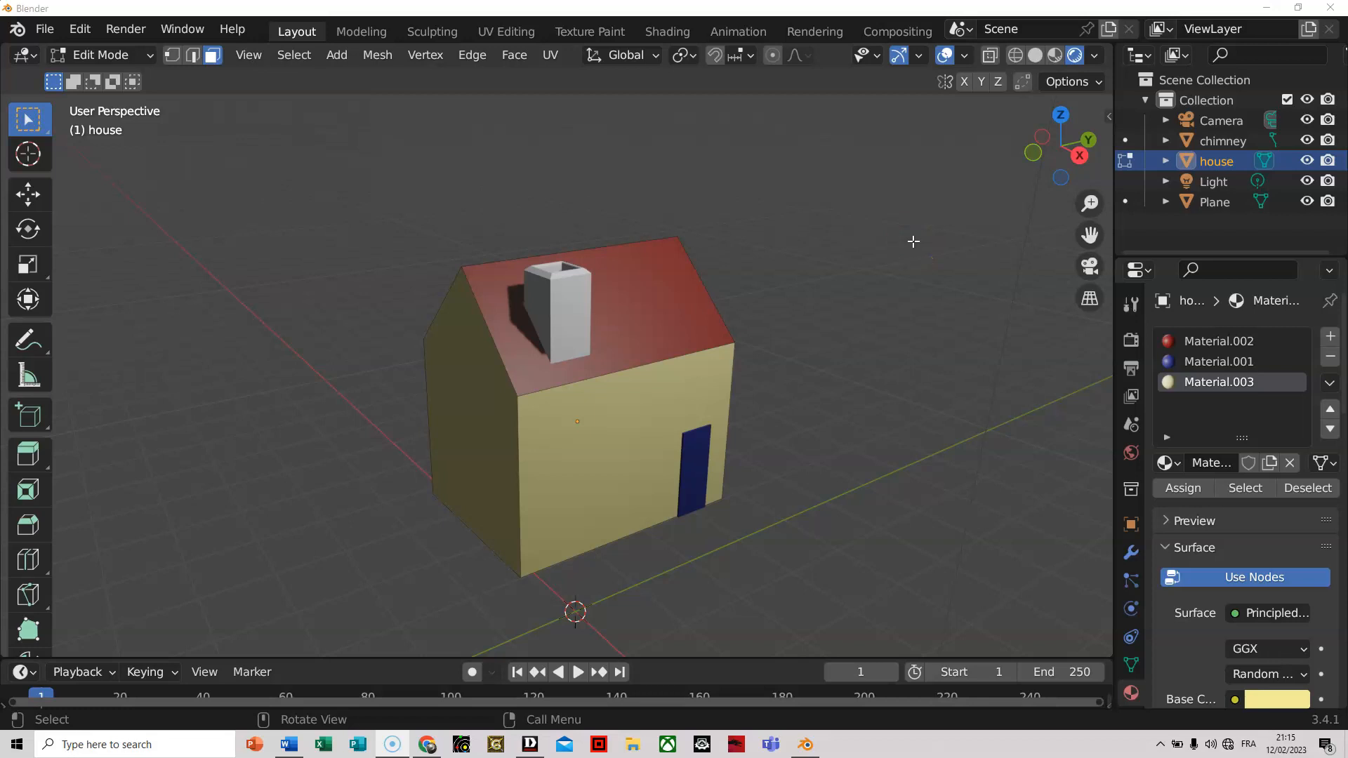
Create a new scene from the General template in place of the open house model.
click(894, 251)
middle_drag(855, 281, 879, 310)
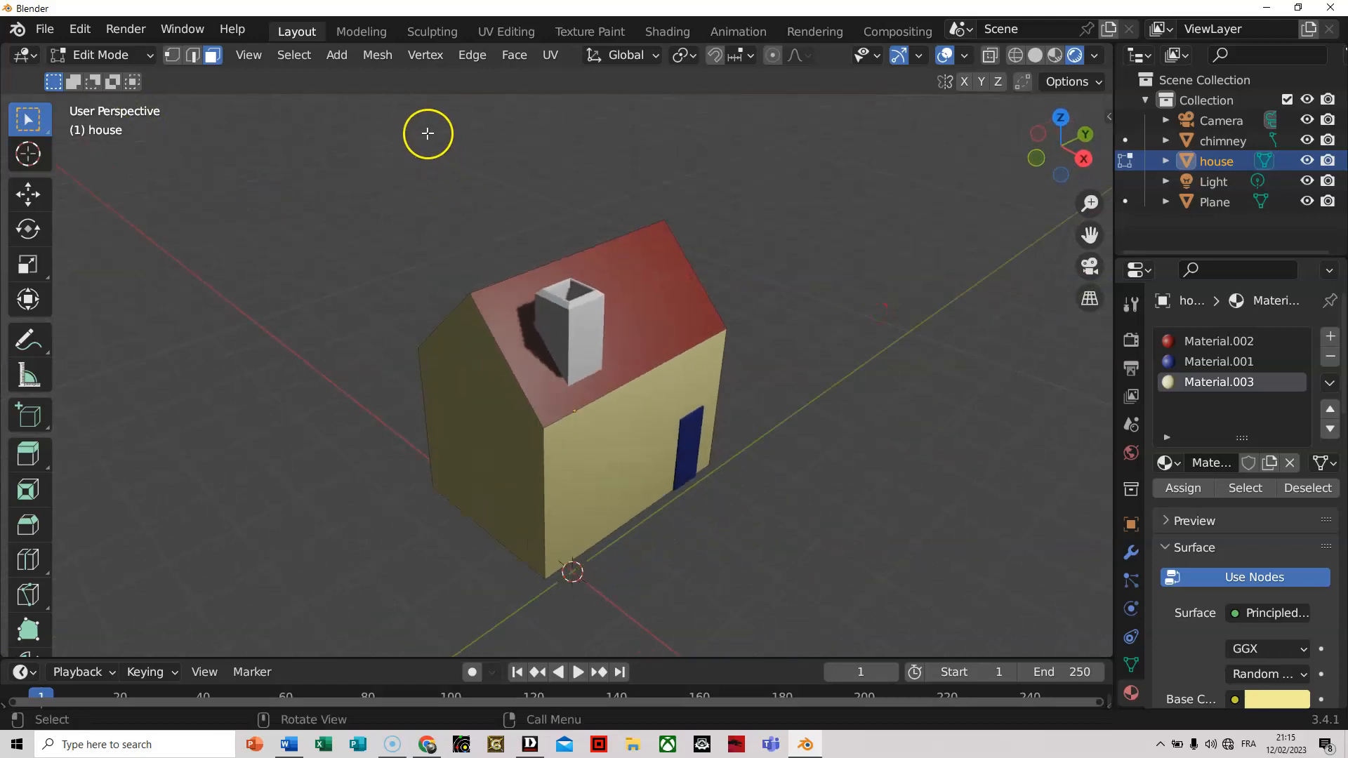
click(44, 28)
mouse_move(67, 49)
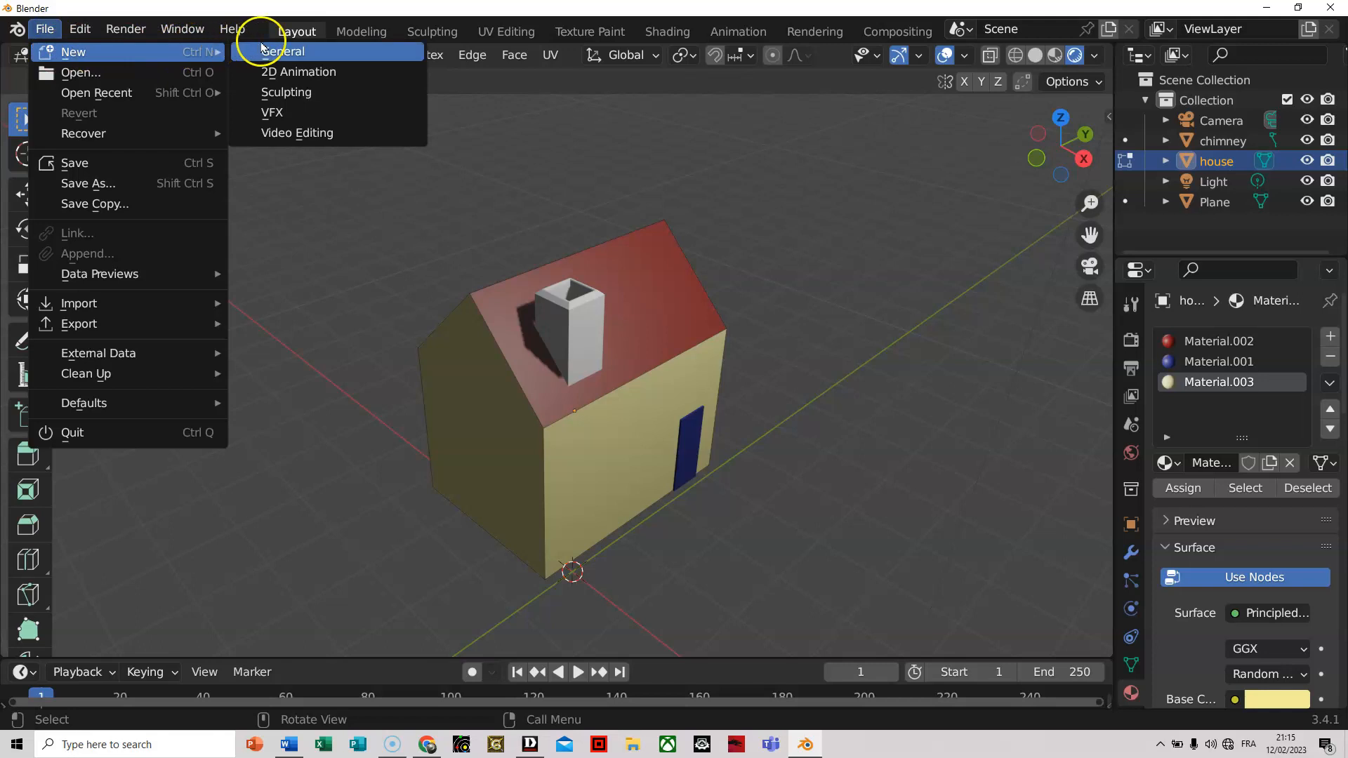
click(294, 47)
click(734, 403)
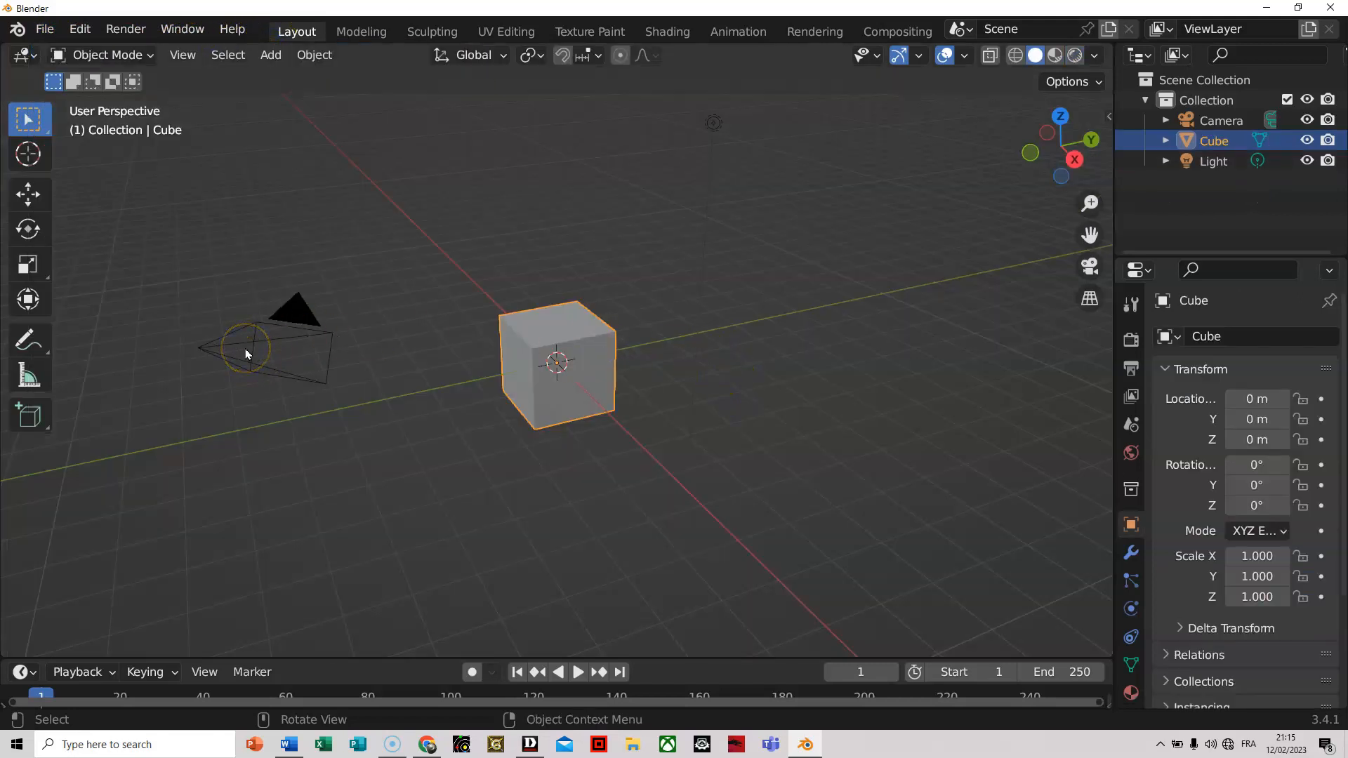
Put the default cube into Edit Mode and clear its selection.
click(149, 57)
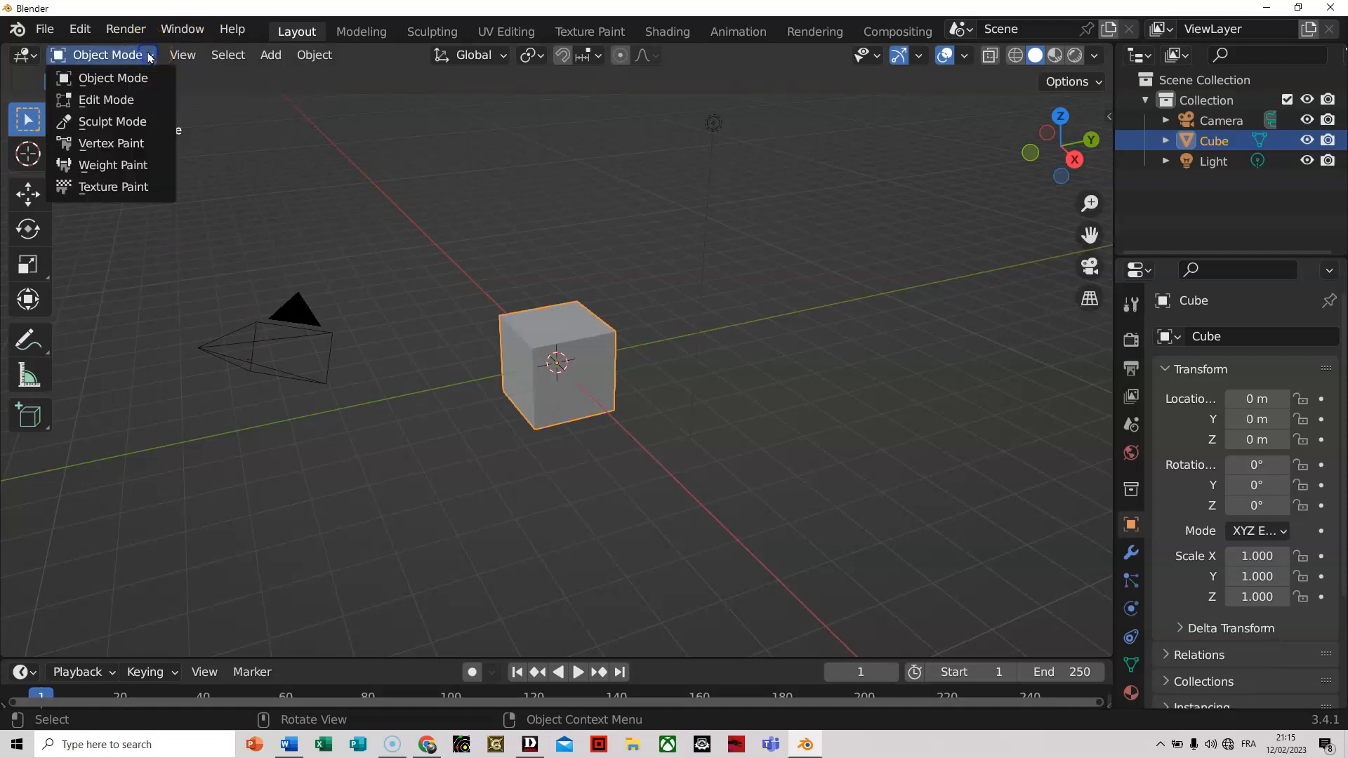
click(104, 102)
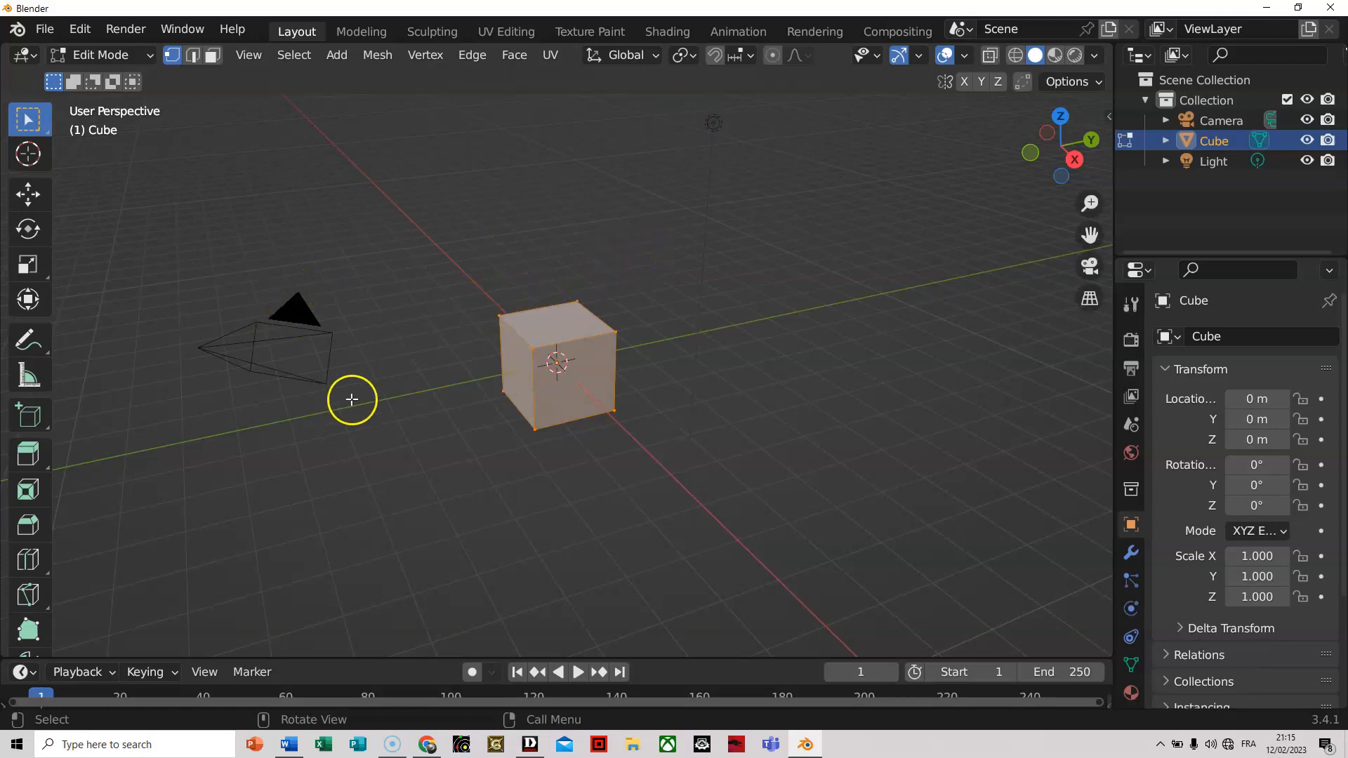
scroll(744, 330, up, 4)
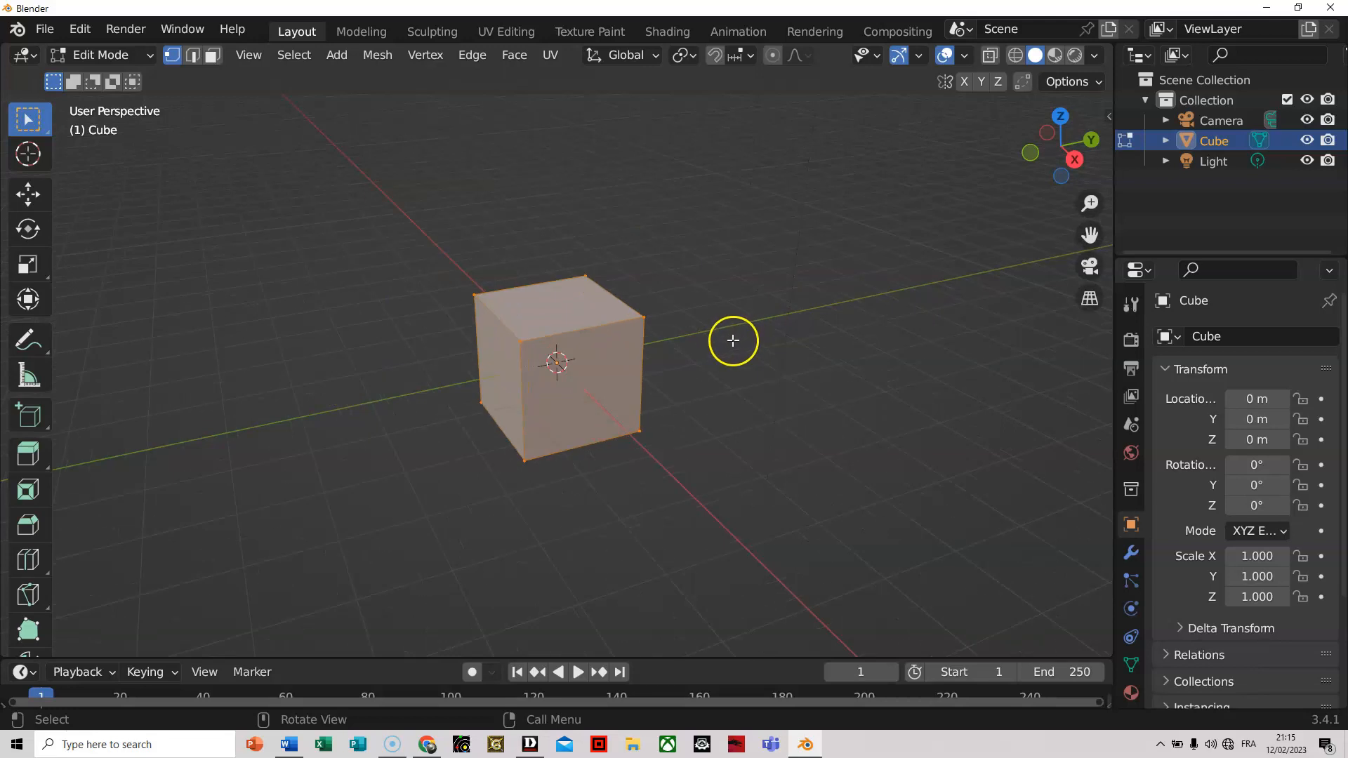
click(764, 339)
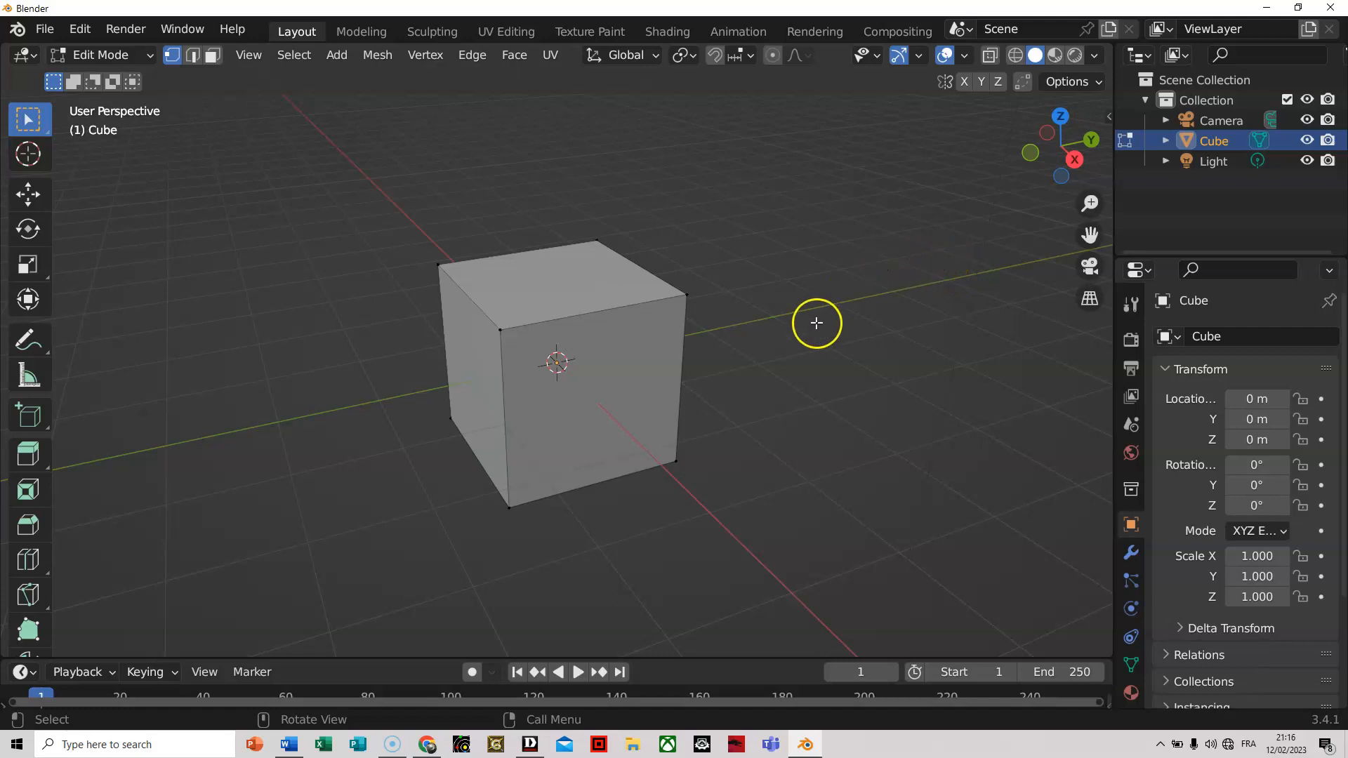
Try face, edge and vertex selection on the cube by picking its top face and an upper edge, and clear the selection.
click(214, 56)
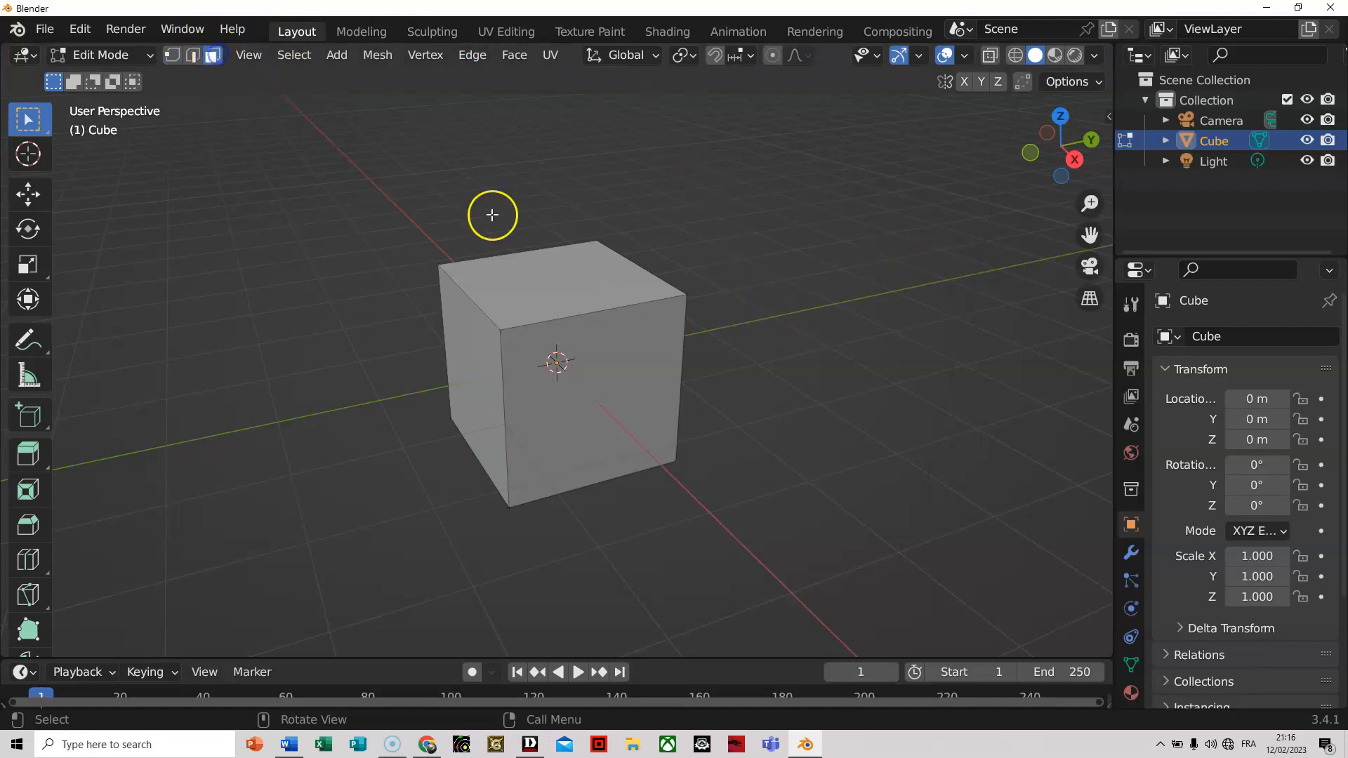
click(545, 284)
click(197, 58)
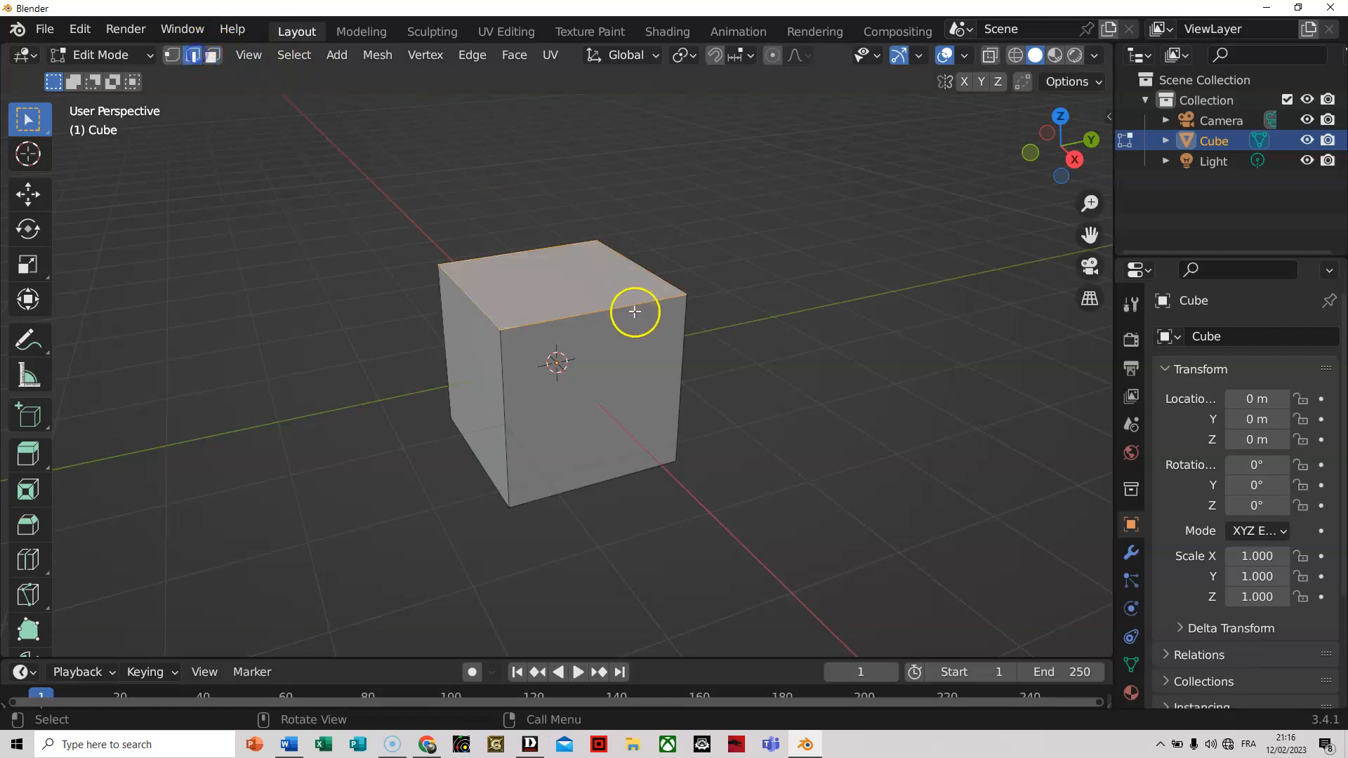
click(608, 309)
click(170, 56)
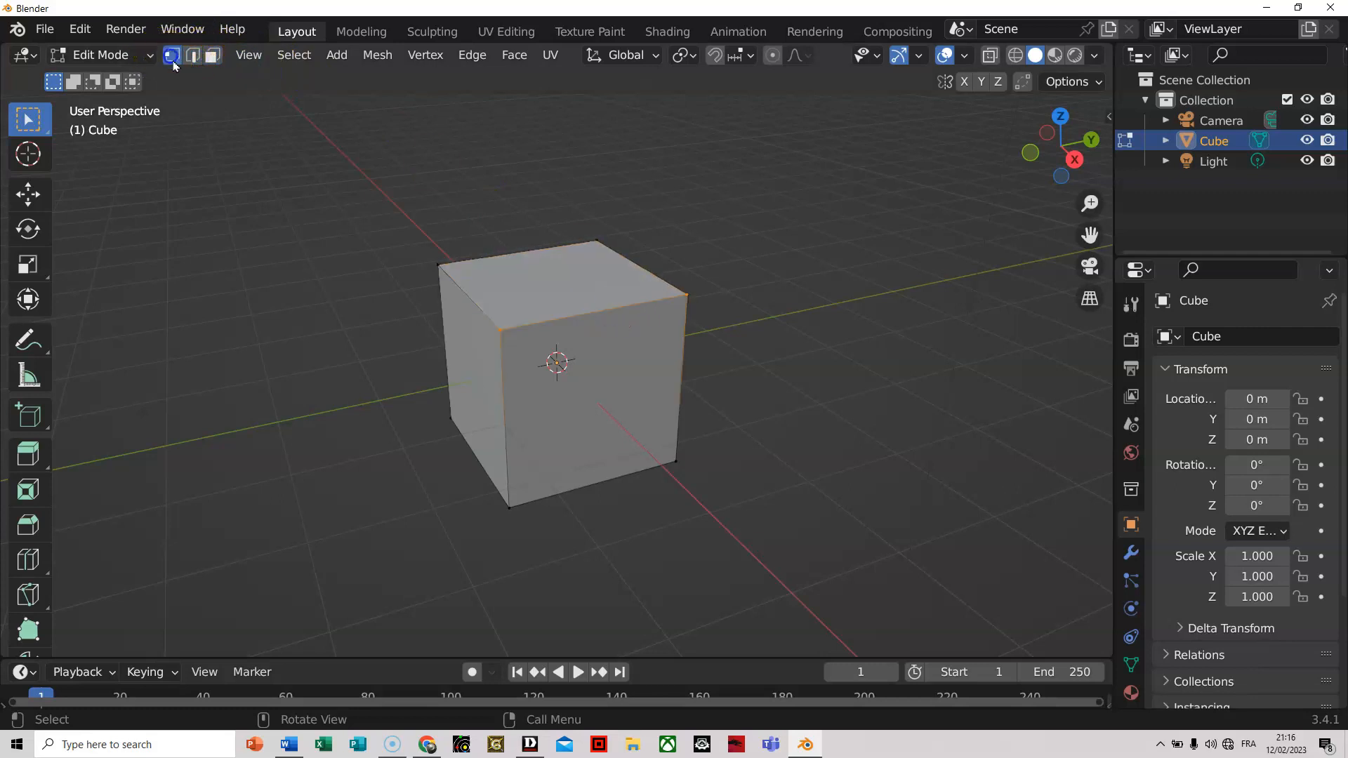
click(818, 320)
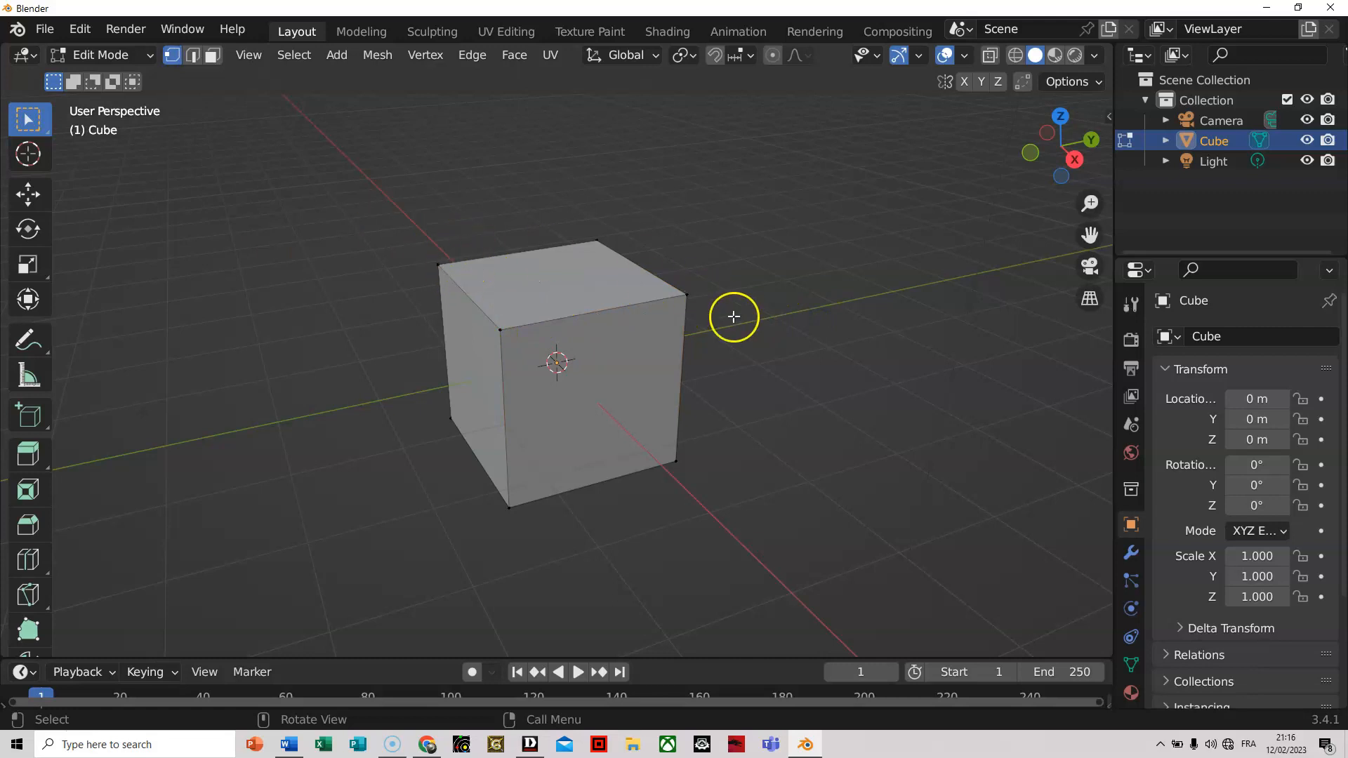
Add a single loop cut through the middle of the cube's top and sides, and clear the selection.
middle_drag(765, 394, 828, 449)
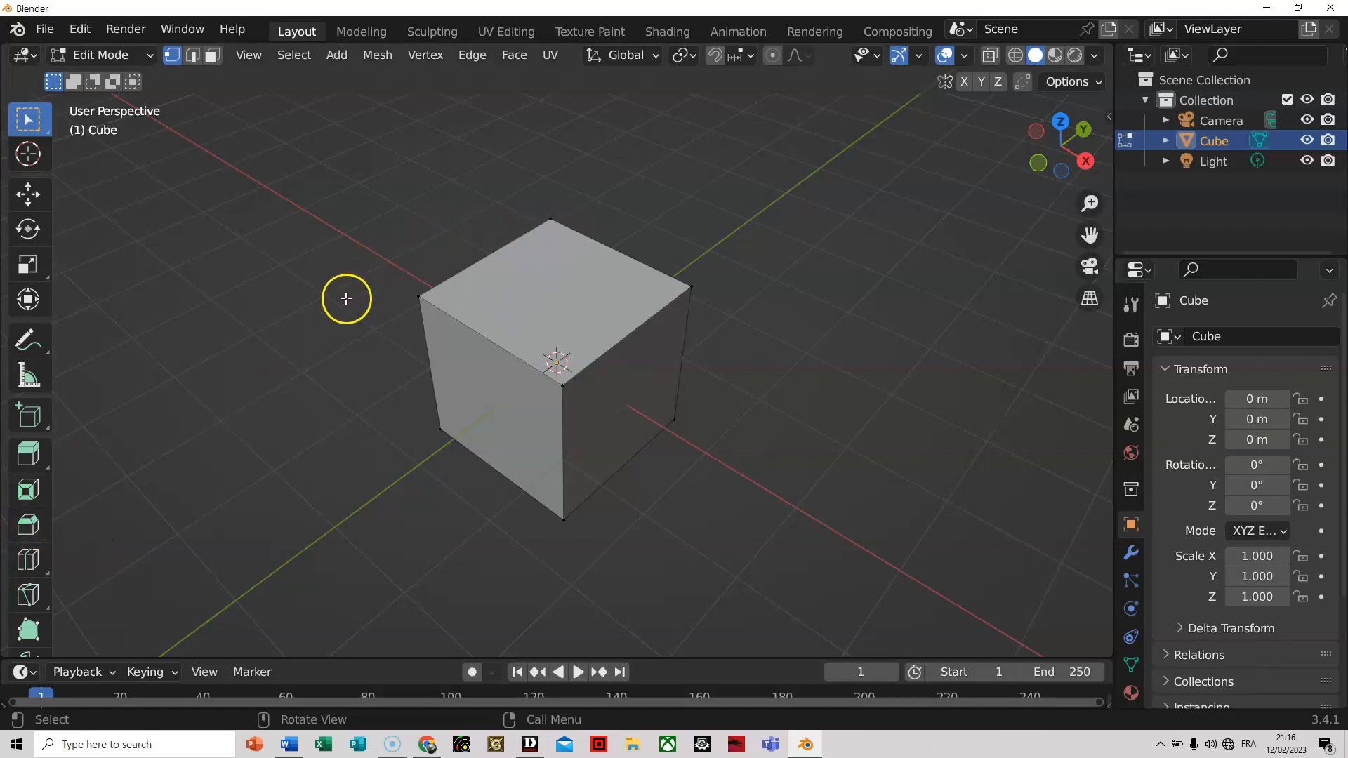
click(31, 560)
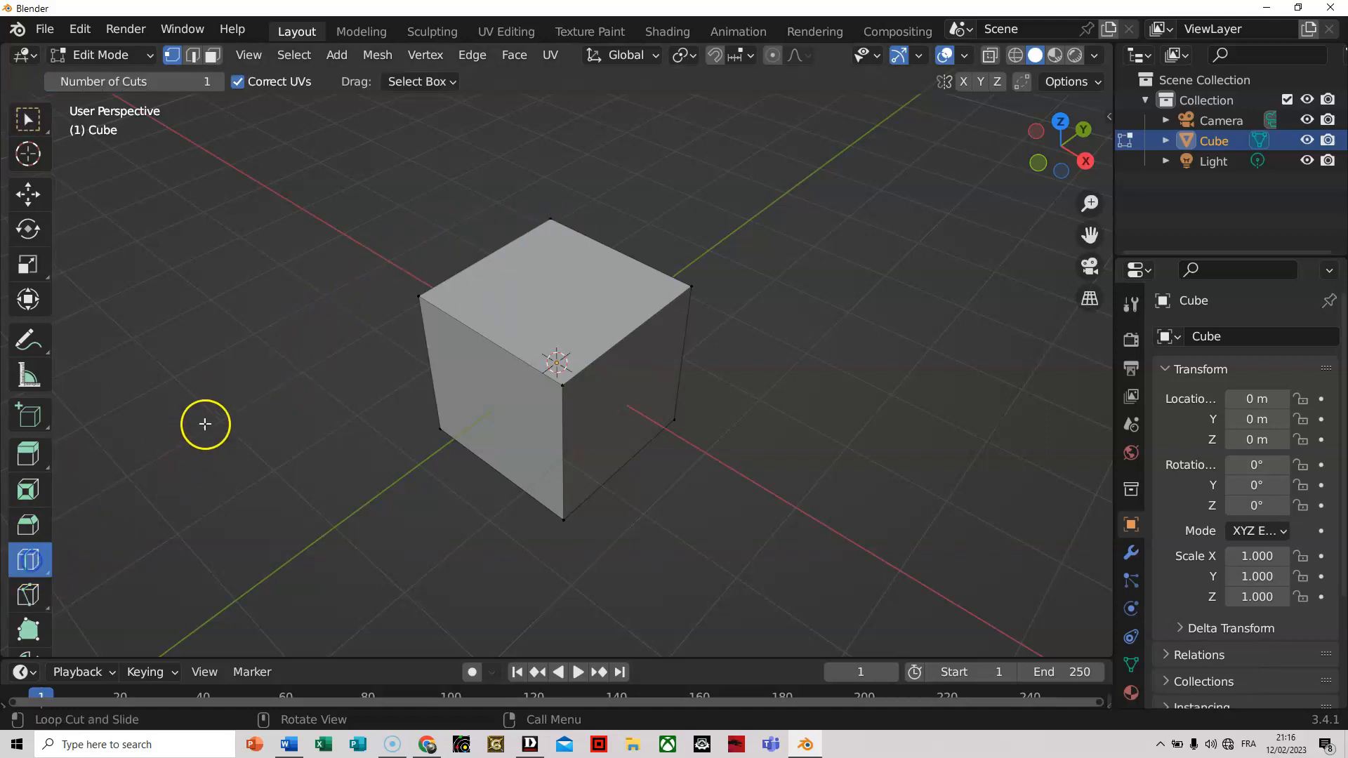
click(499, 319)
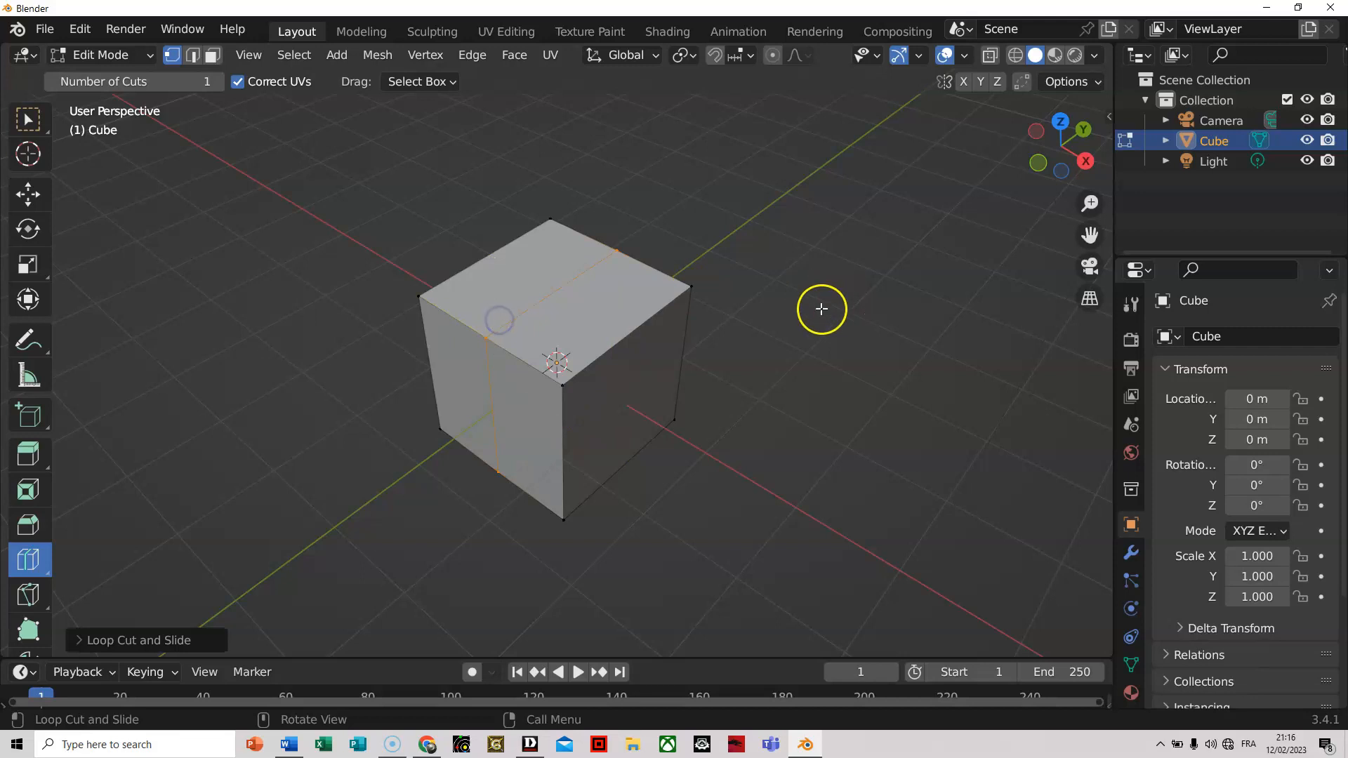
click(28, 119)
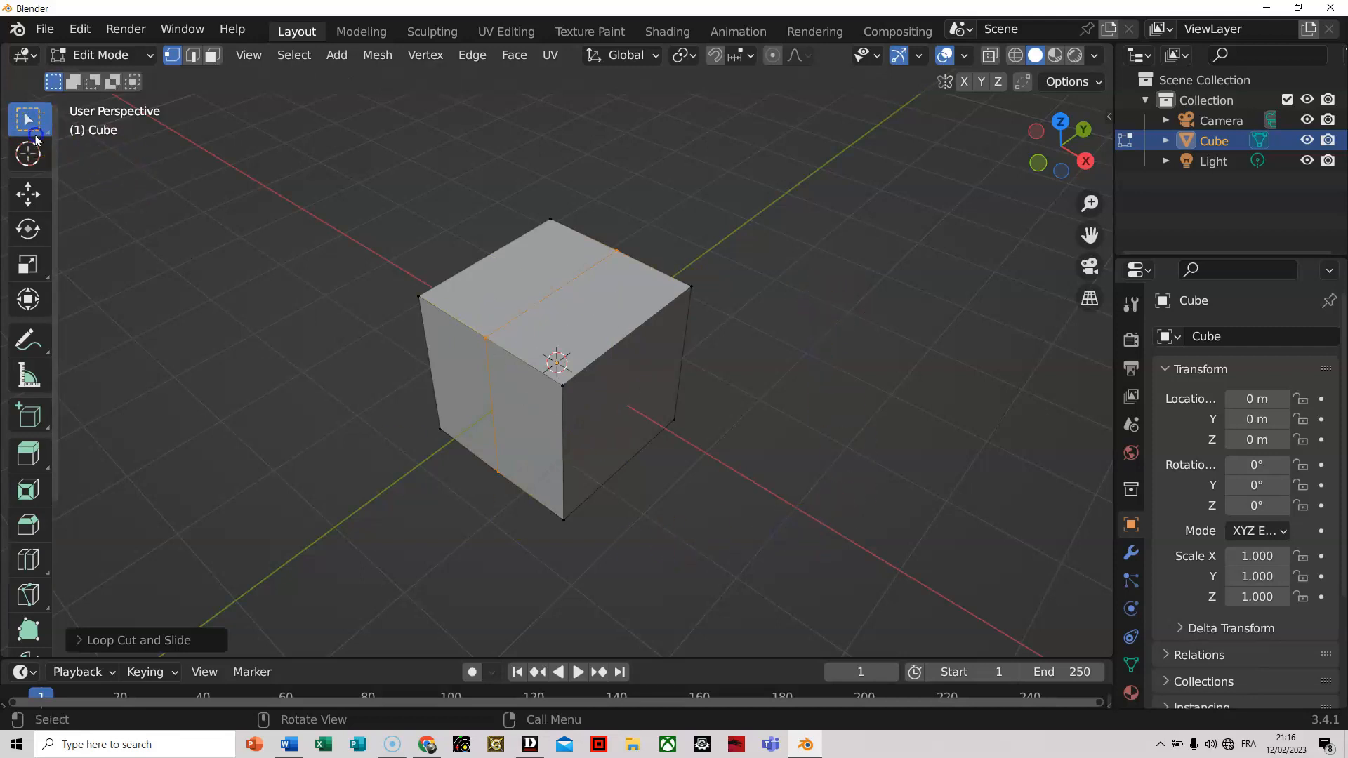
click(565, 293)
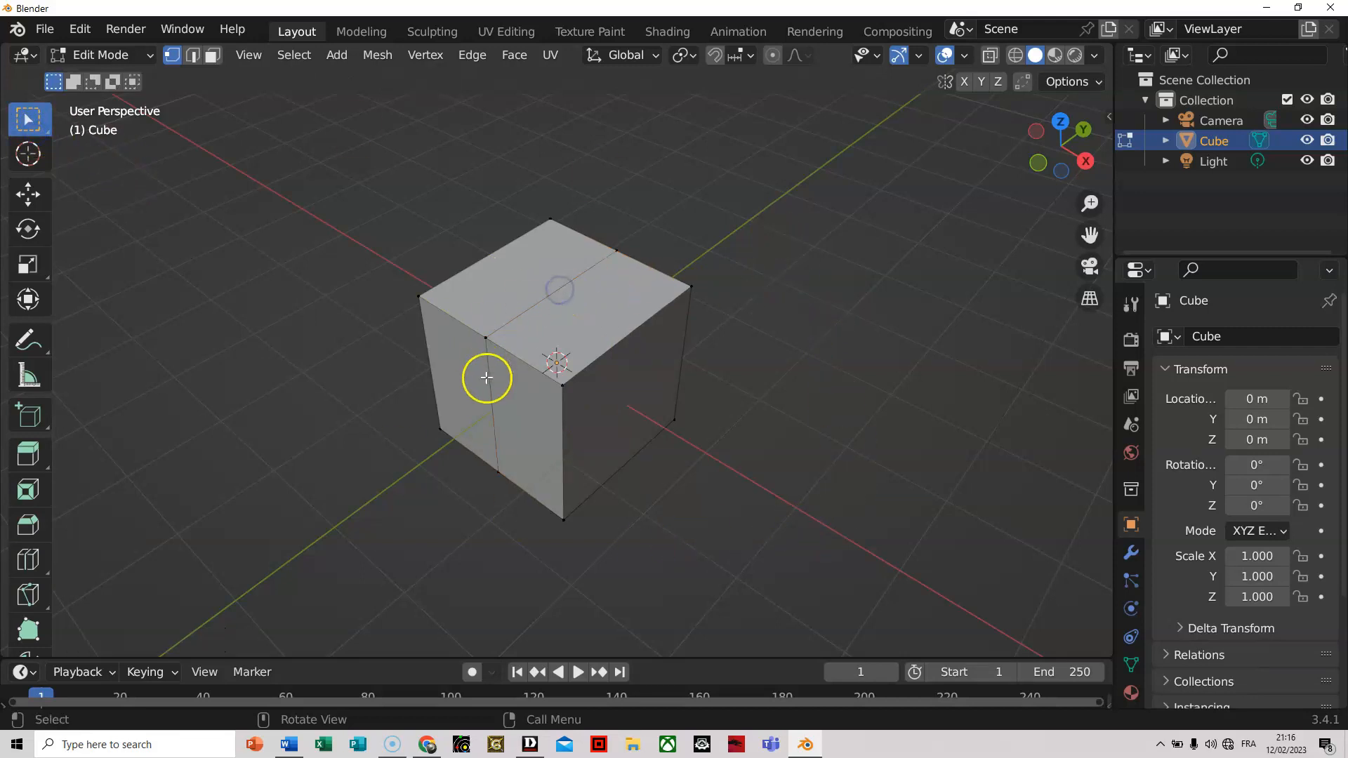
Try selecting the new centre edge and the split top and side faces separately, and return to vertex selection.
click(194, 50)
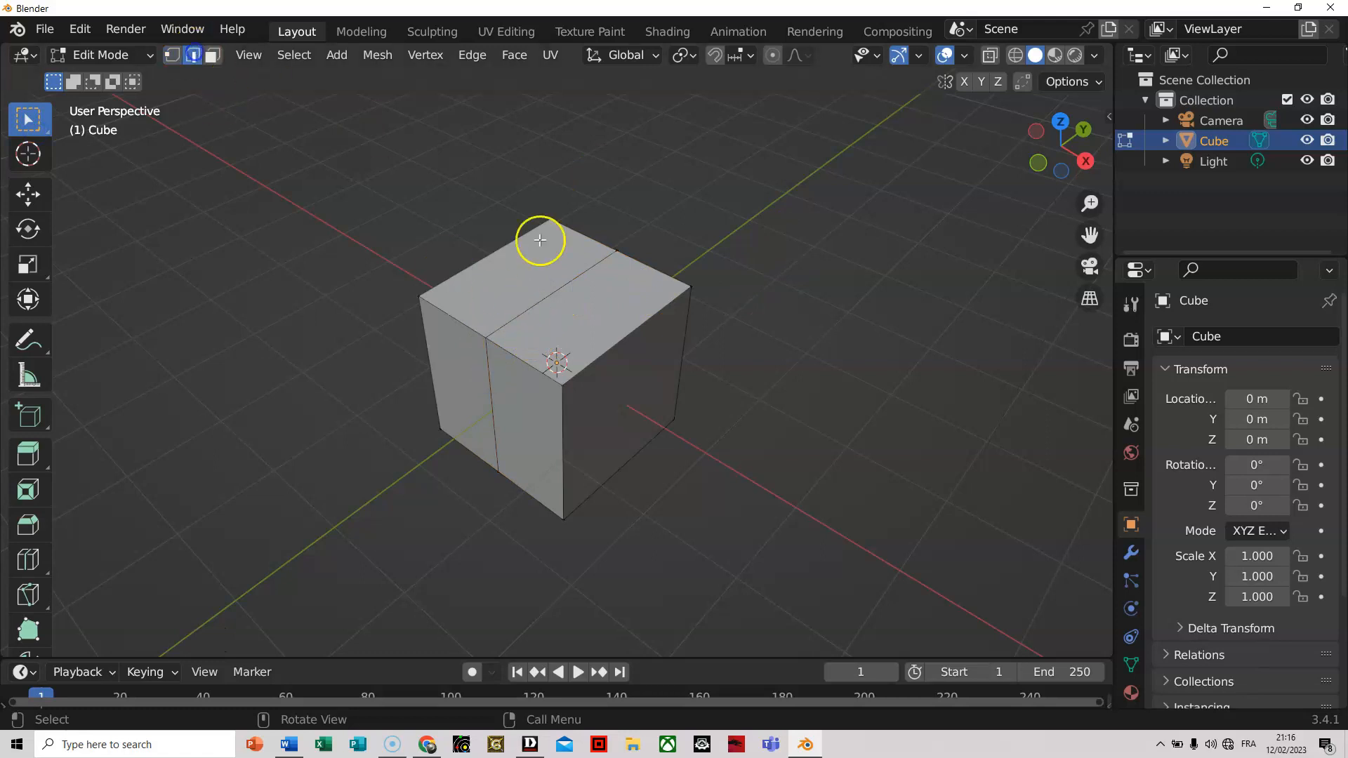
click(541, 301)
click(211, 55)
click(588, 326)
click(550, 440)
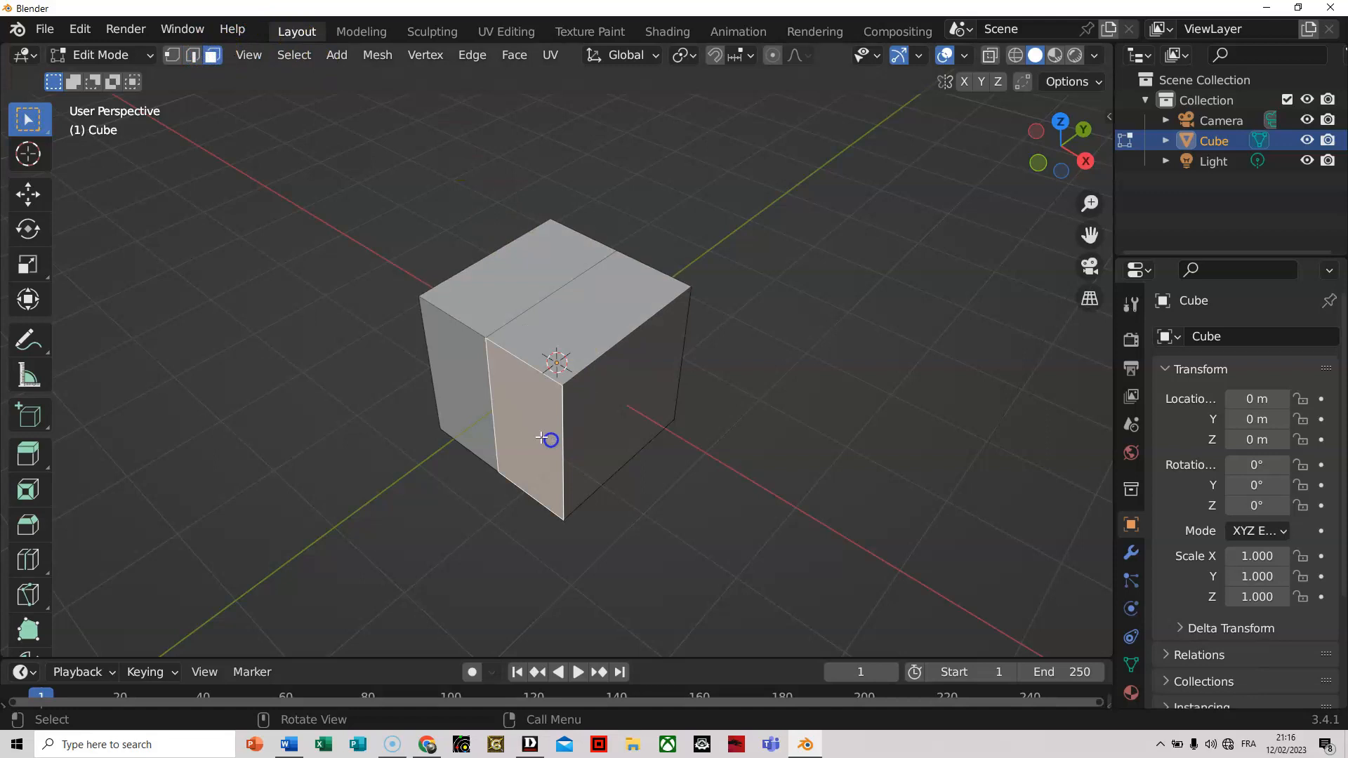
click(469, 390)
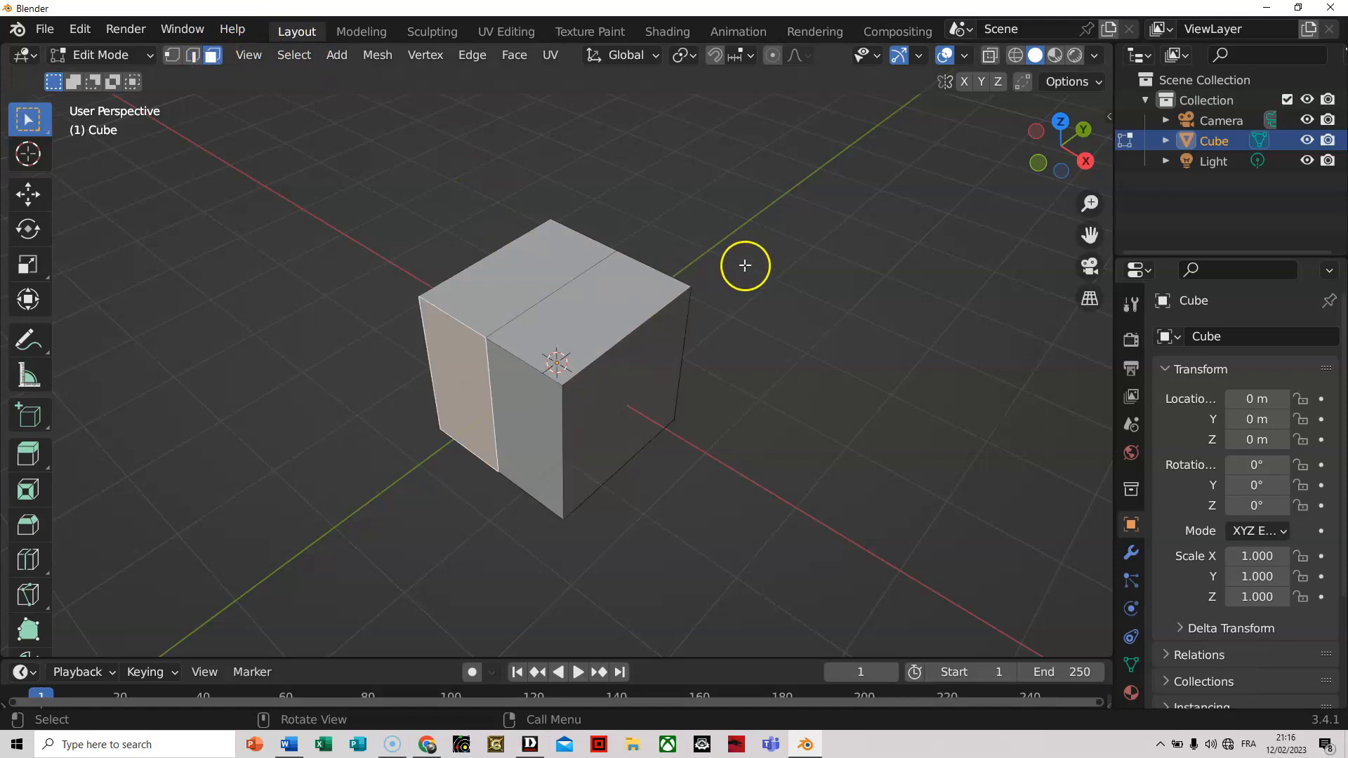
click(802, 322)
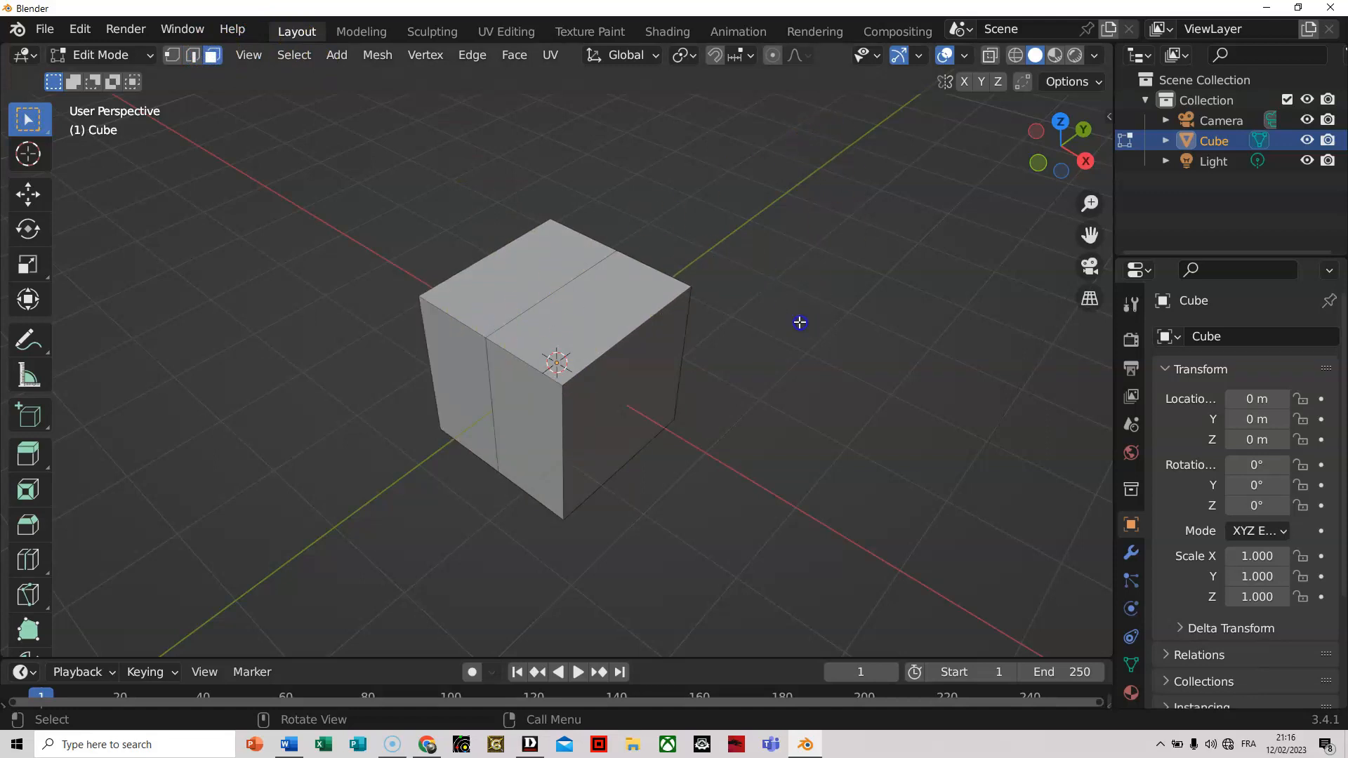
click(172, 54)
click(414, 302)
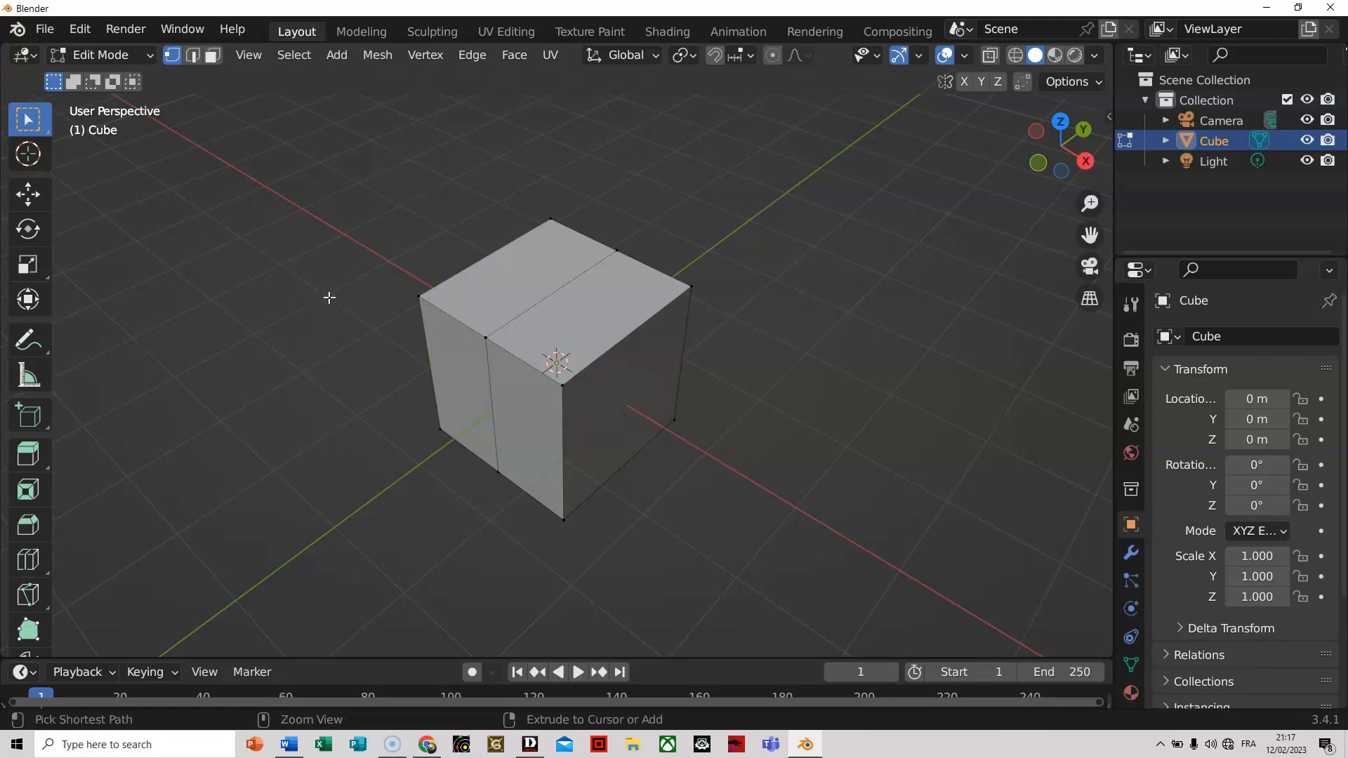
Undo the selection changes and the loop cut on the cube.
key(ctrl+z)
key(ctrl+z)
key(ctrl+z)
key(ctrl+z)
key(ctrl+z)
key(ctrl+z)
key(ctrl+z)
key(ctrl+z)
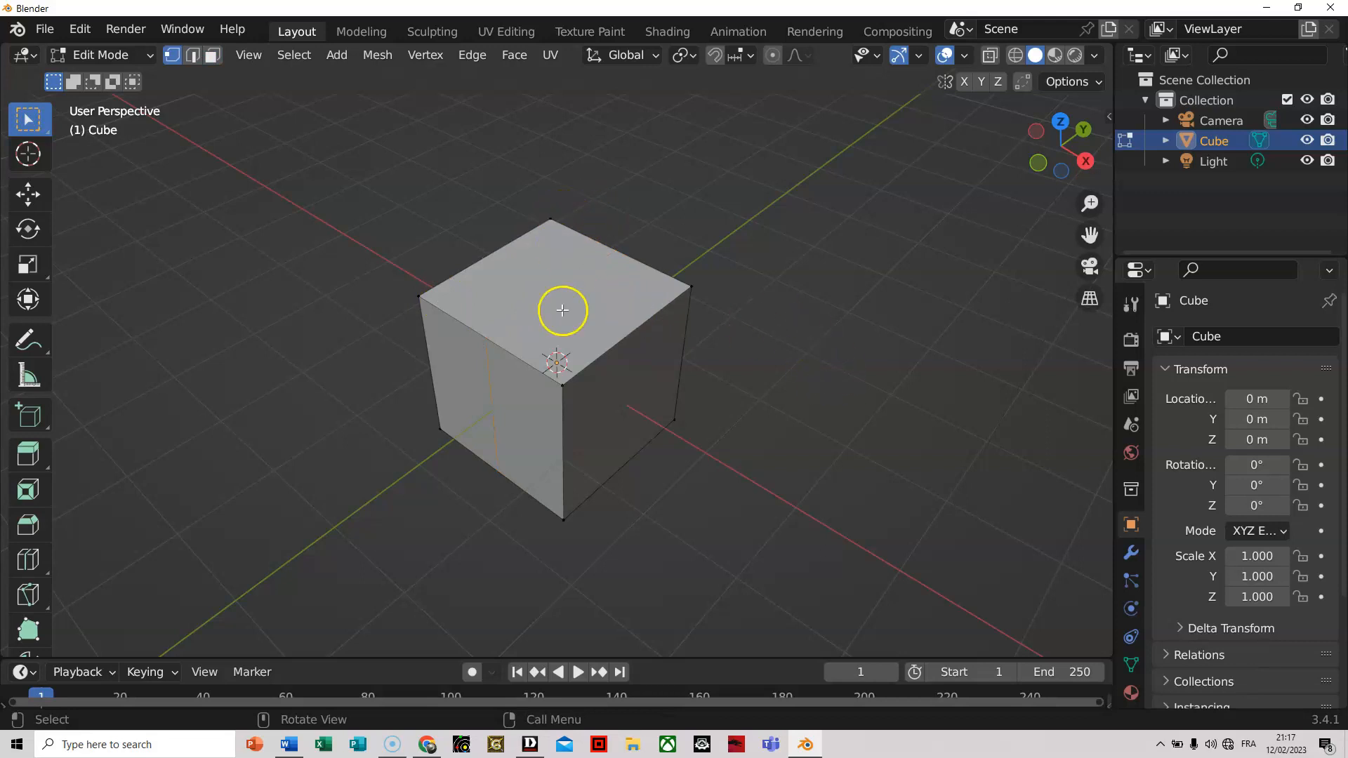
Try extruding the cube's whole top face upward by about 1.4 m, and undo the extrusion.
click(212, 55)
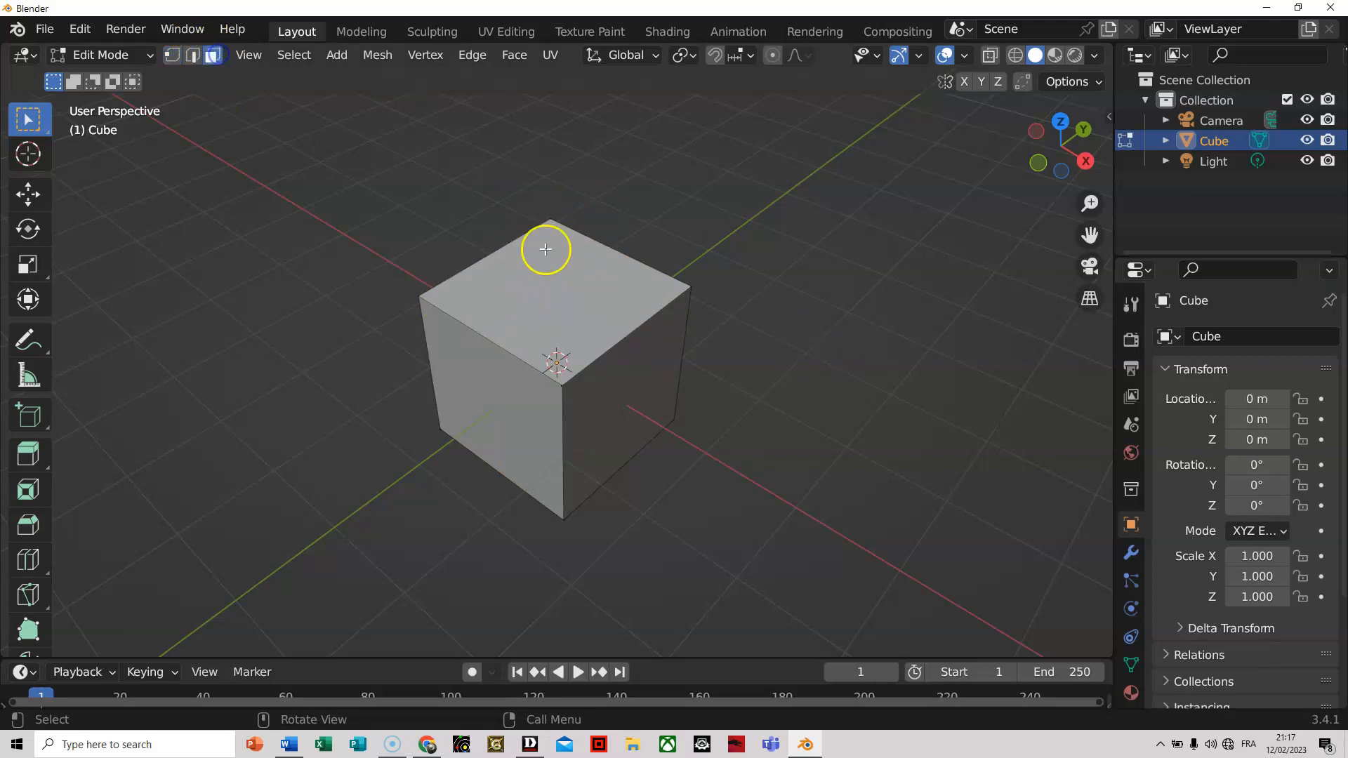
click(574, 283)
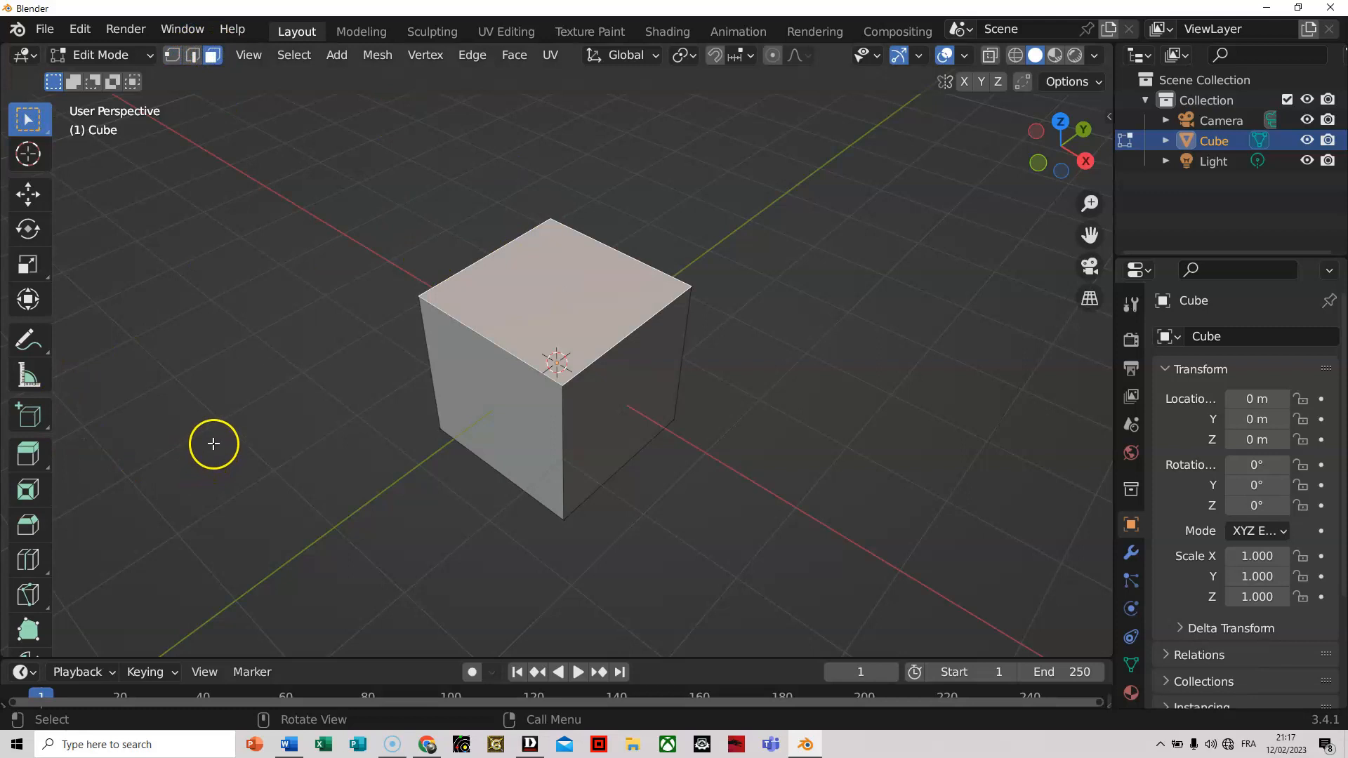
key(e)
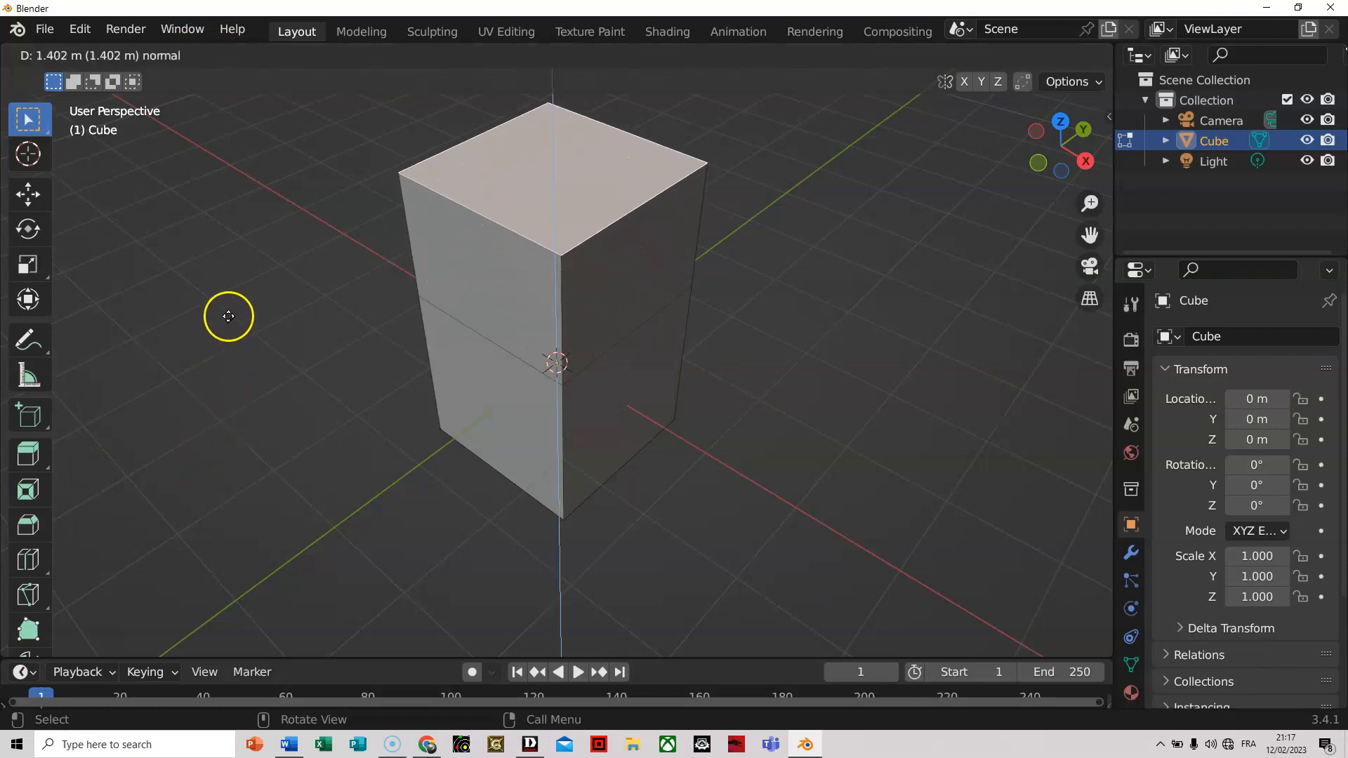
click(229, 315)
scroll(835, 353, down, 4)
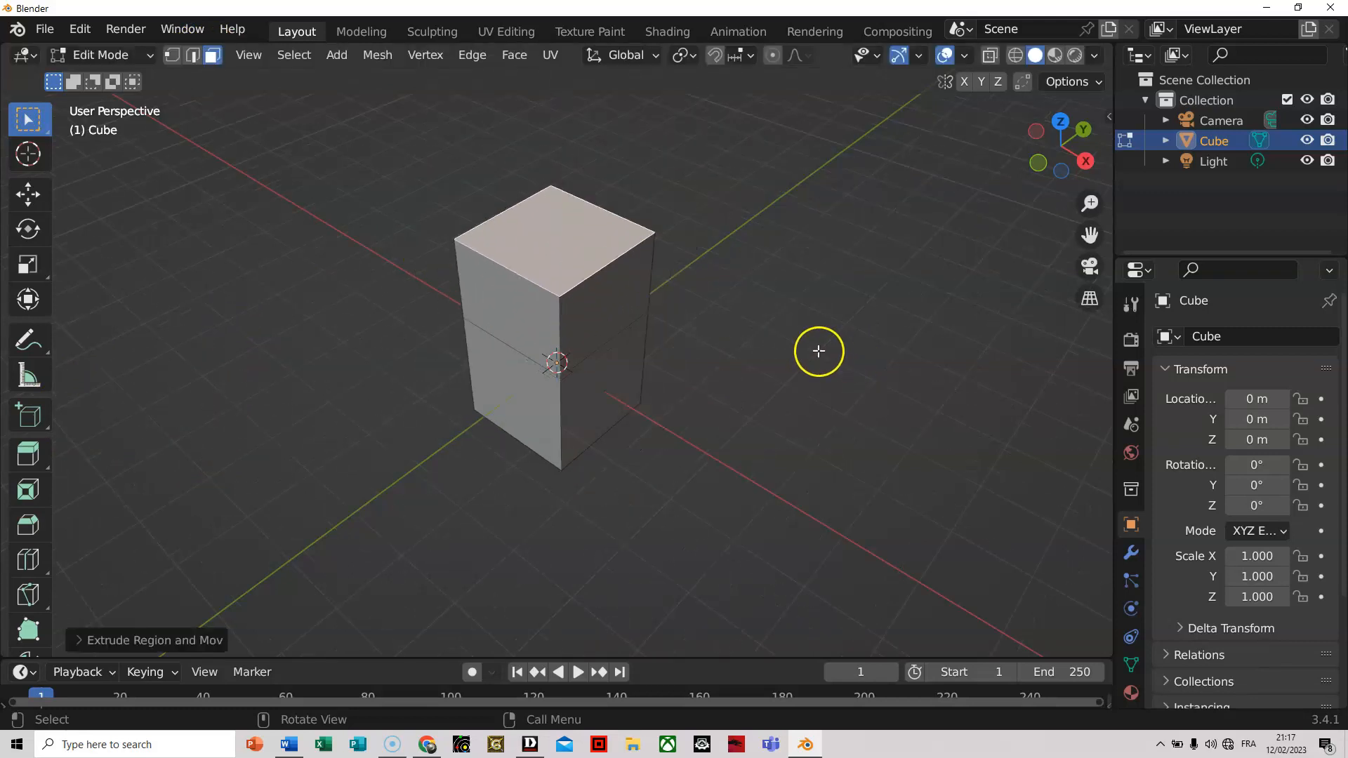
scroll(733, 341, up, 3)
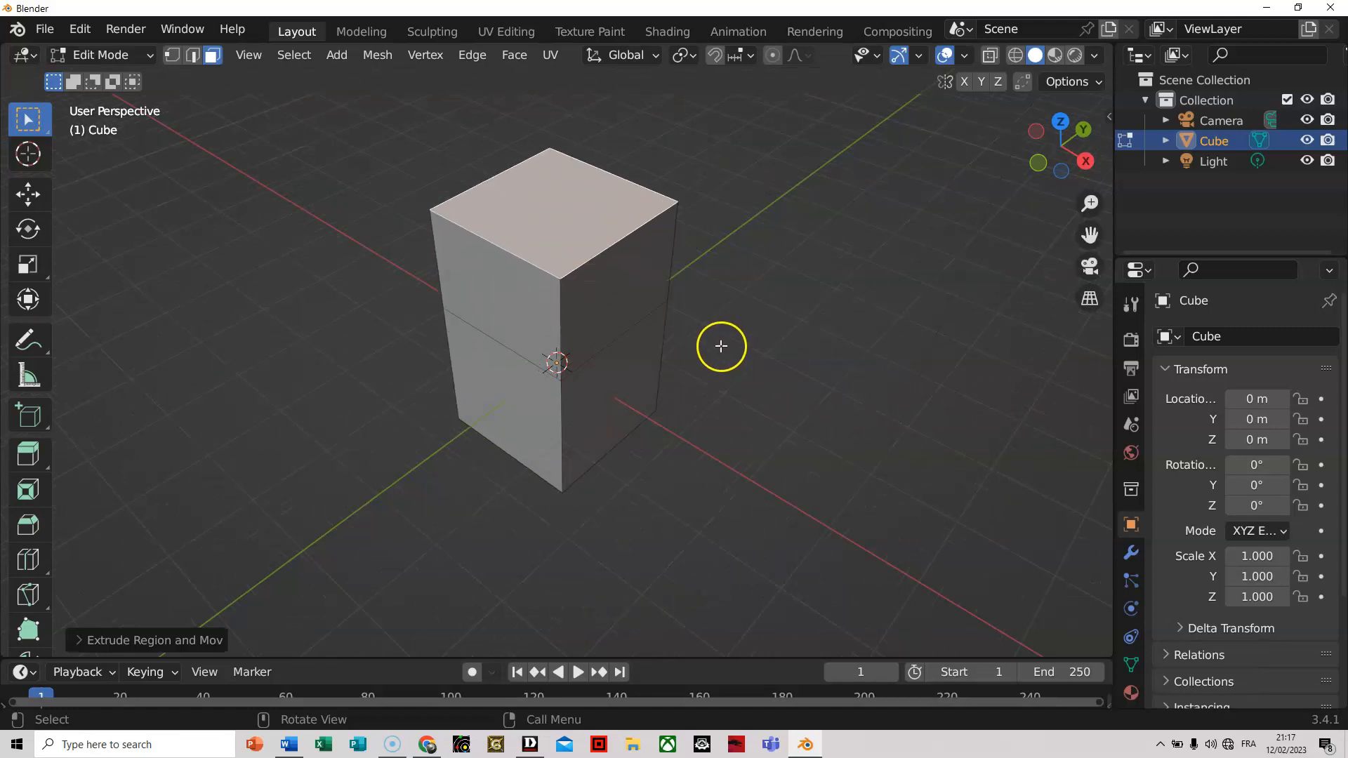
click(728, 339)
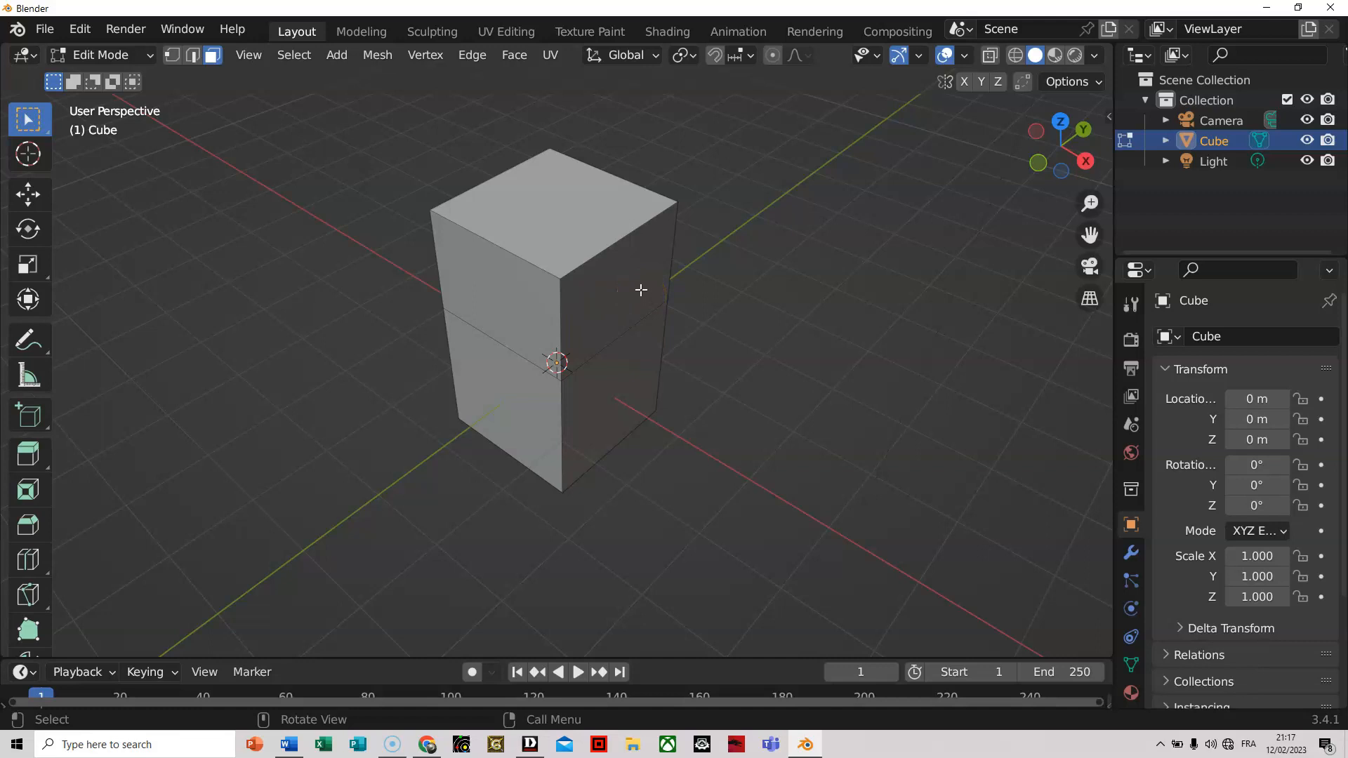
key(ctrl+z)
key(ctrl+z)
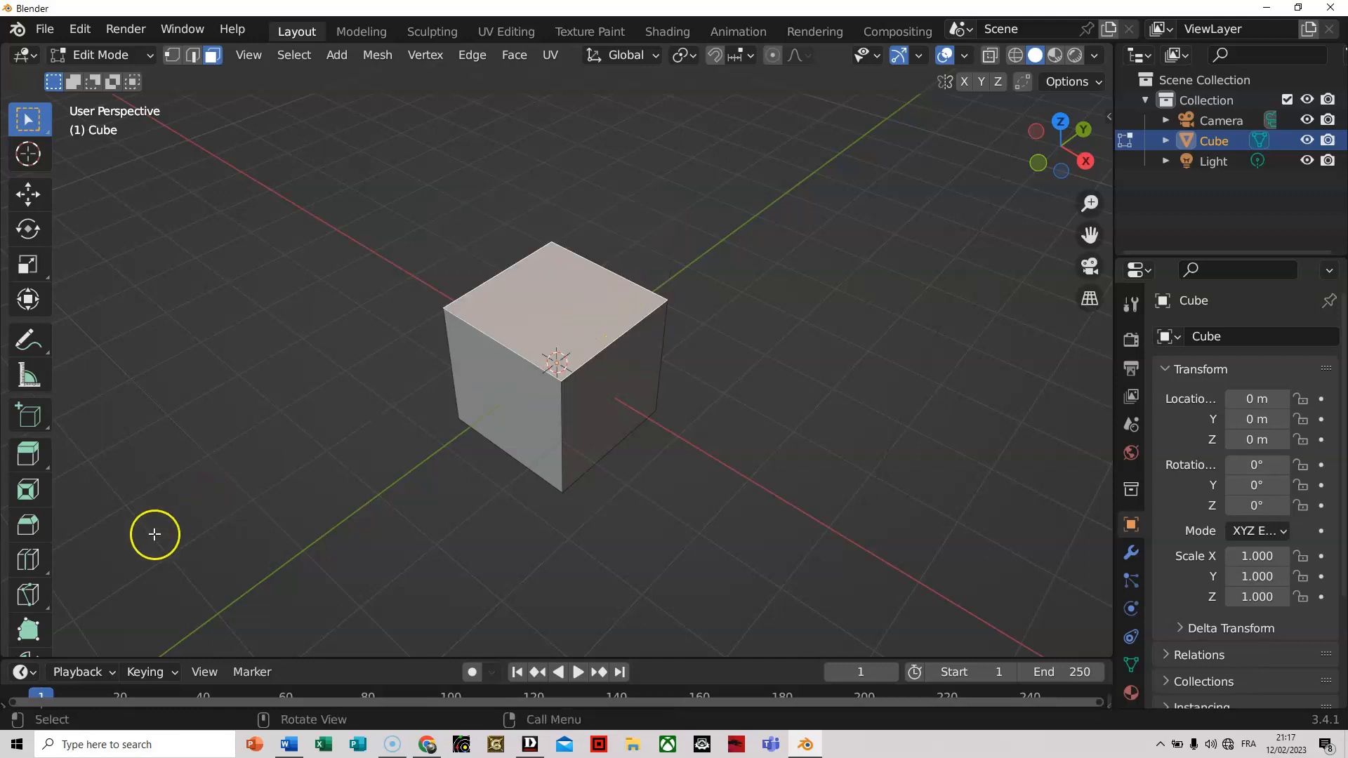
Divide the cube in half with a single loop cut across its top face and switch to face selection.
click(28, 558)
click(530, 353)
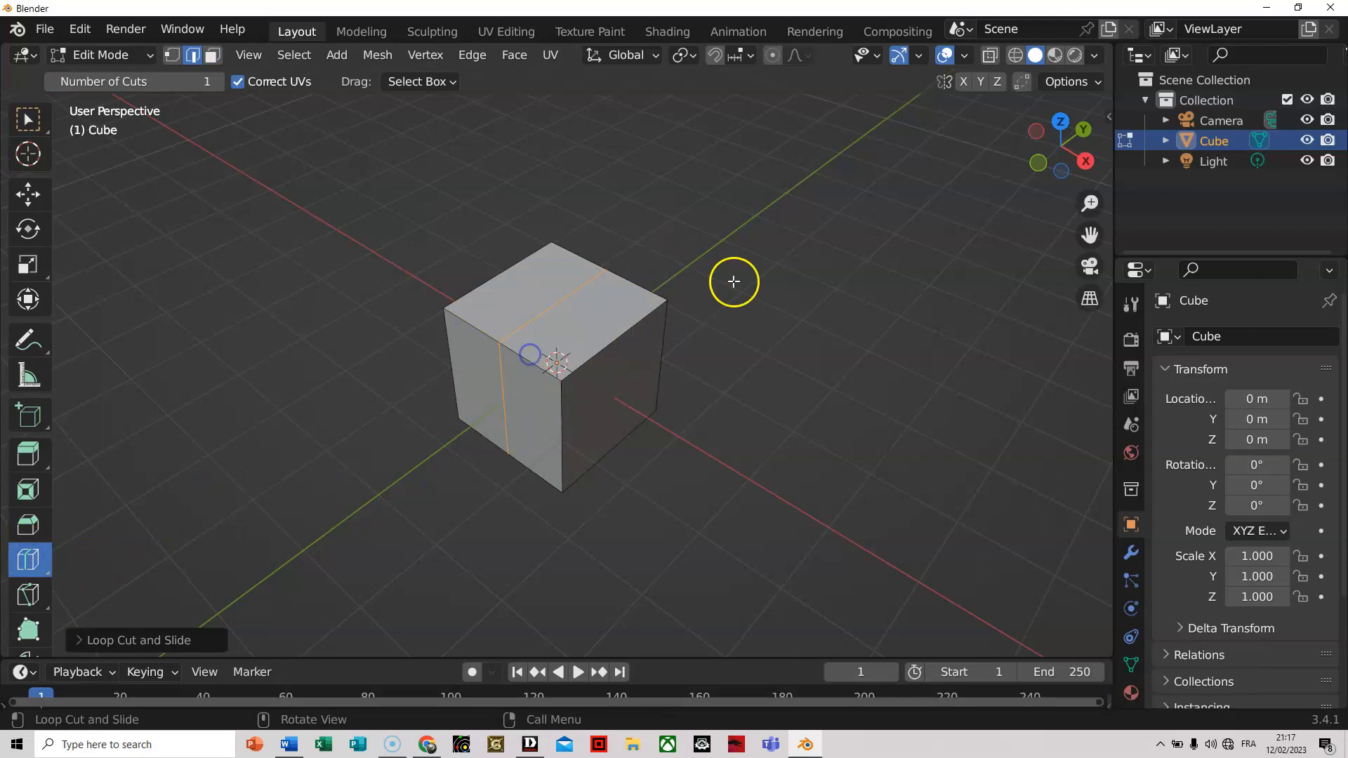
click(212, 54)
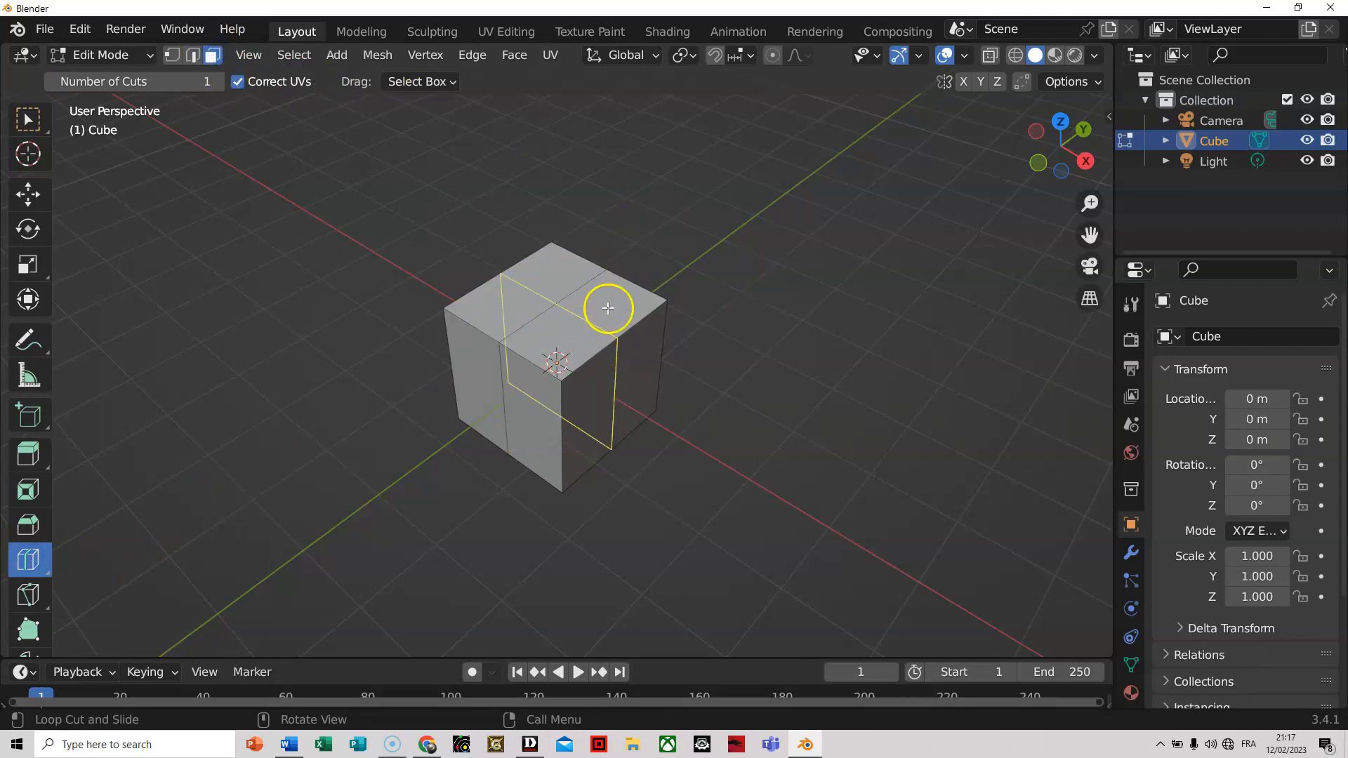
click(28, 120)
Extrude the half of the top face on the positive X side upward by about 1.2 m.
click(622, 304)
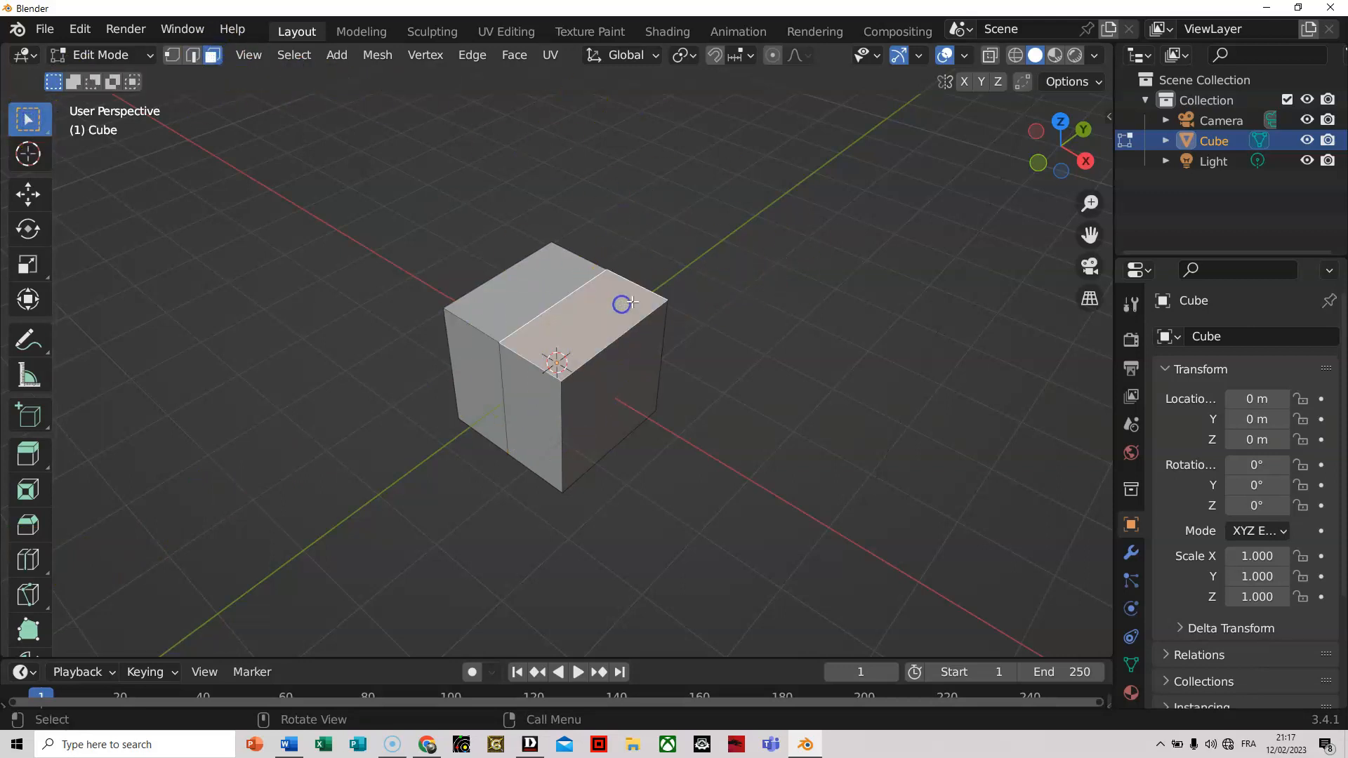
key(e)
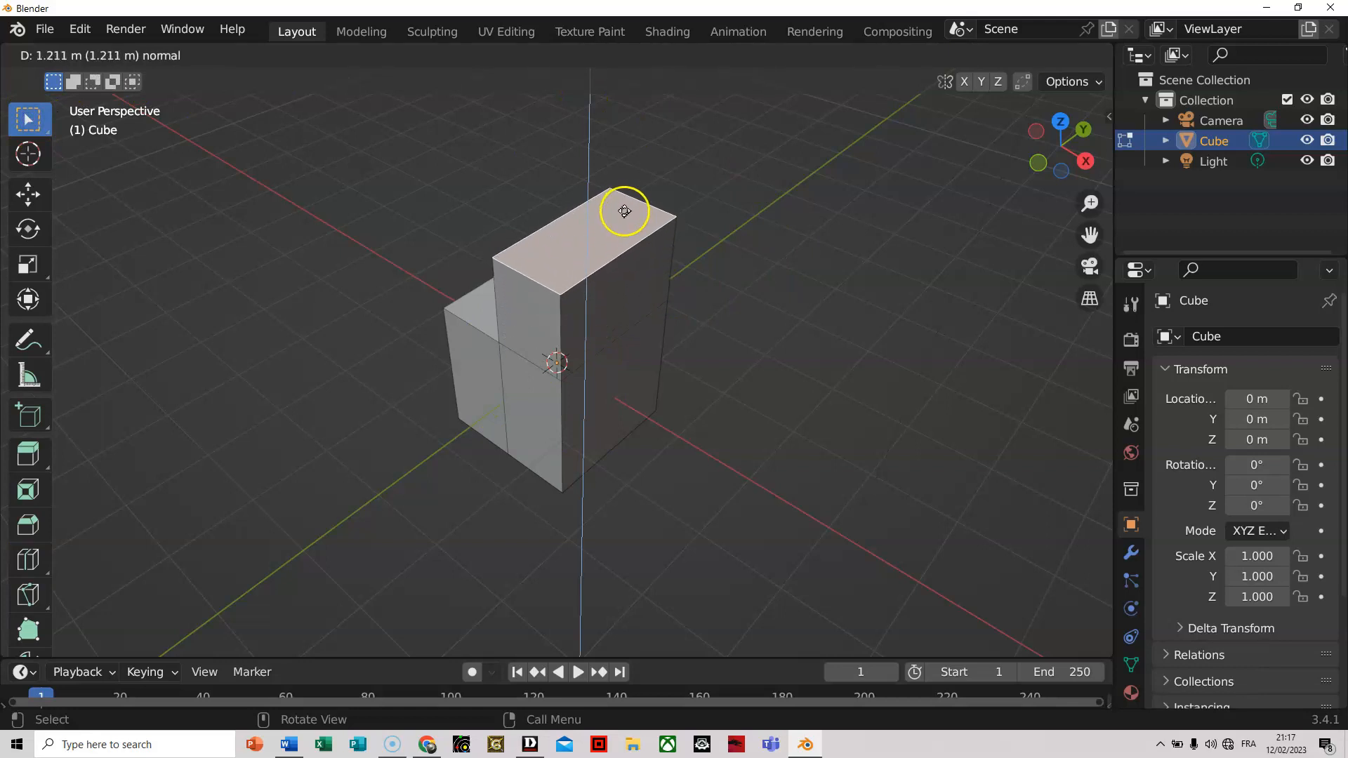
click(624, 209)
Extrude the raised block's positive X side face outward twice, forming two overhanging sections.
mouse_move(724, 405)
middle_down()
mouse_move(833, 389)
mouse_move(797, 397)
mouse_move(719, 353)
middle_up()
click(614, 289)
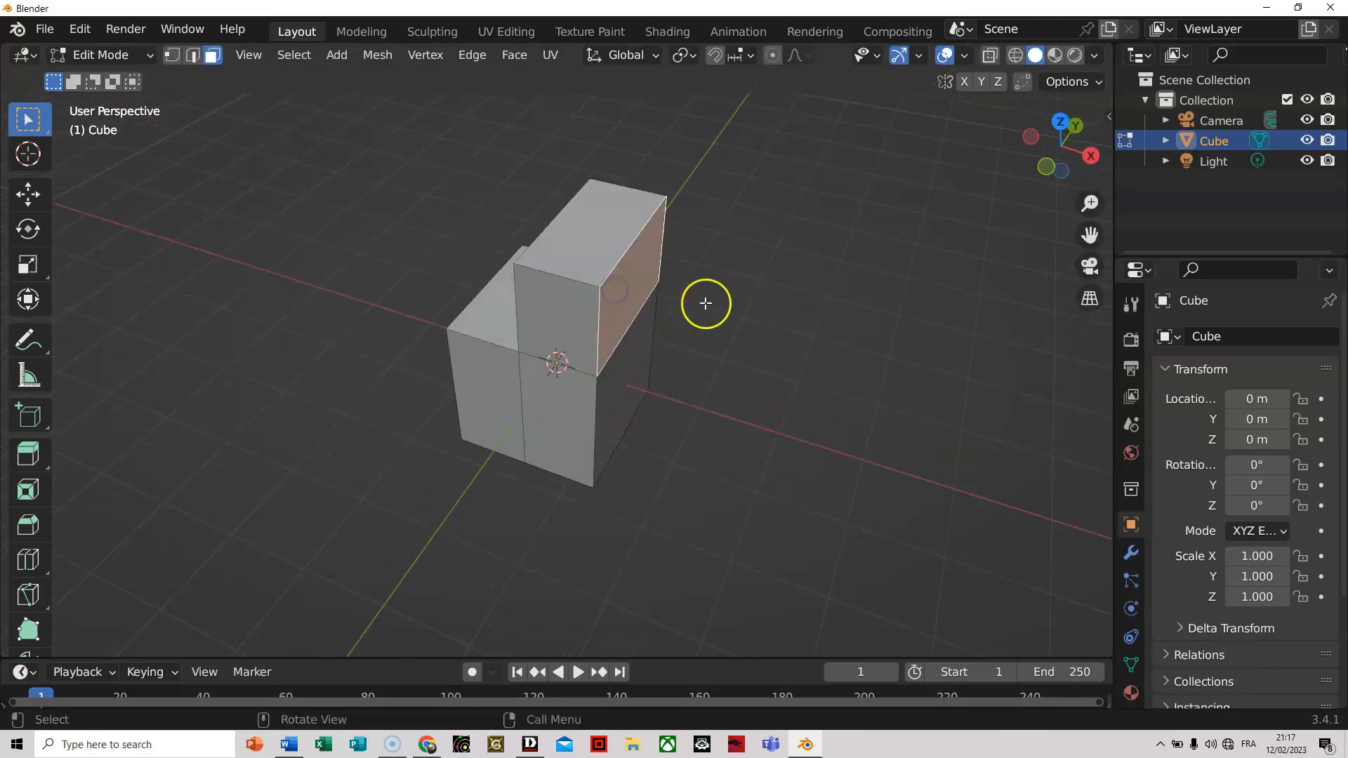
key(e)
key(y)
middle_drag(704, 301, 738, 321)
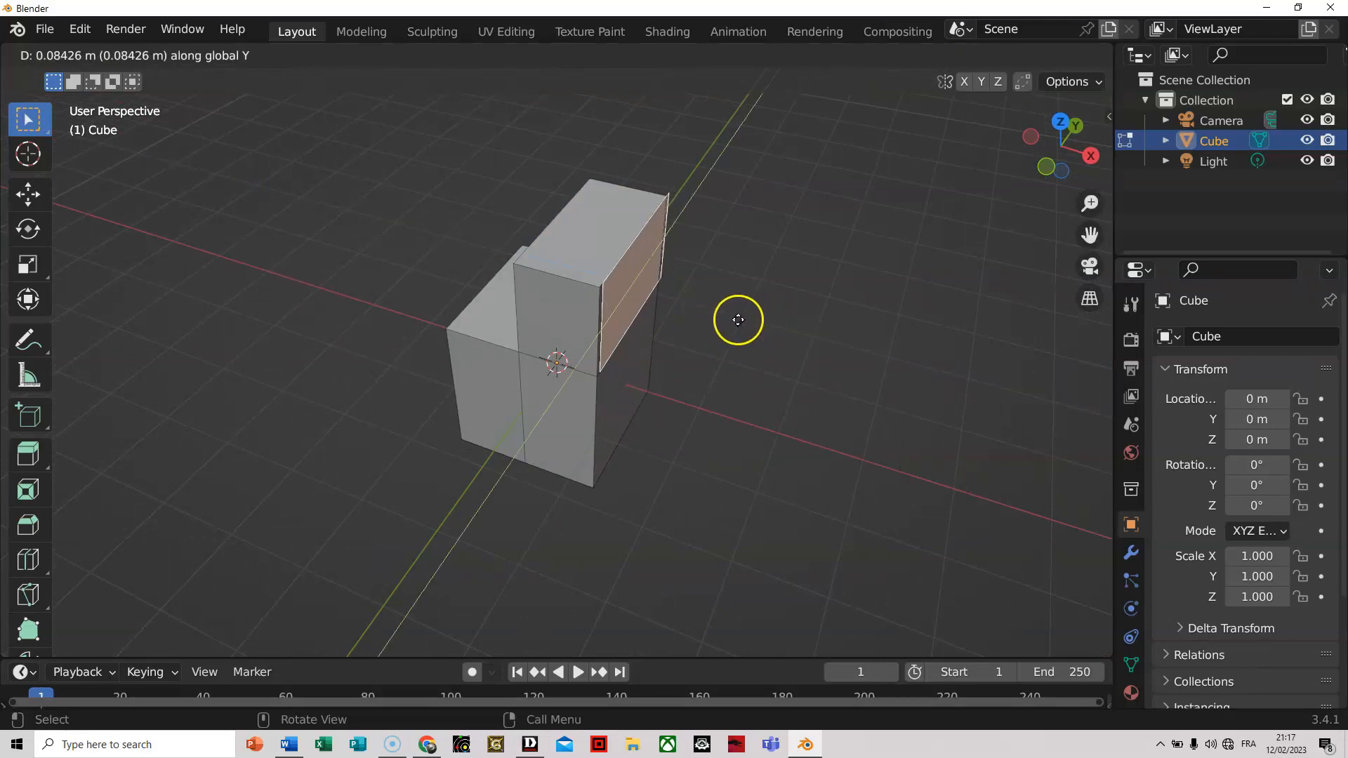
click(859, 366)
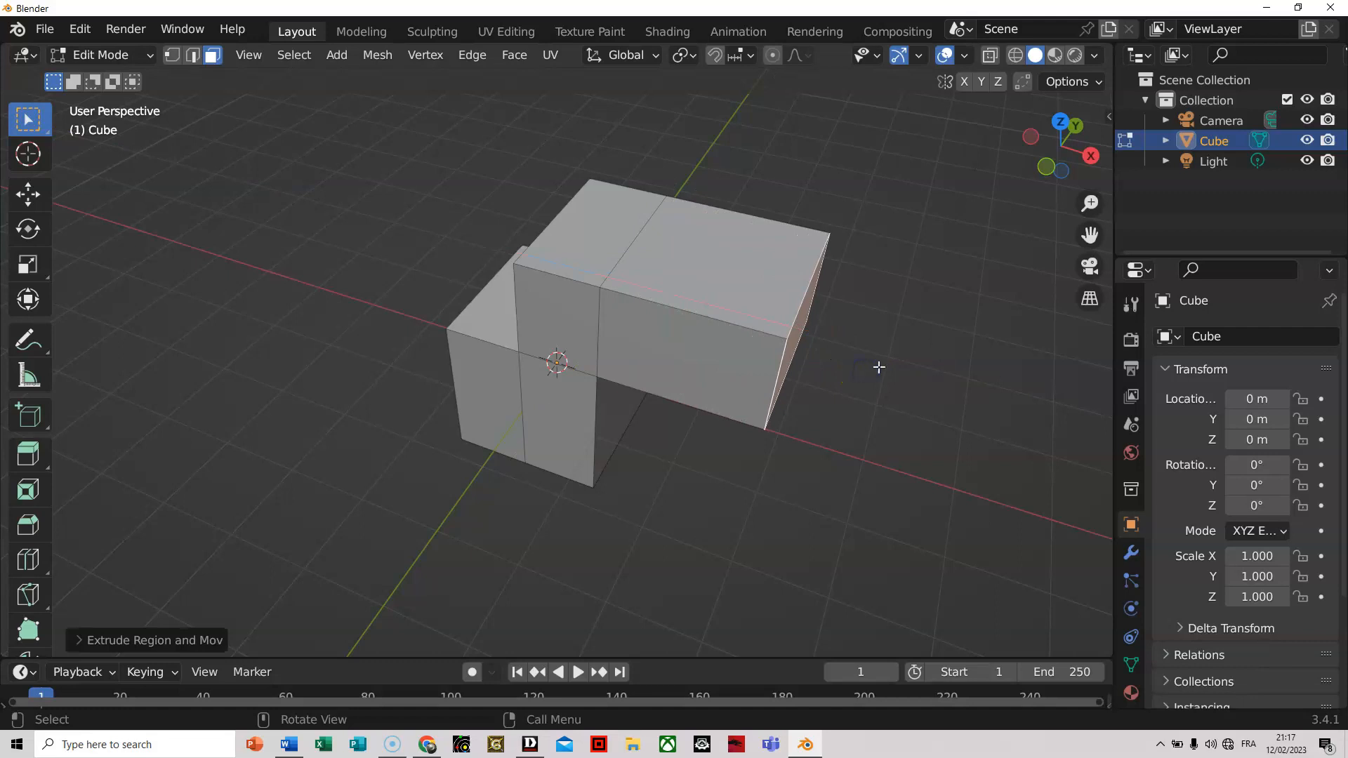
key(e)
click(853, 319)
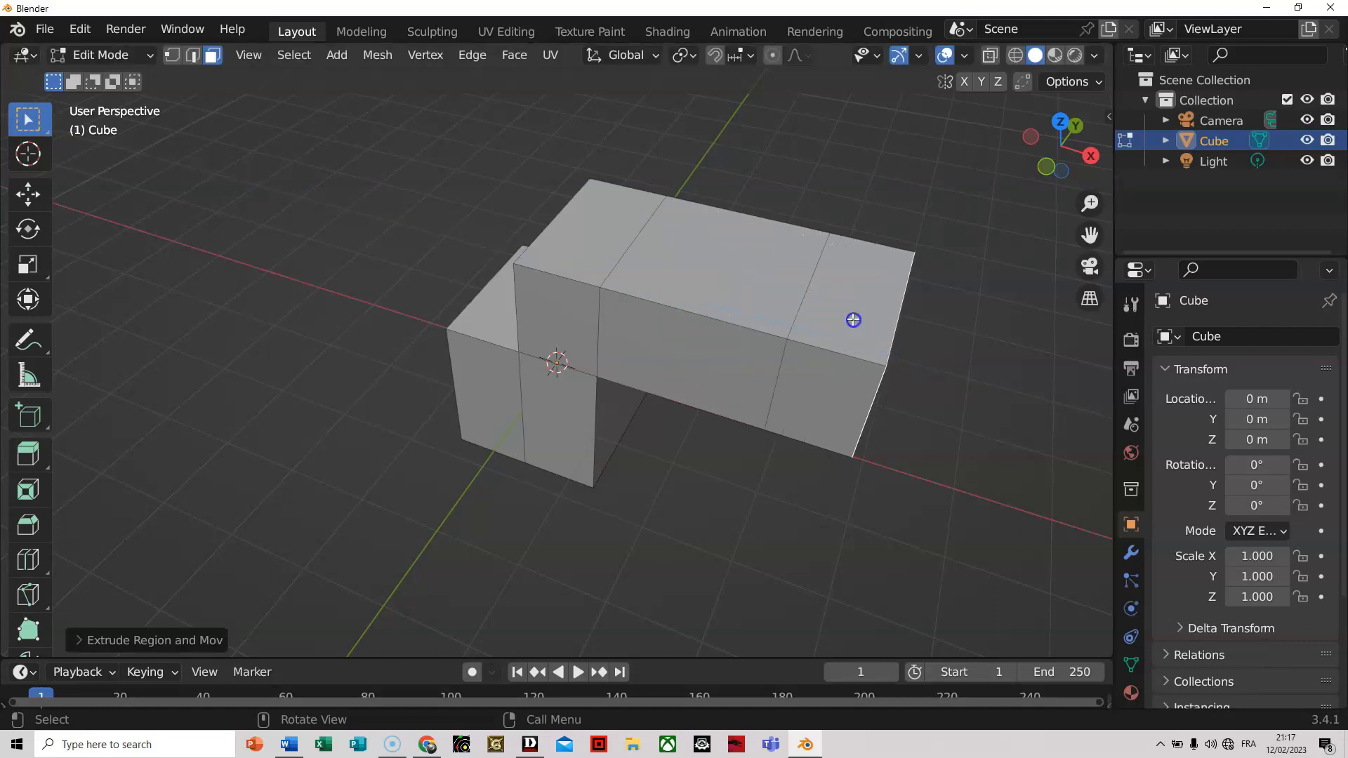
Switch the viewport to Material Preview shading and extrude the top face of the longer overhanging section upward.
click(699, 286)
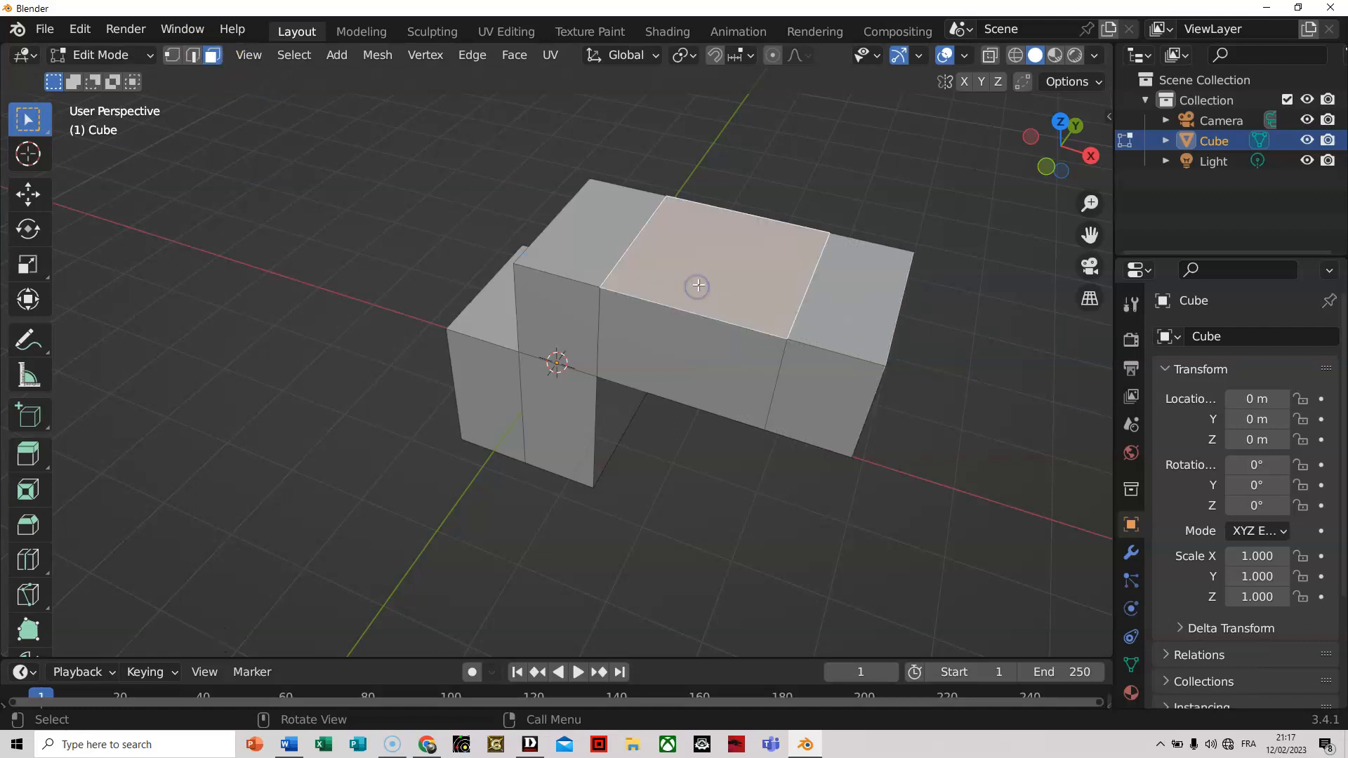
key(z)
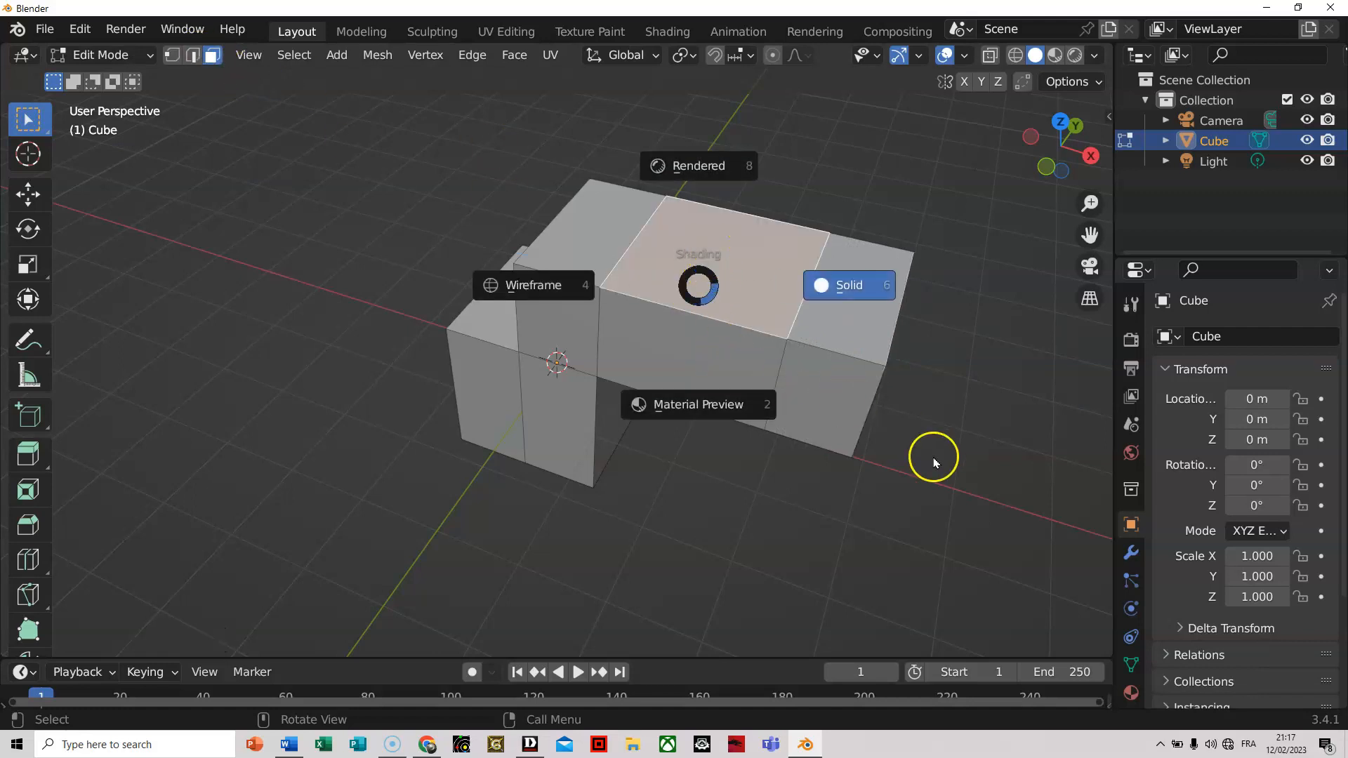
key(Escape)
key(e)
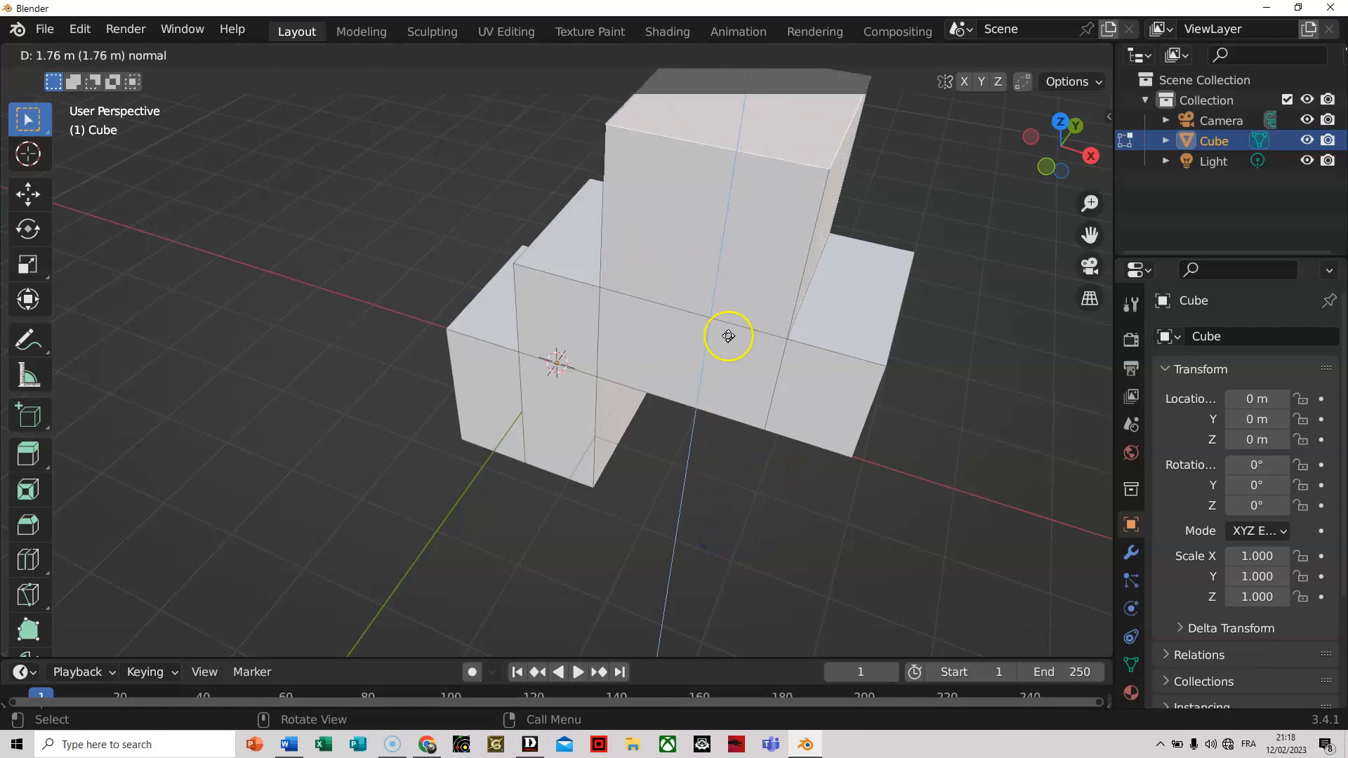
click(743, 391)
middle_drag(771, 432, 487, 451)
scroll(492, 464, down, 3)
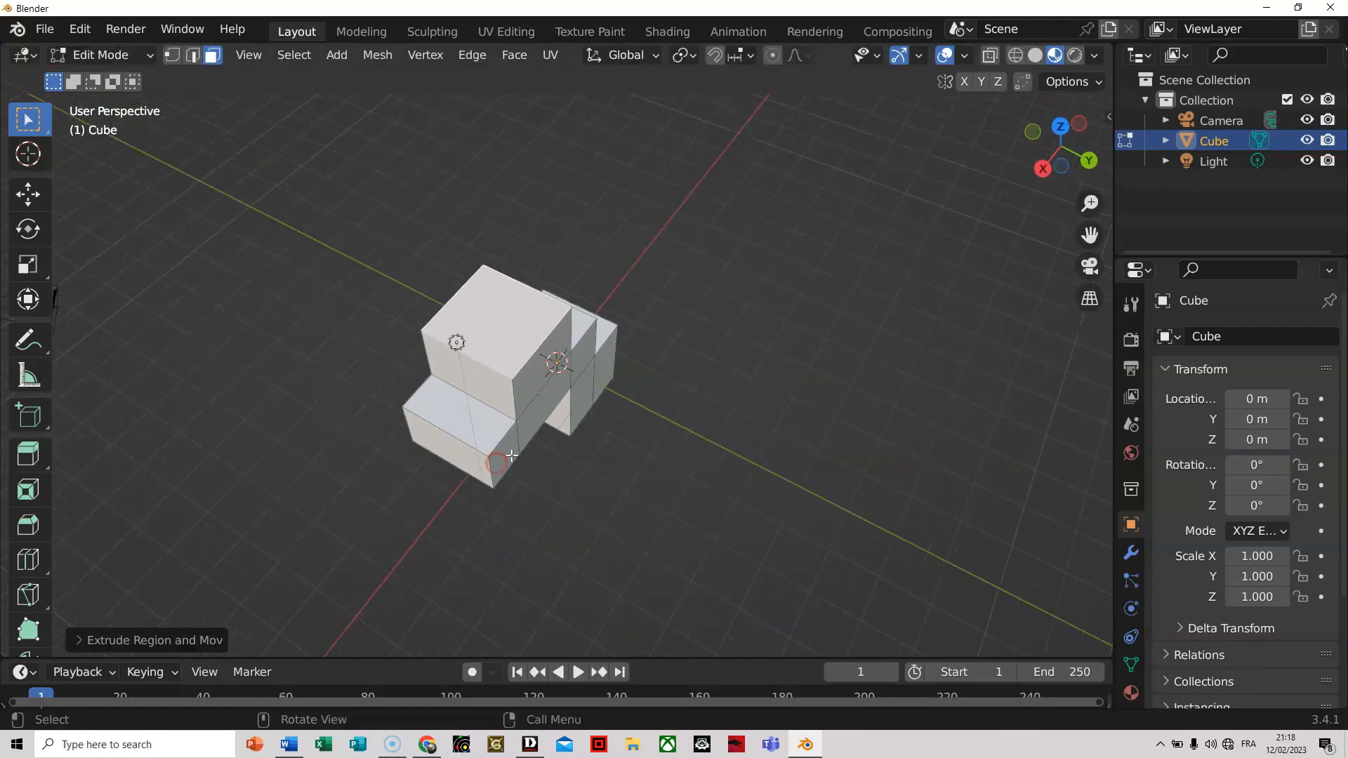
middle_drag(441, 501, 737, 445)
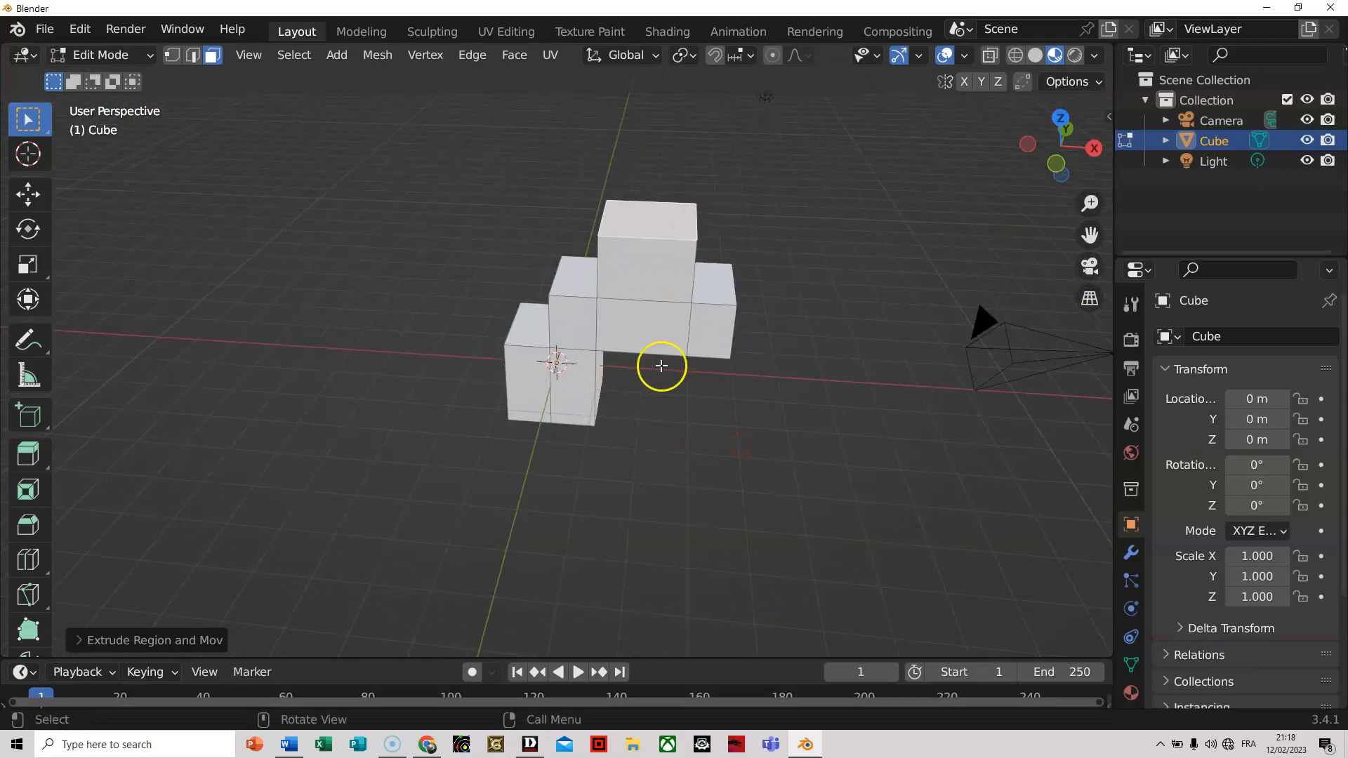
Extrude the negative Y side face below the tall block outward into a long arm.
click(662, 323)
key(e)
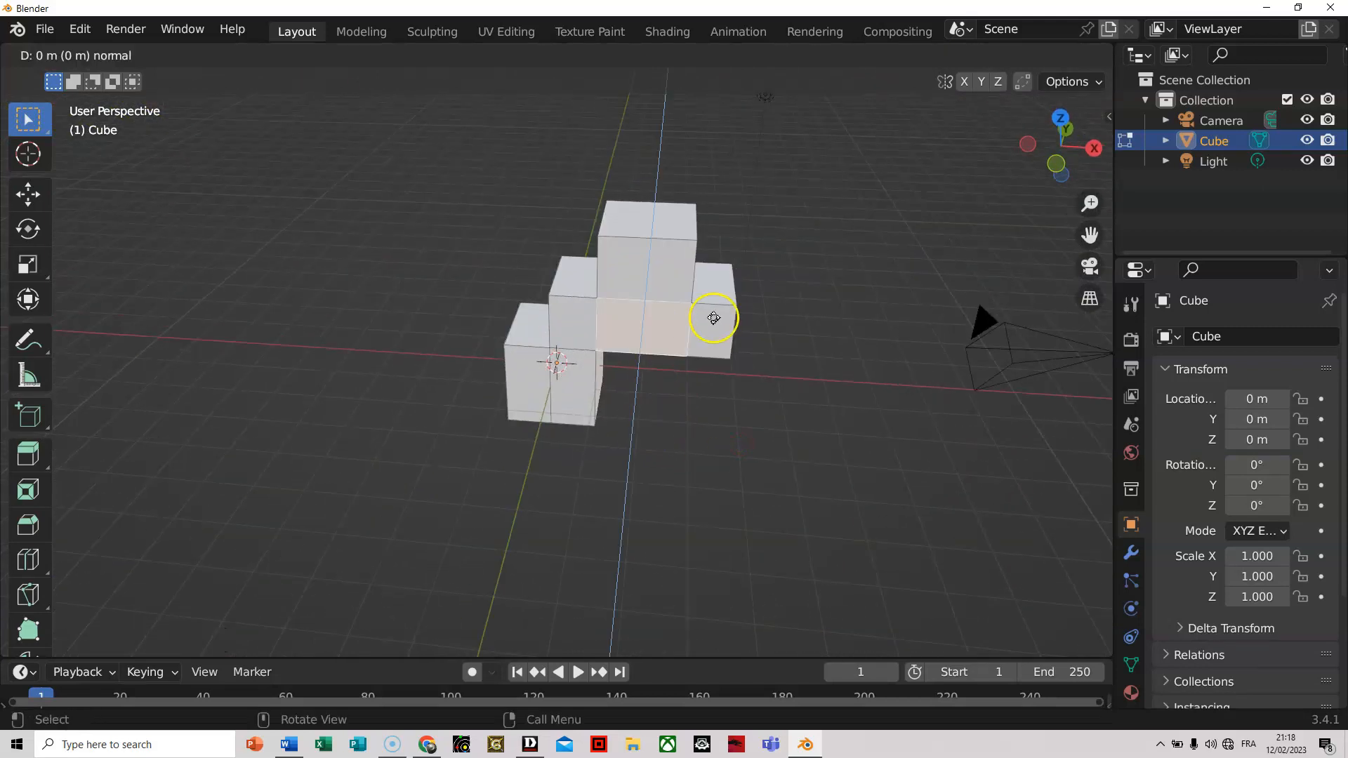
click(696, 392)
middle_drag(757, 418, 860, 445)
scroll(656, 406, up, 5)
middle_drag(633, 408, 620, 487)
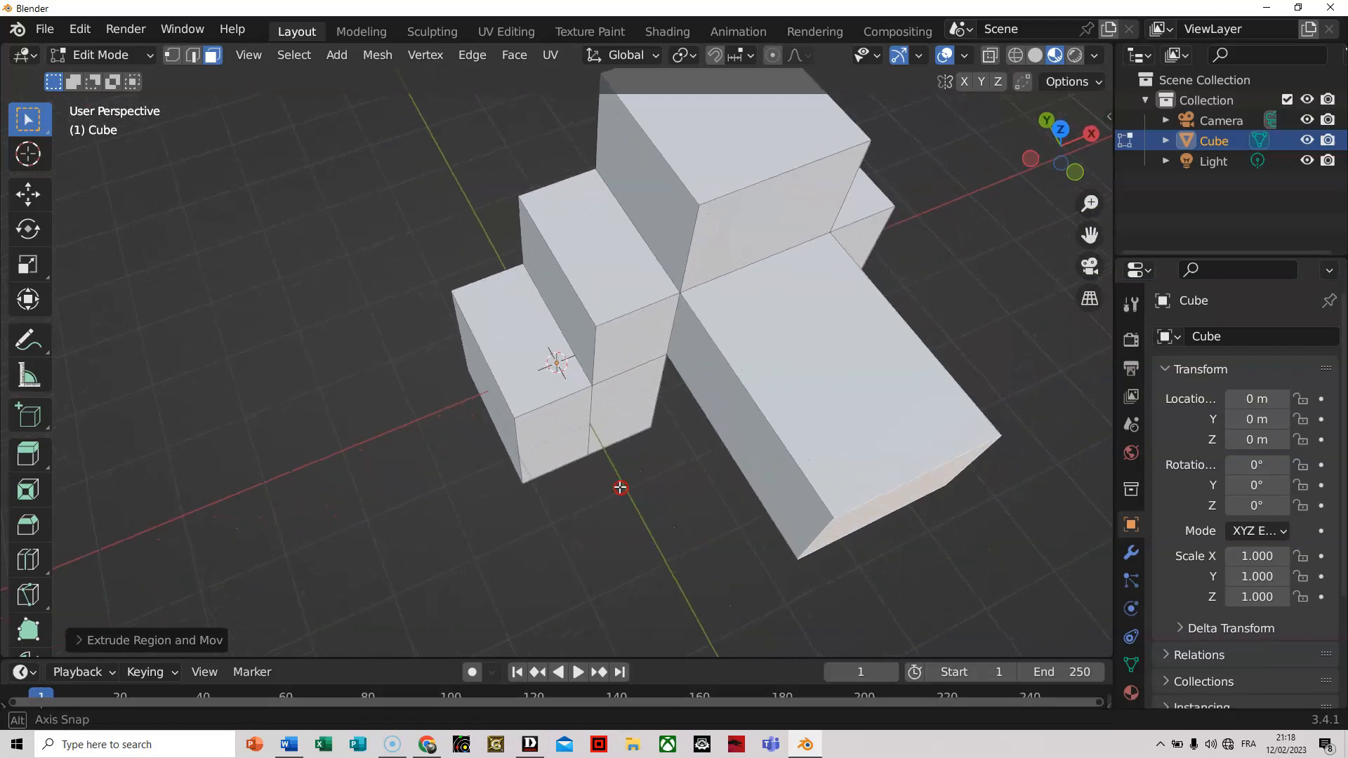
scroll(607, 451, down, 2)
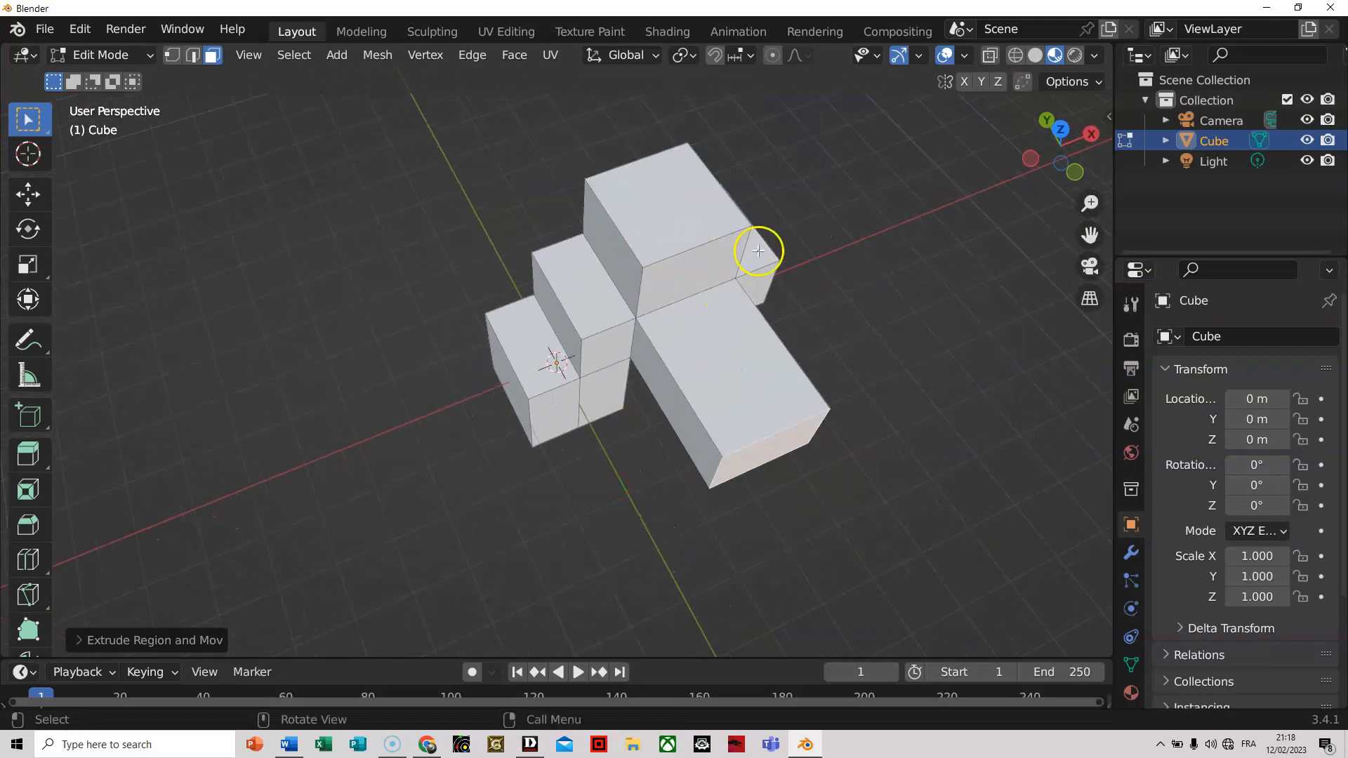
Move the long arm's negative X side face and the tall block's positive X side face outward along the X axis.
click(663, 396)
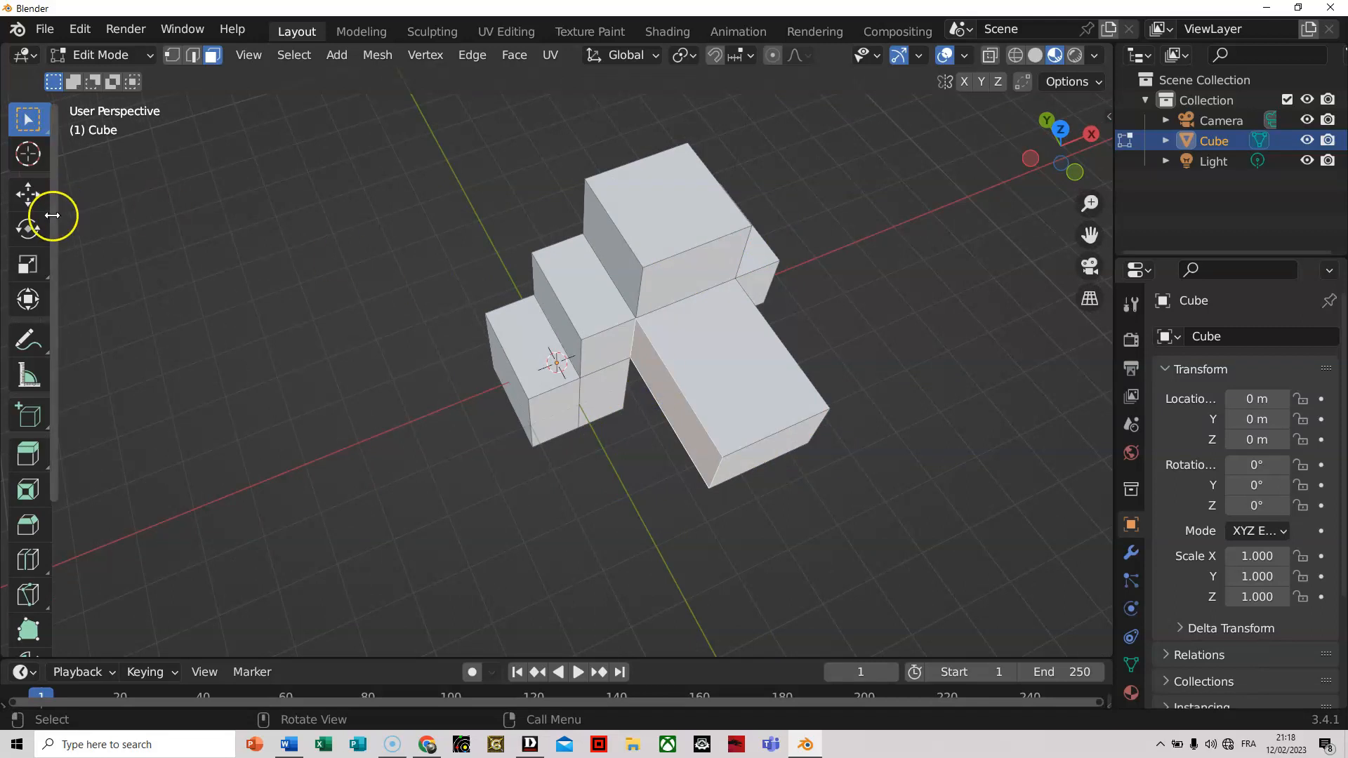
click(30, 195)
mouse_move(742, 371)
mouse_down()
mouse_move(787, 359)
mouse_move(727, 379)
mouse_up()
click(719, 382)
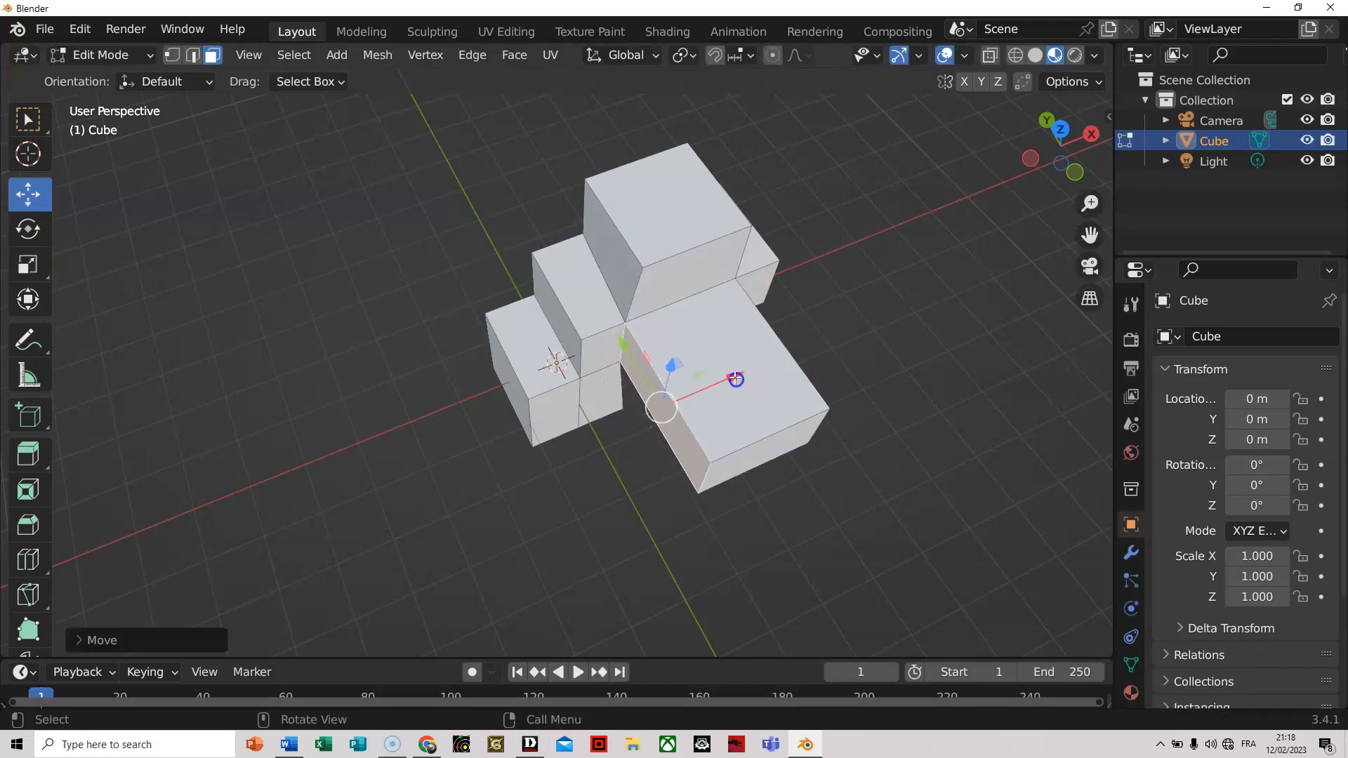
middle_drag(896, 352, 706, 303)
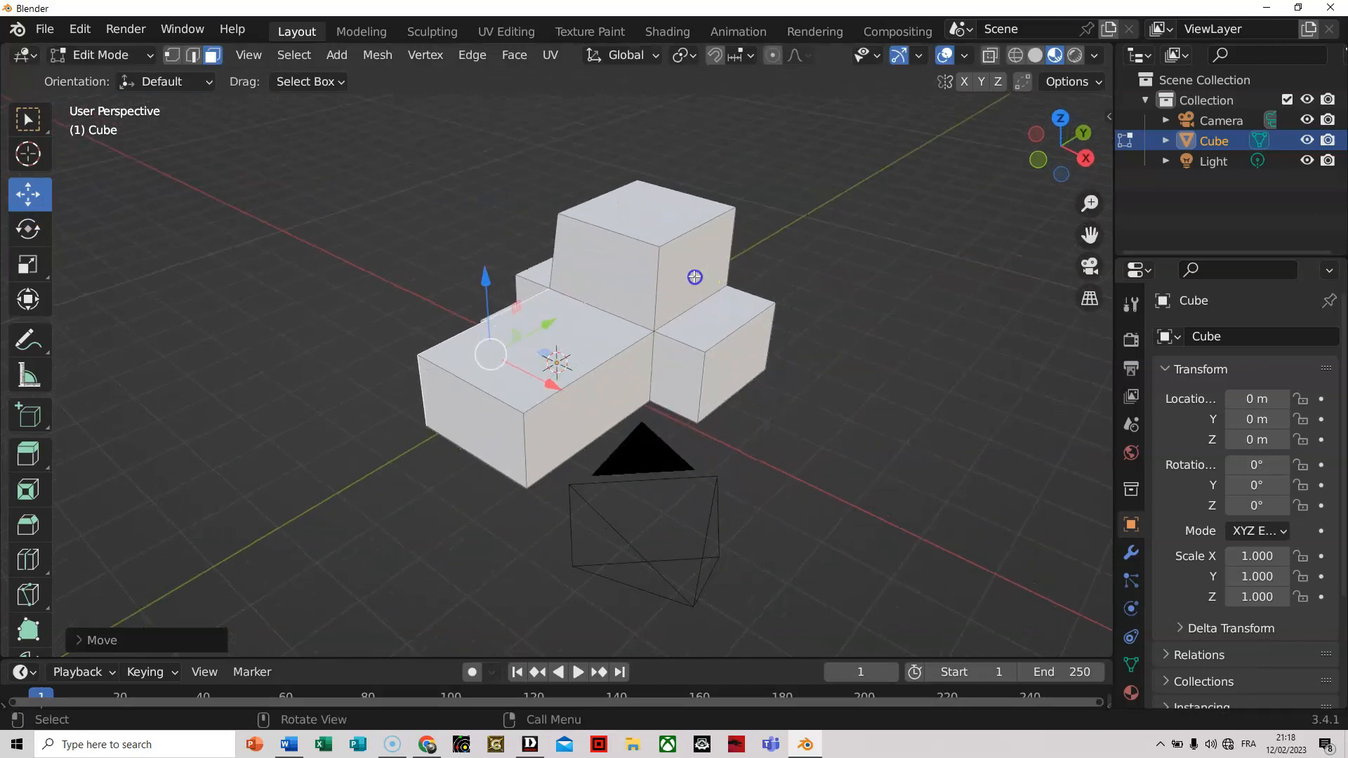
click(692, 276)
drag(739, 278, 800, 301)
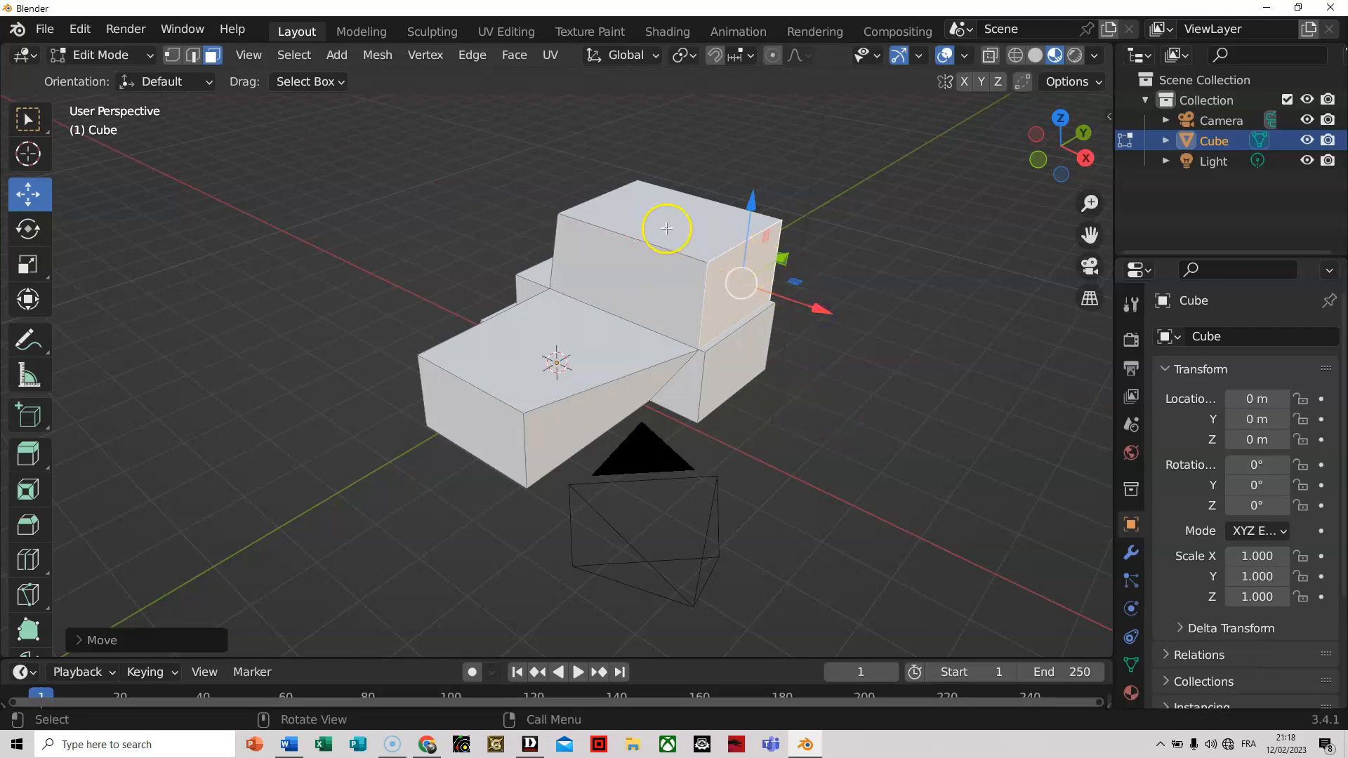
In edge selection, pull the tall block's upper positive X edge outward along X and the arm's upper end edge outward along negative Y.
click(194, 55)
click(729, 250)
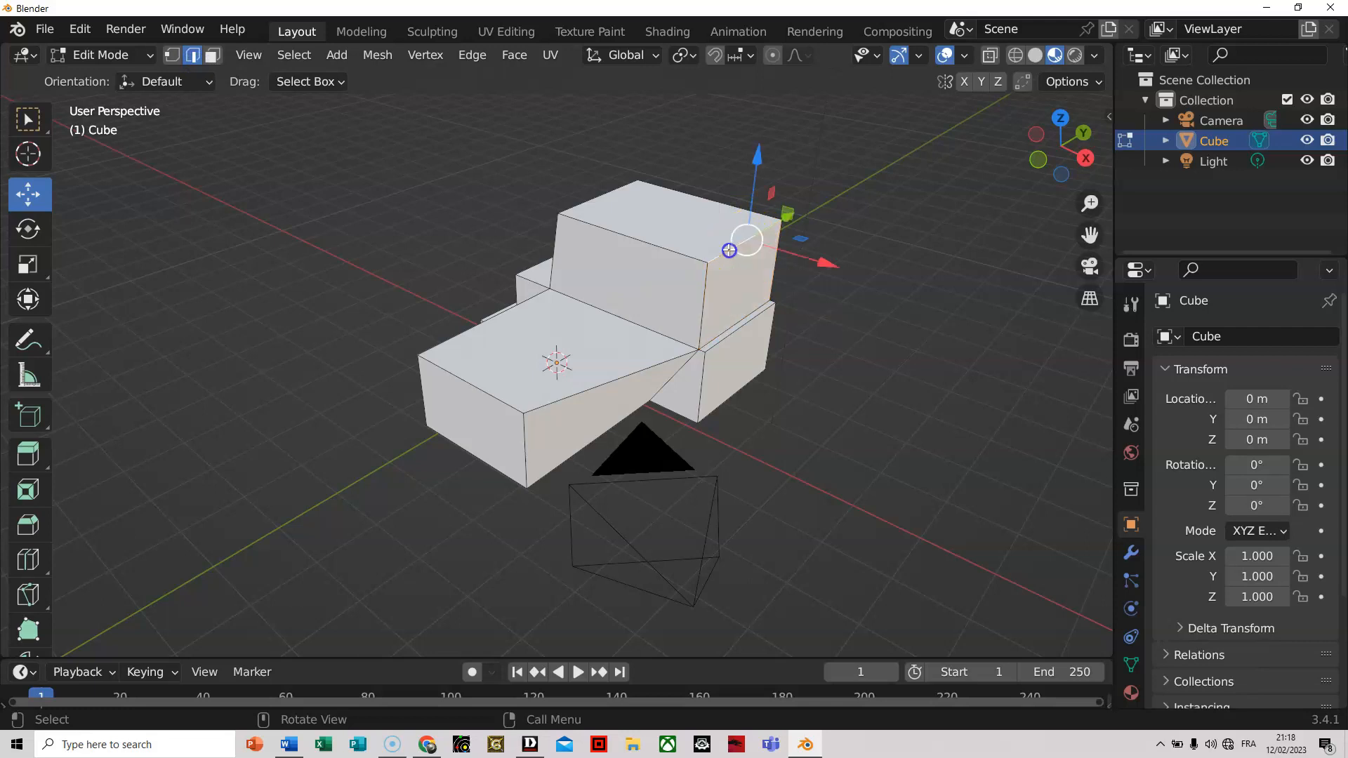
drag(835, 261, 958, 313)
click(491, 416)
drag(527, 362, 502, 370)
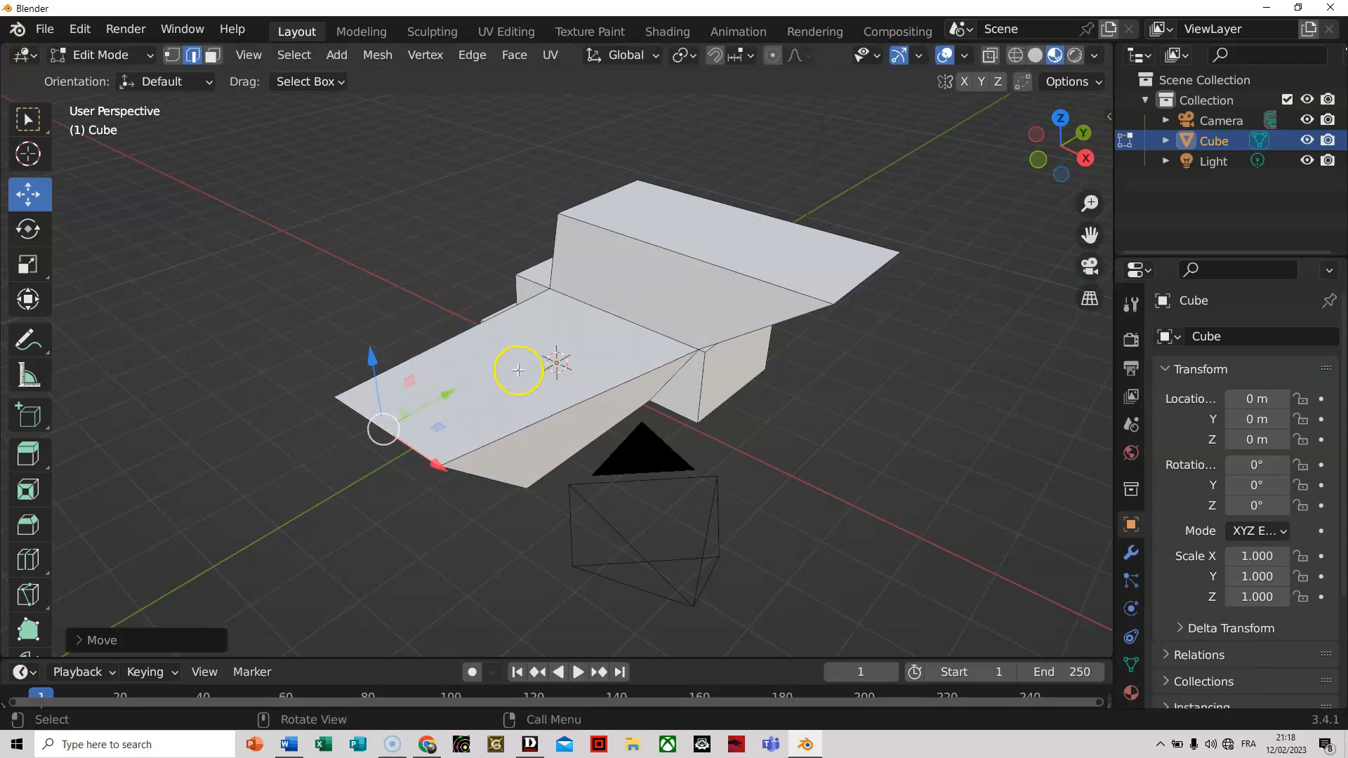
mouse_move(445, 469)
mouse_down()
mouse_move(494, 495)
mouse_move(393, 430)
mouse_move(448, 451)
mouse_up()
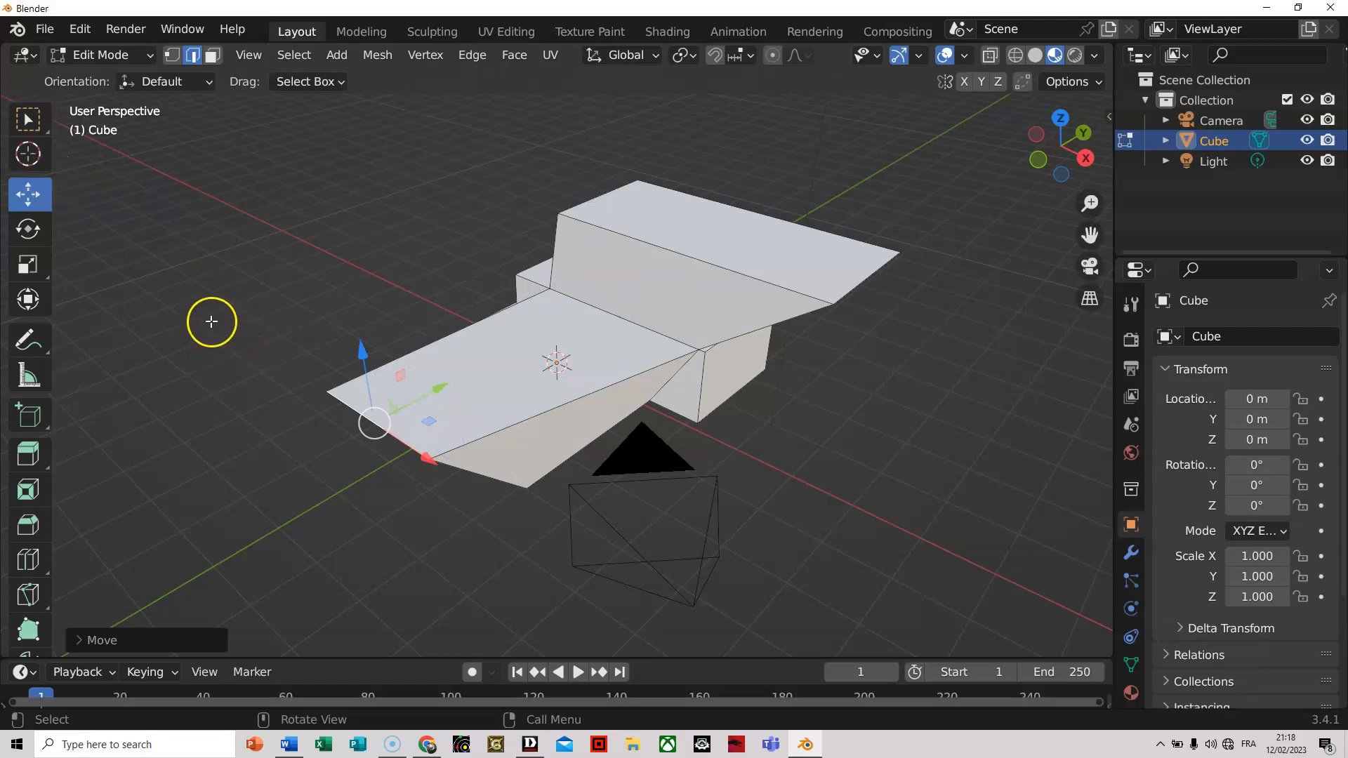
Delete the entire mesh and add a new cube at the origin in Edit Mode.
key(ctrl)
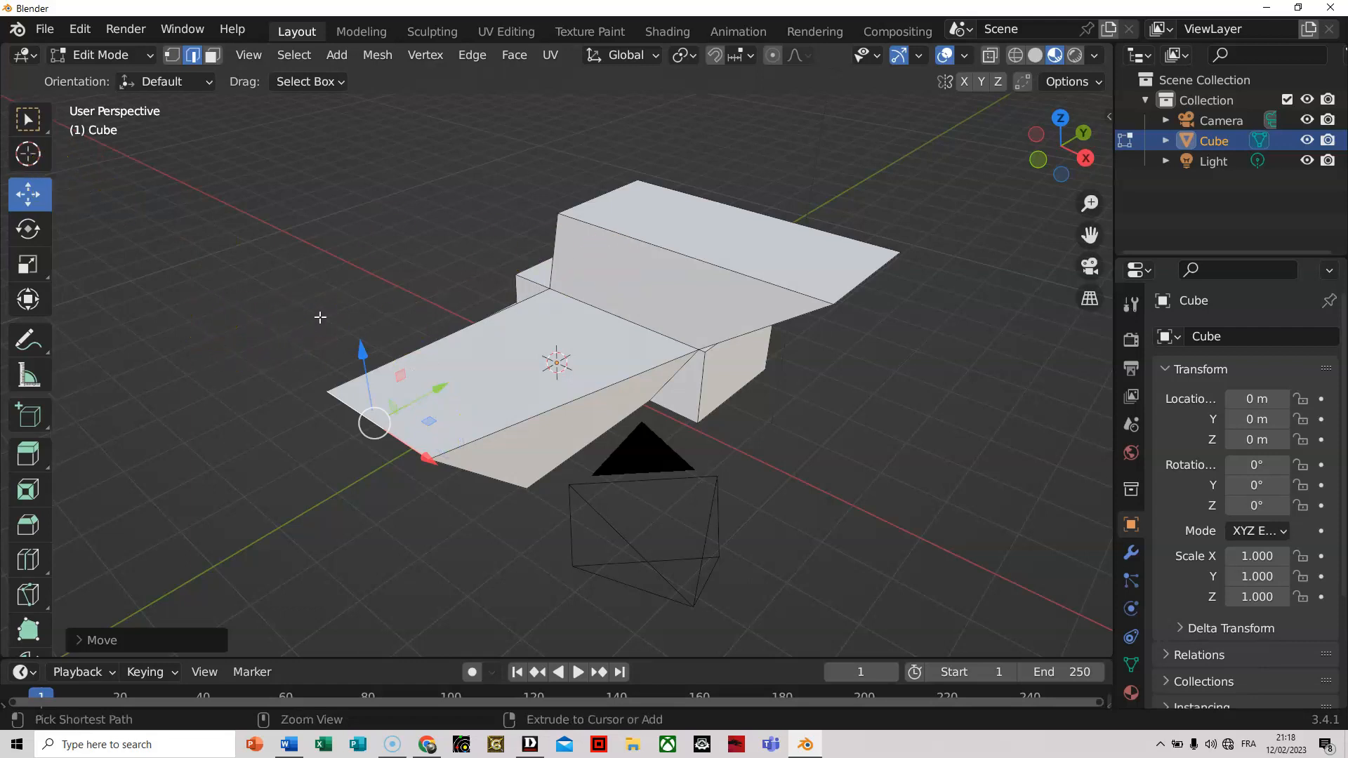
key(a)
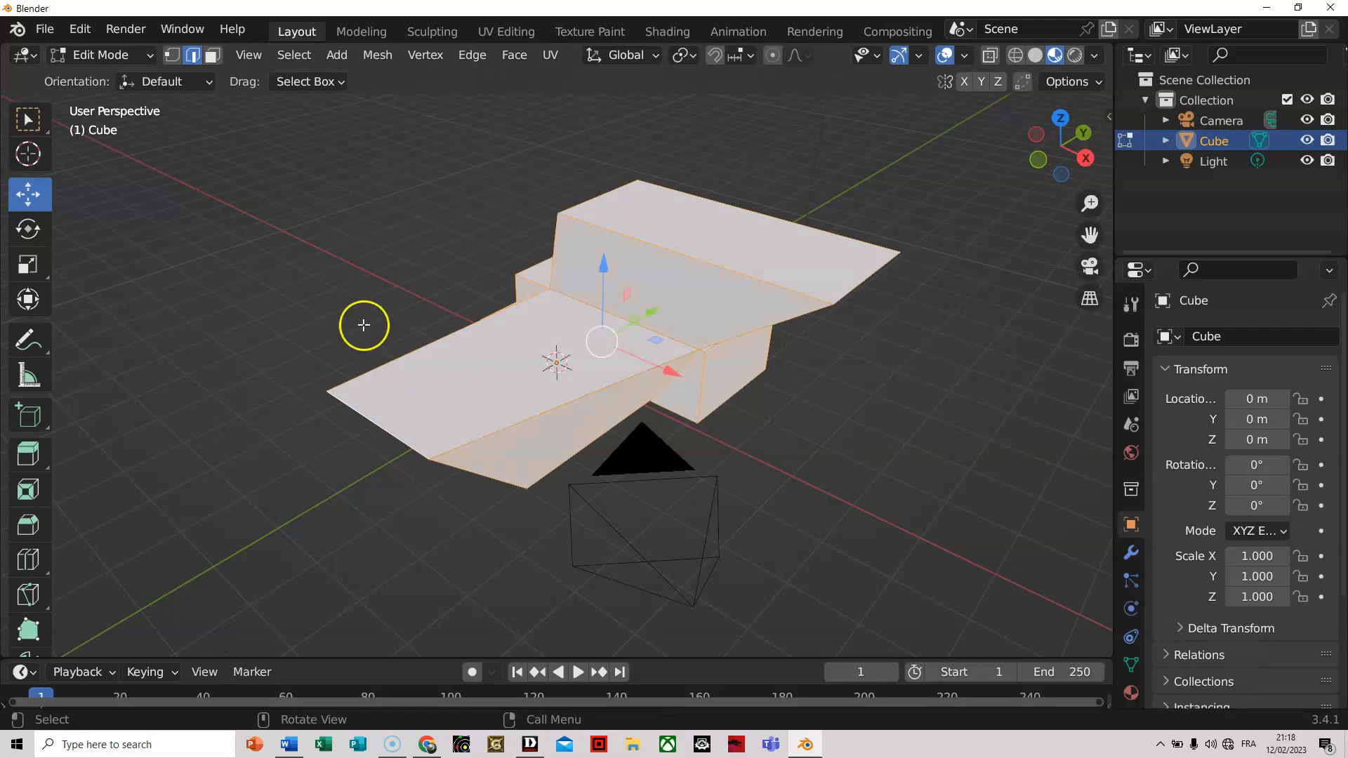
key(x)
click(429, 347)
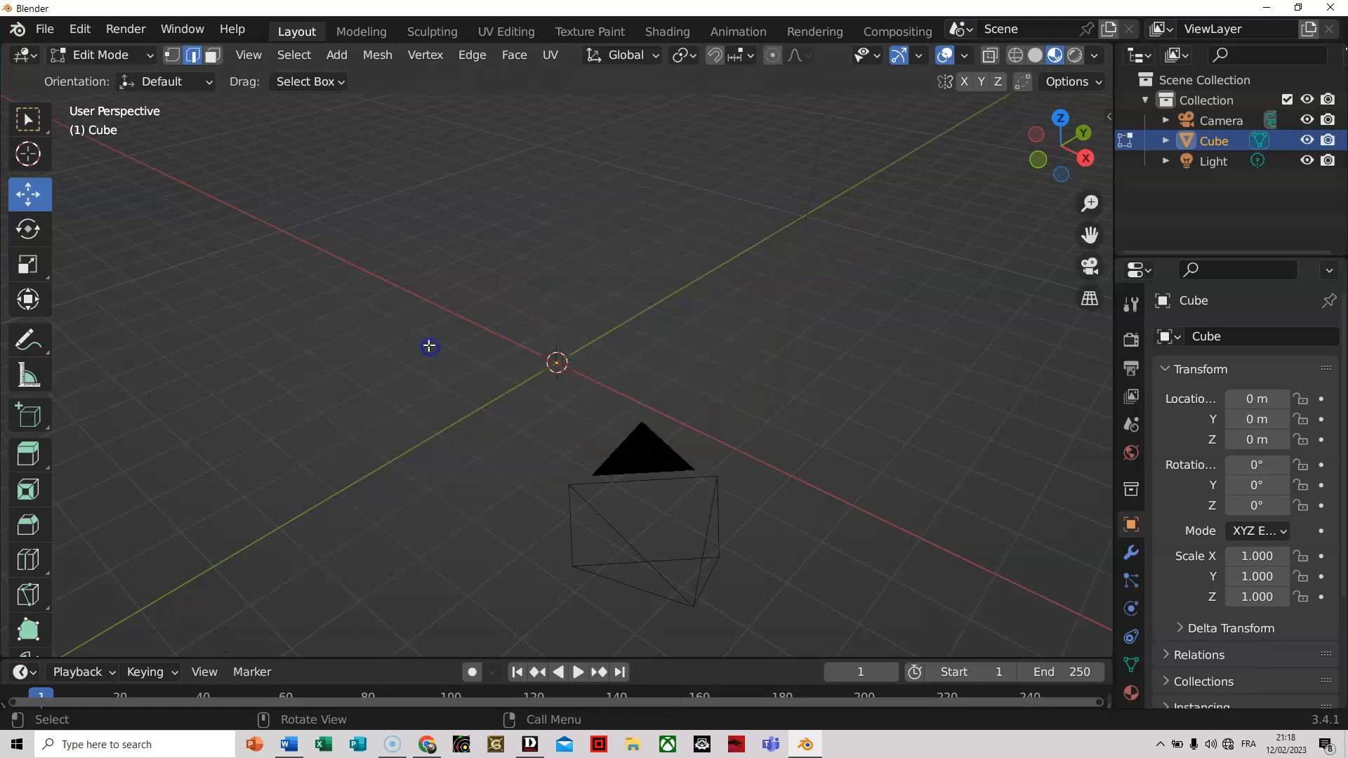
click(337, 55)
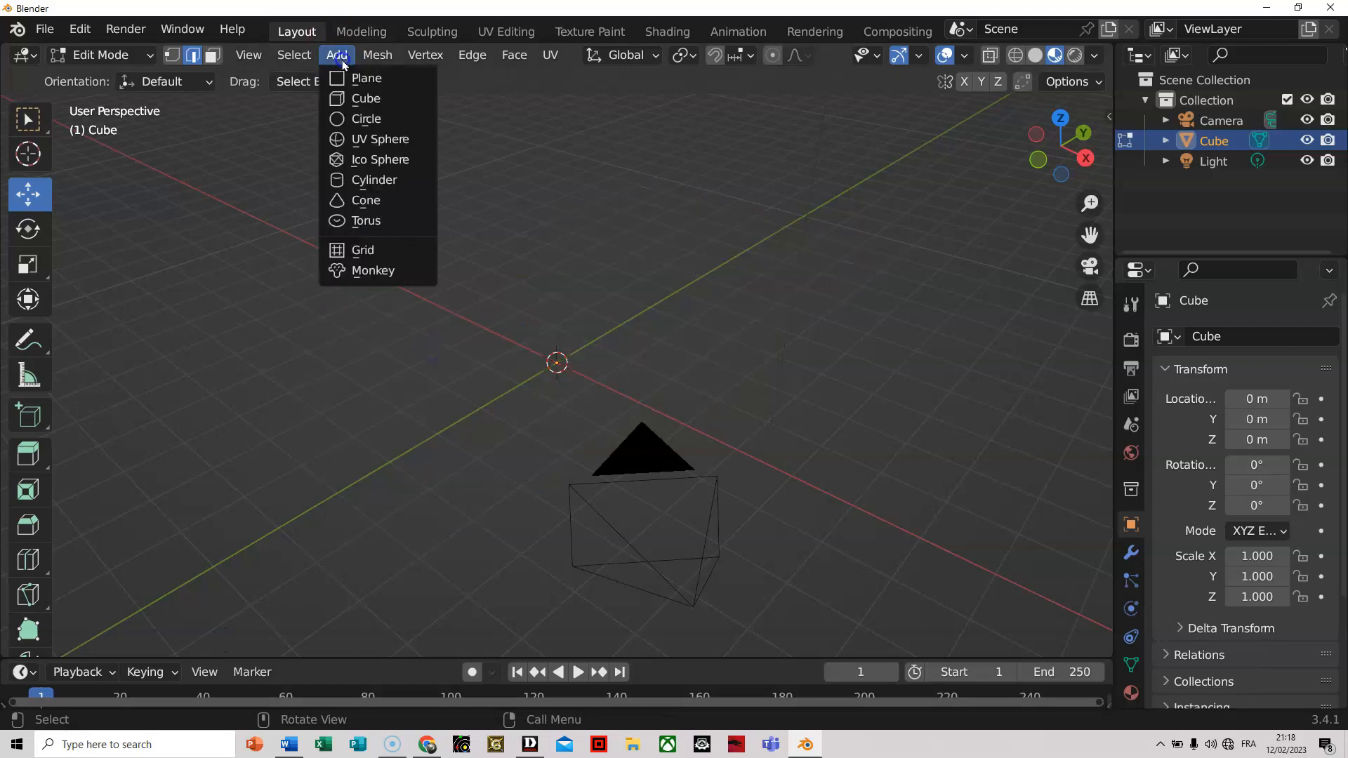
click(361, 93)
Switch to face selection and extrude the new cube's top face straight upward.
click(726, 379)
click(539, 330)
click(213, 55)
click(565, 323)
key(e)
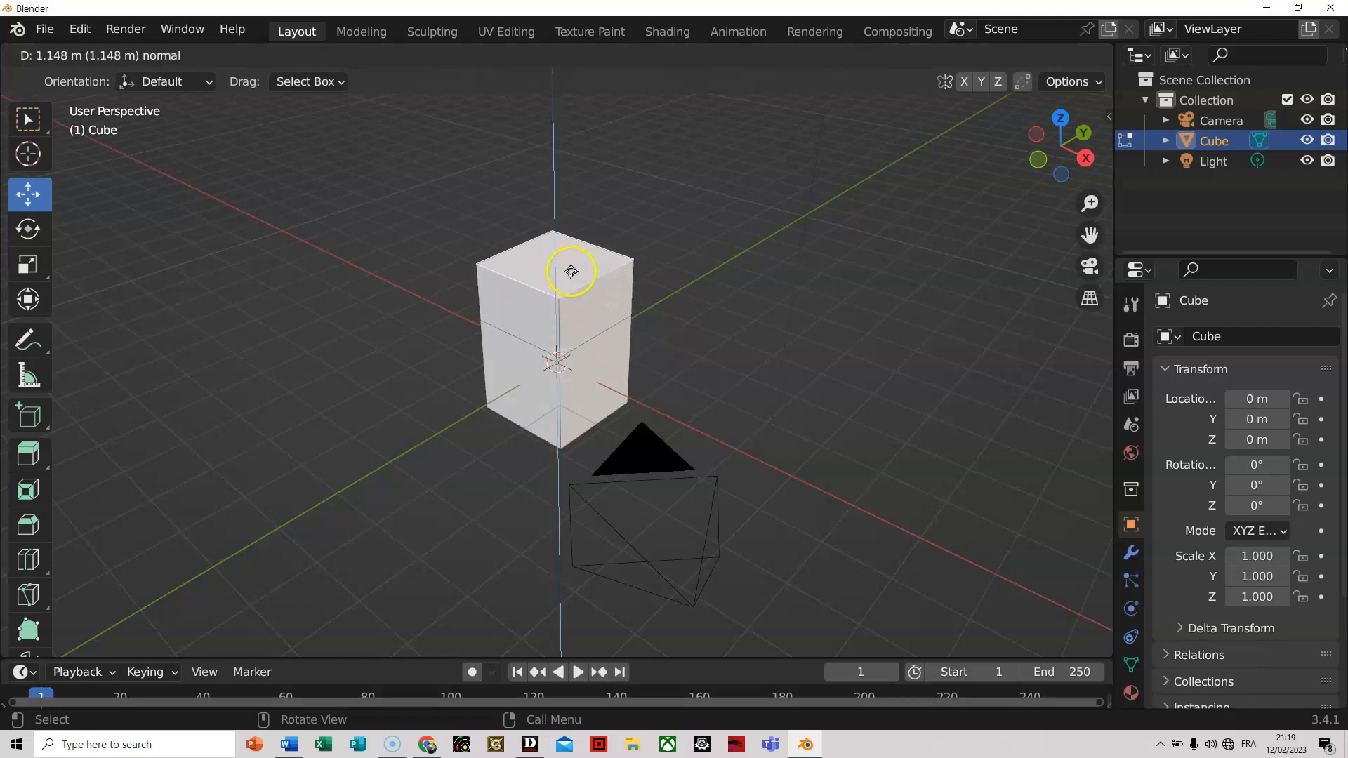
click(784, 276)
In the right orthographic view, rotate the column's top face clockwise and extrude it by about 1.8 m.
click(1085, 156)
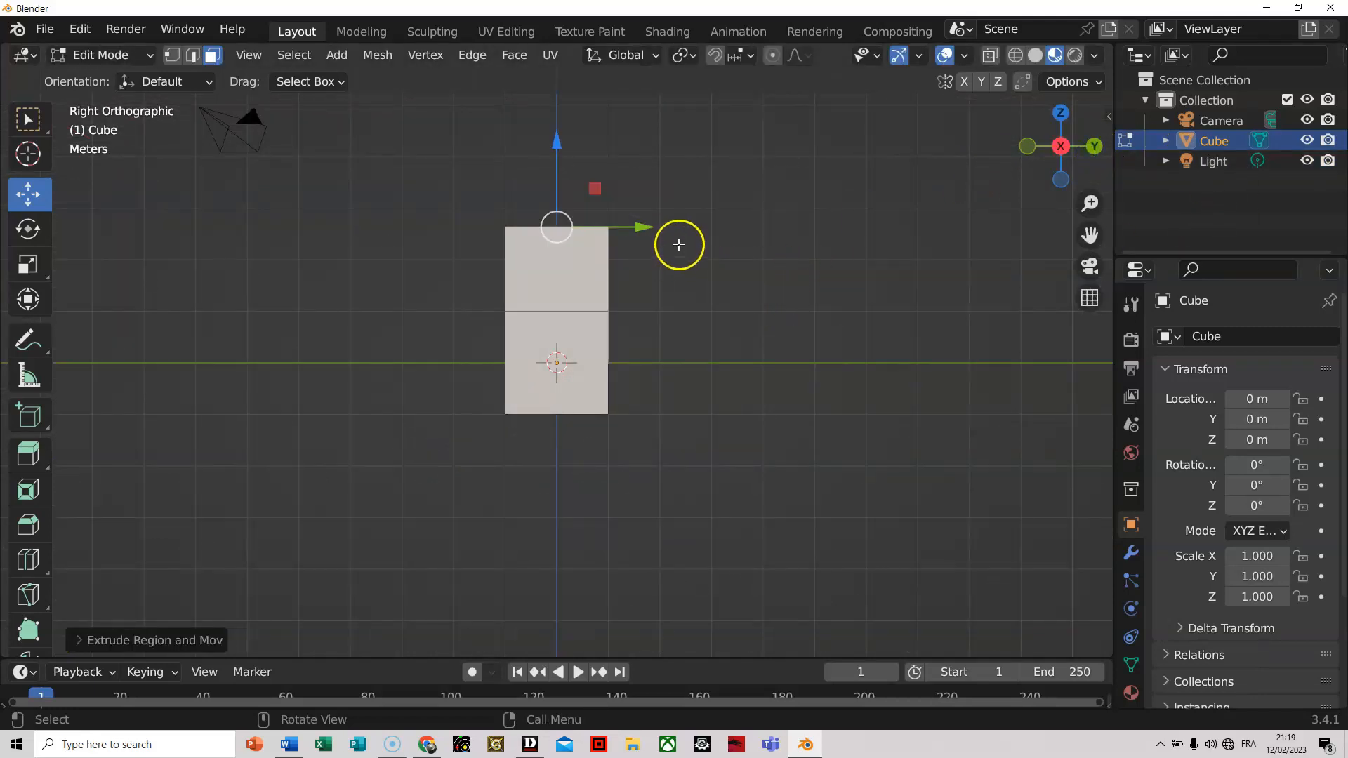
key(r)
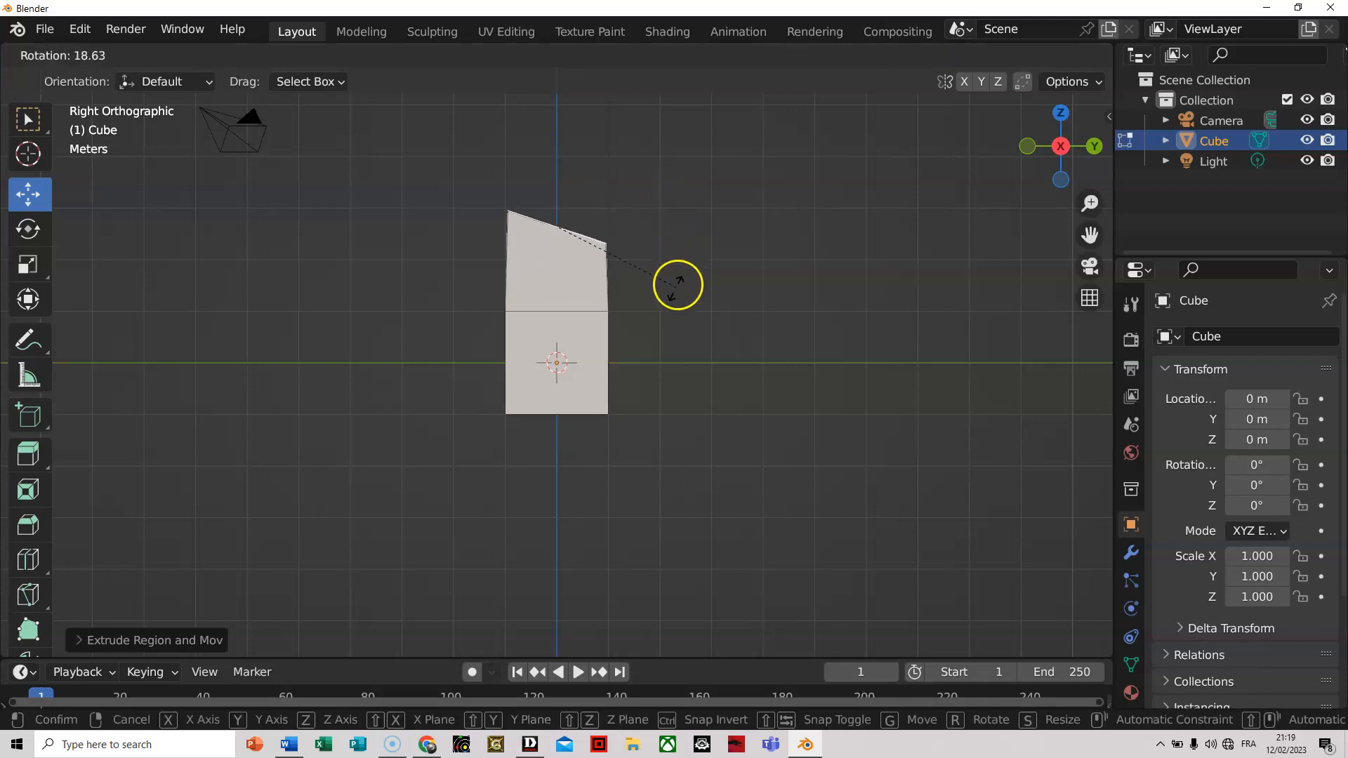
click(660, 306)
key(e)
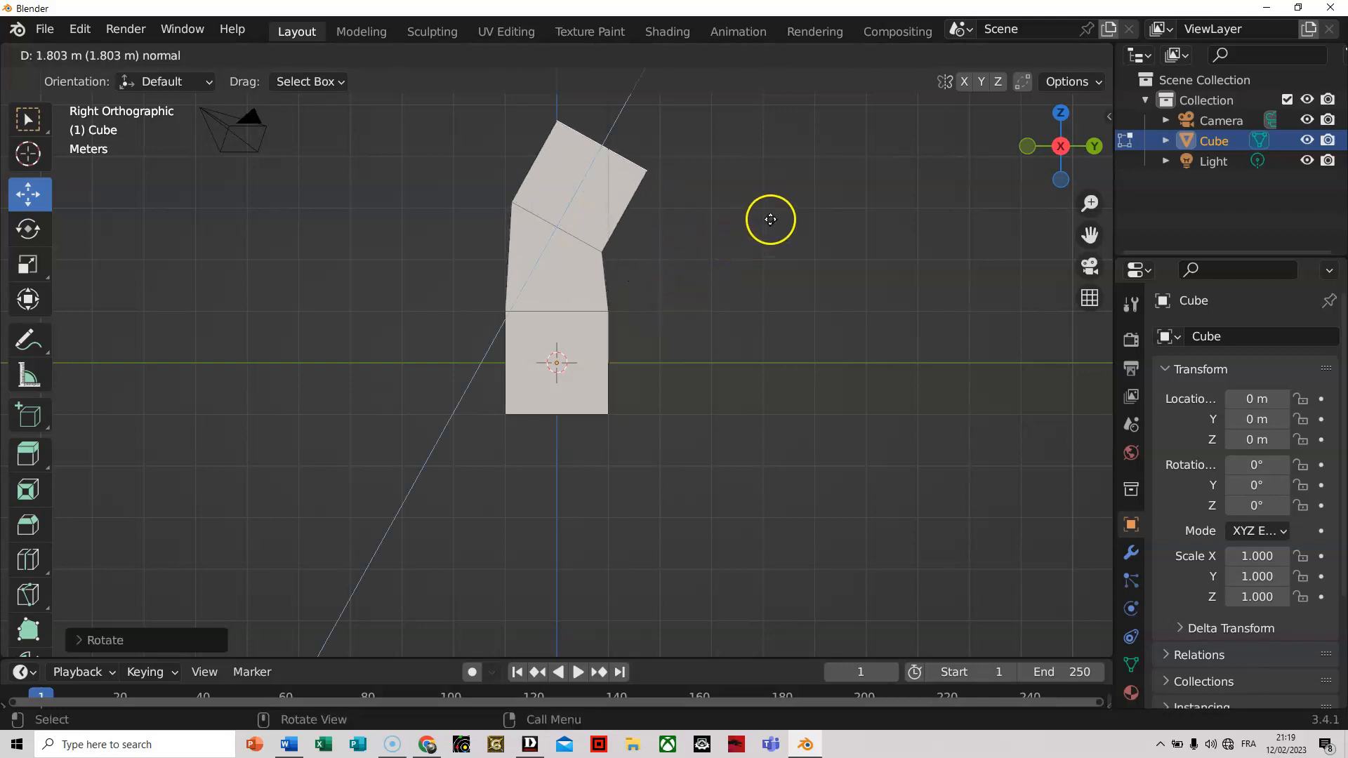
click(770, 219)
Rotate the end face further clockwise and extrude another section to continue the bend.
key(r)
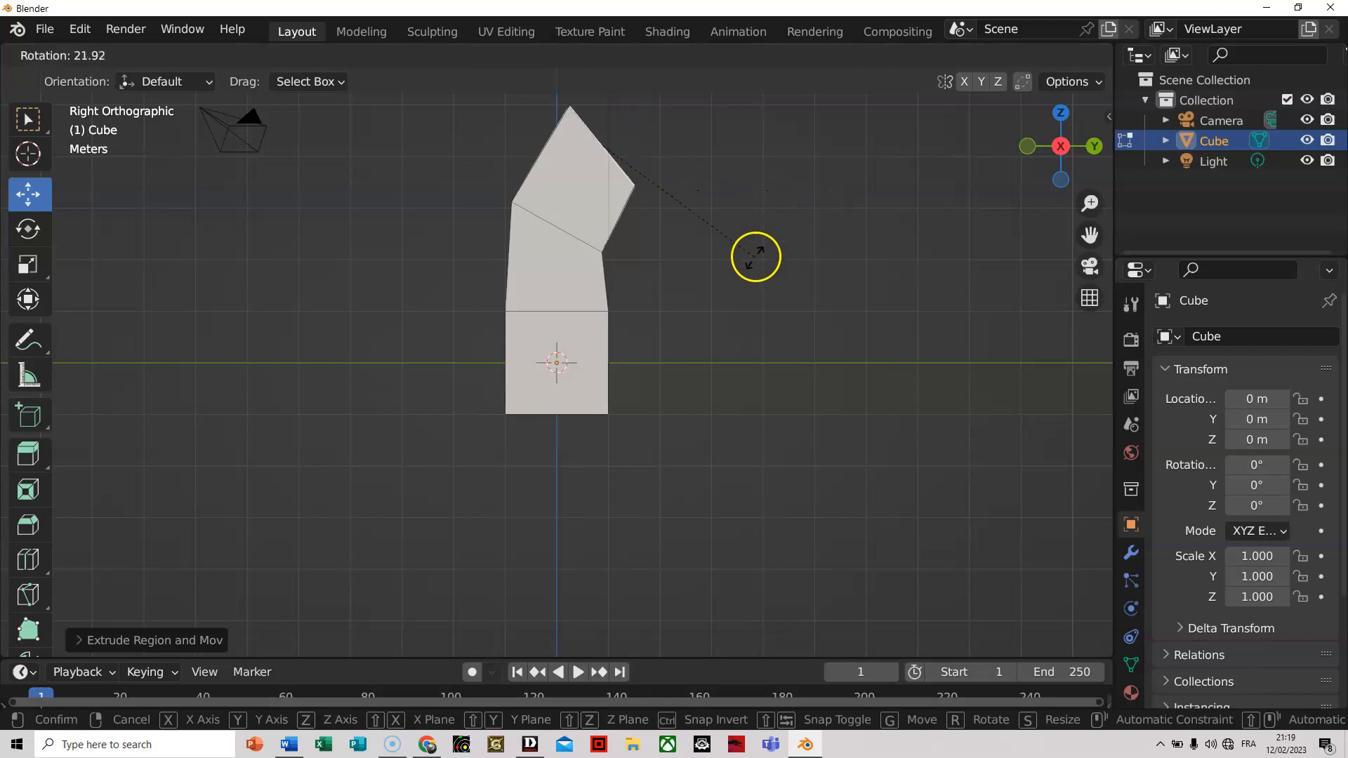
click(749, 258)
key(e)
click(858, 236)
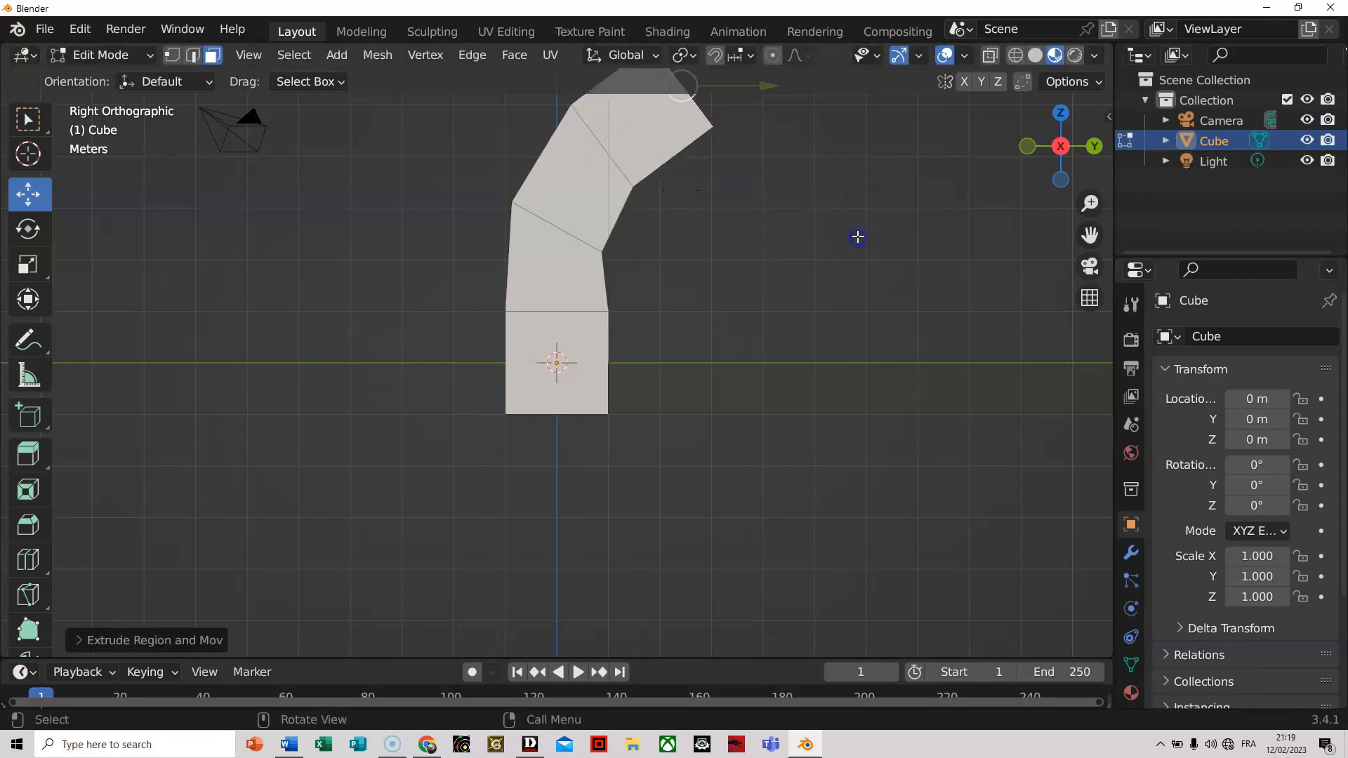
Rotate the end face until nearly vertical and extrude a long section along positive Y, levelling its end.
key(r)
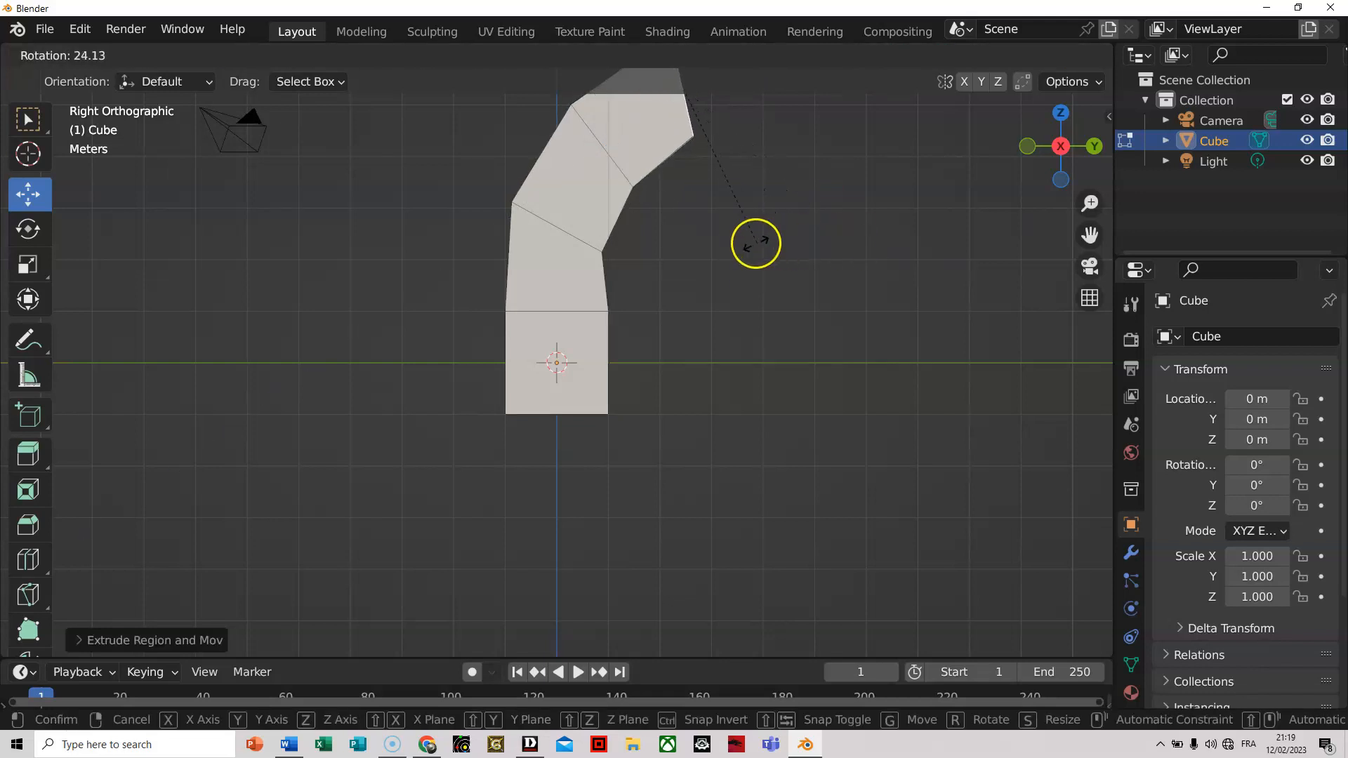
click(727, 243)
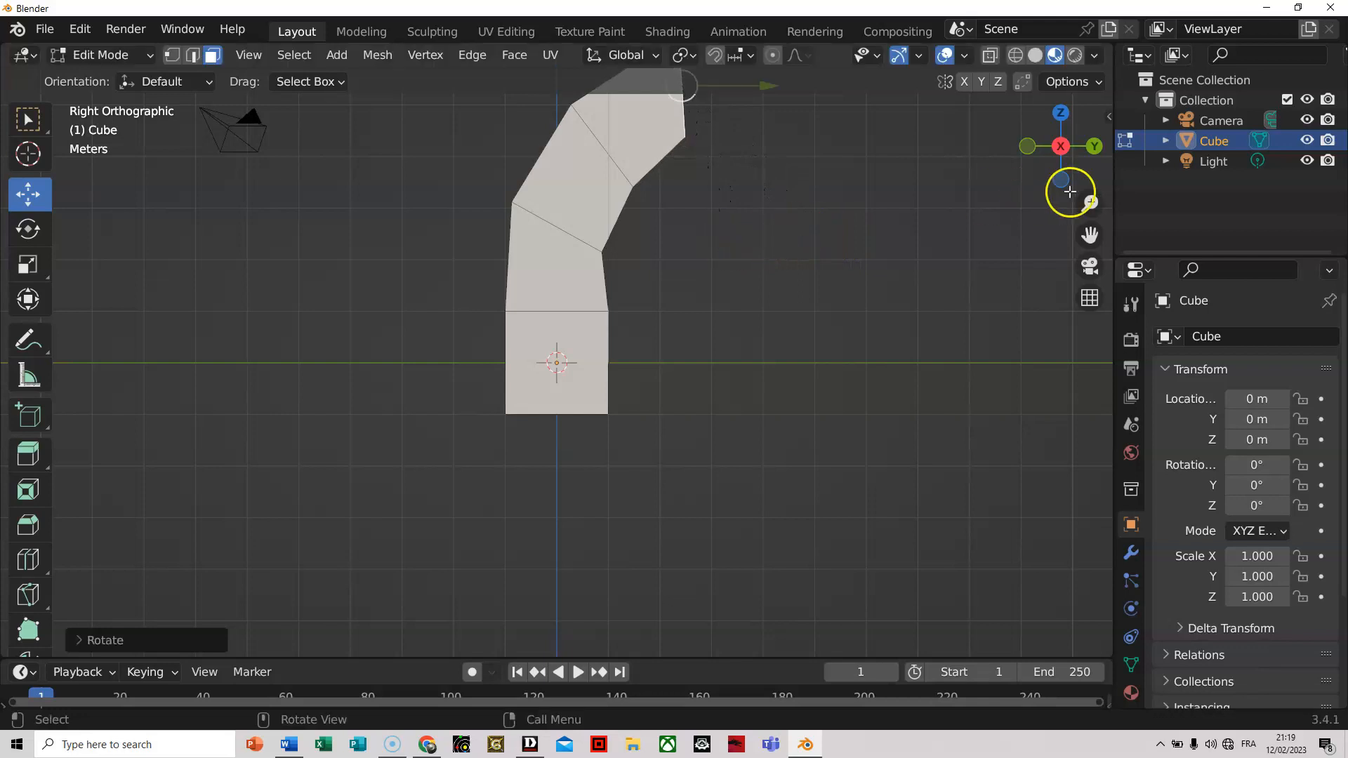
scroll(854, 313, down, 3)
key(e)
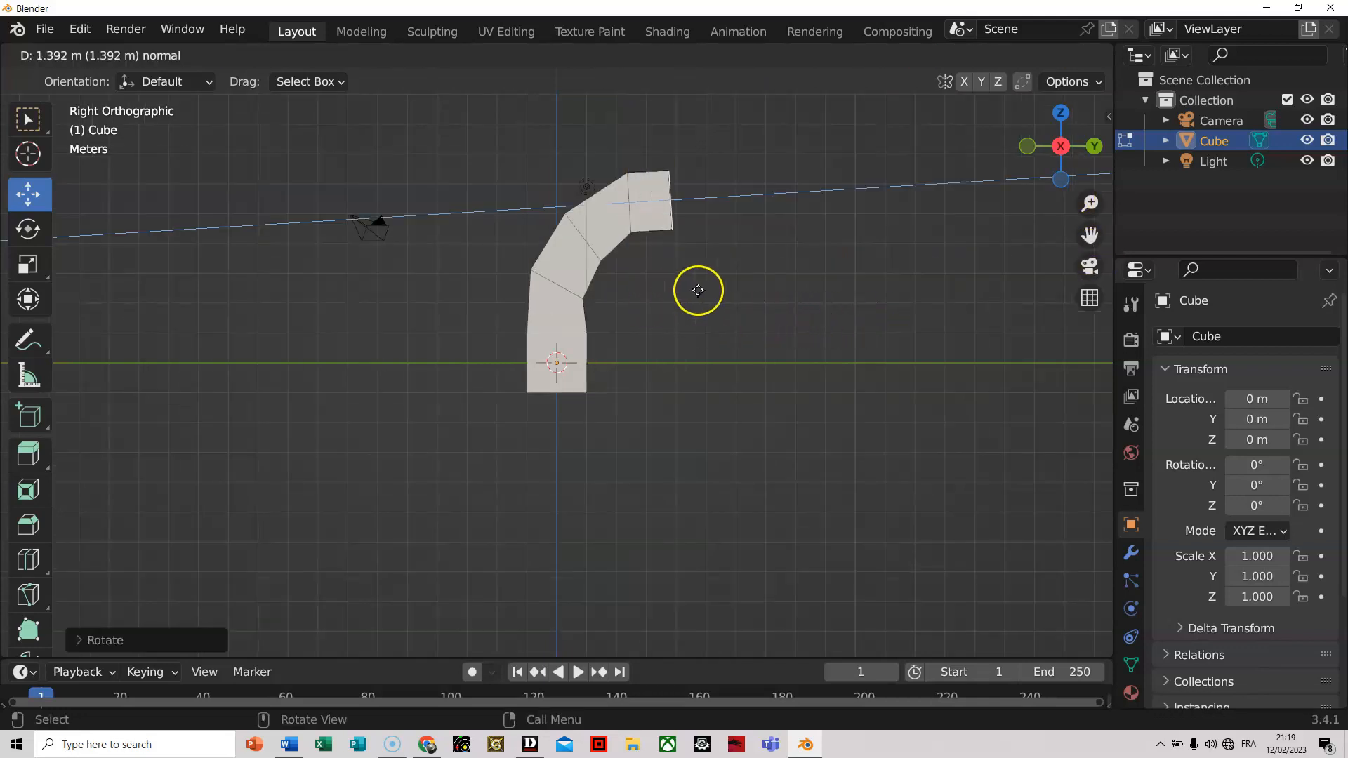
click(883, 299)
drag(864, 113, 863, 125)
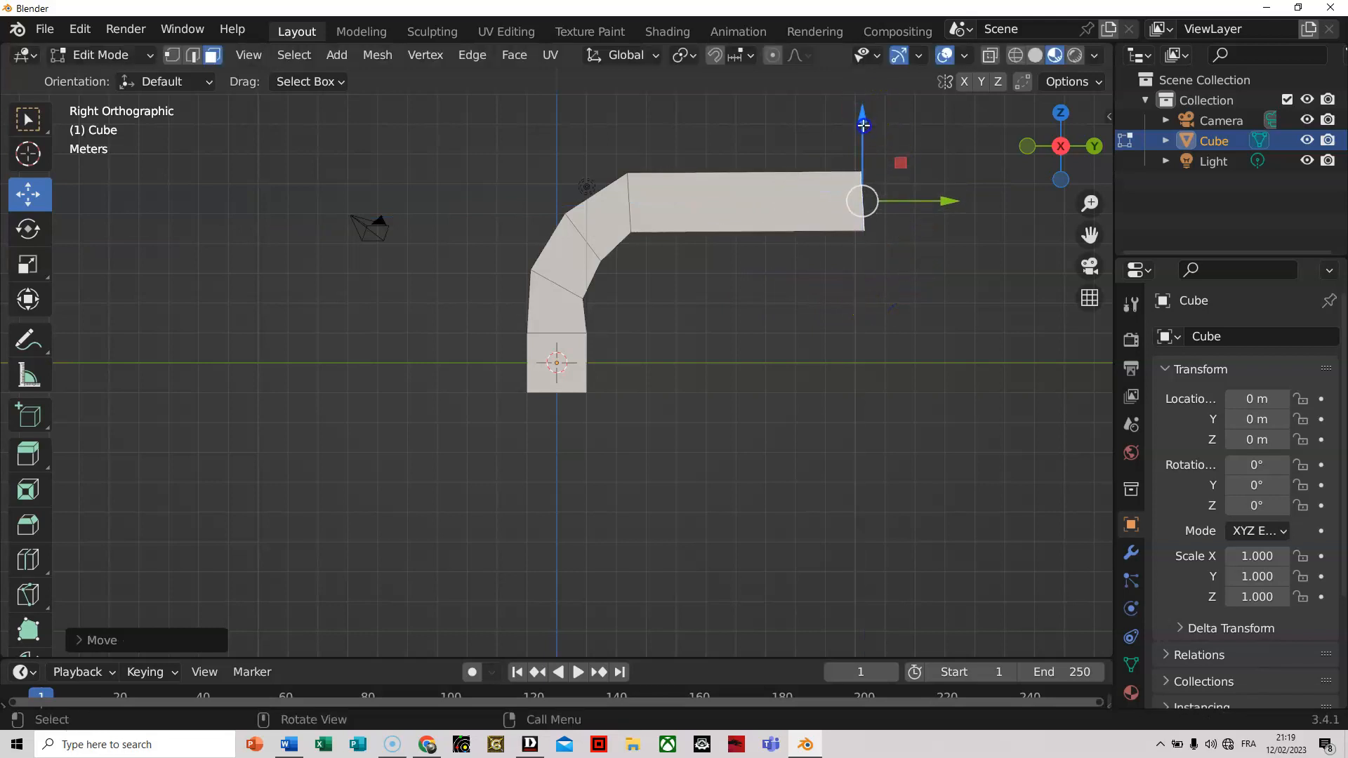
Rotate the long section's end face clockwise and extrude a short downward-sloping section from it.
key(r)
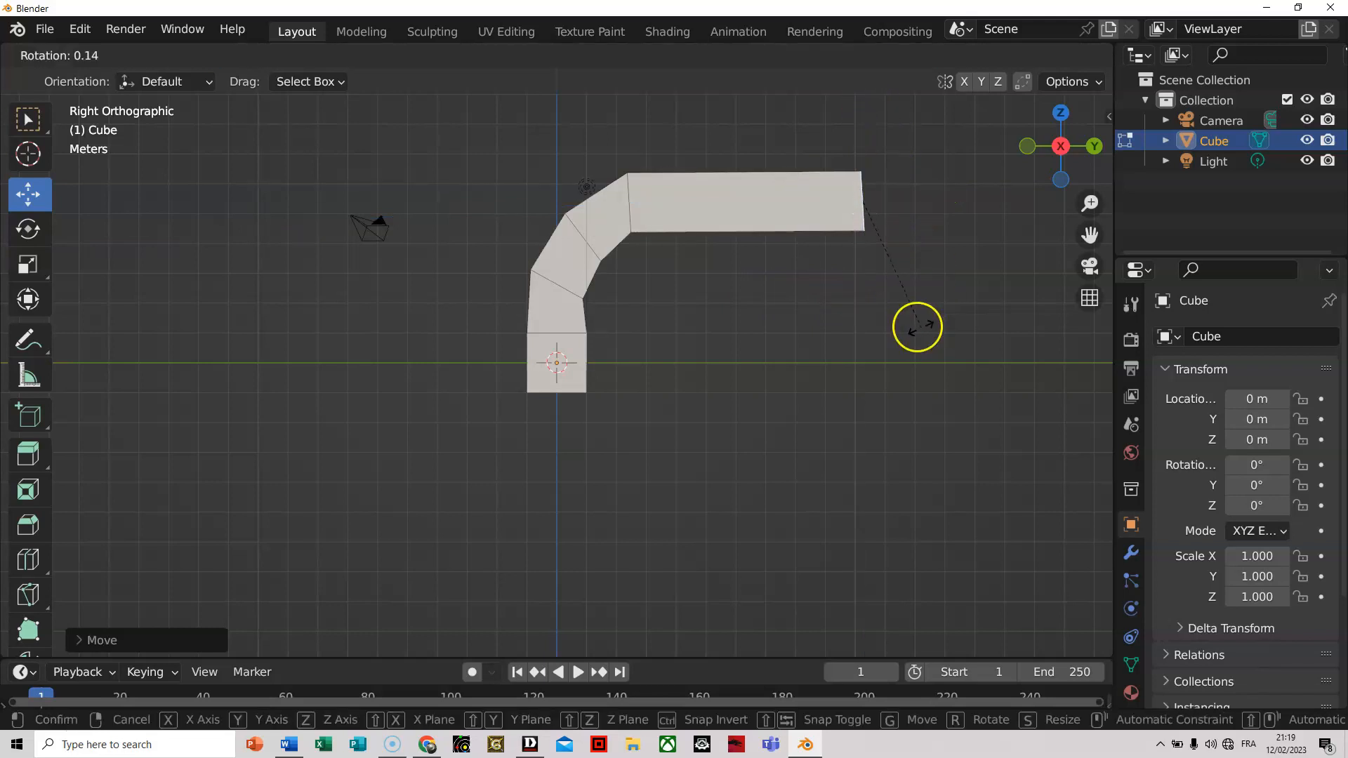
click(852, 306)
key(e)
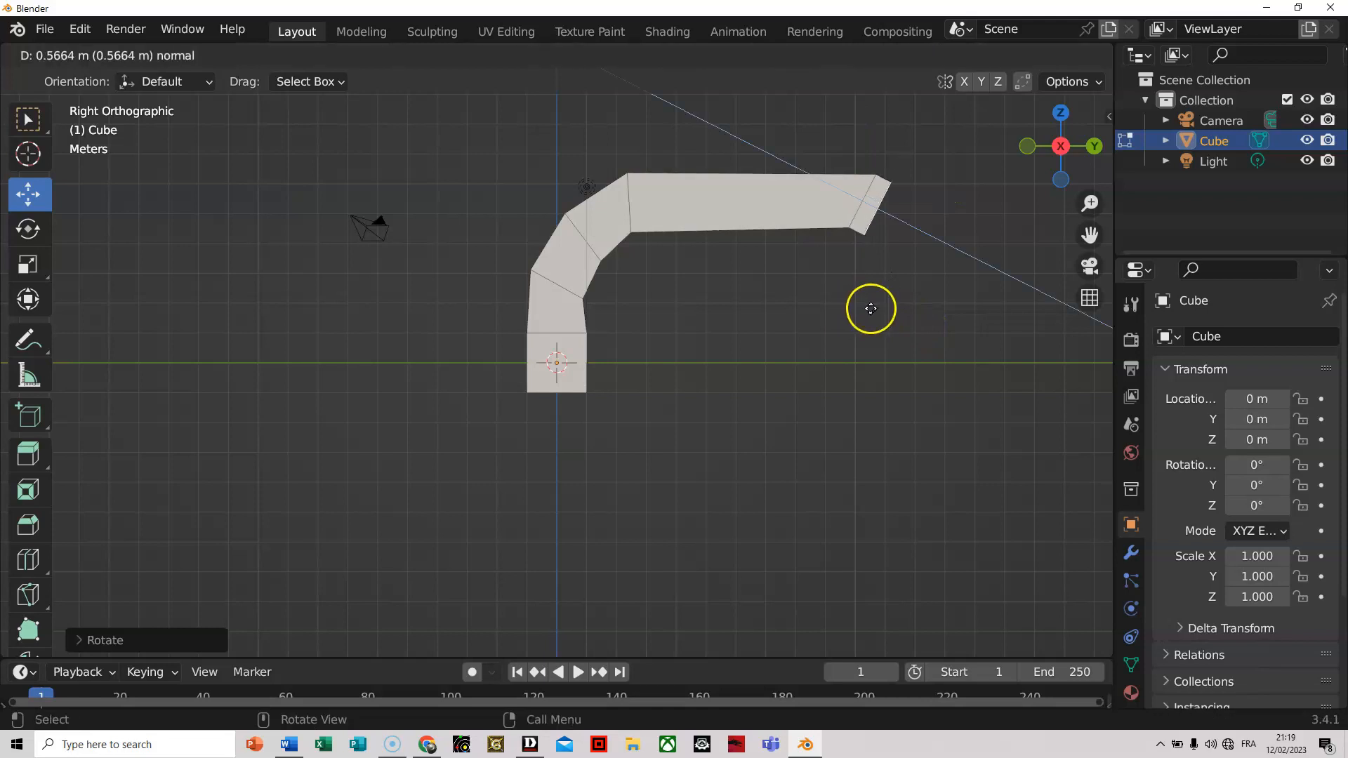
click(909, 322)
Turn the end face further clockwise and extrude another short, steeper section to continue the second bend.
key(r)
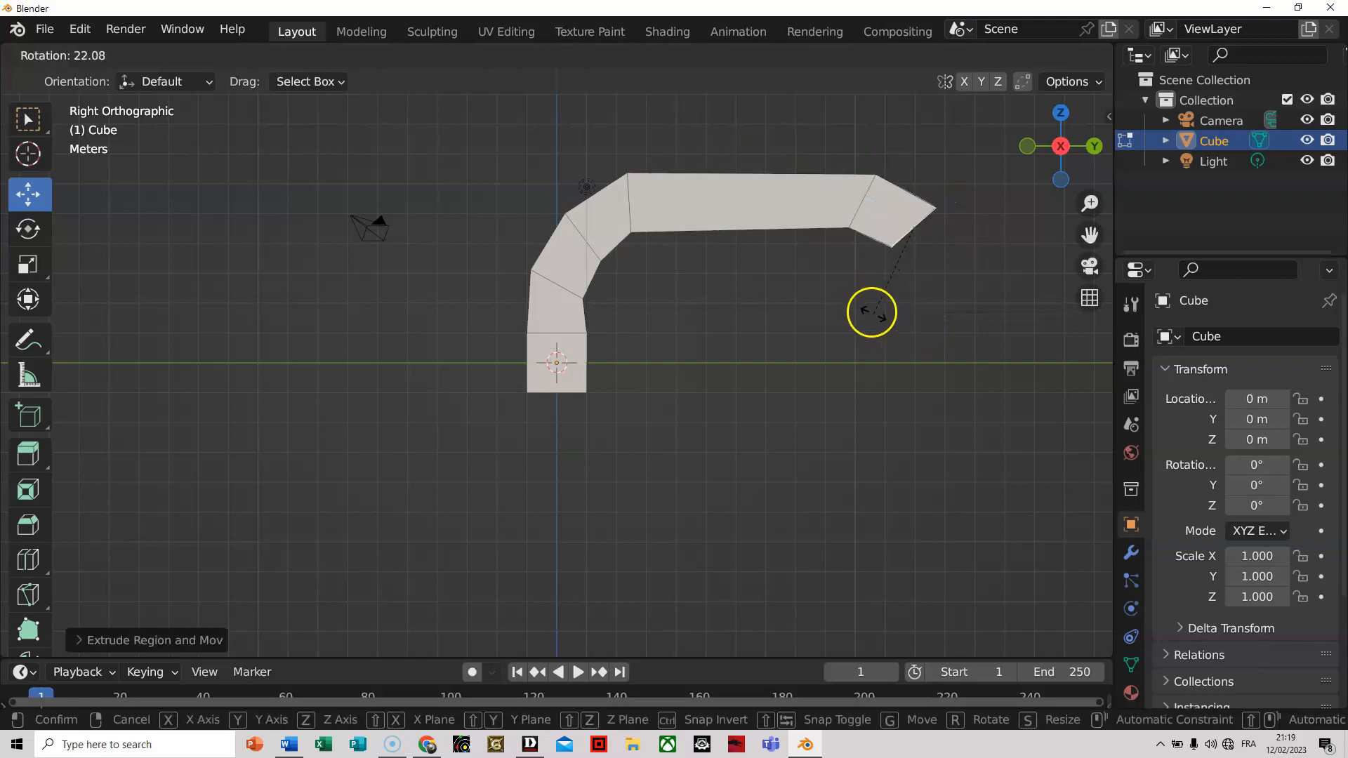
click(857, 301)
key(e)
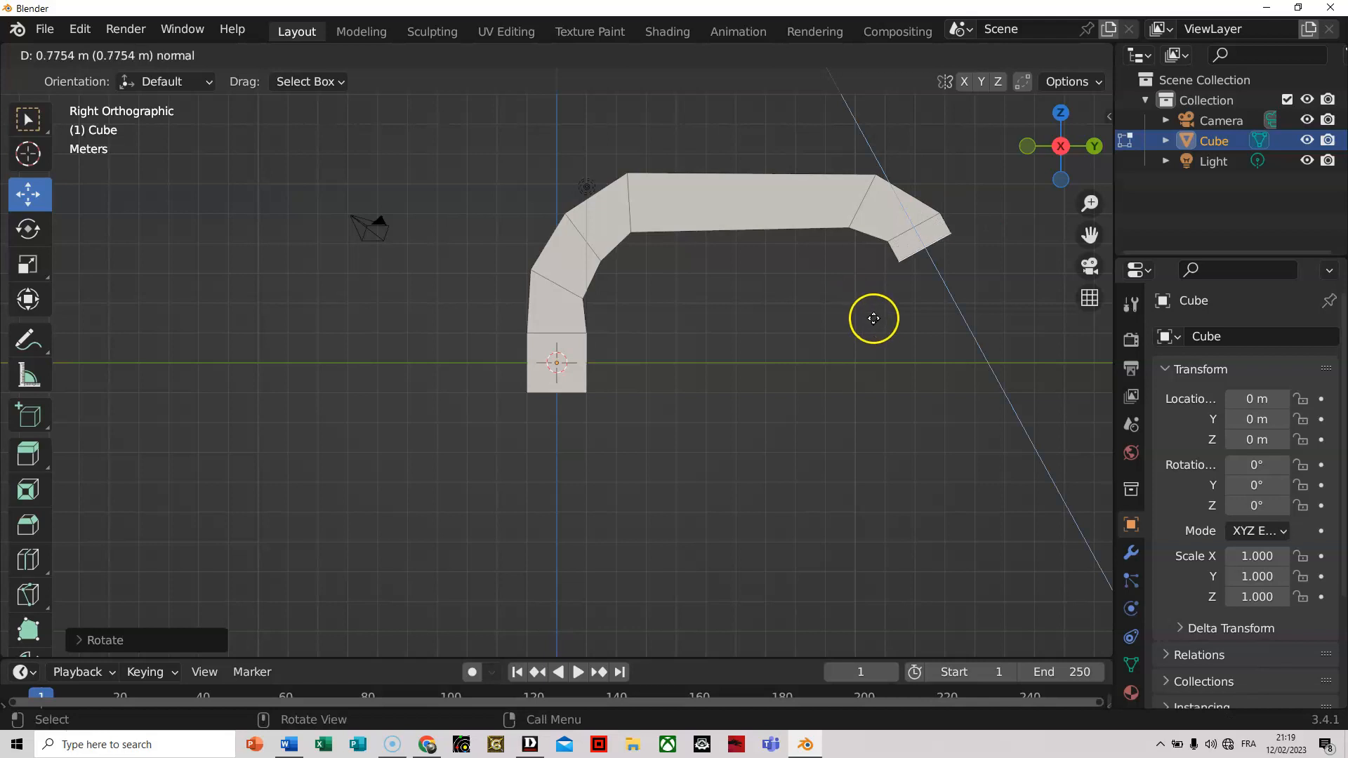
click(884, 331)
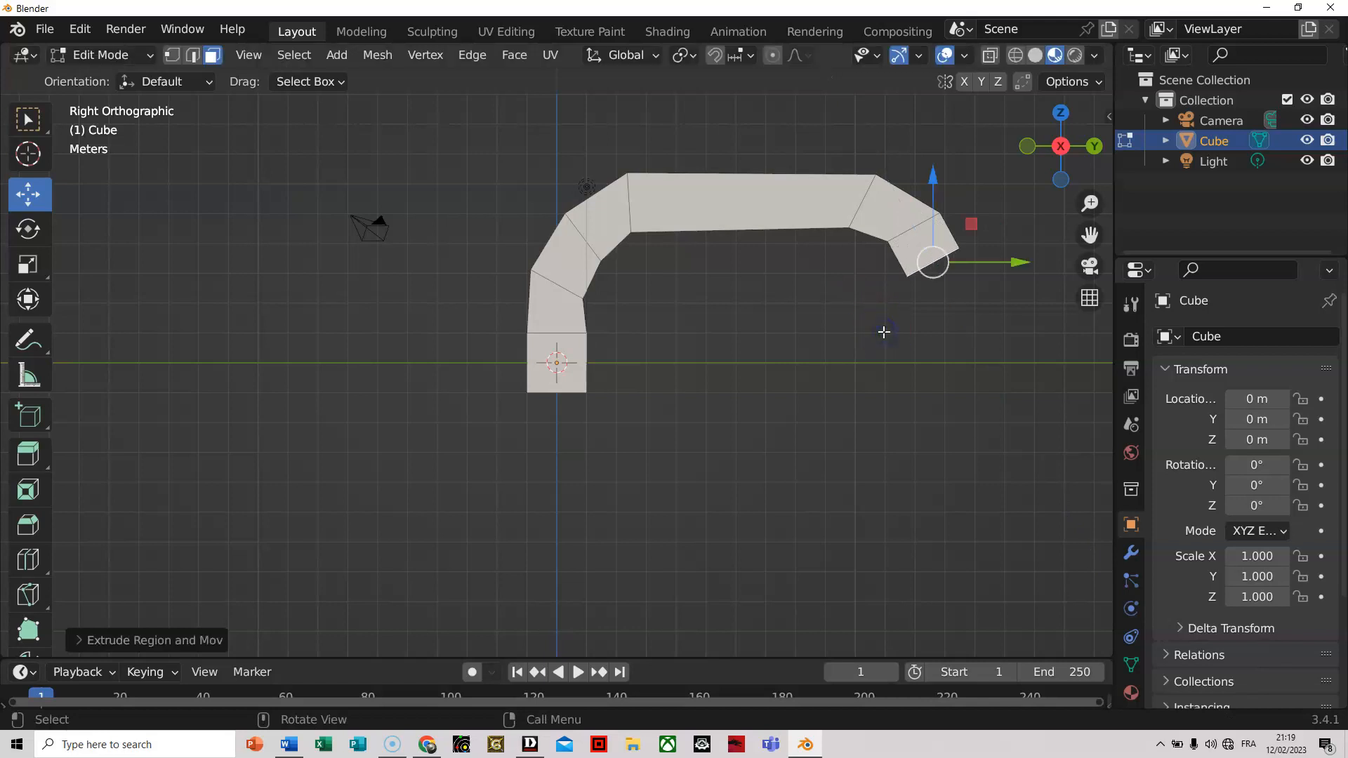
Rotate the end face until it is horizontal and extrude it straight down about 4.3 m to complete the arch.
key(r)
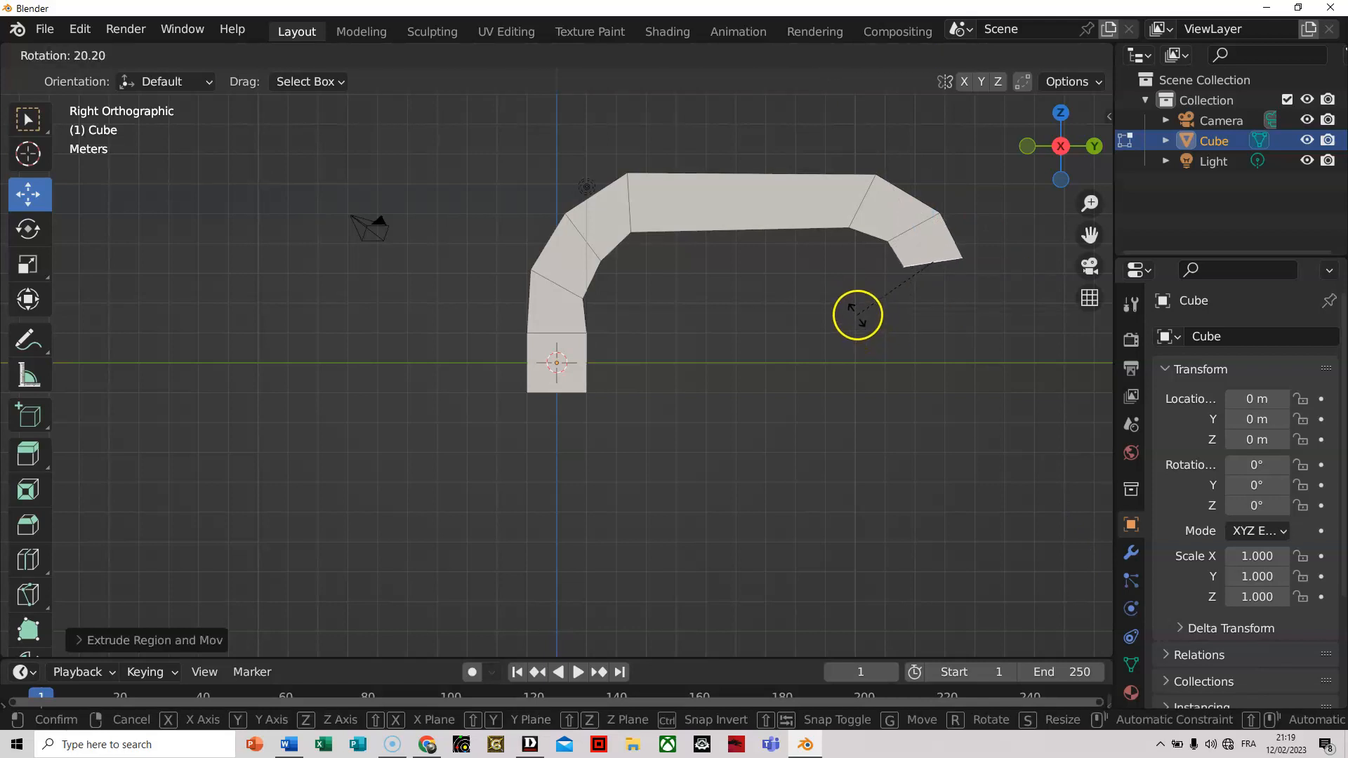
click(855, 300)
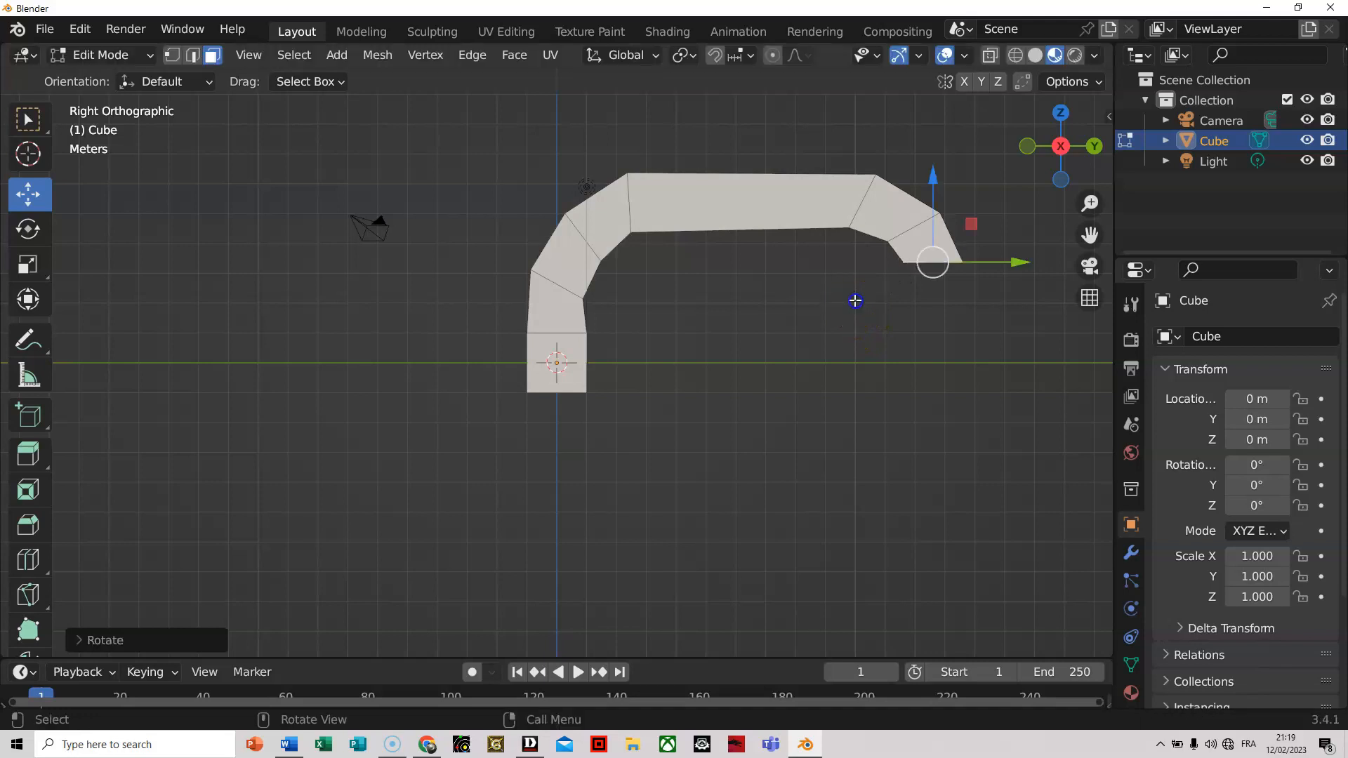
key(e)
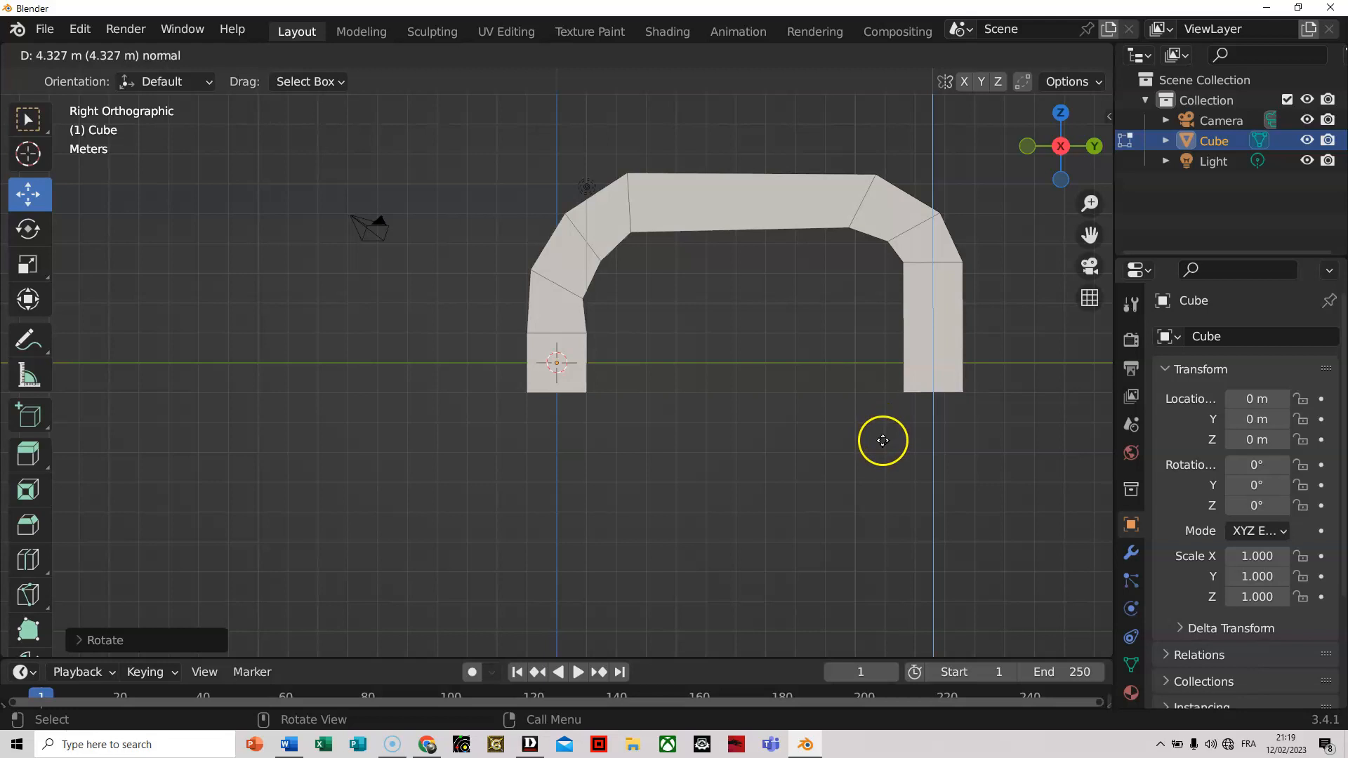
click(882, 439)
Select all of the arch's geometry and move it upward along the Z axis.
middle_drag(776, 386, 641, 397)
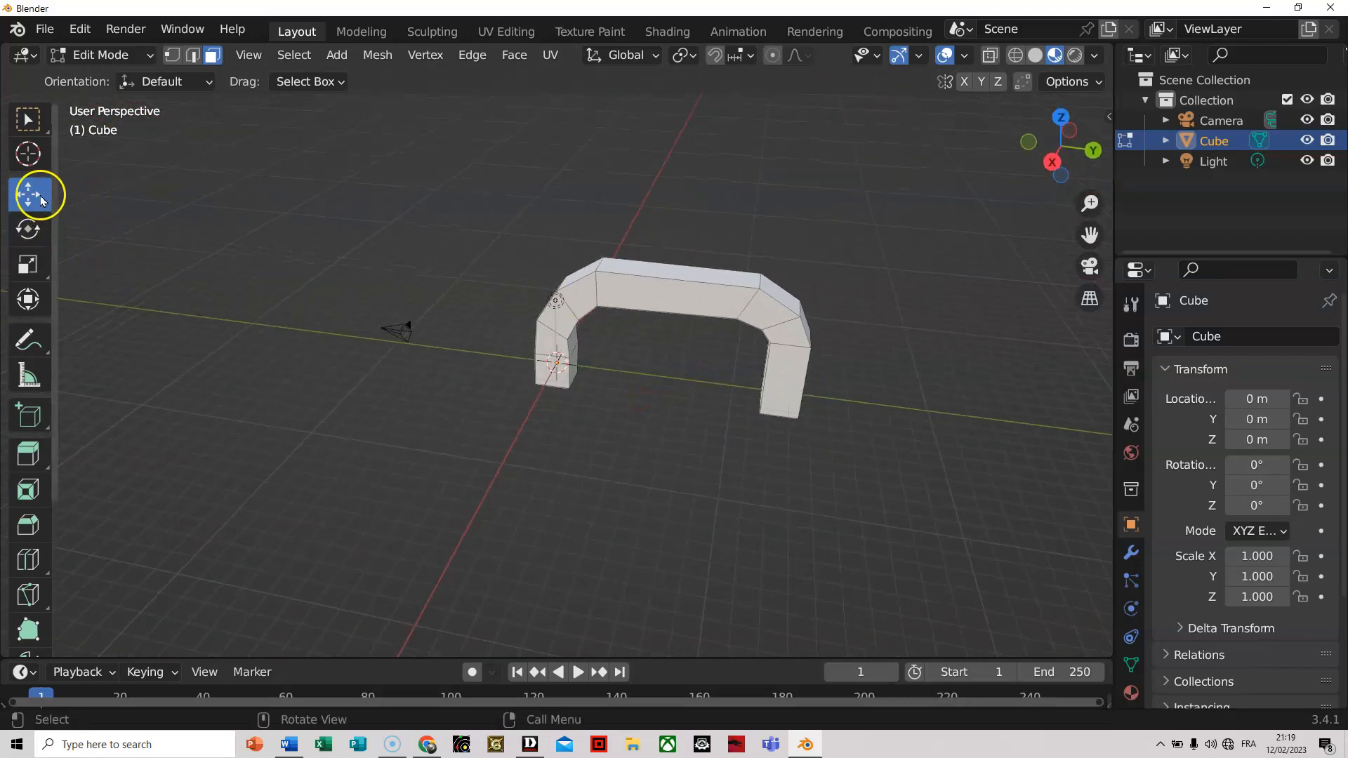
key(a)
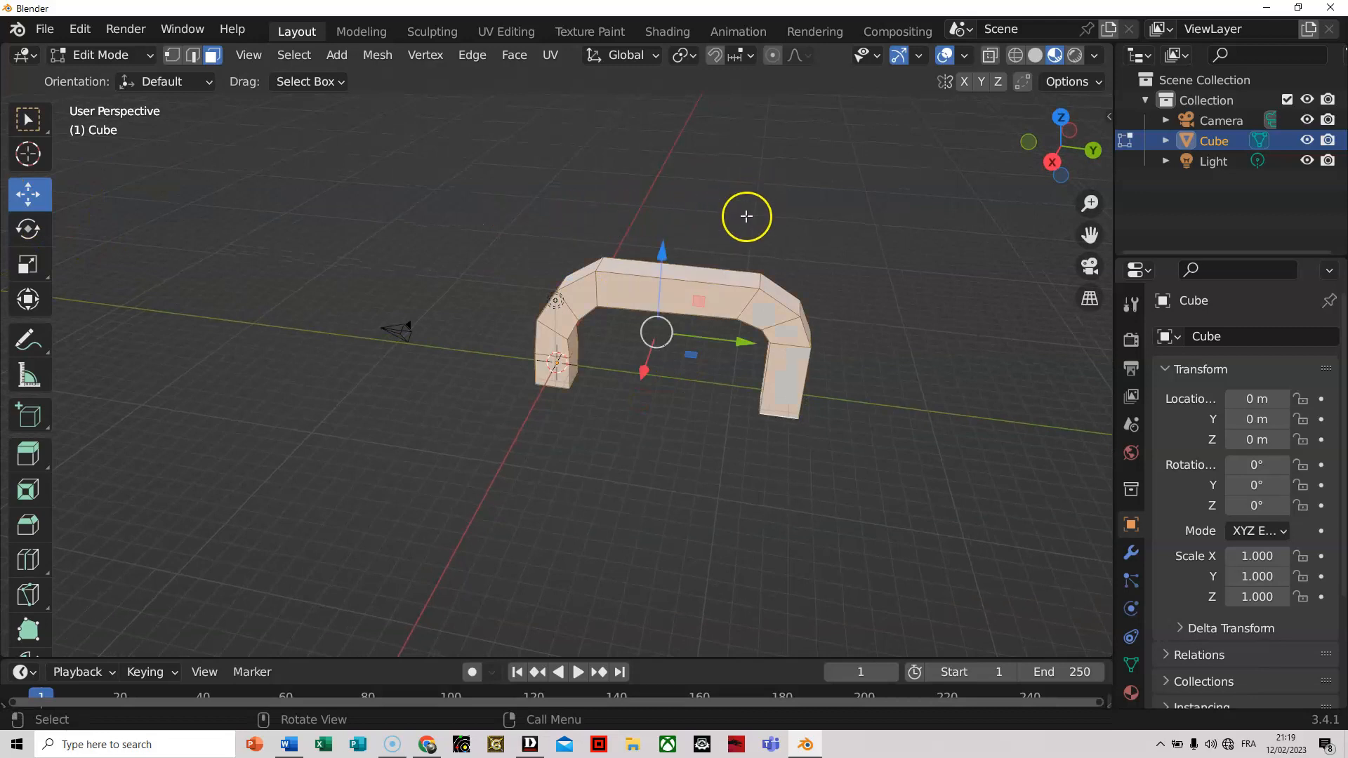
drag(657, 252, 685, 264)
middle_drag(622, 429, 388, 347)
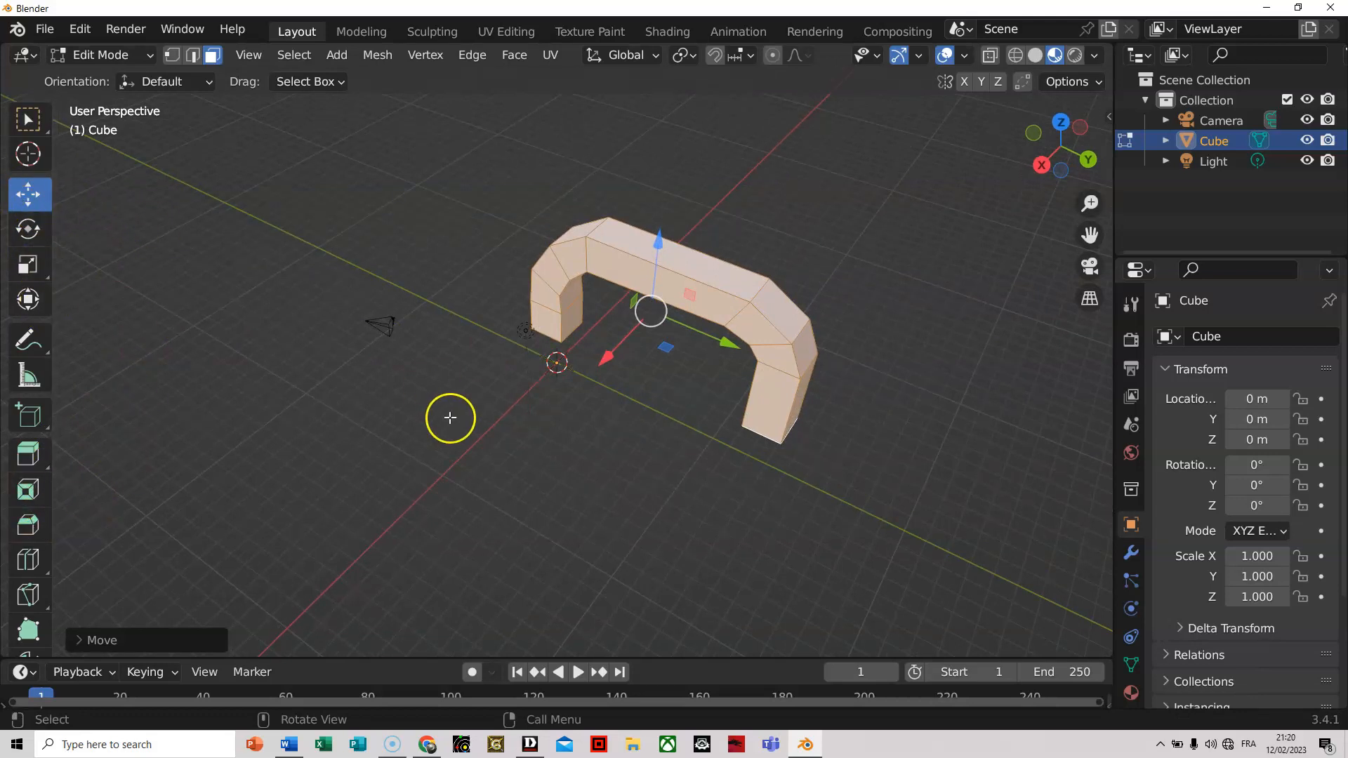
Clear the selection, pick one upper bend corner in vertex mode, try edge selection and return to face selection.
click(591, 477)
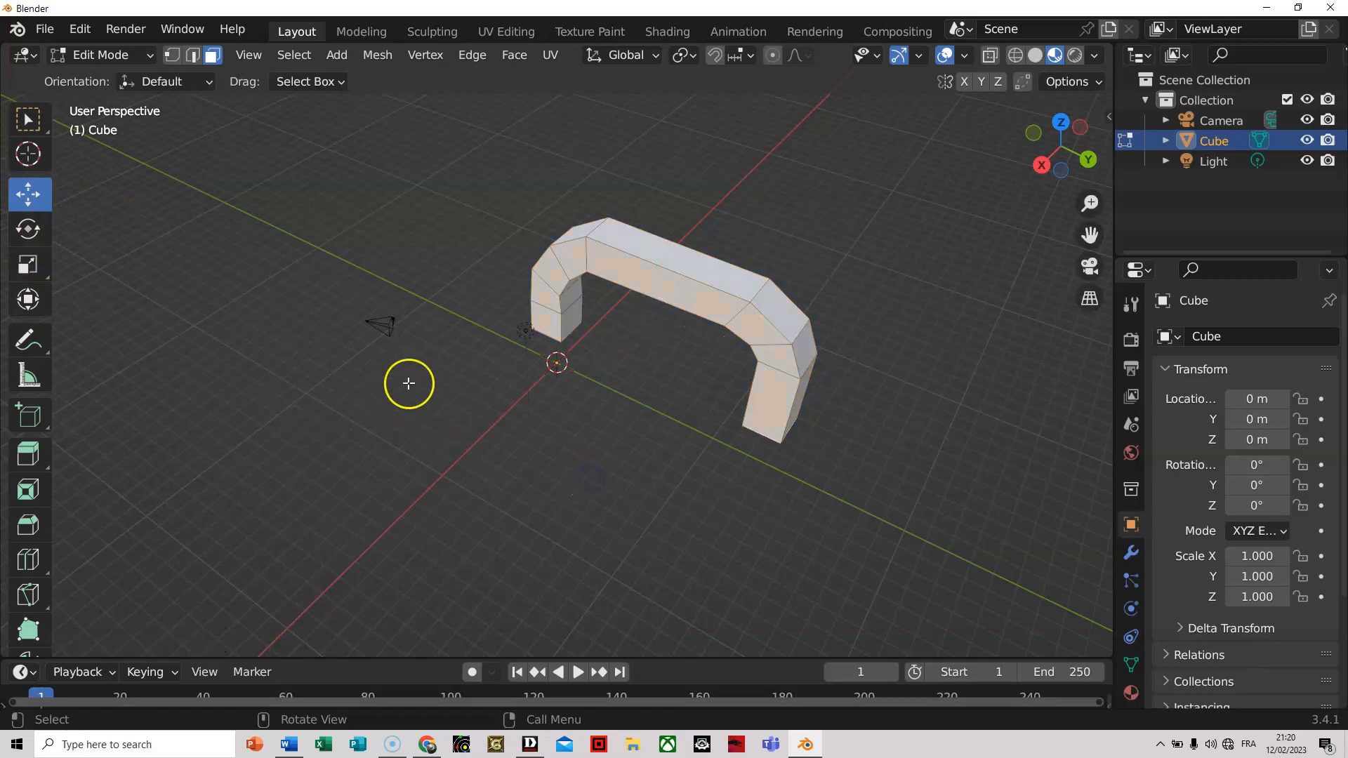
scroll(431, 386, up, 2)
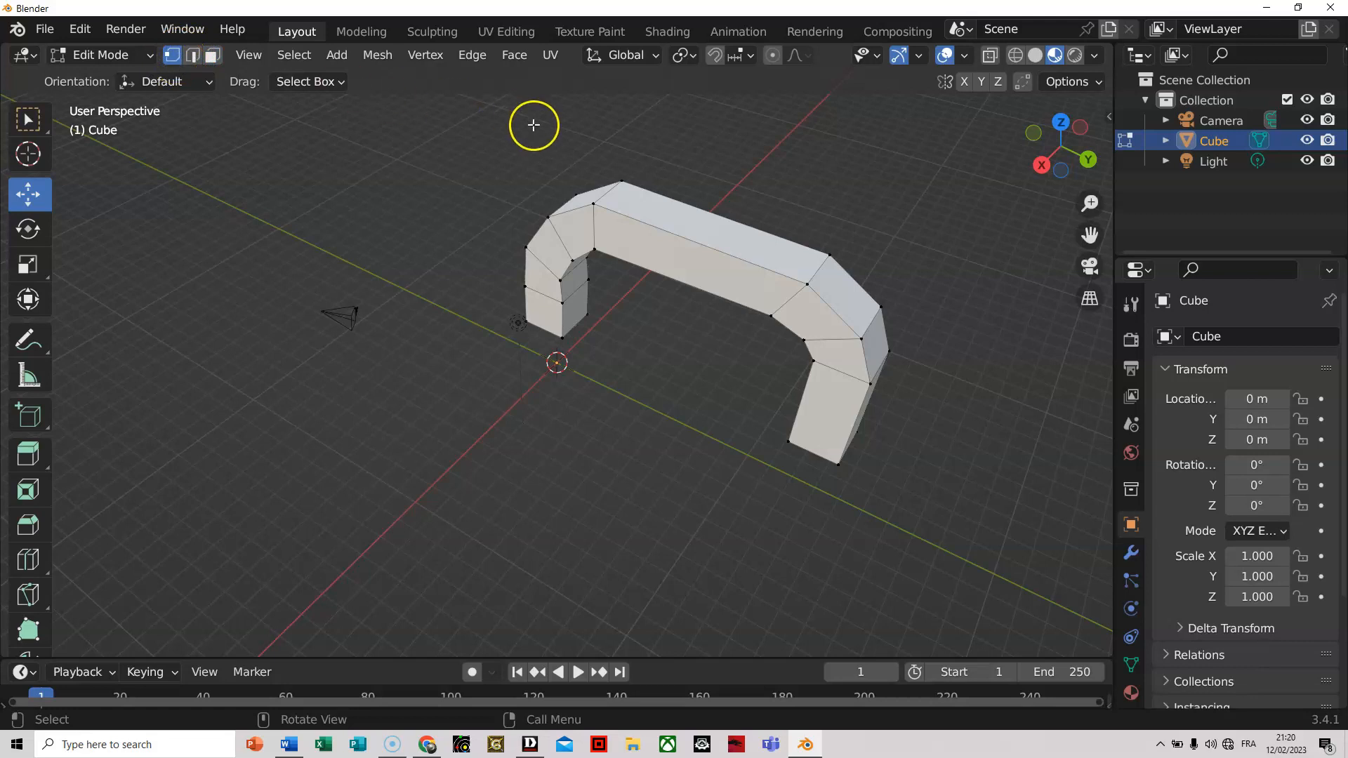
click(593, 203)
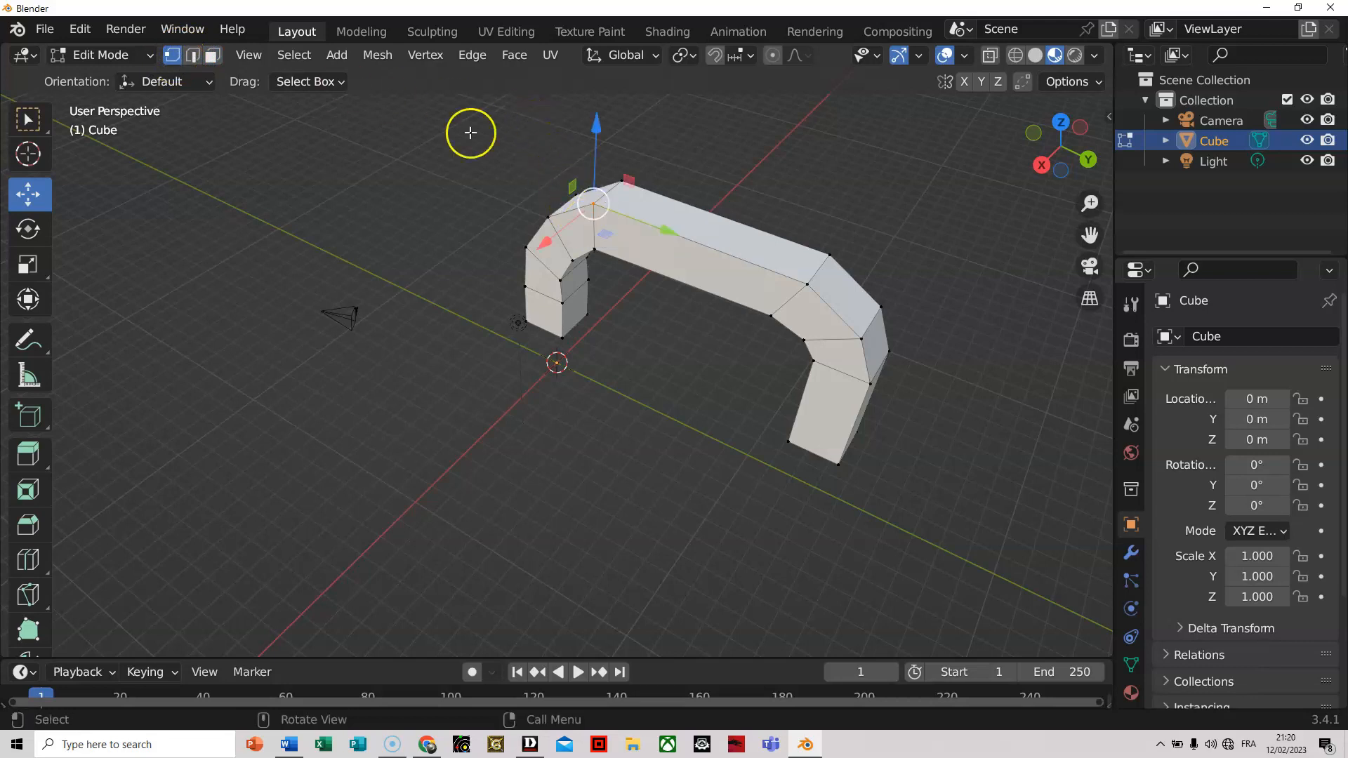
click(194, 56)
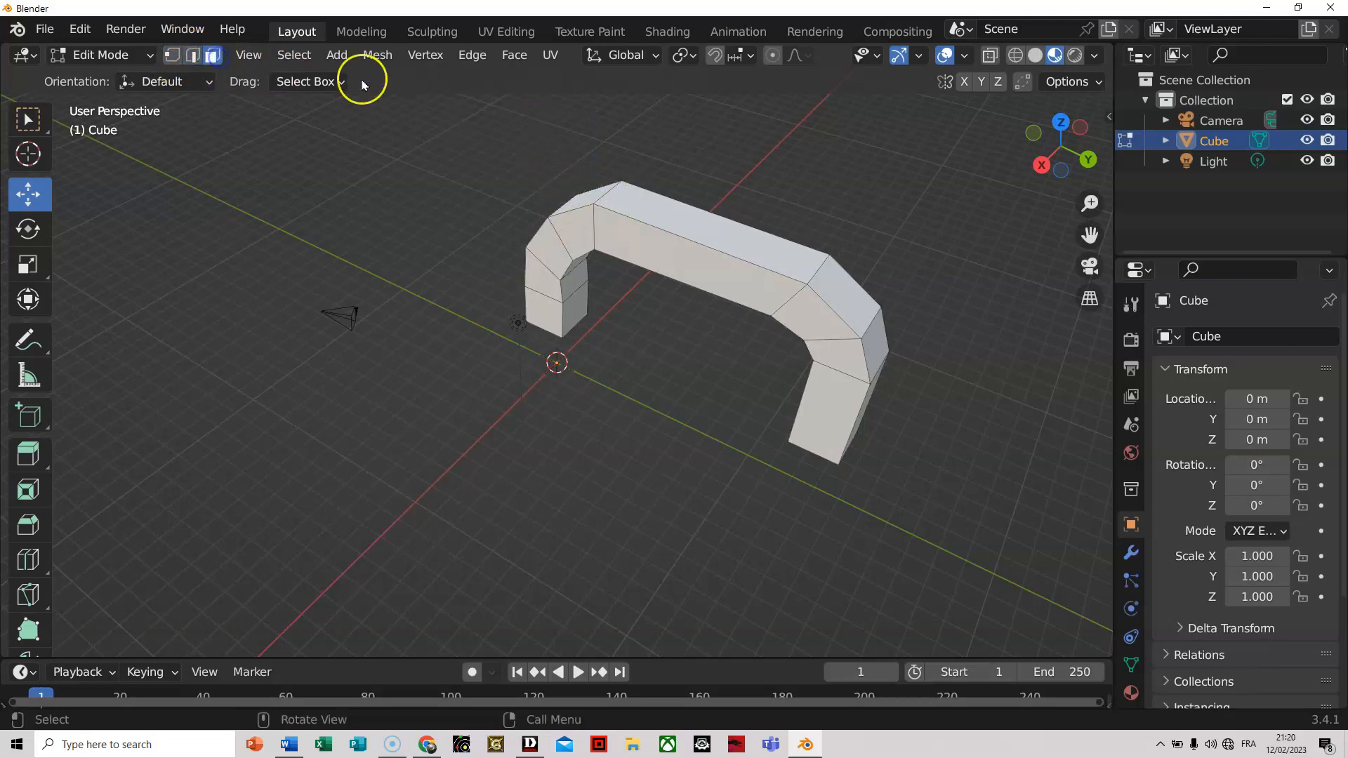
scroll(641, 431, down, 1)
middle_drag(641, 430, 479, 423)
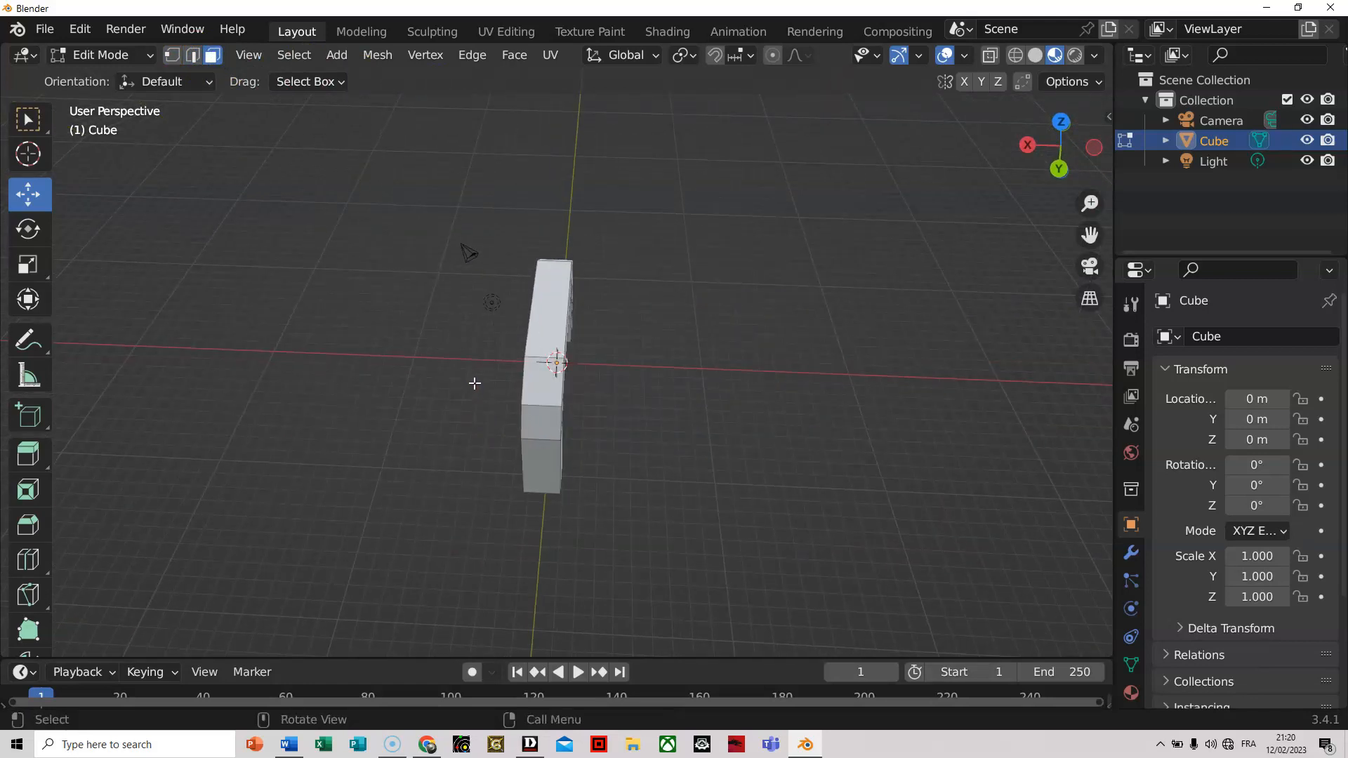
Select the entire arch mesh and delete its vertices.
key(a)
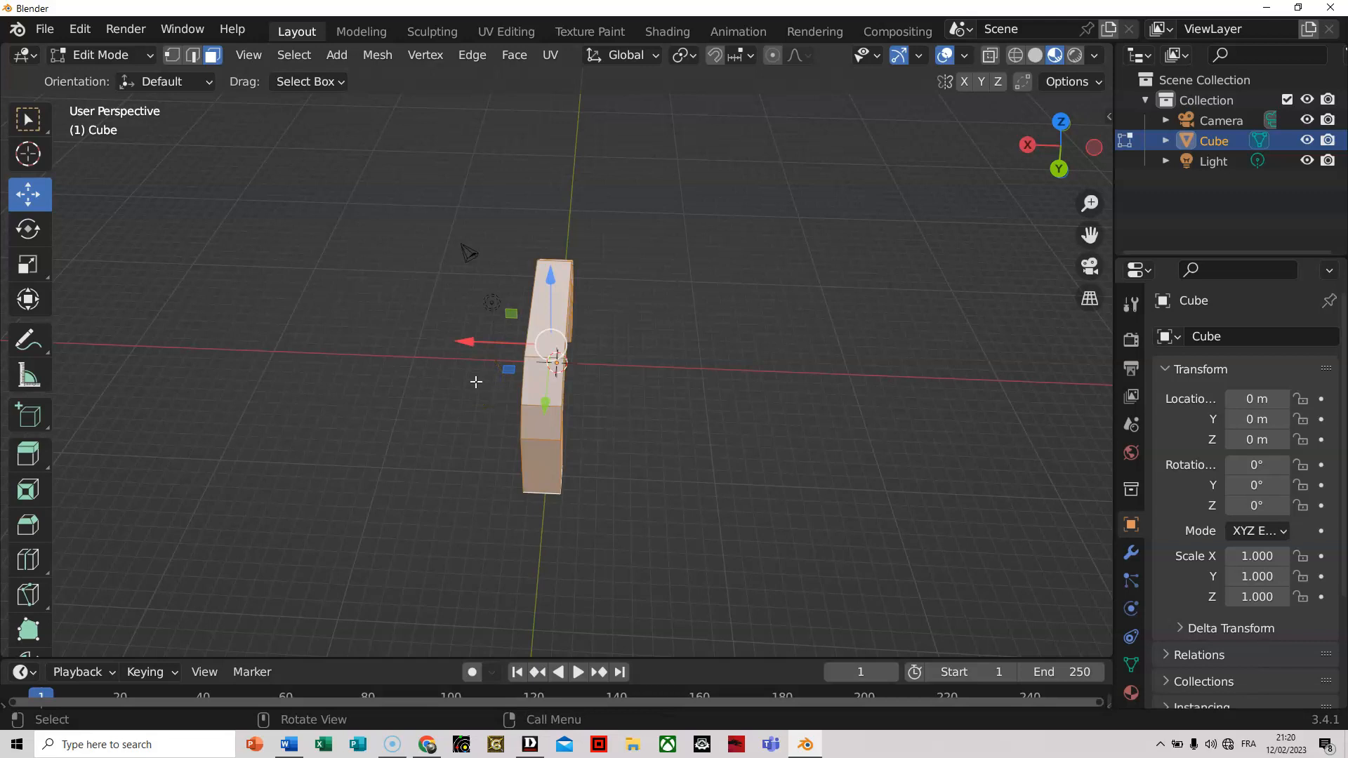
key(x)
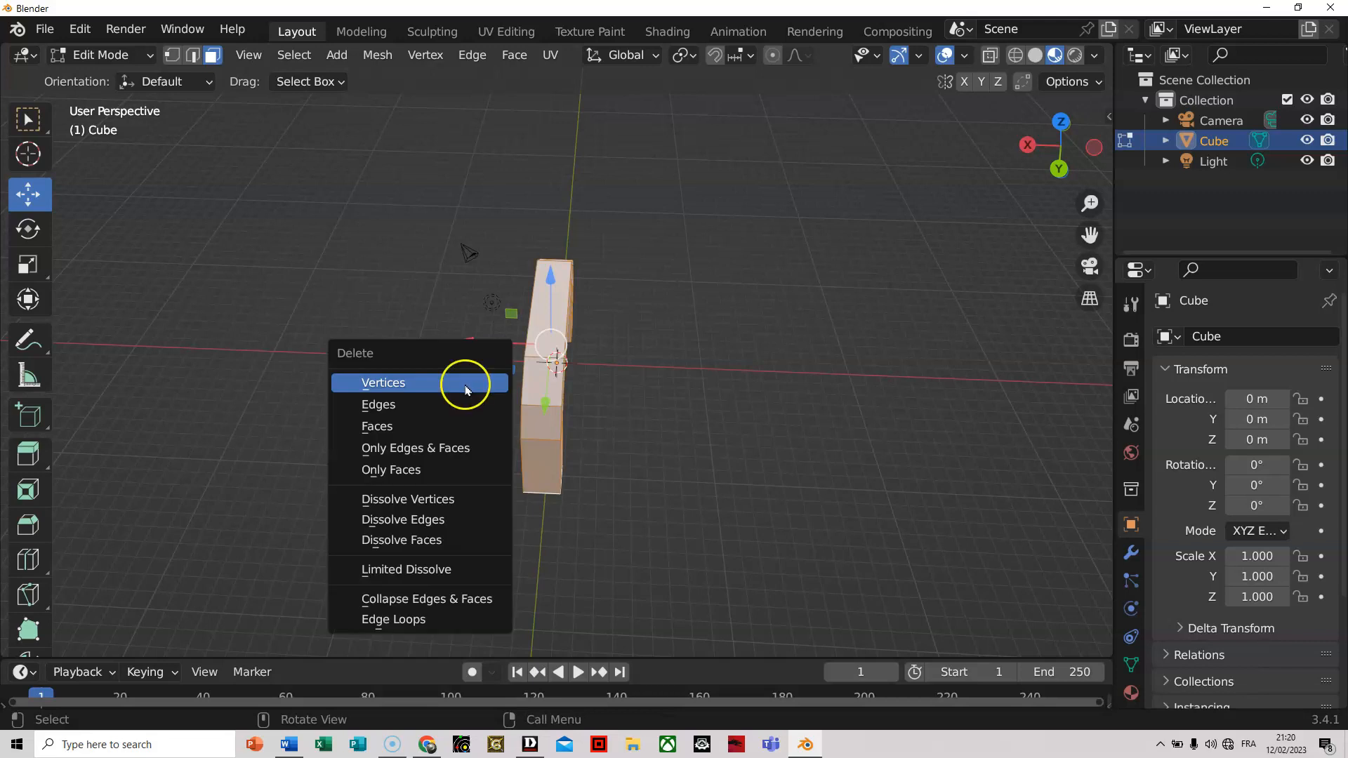
click(465, 390)
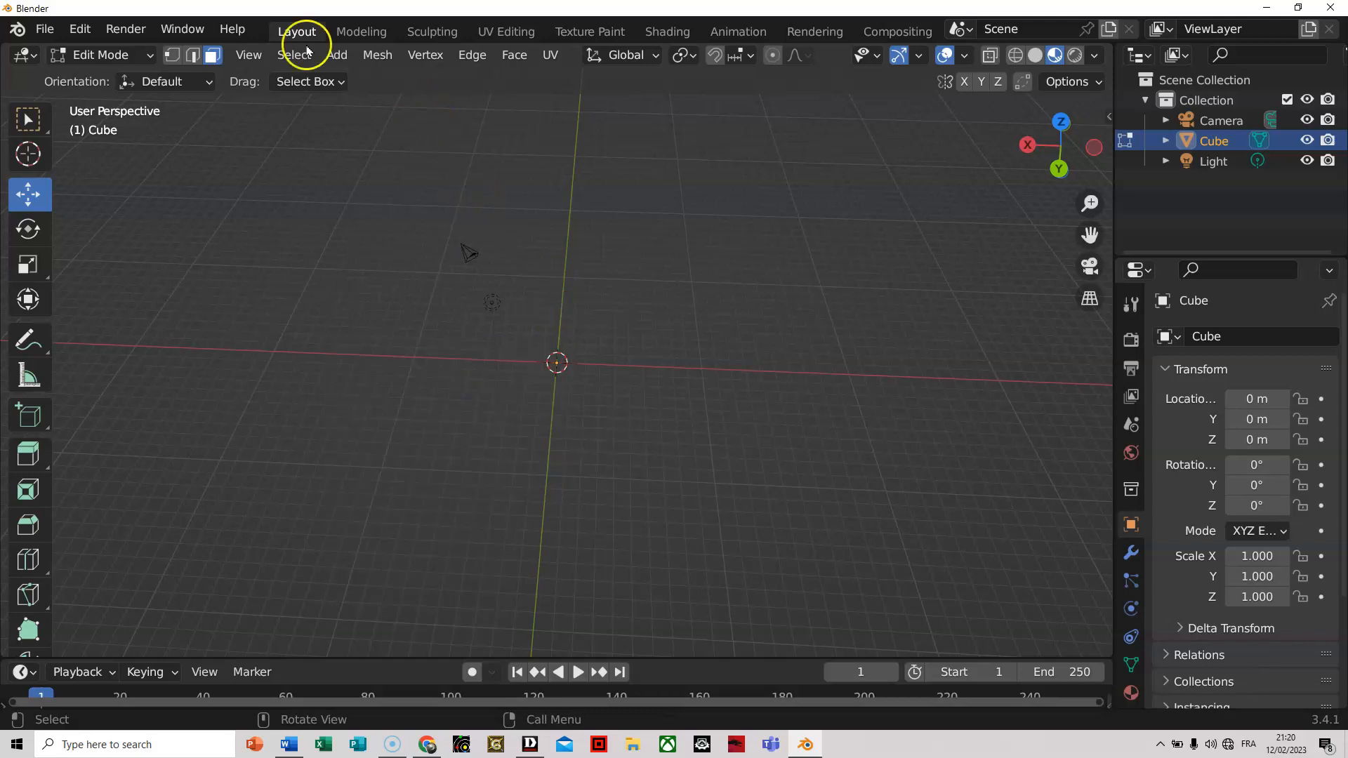
Start a new General file without saving the changes and enter Edit Mode on the default cube.
click(49, 28)
mouse_move(199, 52)
click(287, 52)
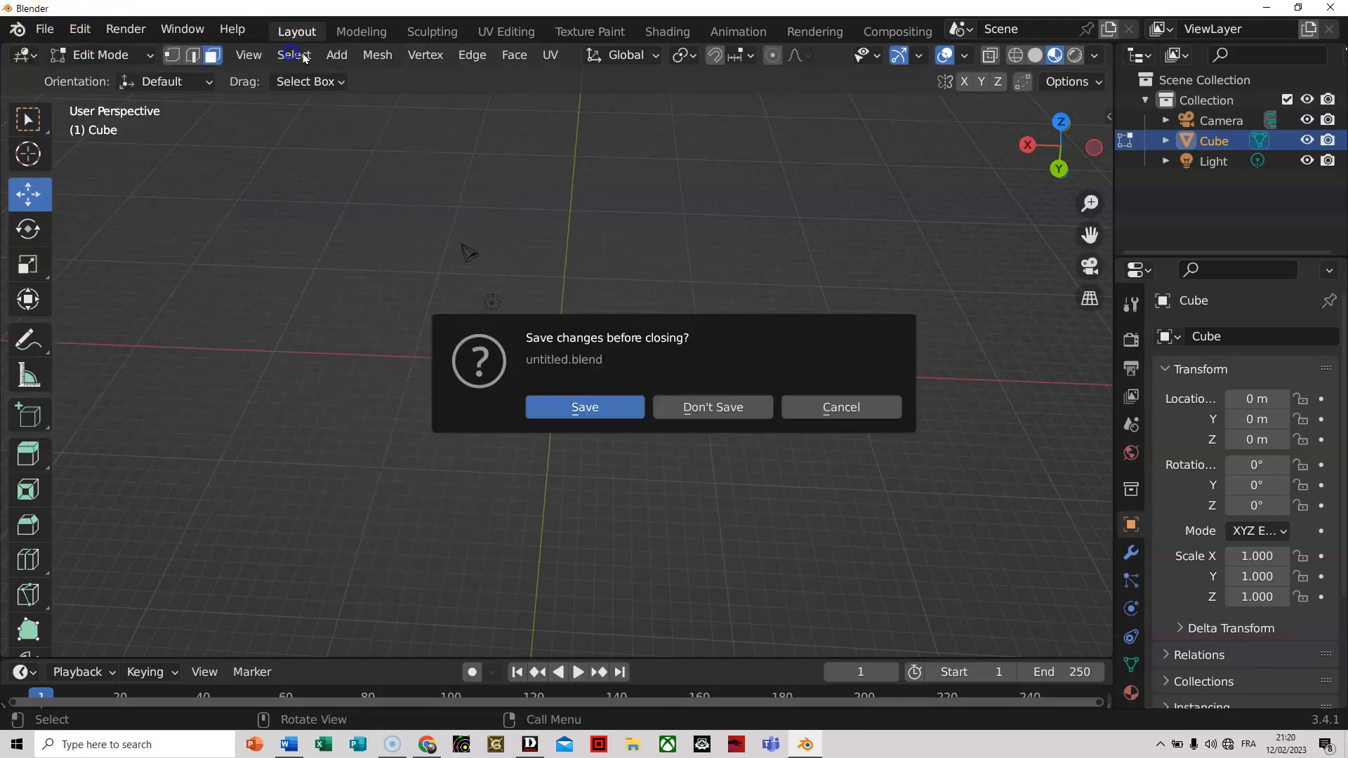
click(726, 399)
key(Tab)
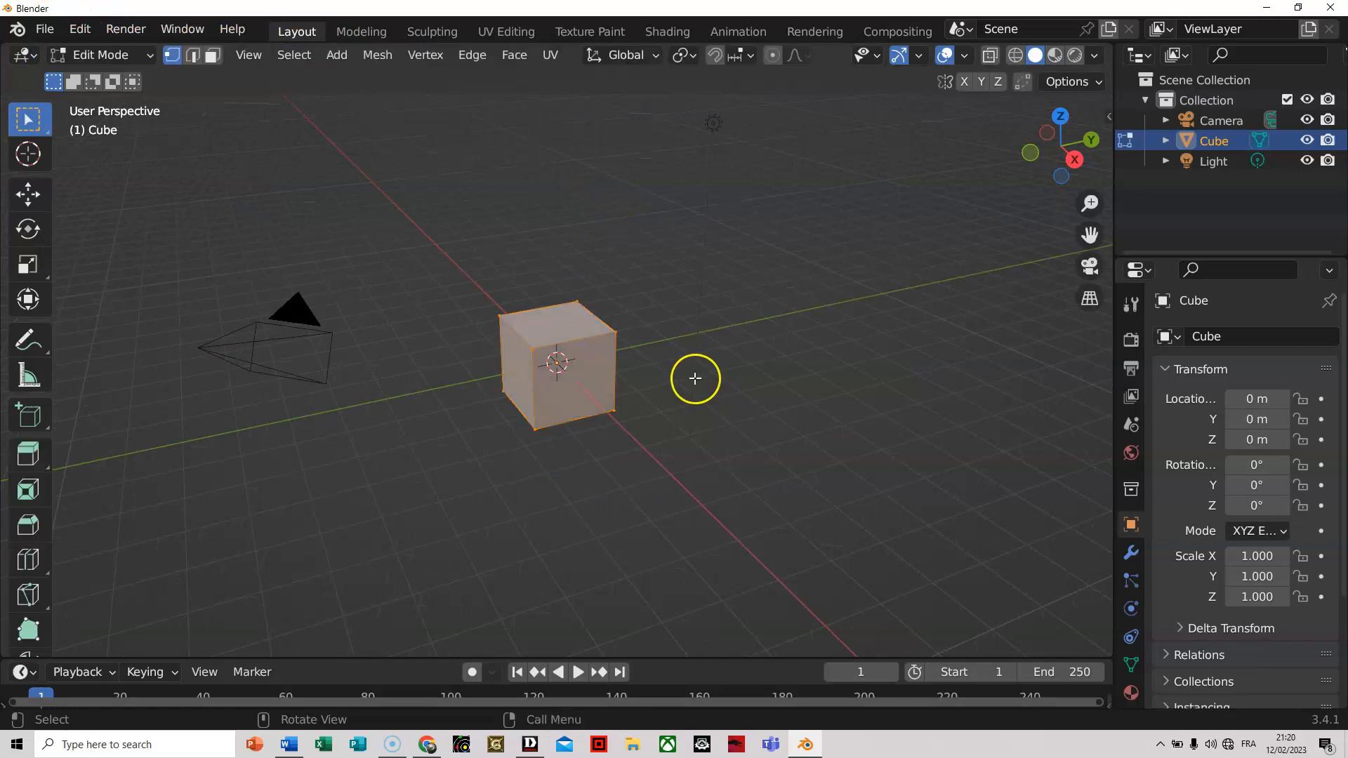
Select the cube's top face in face selection mode and inset it evenly.
click(672, 418)
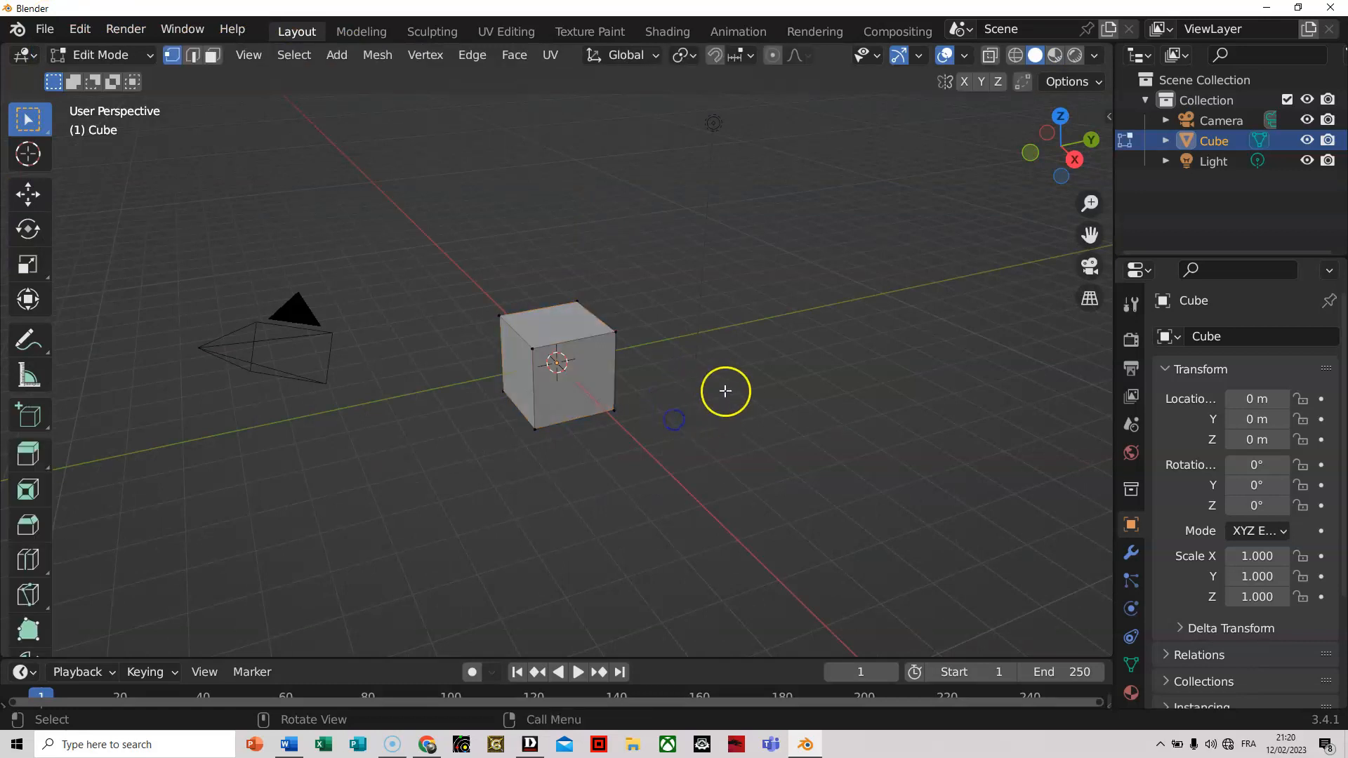
middle_drag(731, 376, 792, 454)
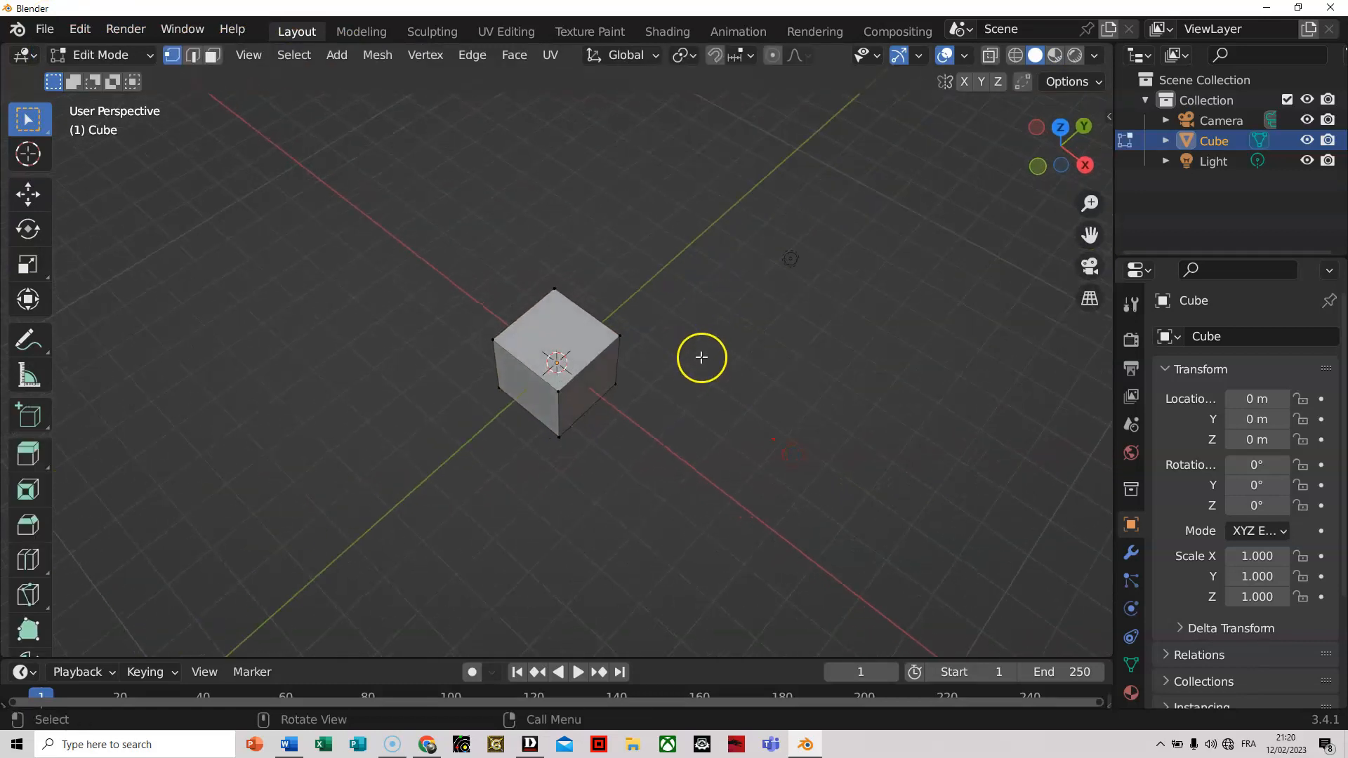
scroll(626, 295, up, 5)
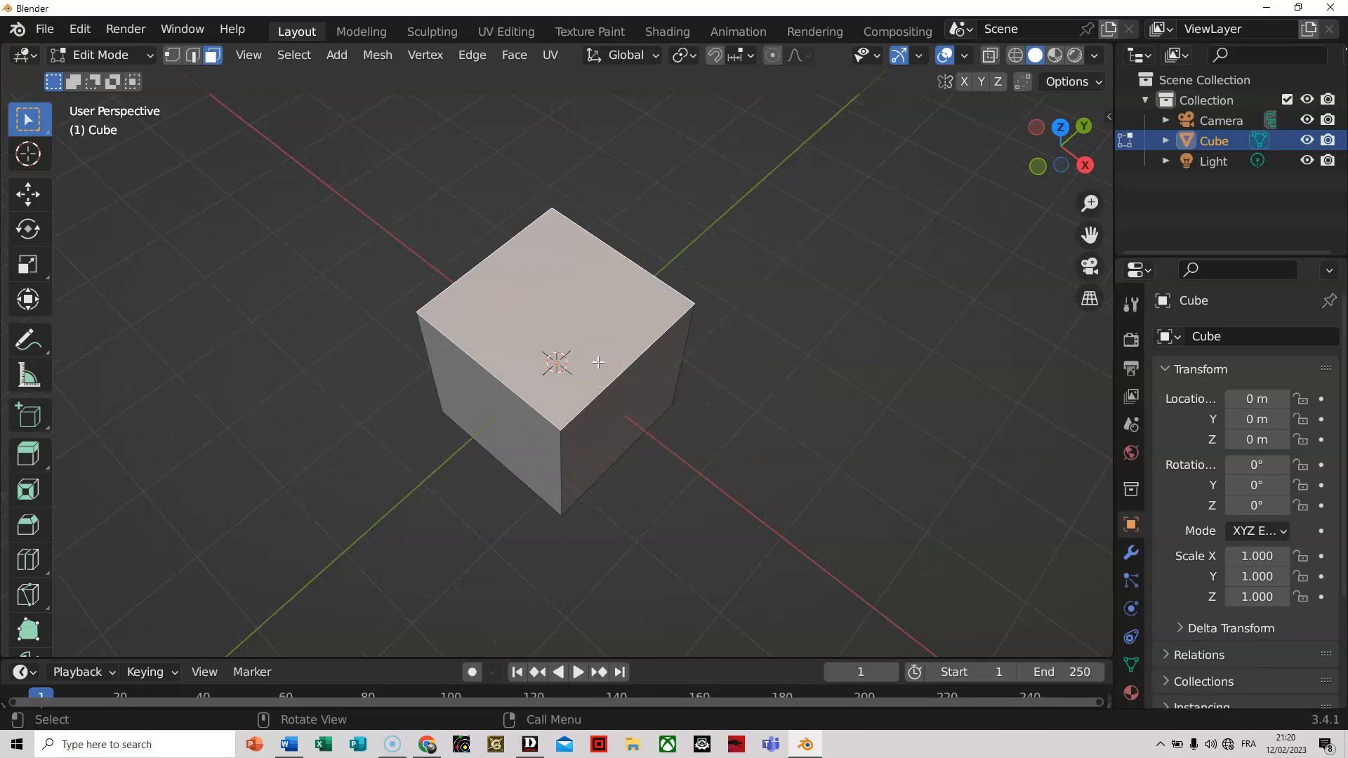
key(i)
click(581, 330)
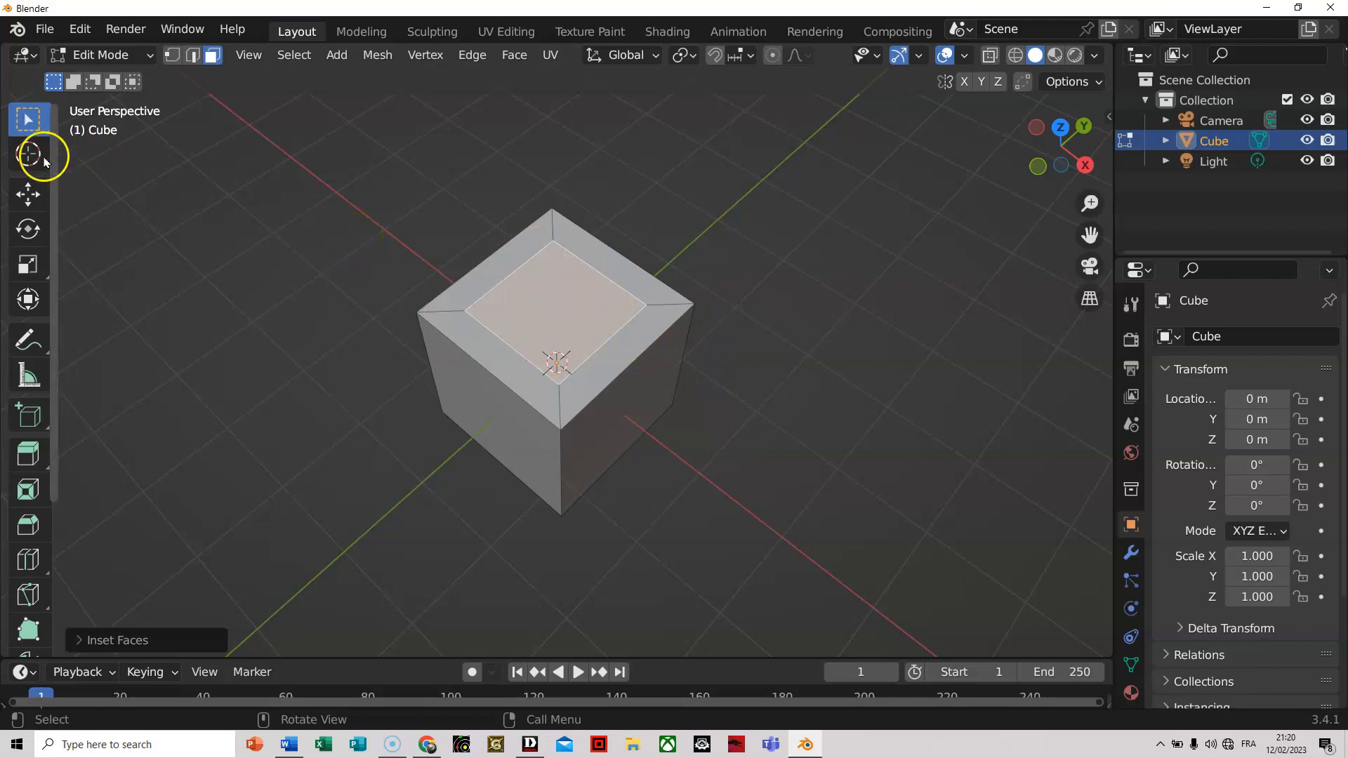
Move the inset top face upward along Z and scale it down to about 0.57 to form a tapered roof.
click(28, 194)
drag(555, 253, 573, 220)
middle_drag(665, 472, 804, 434)
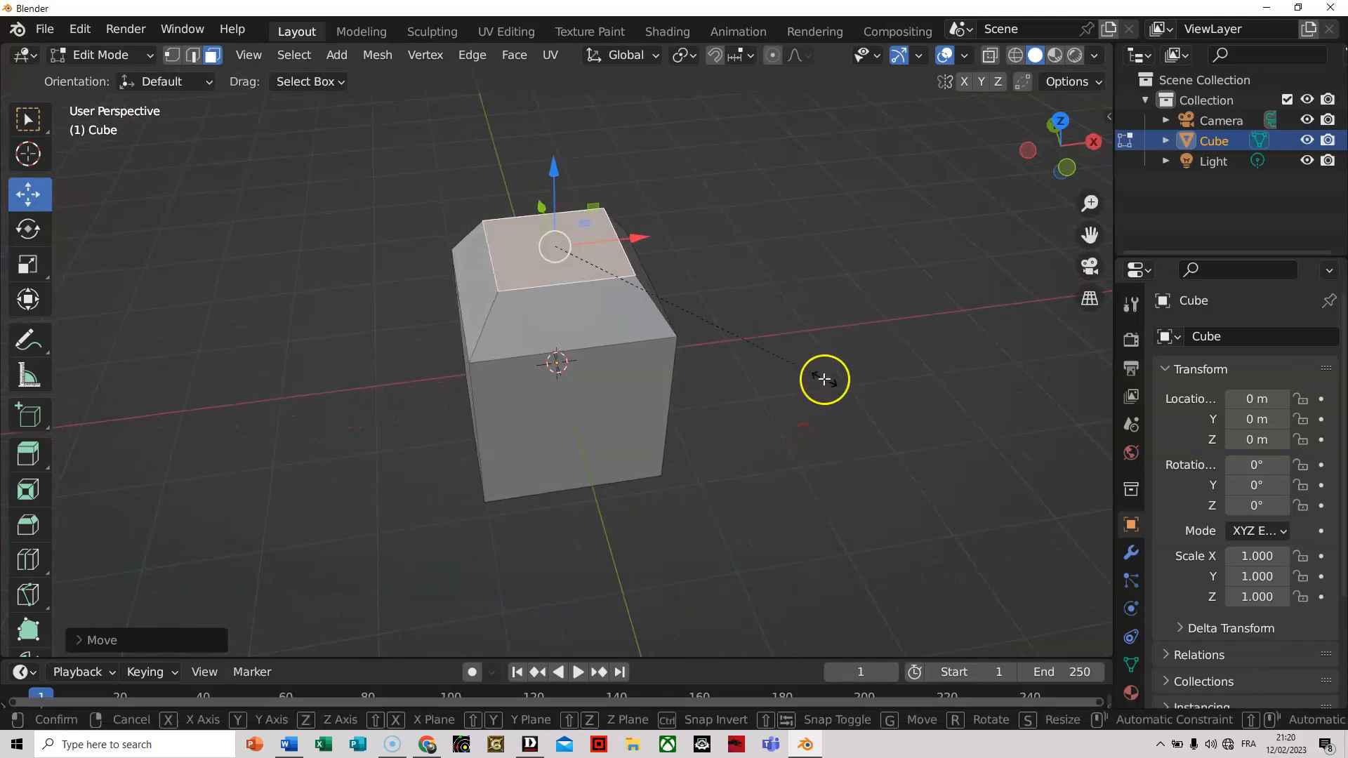
key(s)
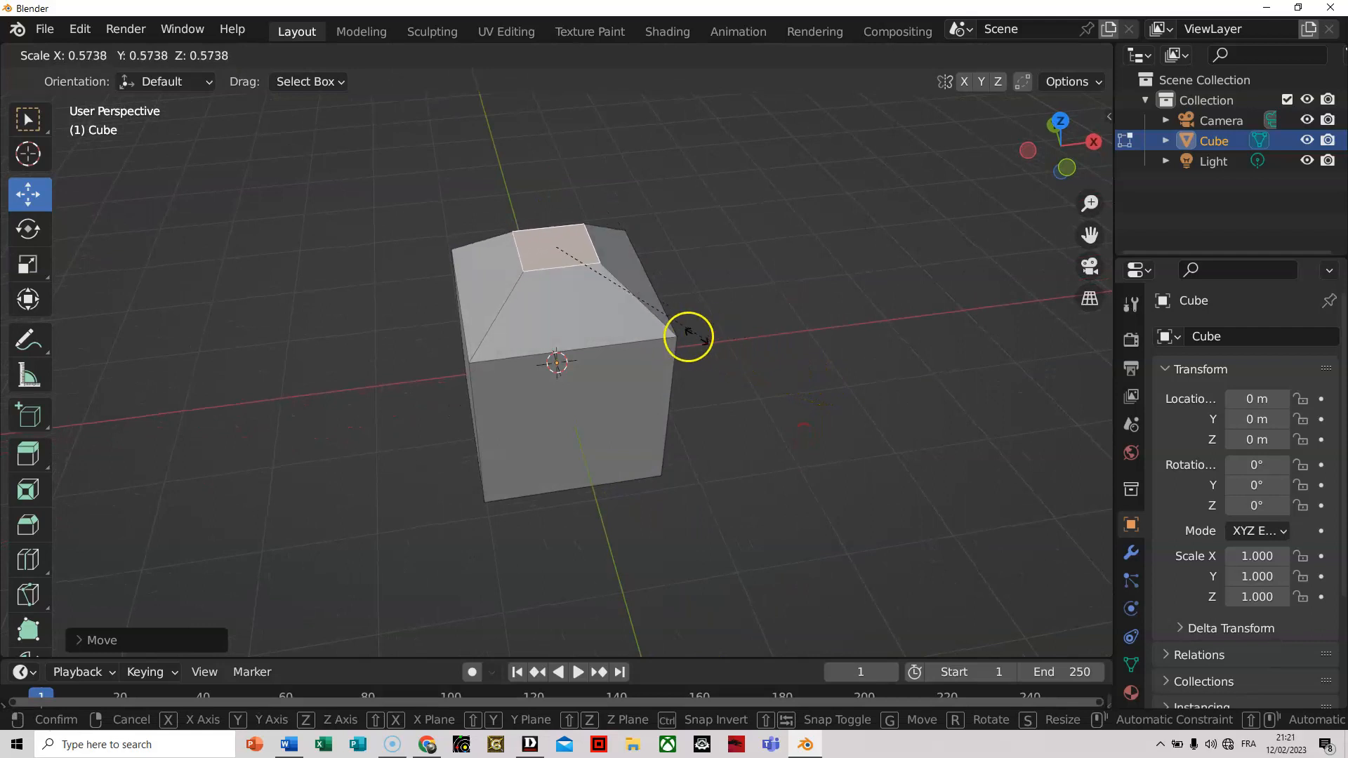
click(699, 331)
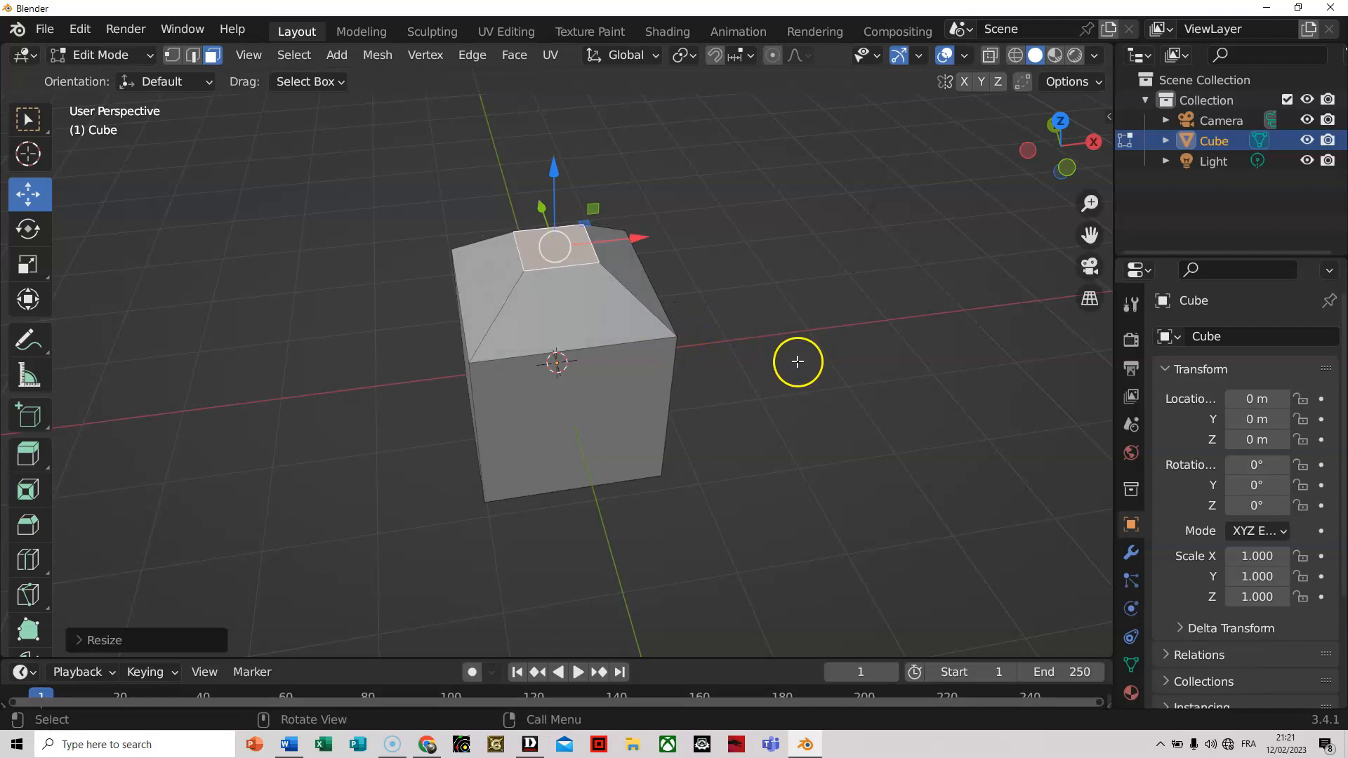
Extrude the small top face upward as a neck and scale its end down to a narrow tip.
key(e)
click(776, 283)
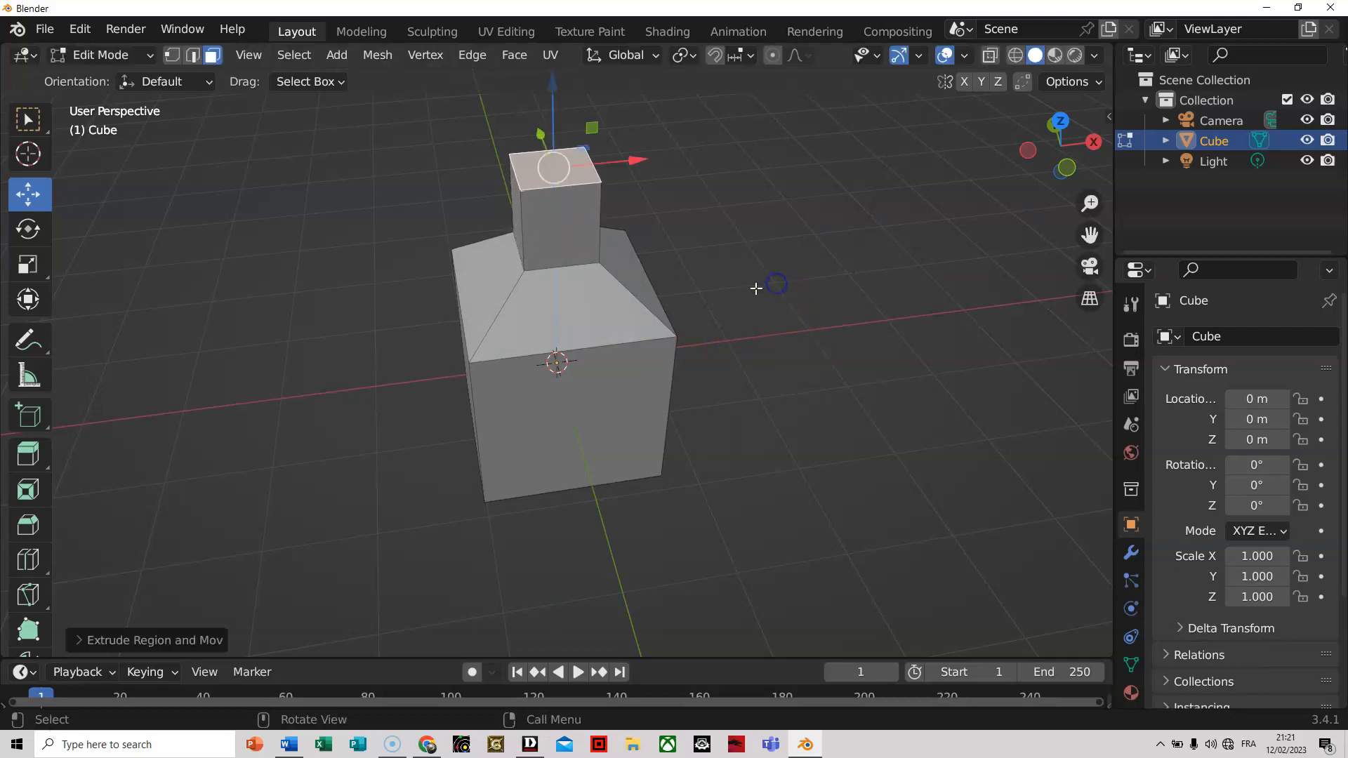
middle_drag(816, 242, 817, 303)
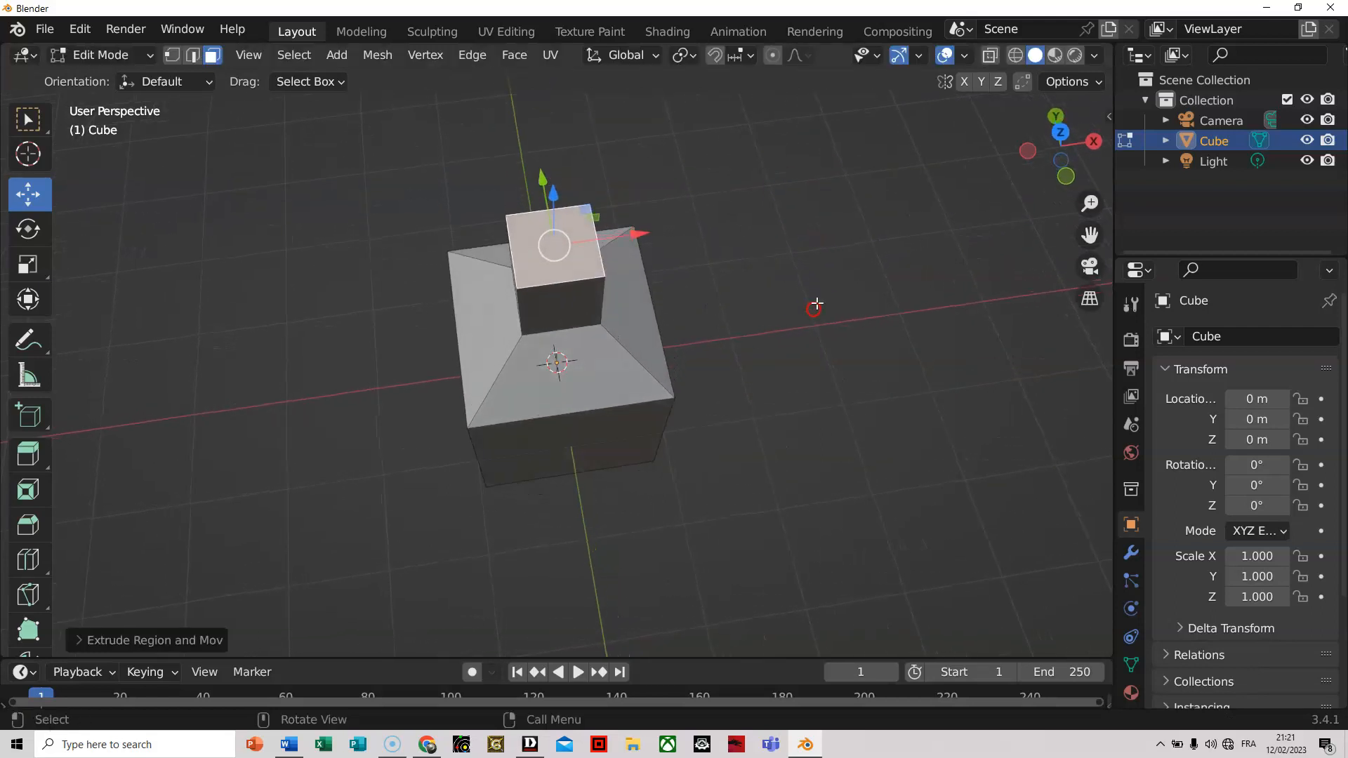
key(s)
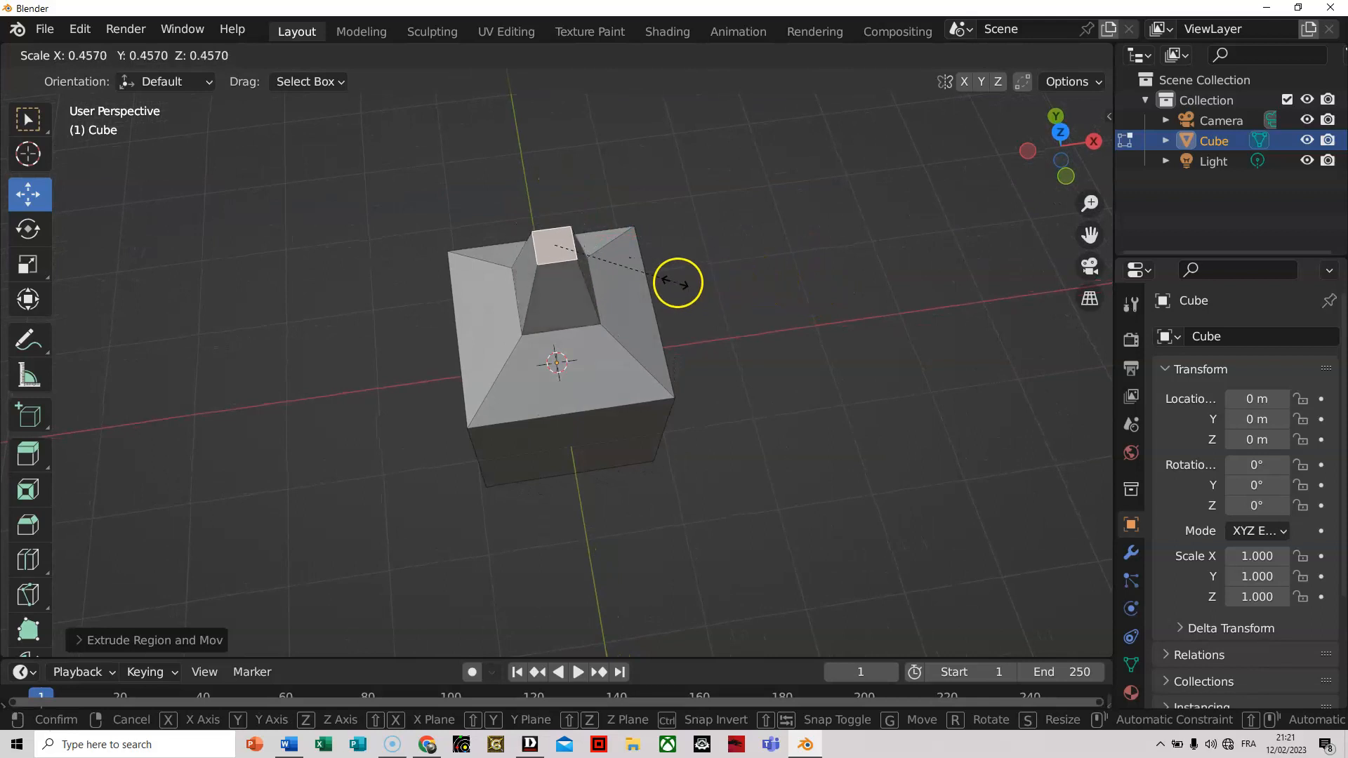
click(613, 281)
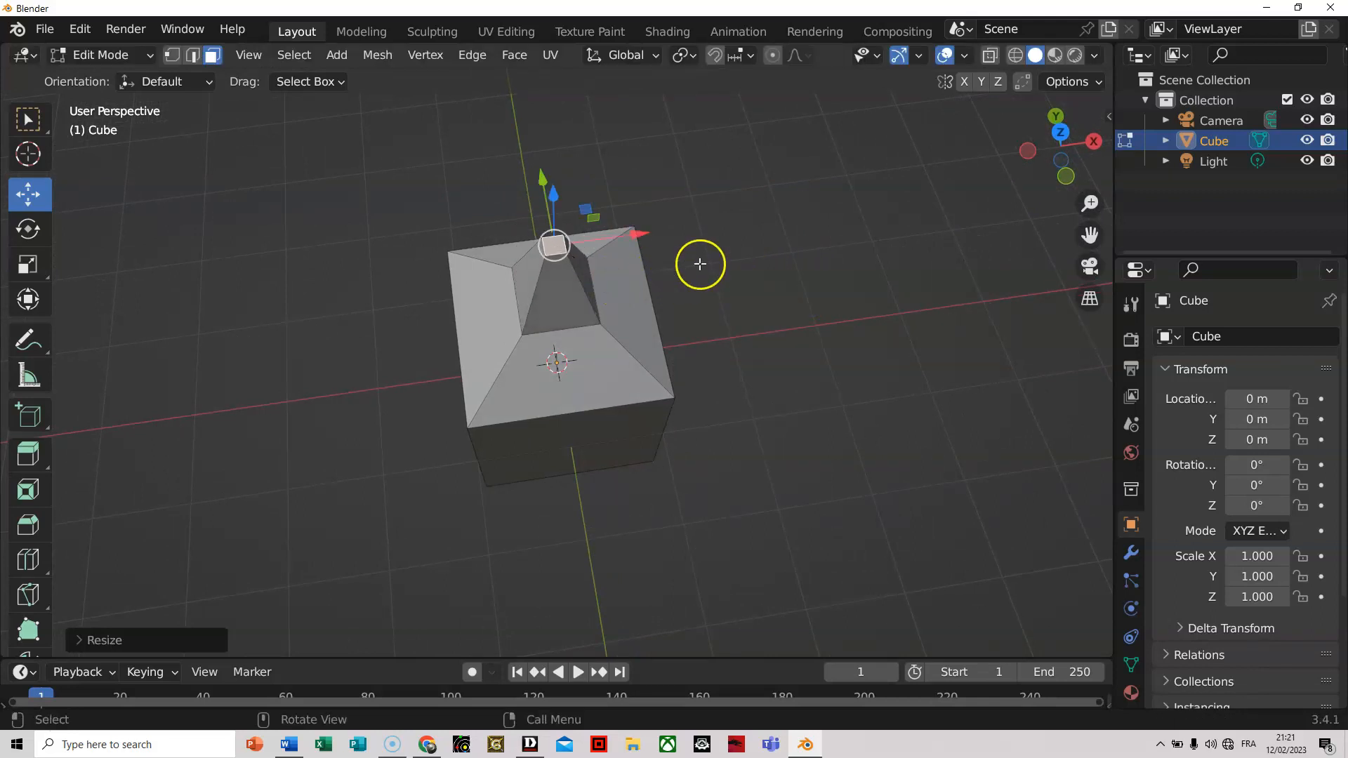
Tilt the tip face toward positive X with the Rotate tool and extrude a slanted section from it.
click(28, 228)
drag(631, 217, 621, 275)
key(e)
click(720, 224)
middle_drag(818, 393, 586, 465)
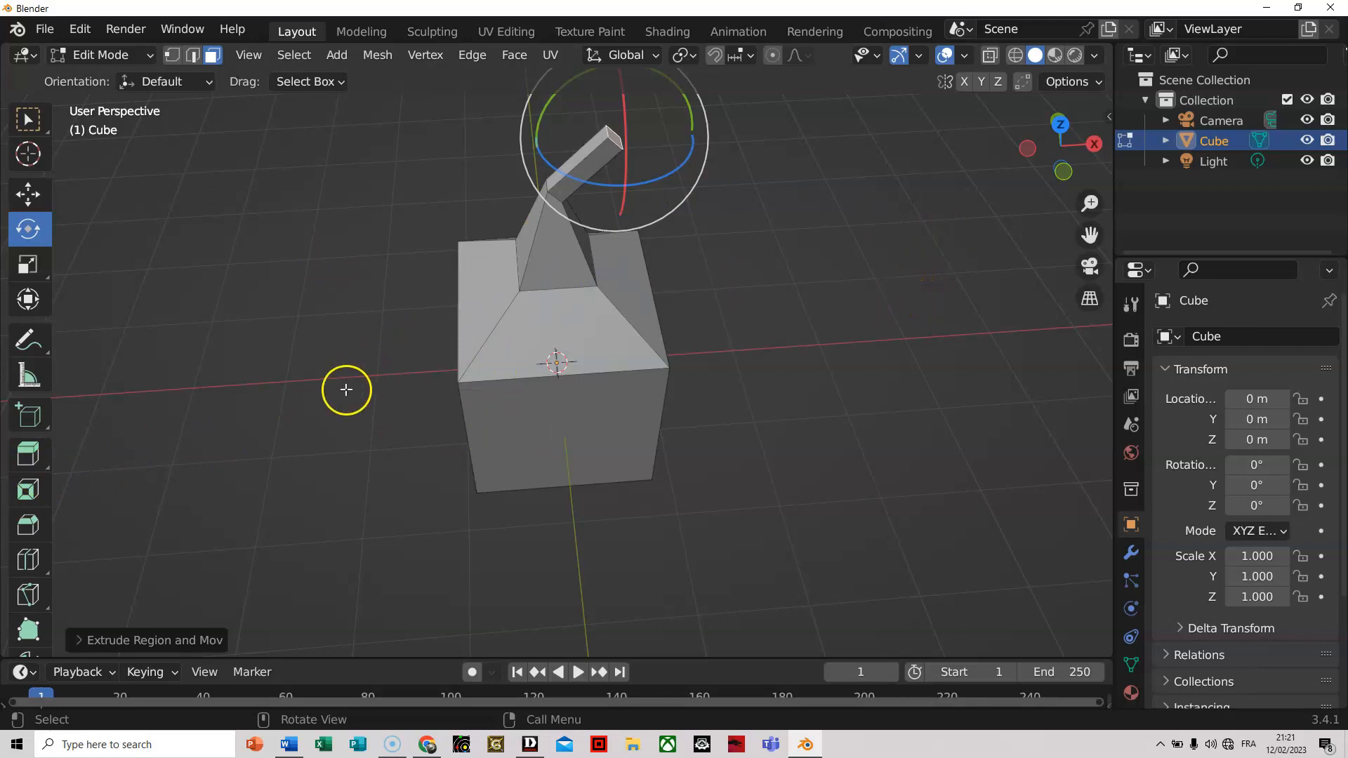
Select the whole tapered shape with its slanted tip and delete it.
key(a)
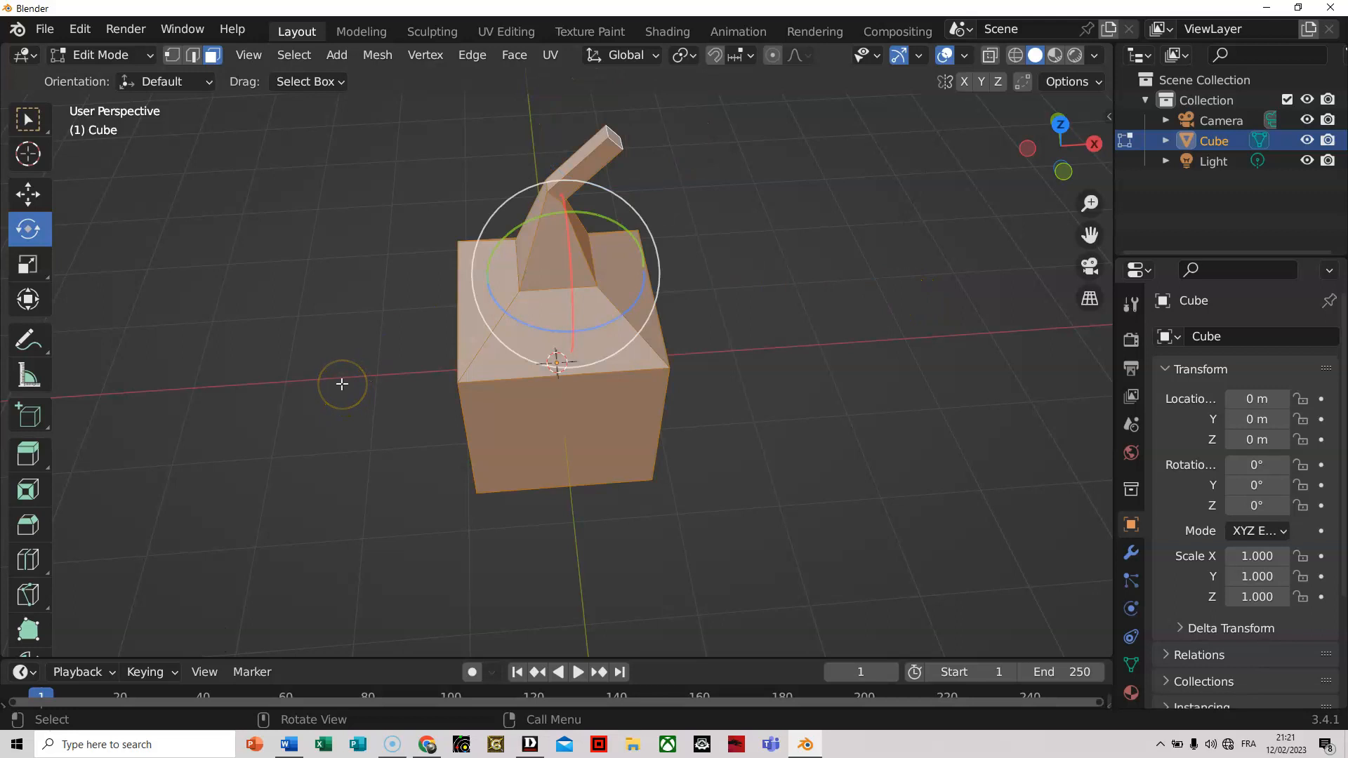
key(x)
click(344, 389)
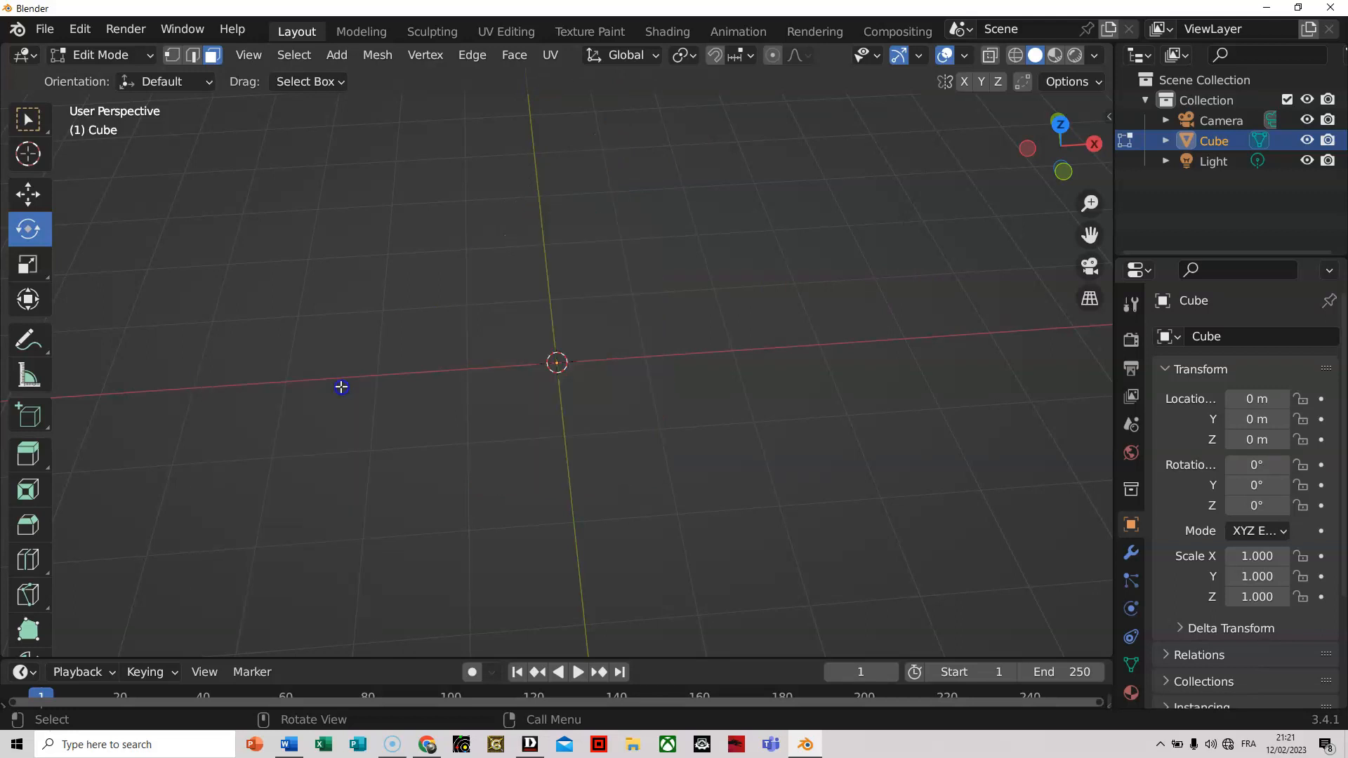
Add a new cube to the empty mesh in Edit Mode and clear its selection.
click(337, 54)
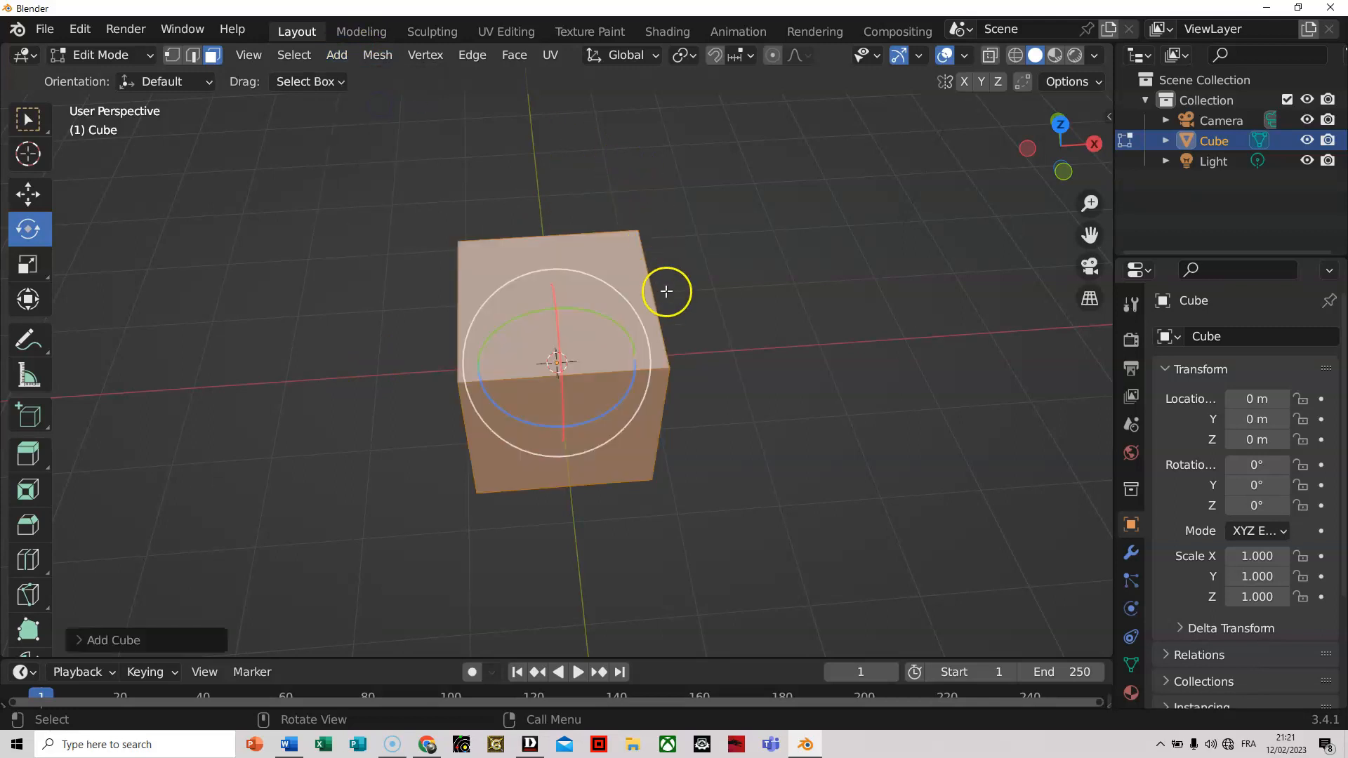
click(789, 524)
middle_drag(788, 523, 711, 447)
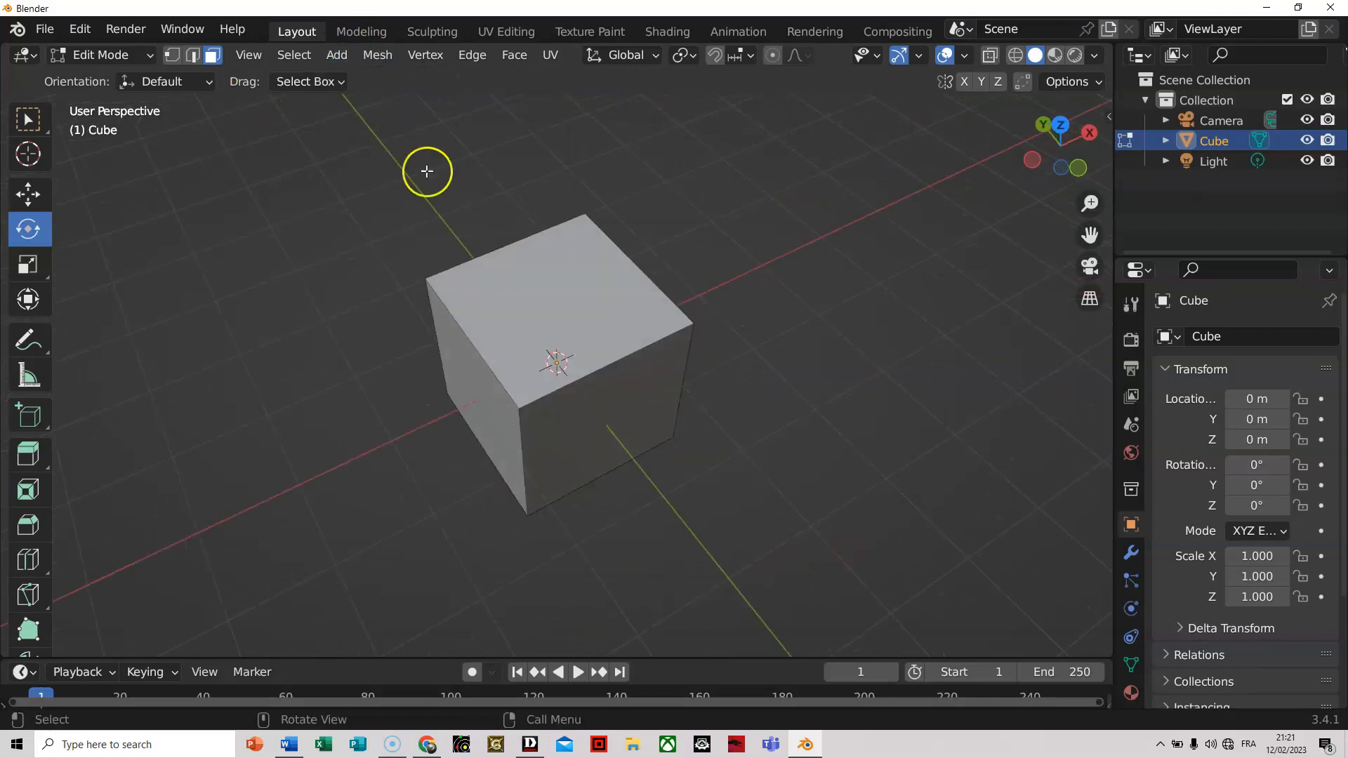
Bevel the cube's top face with a width of about 0.243 m.
click(561, 271)
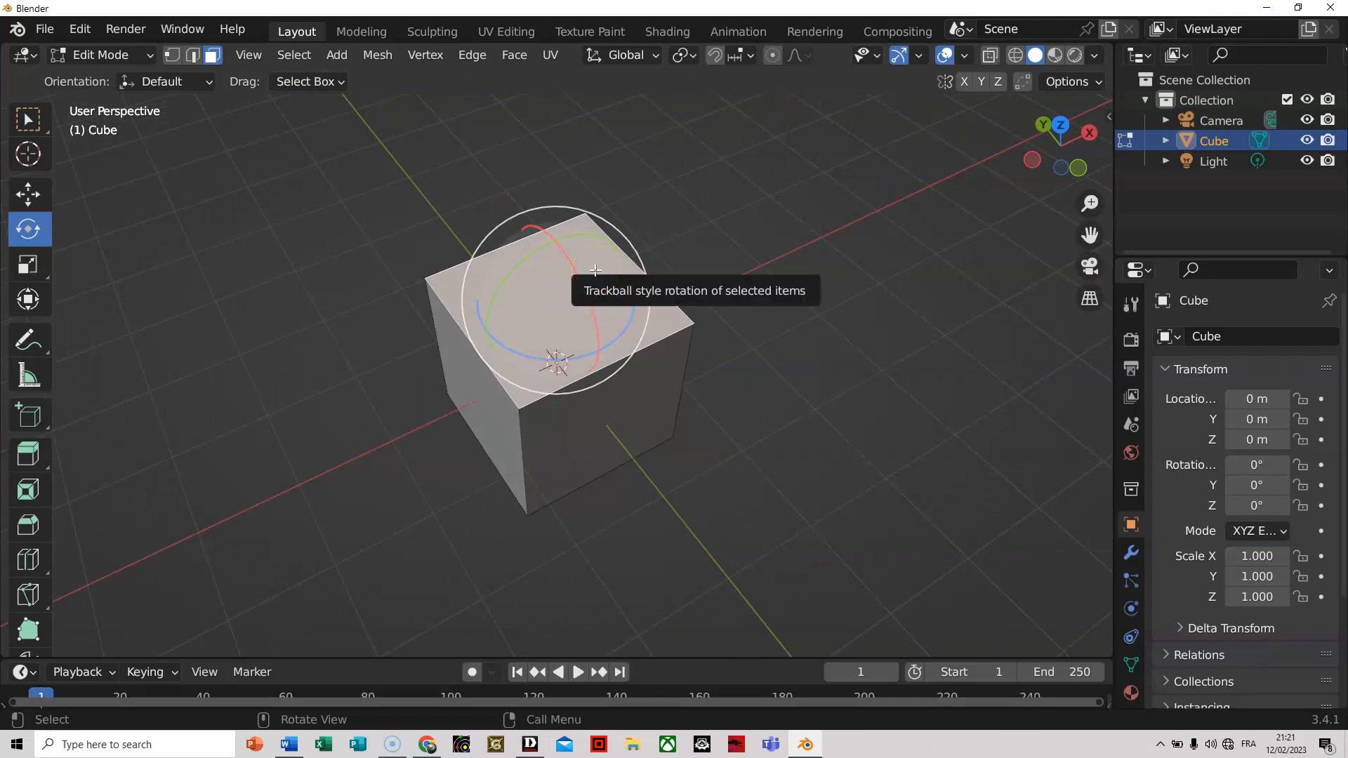
key(ctrl)
key(ctrl+b)
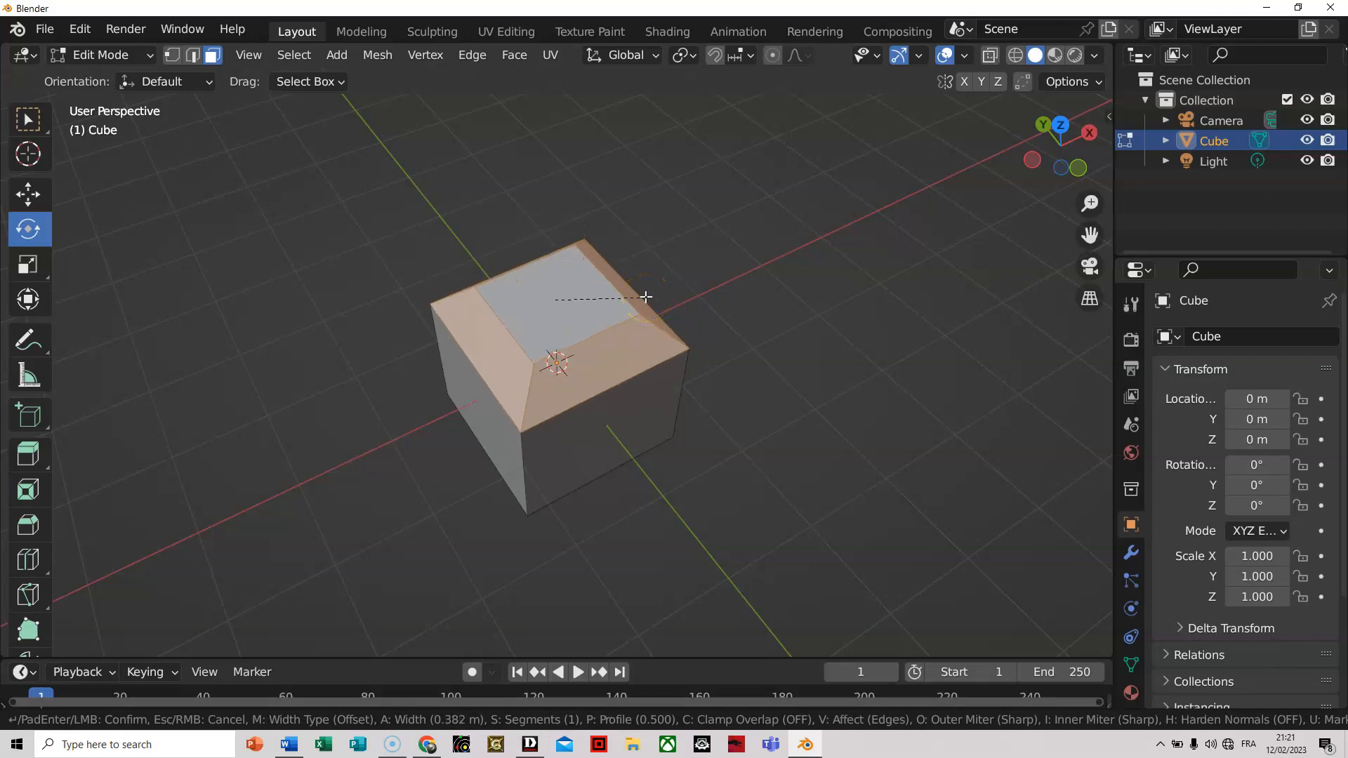
click(624, 292)
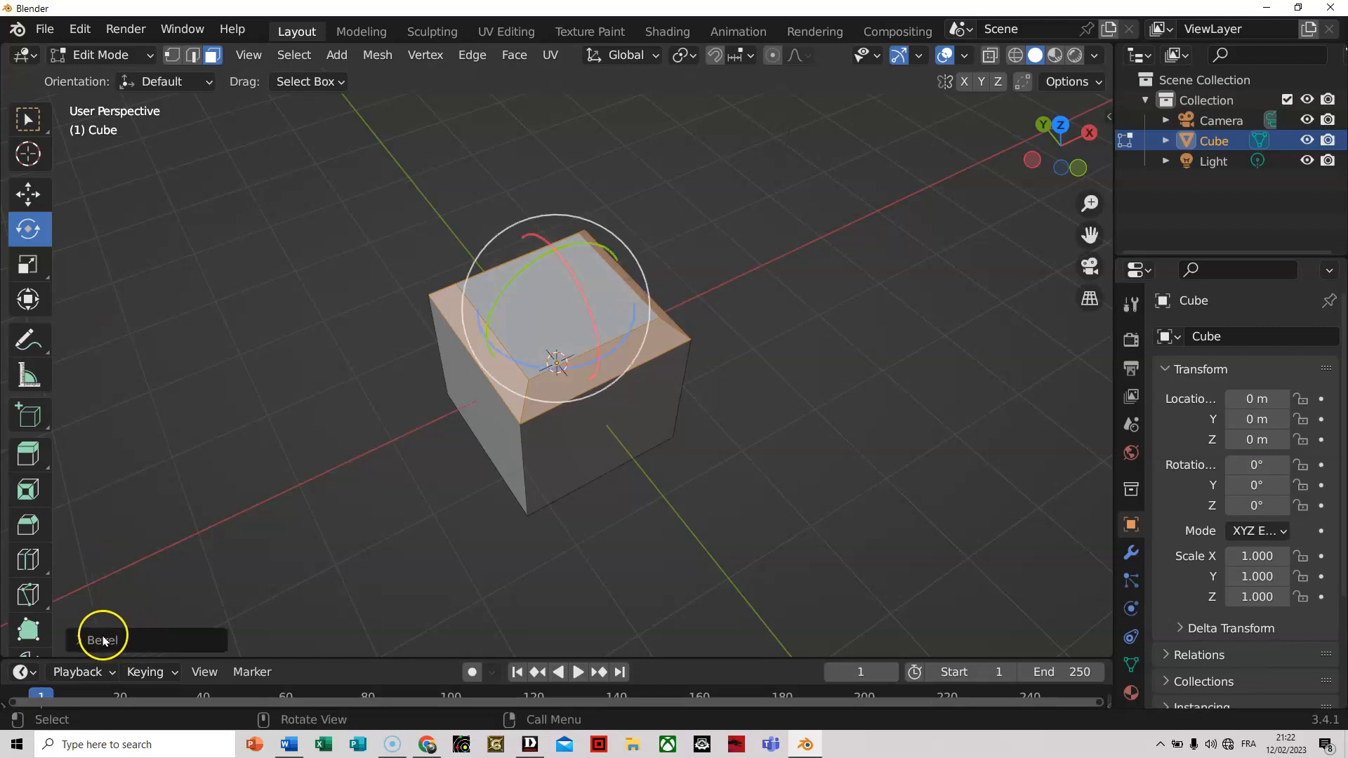
Refine the top bevel to a width of 0.313 m, 9 segments and a shape of 0.460.
click(105, 635)
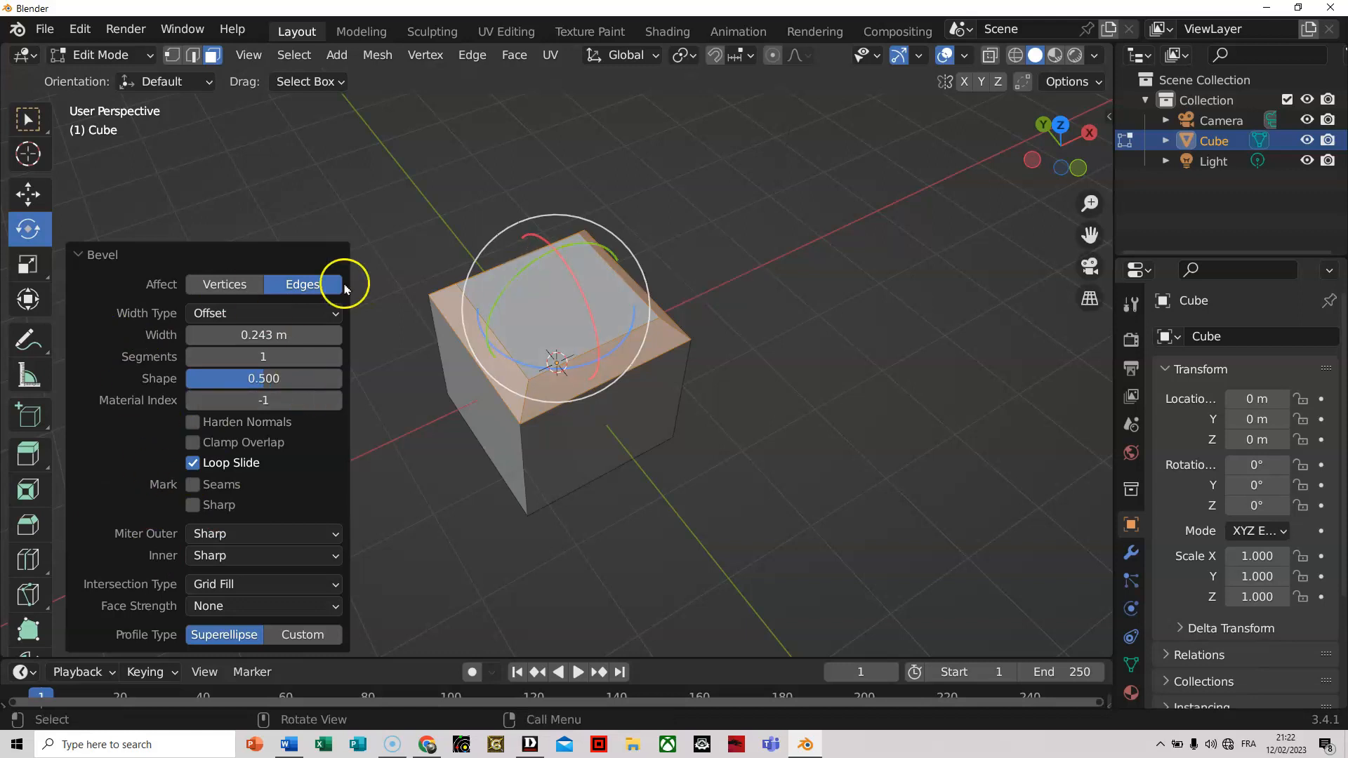
click(29, 120)
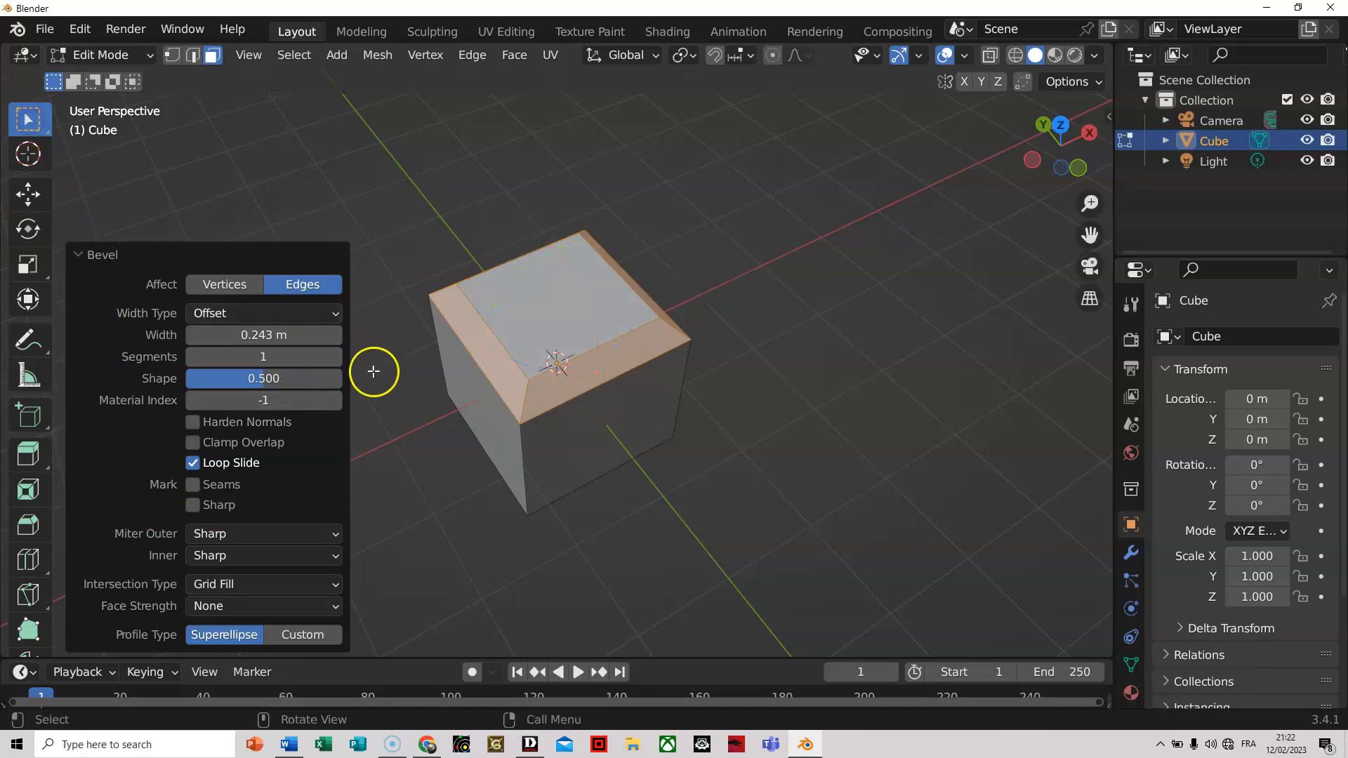
drag(220, 333, 264, 351)
click(337, 357)
click(337, 357)
click(337, 357)
click(337, 357)
click(337, 357)
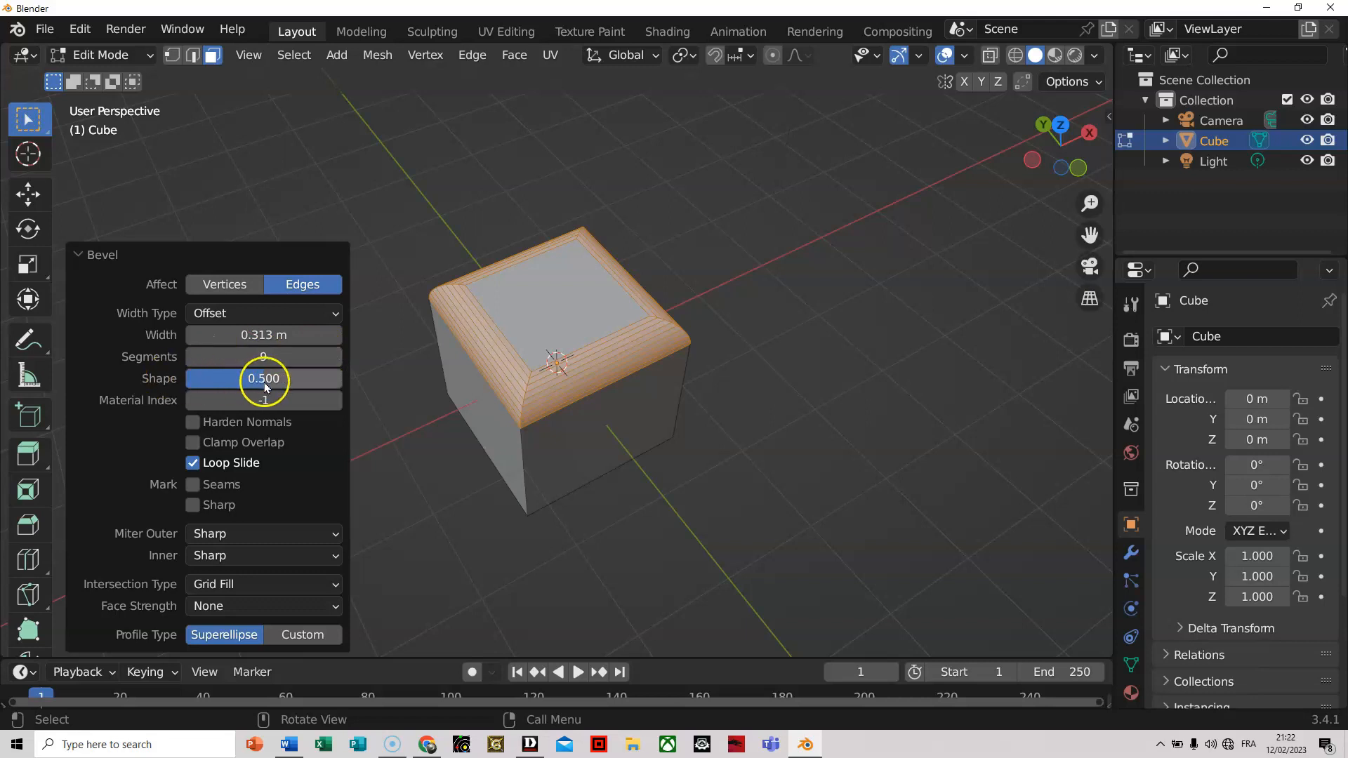
drag(259, 383, 242, 359)
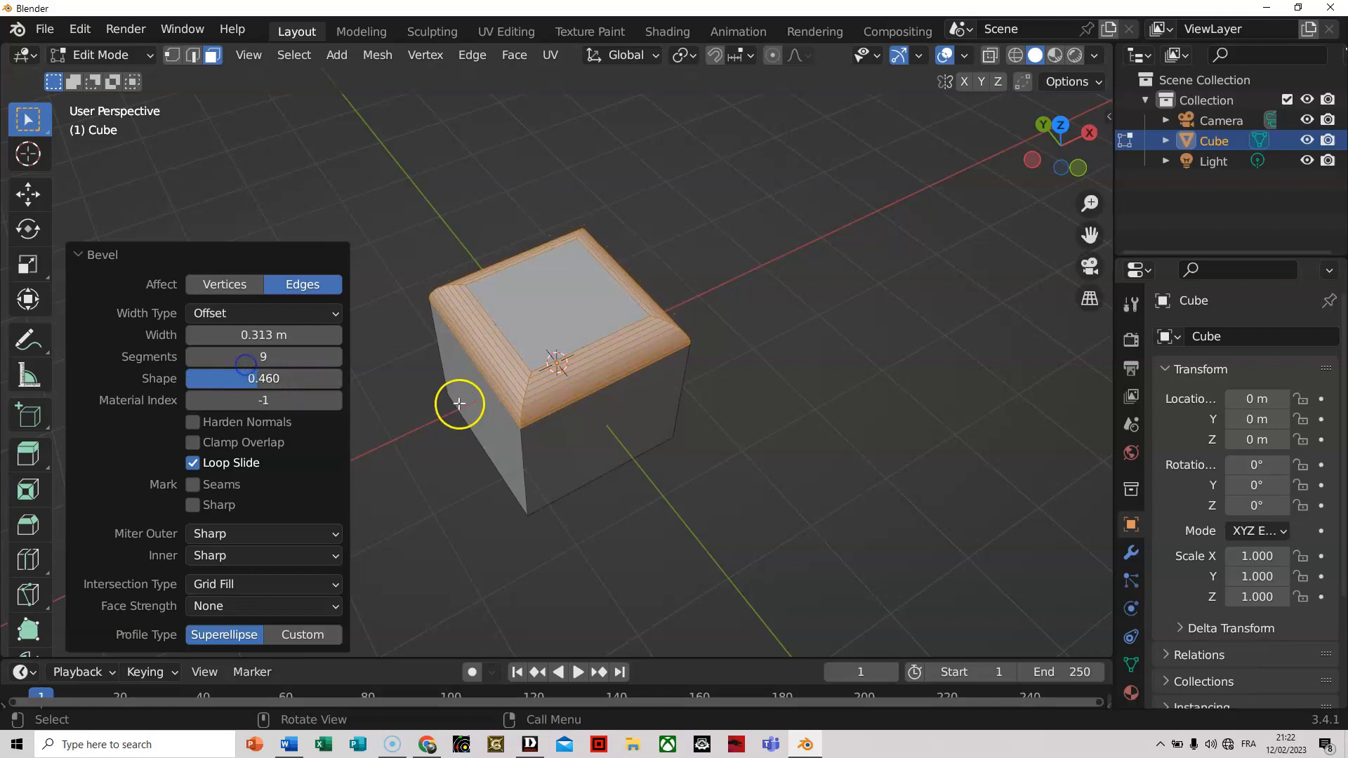
click(633, 481)
In edge selection mode, bevel the cube's lower edge on the negative X side by about 0.296 m.
middle_drag(632, 470, 953, 424)
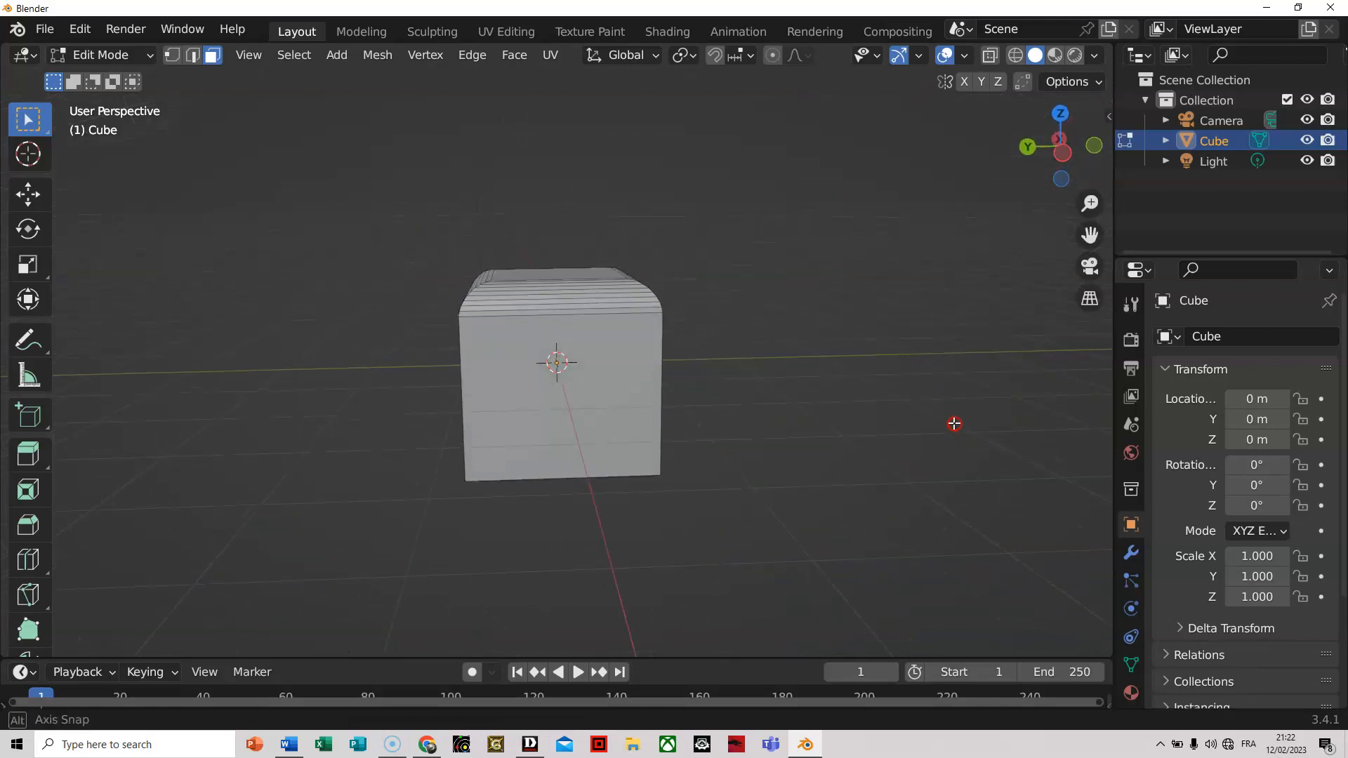
middle_drag(779, 424, 719, 466)
middle_drag(617, 524, 646, 419)
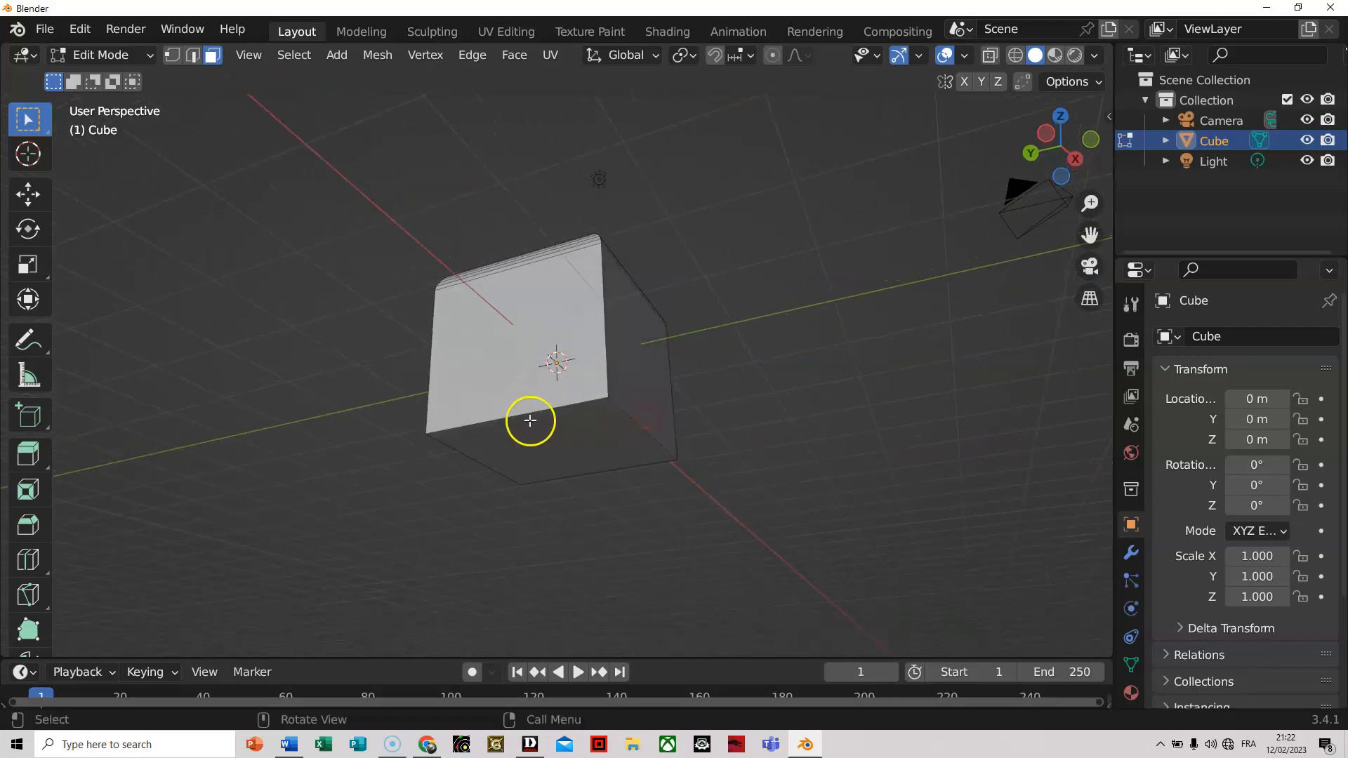
click(192, 55)
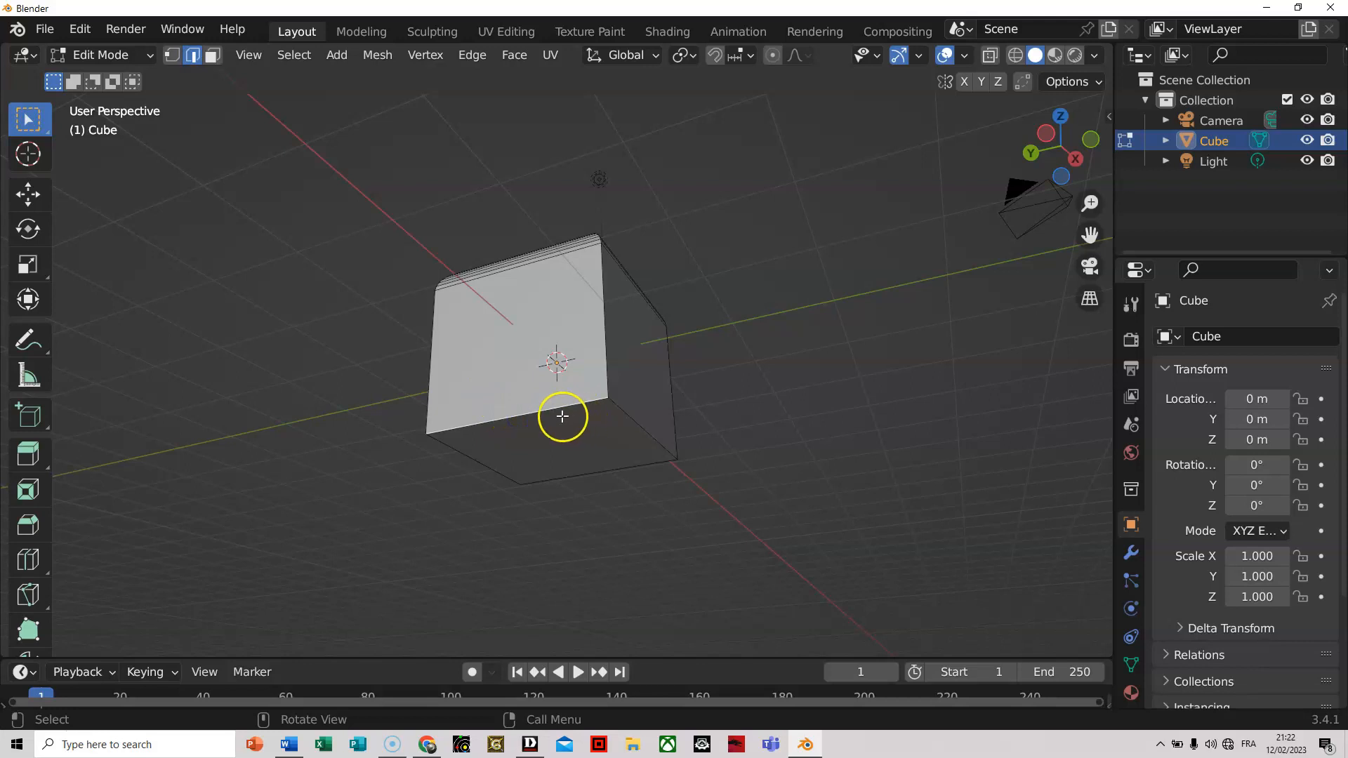
key(b)
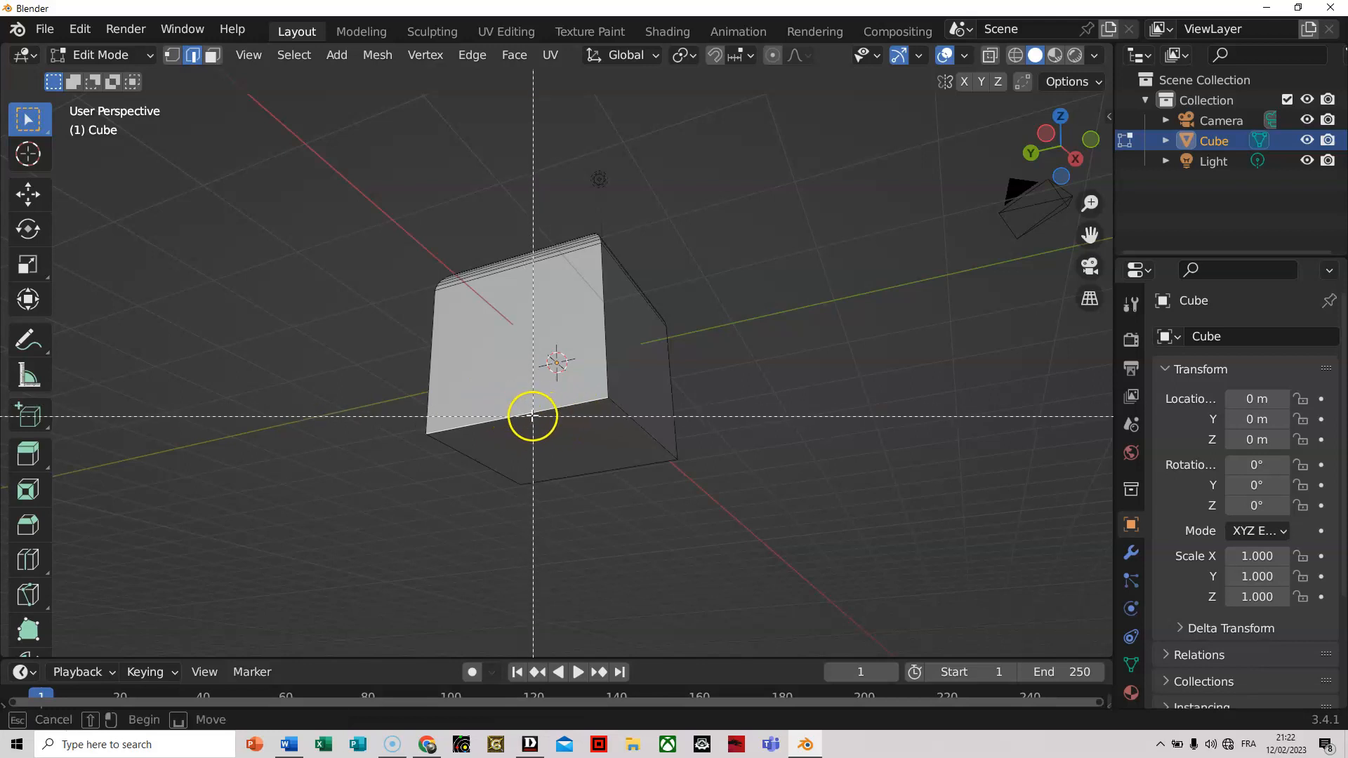
click(534, 419)
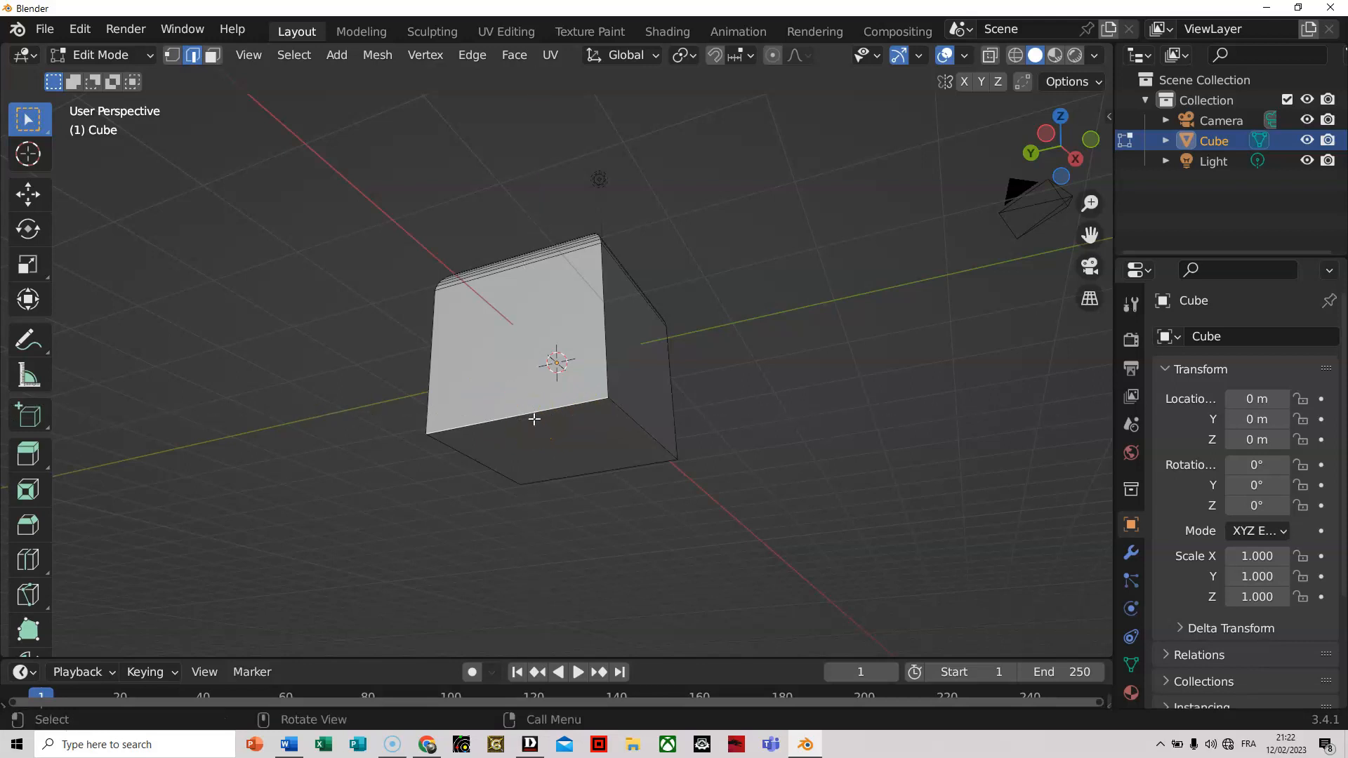
key(ctrl+b)
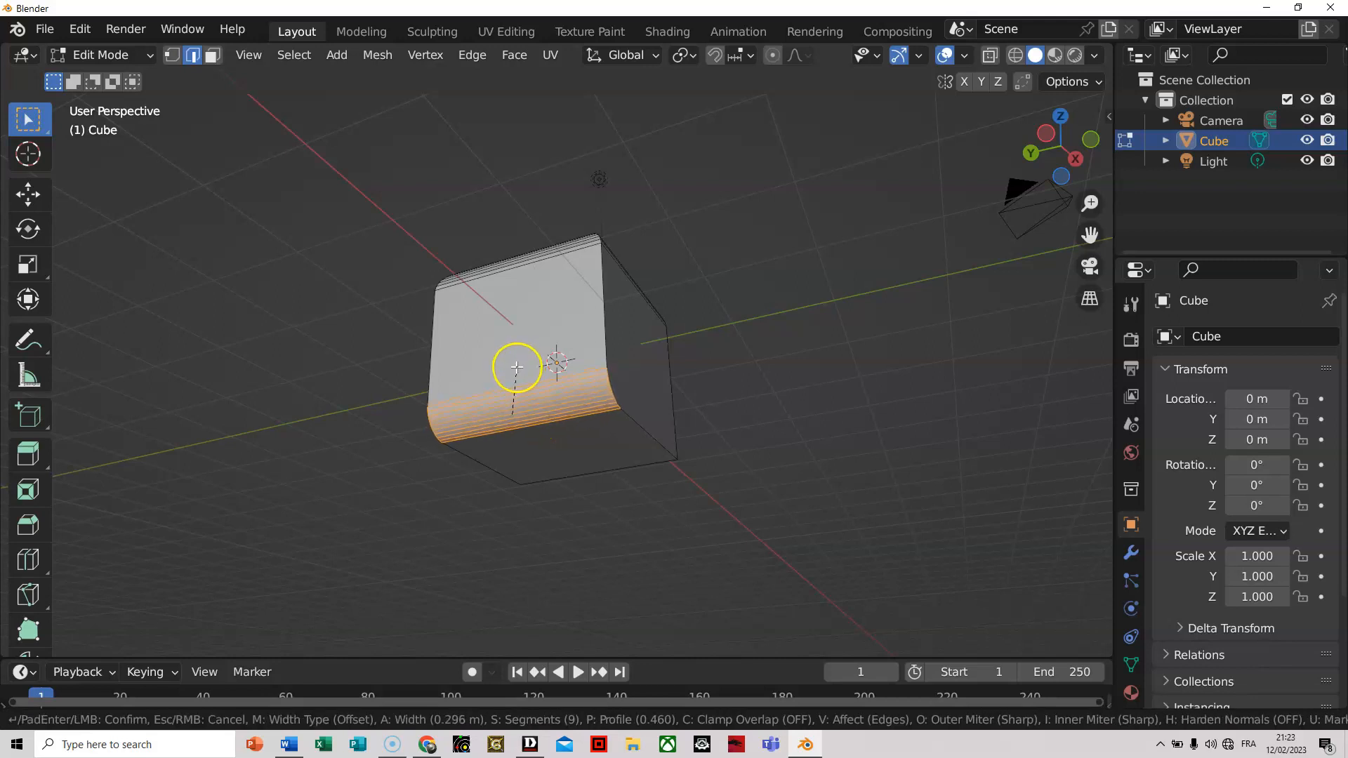
click(517, 367)
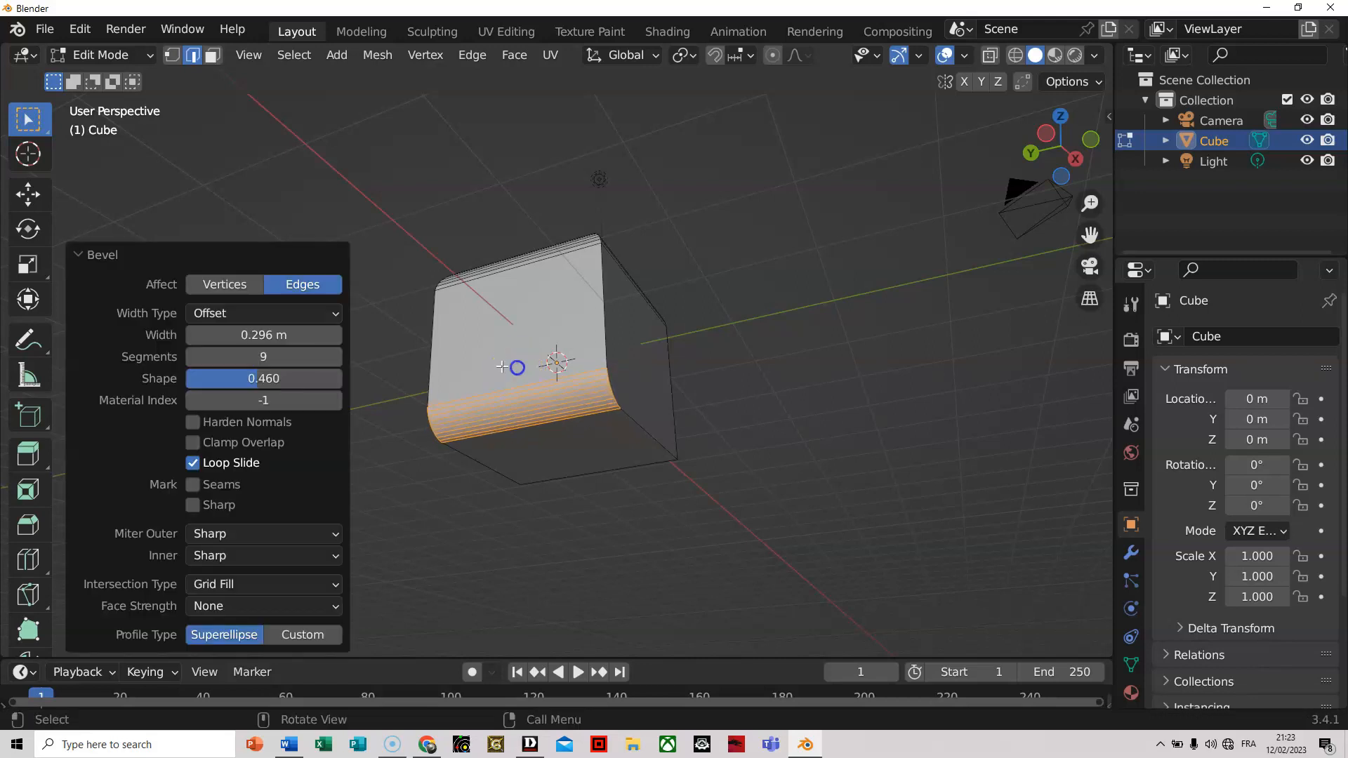
Set the lower edge bevel to 10 segments and a shape of 0.134 to form a concave profile.
click(193, 357)
click(193, 358)
click(193, 357)
click(193, 357)
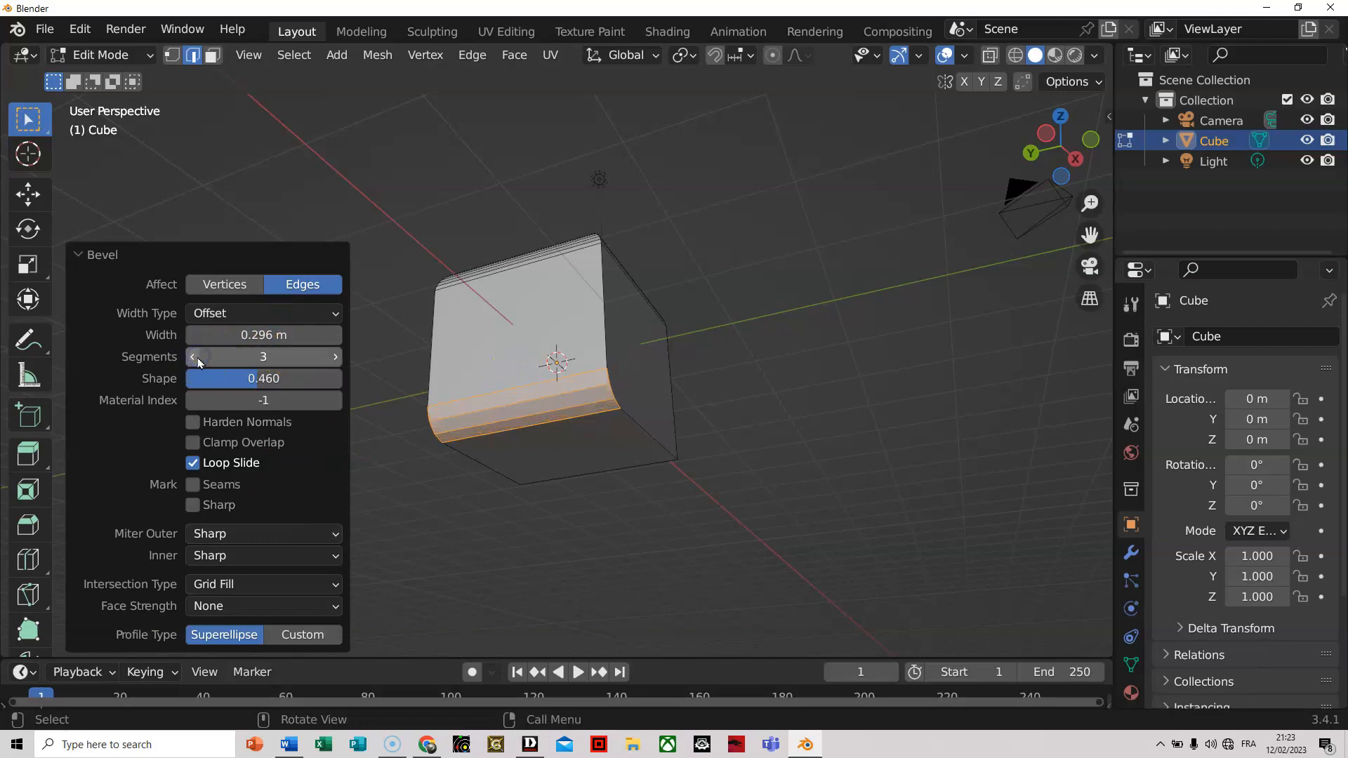
click(336, 357)
click(336, 357)
click(336, 357)
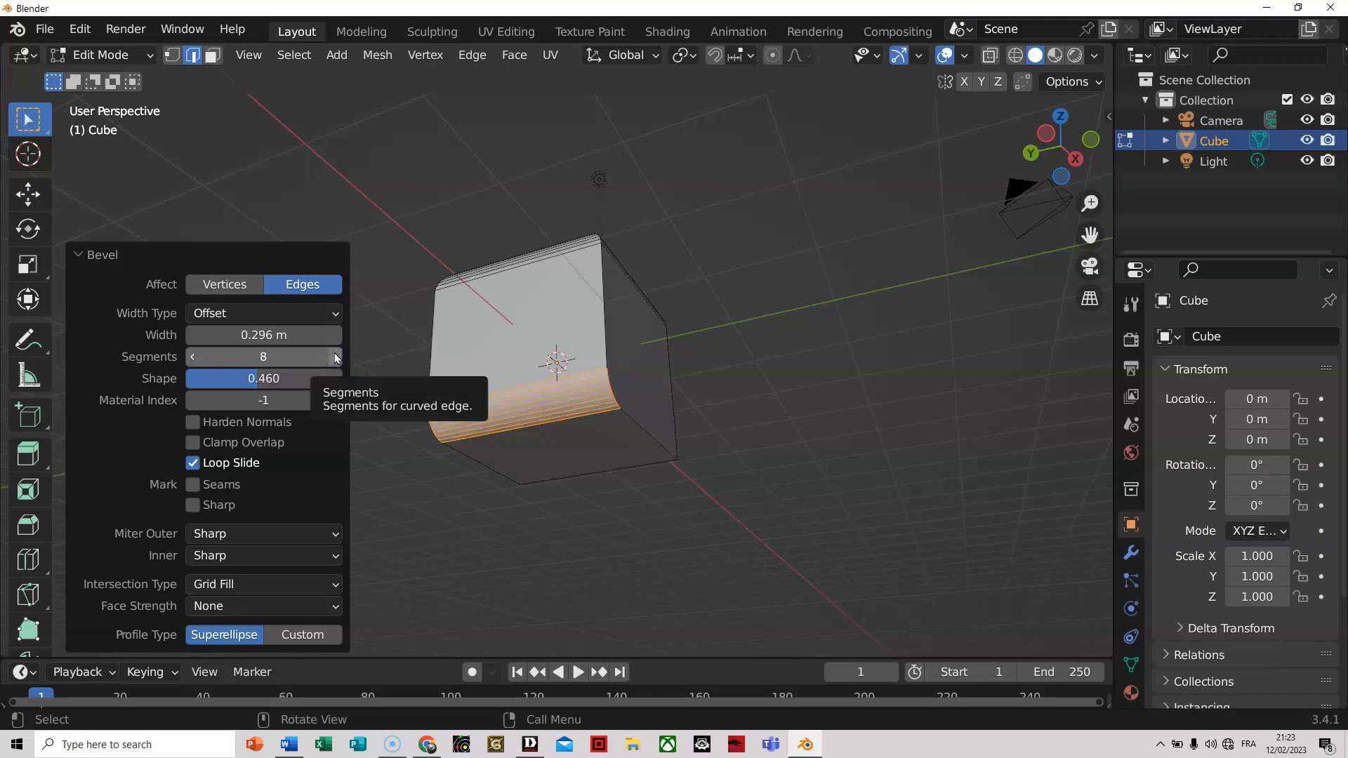
click(335, 357)
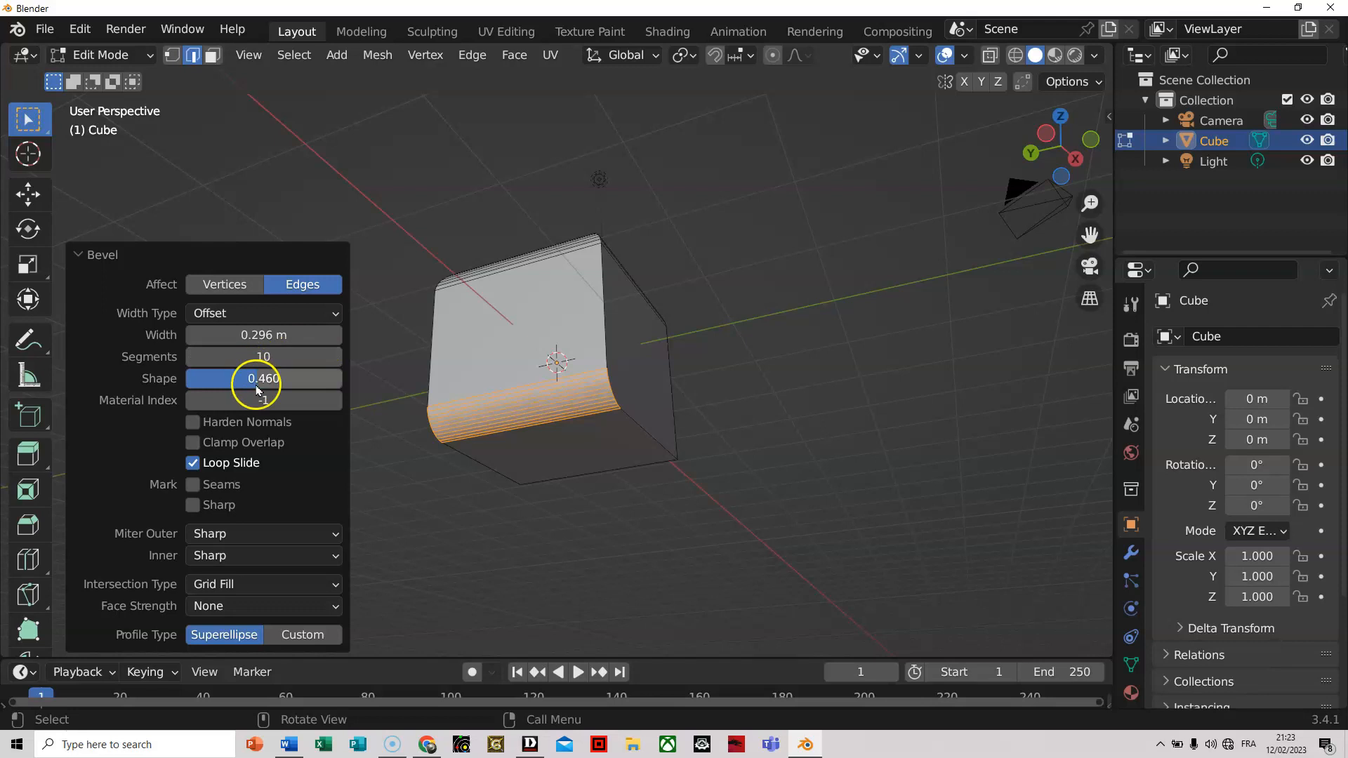
drag(255, 380, 196, 380)
click(701, 367)
middle_drag(764, 414, 653, 475)
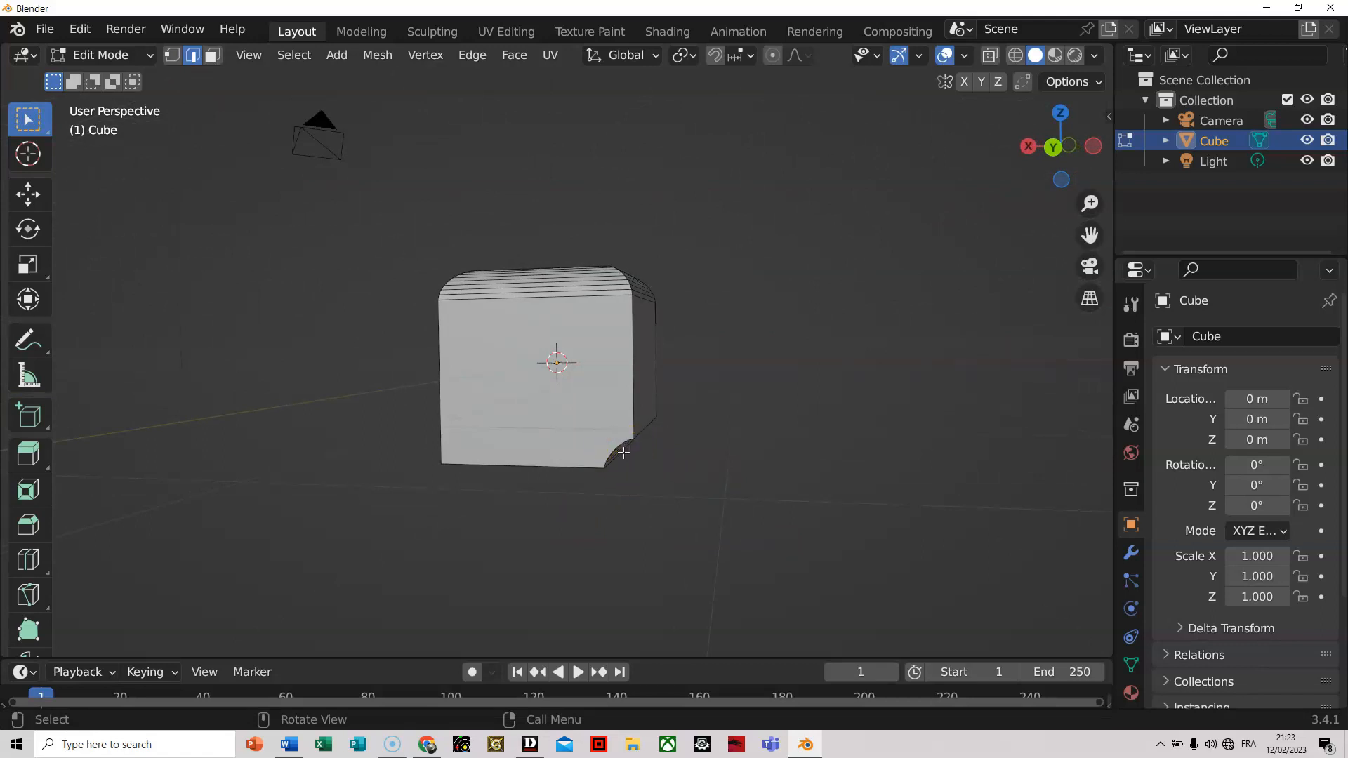
middle_drag(746, 391, 782, 469)
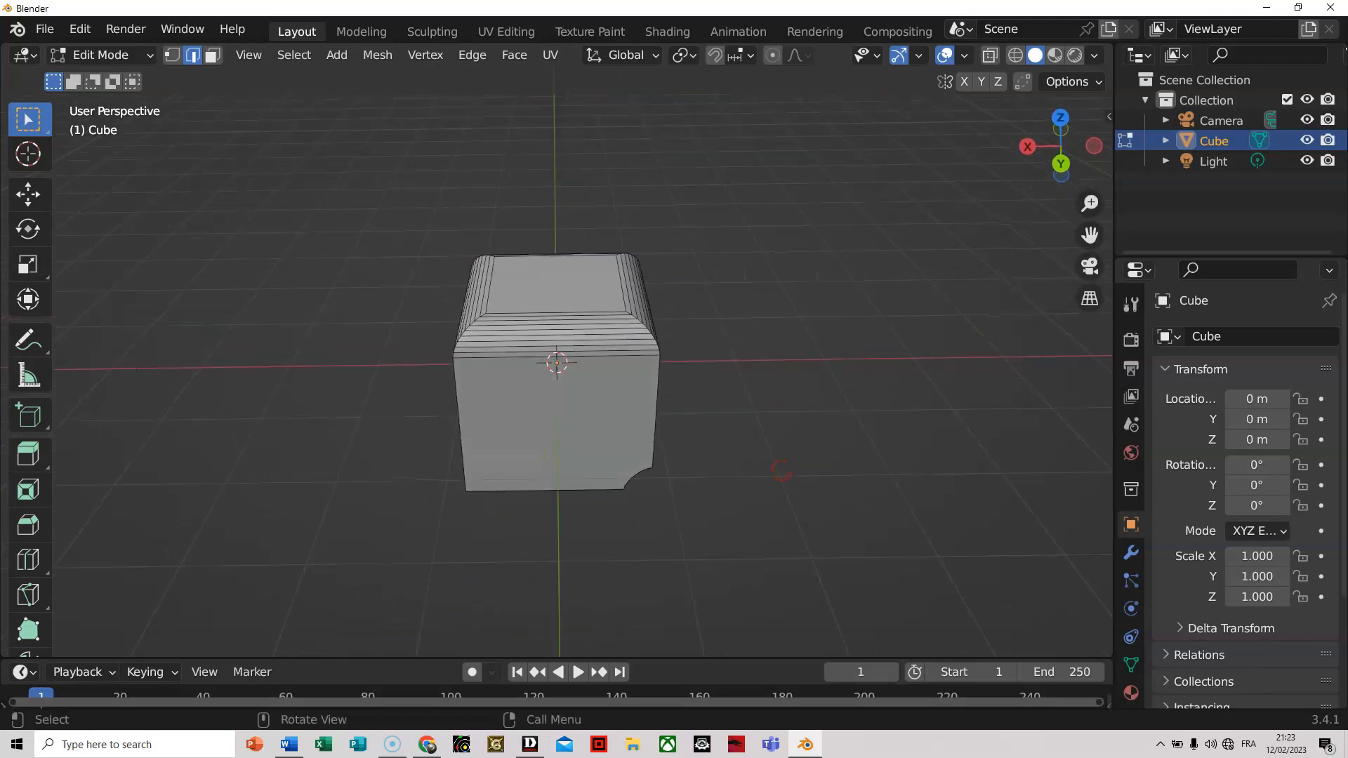
In vertex selection mode, bevel the bottom corner at positive X and positive Y with a vertex bevel about 0.774 m wide.
click(172, 55)
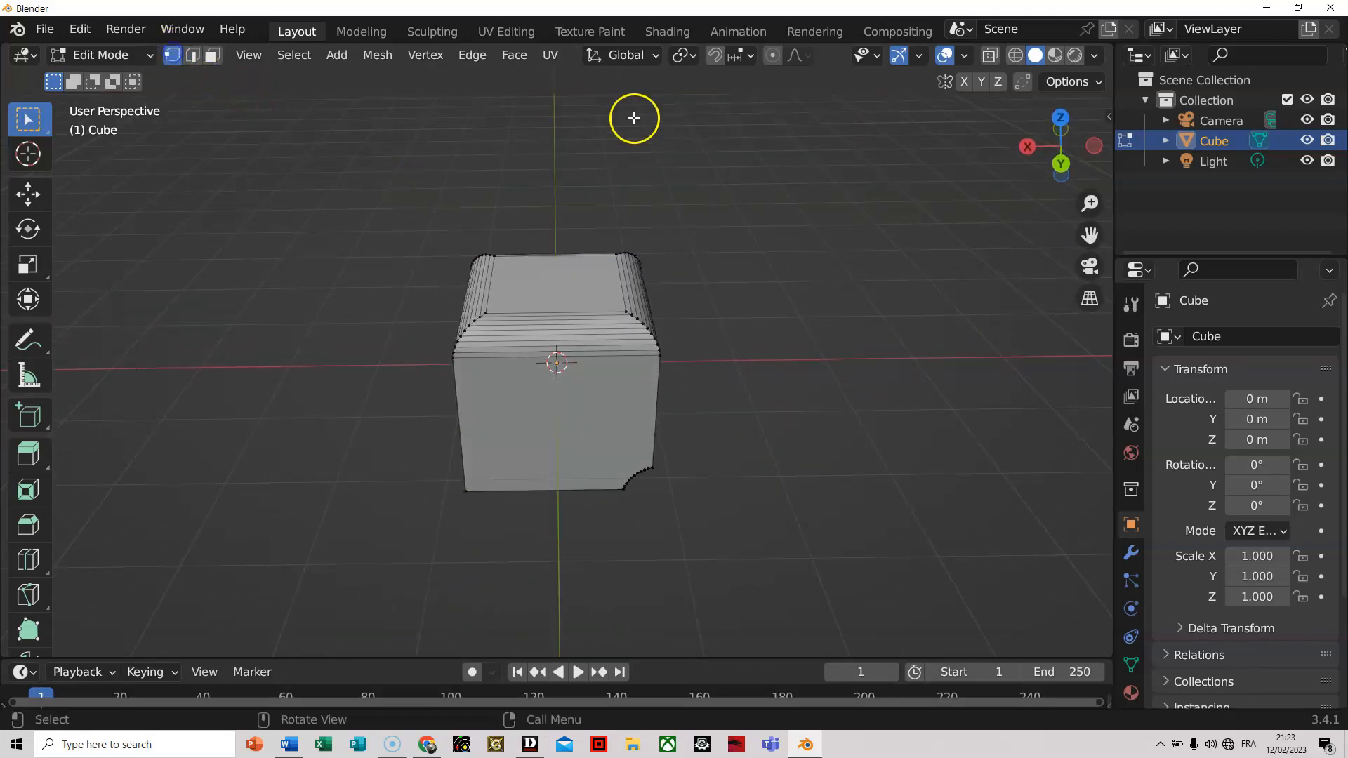
middle_drag(674, 441, 840, 406)
click(503, 474)
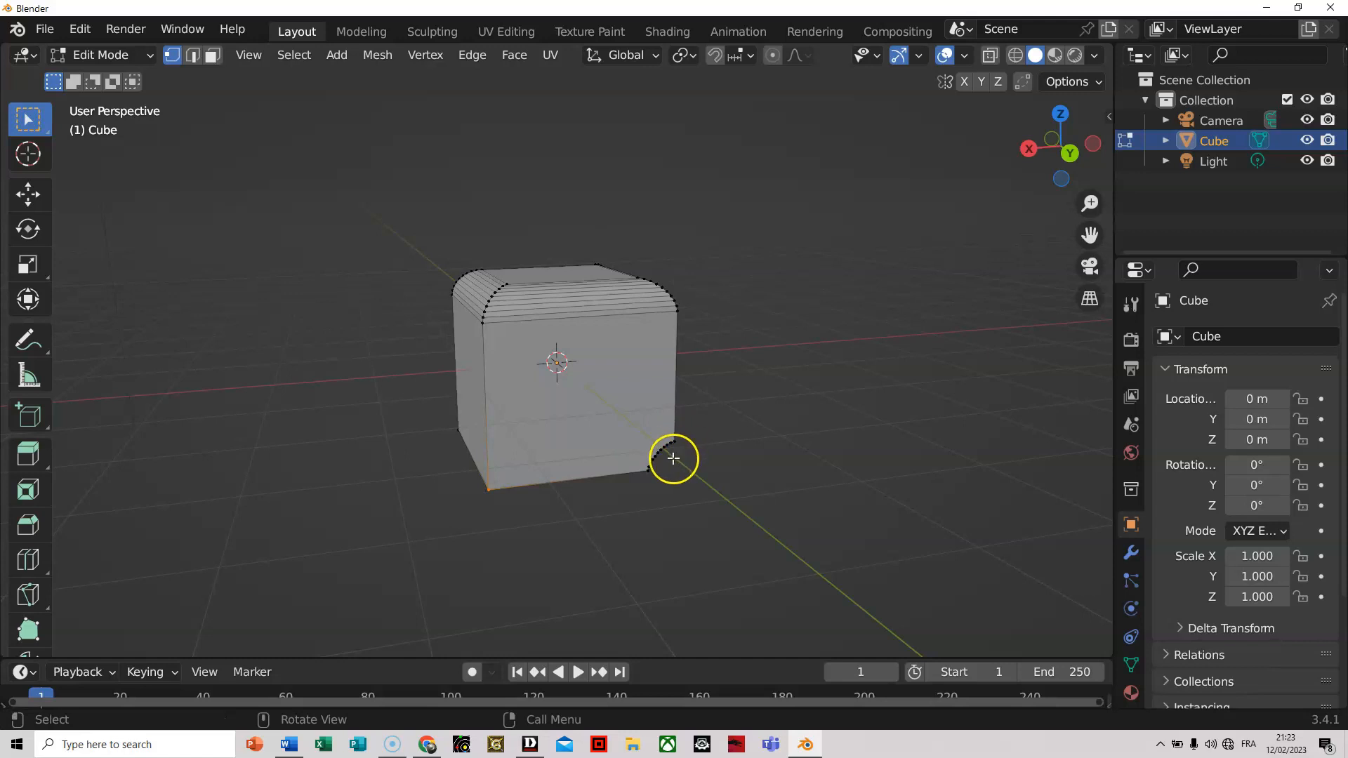
key(ctrl)
key(ctrl+shift+b)
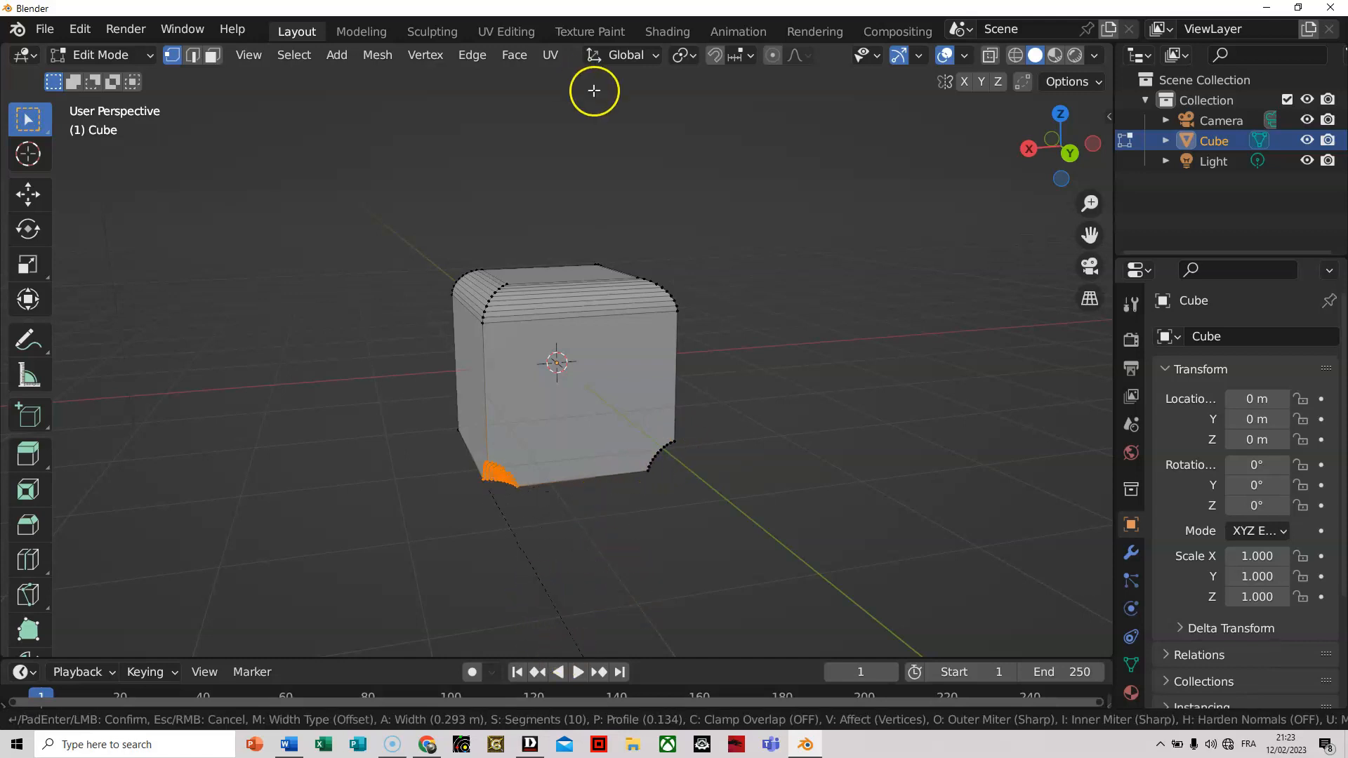
click(638, 116)
mouse_move(592, 544)
middle_down()
mouse_move(593, 512)
mouse_move(605, 519)
middle_up()
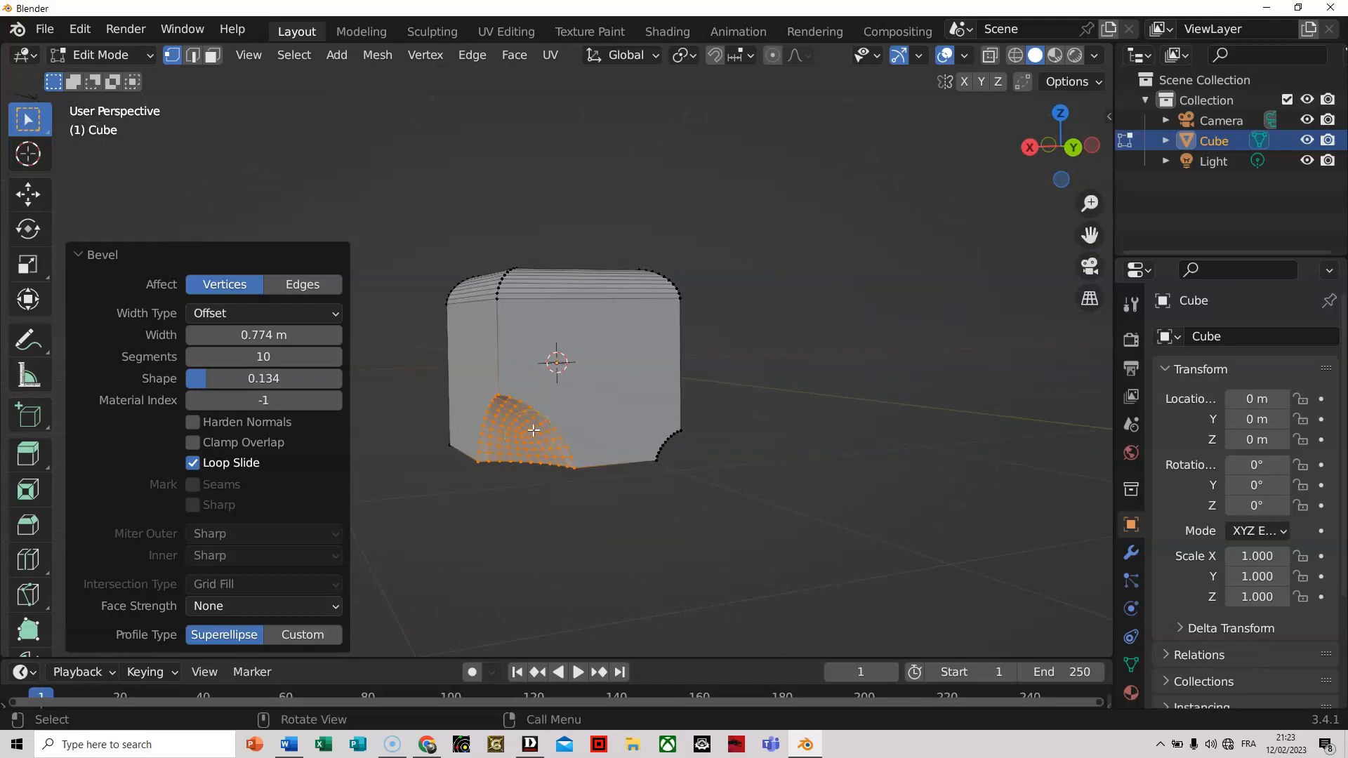
Set the corner vertex bevel's width to 0.454 m and clear the selection.
drag(313, 334, 297, 332)
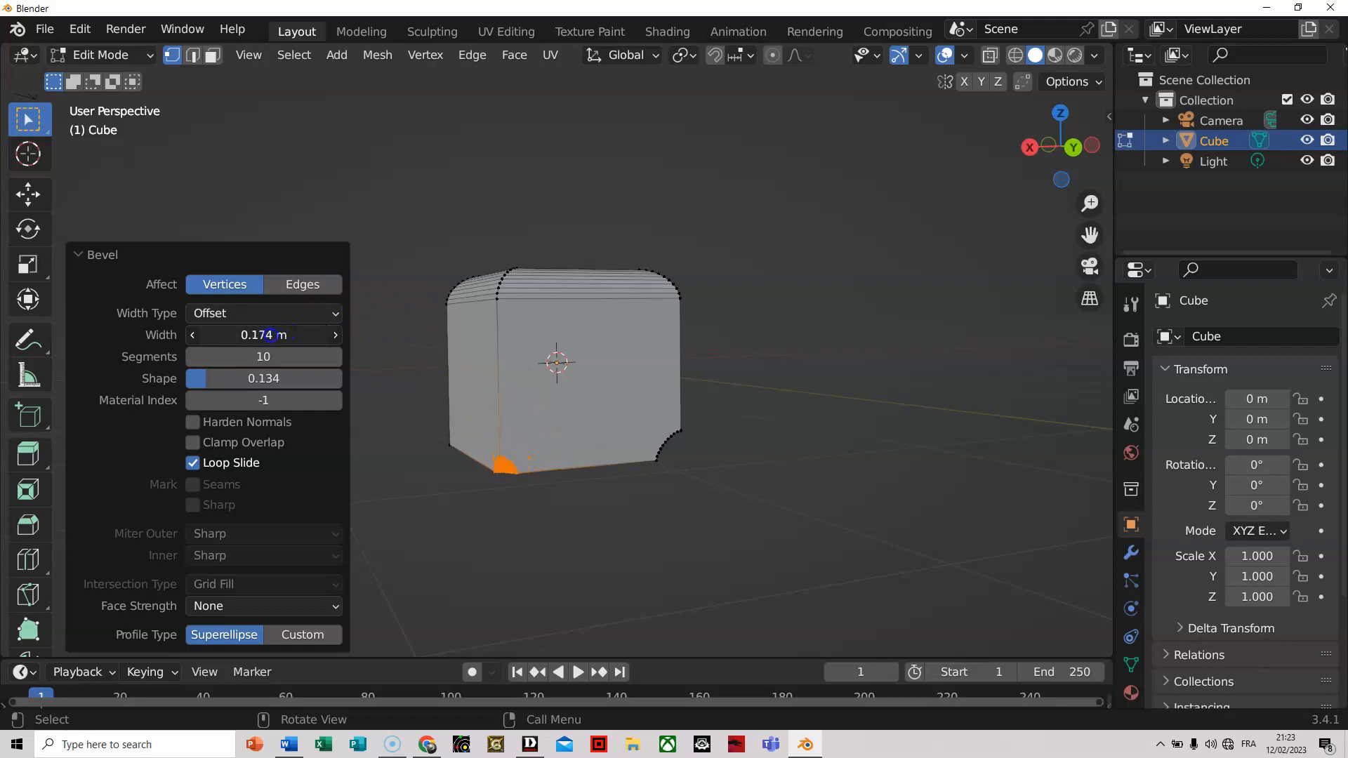
drag(285, 335, 310, 351)
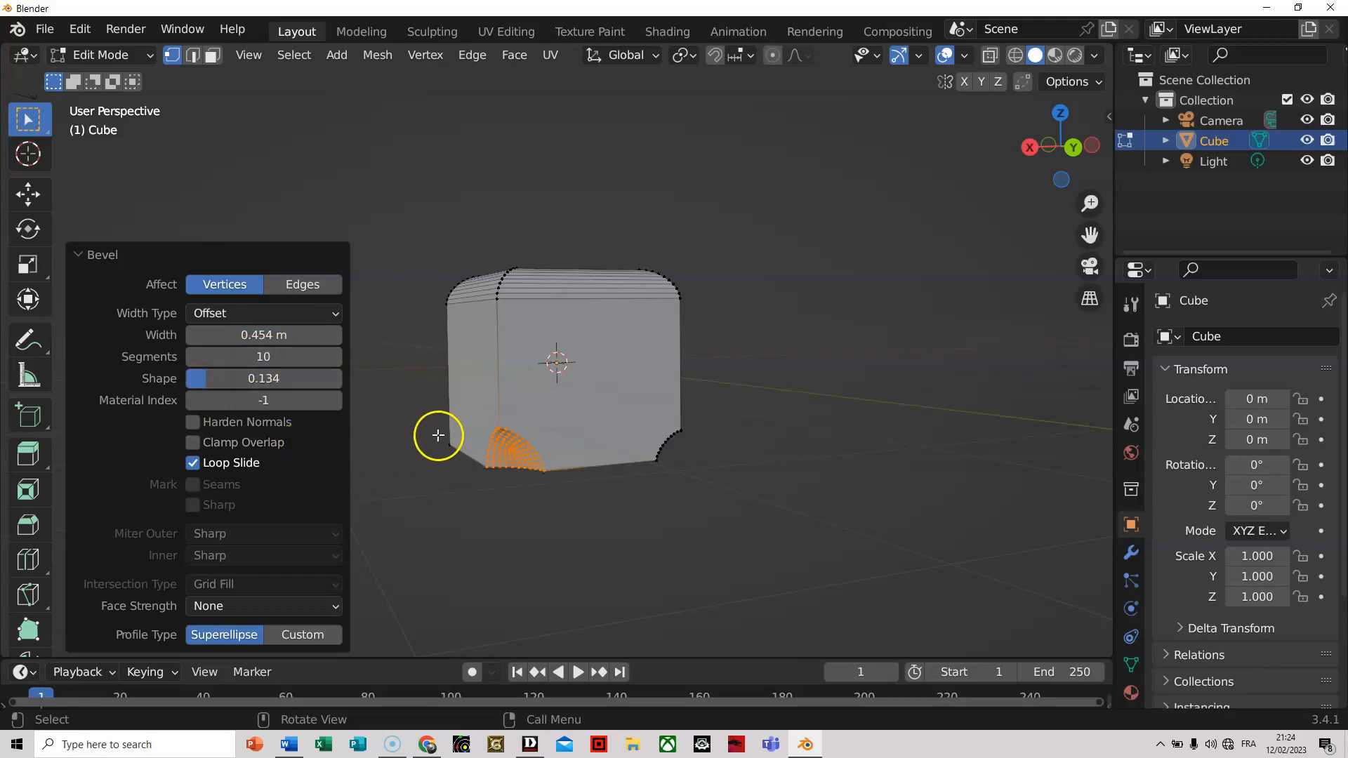
click(416, 470)
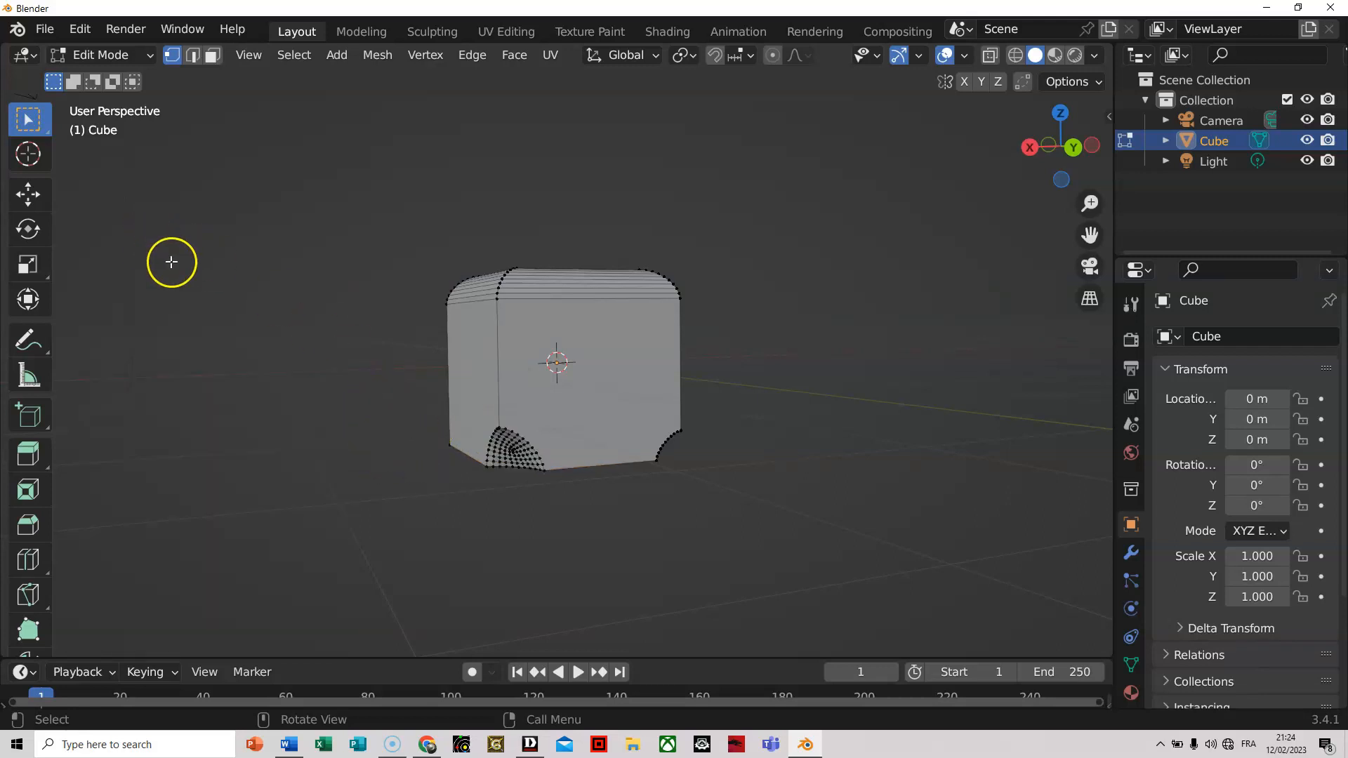
Switch to Object Mode and inspect the bevelled top, lower edge and corner from above and below.
key(Tab)
middle_drag(752, 464, 528, 426)
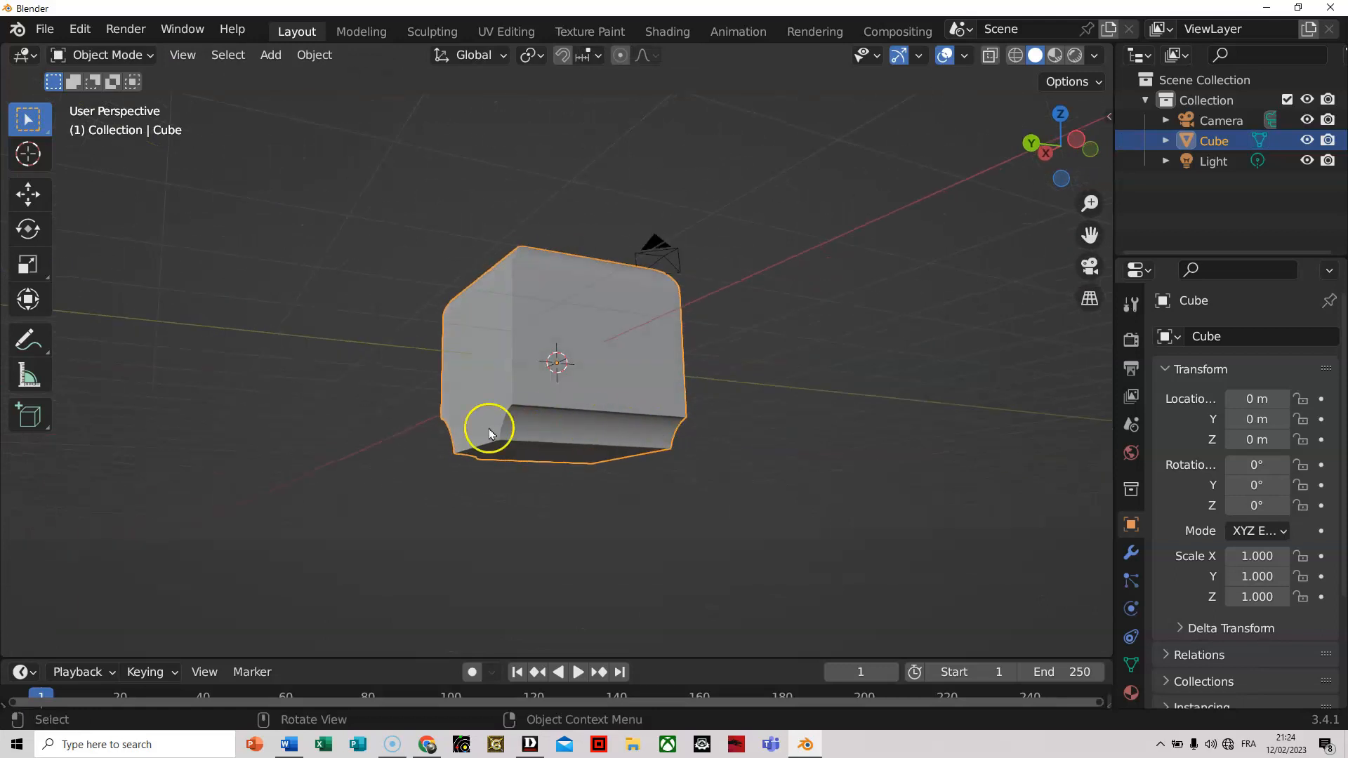
middle_drag(536, 325, 581, 379)
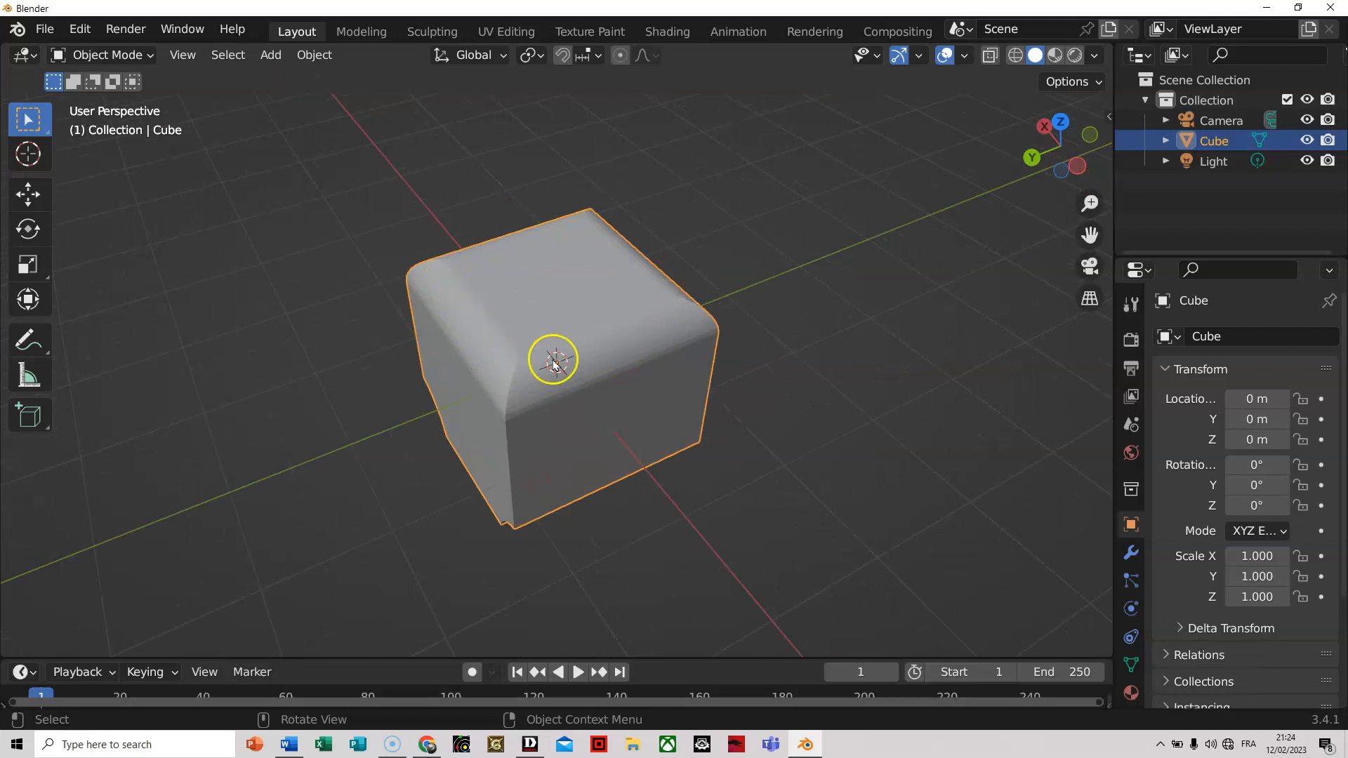
middle_drag(576, 500, 520, 505)
middle_drag(711, 522, 587, 384)
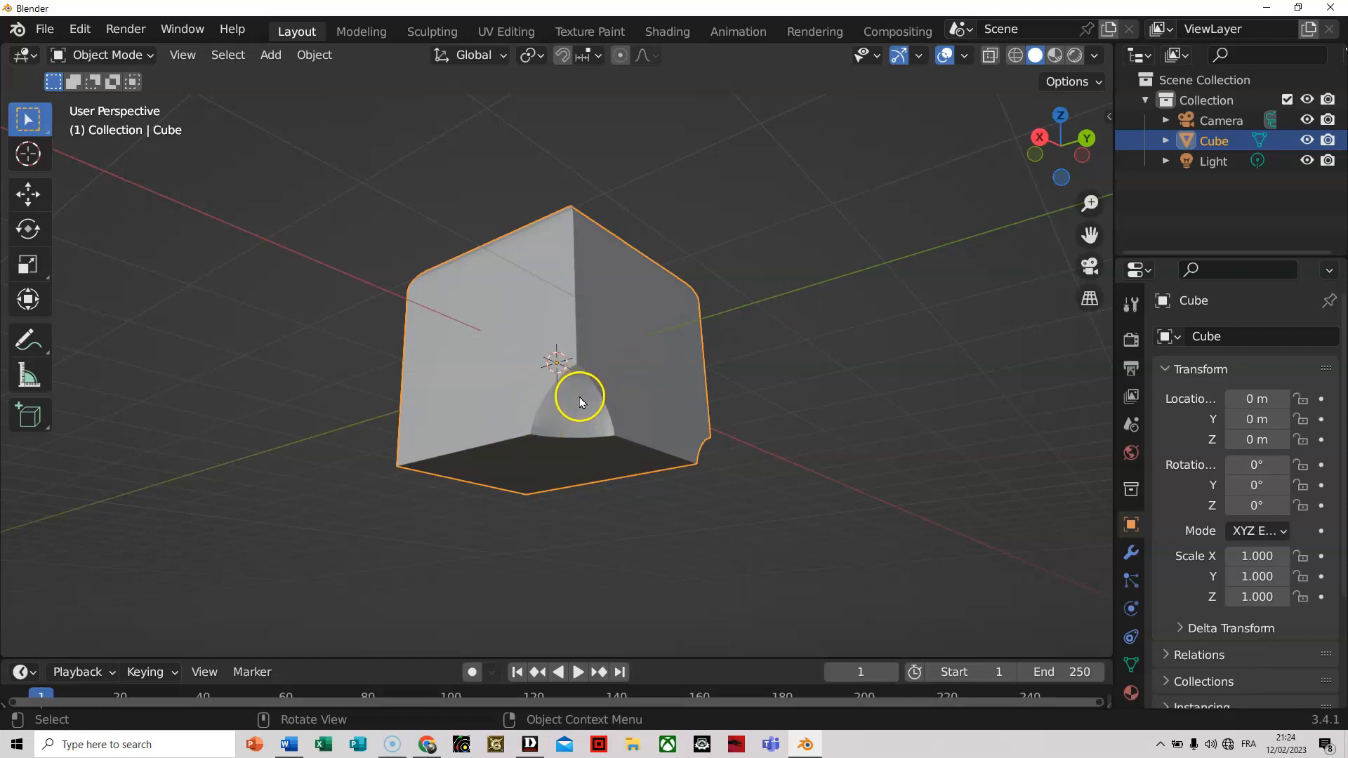
middle_drag(806, 415, 737, 550)
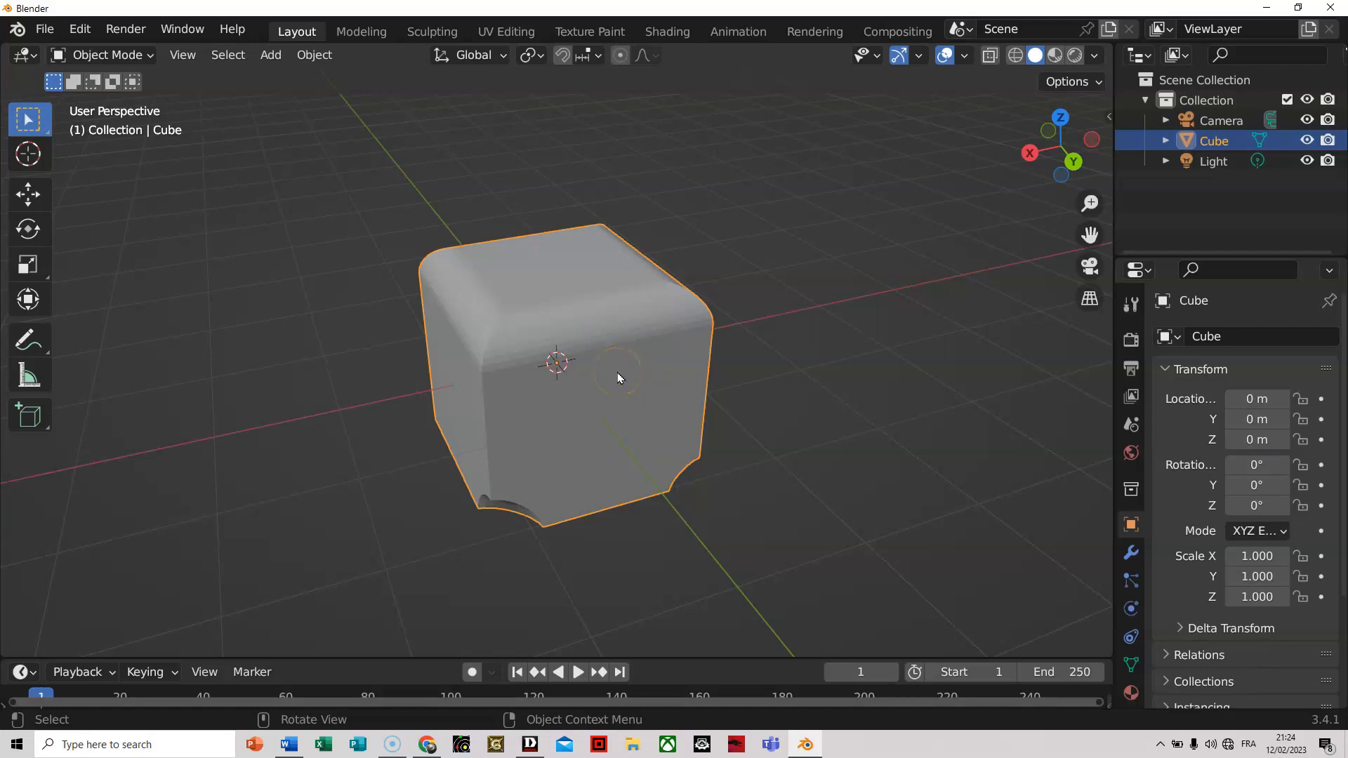
Return to Edit Mode, select the whole bevelled cube and delete it.
key(Tab)
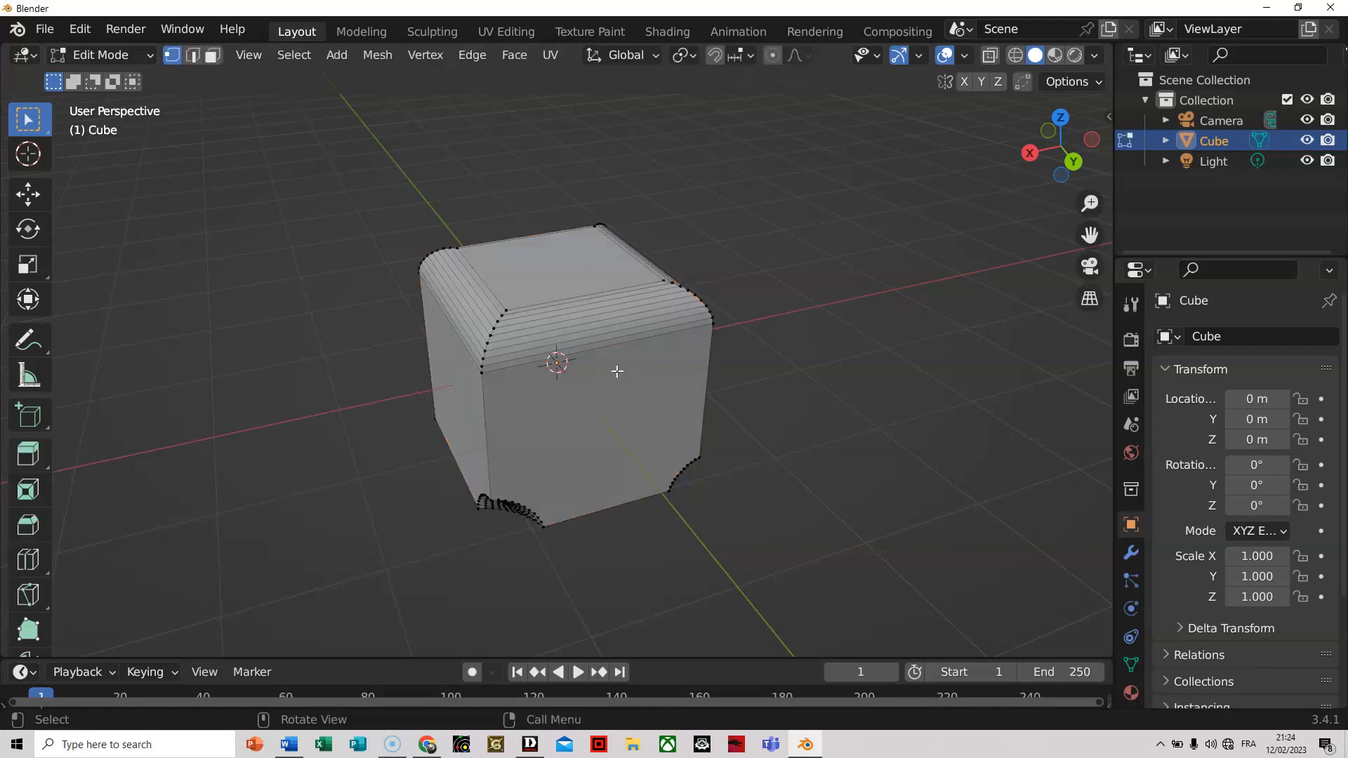
key(a)
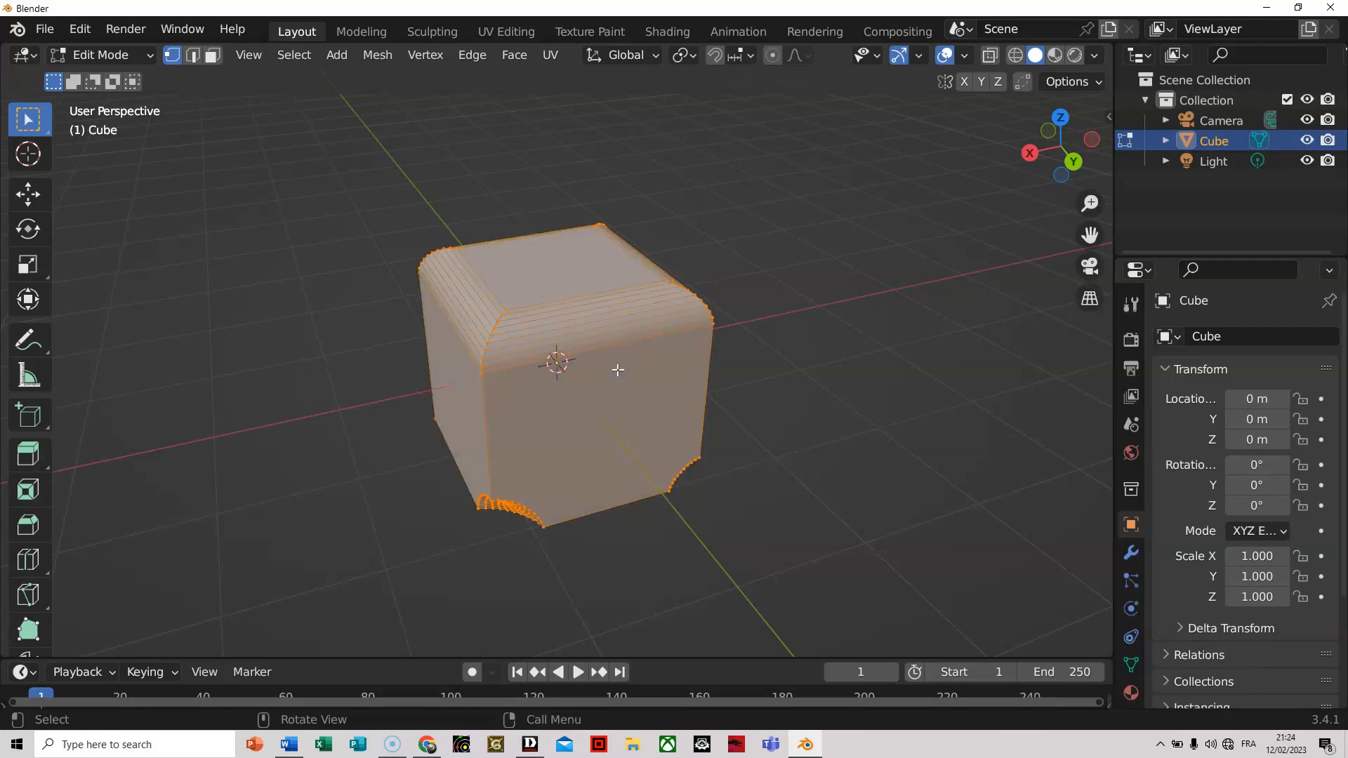
key(x)
click(600, 376)
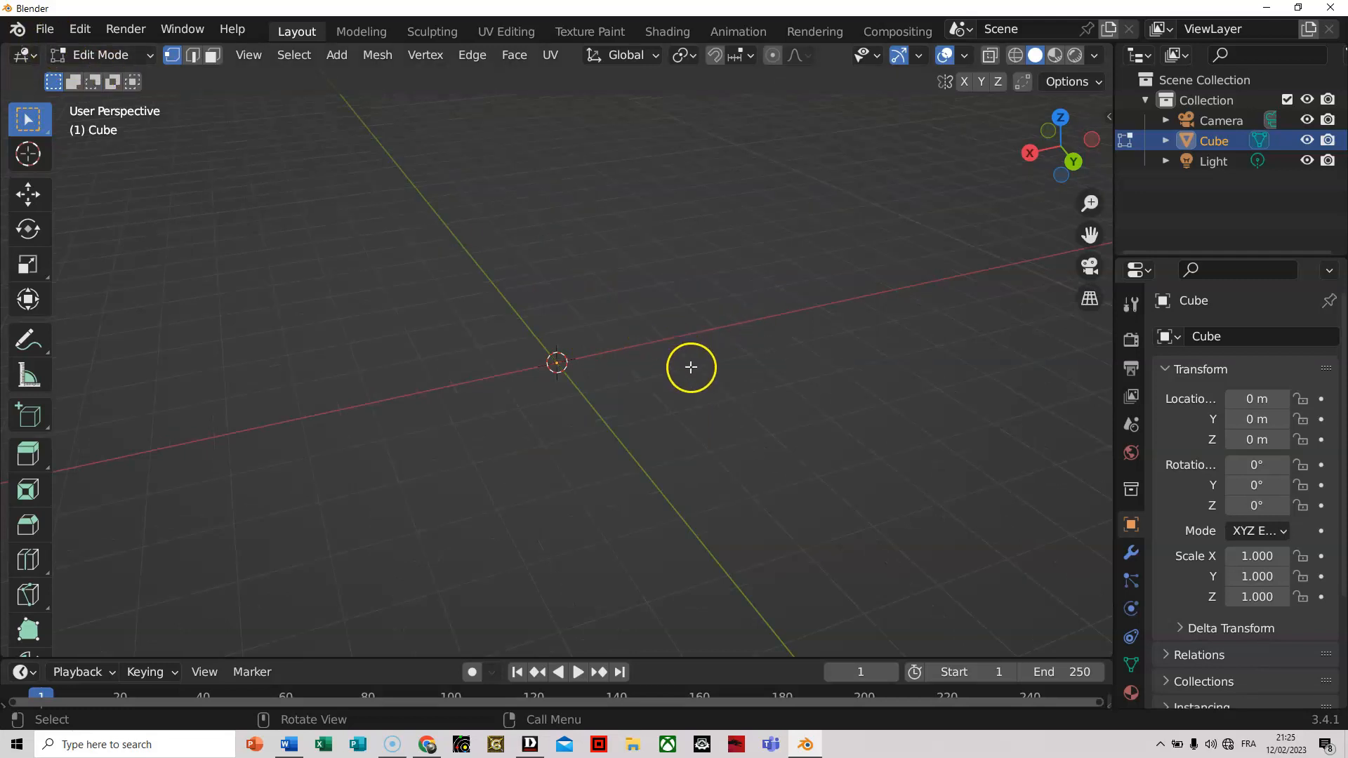
Return to Object Mode and start a new General file.
key(Tab)
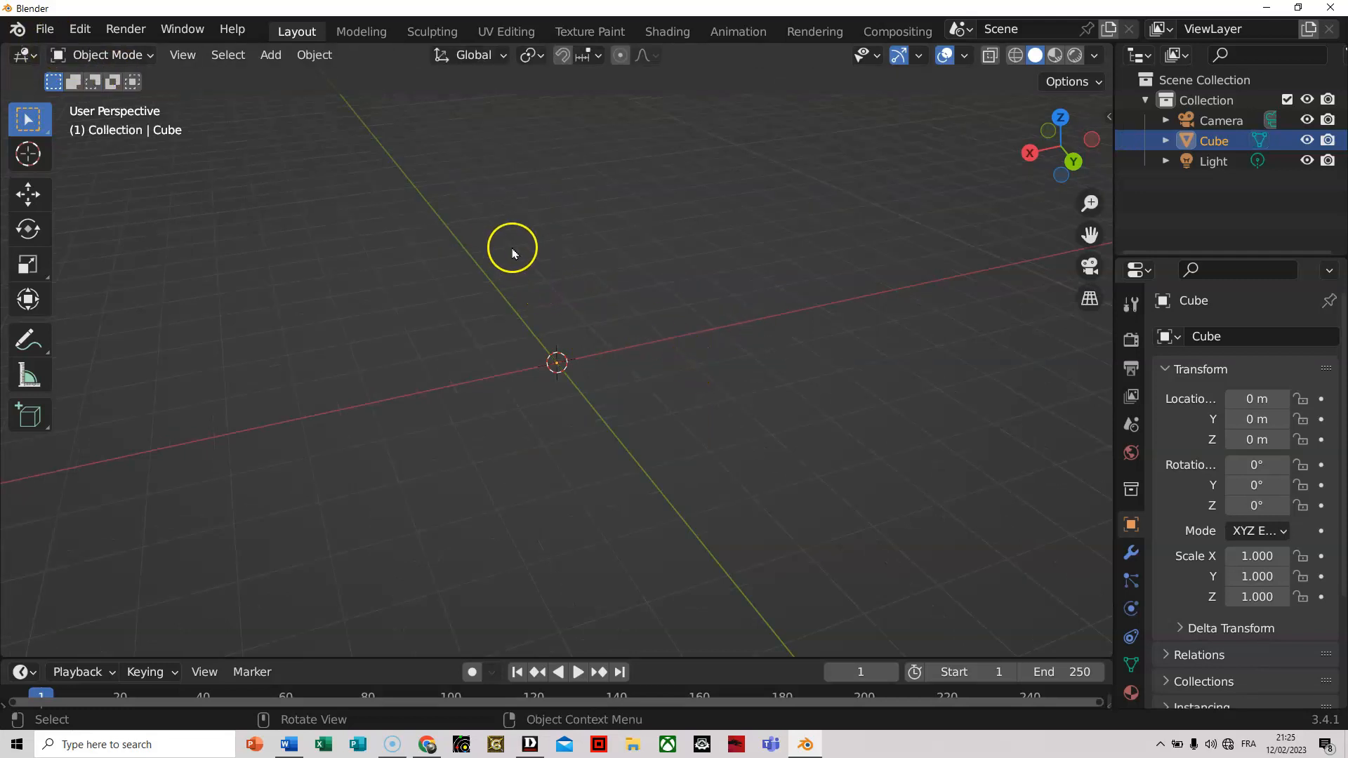
click(45, 29)
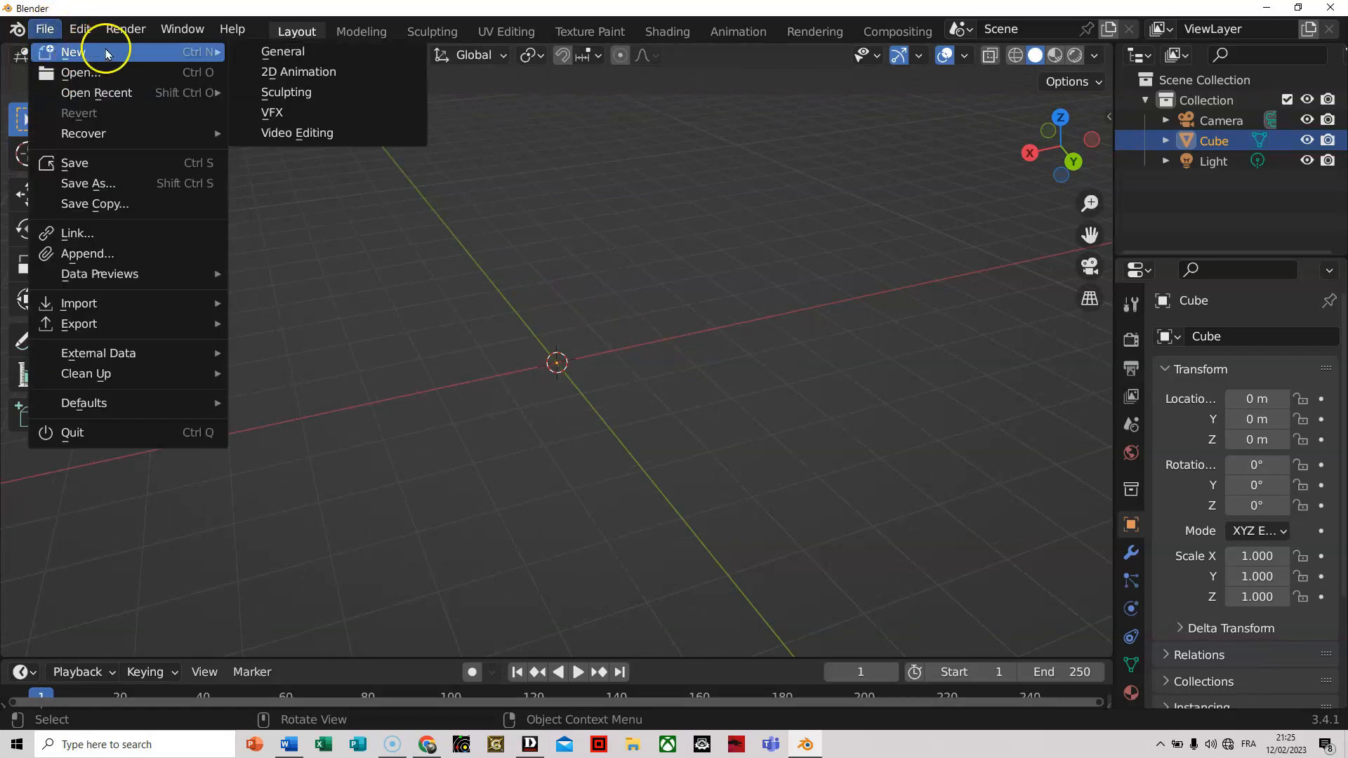
click(287, 51)
click(730, 403)
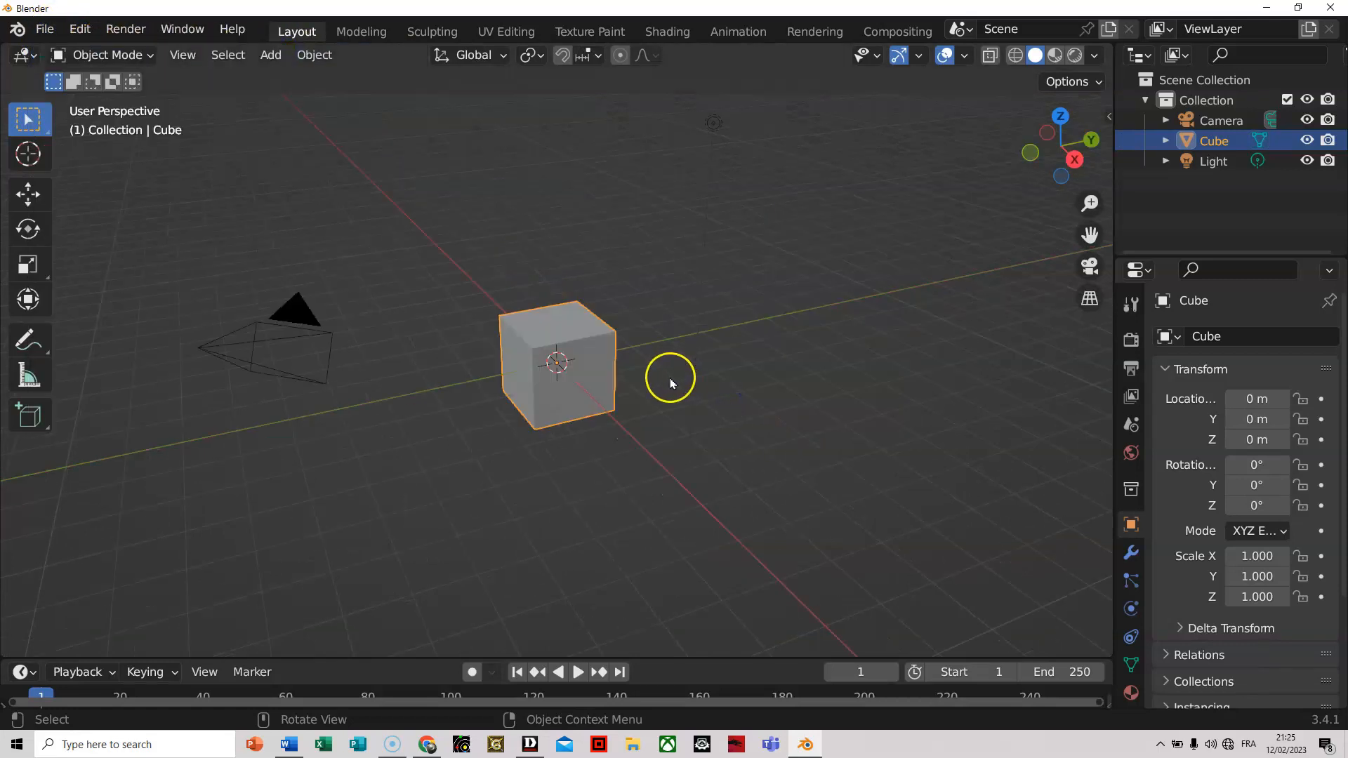
In Edit Mode, add one vertical loop cut through the middle of the cube, running along the Y direction across its top.
scroll(670, 383, up, 5)
scroll(711, 433, down, 3)
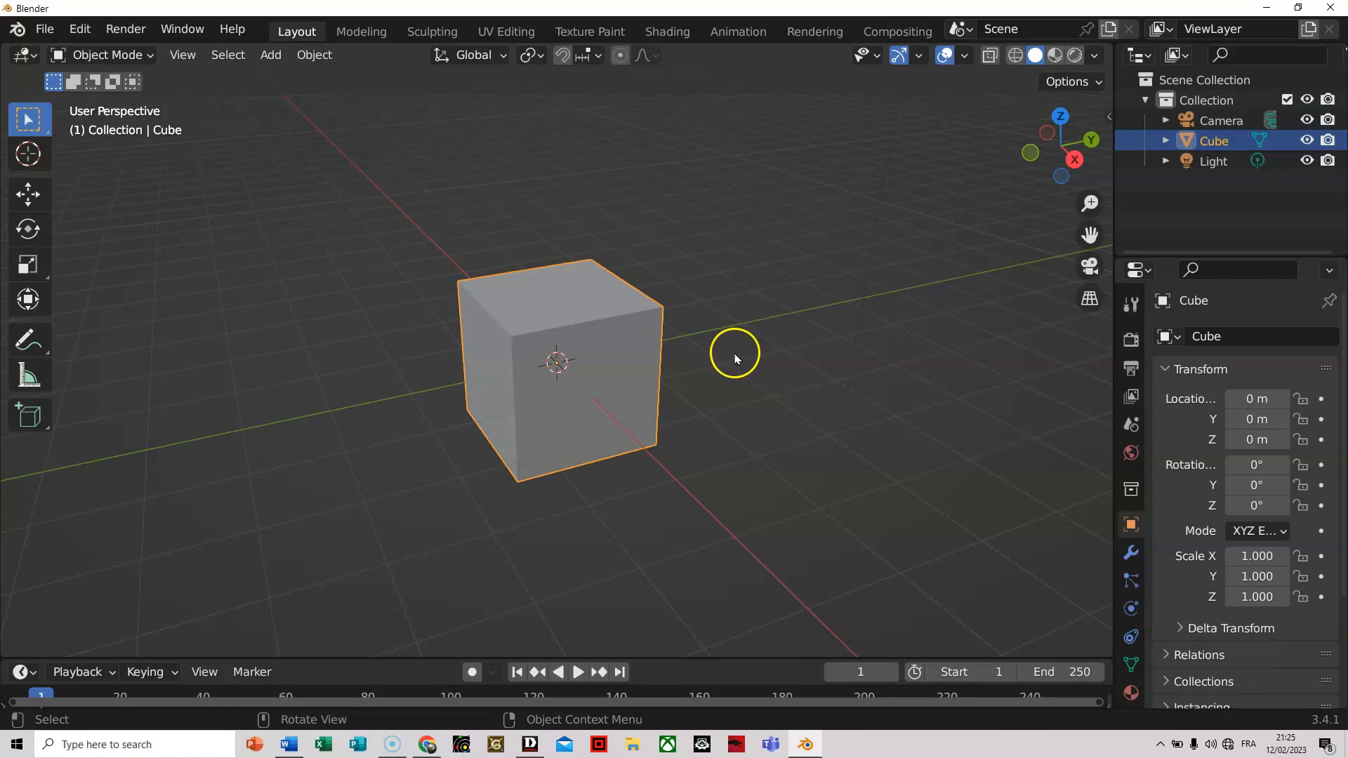
key(Tab)
click(318, 565)
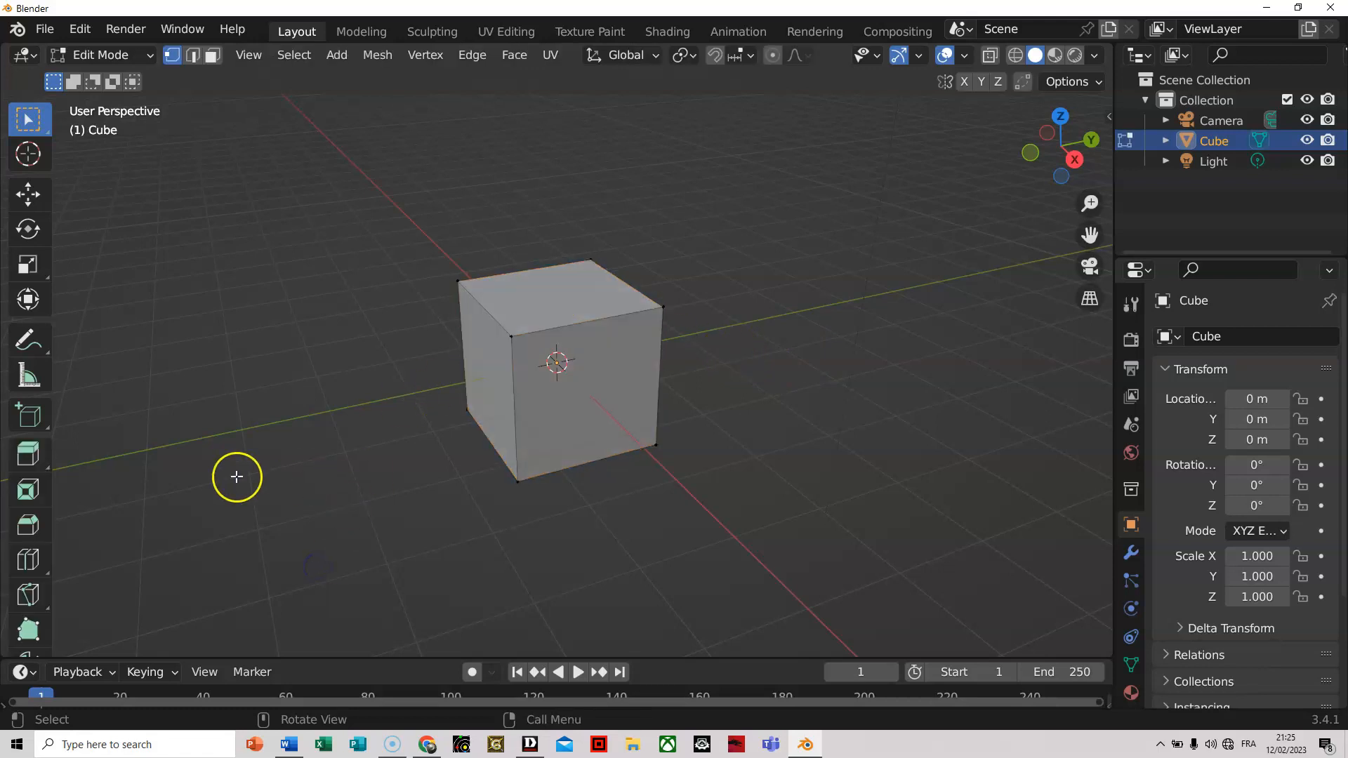
click(28, 560)
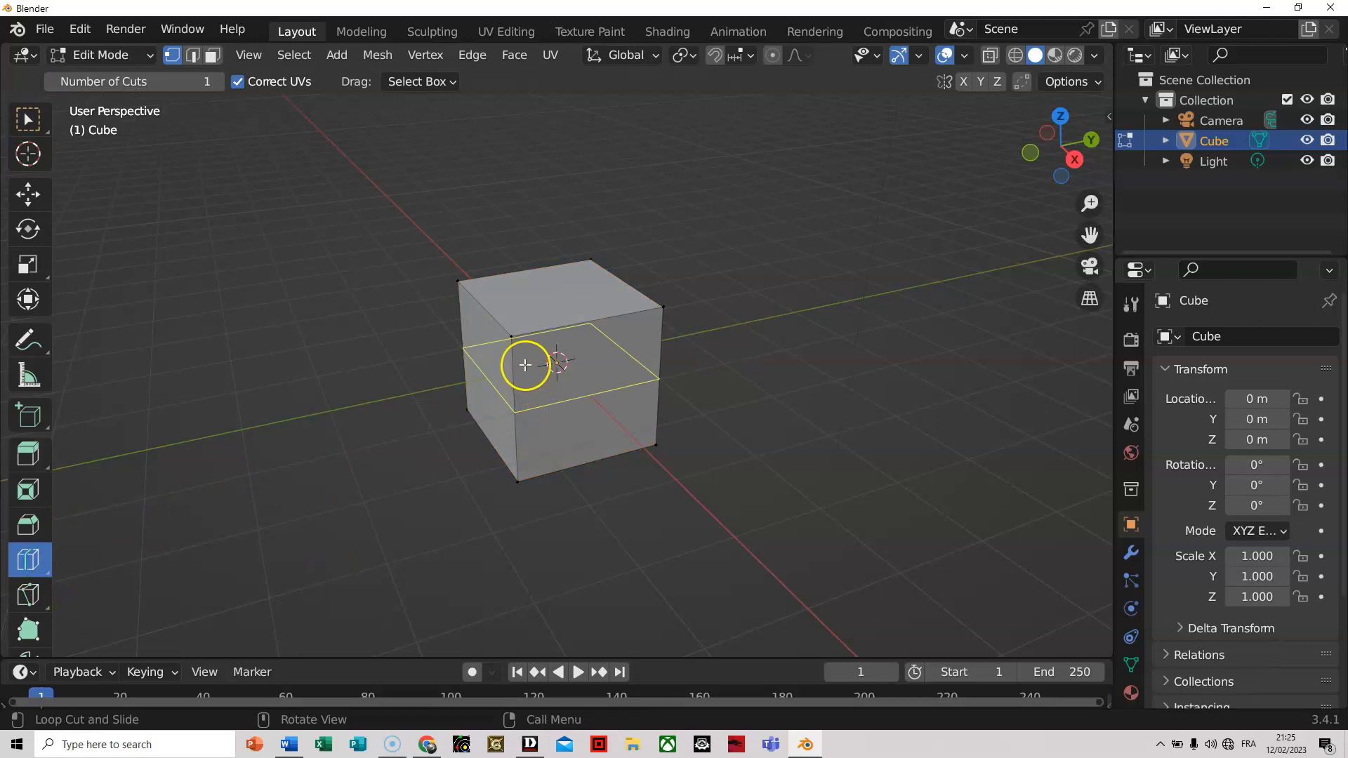
click(514, 323)
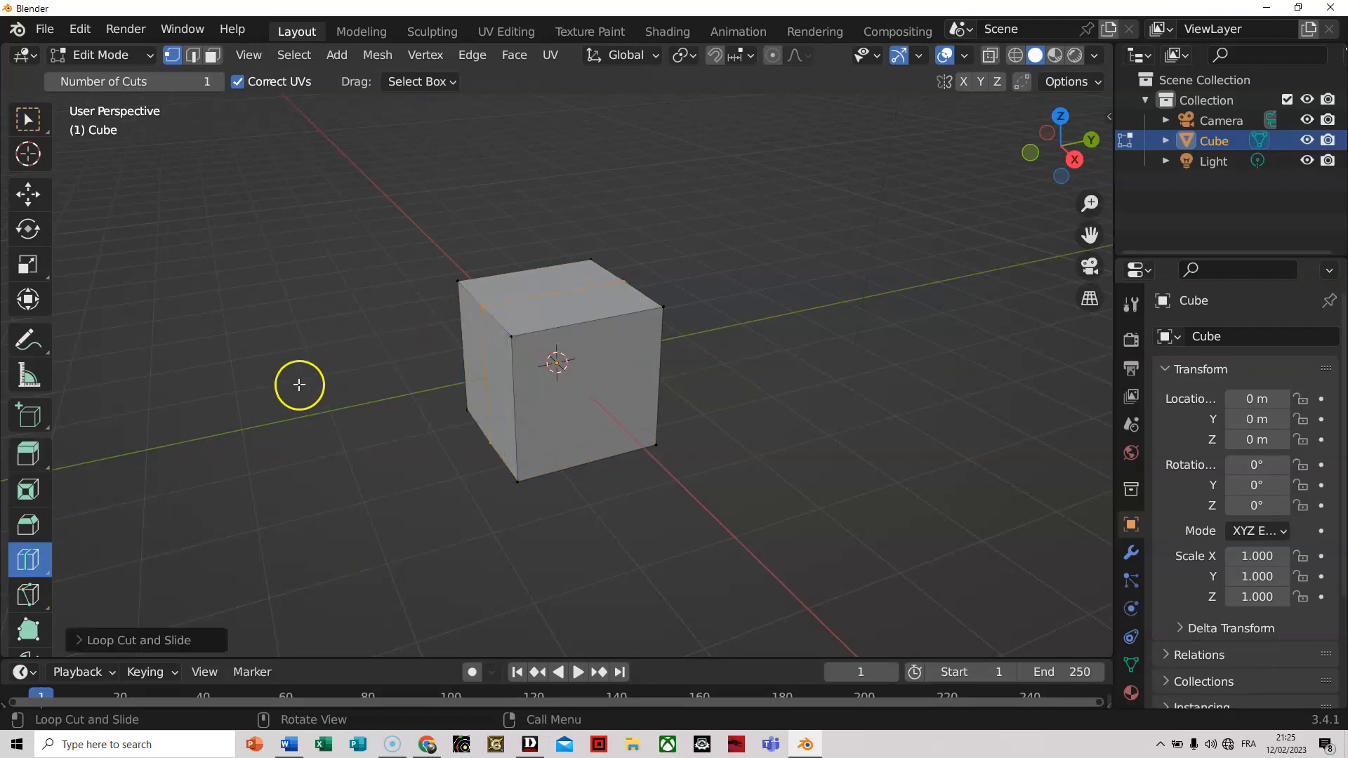
click(28, 120)
middle_drag(232, 409, 367, 490)
click(370, 485)
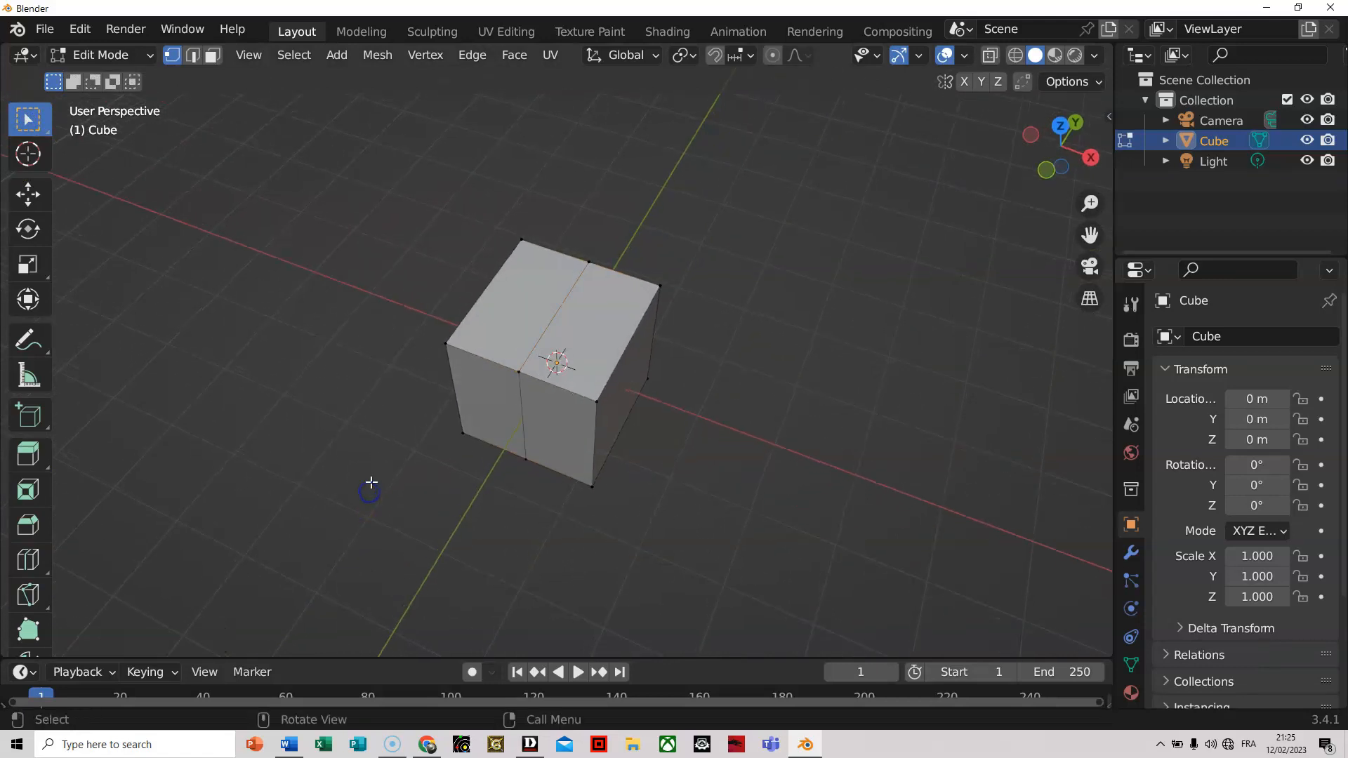
middle_drag(751, 533, 745, 486)
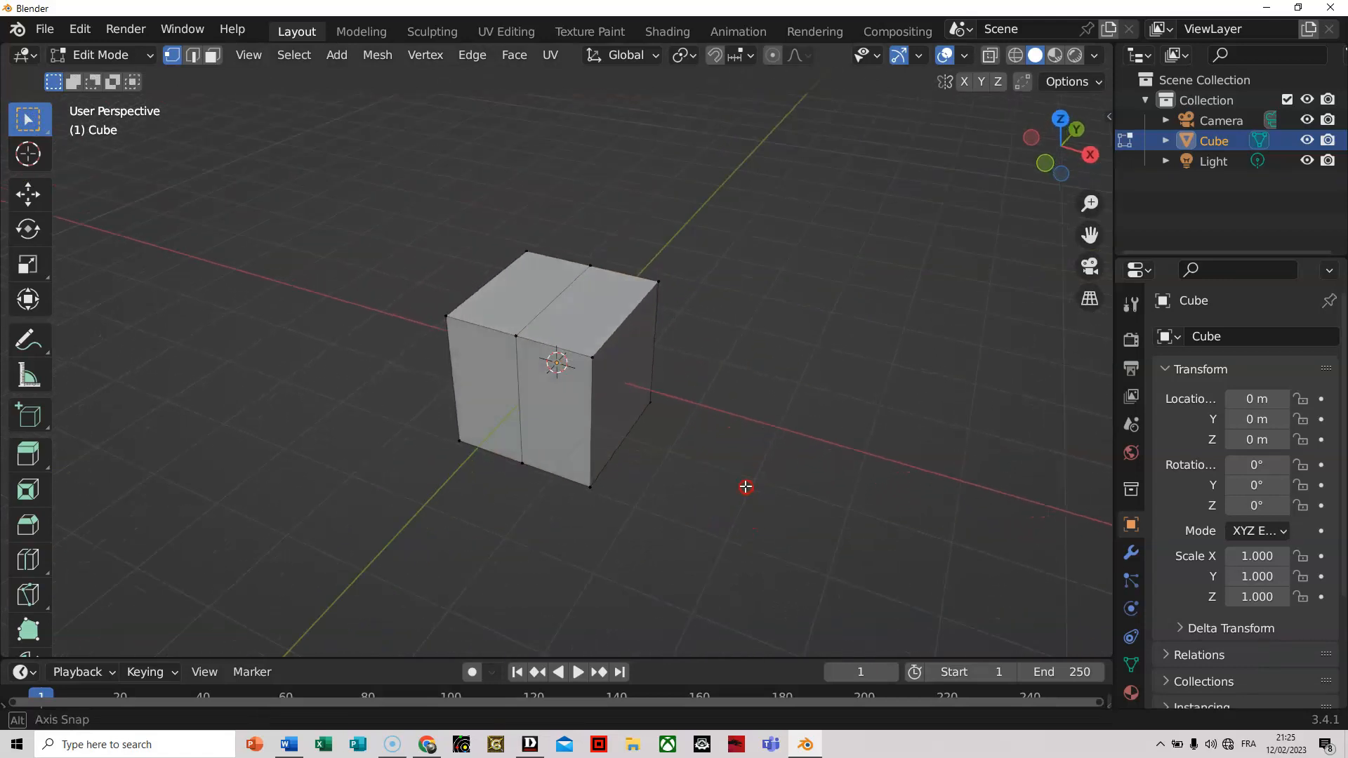
In edge selection mode, raise the middle edge of the cube's top face along Z to form a pitched roof ridge.
click(195, 56)
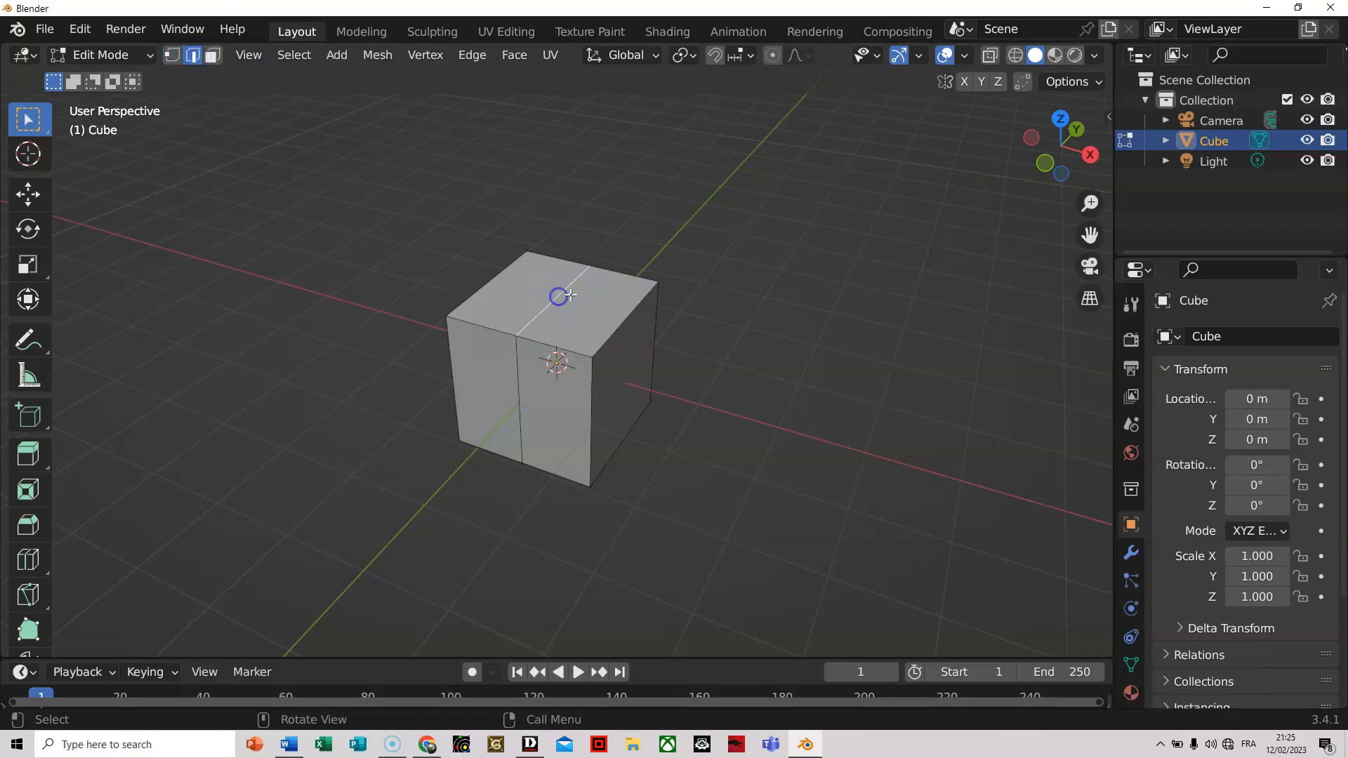
click(28, 194)
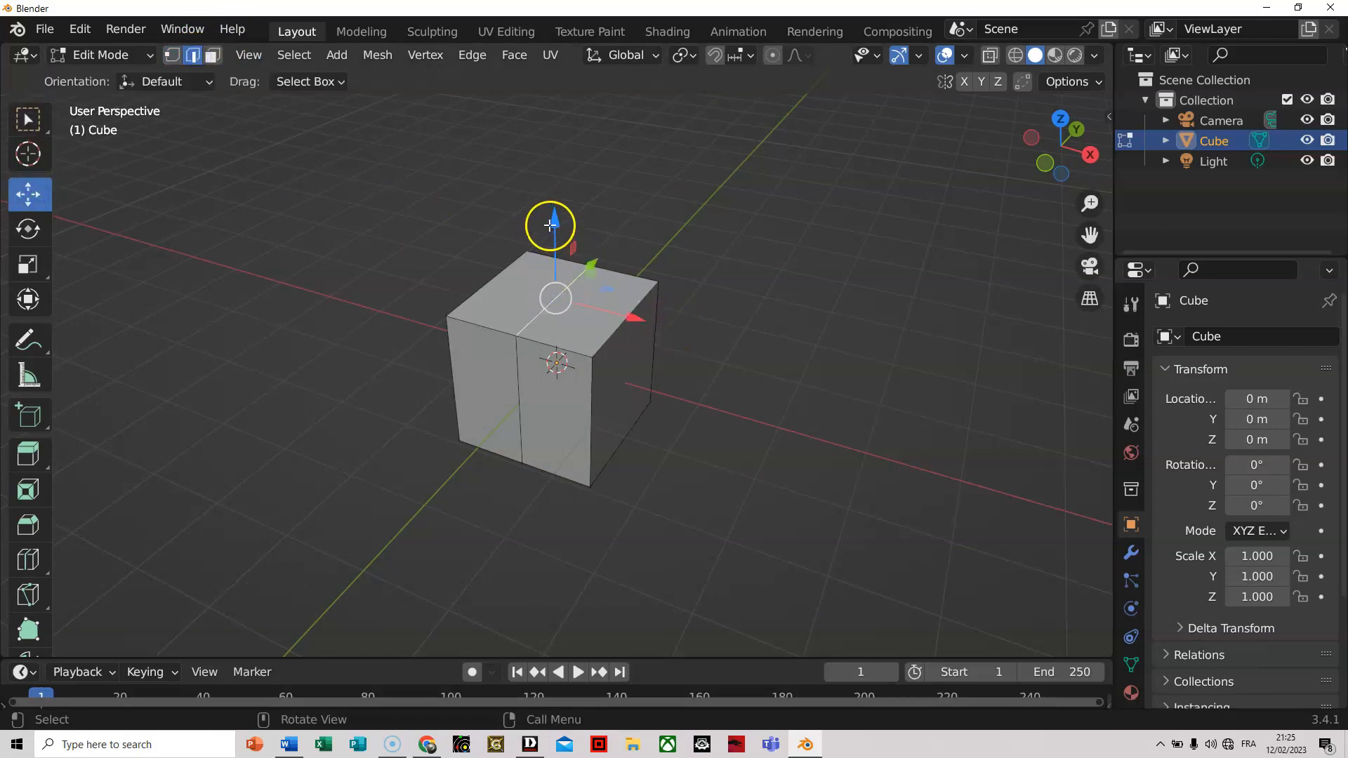
drag(553, 226, 553, 166)
mouse_move(744, 534)
middle_down()
mouse_move(760, 519)
mouse_move(514, 514)
mouse_move(734, 508)
mouse_move(668, 545)
mouse_move(803, 548)
mouse_move(802, 576)
mouse_move(580, 545)
mouse_move(737, 544)
middle_up()
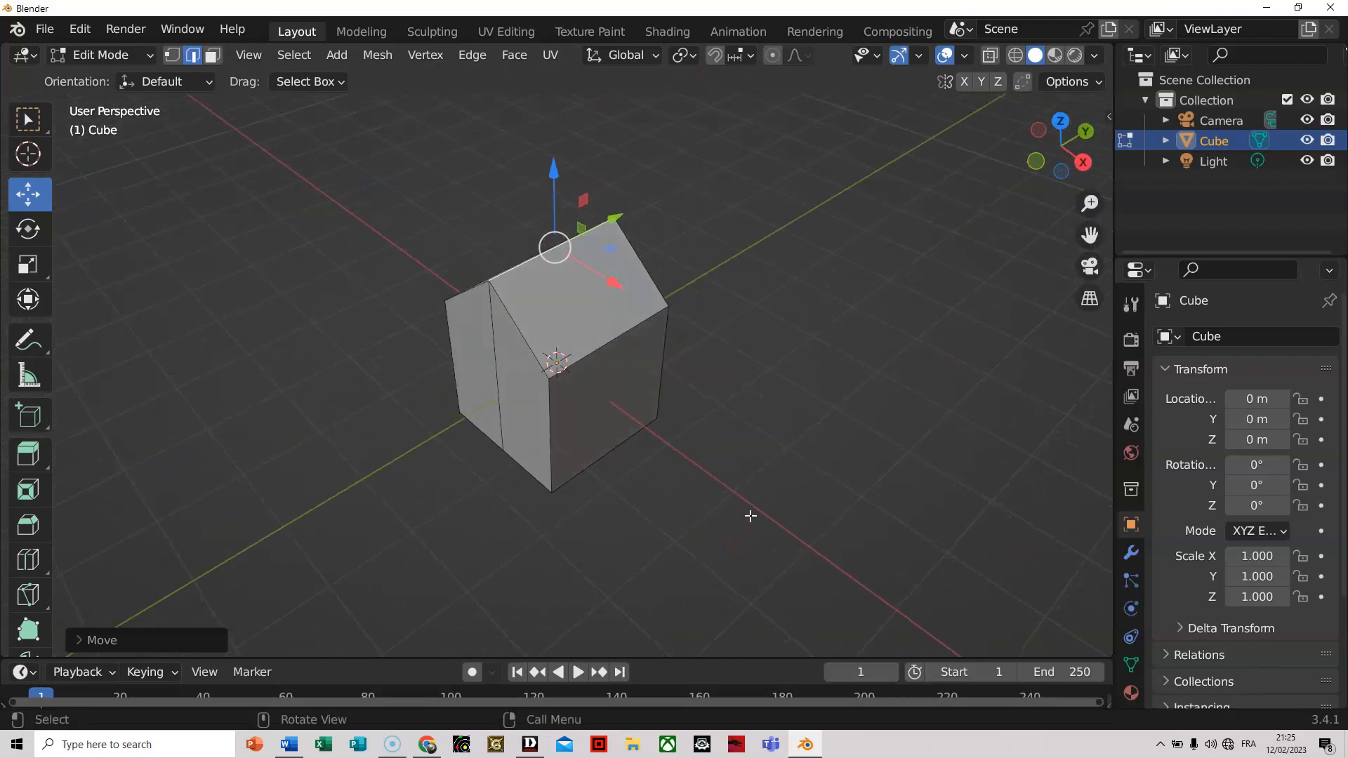
In Object Mode, scale the house along Y to about 1.214 and along Z to about 1.180.
key(Tab)
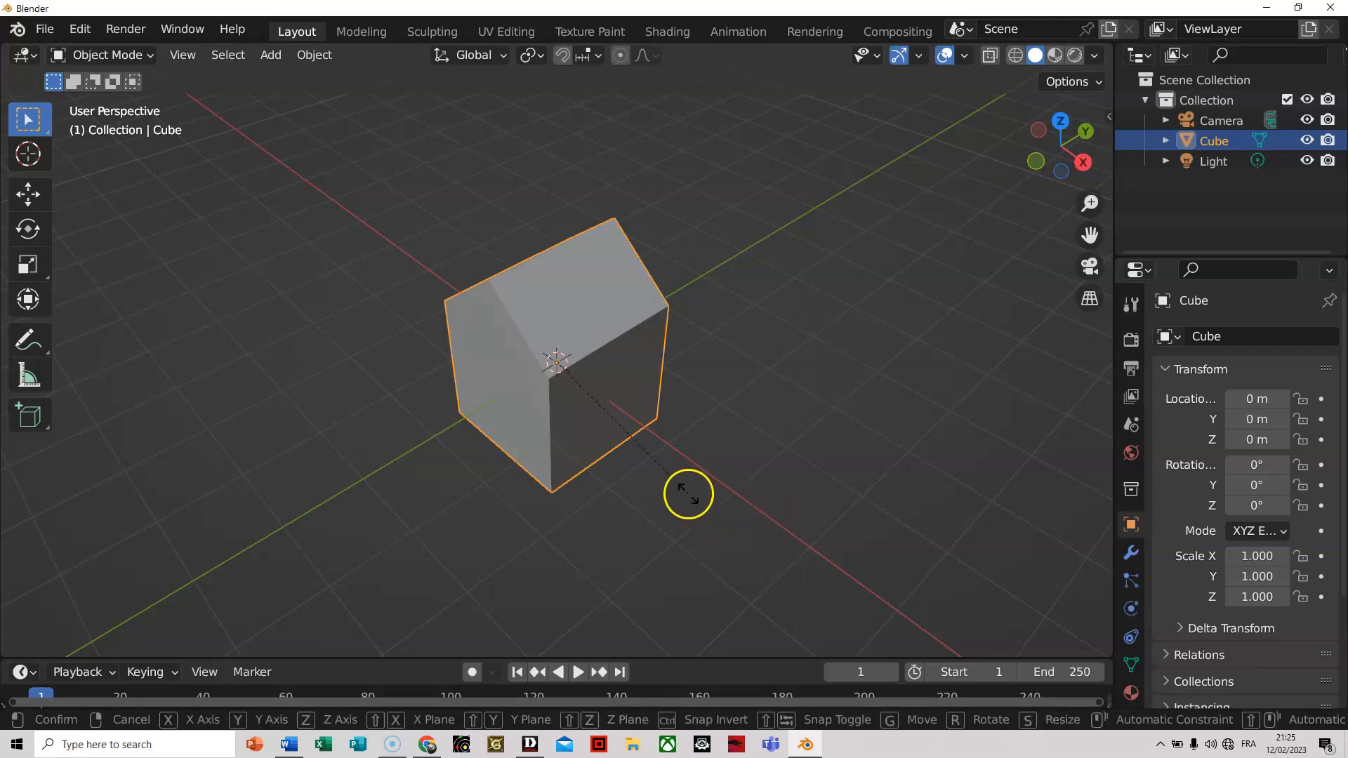
key(s)
key(y)
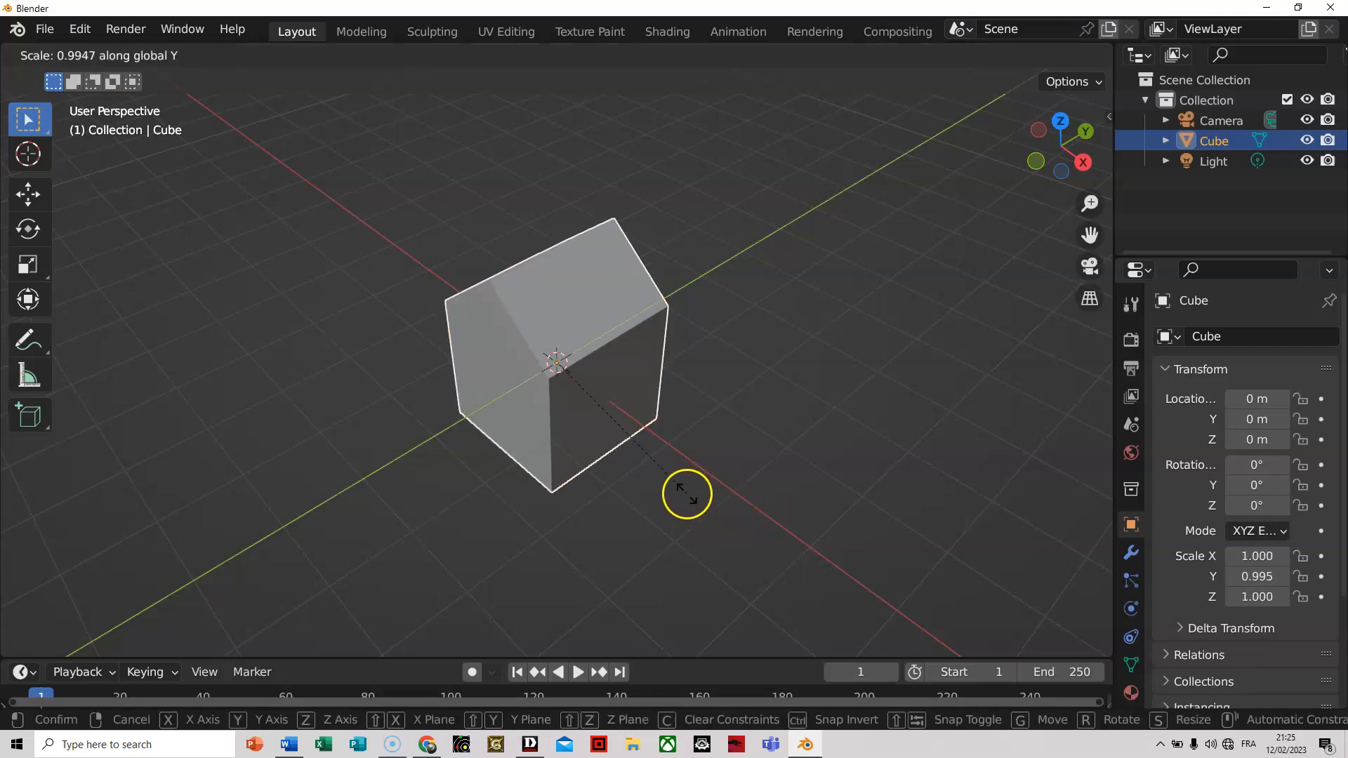
click(758, 467)
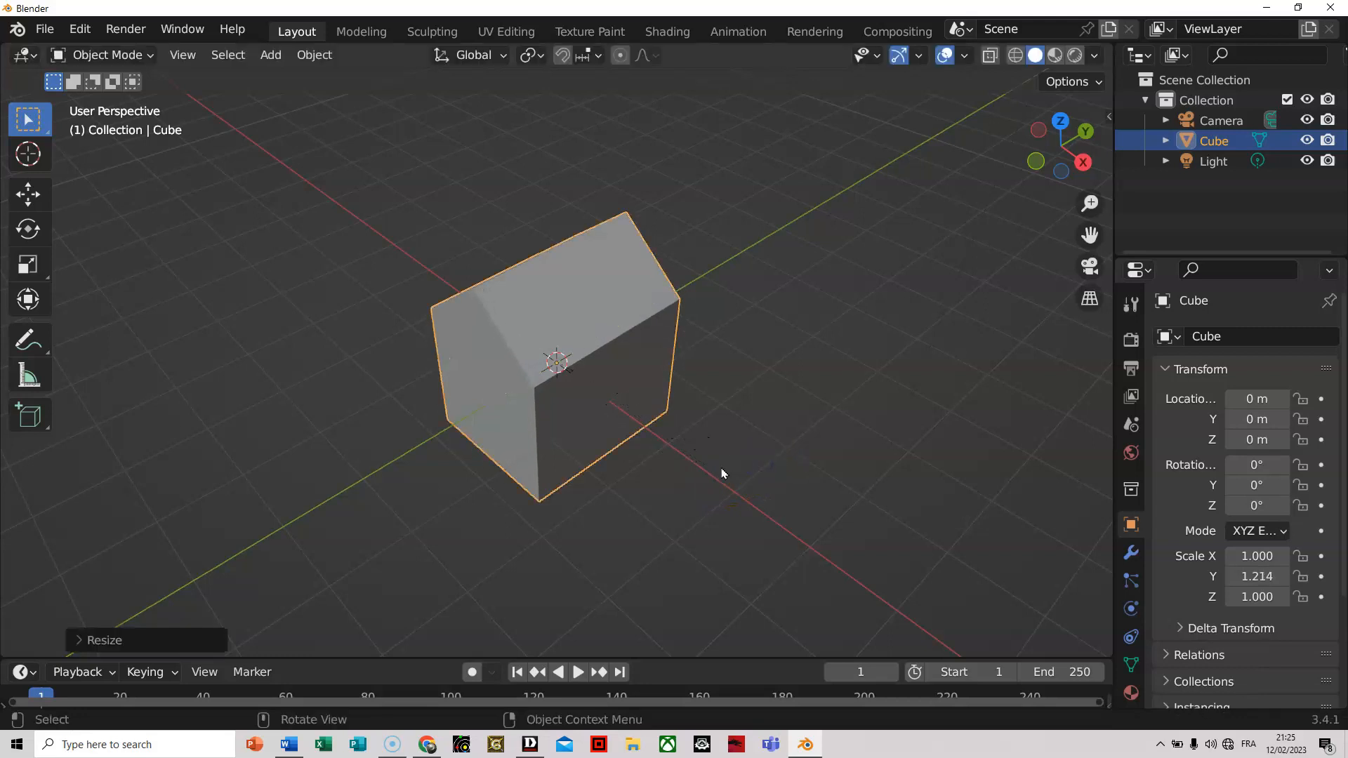
key(s)
key(z)
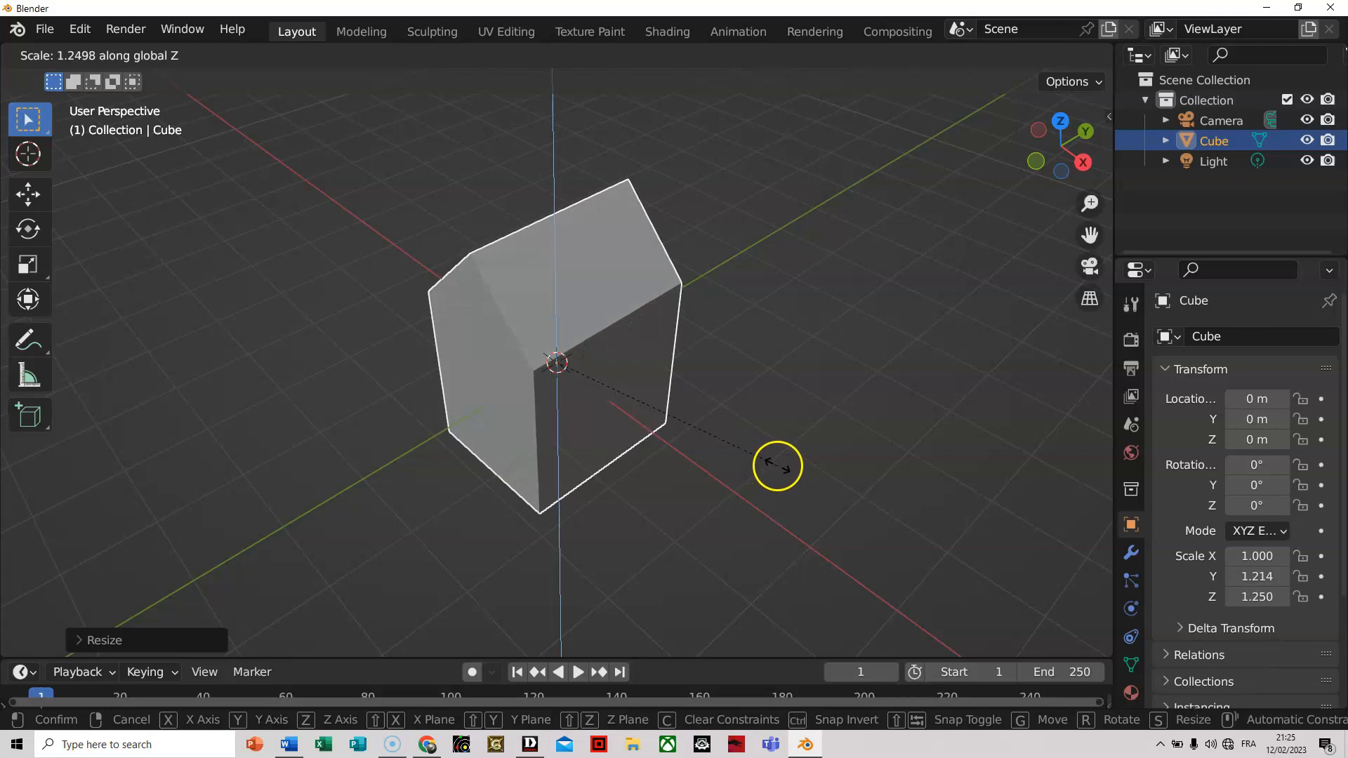
click(762, 463)
Move the house up to a Z location of about 1.986 m and reduce its Z scale to about 1.070.
click(32, 195)
drag(568, 276, 576, 172)
middle_drag(779, 379, 746, 344)
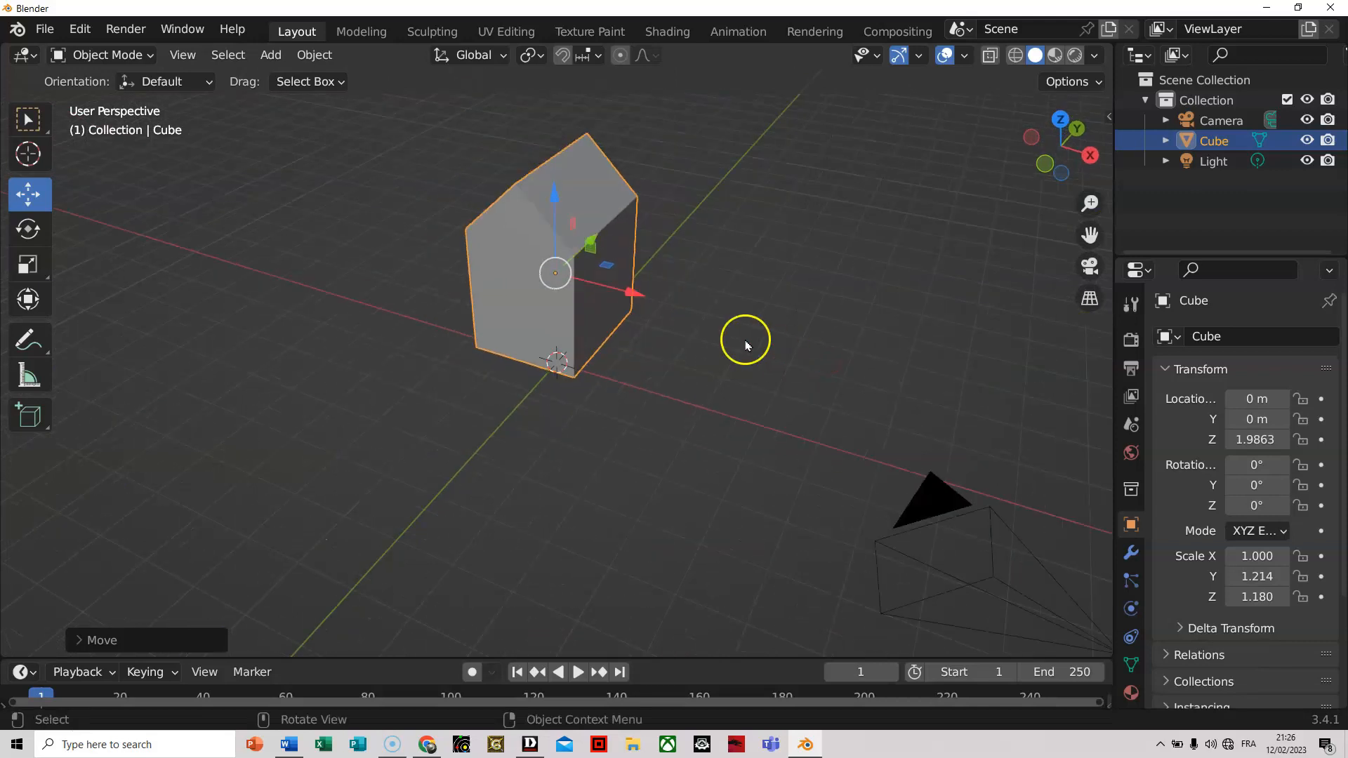
key(s)
key(z)
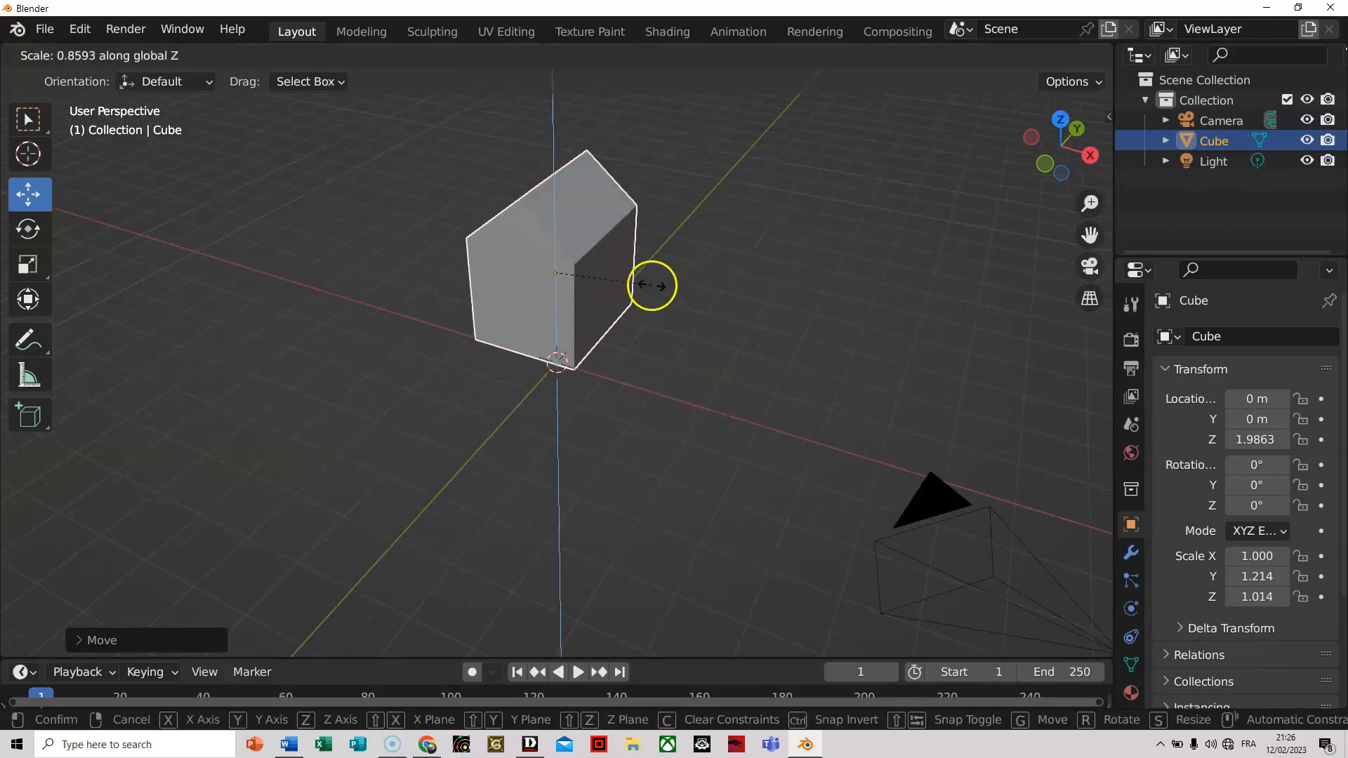
click(631, 292)
middle_drag(705, 372, 669, 368)
scroll(672, 336, up, 3)
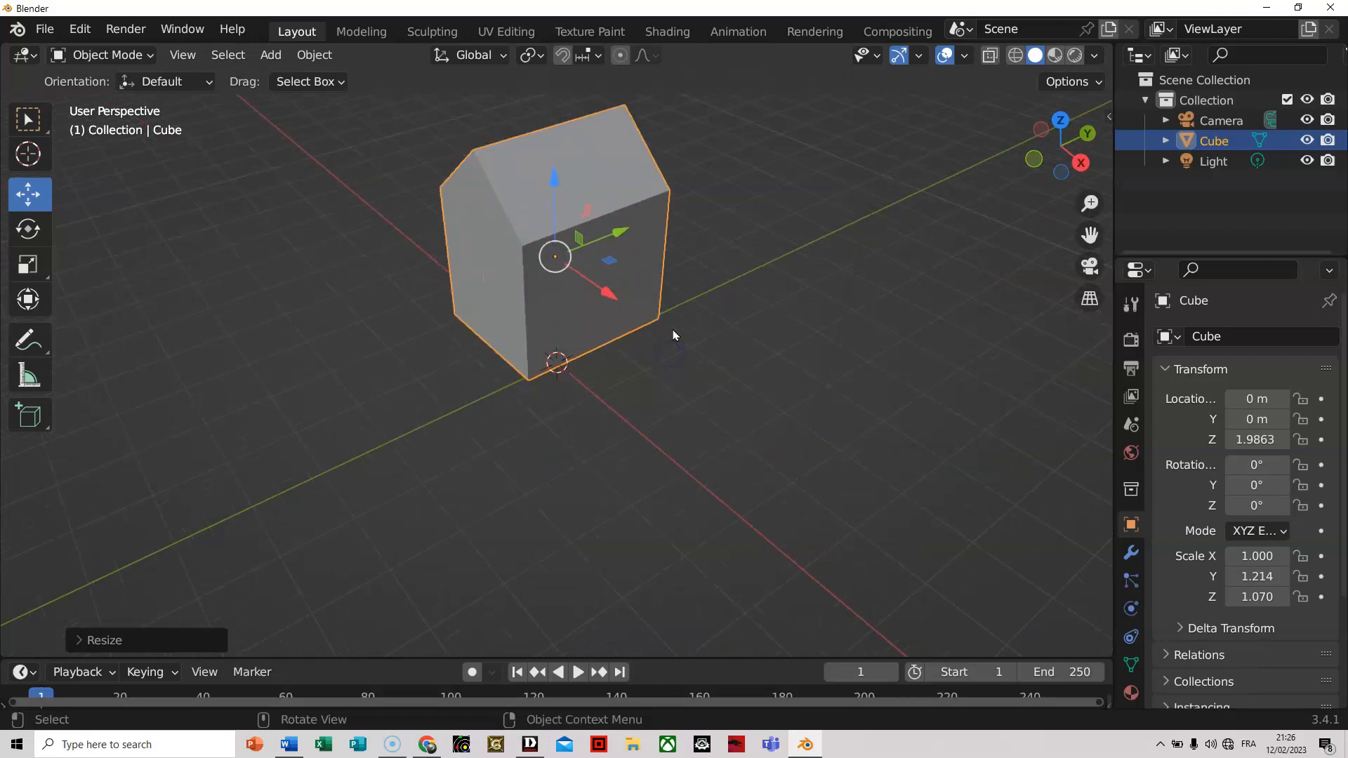
Lengthen the house to a Y scale of about 1.386 and widen it to an X scale of about 1.062.
click(659, 375)
click(599, 216)
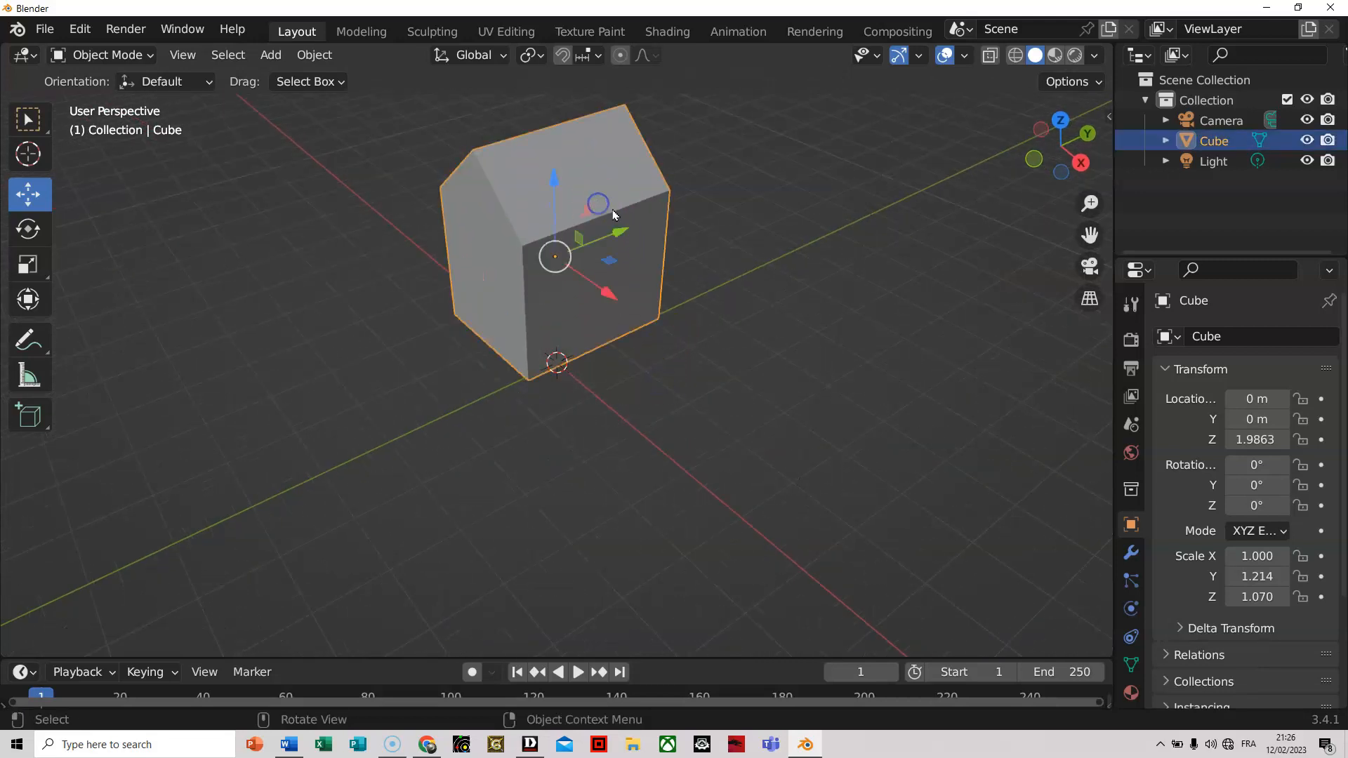
key(s)
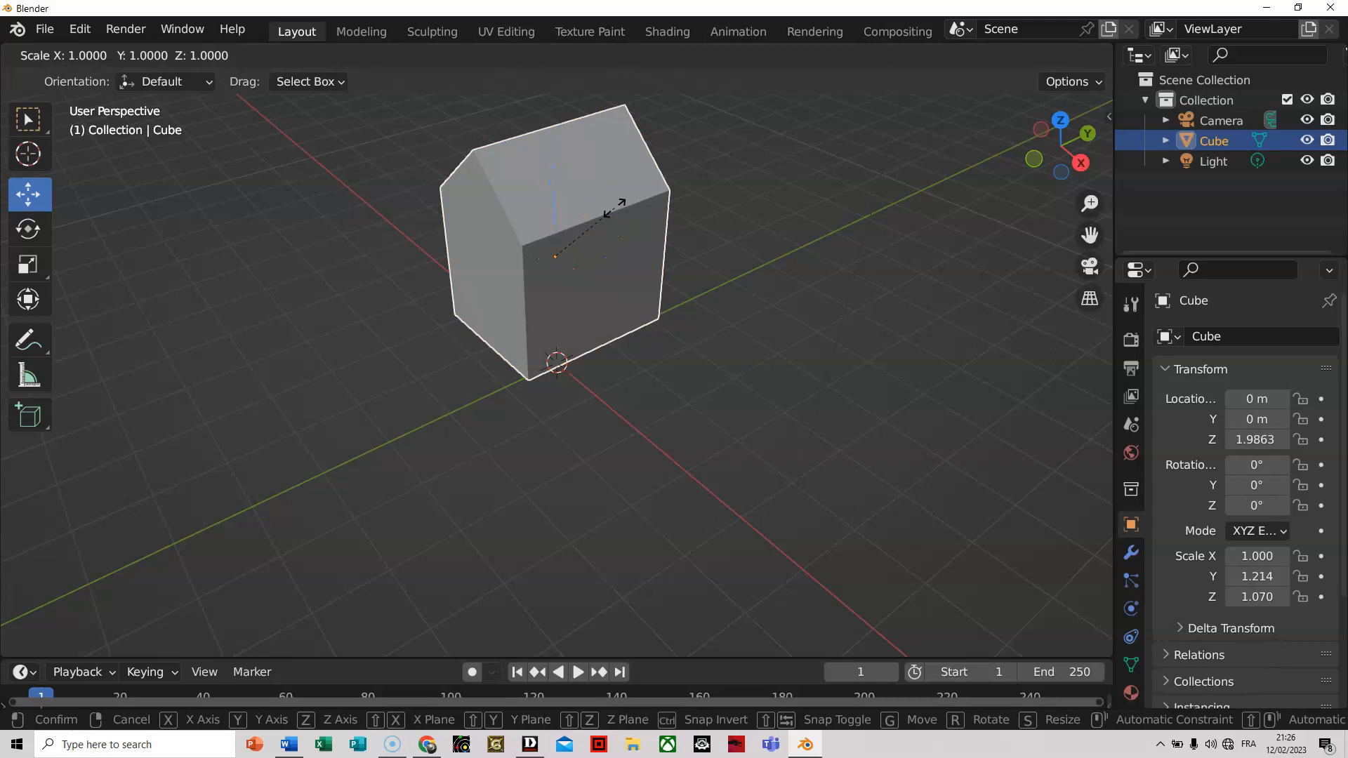
key(y)
click(653, 221)
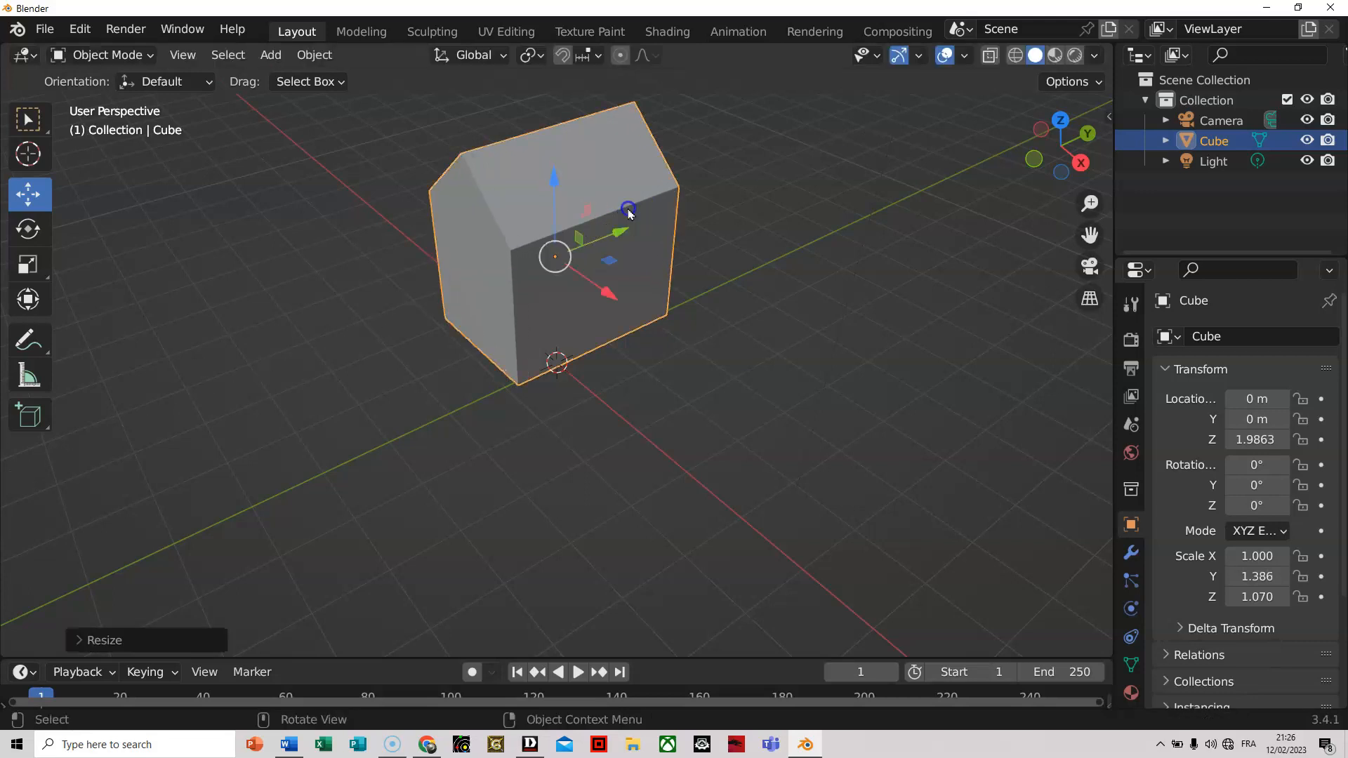
middle_drag(766, 343, 833, 361)
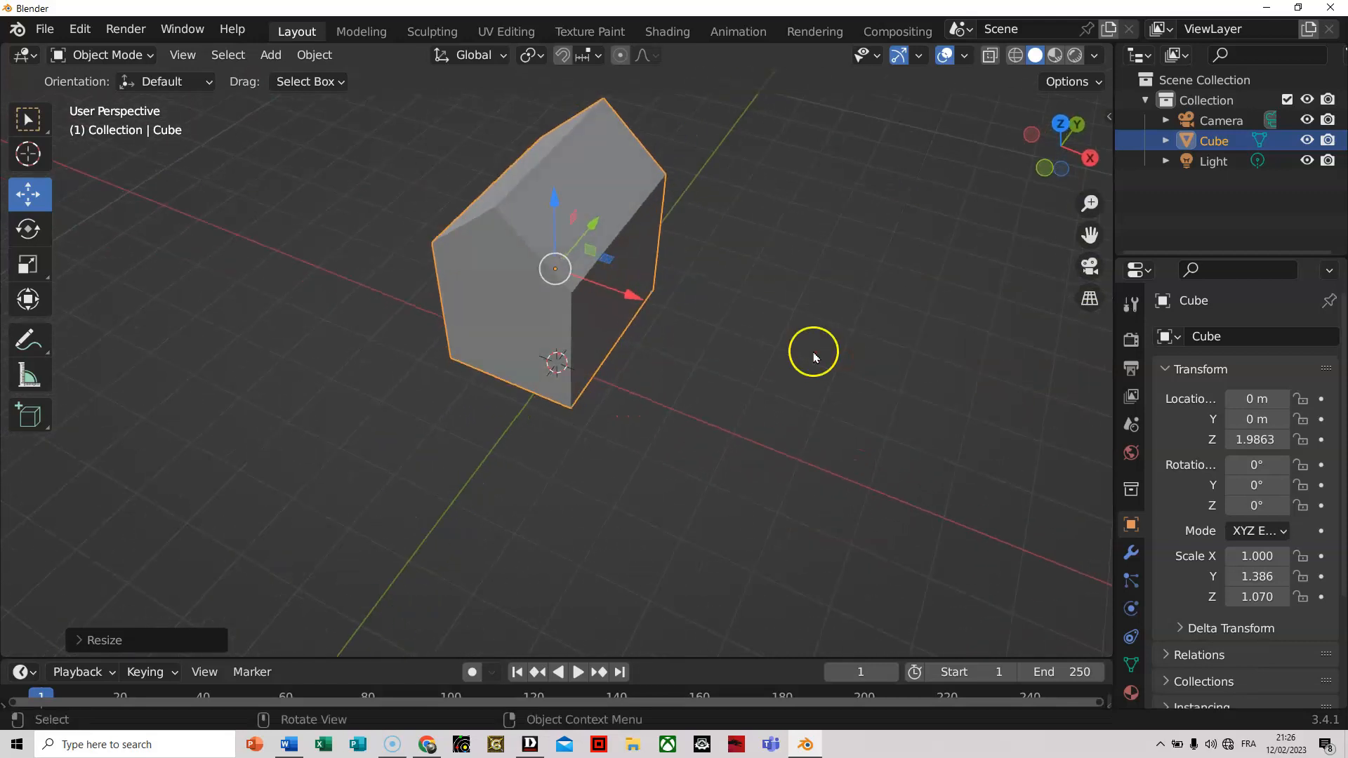
key(s)
key(x)
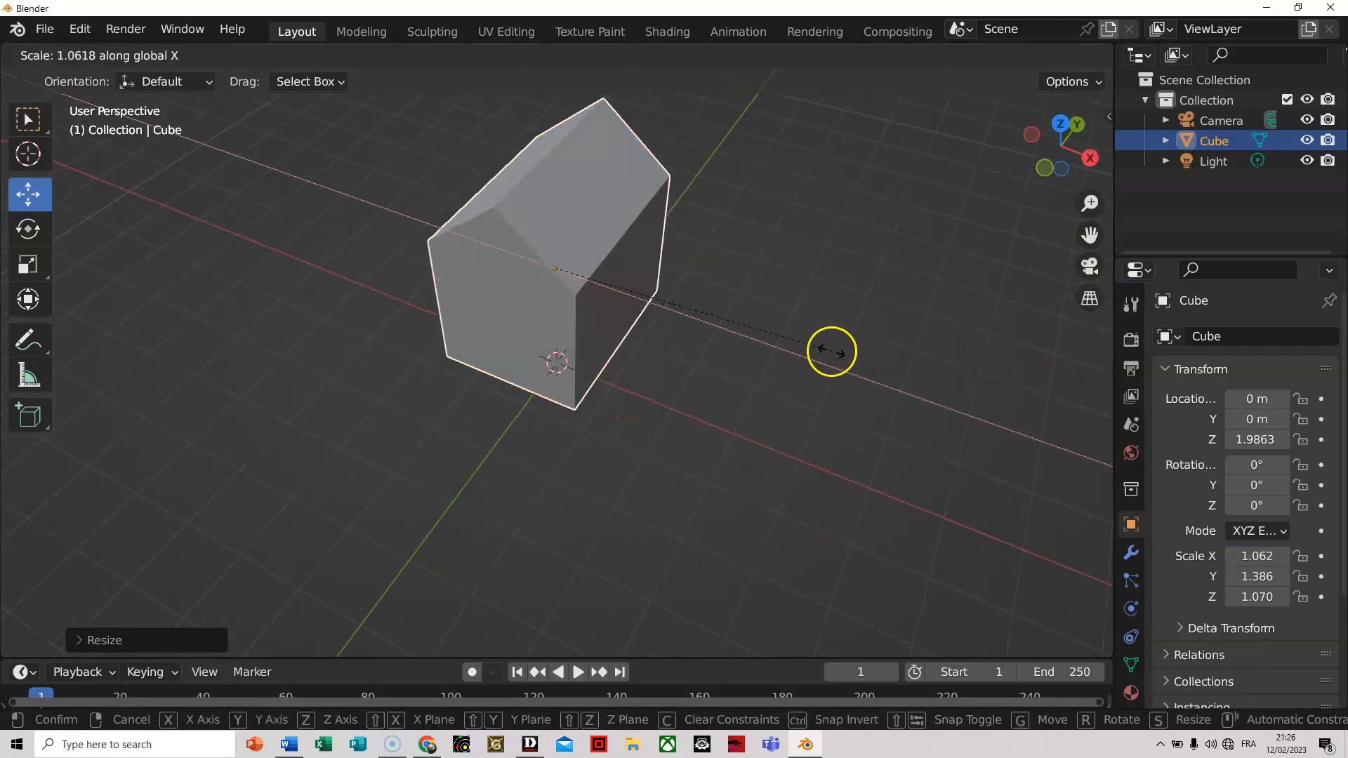
click(831, 351)
Shorten the house to a Y scale of about 1.325 and deselect it.
middle_drag(788, 439, 627, 420)
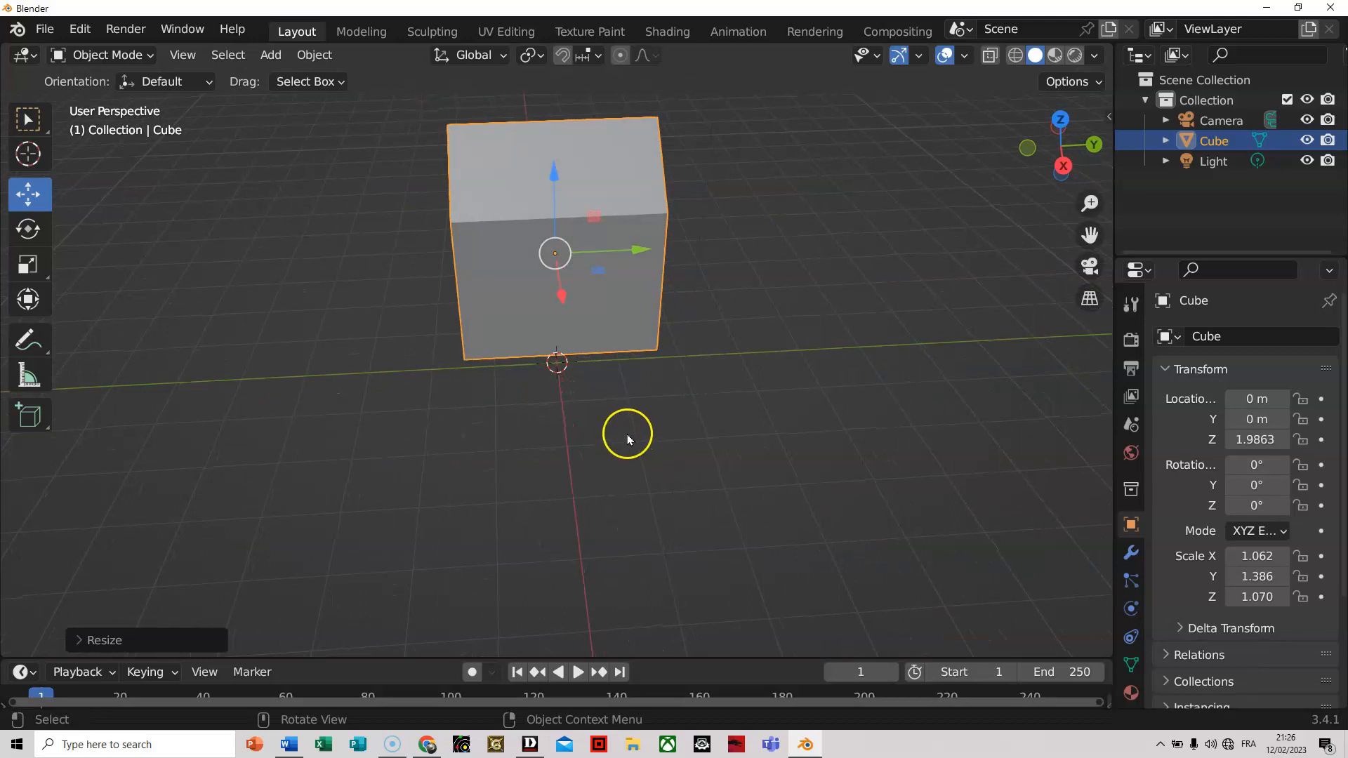
key(s)
key(y)
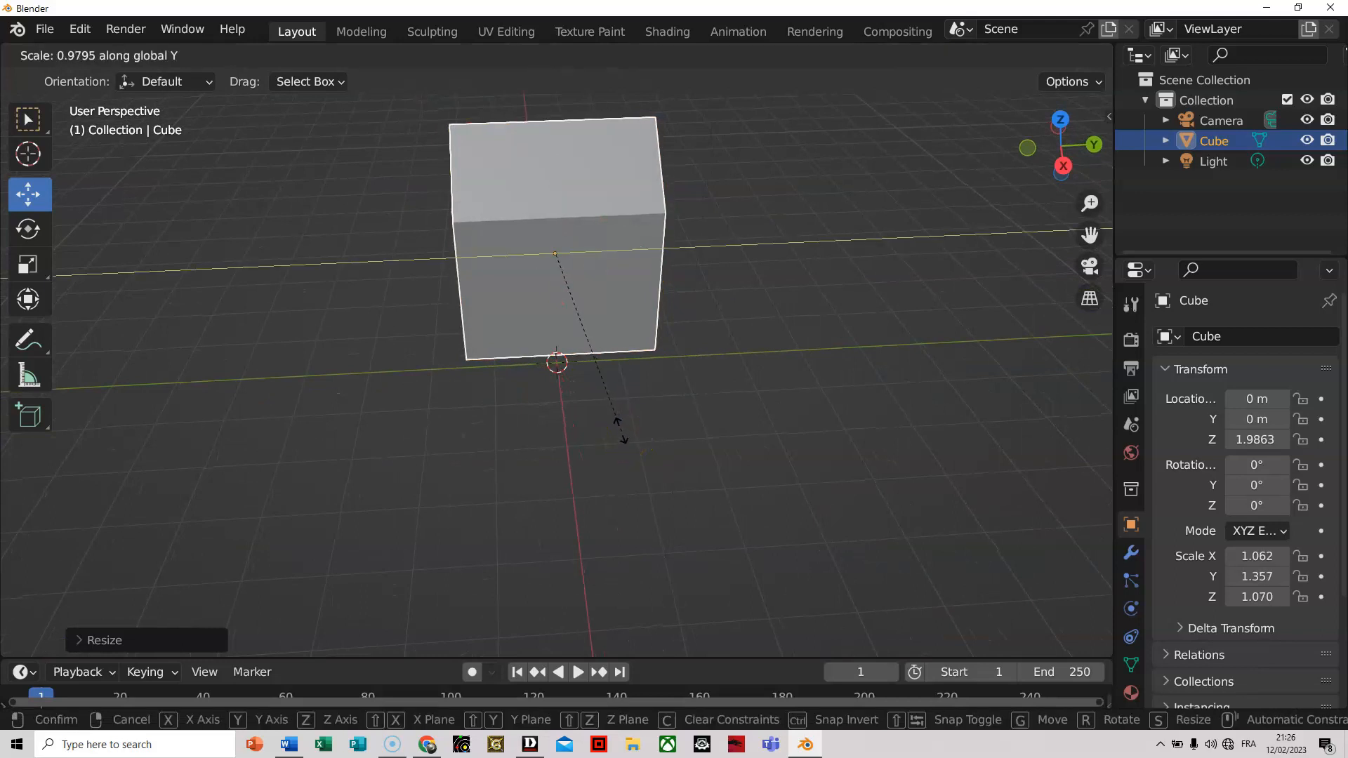
click(616, 428)
middle_drag(592, 522, 710, 515)
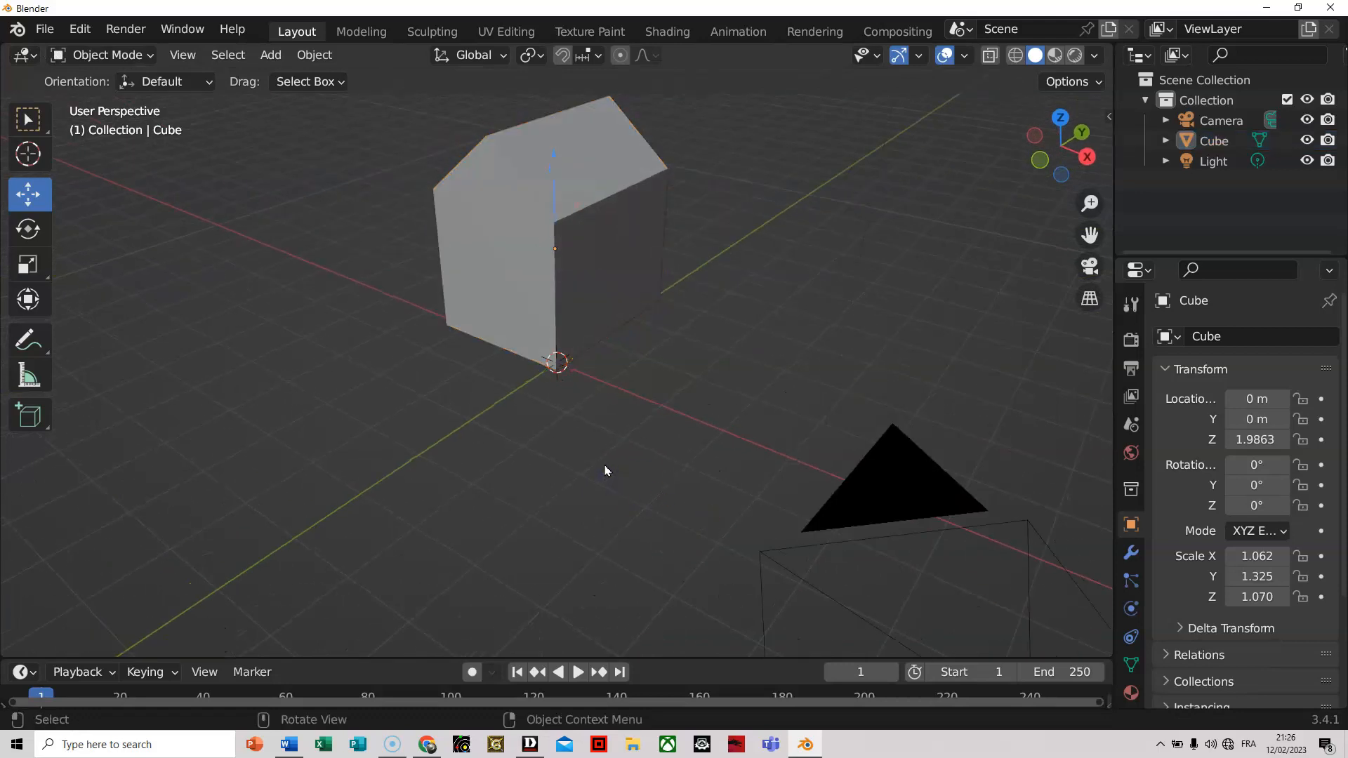
key(Tab)
scroll(713, 283, up, 1)
scroll(723, 301, down, 2)
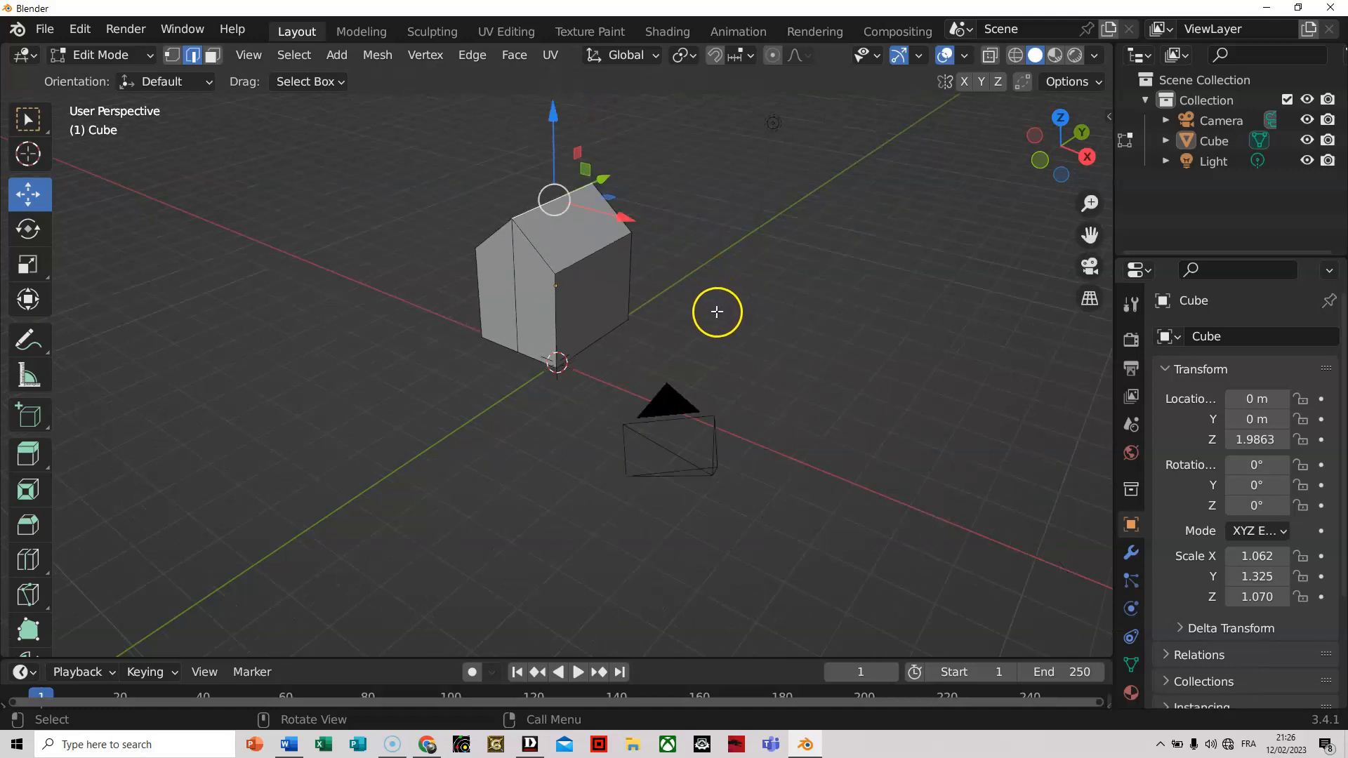
key(Tab)
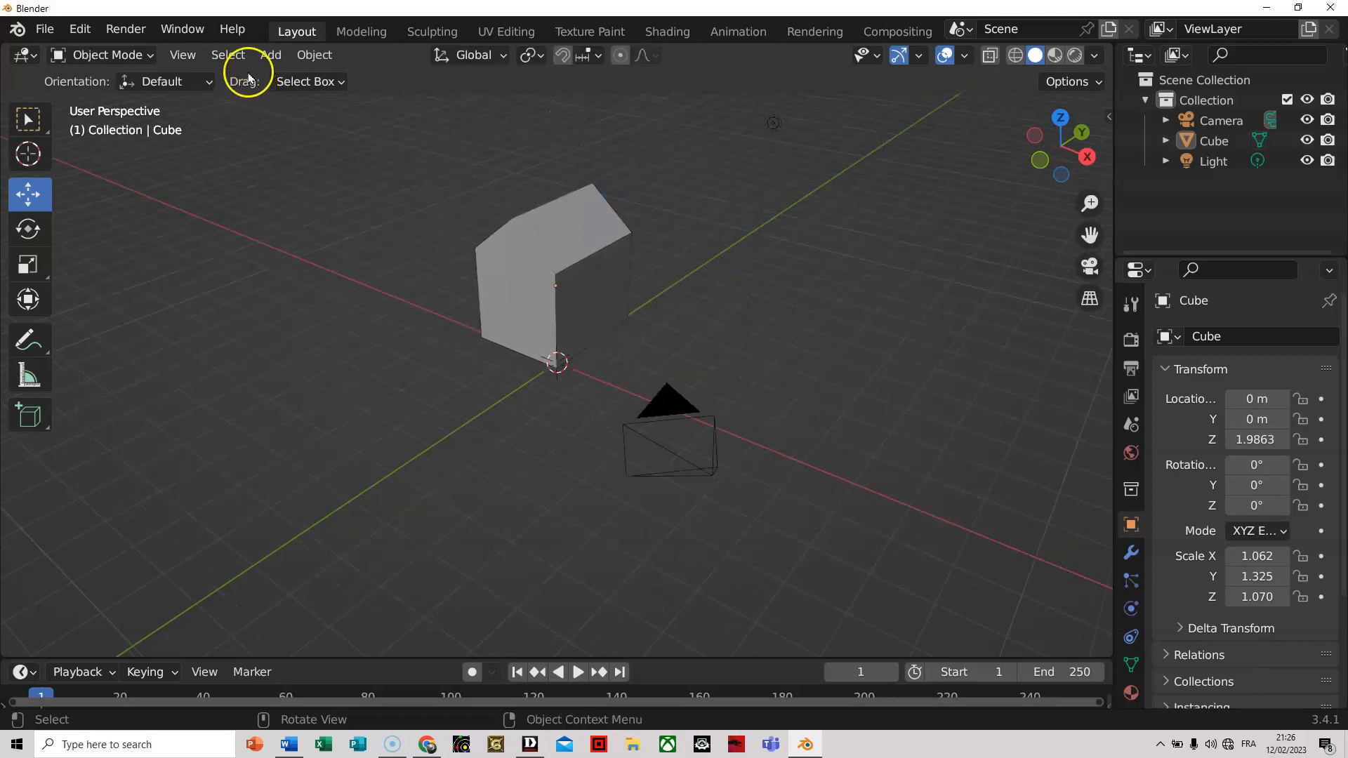
Add a new mesh cube for the chimney and move it out of the house to about Y -3.17 m.
click(270, 55)
mouse_move(316, 81)
click(467, 98)
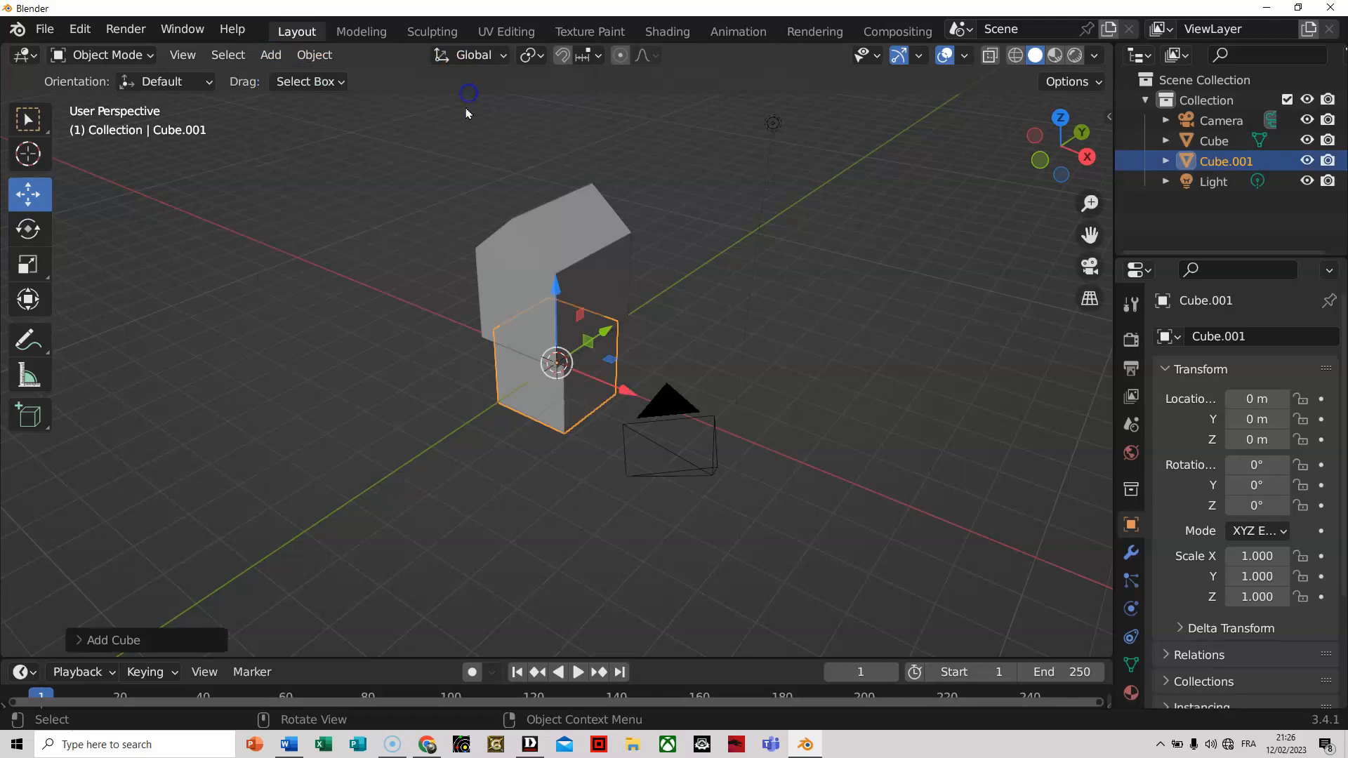
drag(620, 356, 541, 414)
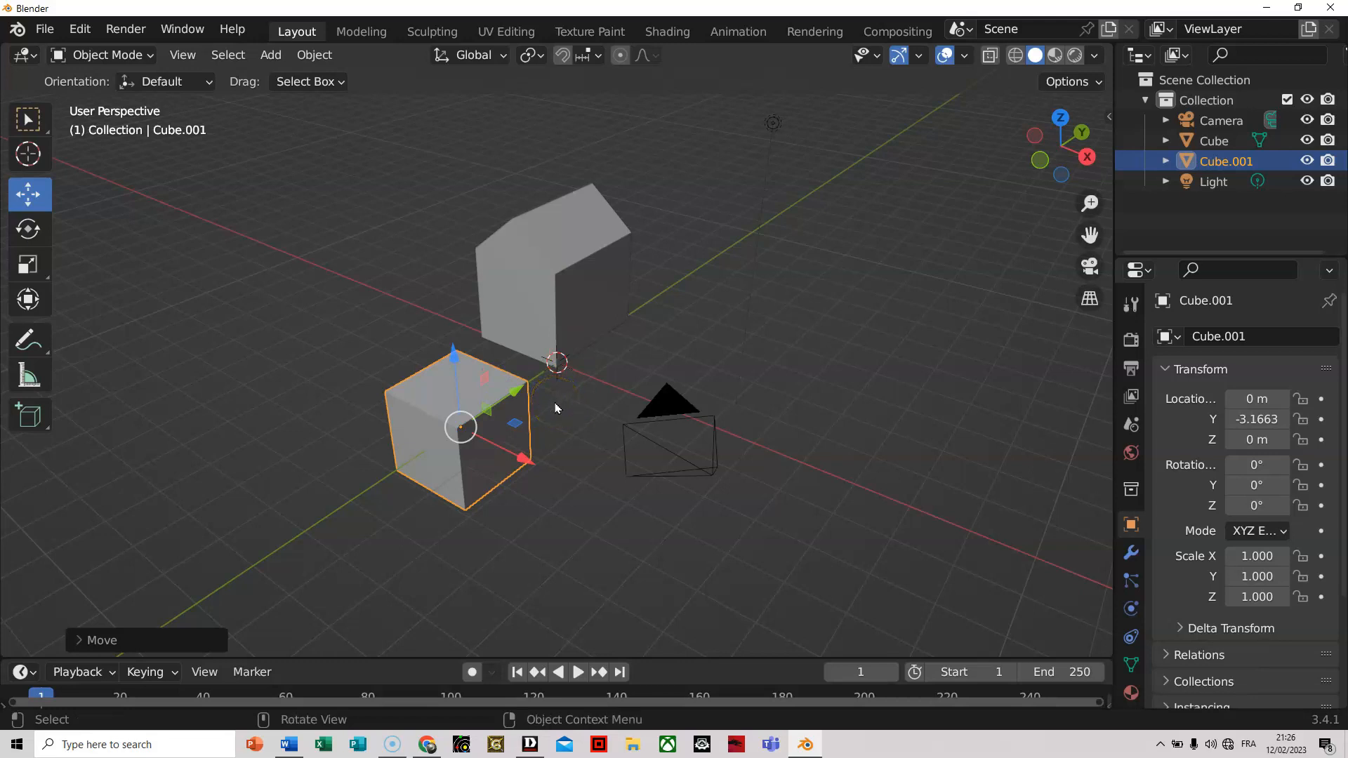
Scale the new cube to about 0.266 in X and Y with Z locked, forming a narrow chimney block.
key(s)
key(shift+z)
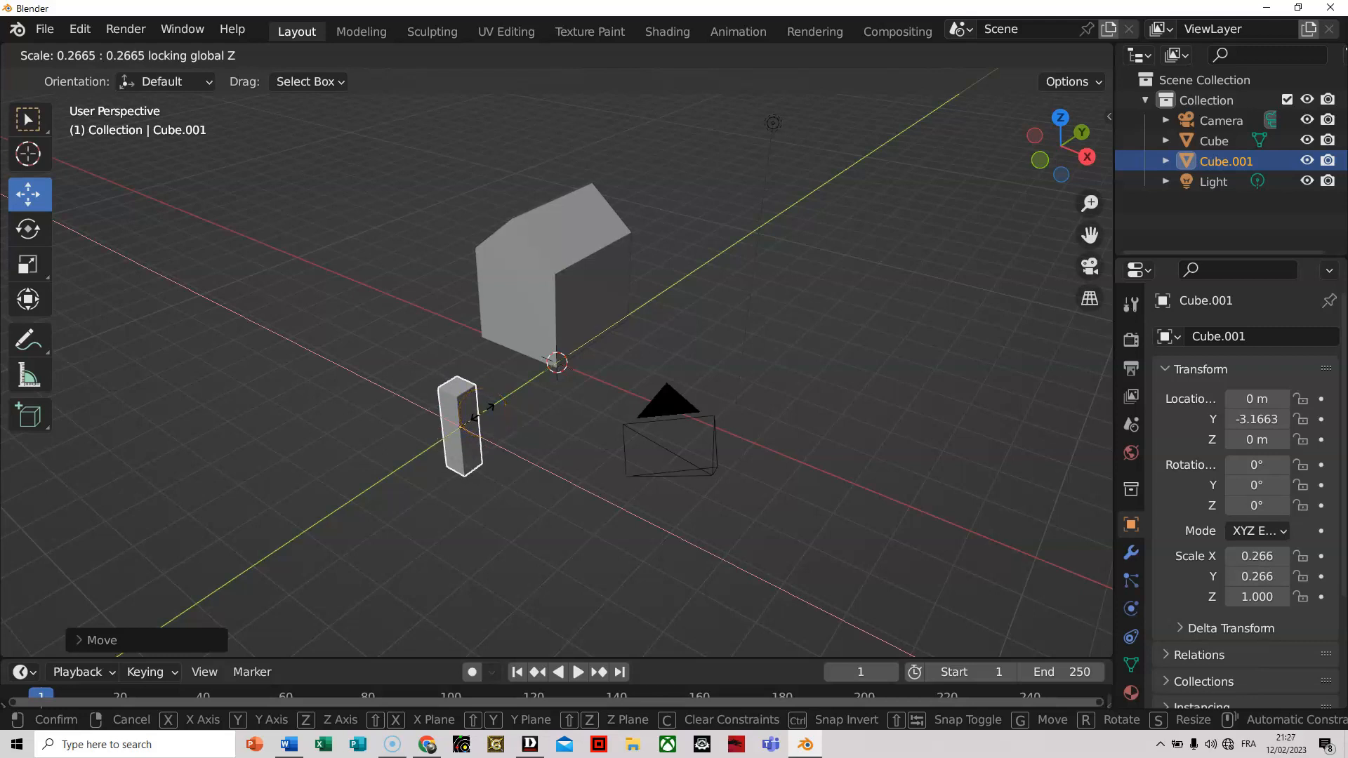
click(481, 412)
Move the chimney block onto the roof ridge, at about Y -0.09 m and Z 3.41 m.
drag(520, 391, 584, 197)
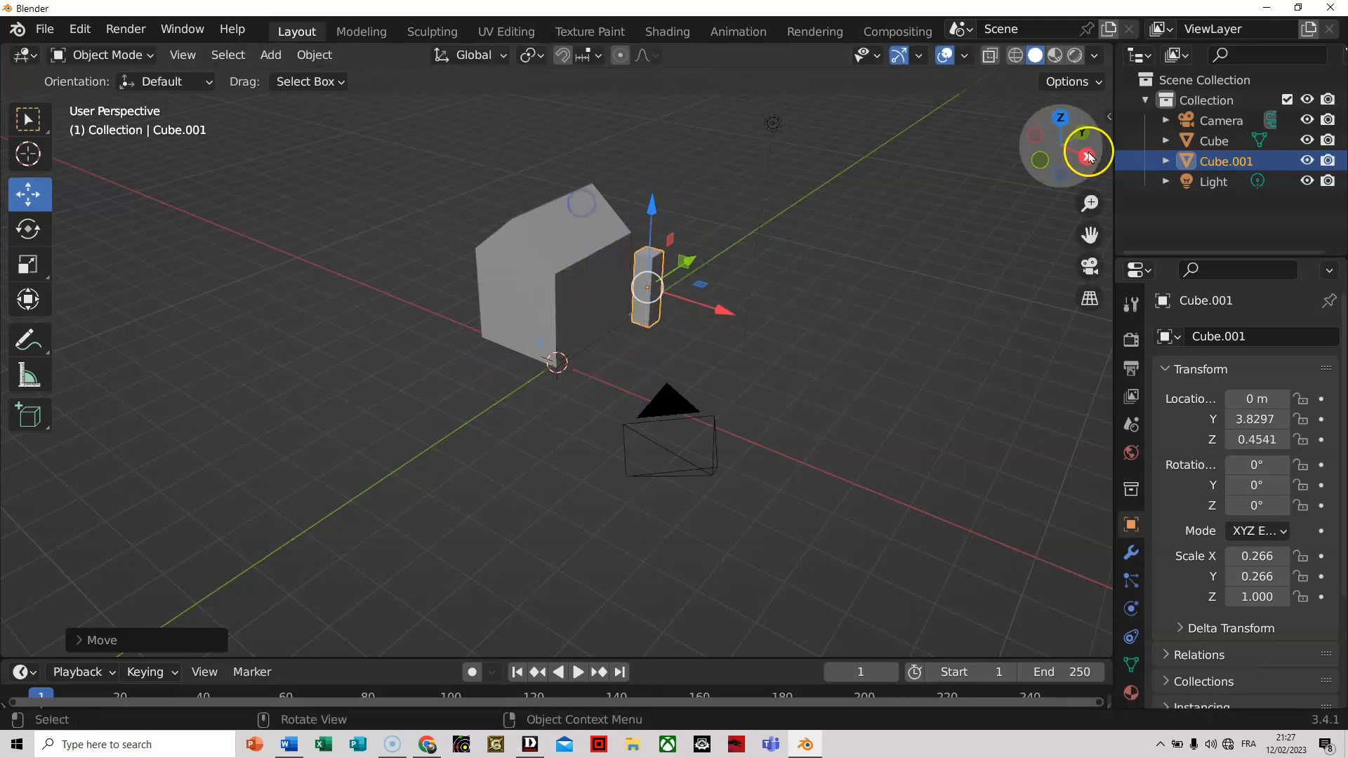
click(1059, 156)
drag(759, 303, 639, 216)
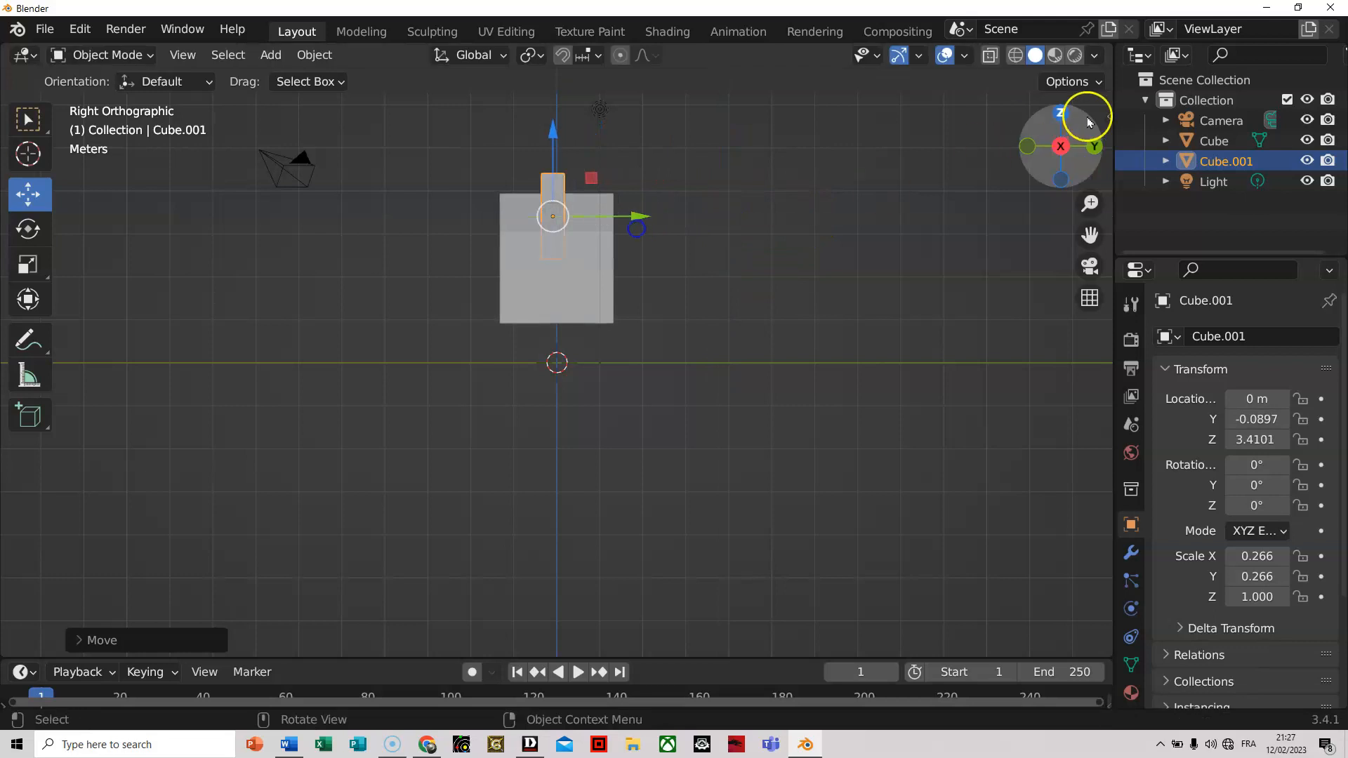
click(1094, 146)
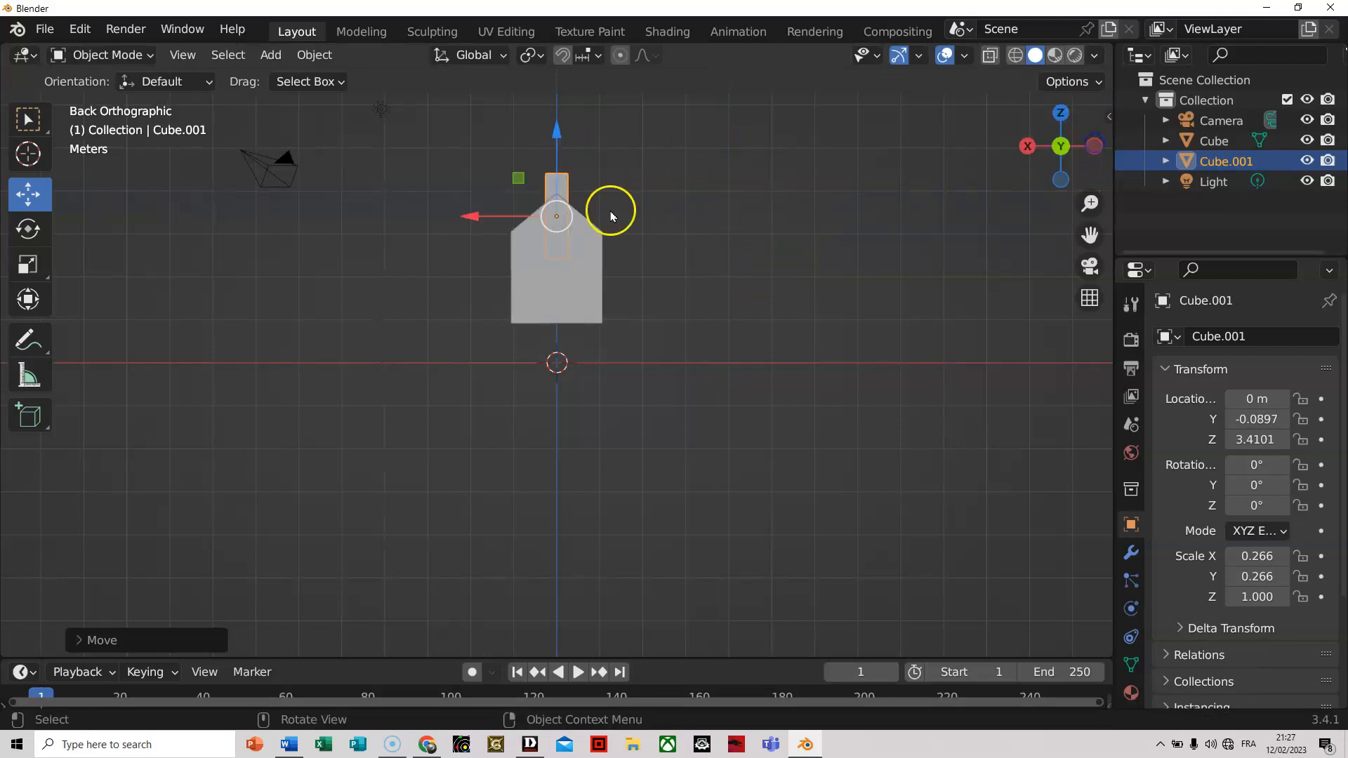
Move the chimney block off the ridge in top view, to about X 0.60 m and Y -0.43 m.
drag(1074, 114, 1062, 118)
click(1061, 115)
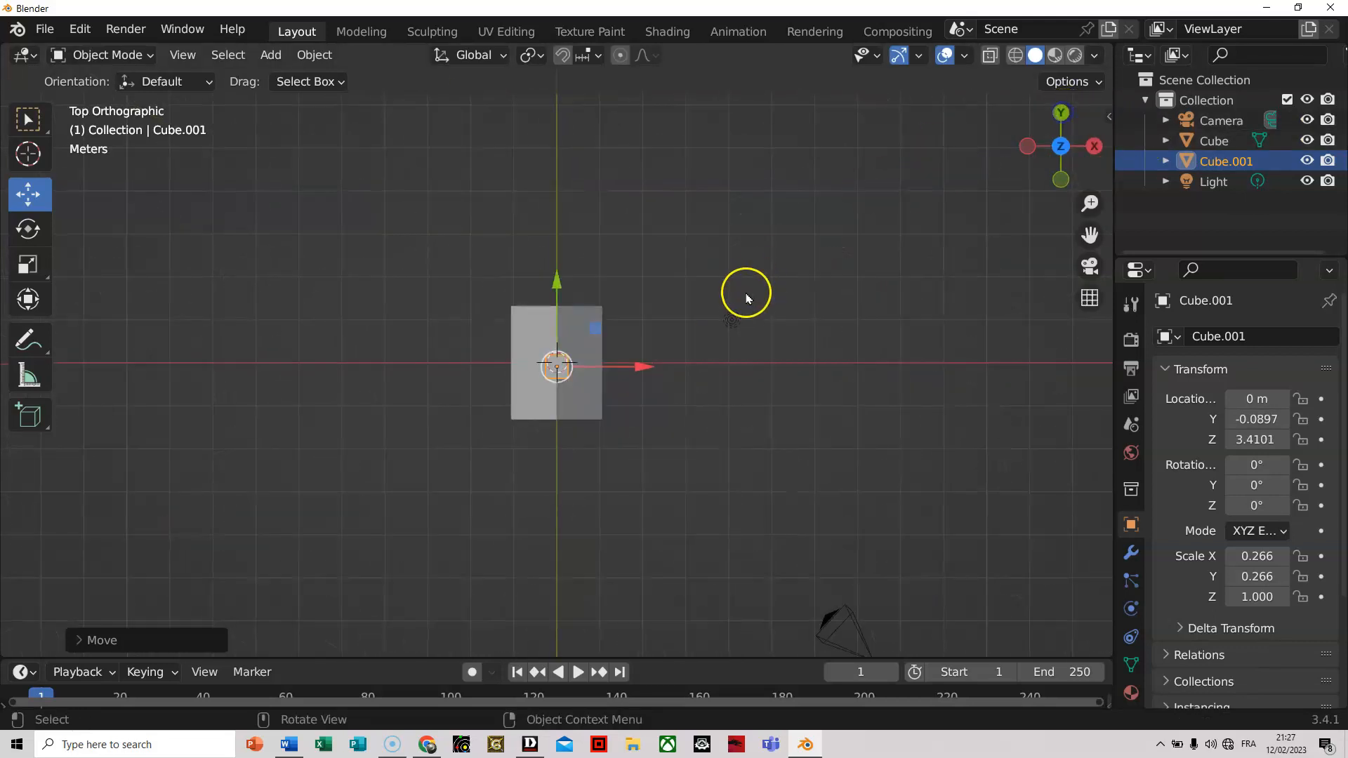
drag(644, 365, 668, 365)
drag(585, 283, 585, 298)
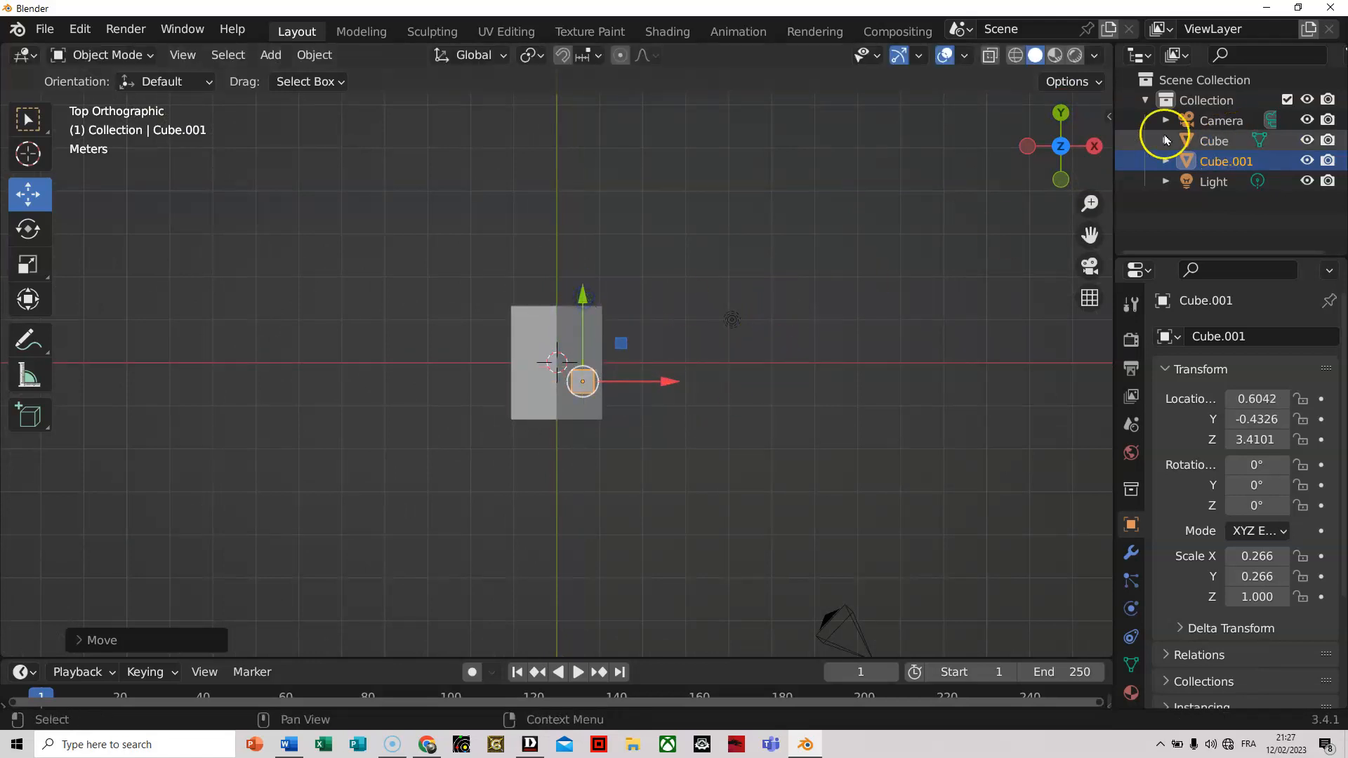
Shrink the chimney uniformly to about 0.193 in X and Y and 0.725 in Z, and raise it to about Z 3.51 m.
click(1093, 146)
middle_drag(730, 260, 813, 313)
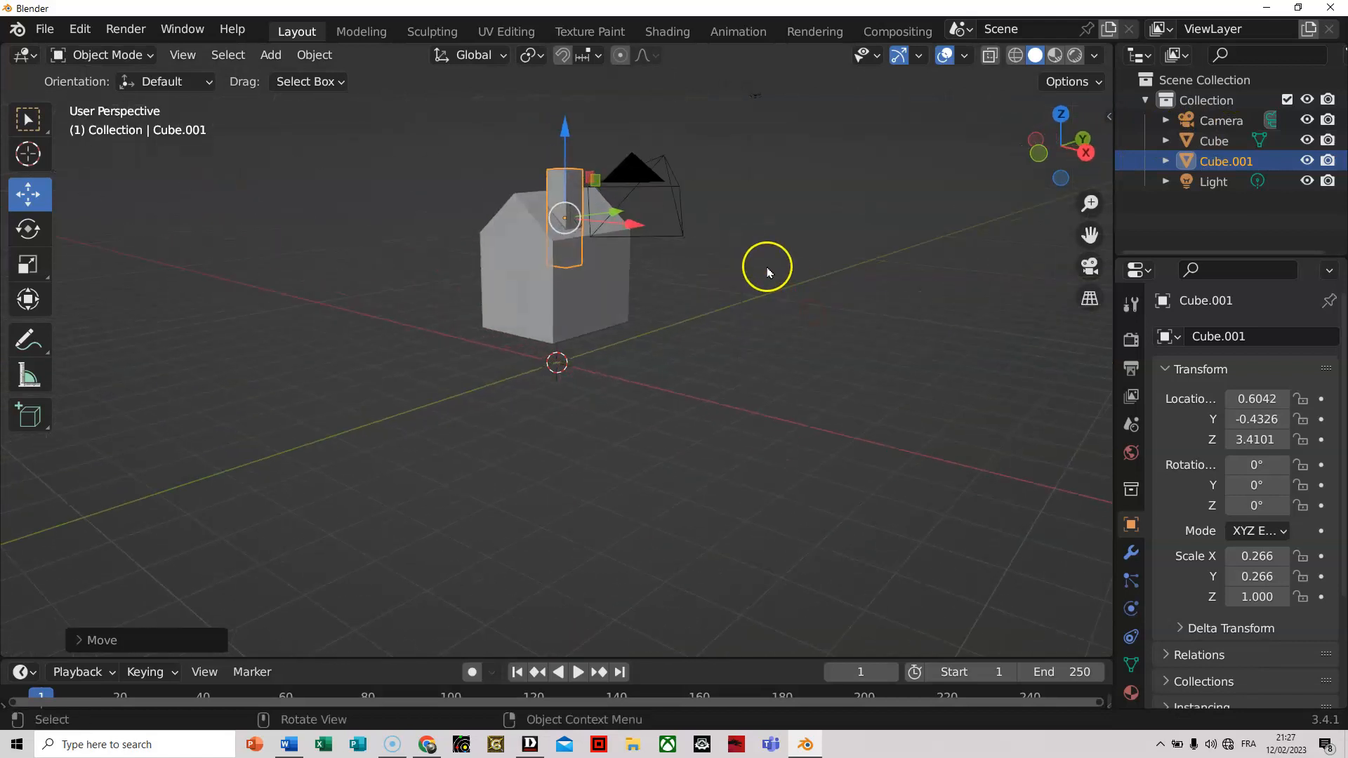
key(s)
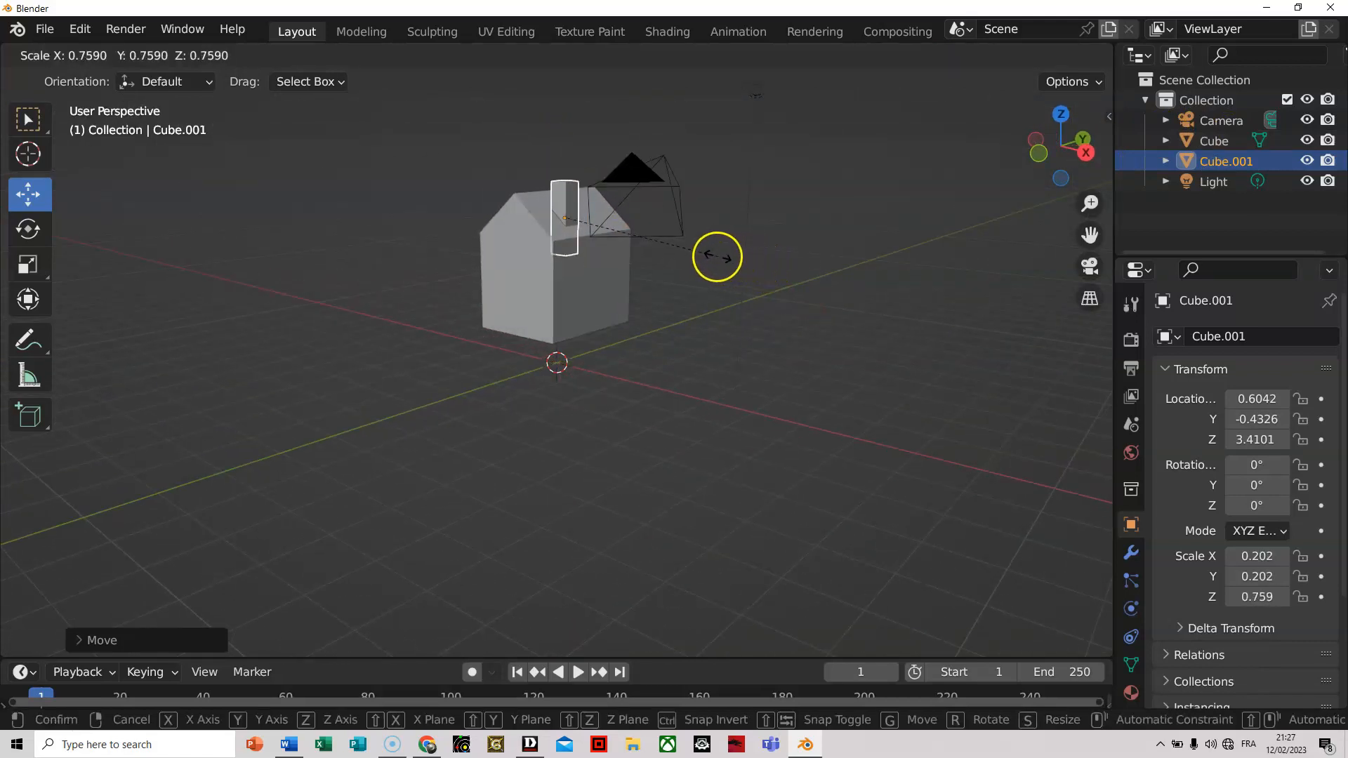
click(717, 257)
middle_drag(751, 200, 663, 226)
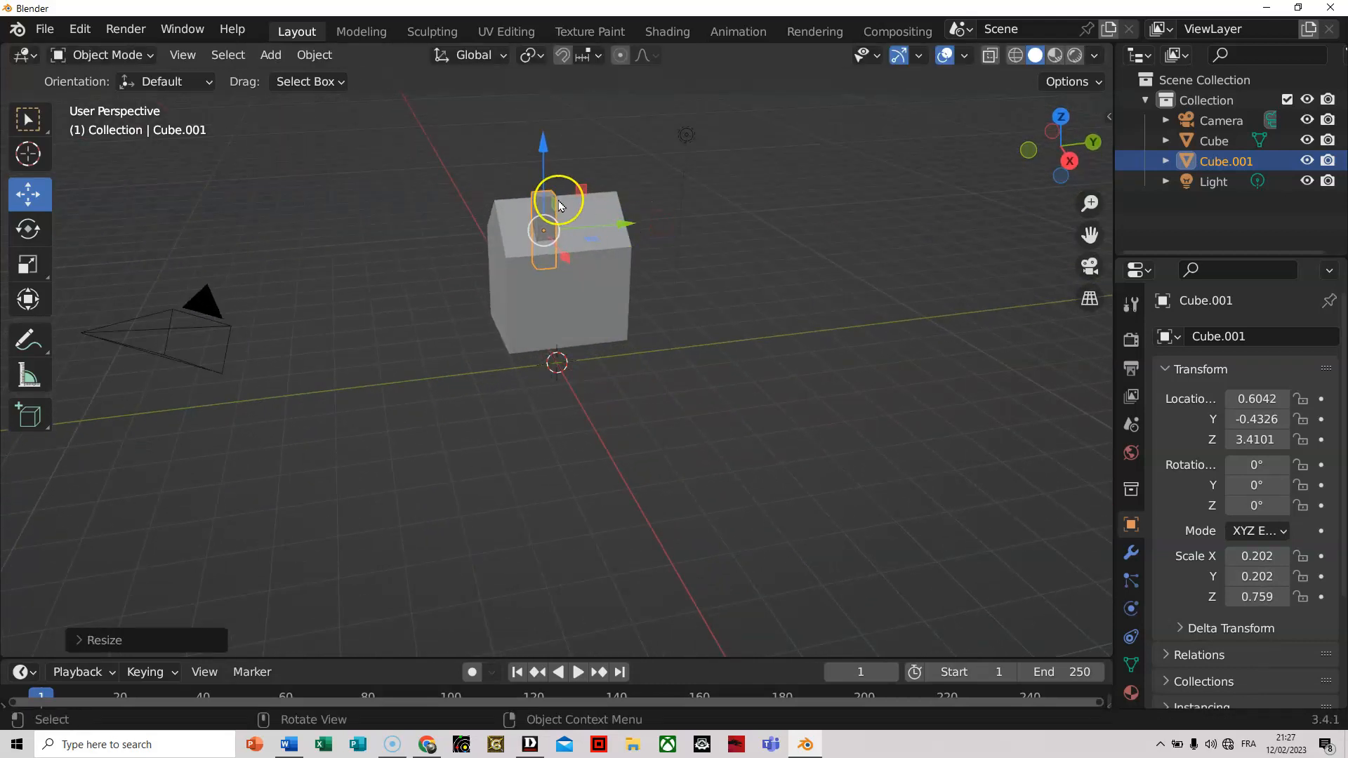
drag(532, 158, 535, 149)
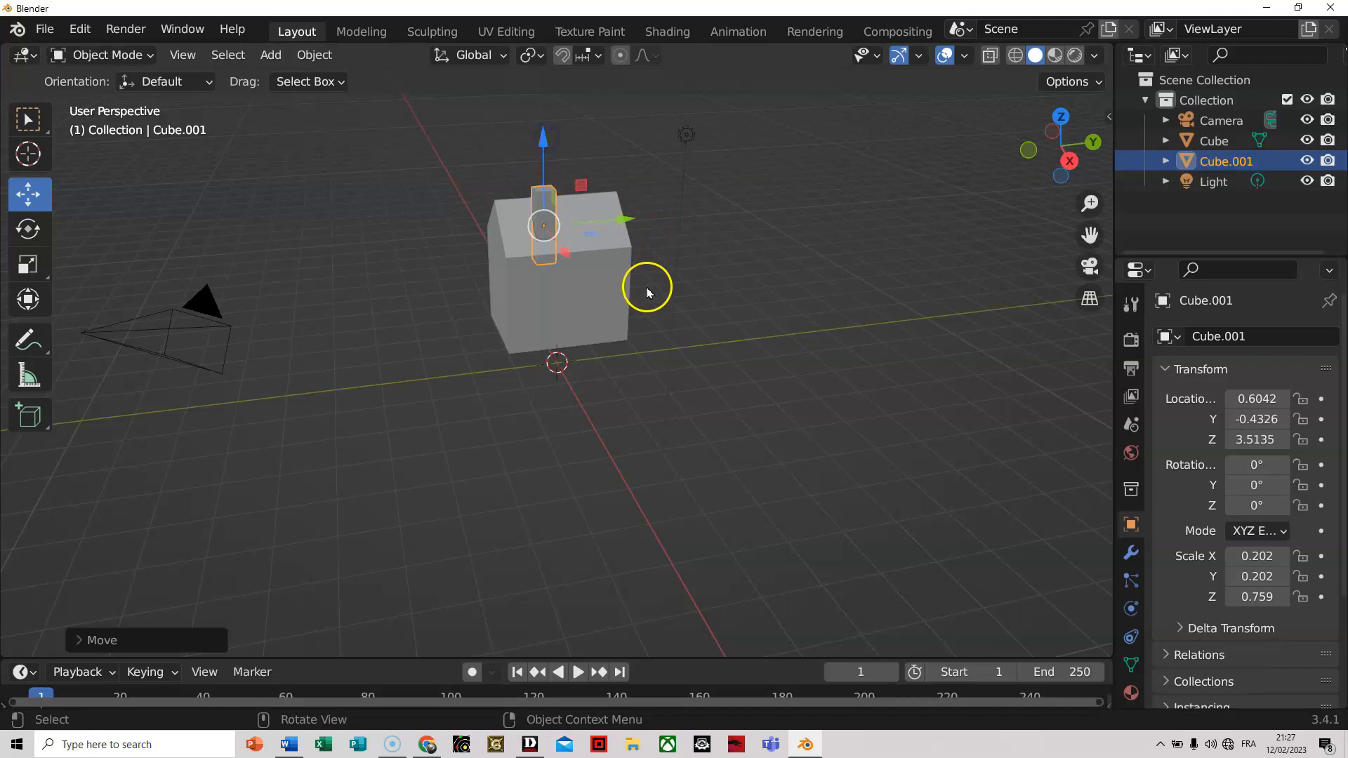
key(s)
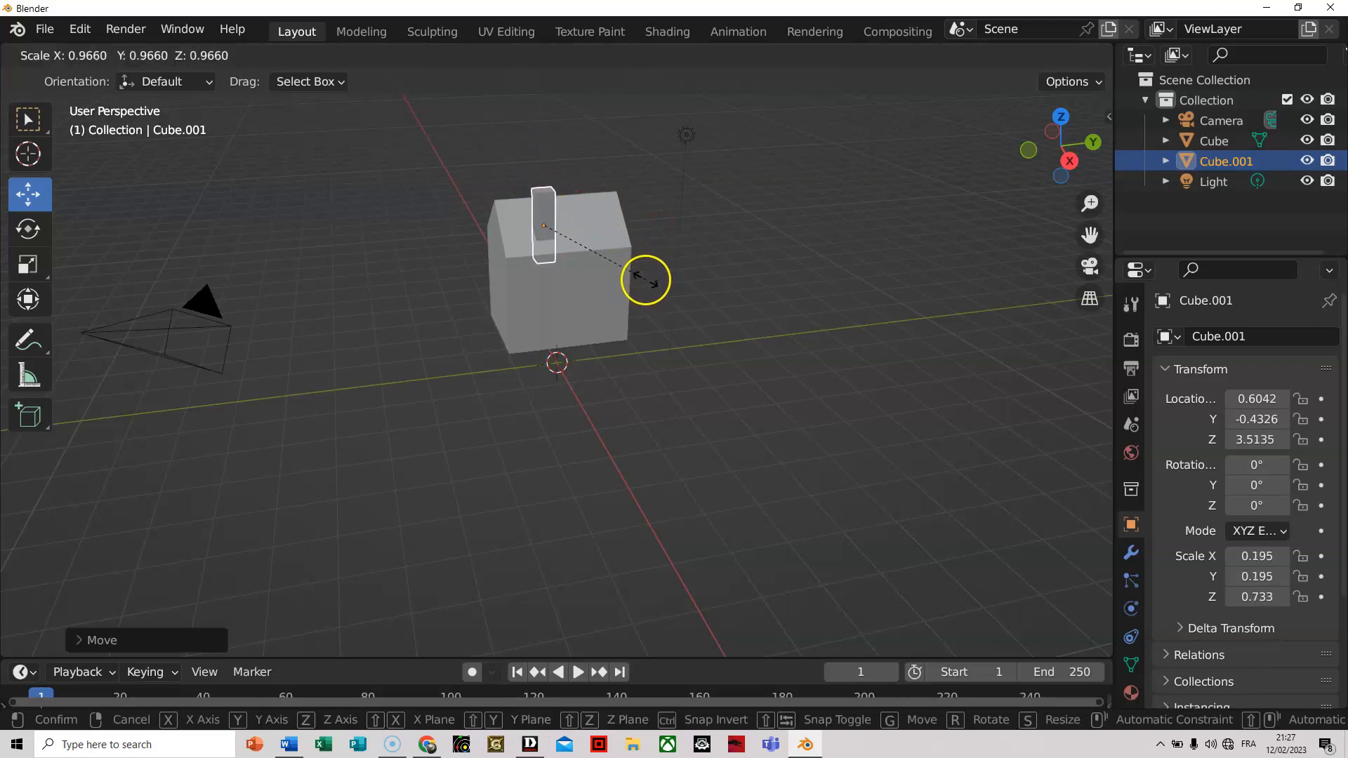
click(645, 283)
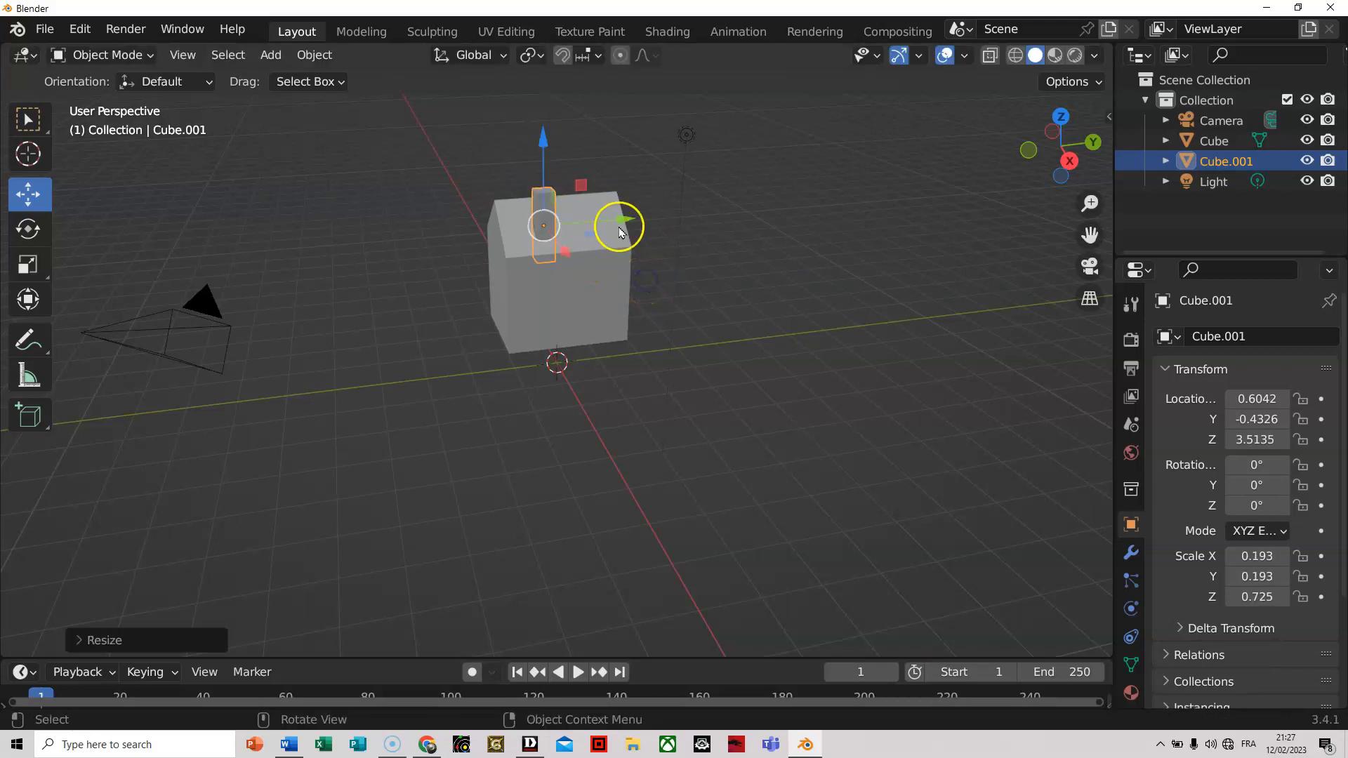
Shorten the chimney to a Z scale of about 0.474, move it to about Y -0.68 m and deselect it.
middle_drag(672, 242, 686, 304)
scroll(643, 268, up, 4)
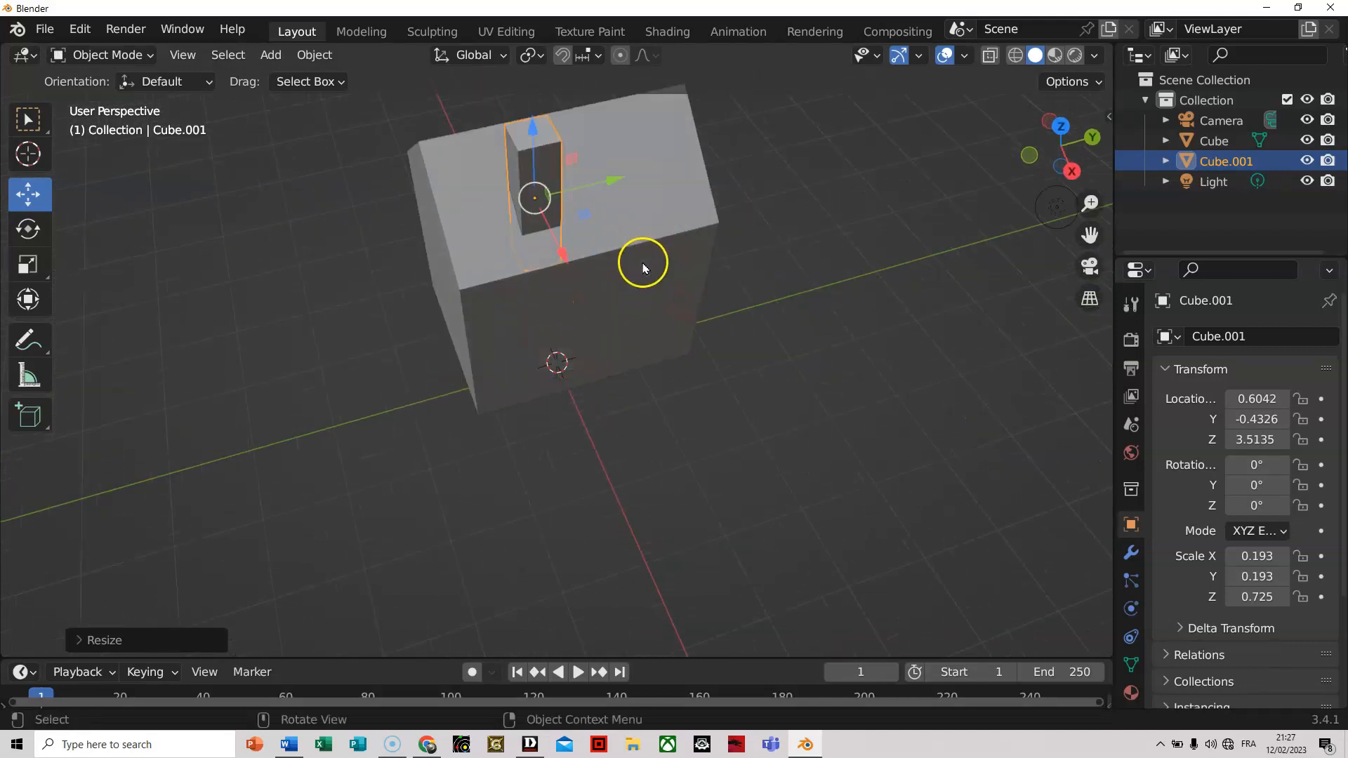
key(s)
key(z)
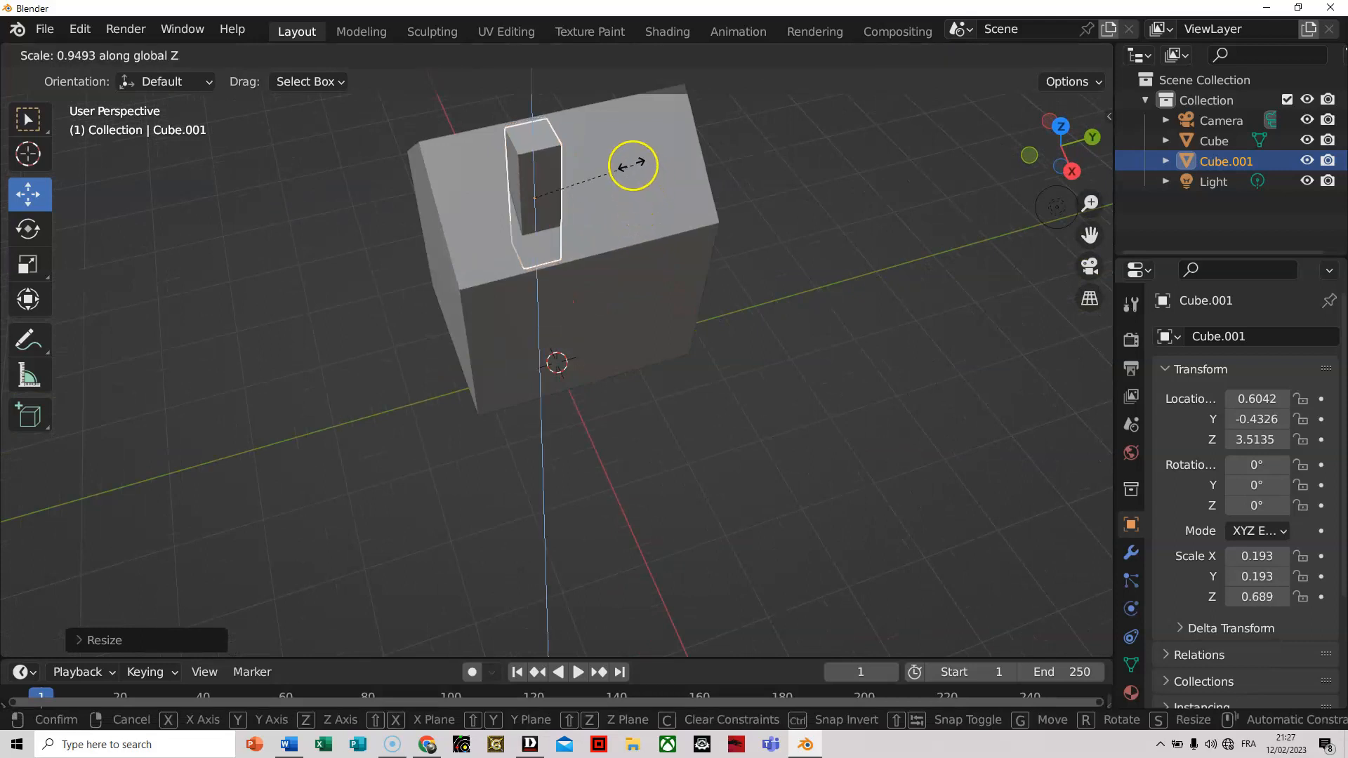
click(599, 167)
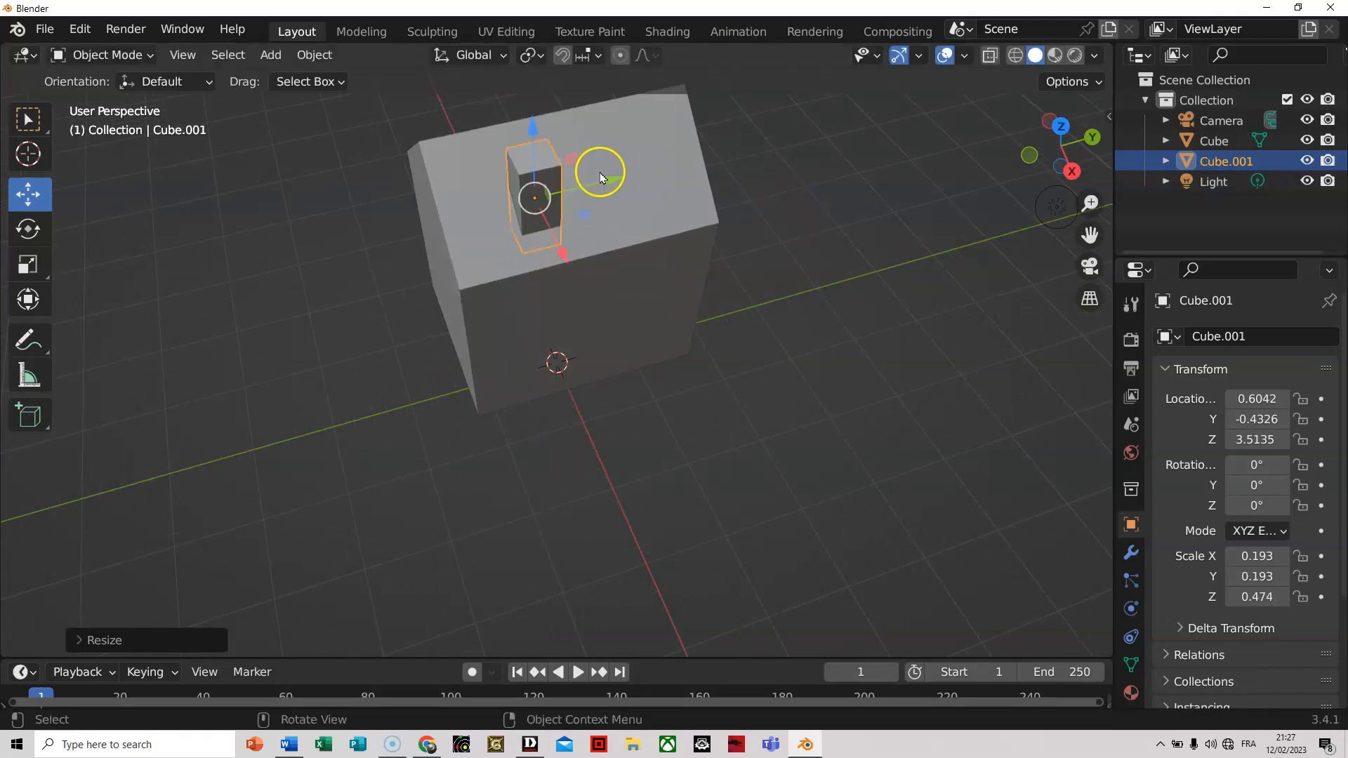
drag(610, 180, 585, 190)
click(676, 337)
Select the chimney block on the roof and rename the object as chimney.
middle_drag(686, 436, 755, 316)
scroll(623, 292, up, 3)
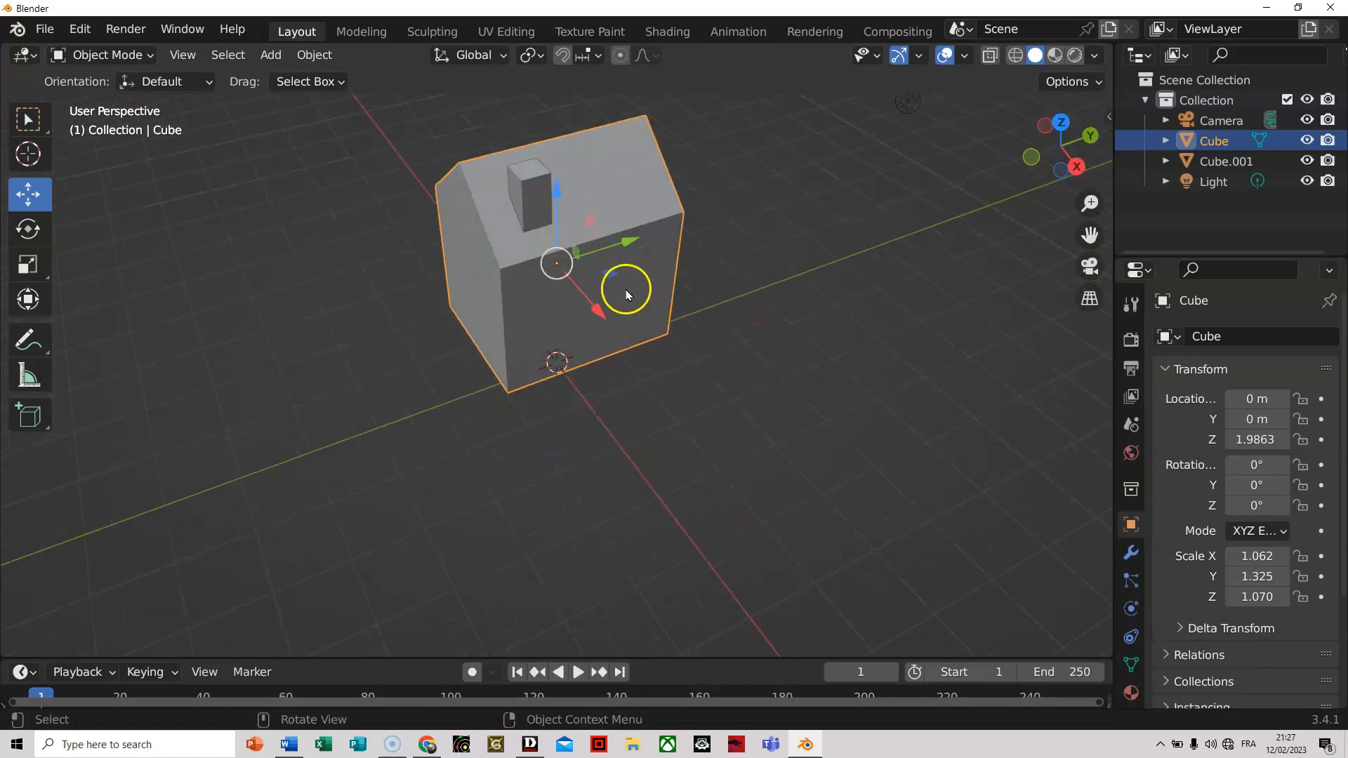
drag(1093, 236, 1103, 397)
middle_drag(795, 268, 801, 286)
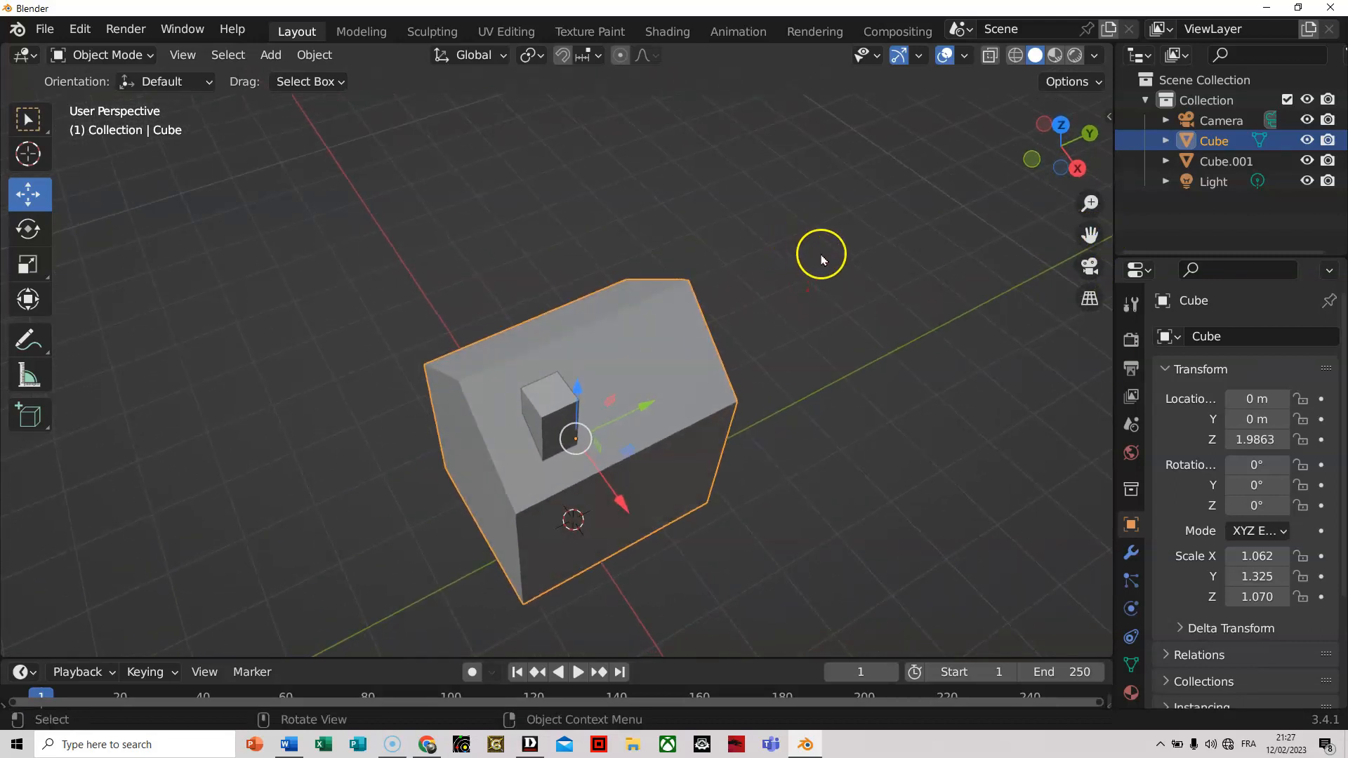
click(553, 403)
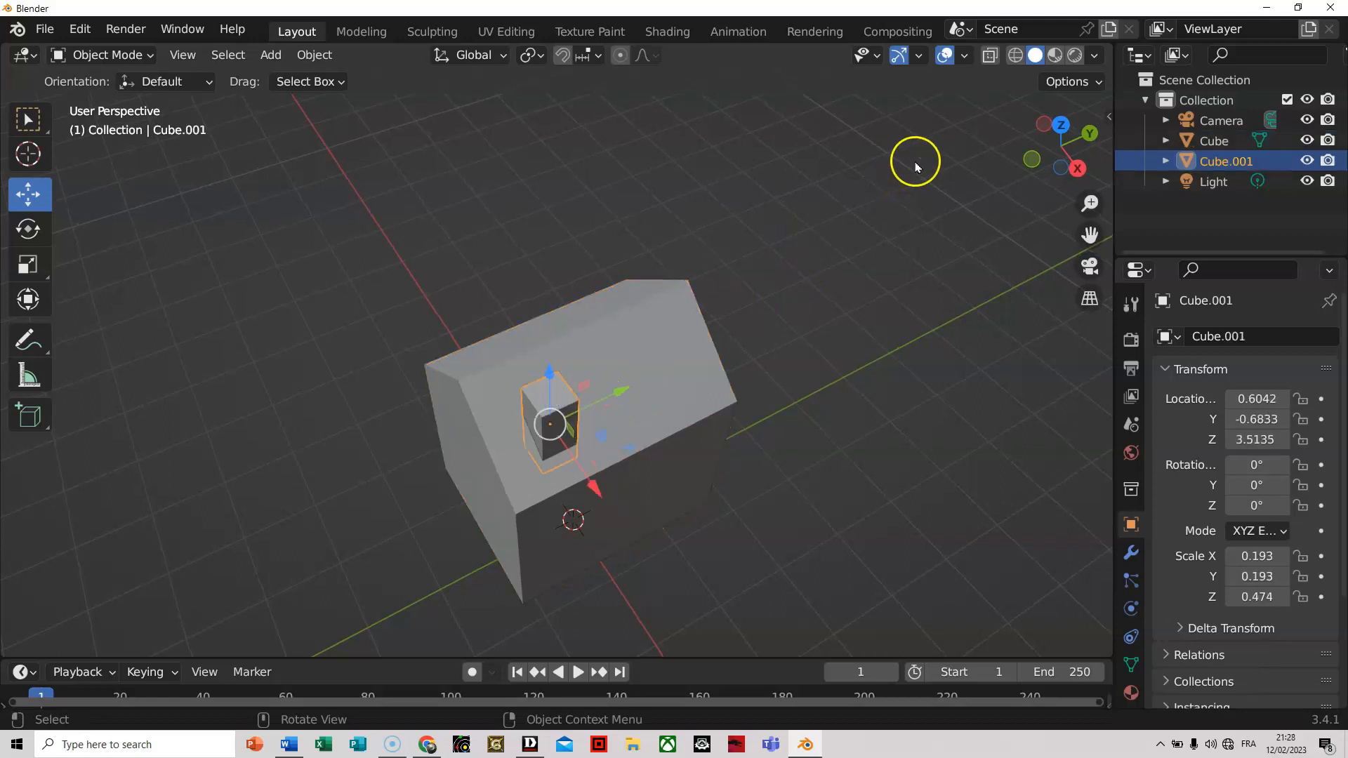
double_click(1207, 161)
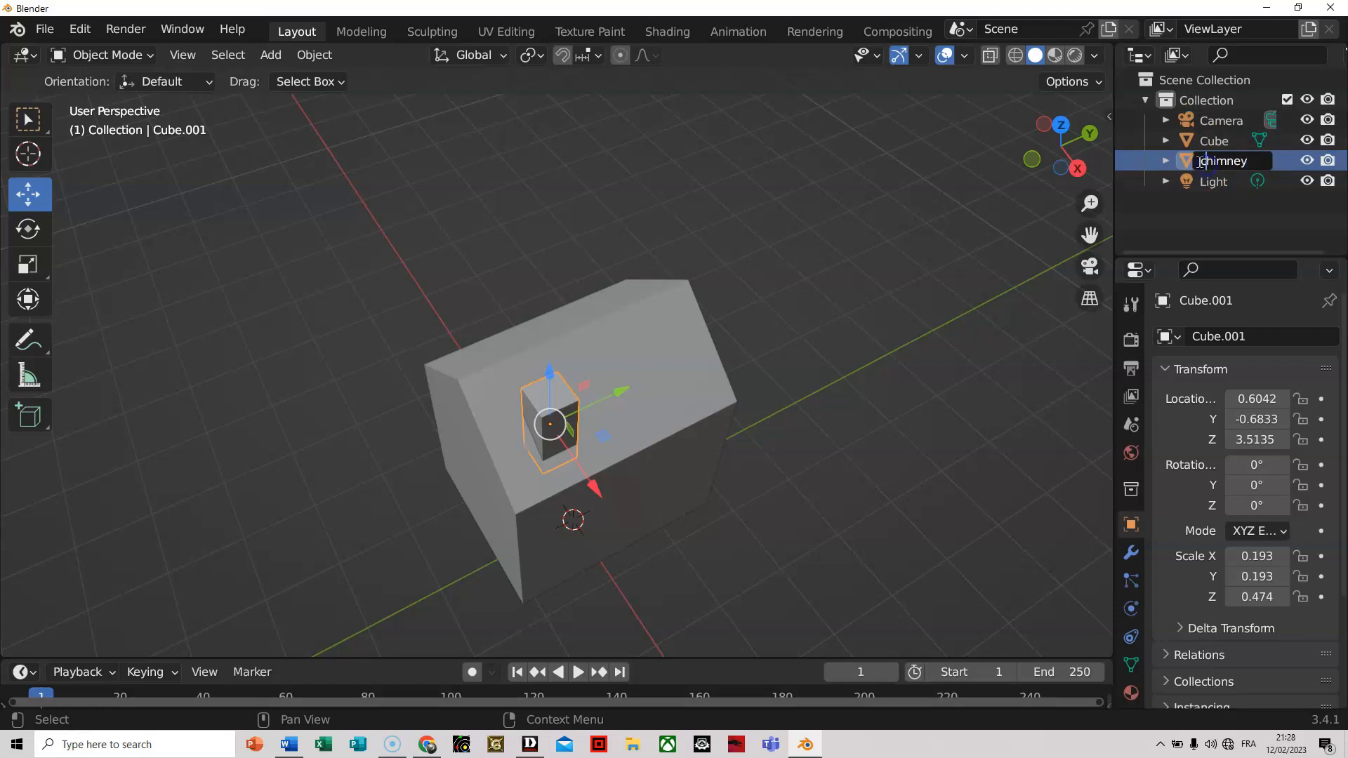
key(Return)
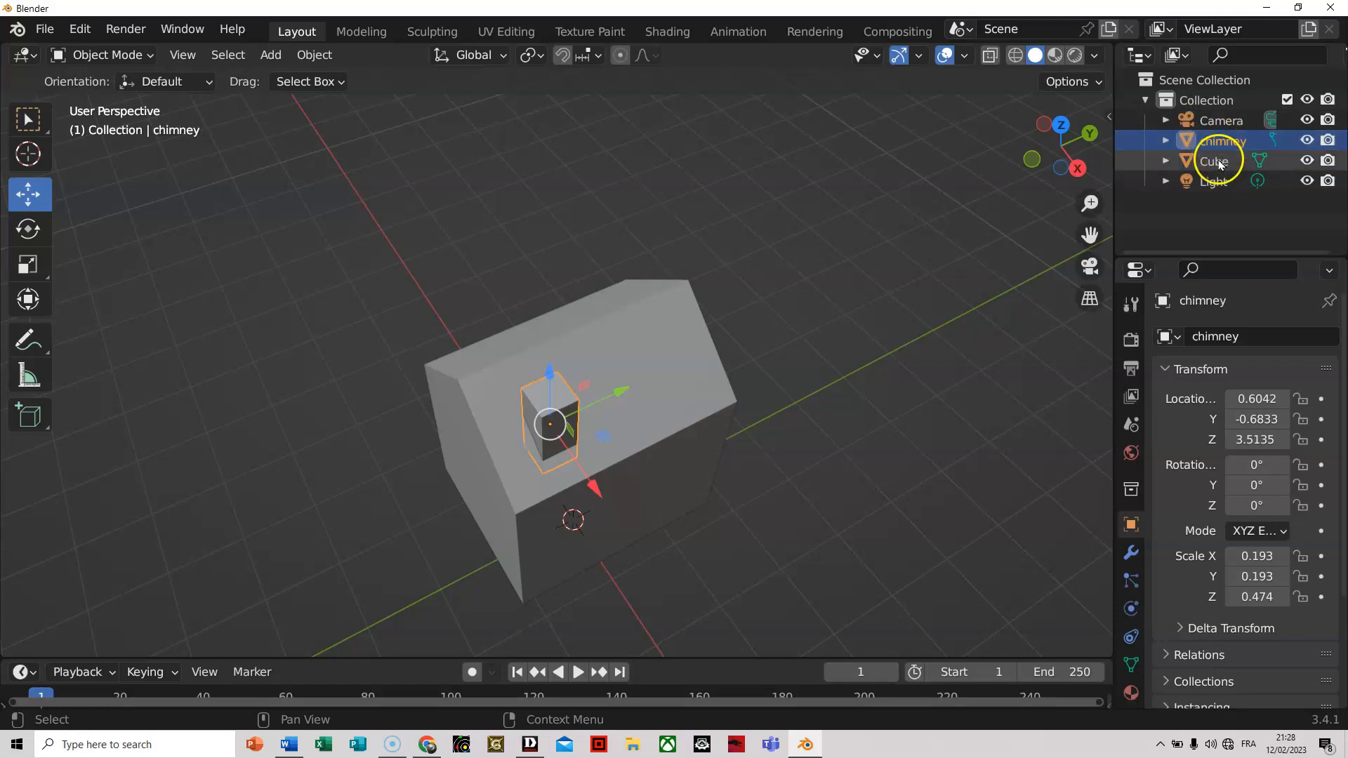
Rename the main building object as house and deselect it.
click(1216, 163)
double_click(1217, 163)
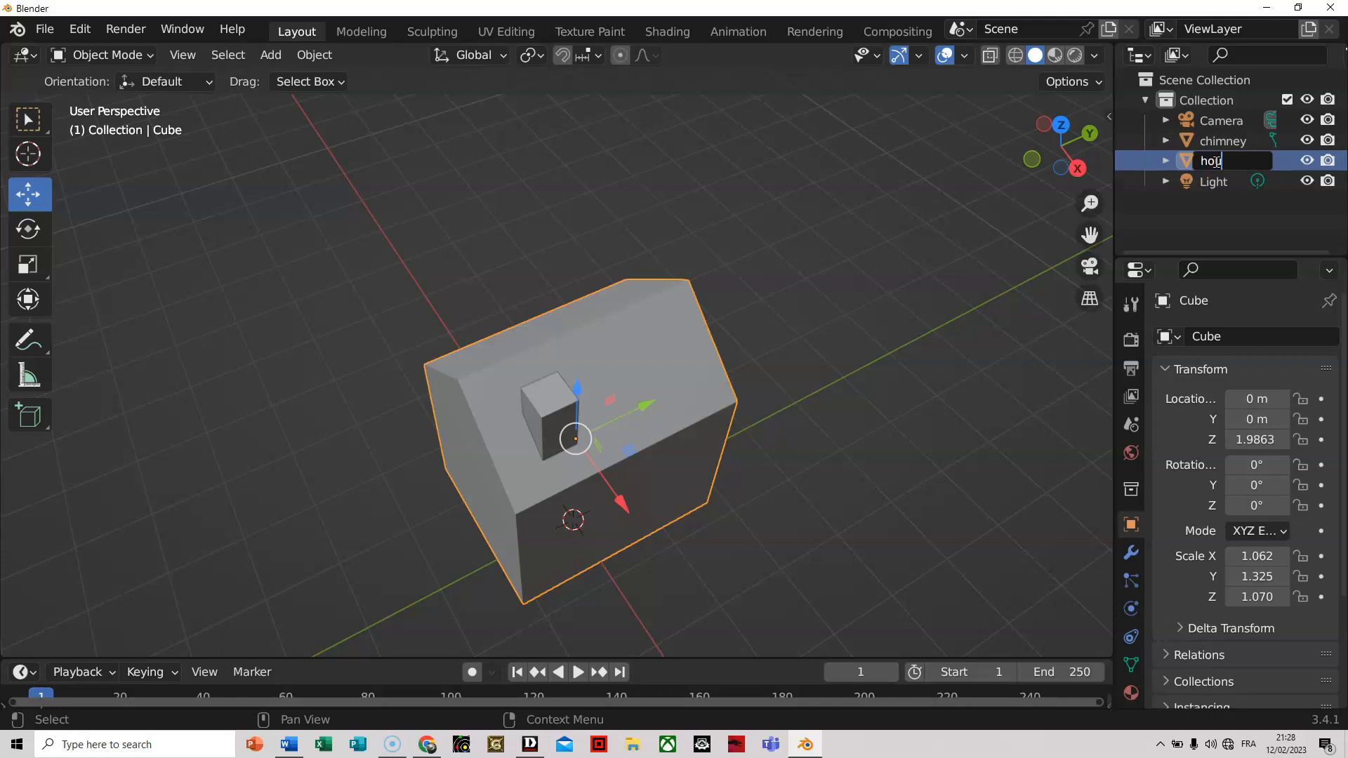
key(Return)
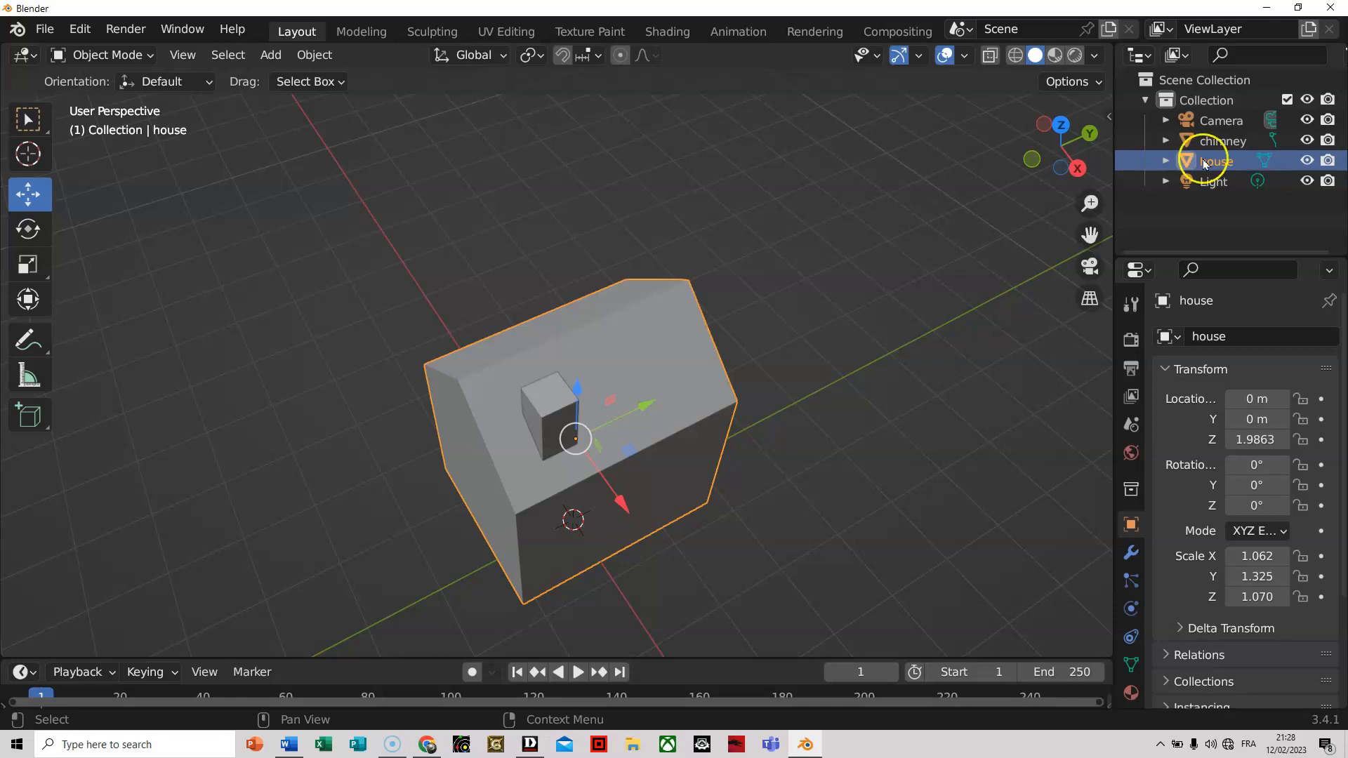
click(961, 489)
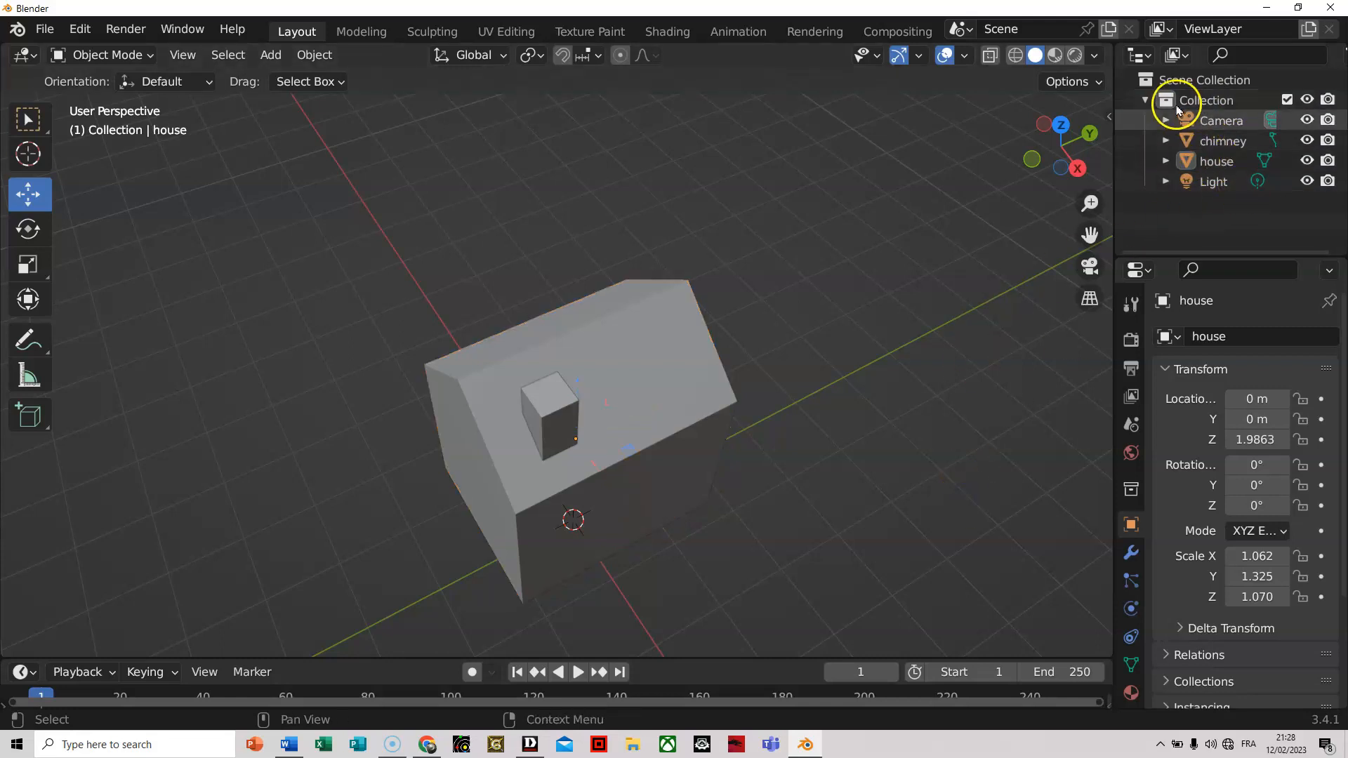
Inset the chimney's top face by about 0.36 m in Edit Mode, using face selection.
click(1203, 139)
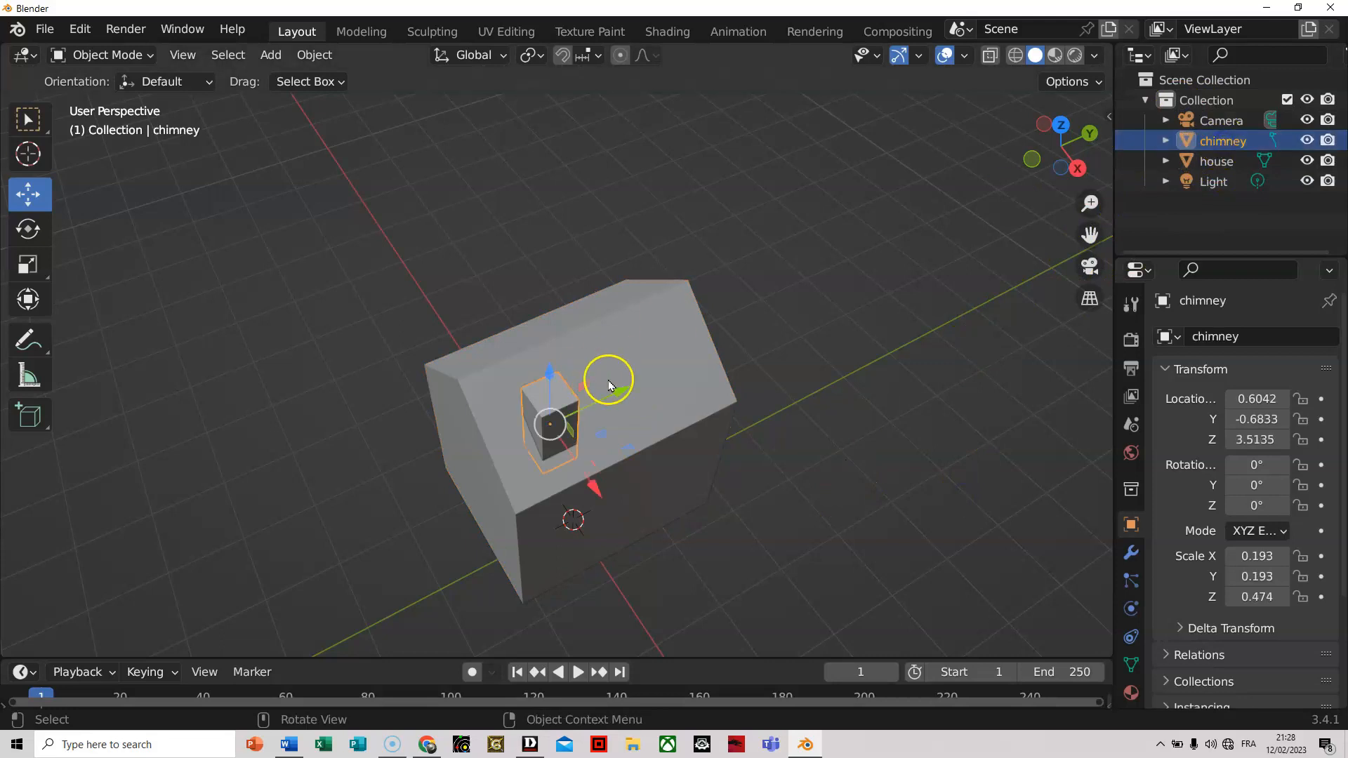
key(Tab)
scroll(496, 379, up, 4)
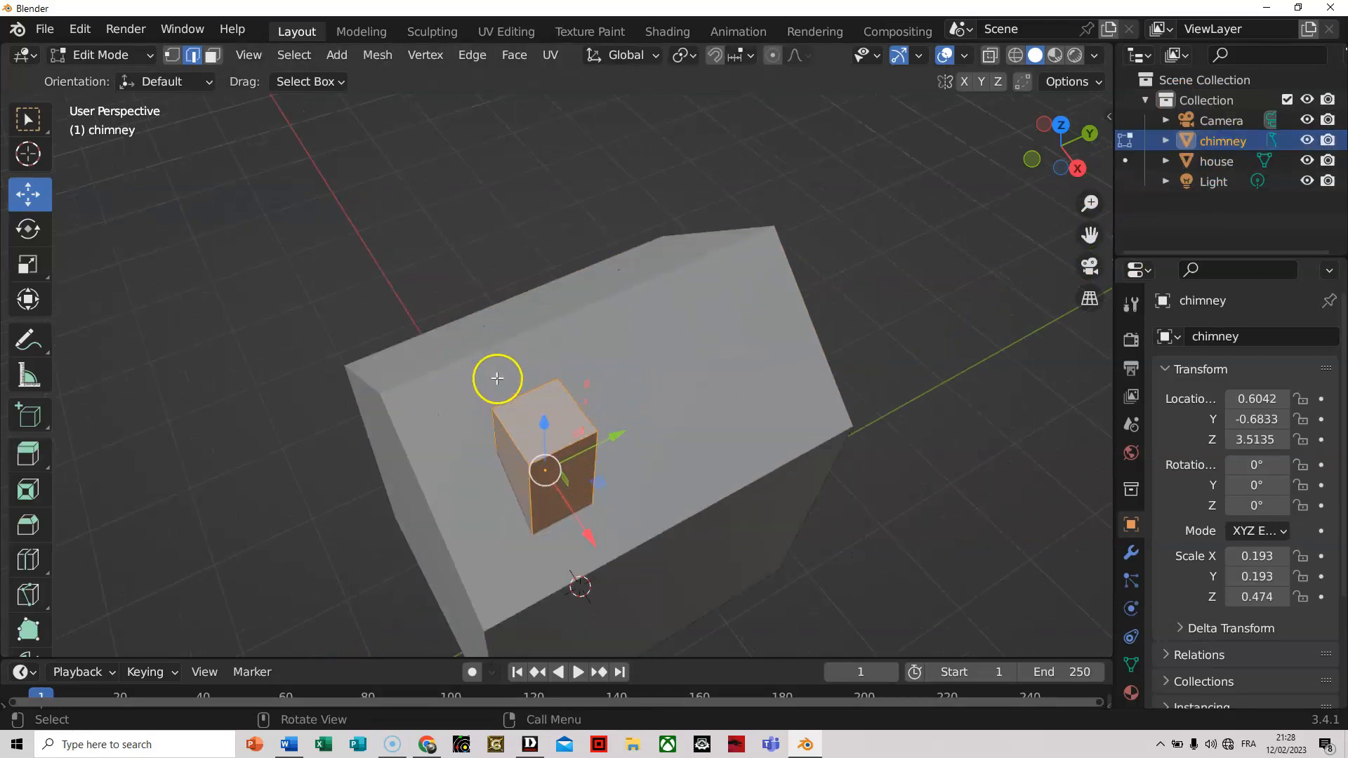
drag(1089, 235, 1202, 119)
click(981, 590)
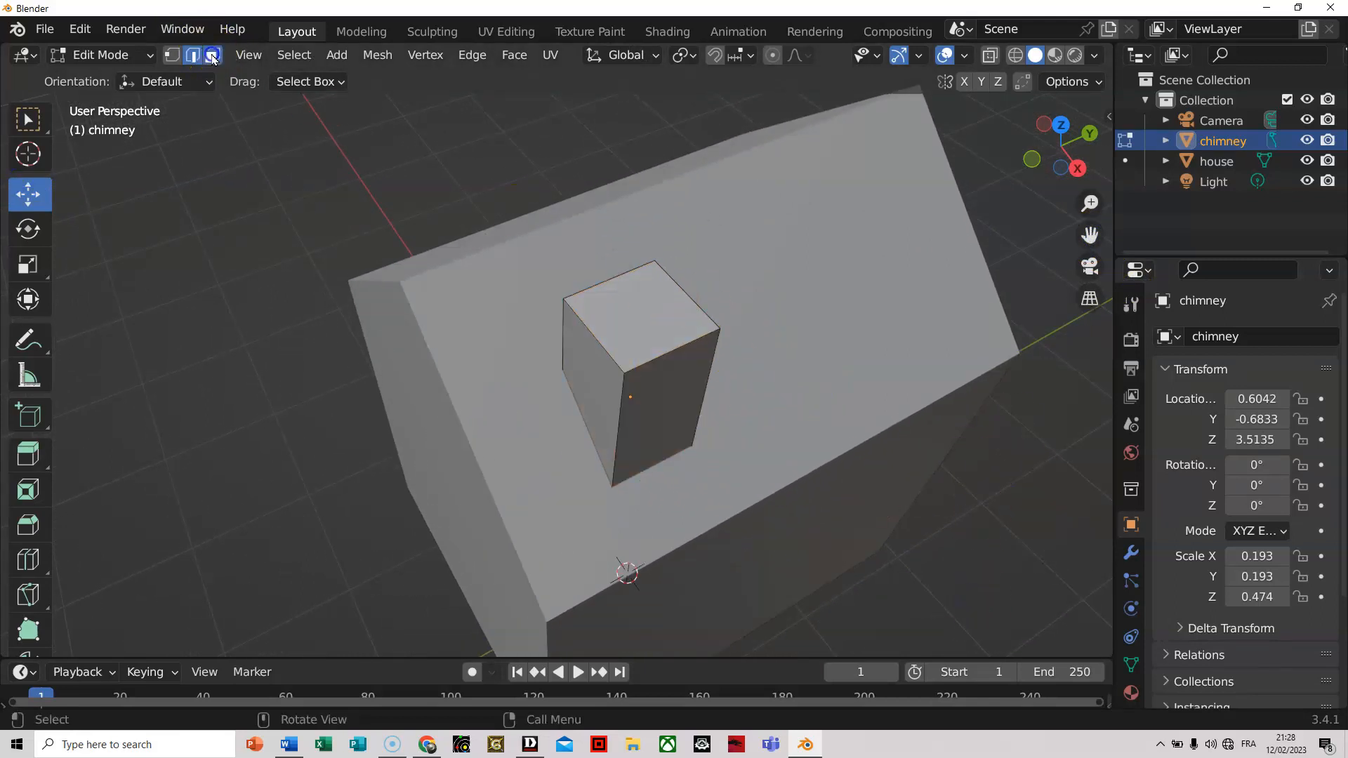
click(212, 56)
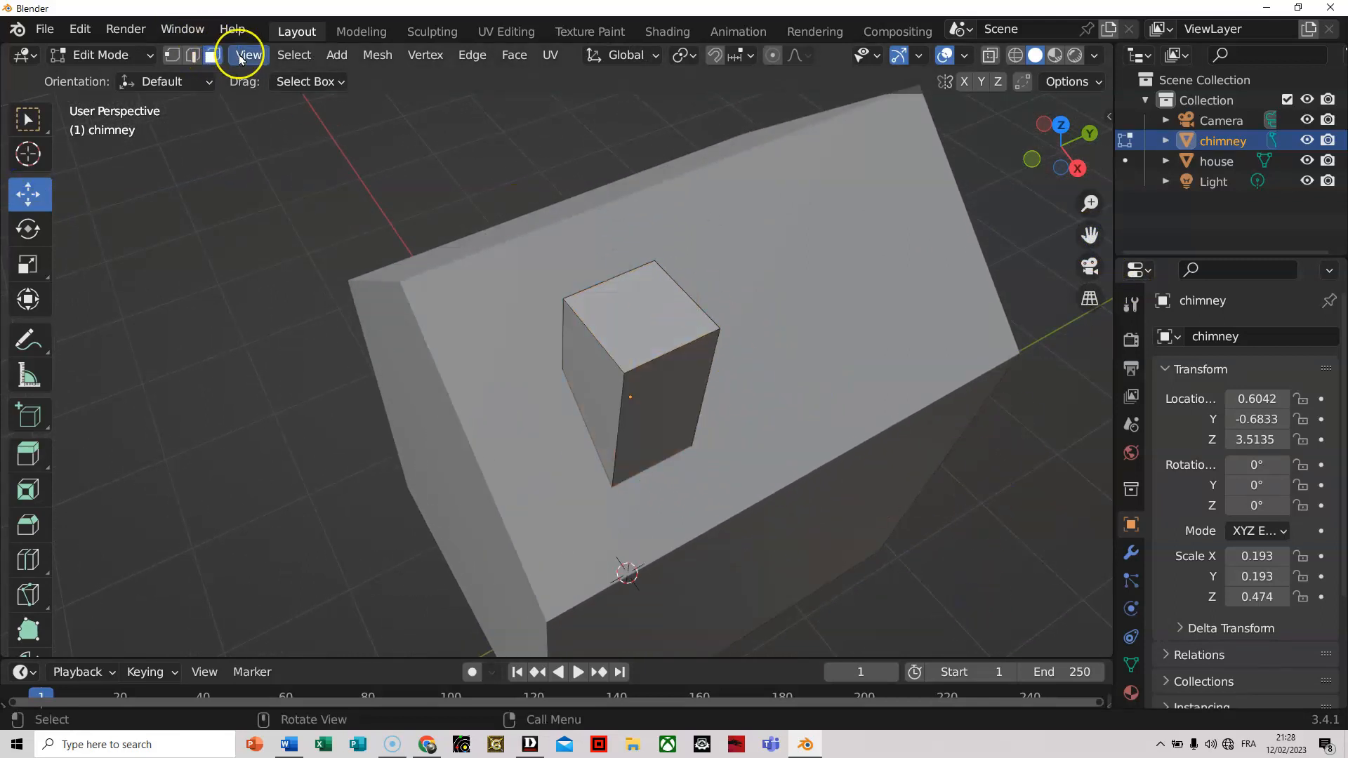
click(644, 316)
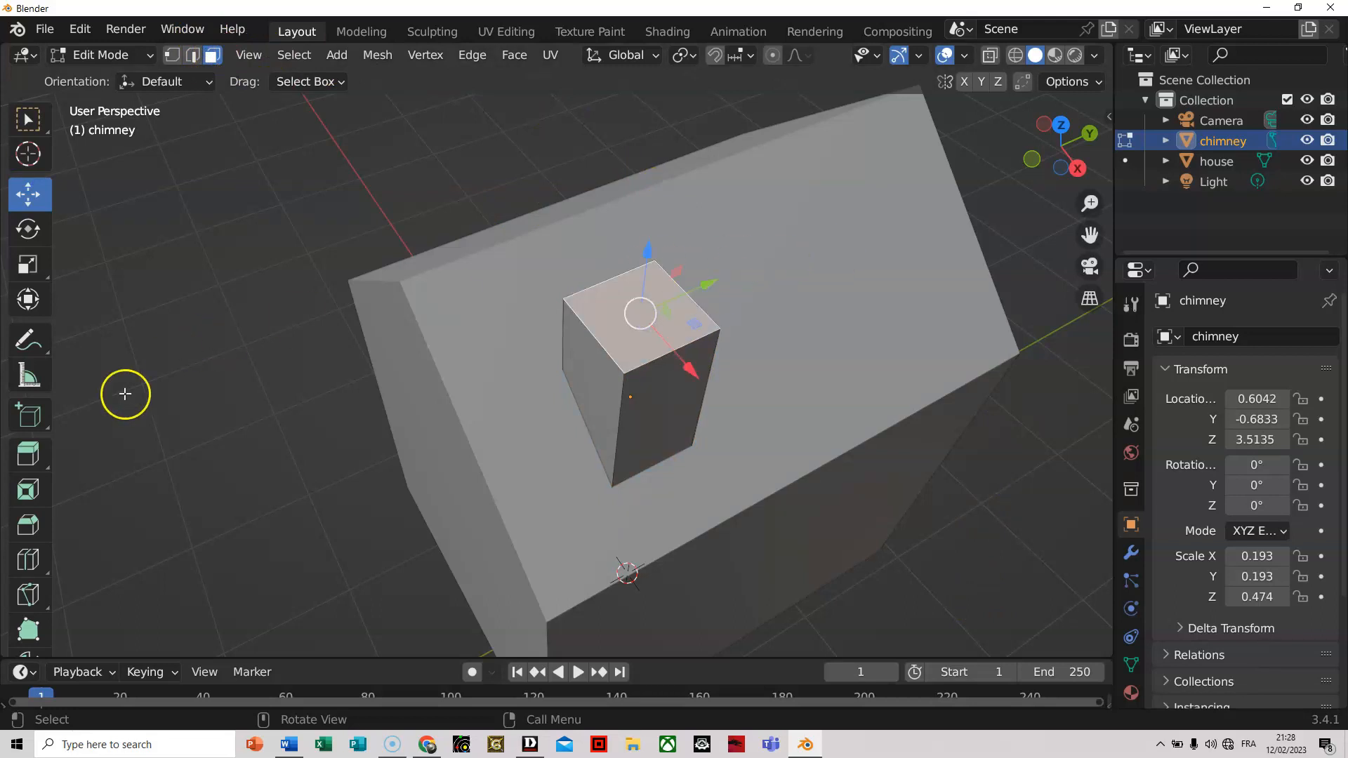
click(28, 493)
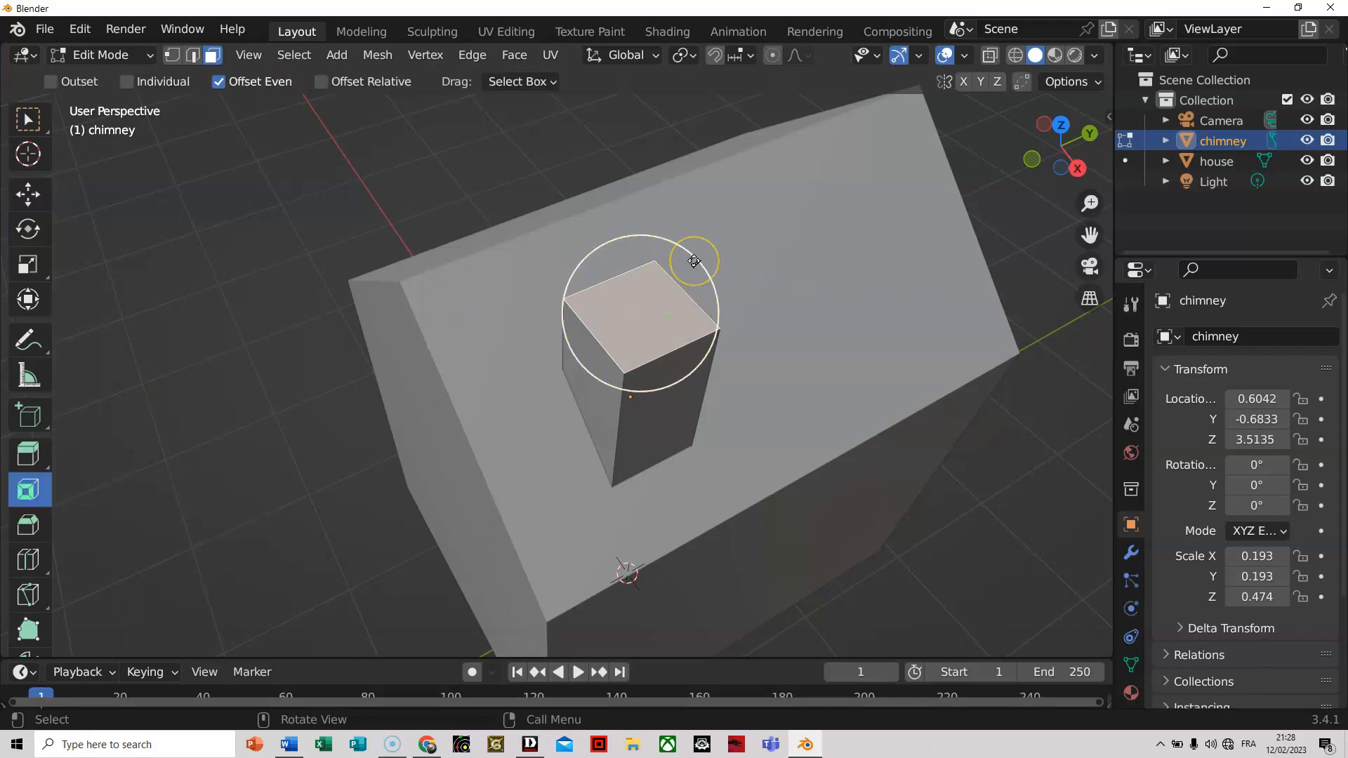
drag(693, 263, 666, 287)
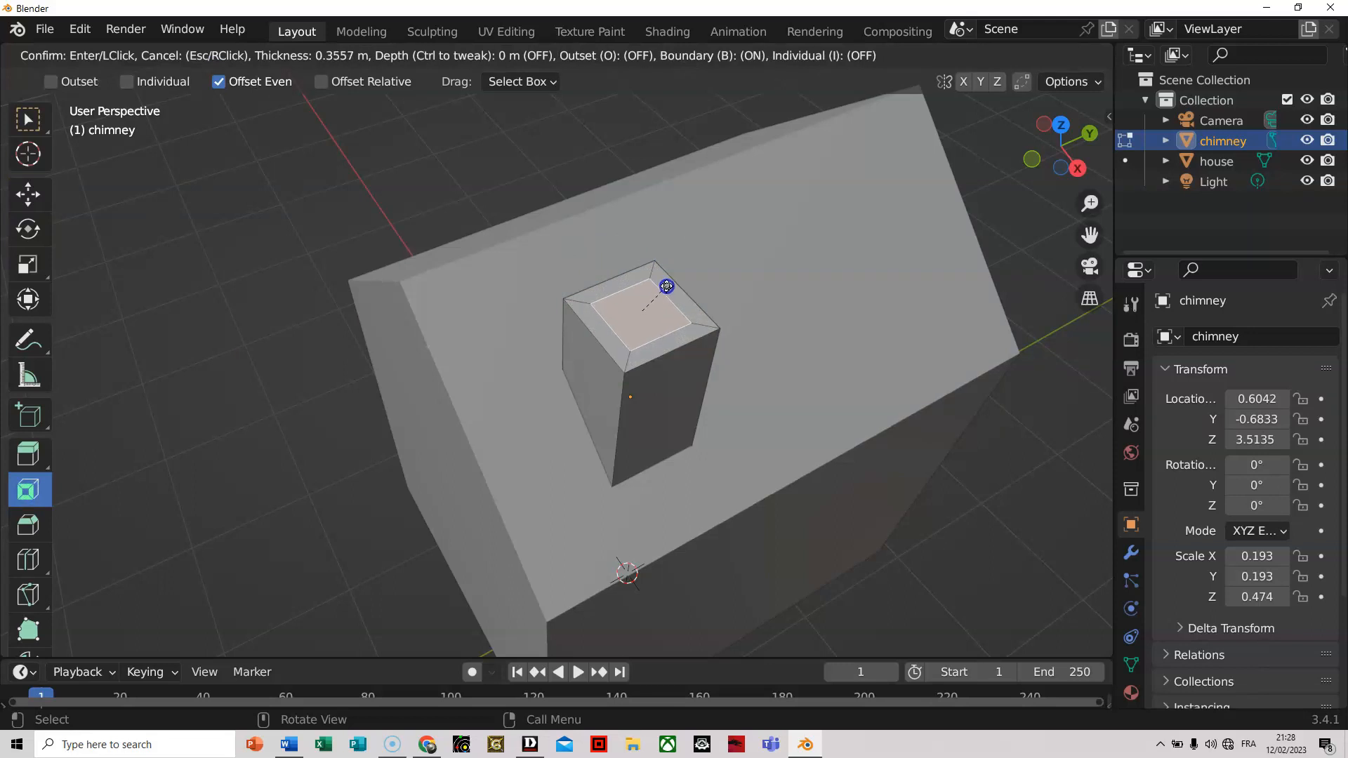
drag(665, 288, 665, 287)
click(782, 250)
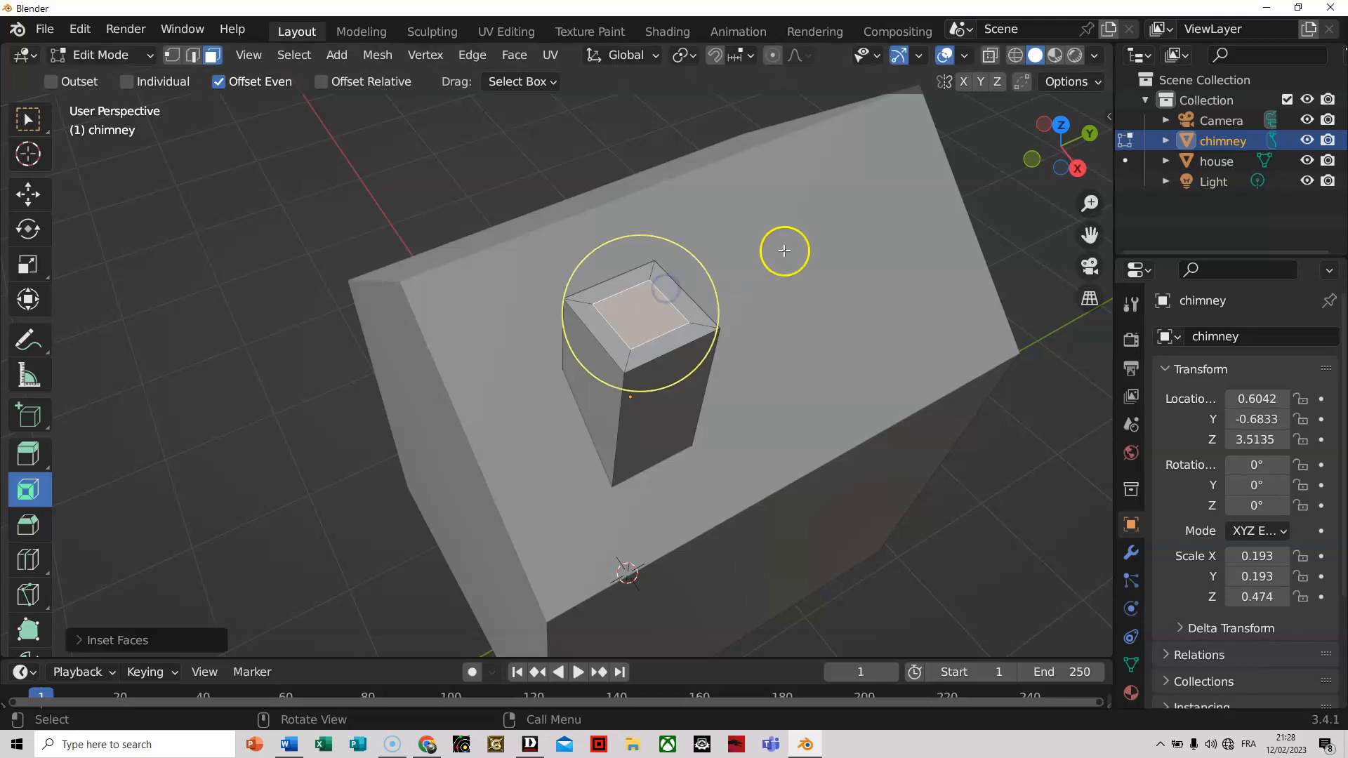
Extrude the inset face down into the chimney to hollow out its top and deselect the face.
click(636, 316)
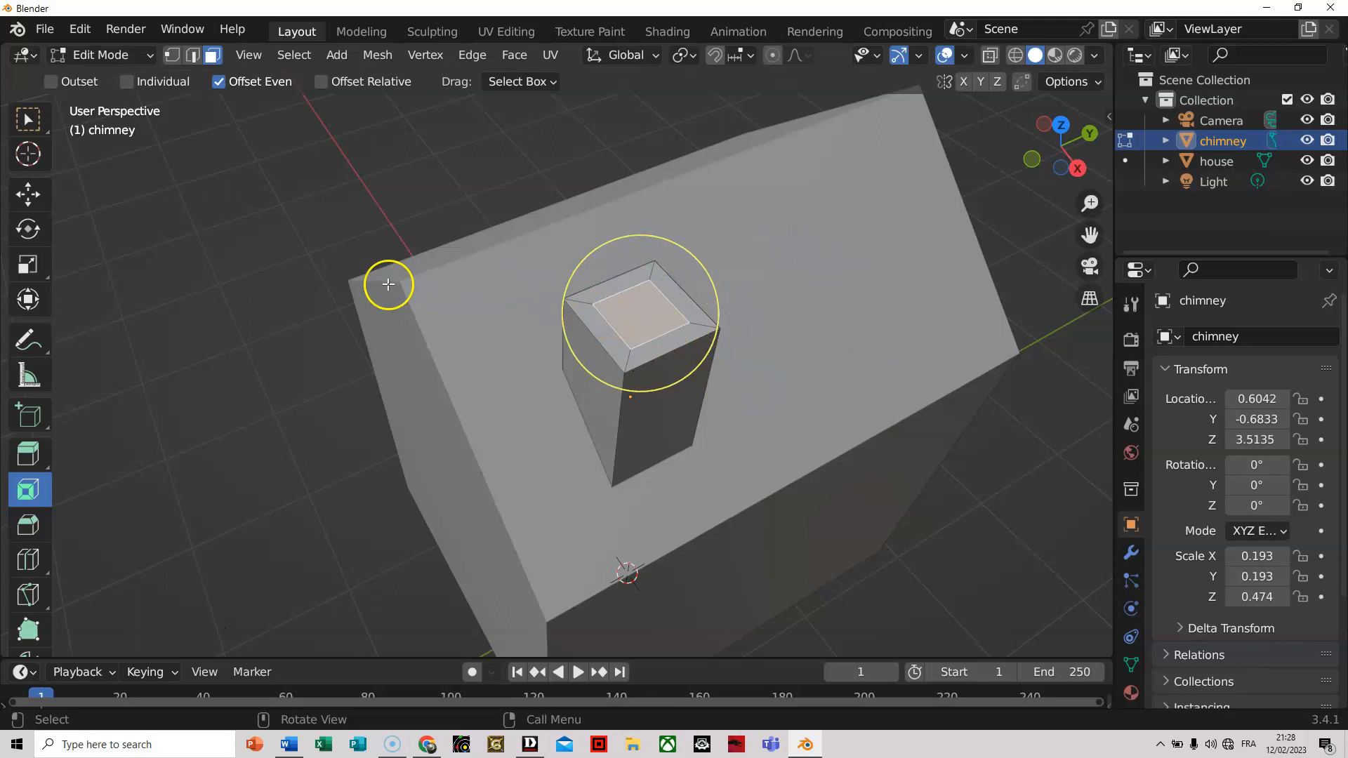
key(e)
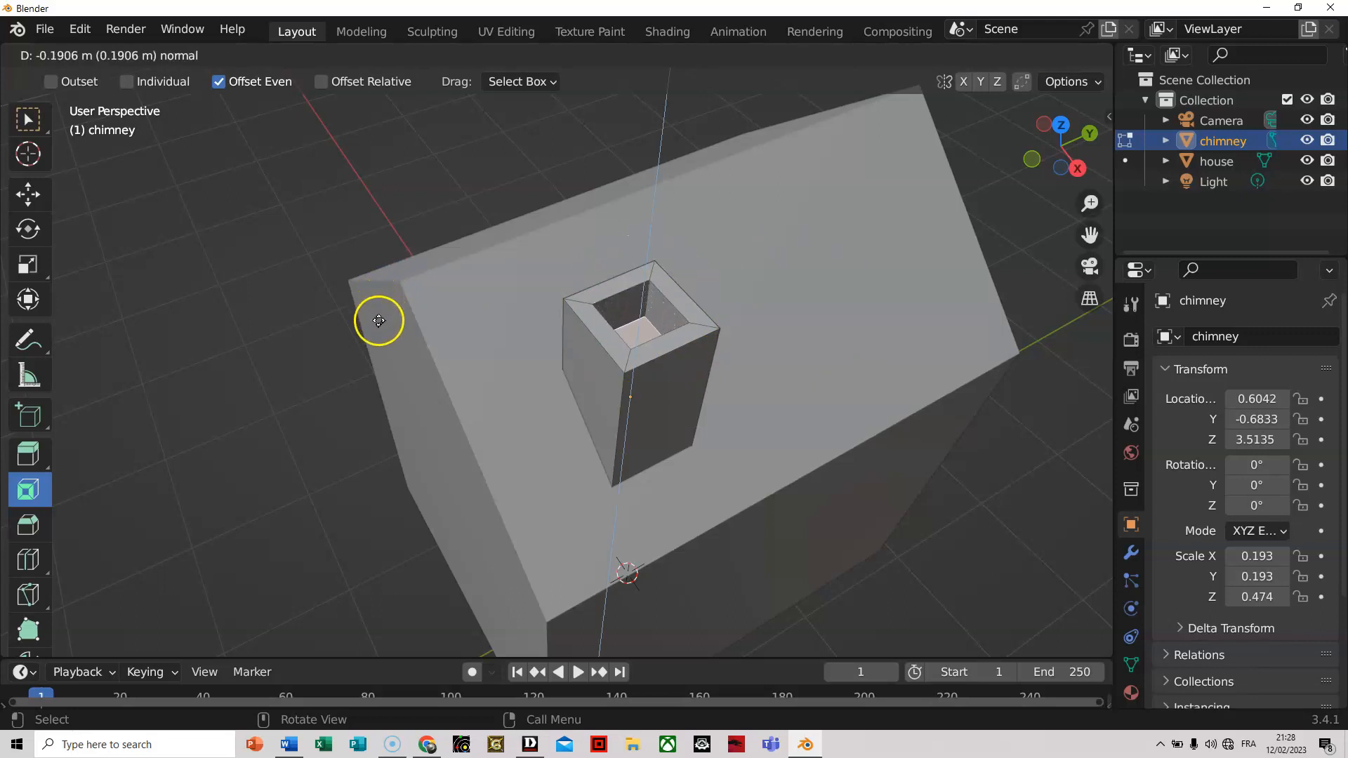
click(380, 350)
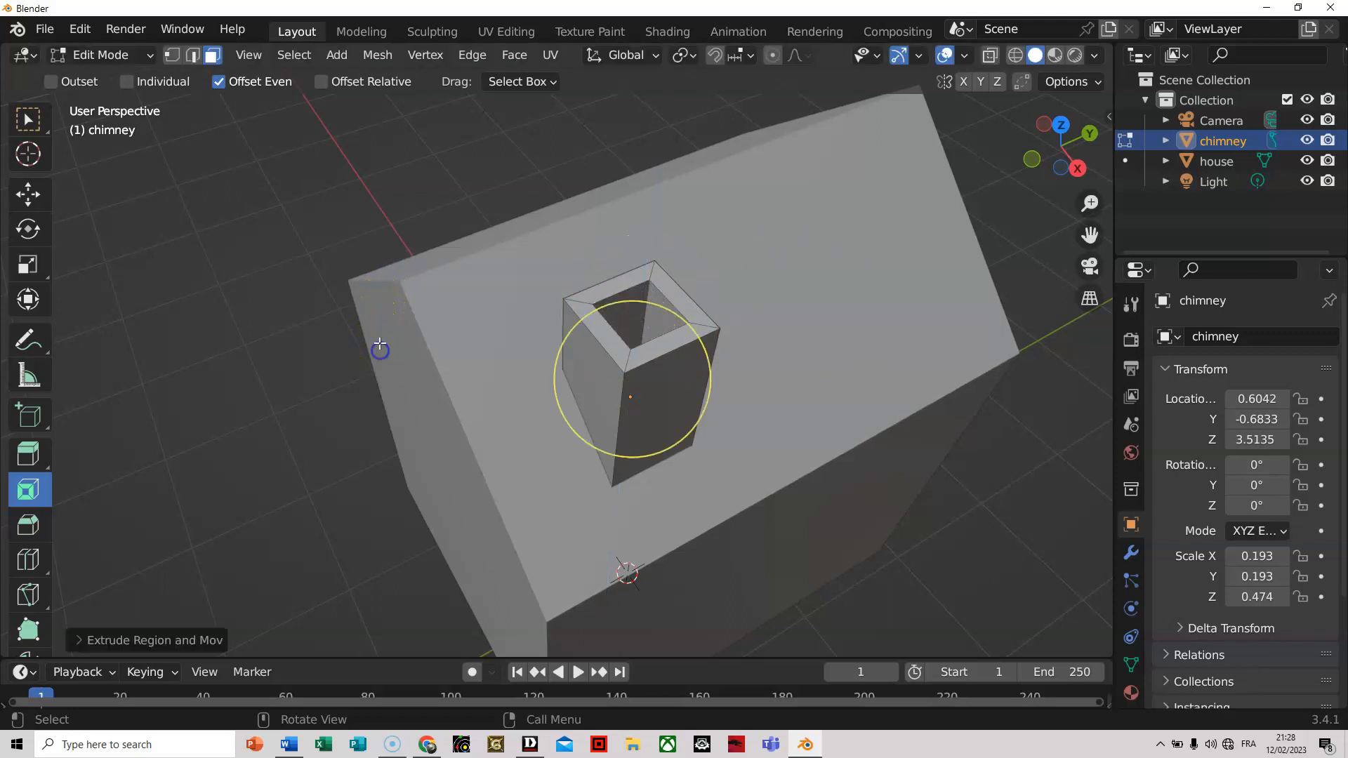
mouse_move(1032, 235)
middle_down()
mouse_move(1009, 262)
mouse_move(987, 235)
mouse_move(1014, 252)
middle_up()
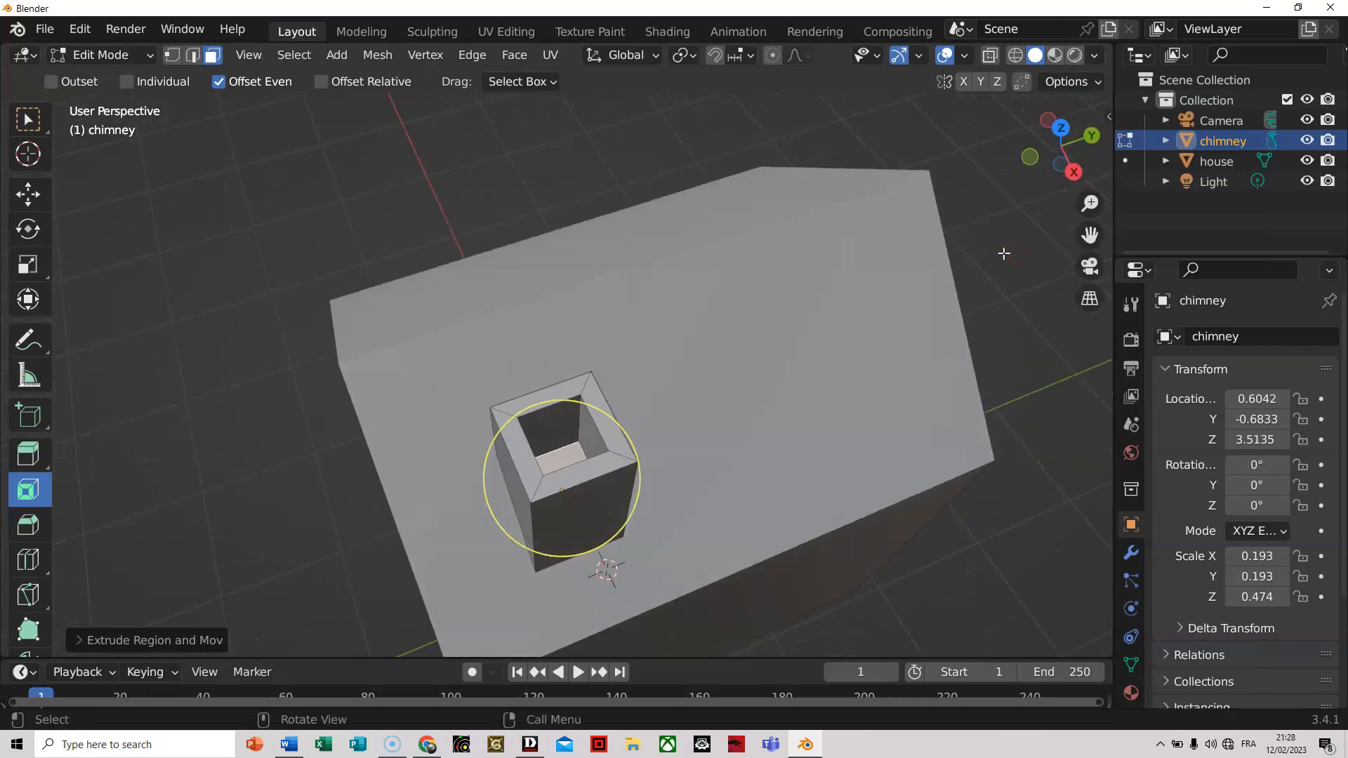
click(289, 393)
Select the inner rim edge loop of the chimney opening using edge selection, and switch the viewport to wireframe shading.
mouse_move(1019, 292)
middle_down()
mouse_move(1011, 265)
mouse_move(1011, 290)
middle_up()
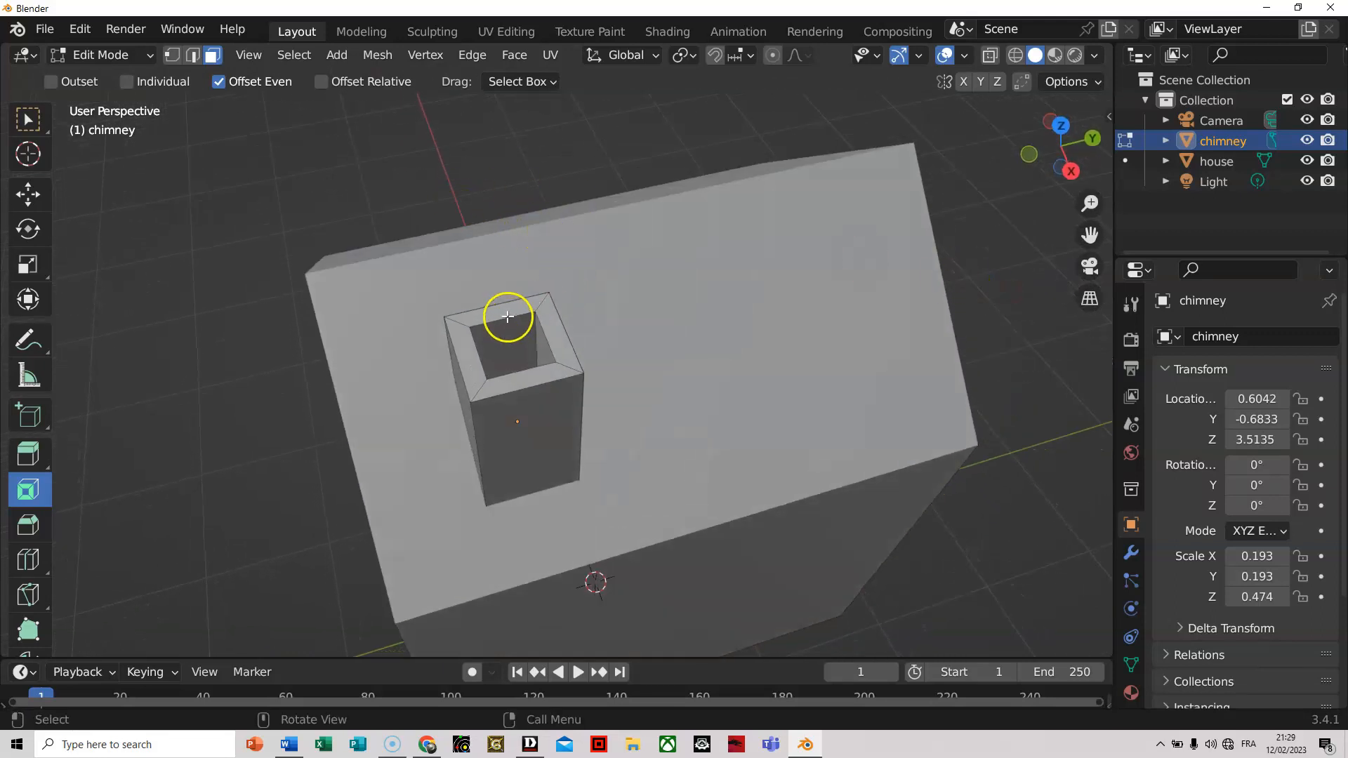
click(508, 317)
click(193, 55)
click(400, 120)
click(508, 329)
drag(508, 329, 508, 320)
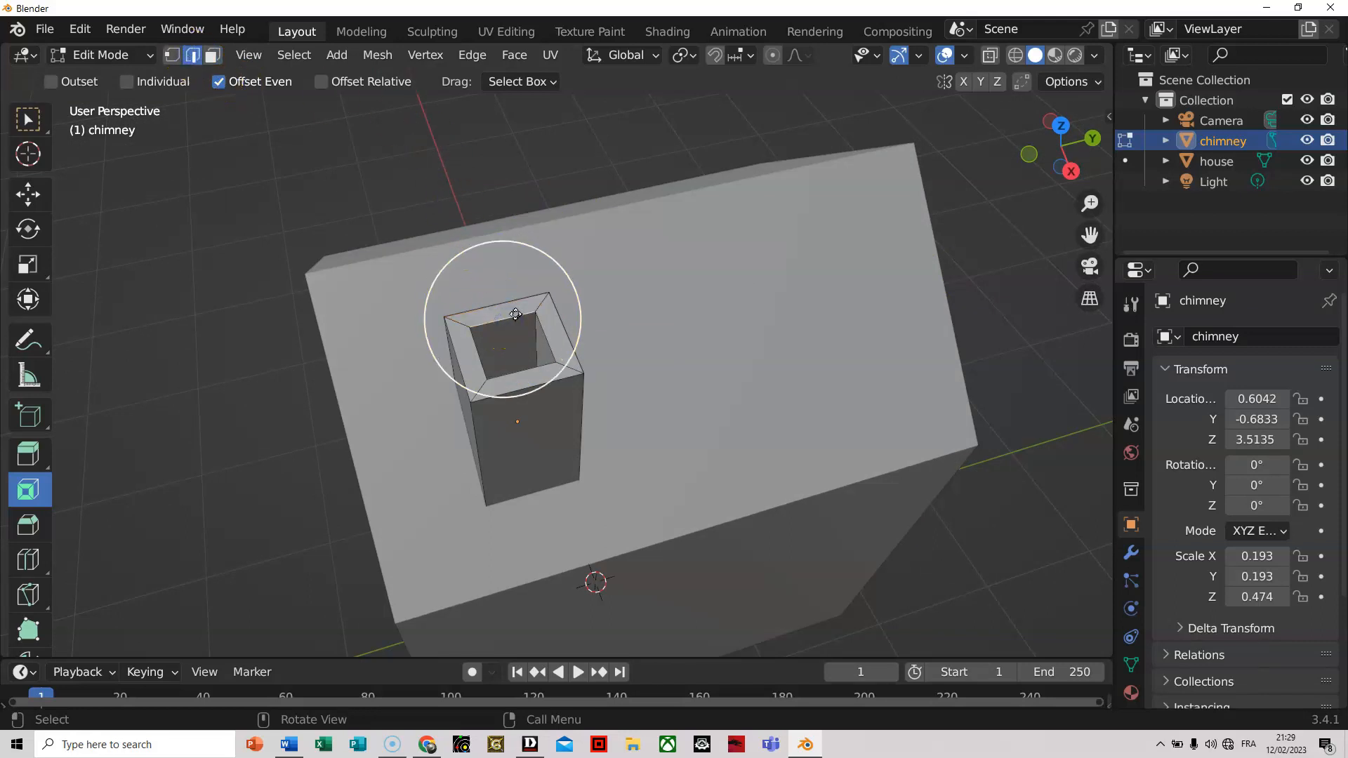
alt+click(476, 345)
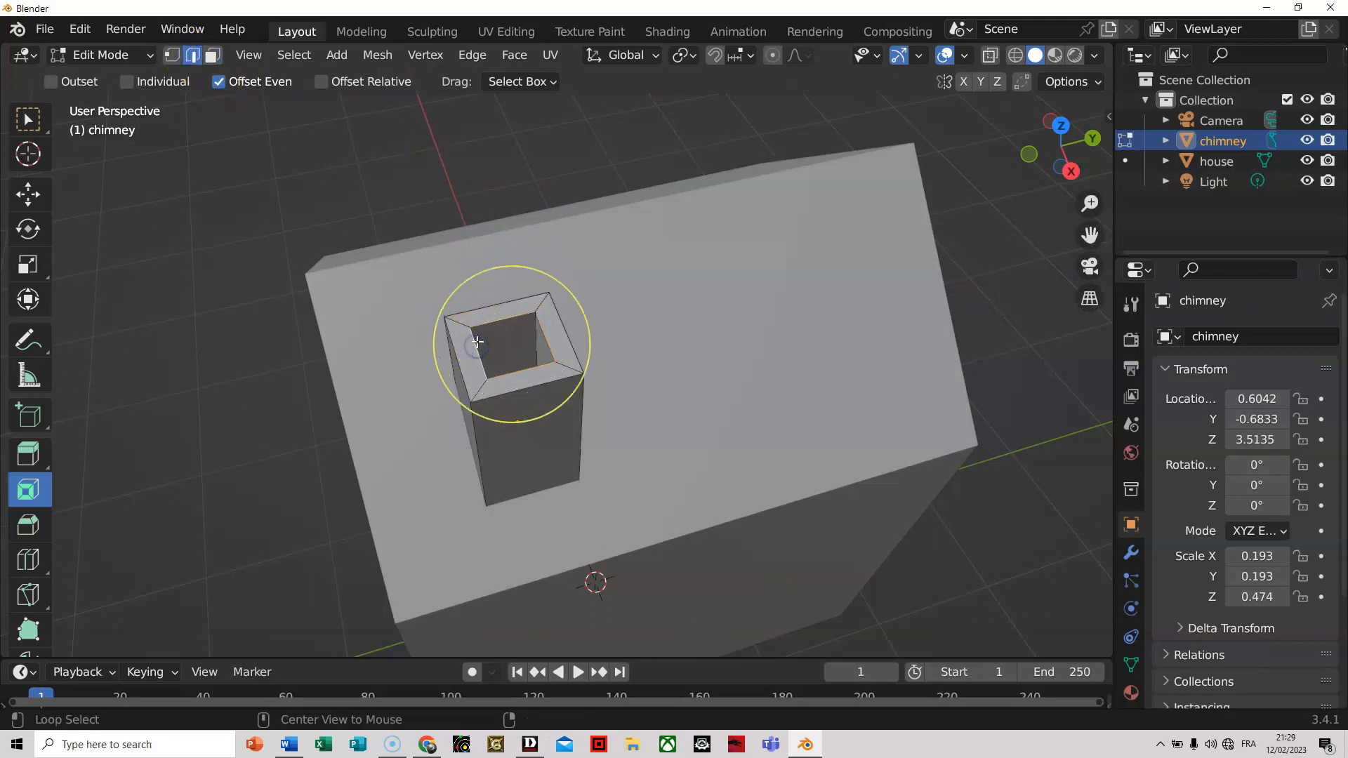
click(1015, 56)
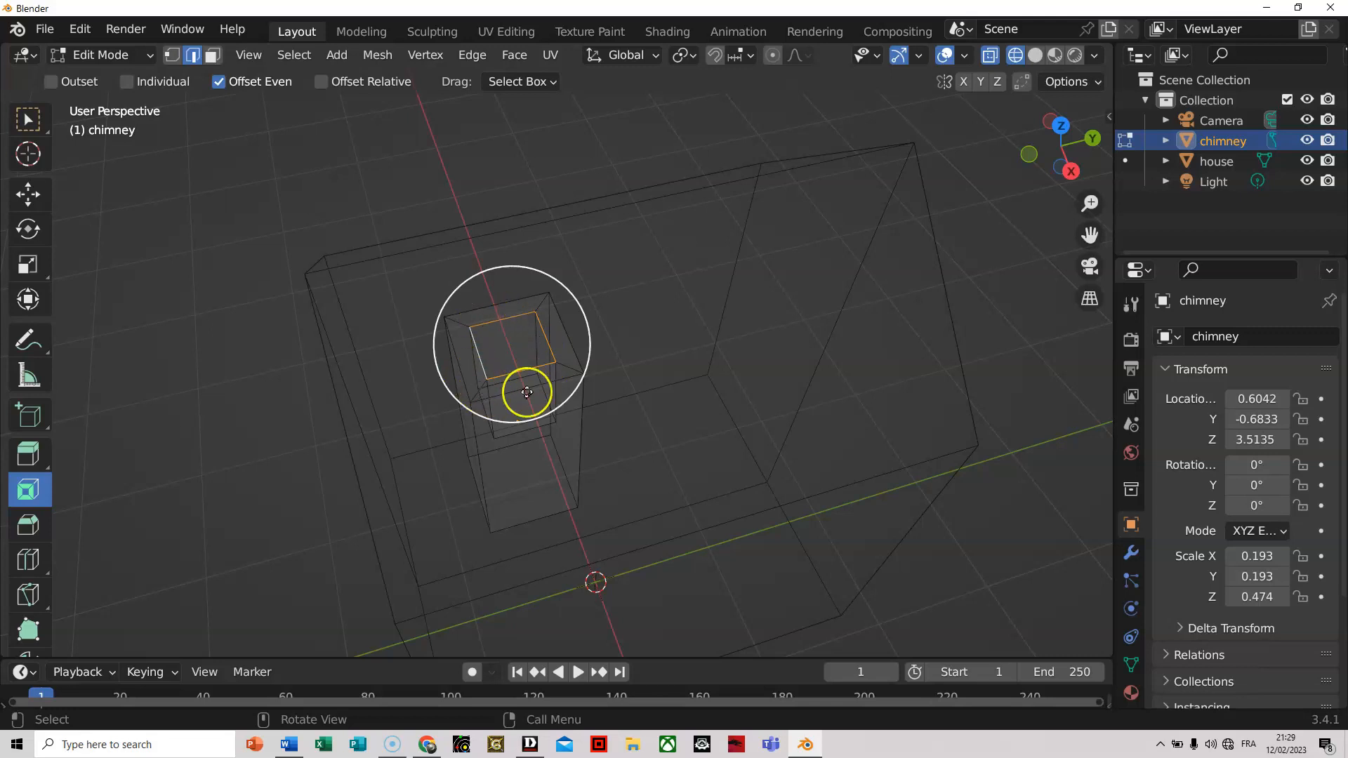
Return to solid shading, lower the chimney's selected inner rim edge loop slightly along Z, and deselect it.
click(1034, 55)
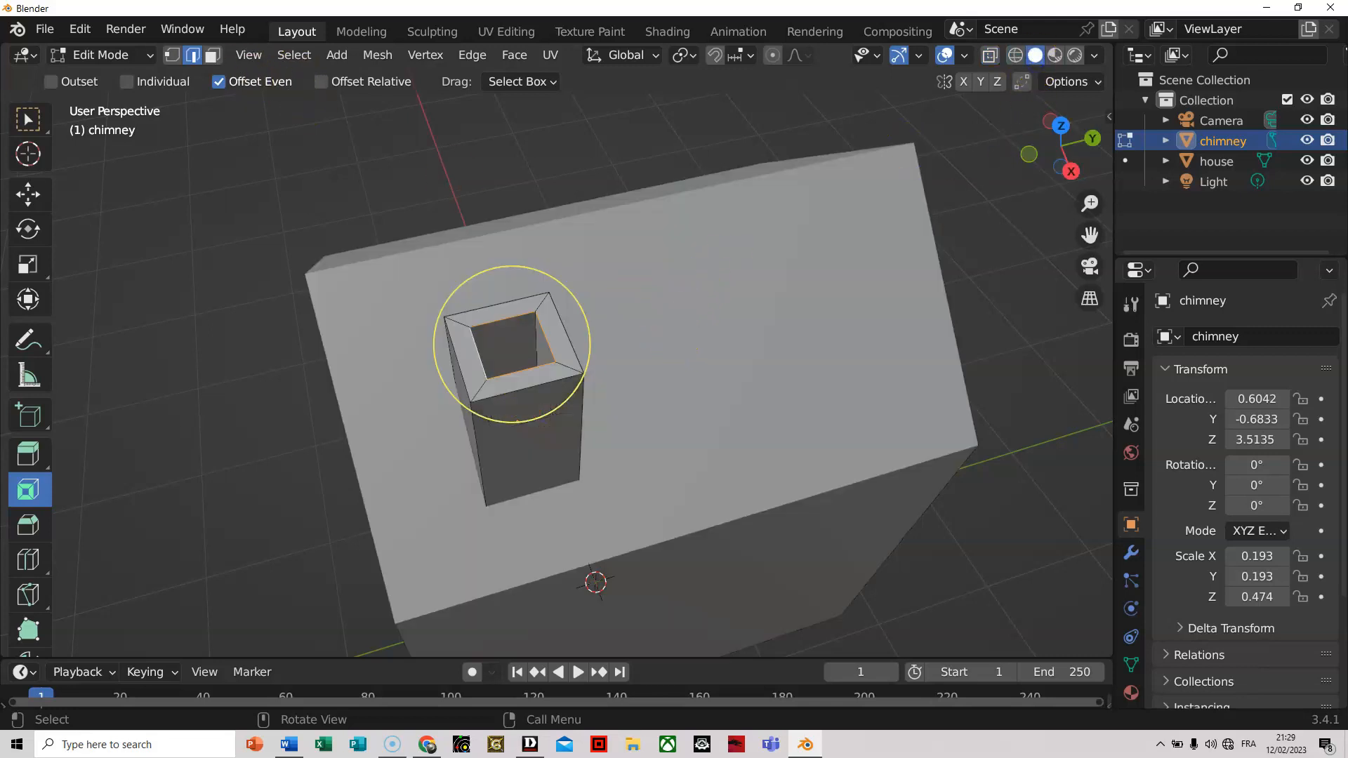
click(29, 200)
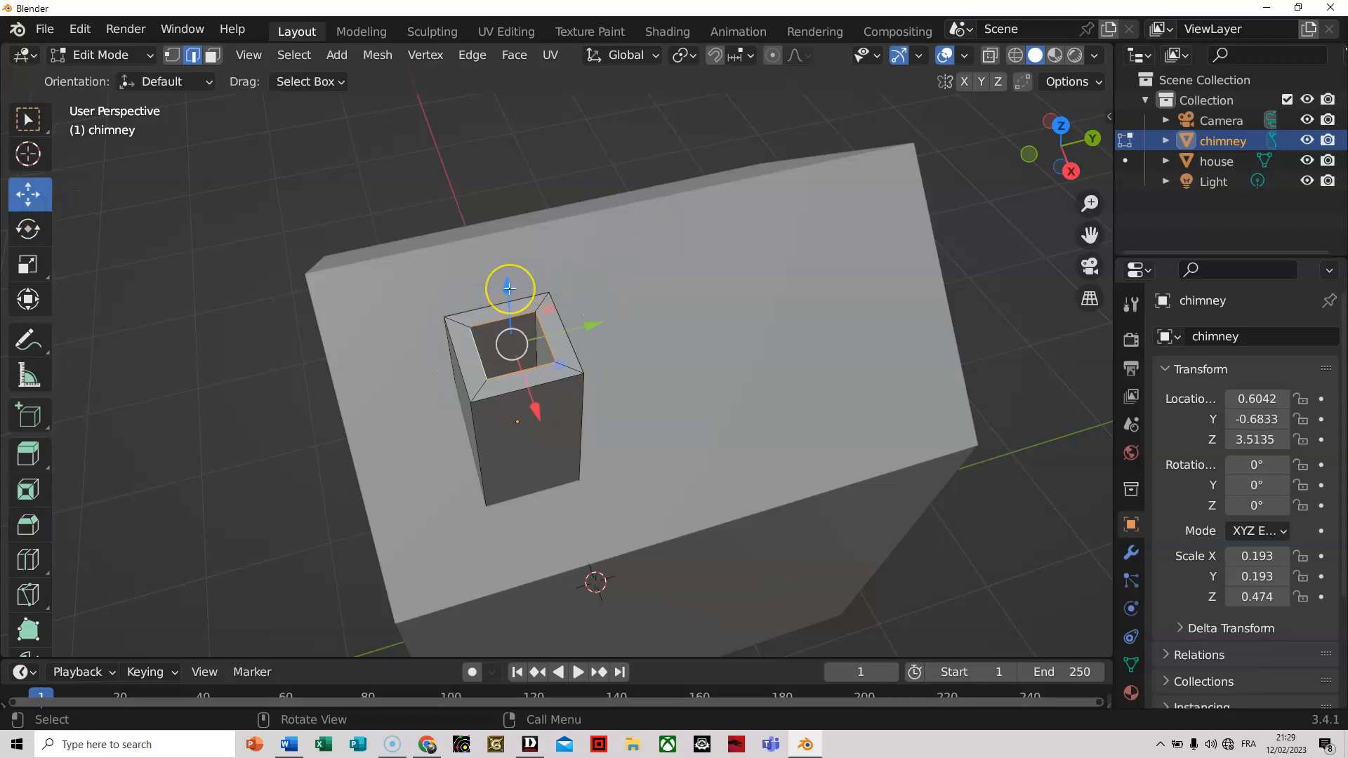
drag(509, 288, 509, 297)
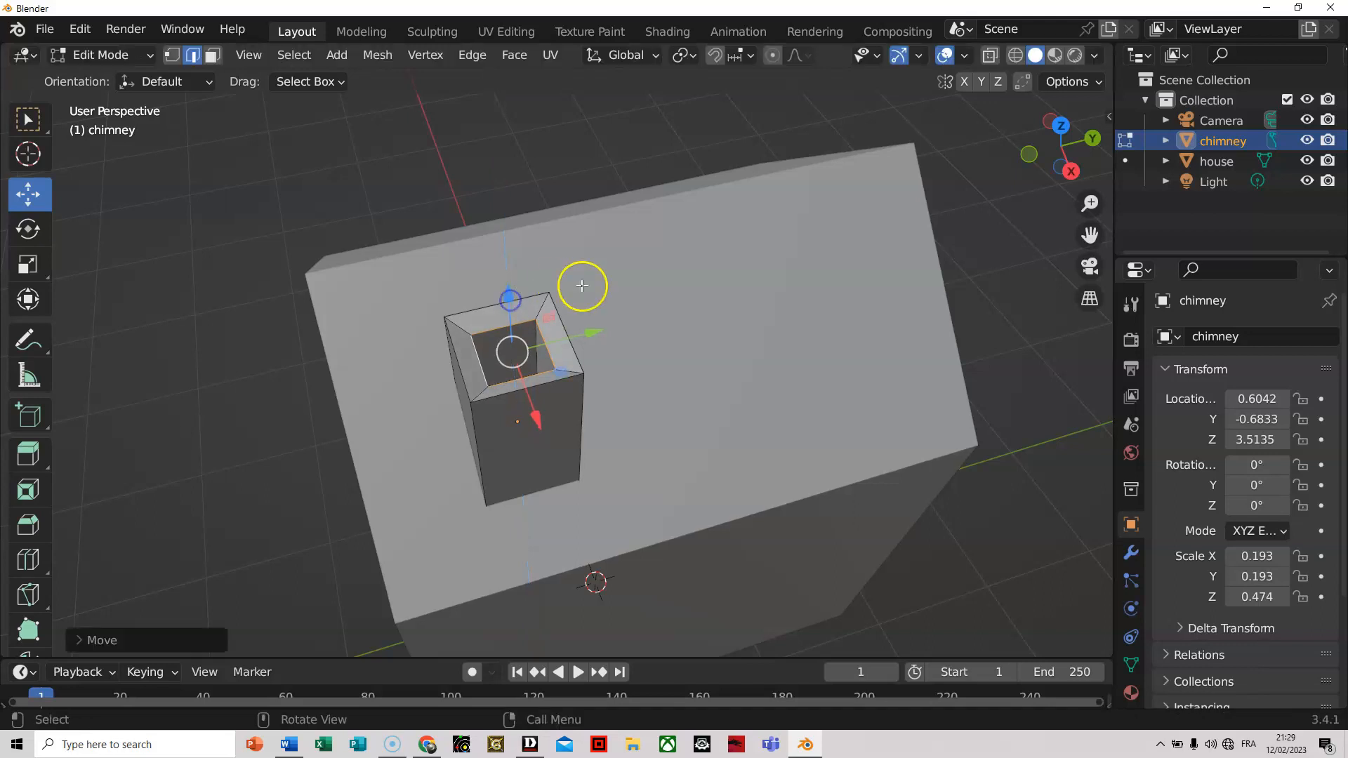
click(987, 251)
Bevel the outer top edge loop of the chimney with a width of about 0.144 m and 4 segments.
mouse_move(1015, 330)
middle_down()
mouse_move(1095, 328)
mouse_move(1002, 318)
mouse_move(1022, 332)
middle_up()
click(476, 354)
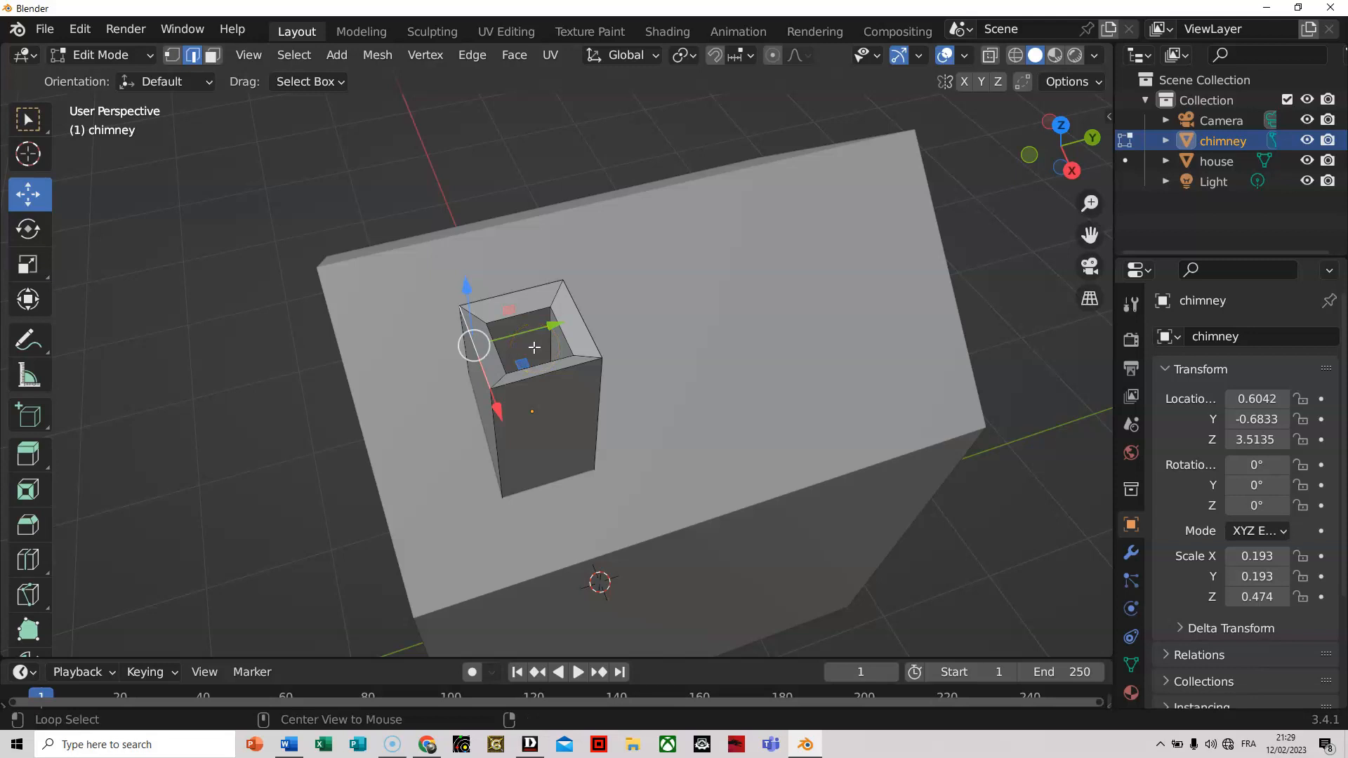
alt+click(545, 375)
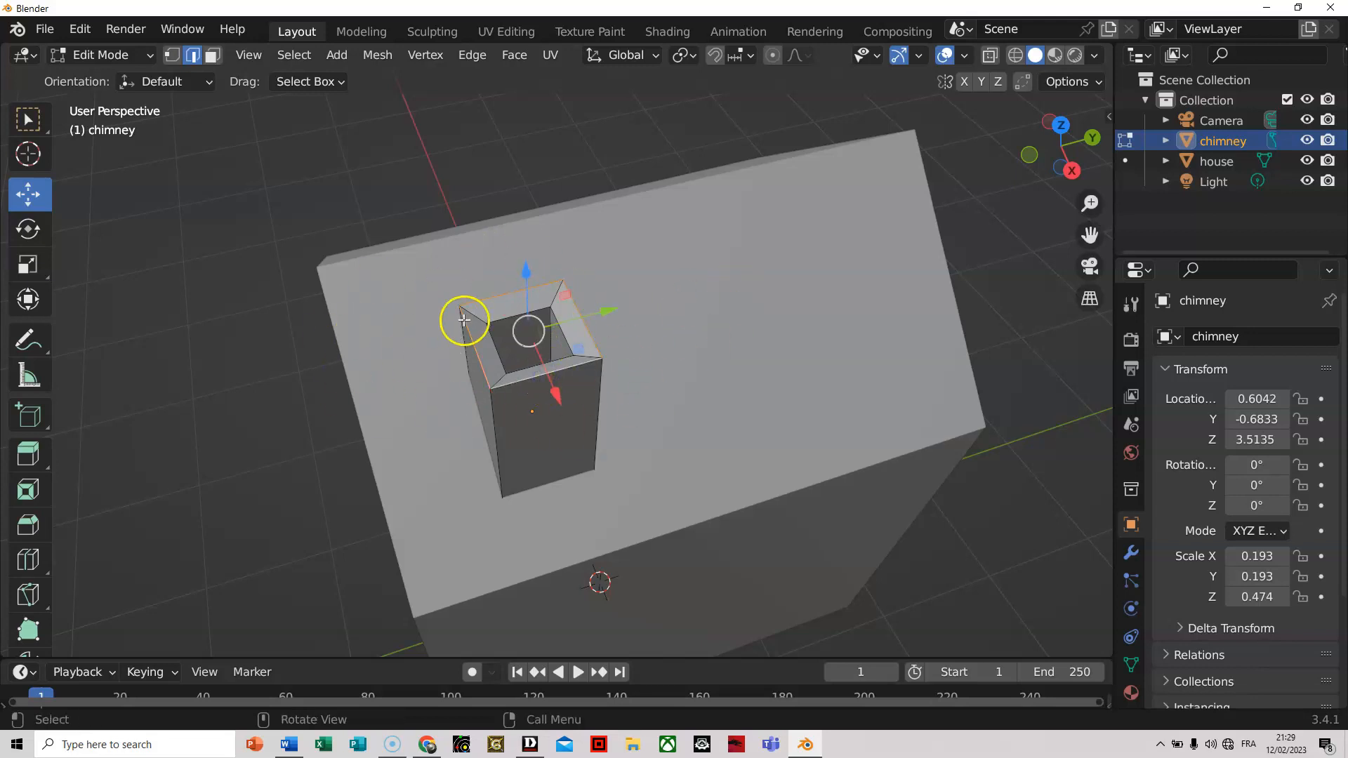
click(28, 525)
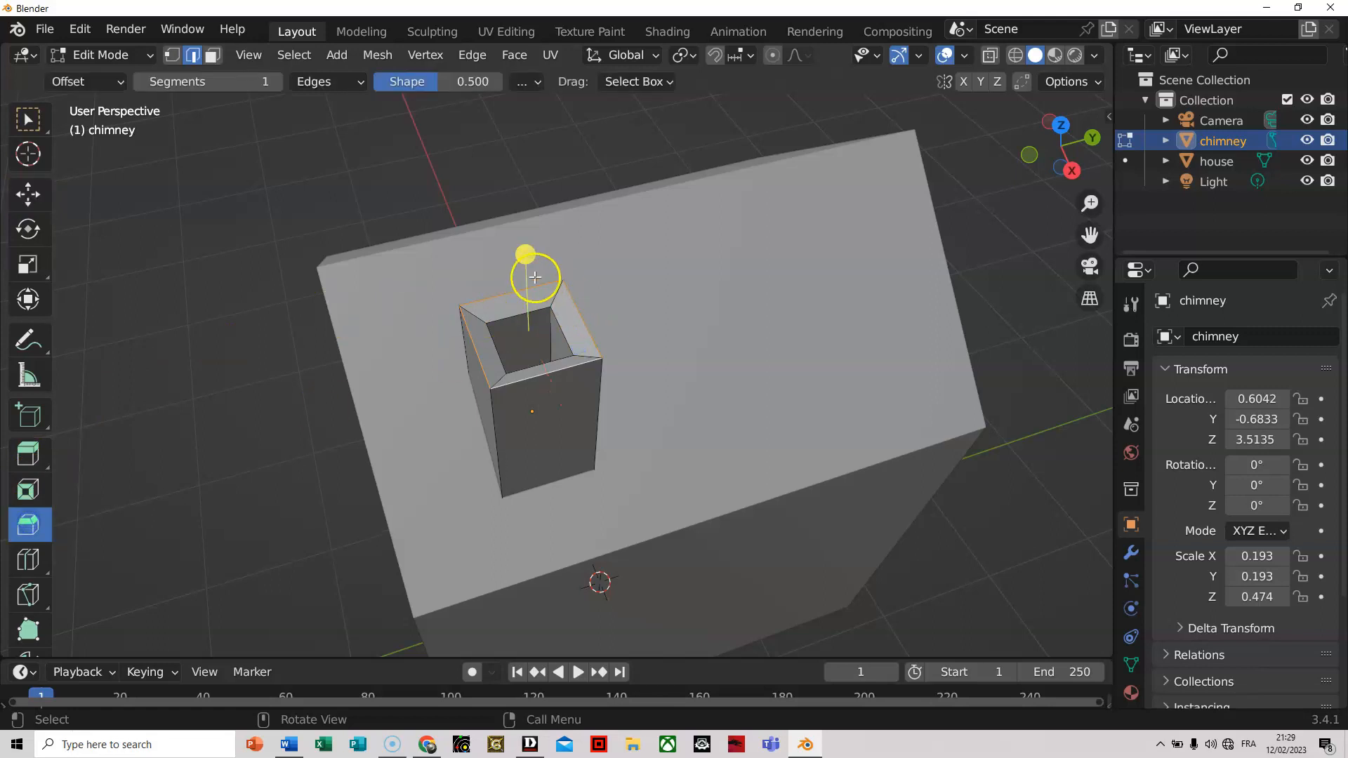
drag(529, 255, 528, 239)
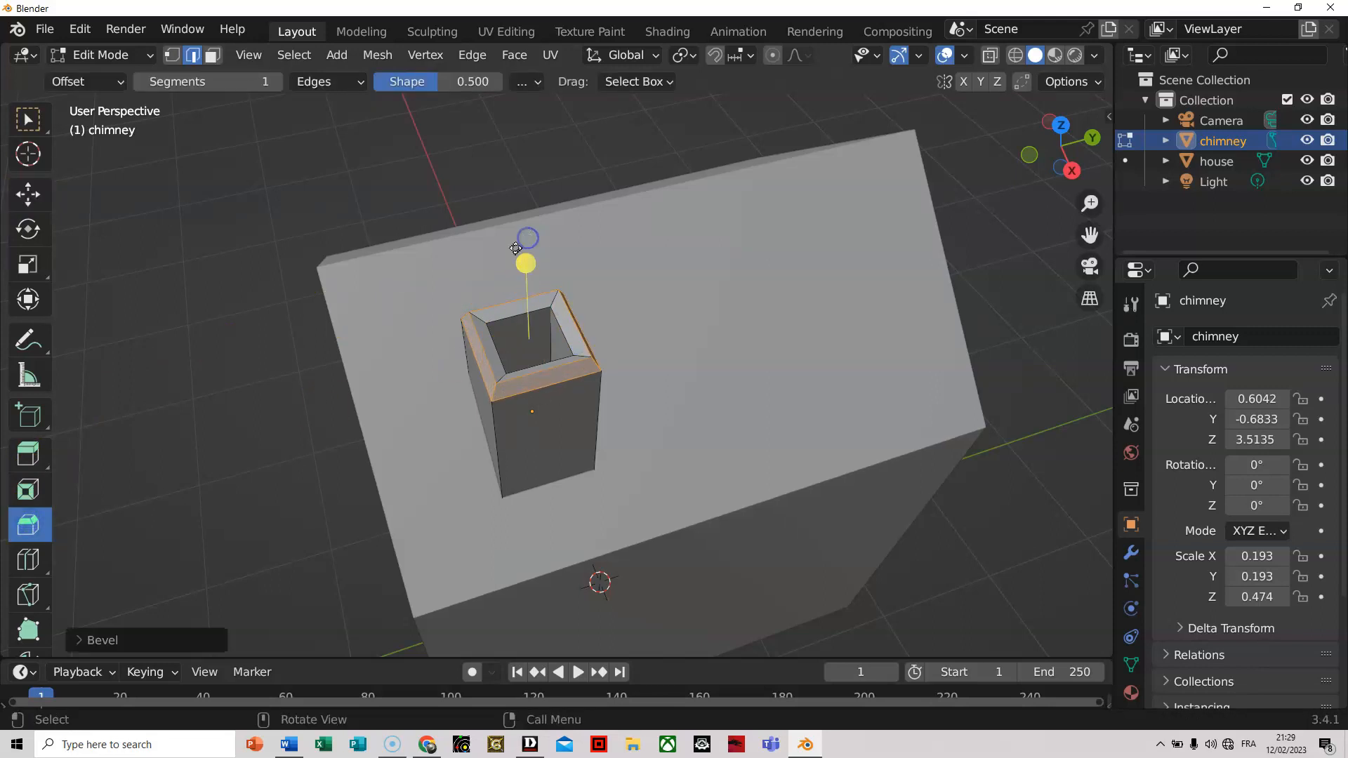
click(145, 635)
click(336, 357)
click(336, 358)
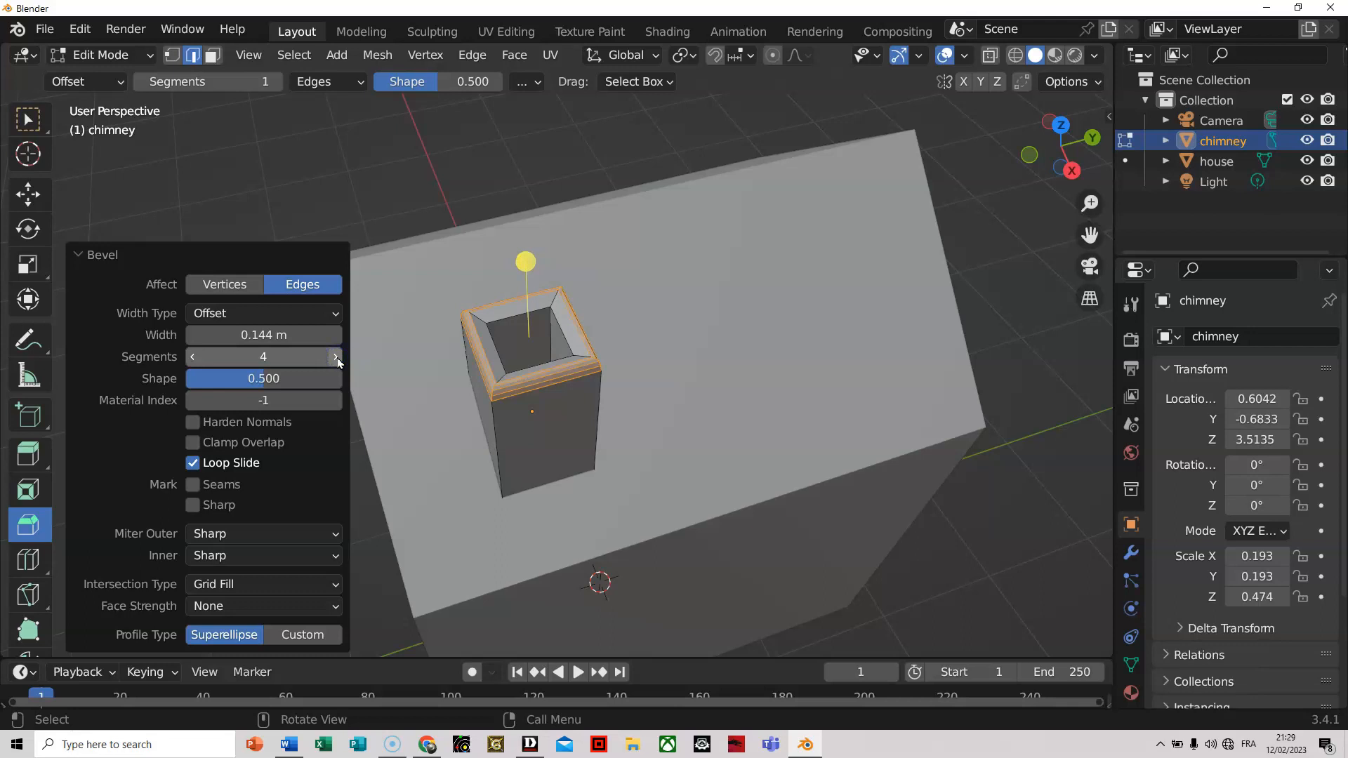
Deselect the bevelled edges, return to Object Mode and deselect the chimney.
click(1026, 253)
middle_drag(858, 471, 837, 445)
middle_drag(532, 405, 571, 405)
scroll(582, 420, down, 4)
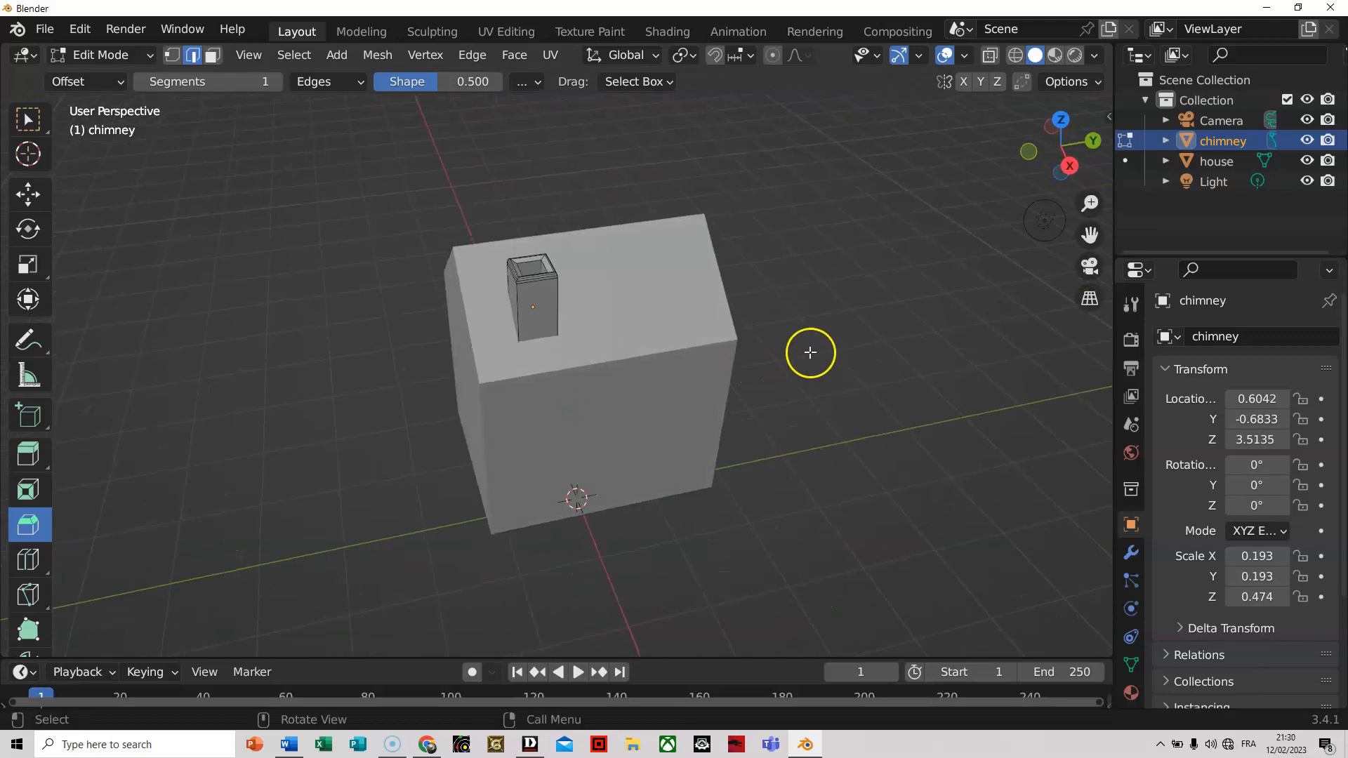
mouse_move(833, 370)
middle_down()
mouse_move(827, 388)
mouse_move(824, 362)
mouse_move(842, 367)
middle_up()
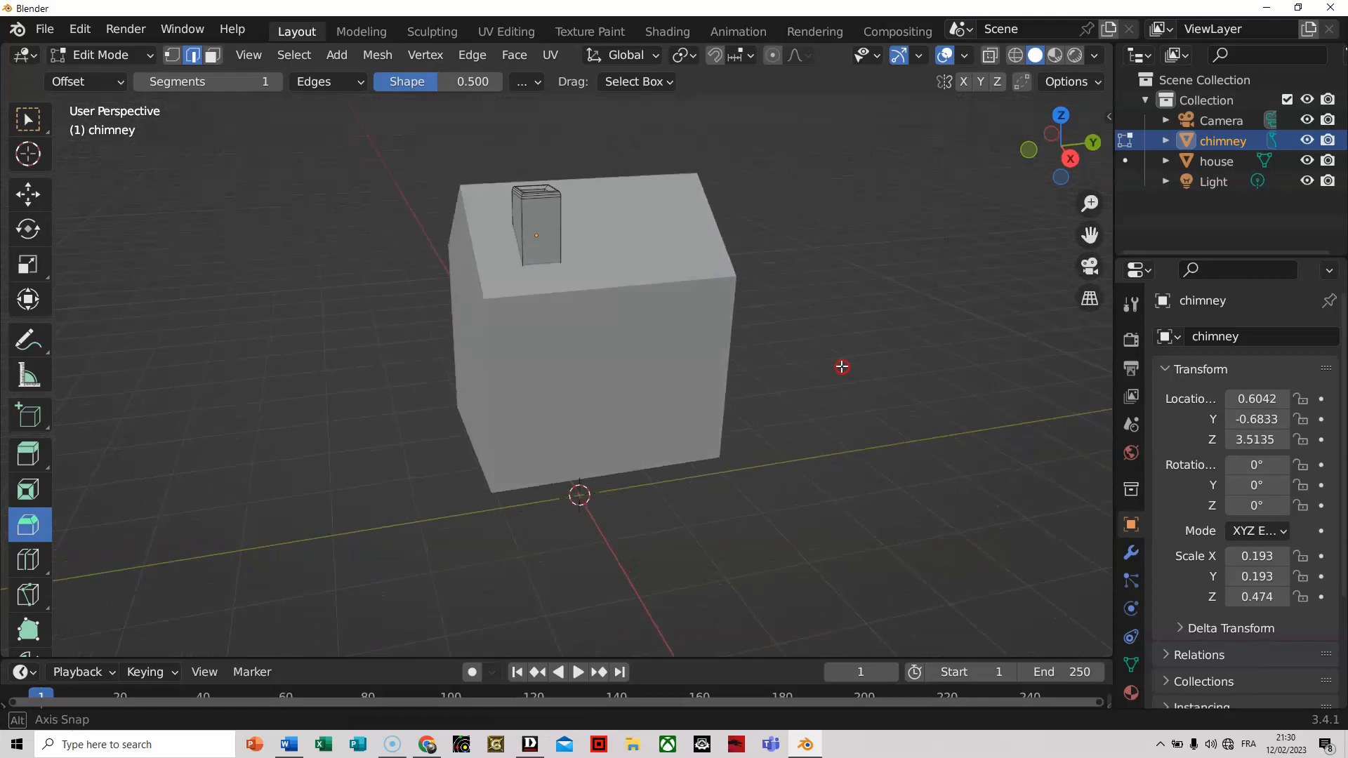
scroll(843, 367, up, 1)
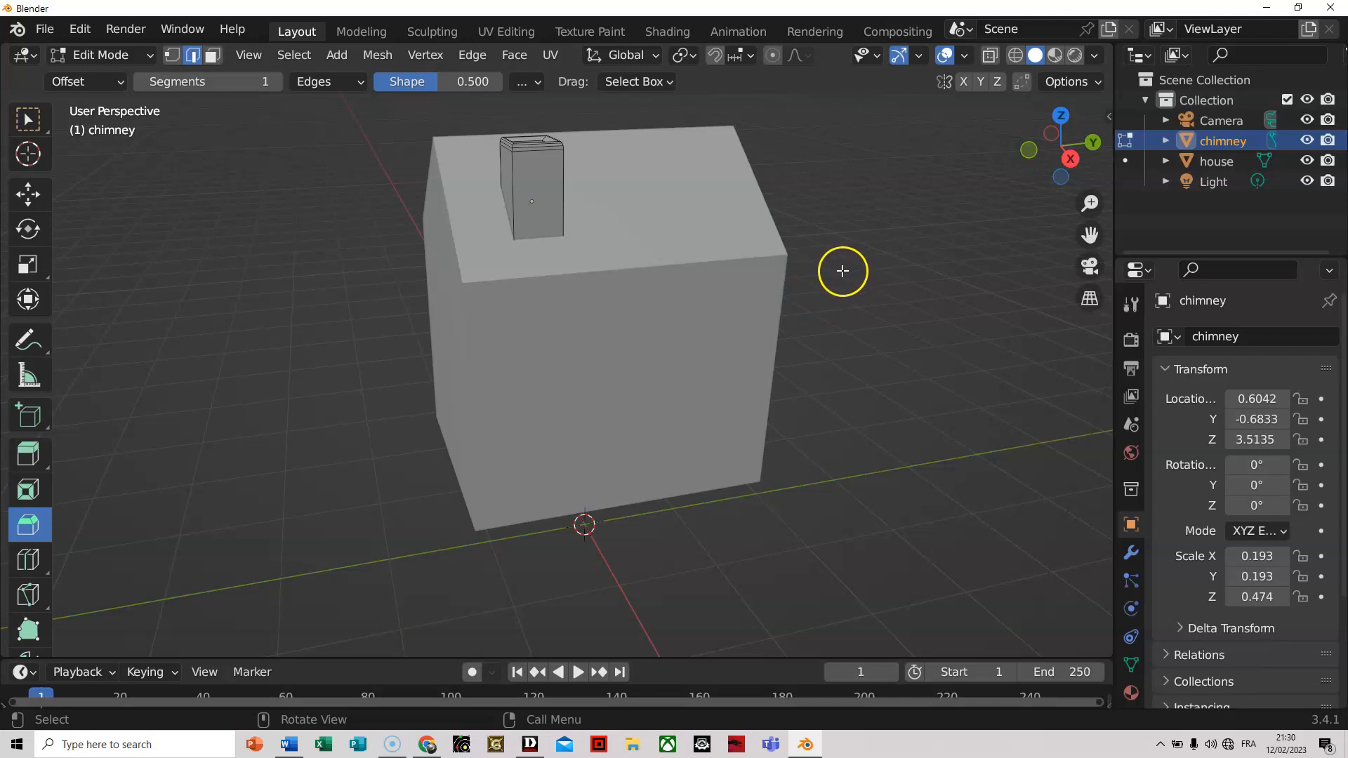
key(Tab)
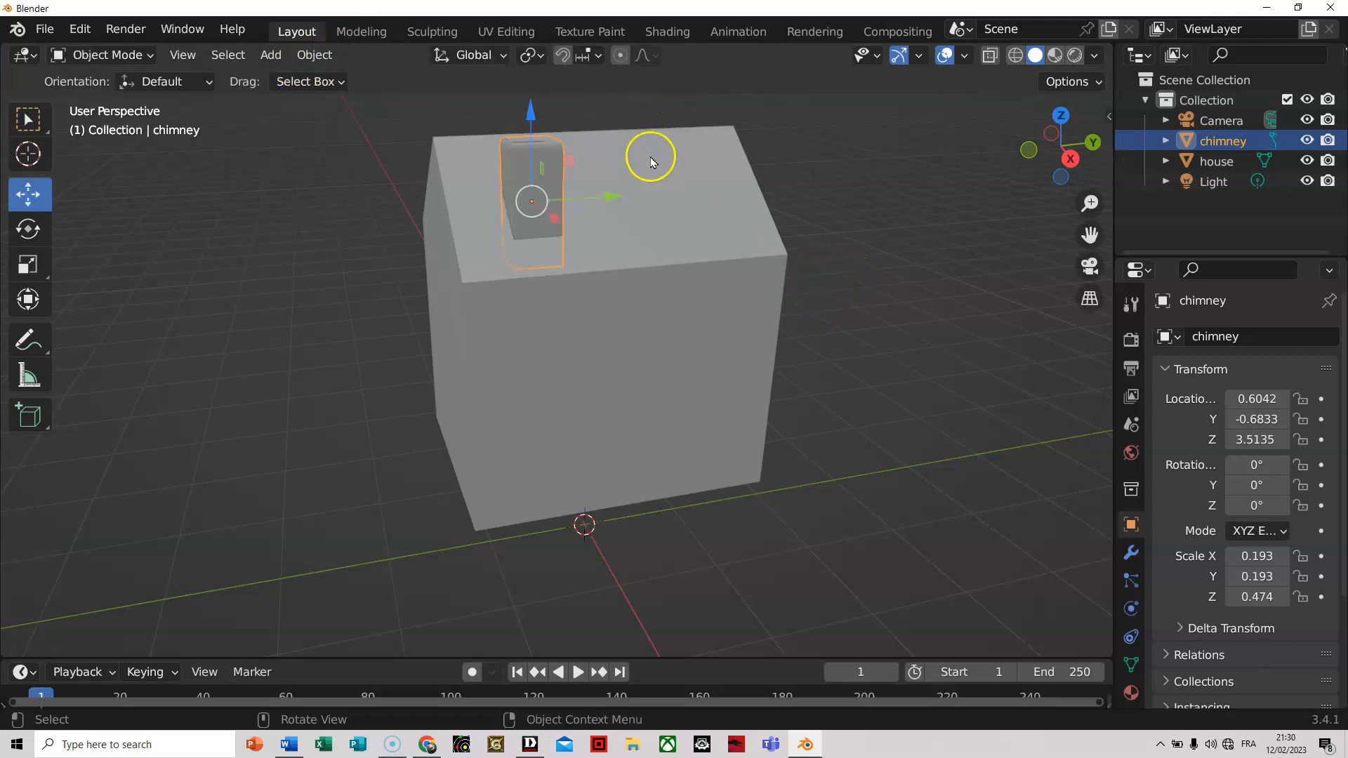
click(876, 251)
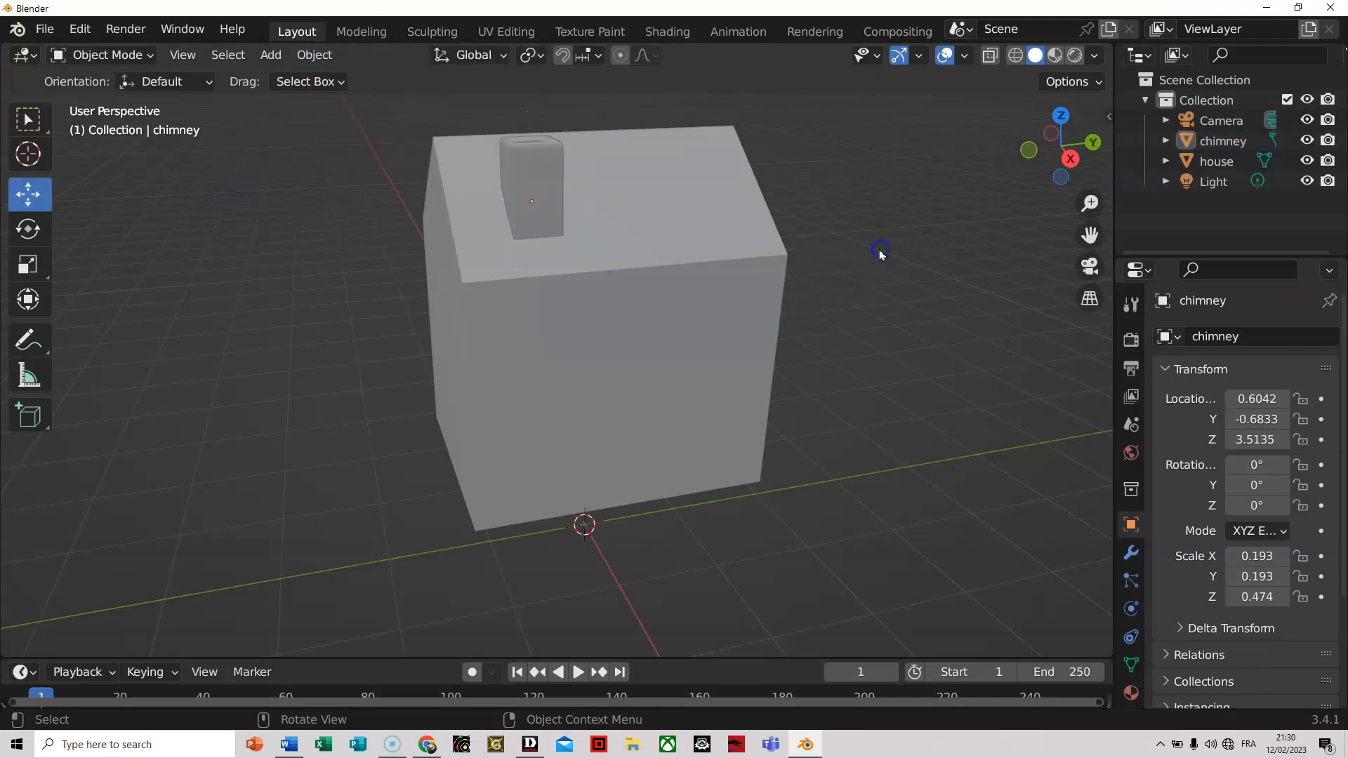
Add a plane mesh and move it beside the house, to about Y -2.265 m and Z 1.886 m.
click(269, 56)
mouse_move(351, 78)
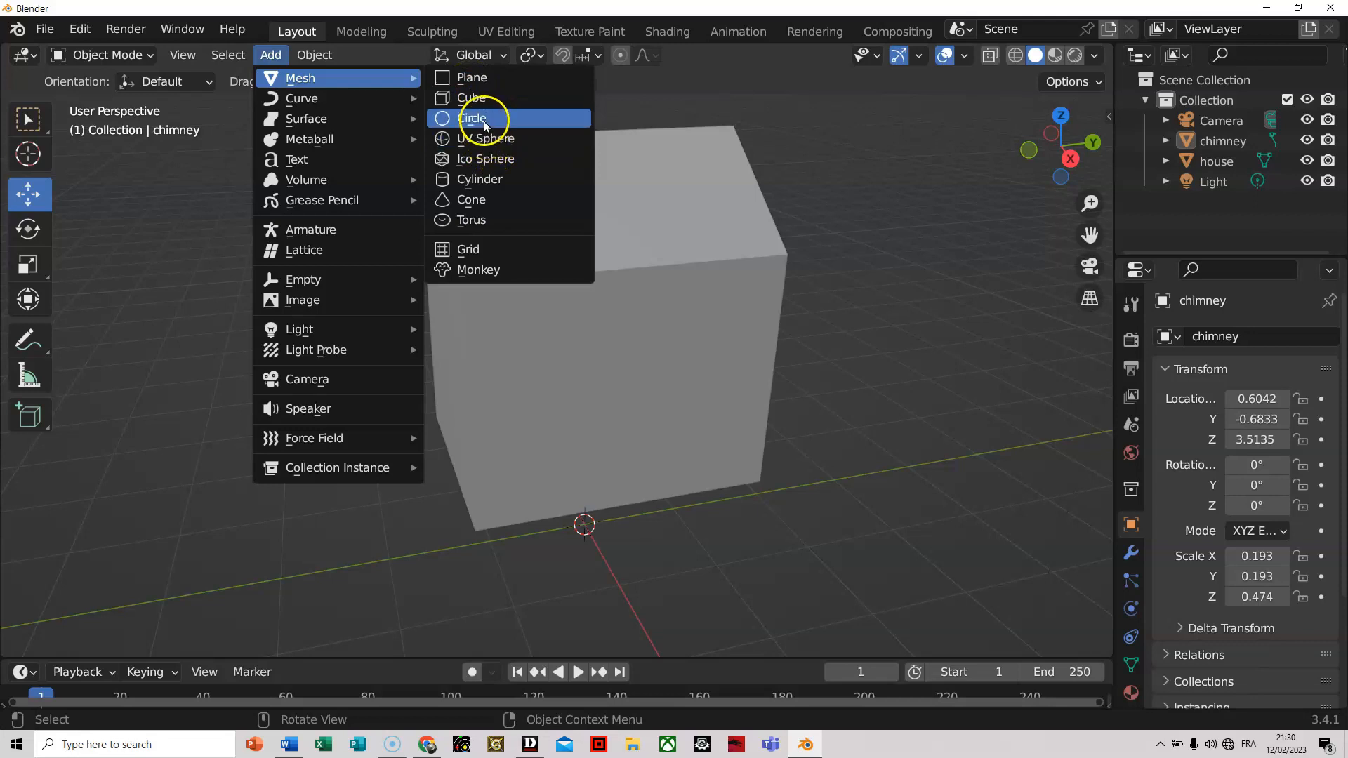
click(472, 77)
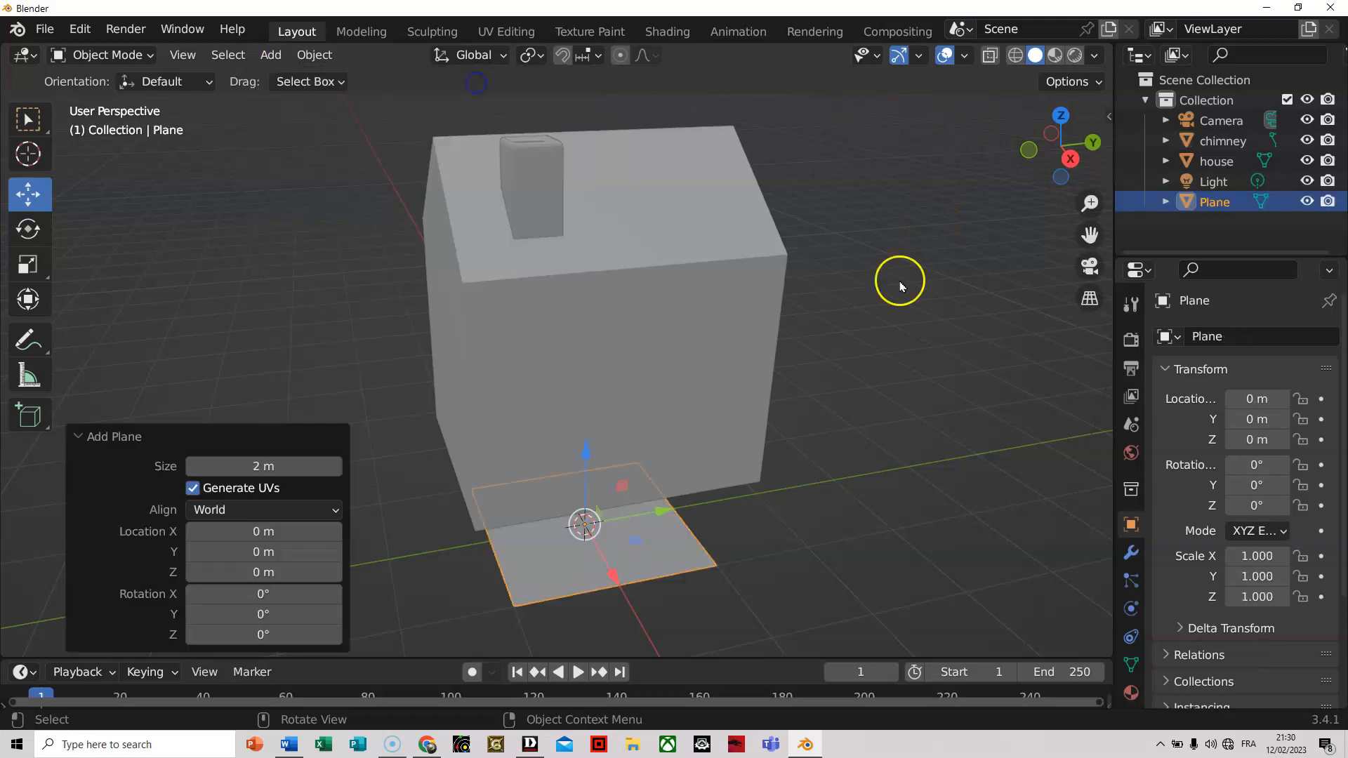
drag(668, 506, 436, 526)
drag(352, 487, 327, 313)
click(139, 475)
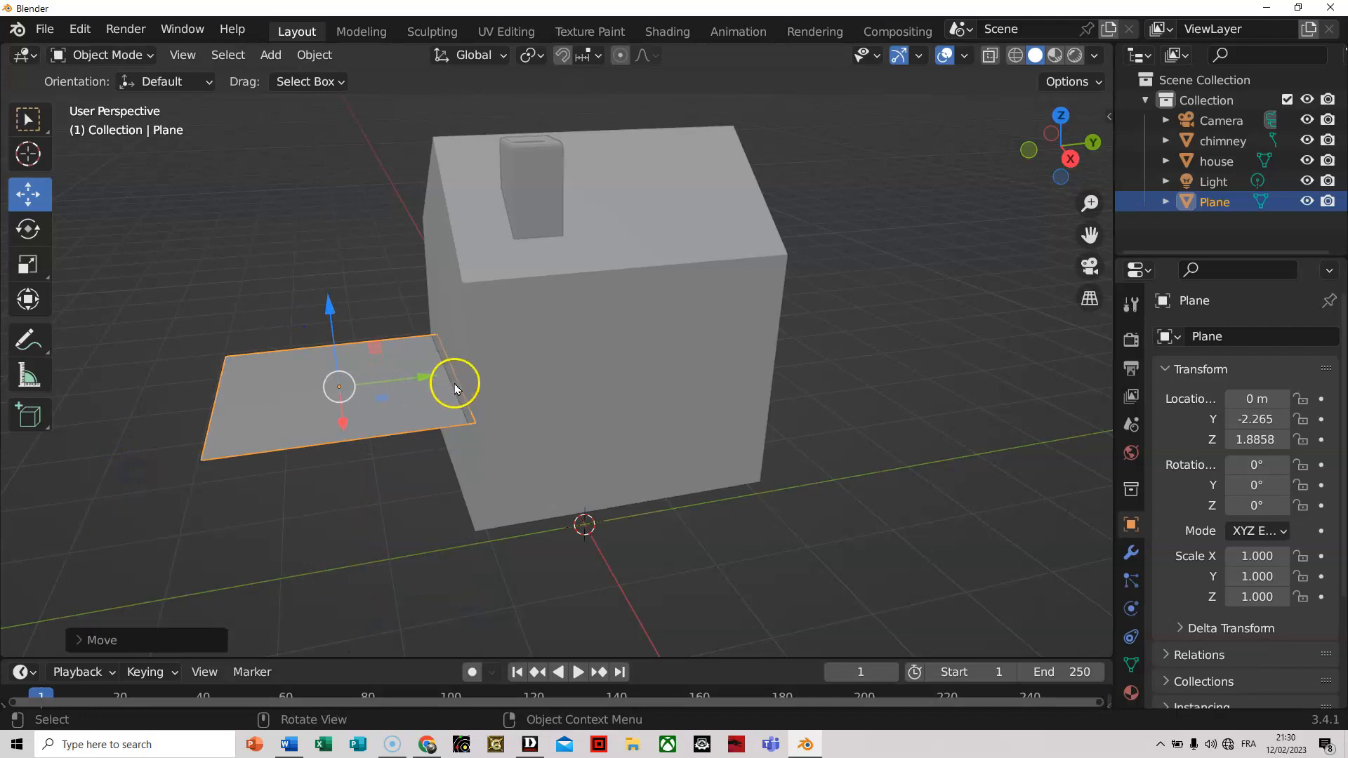
Rotate the plane 90° about Y and move it in front of the house's eaves-side wall, to about X 1.54 m and Y 0.62 m.
key(r)
text(y)
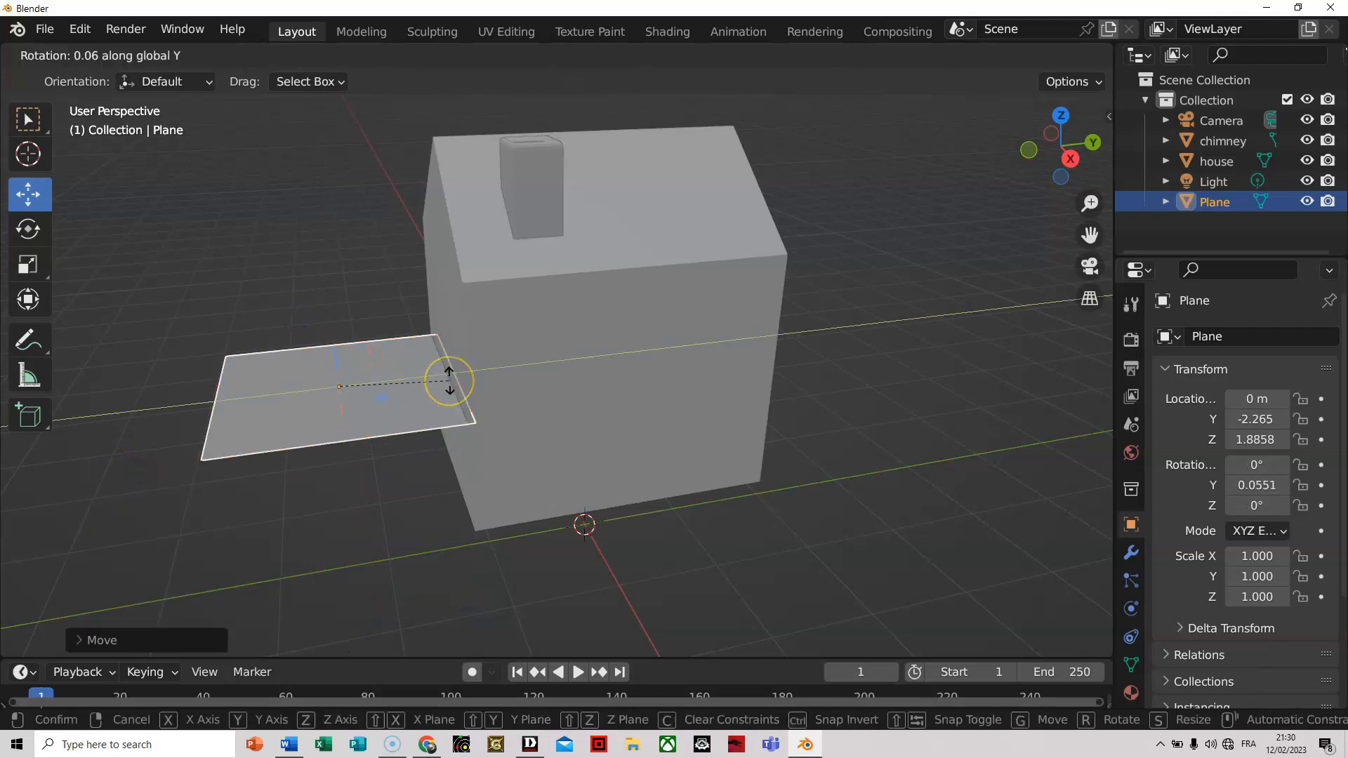
text(90)
key(Return)
drag(448, 383, 734, 359)
drag(685, 391, 738, 469)
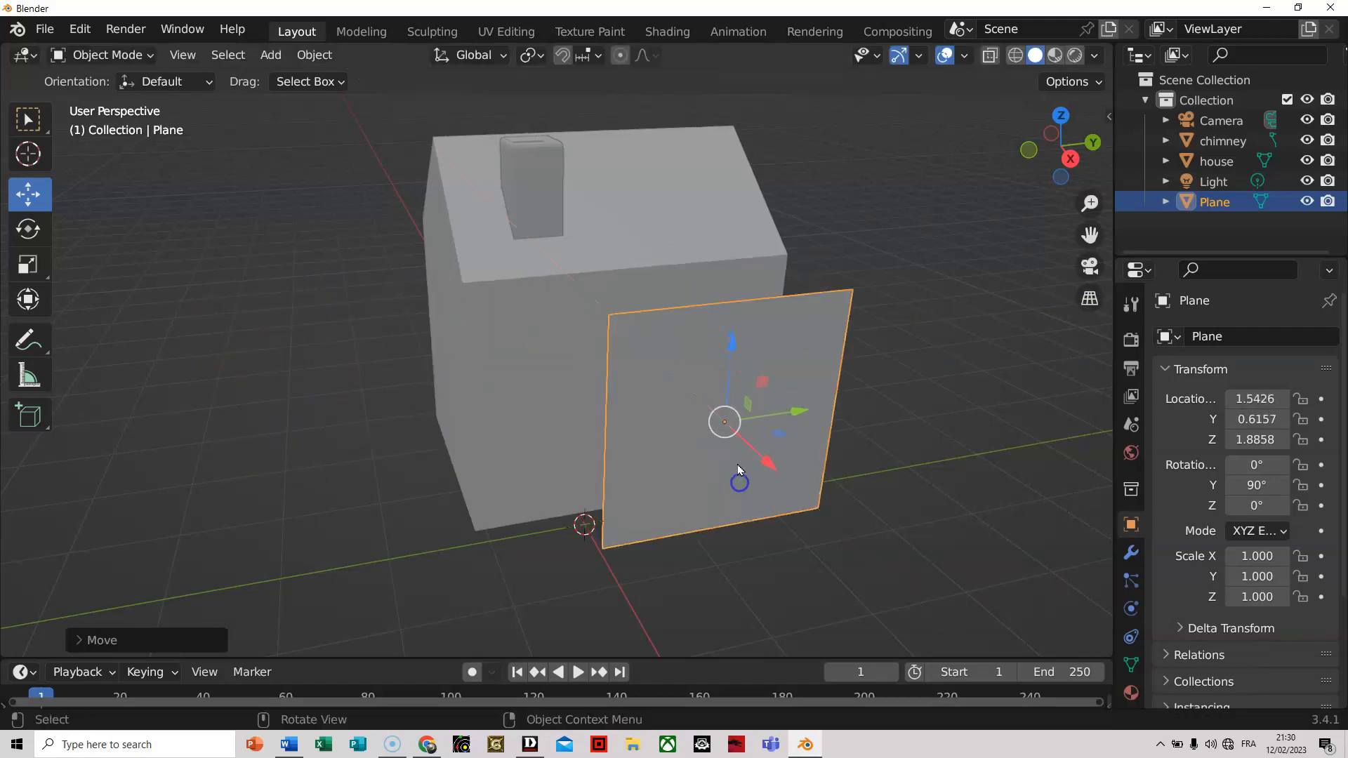
Scale the plane into a narrow upright door, shrinking it to about 0.2 along global Y and 0.555 along global Z.
key(s)
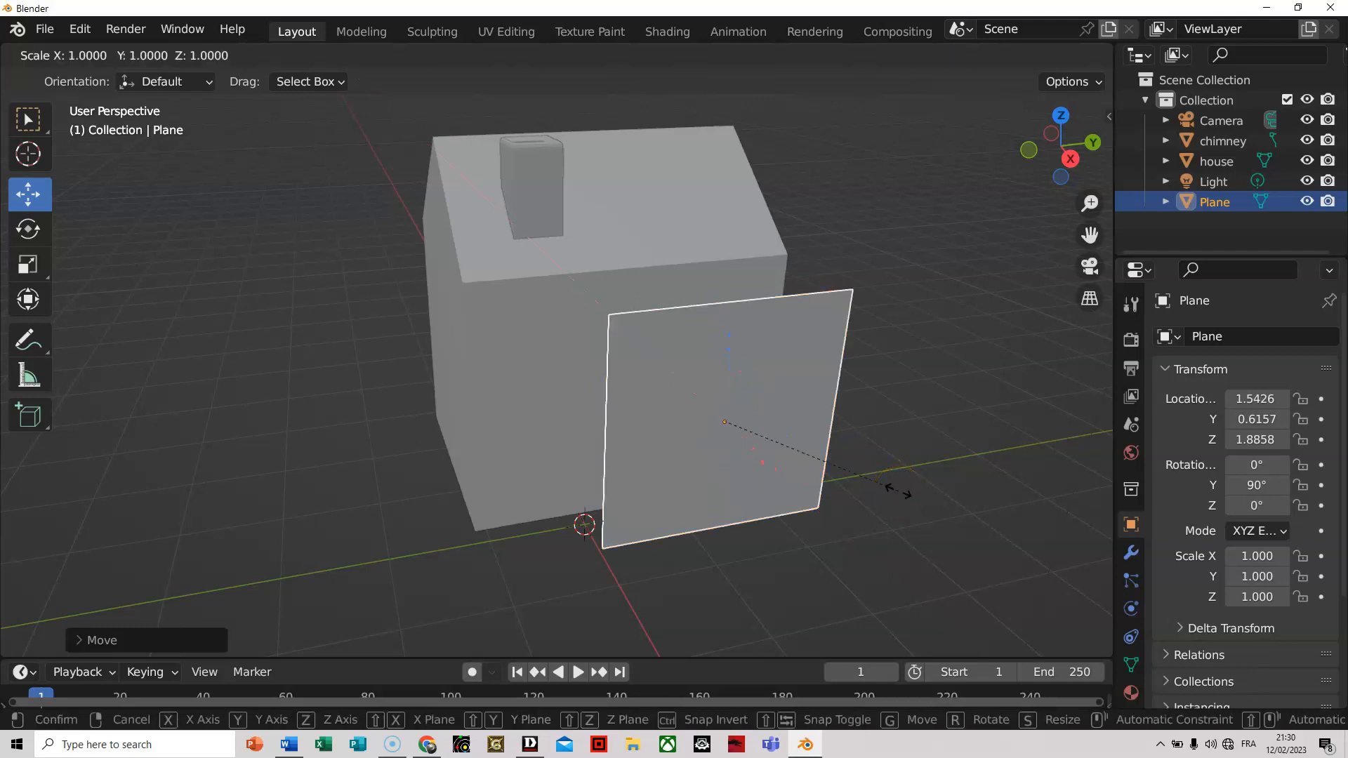
key(x)
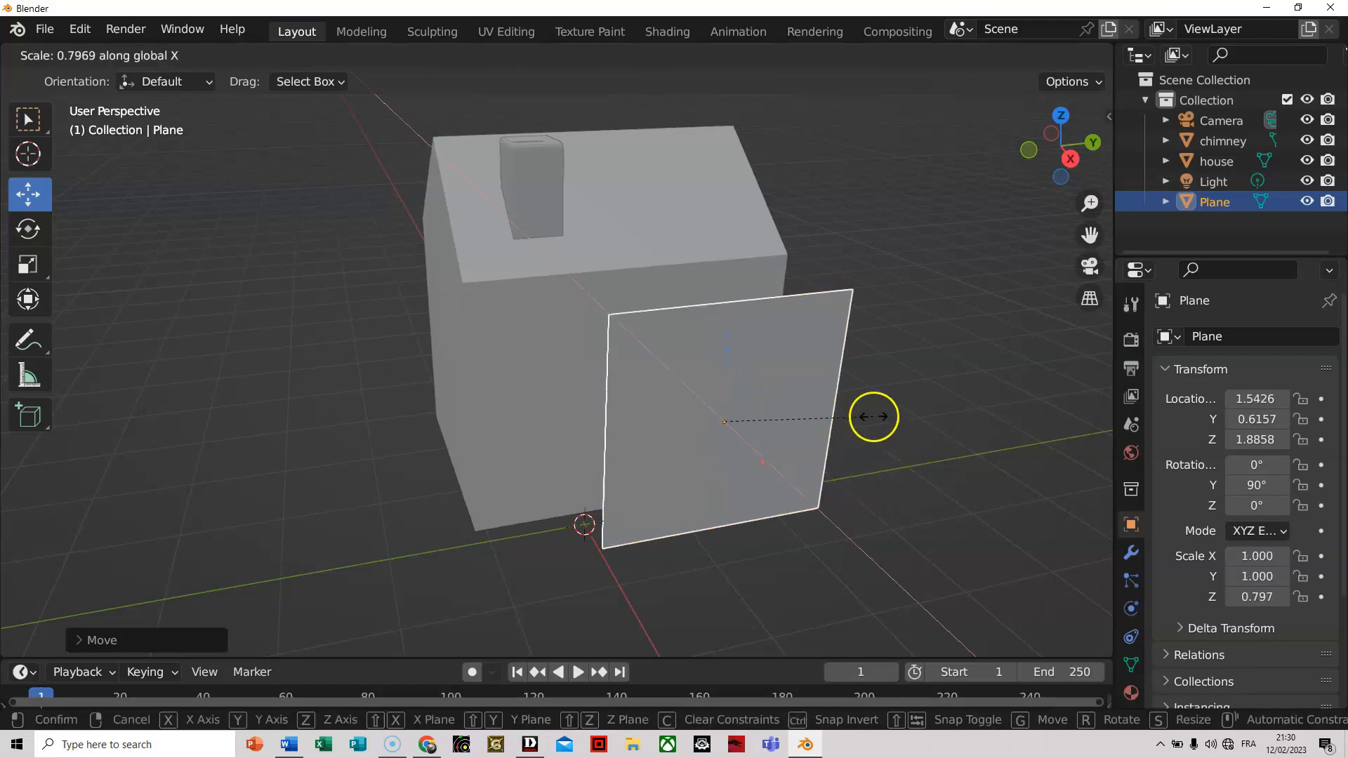
key(y)
click(786, 450)
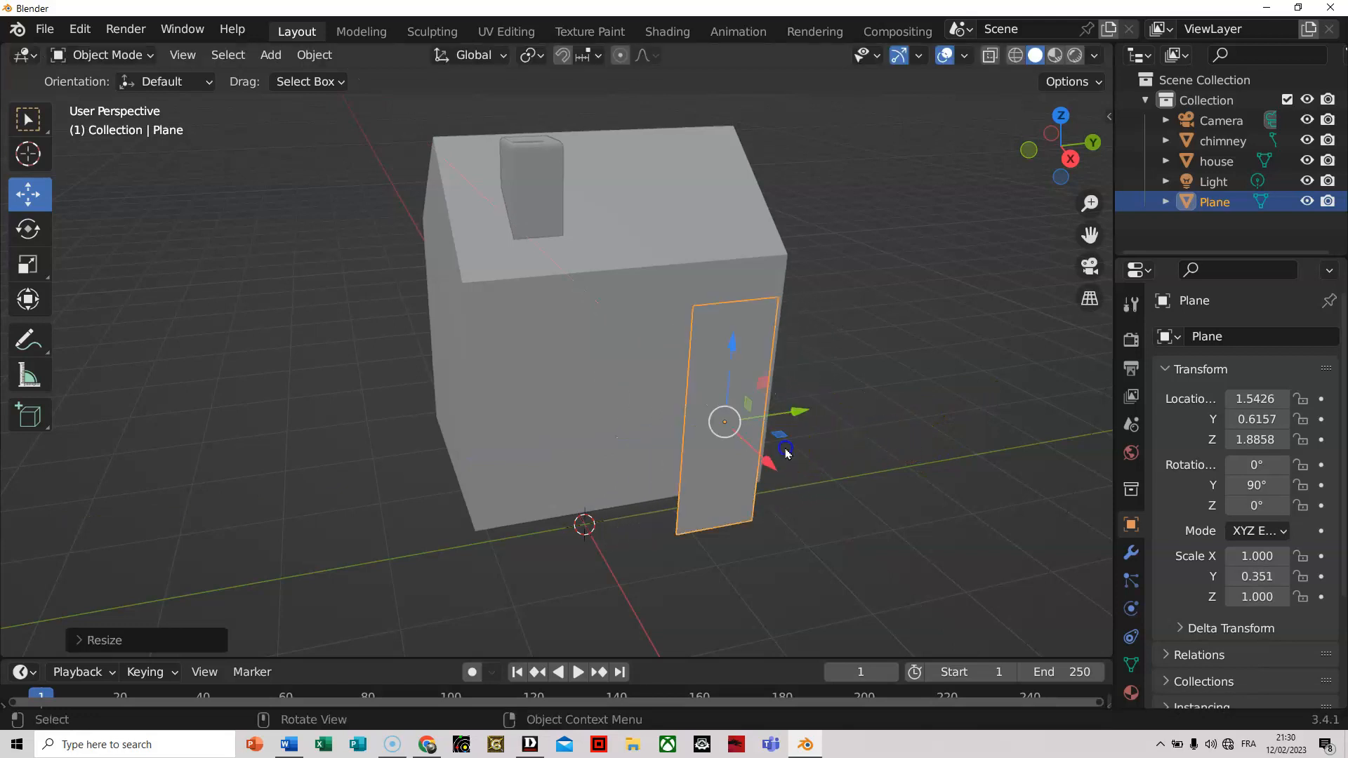
key(s)
key(z)
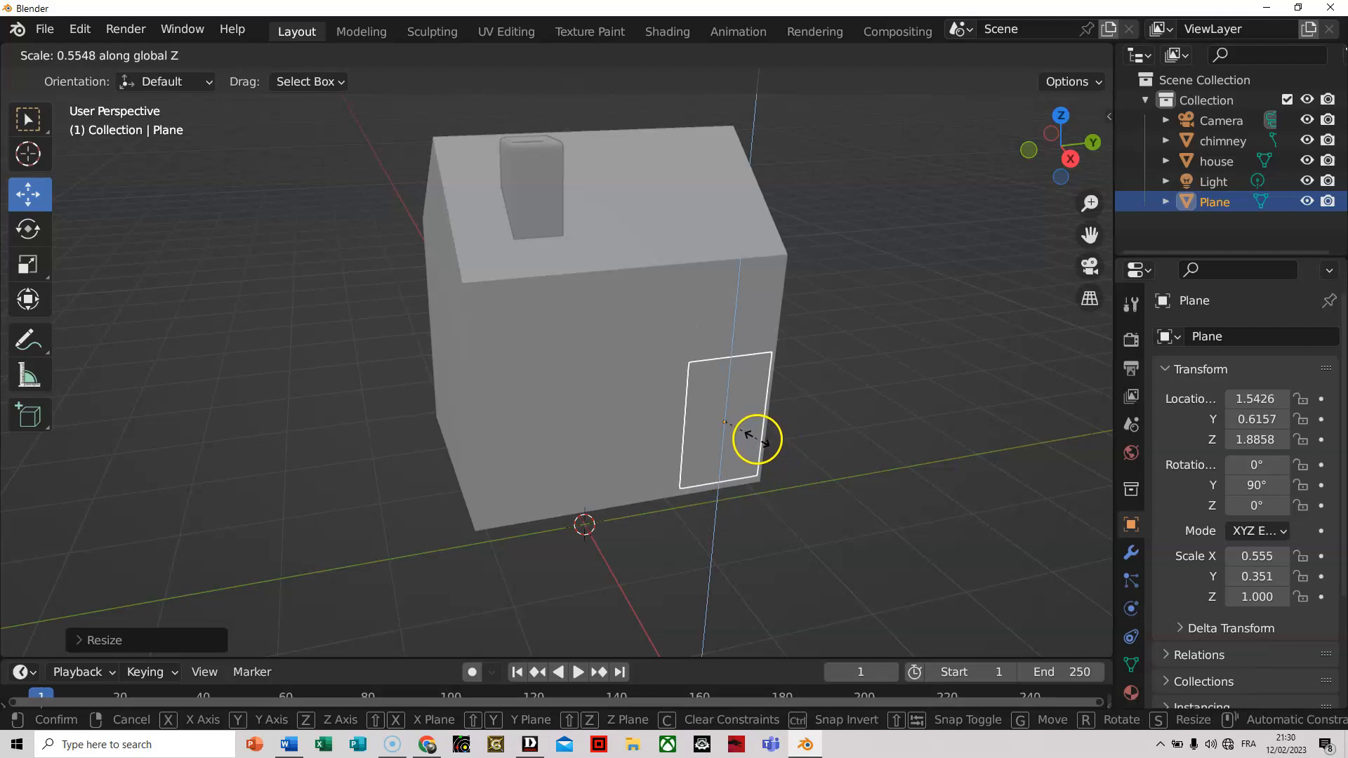
click(758, 440)
key(s)
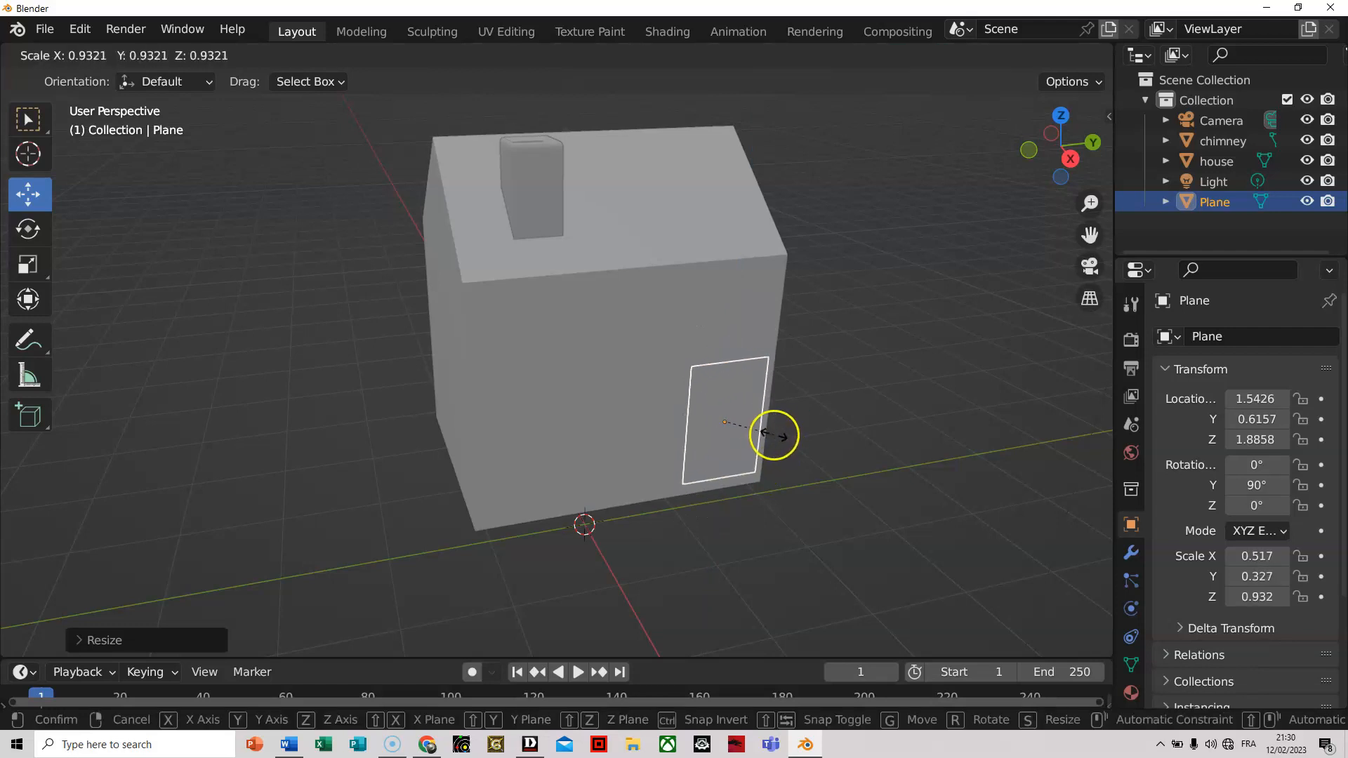
key(y)
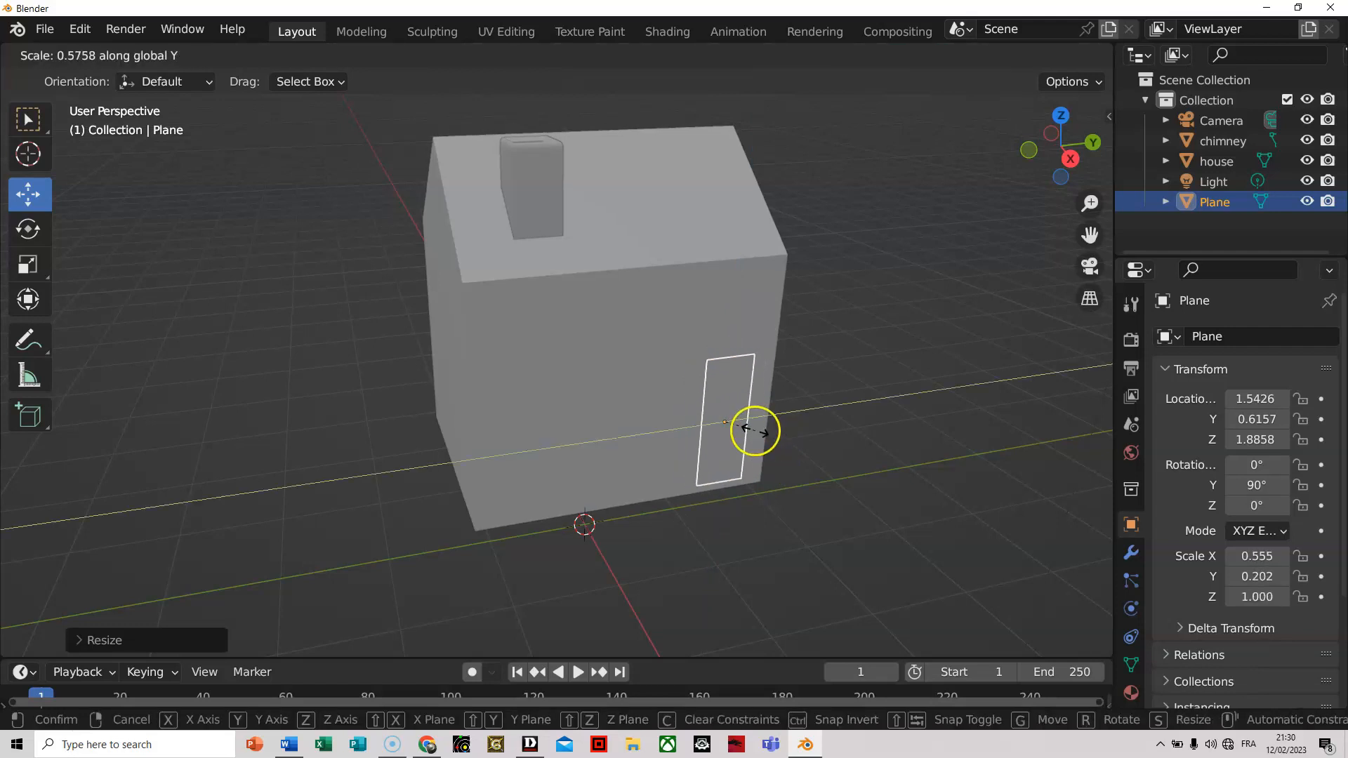
click(759, 428)
Enlarge the door plane by about 1.13 and align it with the wall's bottom edge, at about Y 0.85 m and Z 1.55 m.
middle_drag(895, 433, 787, 442)
drag(731, 412, 761, 414)
drag(648, 315, 646, 337)
click(1071, 177)
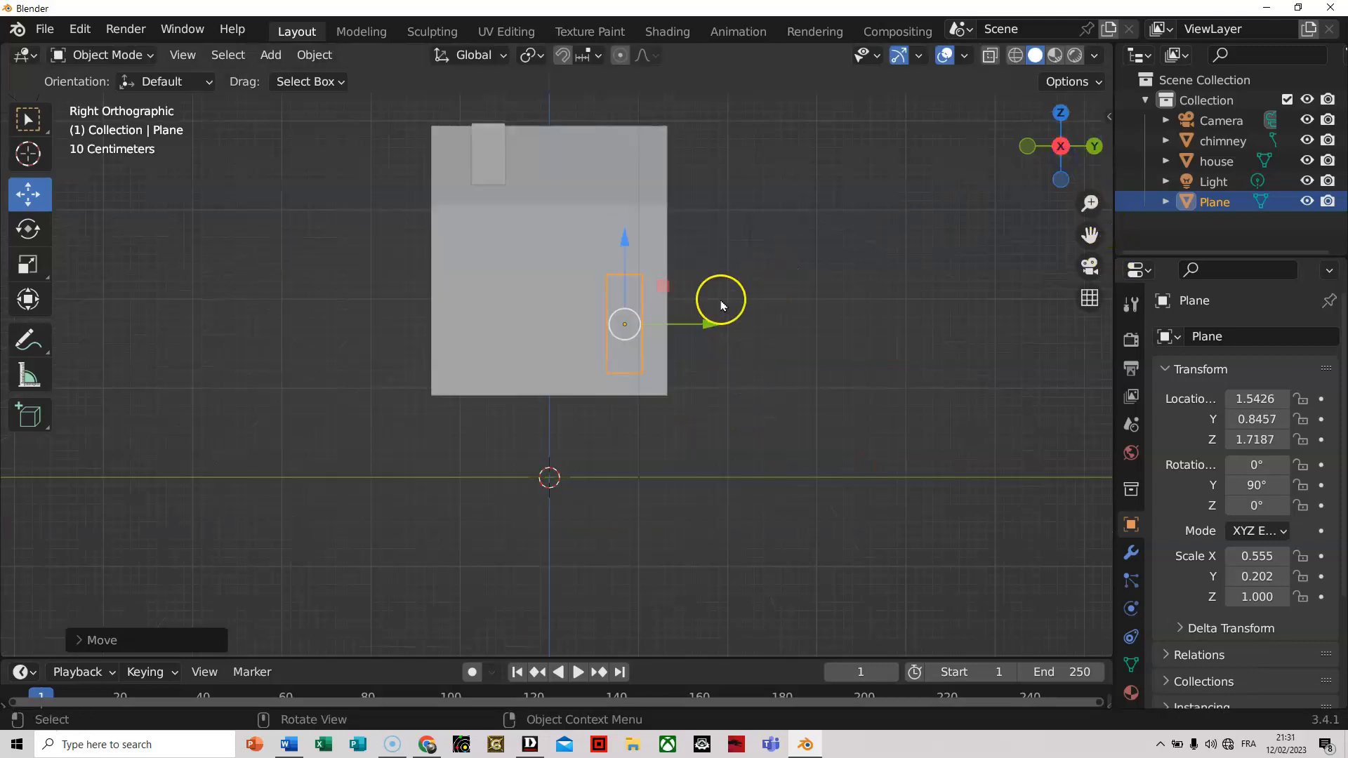
drag(671, 289, 628, 262)
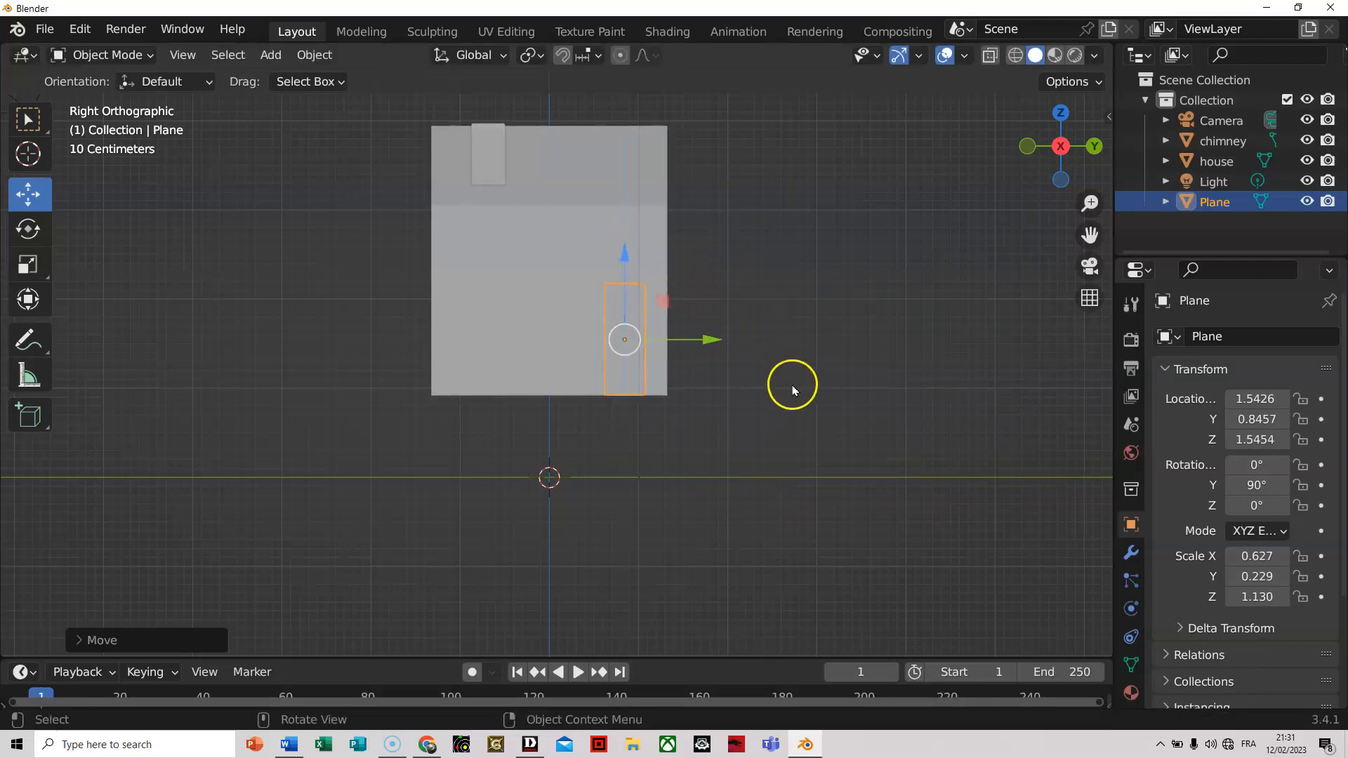
Move the door plane along X against the house wall, to about 1.07 m, using the back view, and deselect it.
click(1062, 148)
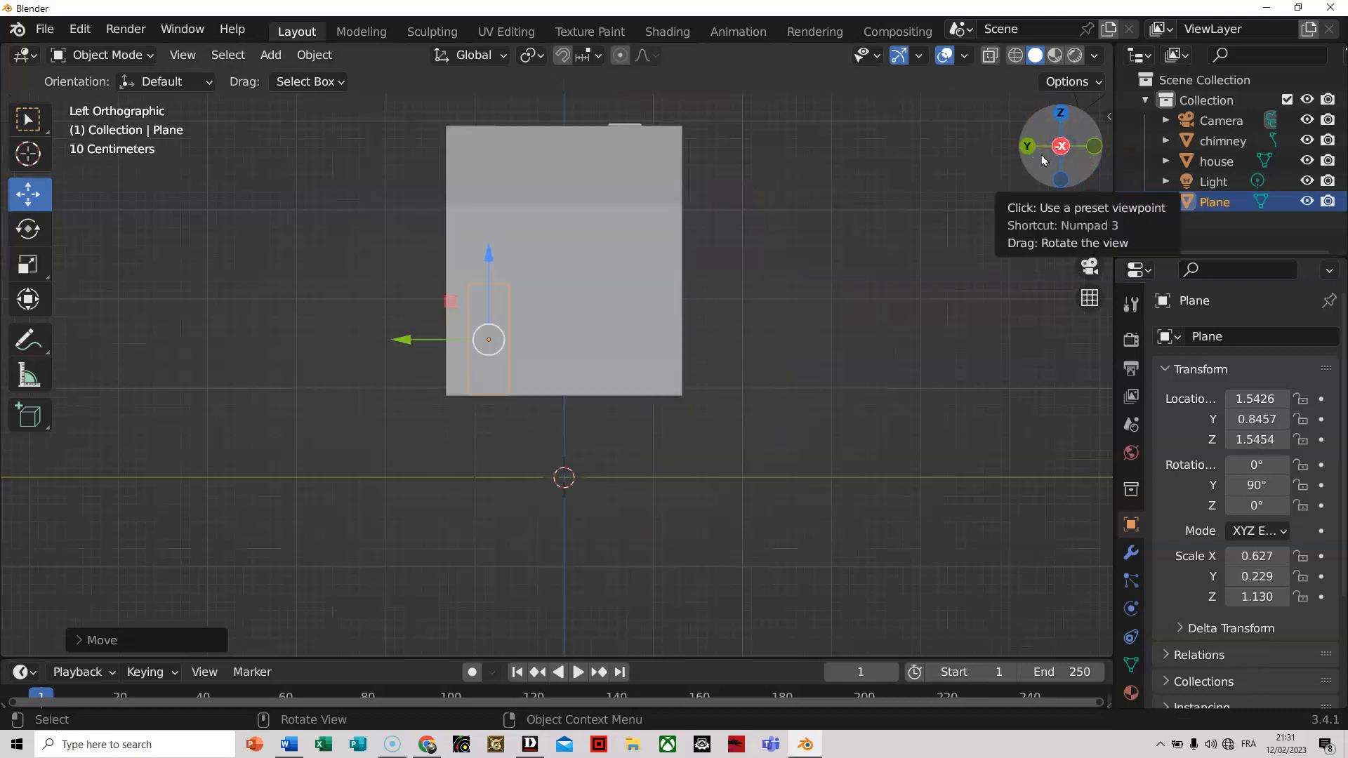
click(1025, 146)
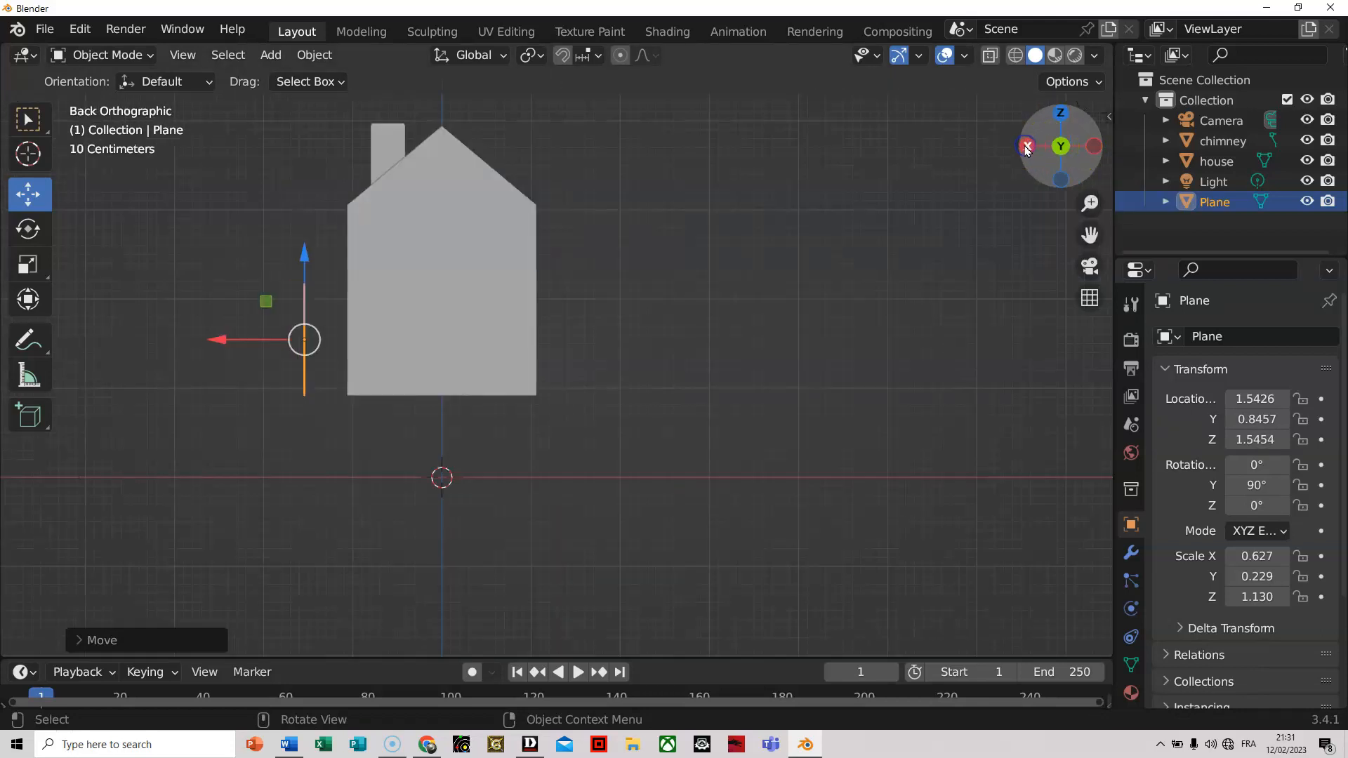
drag(205, 351, 264, 337)
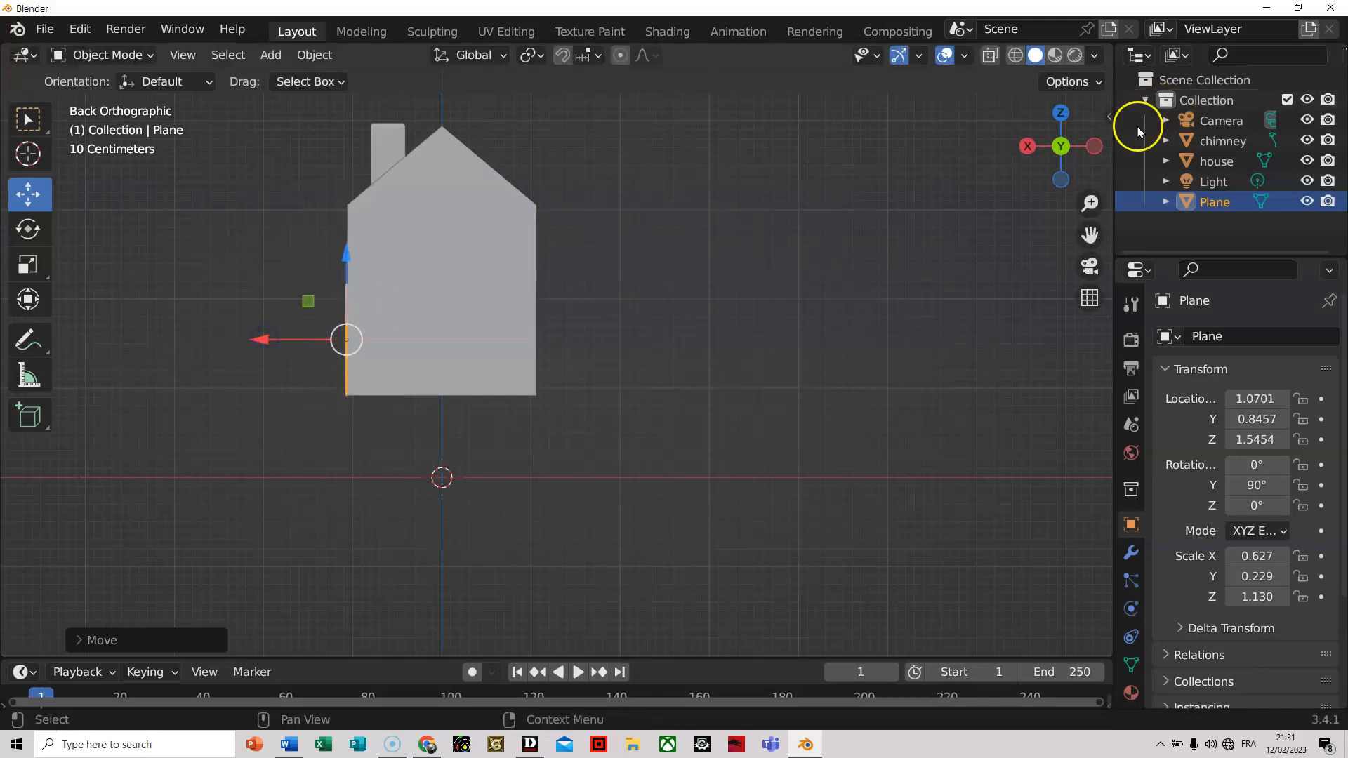
click(1093, 146)
click(1060, 113)
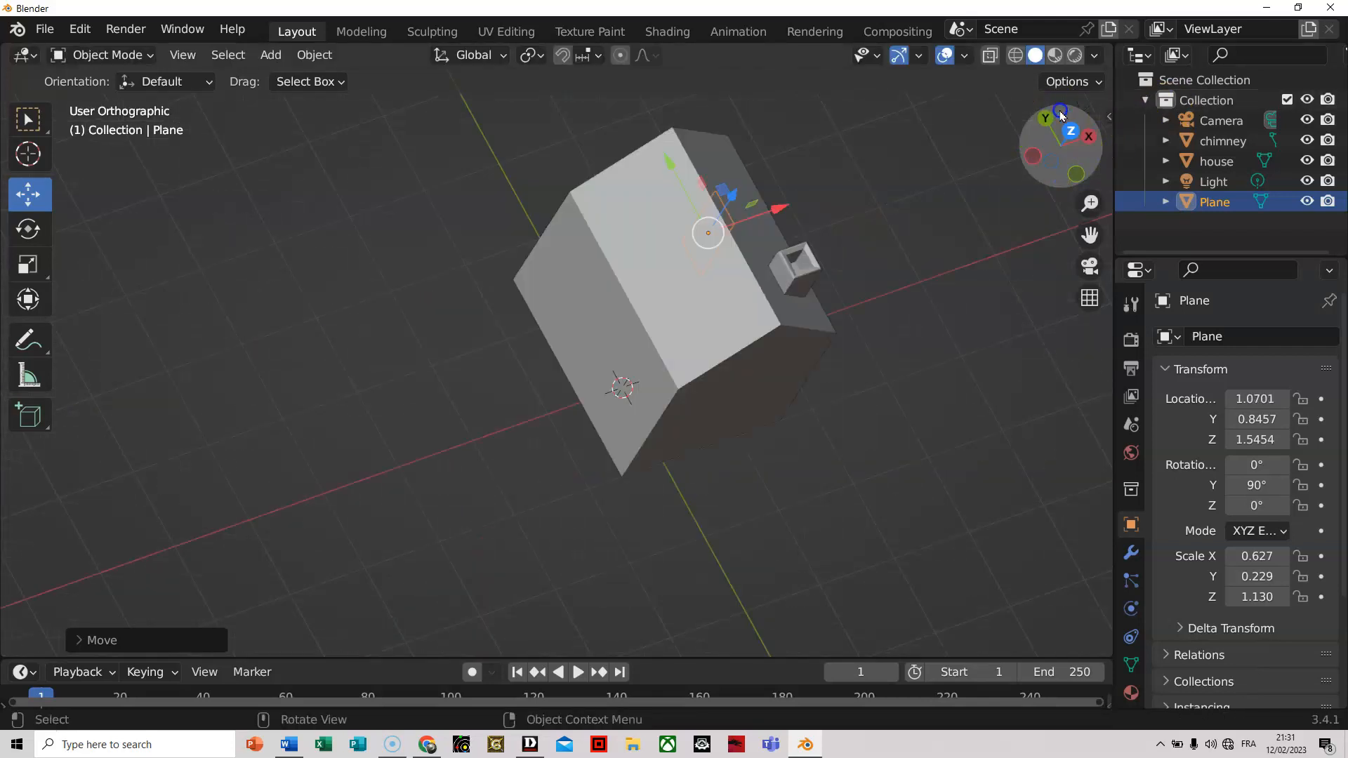
middle_drag(1020, 204, 701, 201)
middle_drag(745, 359, 807, 419)
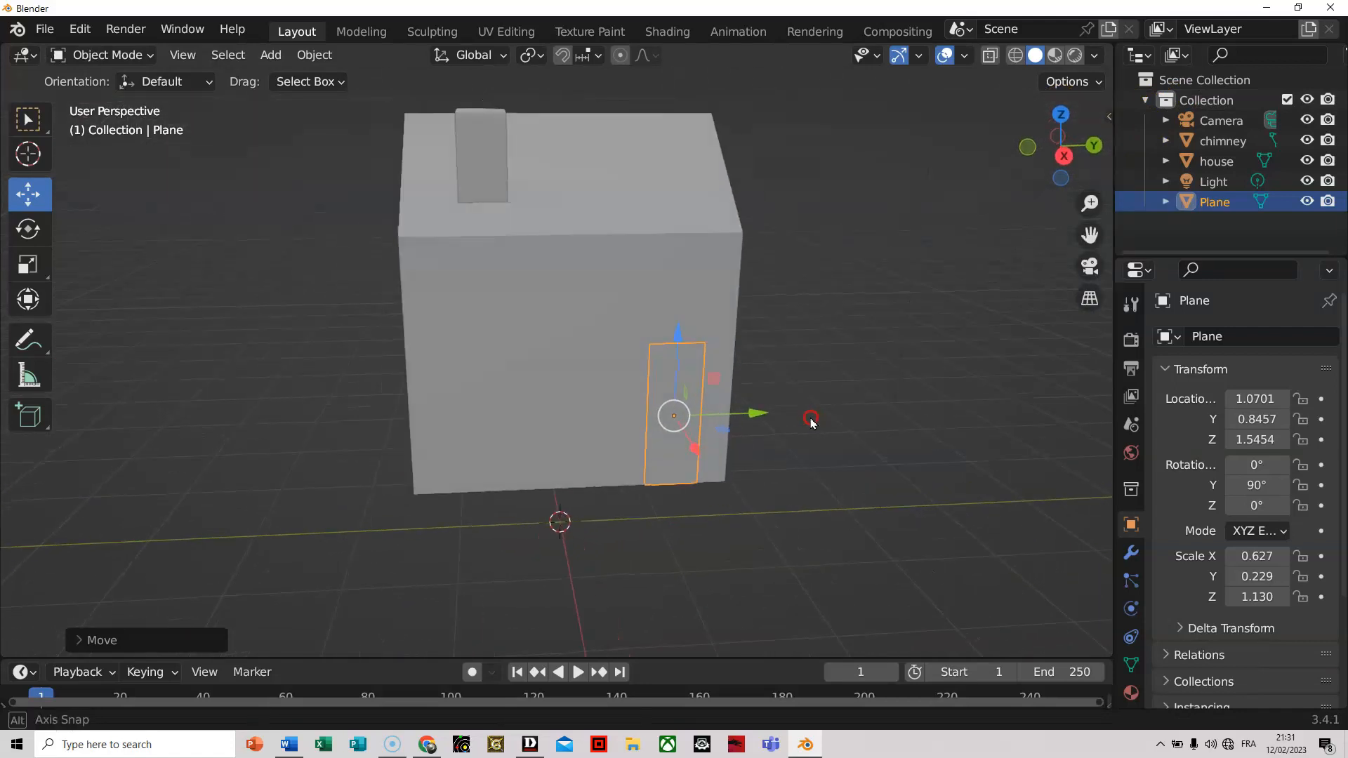
click(834, 424)
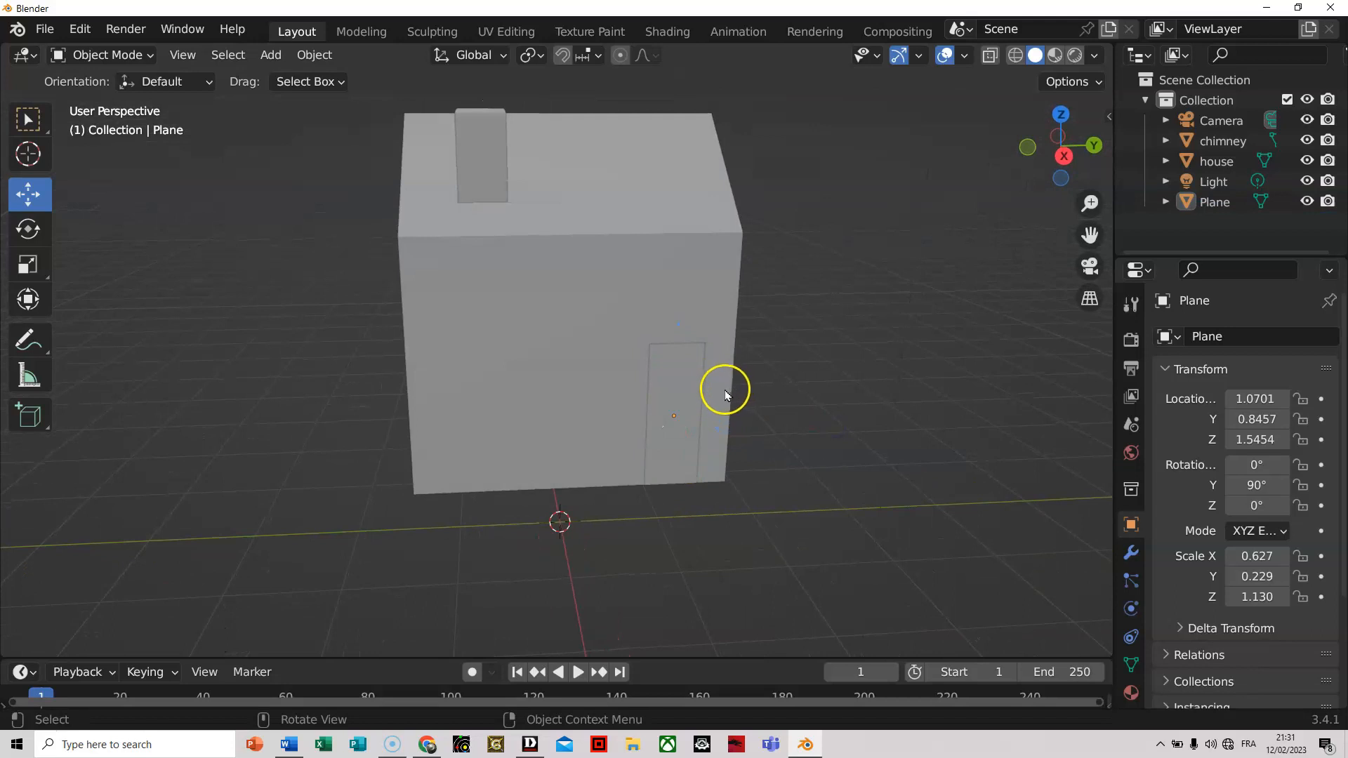
Try moving the door plane away from the wall to about X 1.22 m, and undo the move.
click(675, 364)
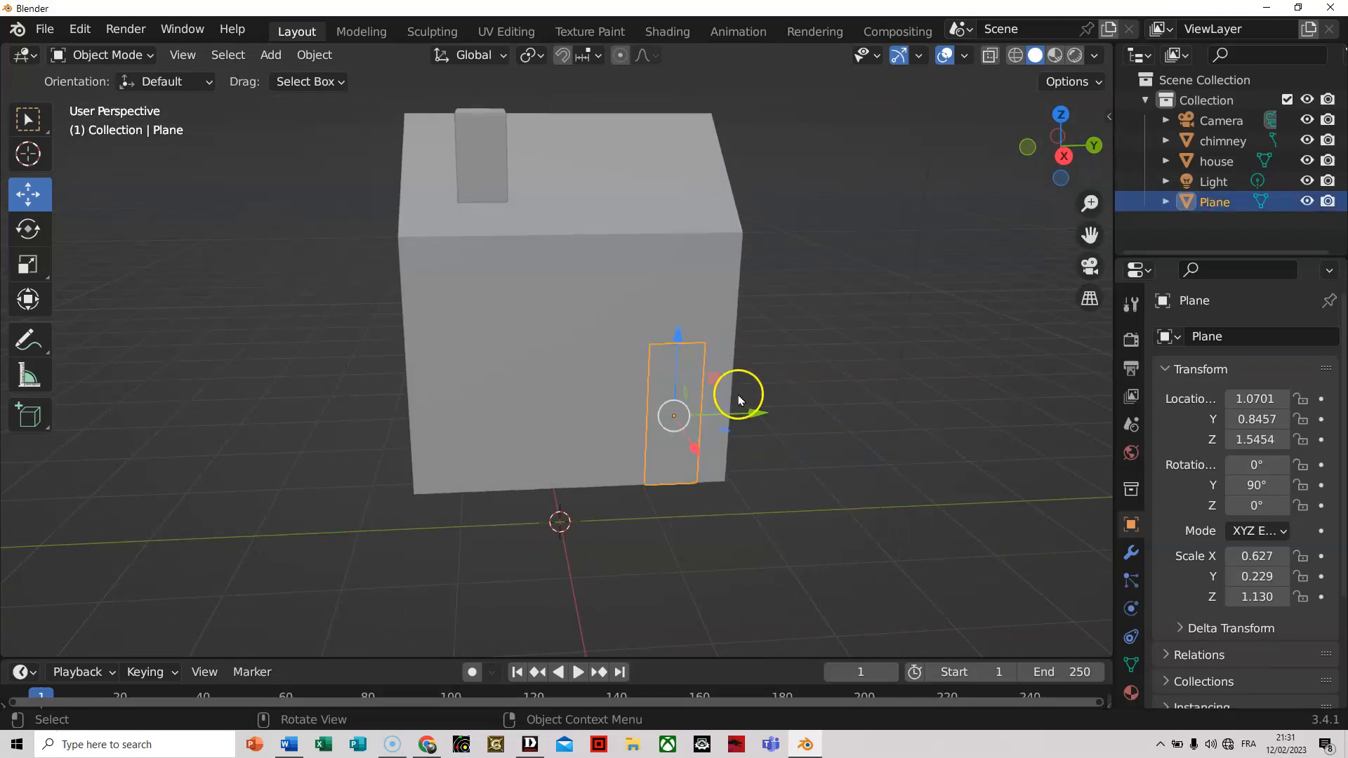
drag(694, 448, 700, 461)
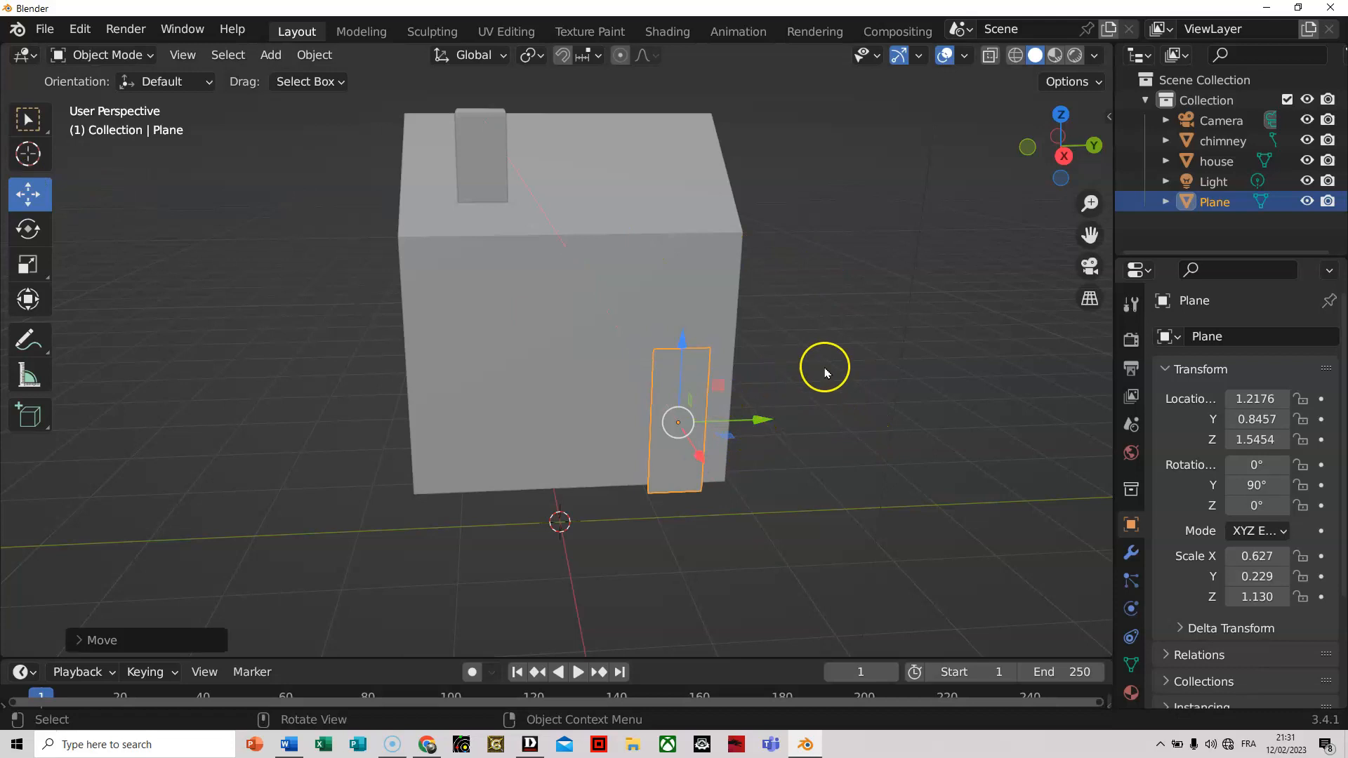
key(ctrl+z)
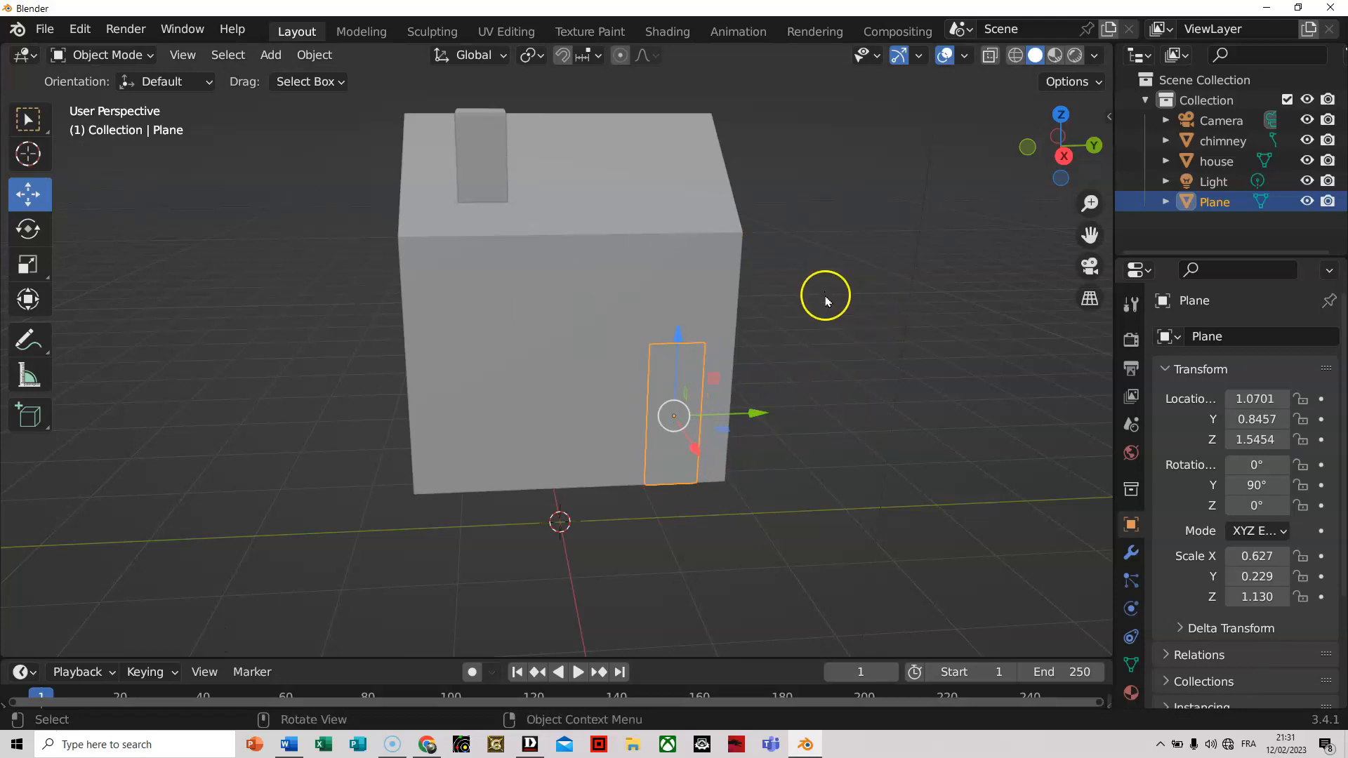
Extrude the door plane in Edit Mode outward along its normal by about 0.01 m and deselect it.
key(Tab)
middle_drag(834, 504, 908, 502)
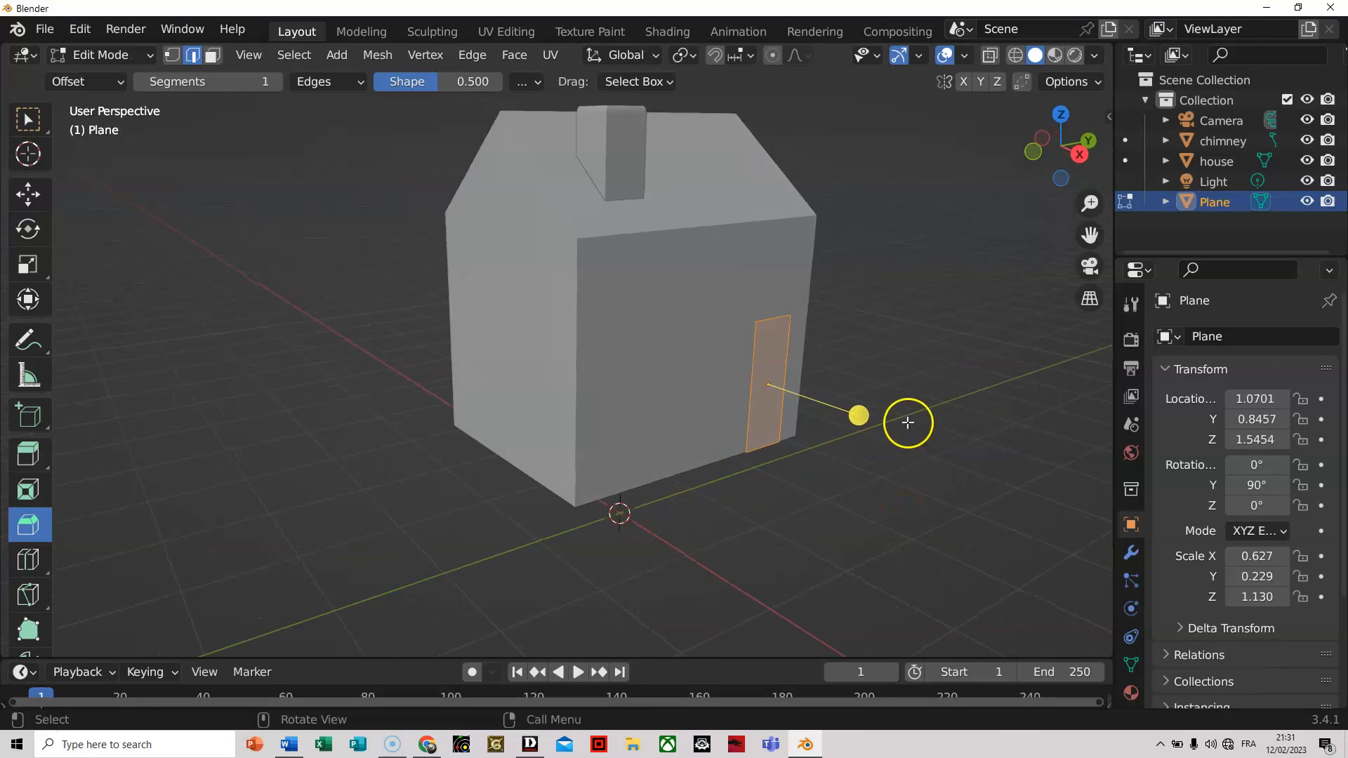
key(e)
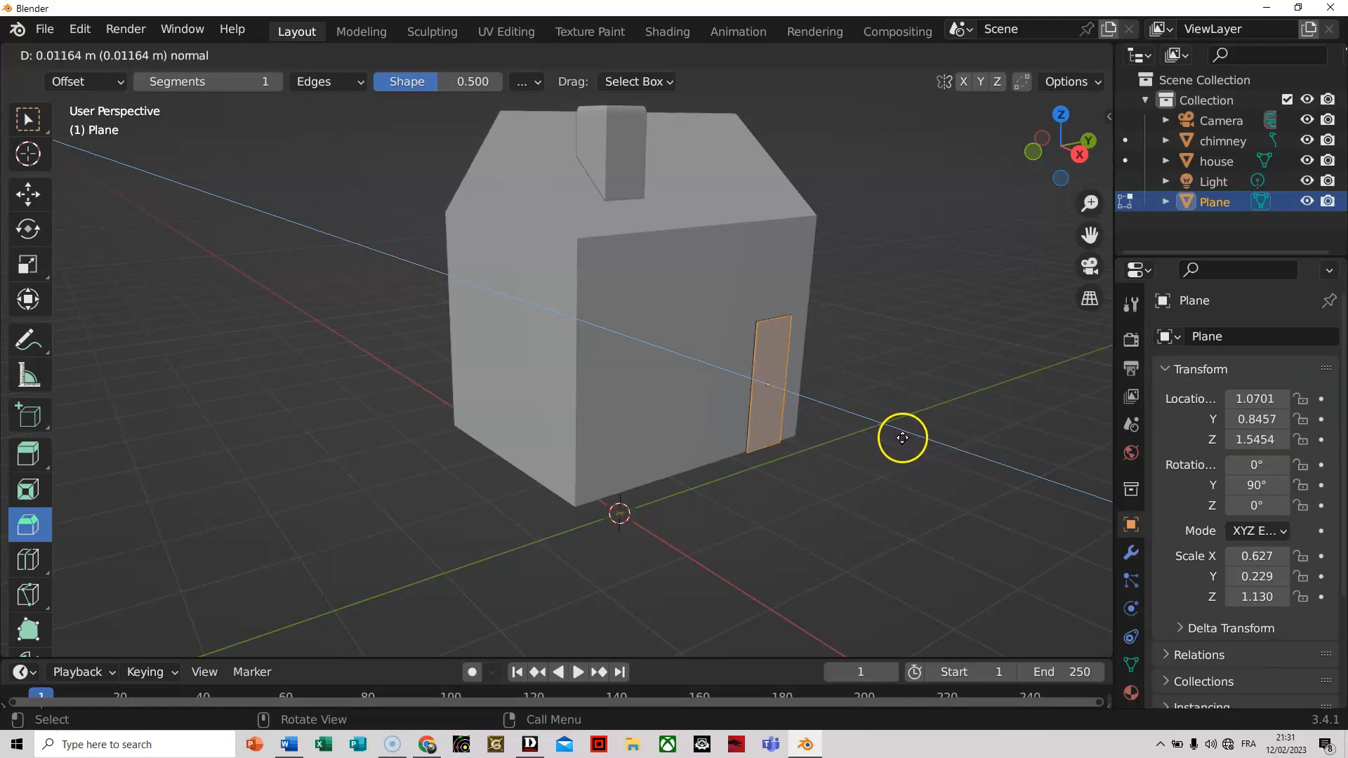
click(902, 438)
click(855, 530)
mouse_move(890, 490)
middle_down()
mouse_move(776, 482)
mouse_move(871, 500)
middle_up()
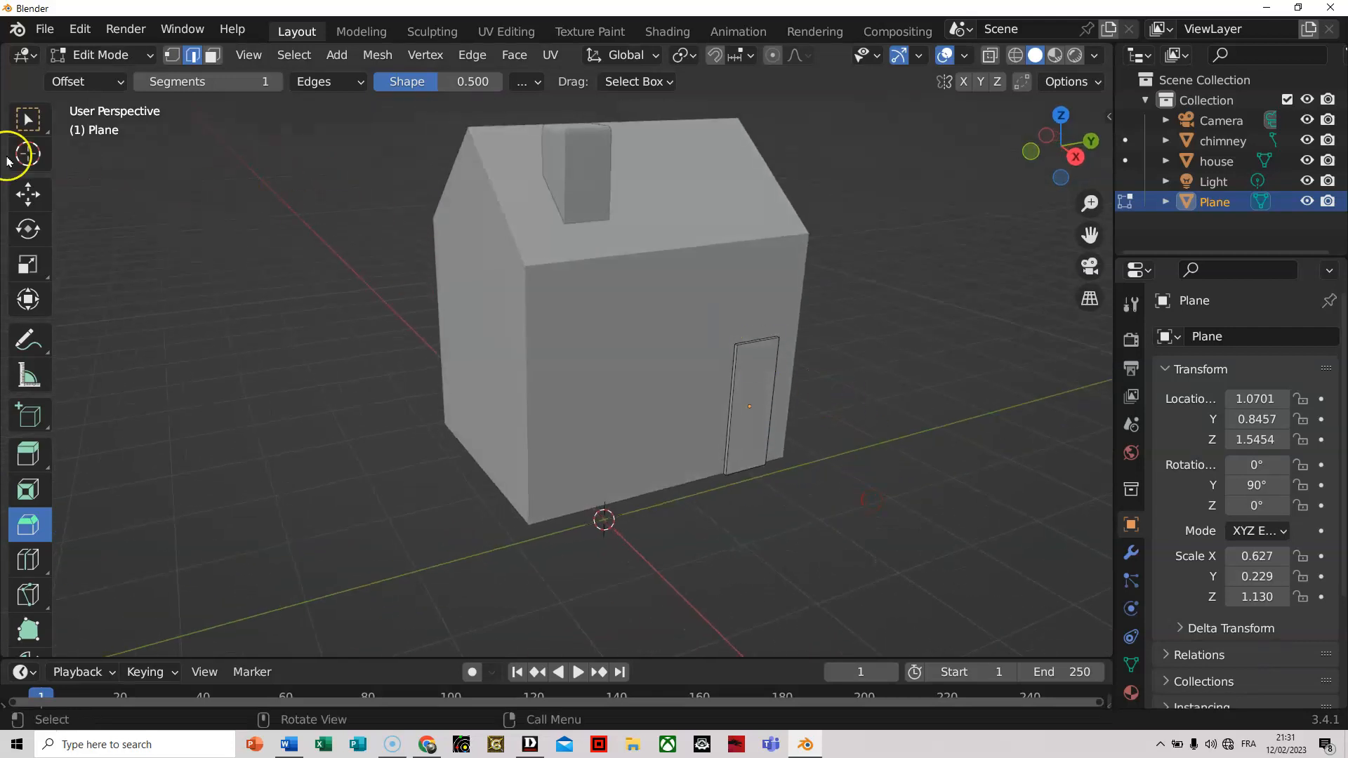
Return to Object Mode, move the door along X to about 1.06 m against the wall, and deselect it.
key(Tab)
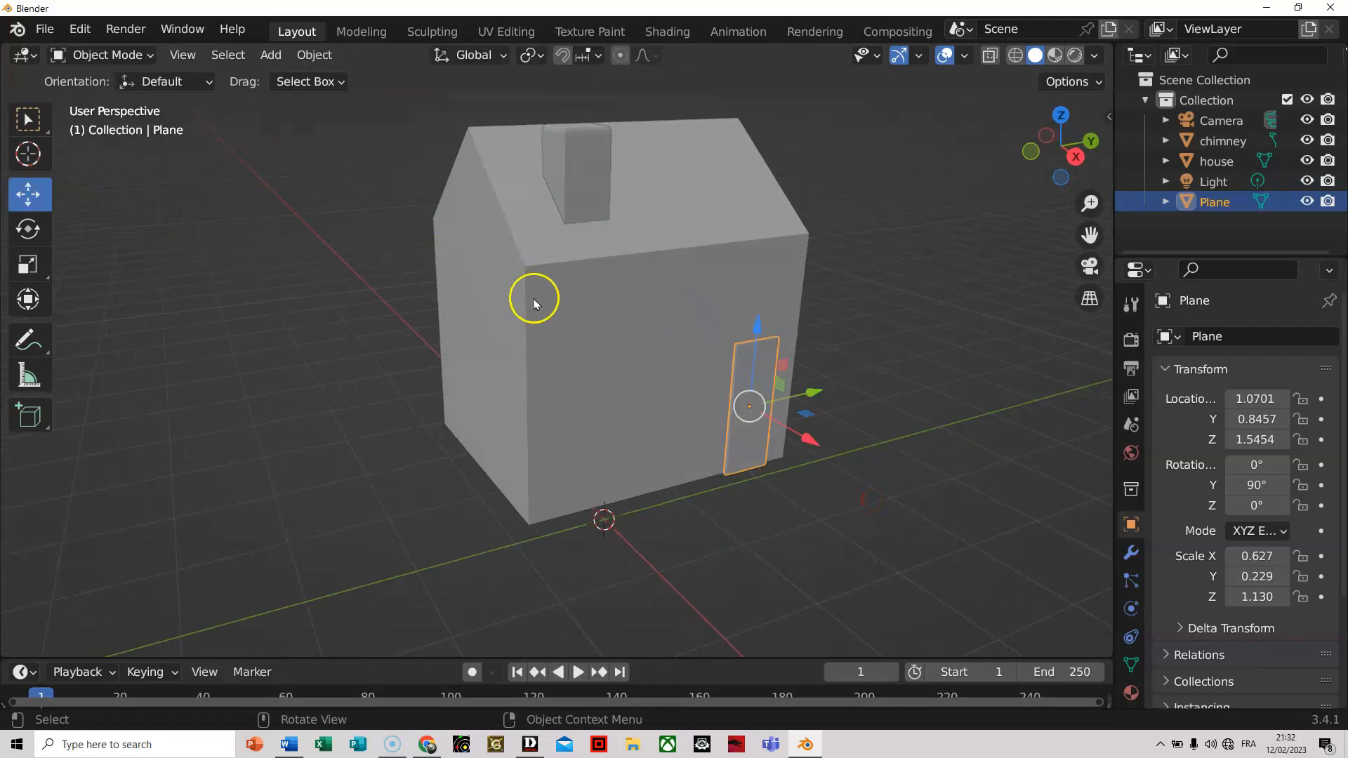
drag(806, 440, 804, 439)
click(780, 515)
middle_drag(911, 482, 947, 551)
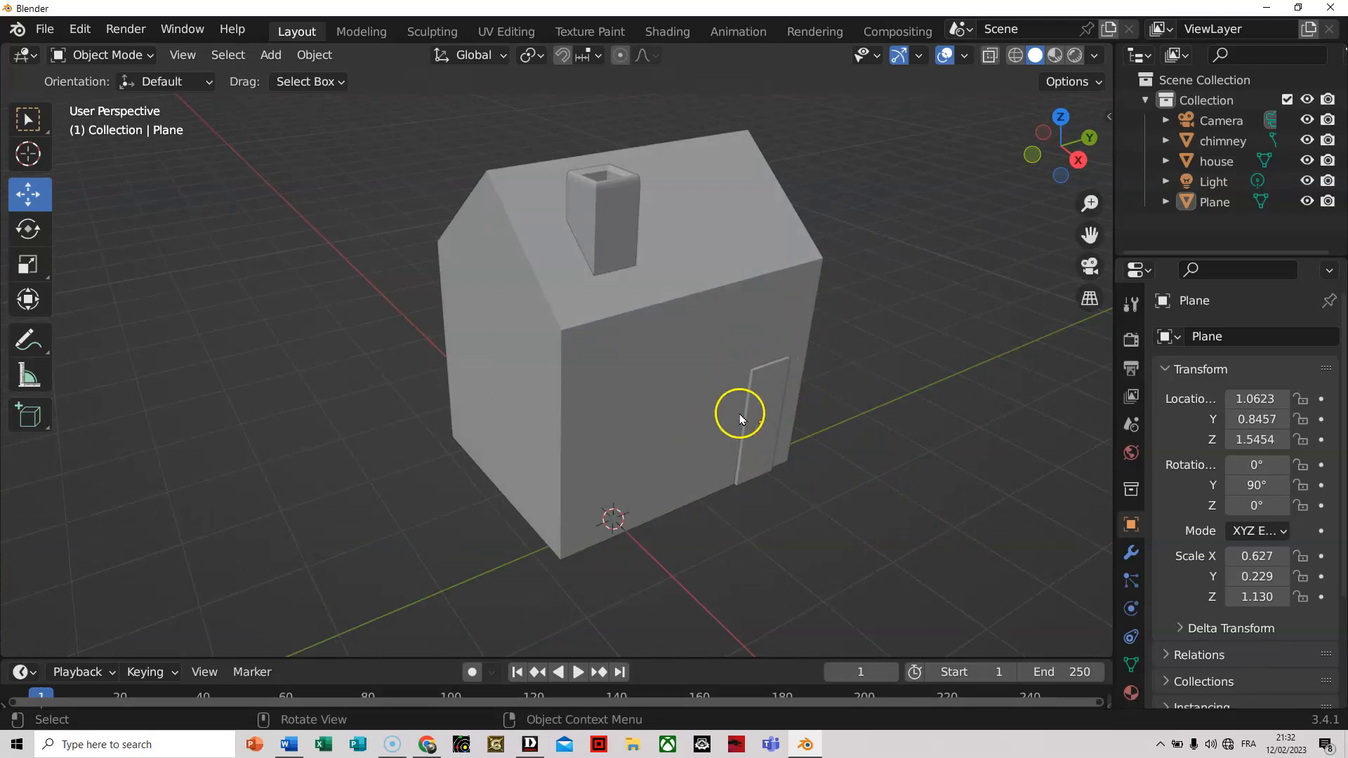
middle_drag(894, 559, 869, 556)
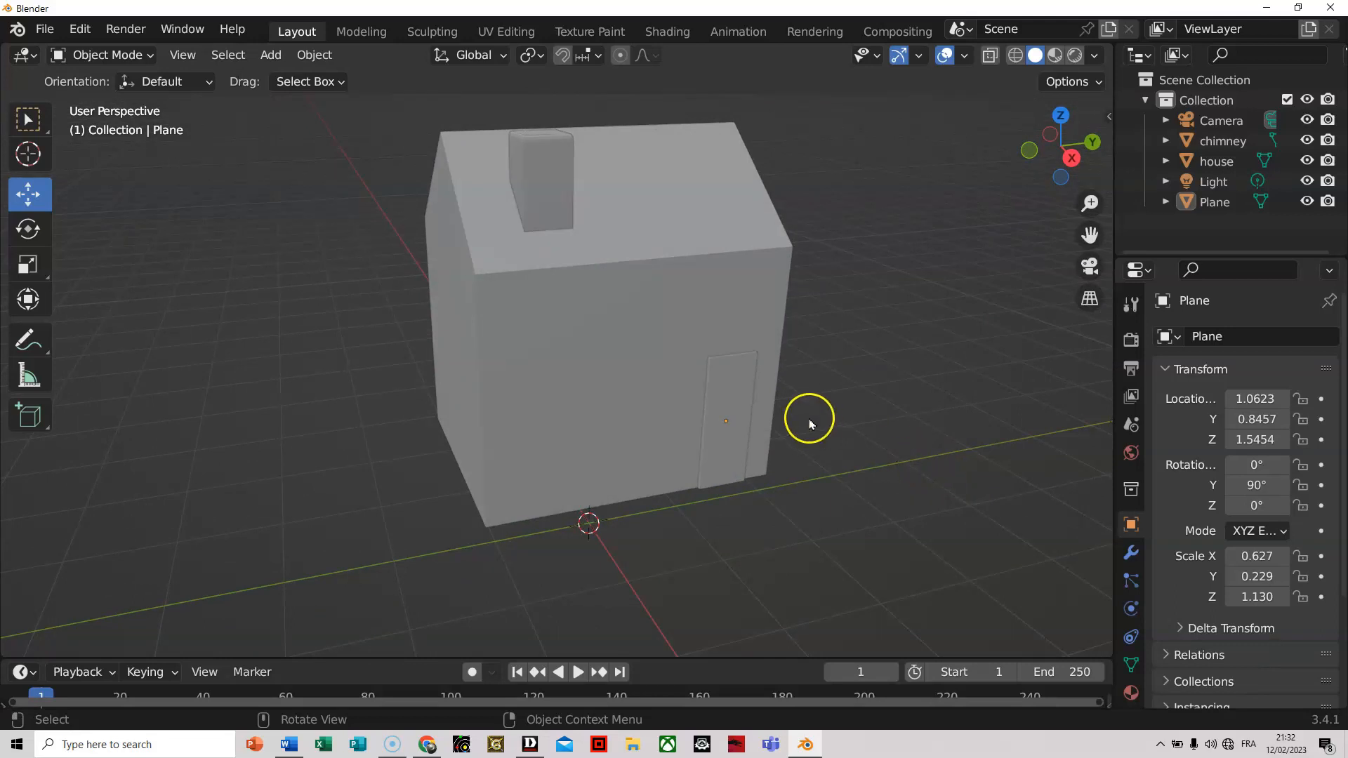
Open the door plane in Edit Mode and switch to face selection.
click(727, 377)
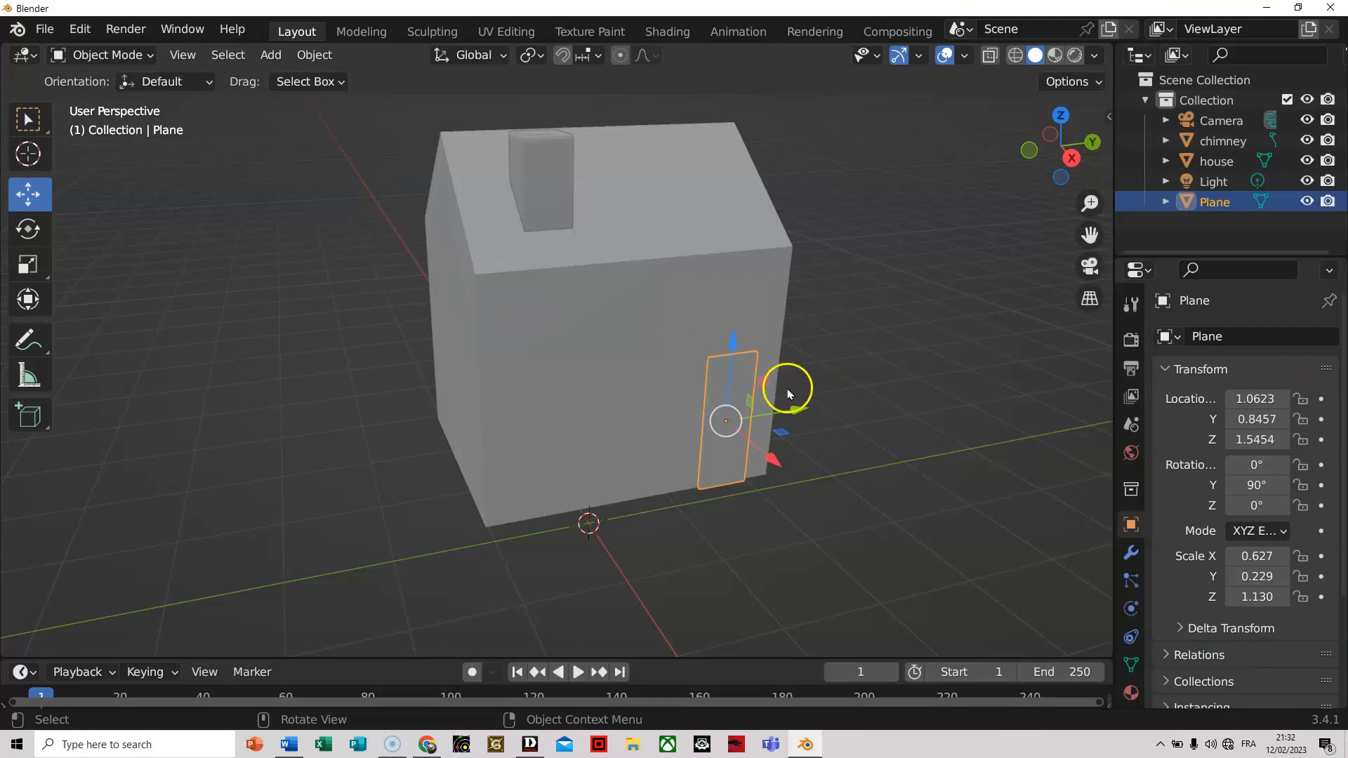
key(Tab)
click(717, 384)
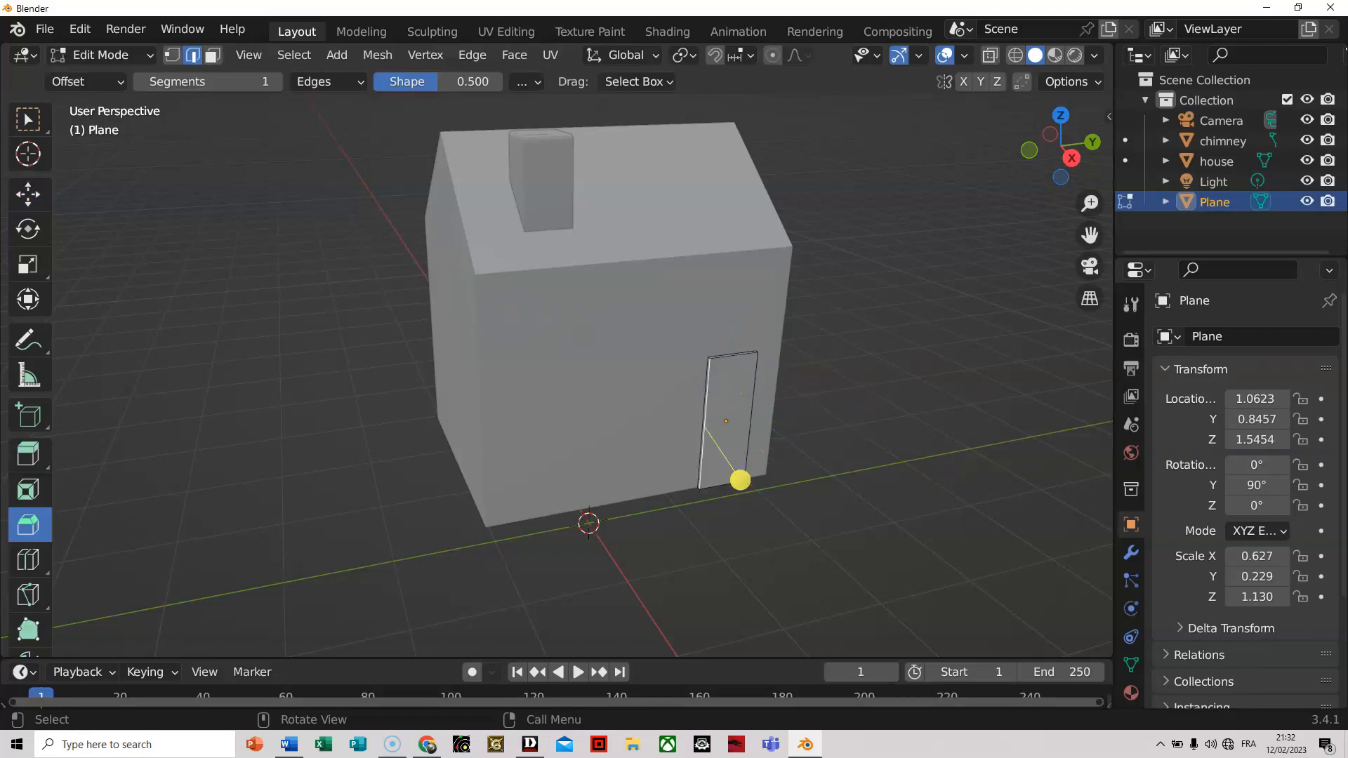
click(212, 56)
click(733, 392)
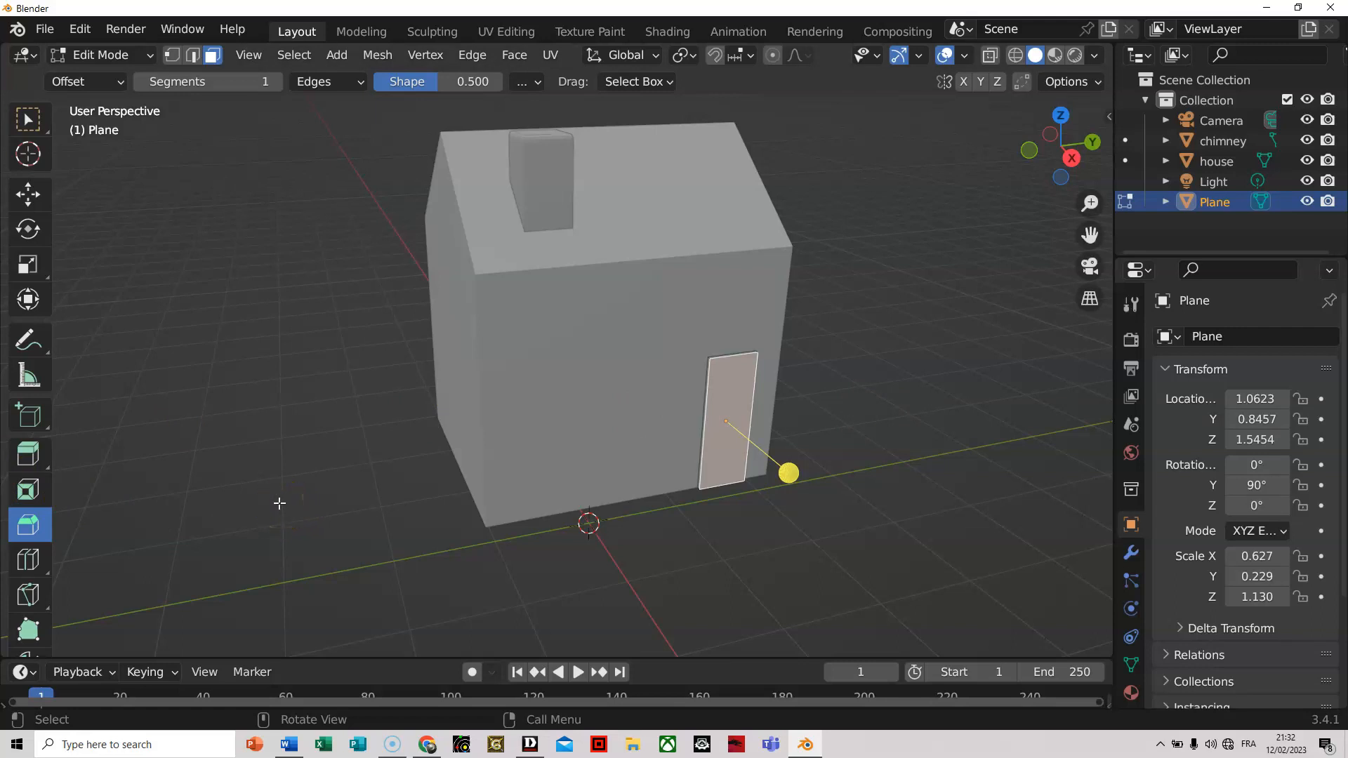
click(869, 316)
middle_drag(887, 428, 872, 456)
click(717, 421)
middle_drag(829, 325, 911, 478)
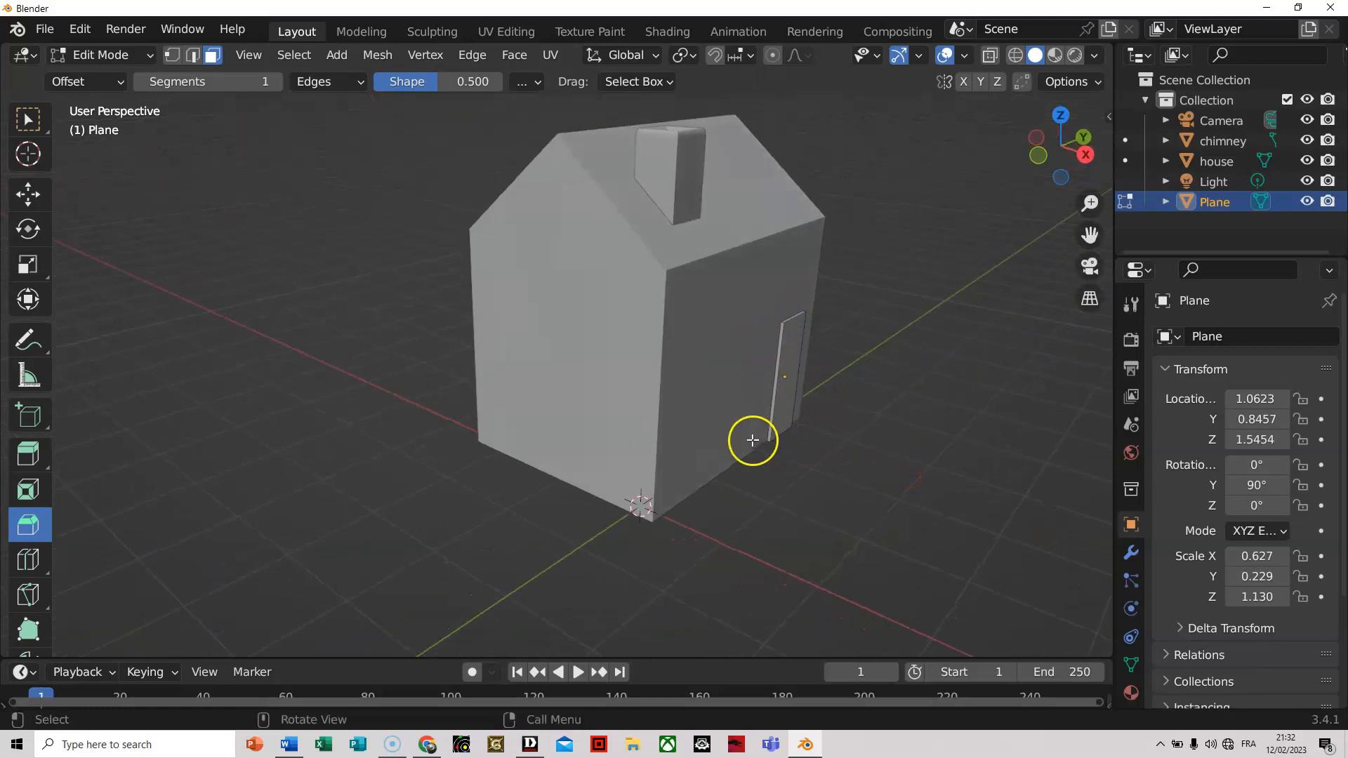
middle_drag(915, 442, 845, 446)
click(860, 440)
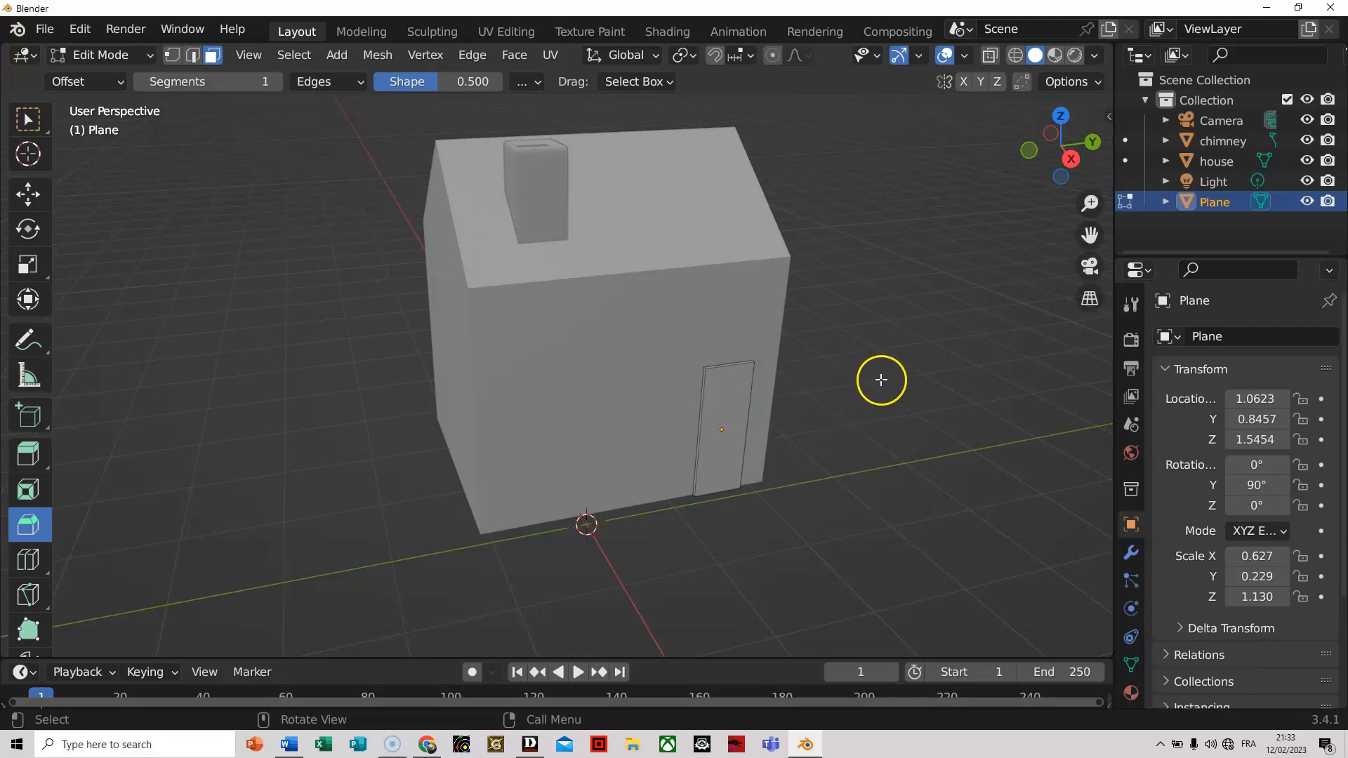
middle_drag(876, 371, 923, 398)
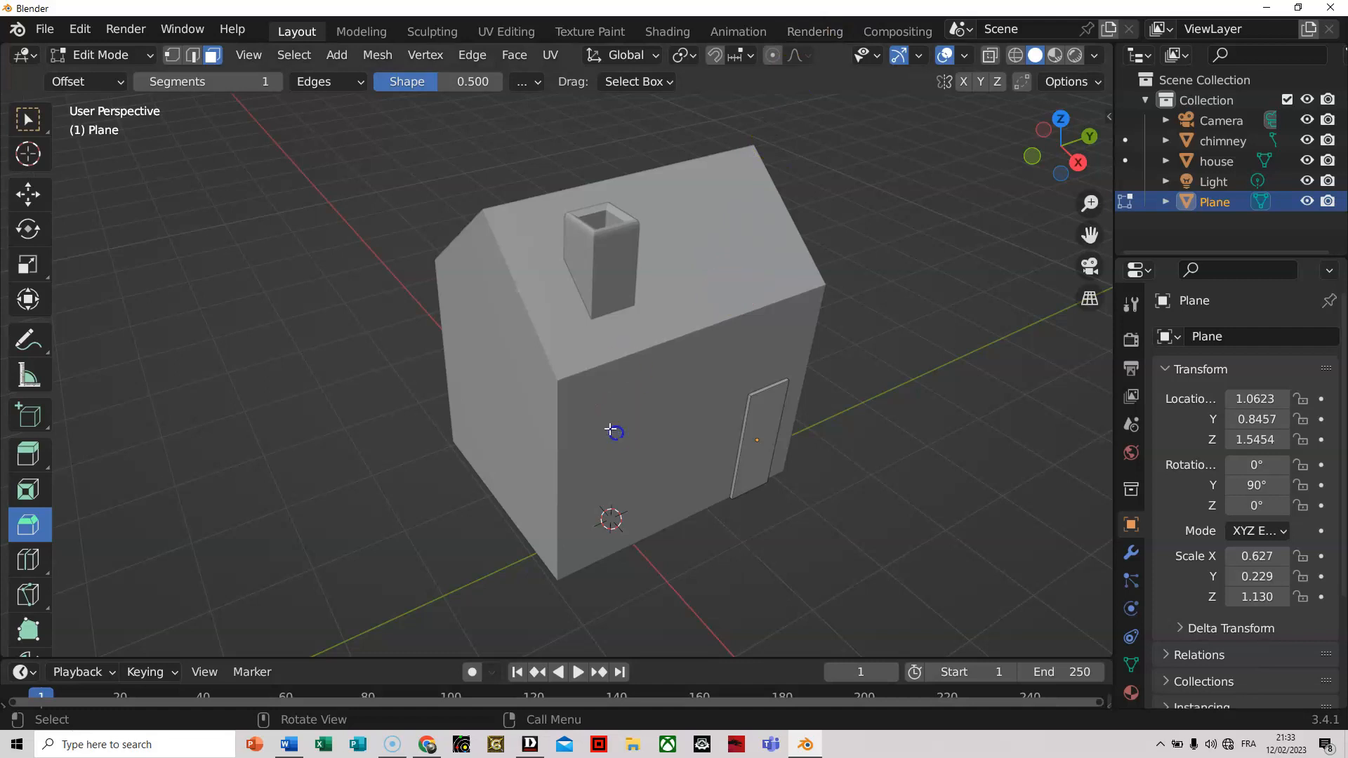
Switch from the Bevel tool to Select Box and select the door's front face.
click(25, 123)
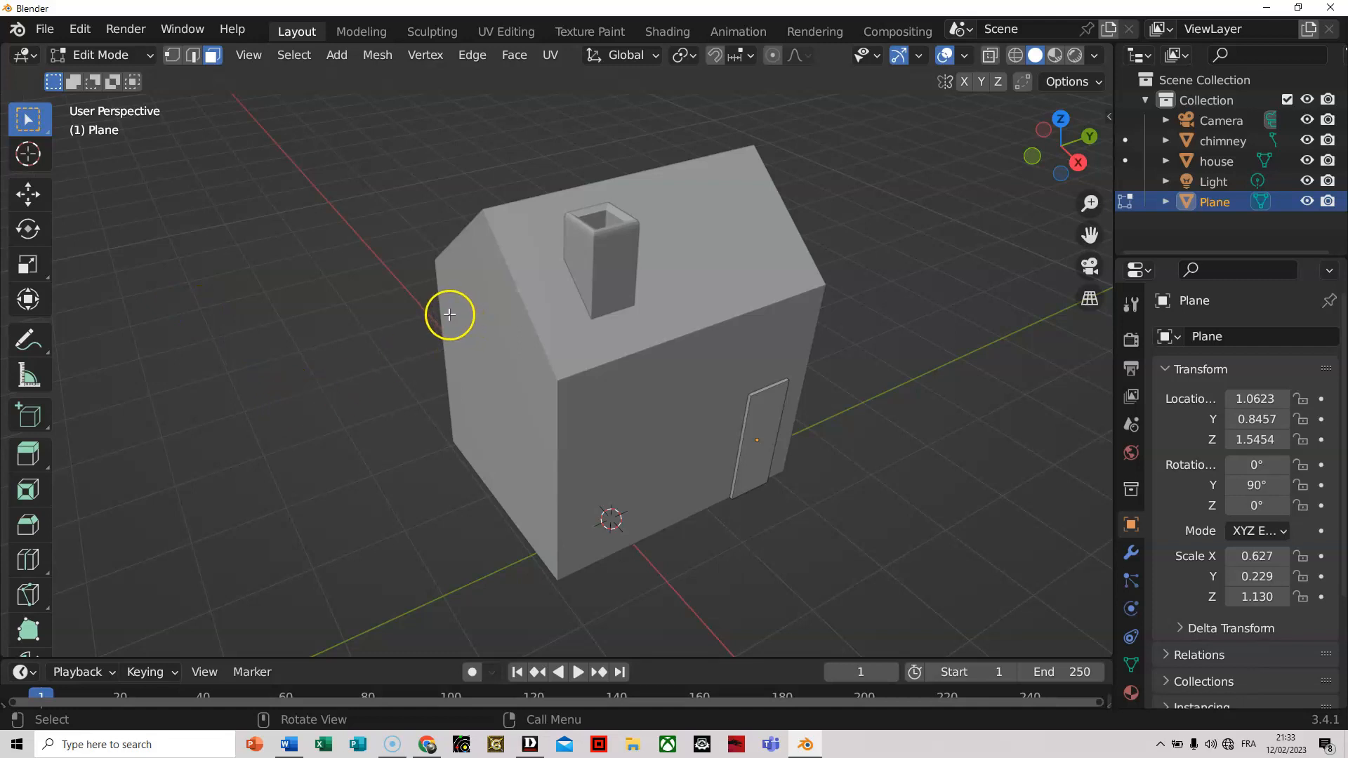
click(759, 423)
middle_drag(833, 571, 760, 419)
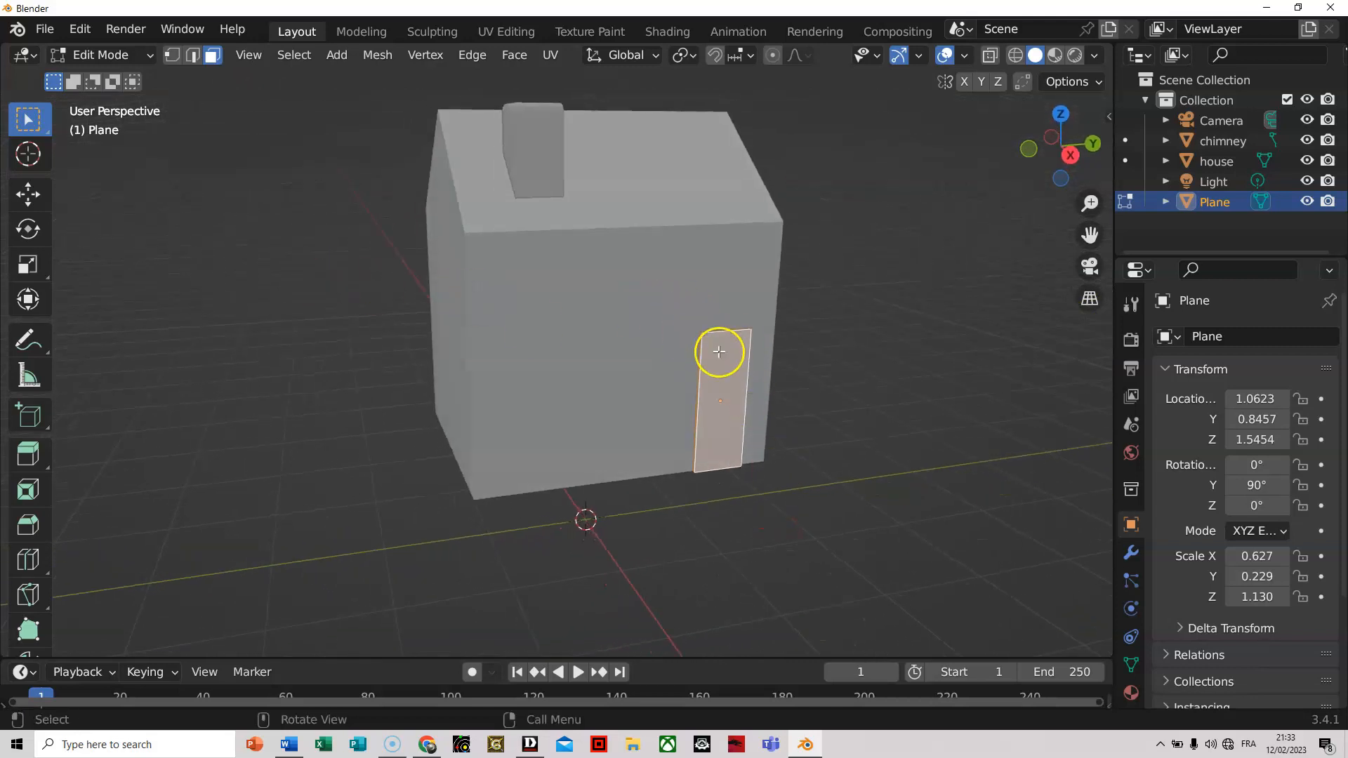
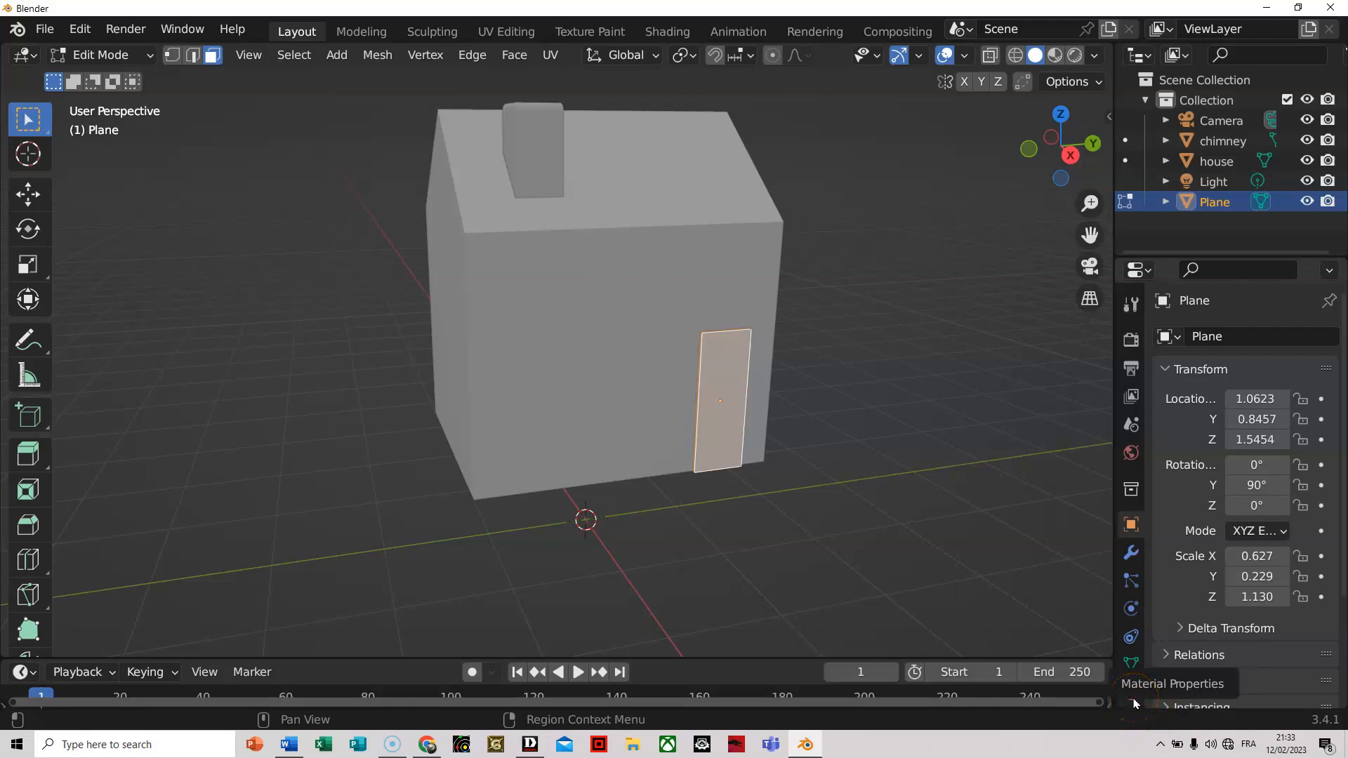
click(1132, 695)
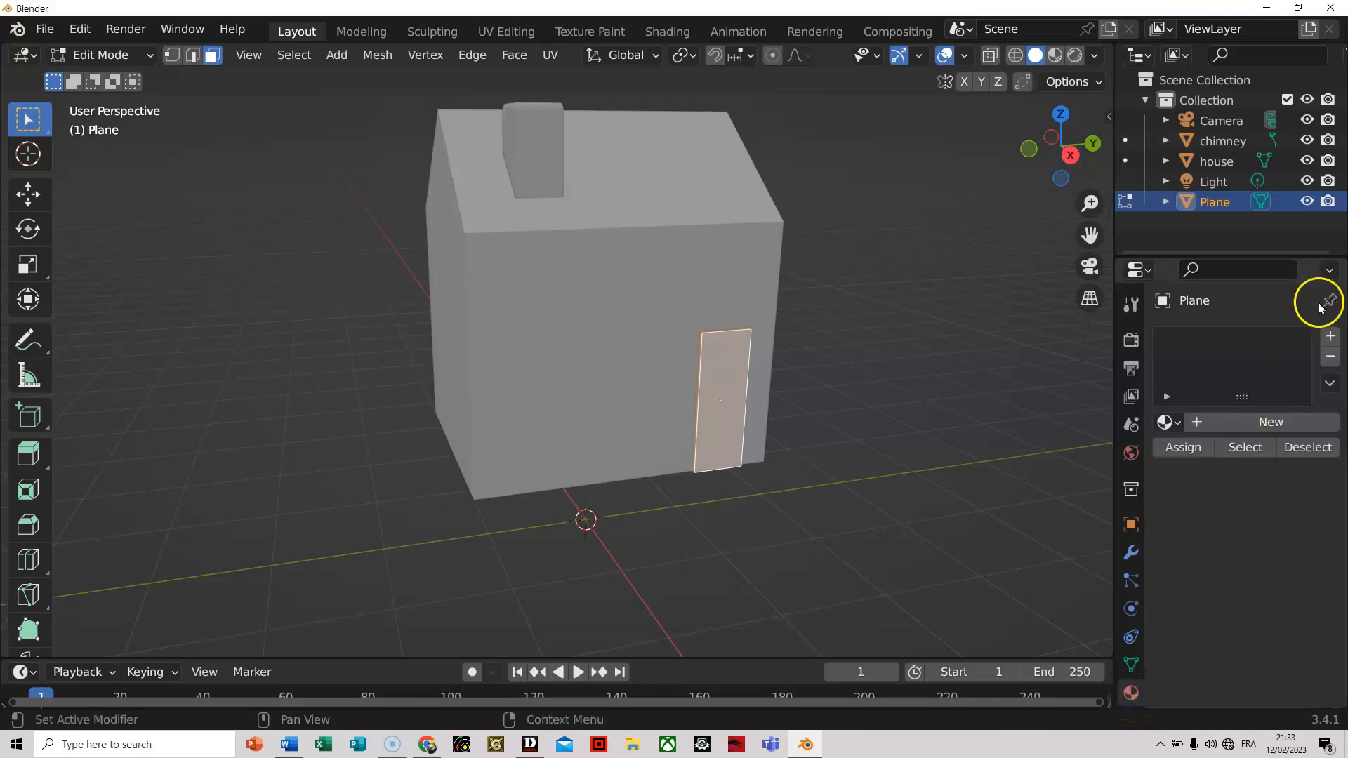
click(1263, 421)
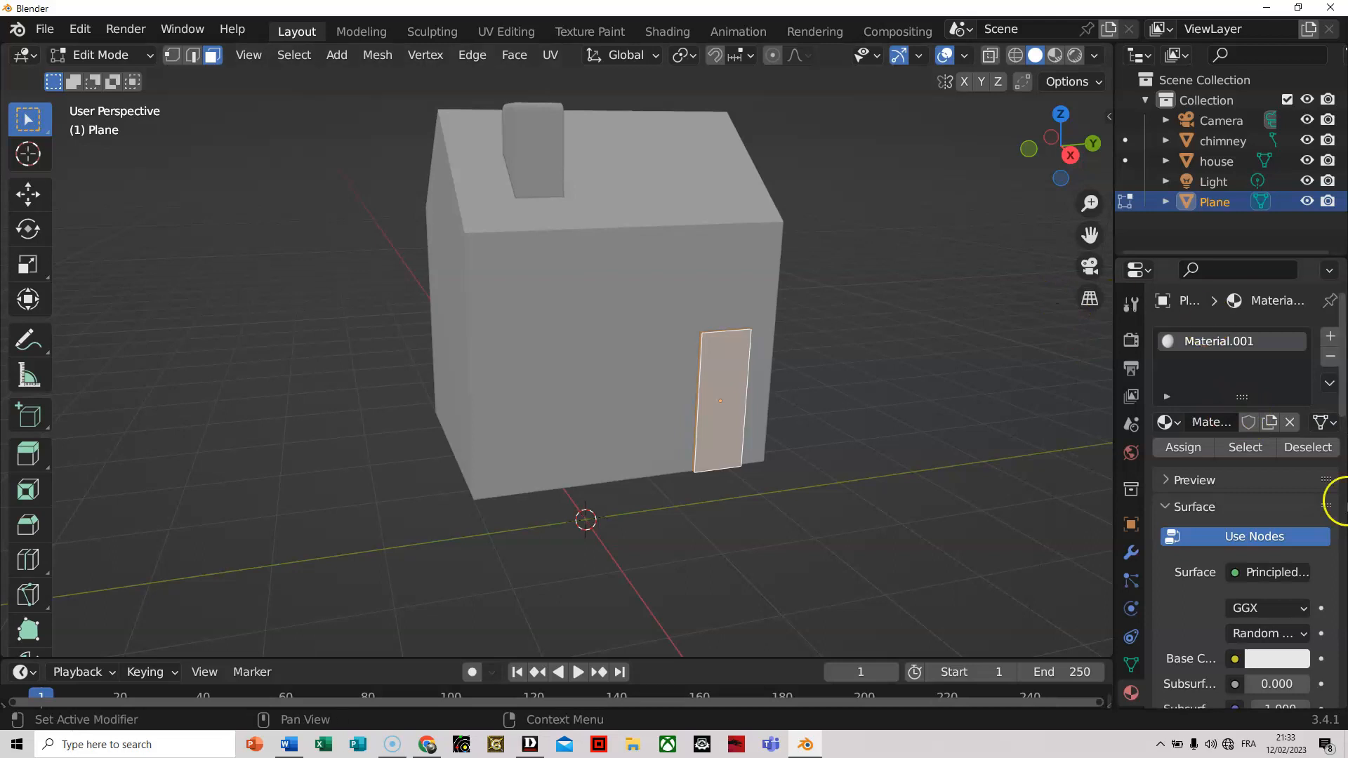
click(1130, 697)
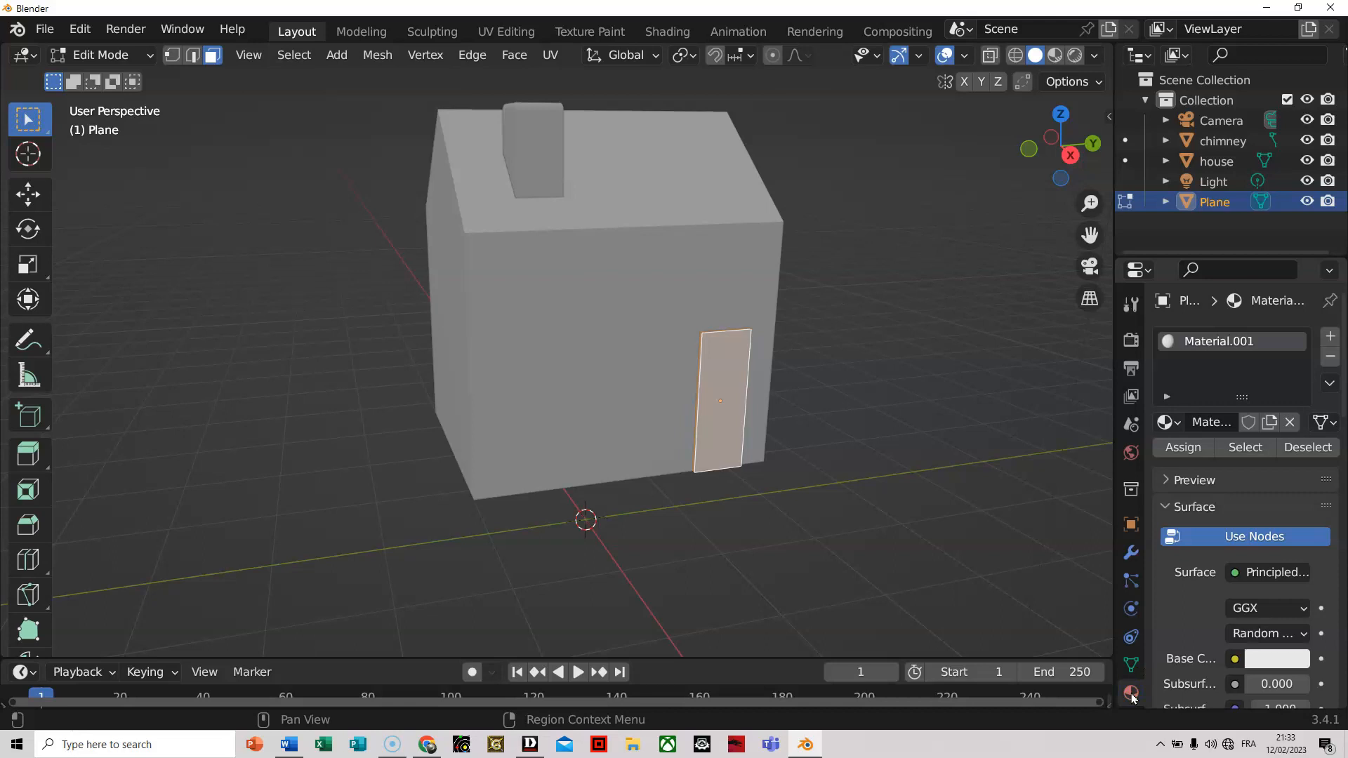
scroll(1251, 477, down, 1)
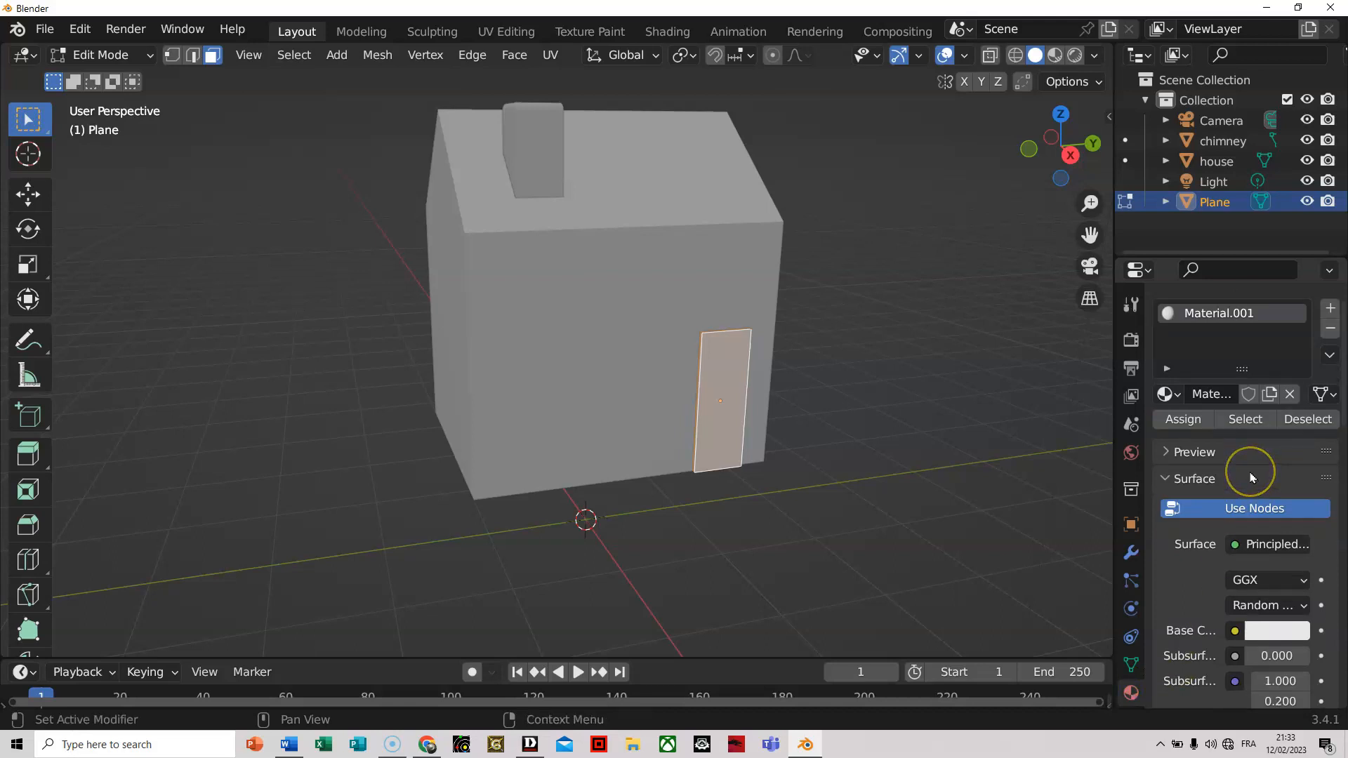
scroll(1252, 478, down, 1)
scroll(1246, 390, up, 2)
scroll(1247, 402, down, 1)
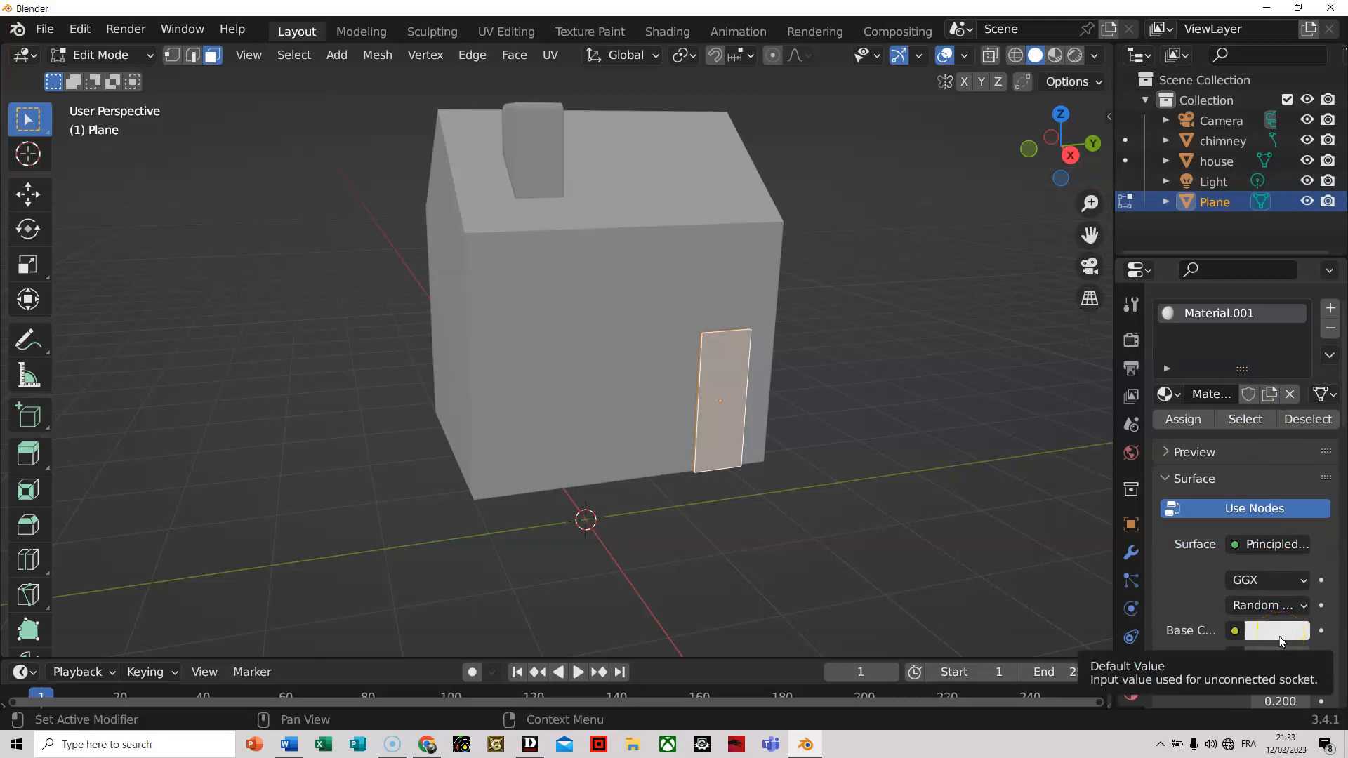
click(1290, 394)
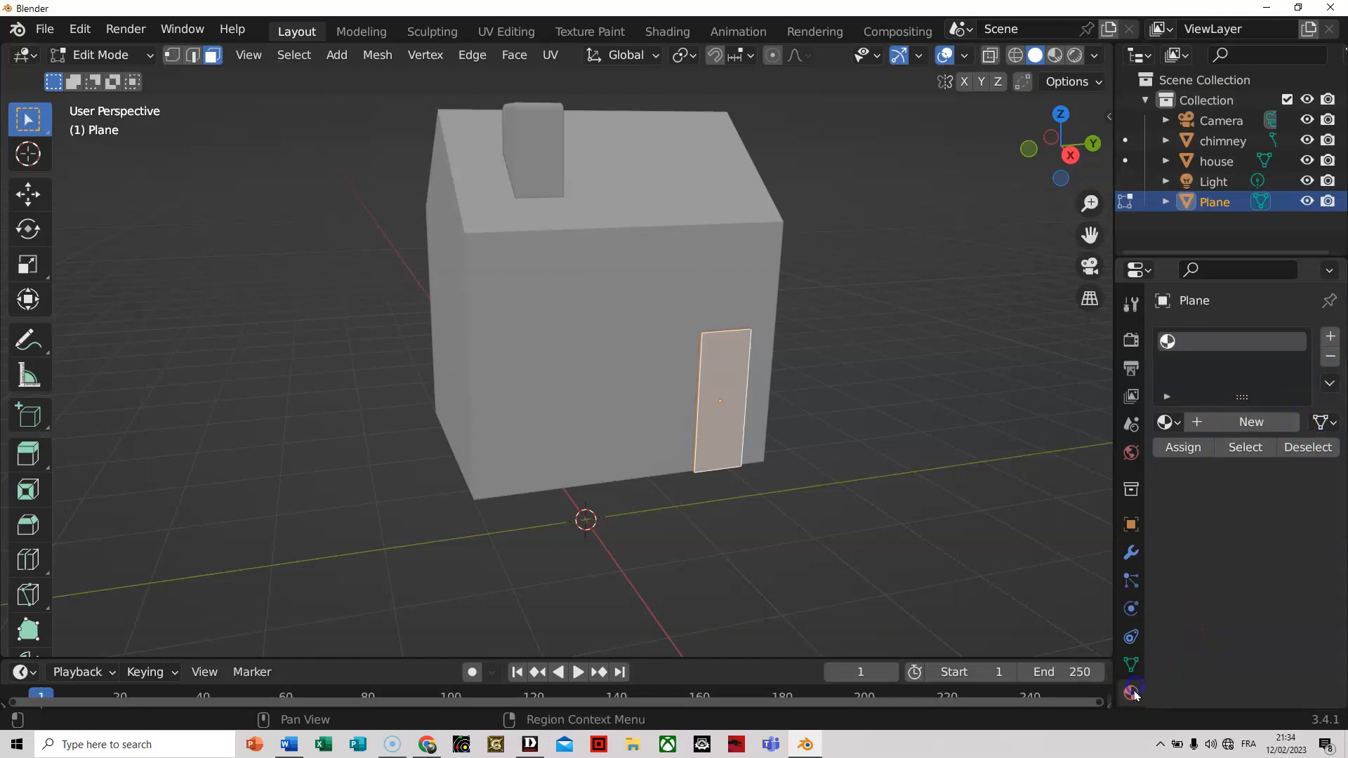
Create a new material for the door plane and set its base color to a violet-tinted blue.
click(1276, 424)
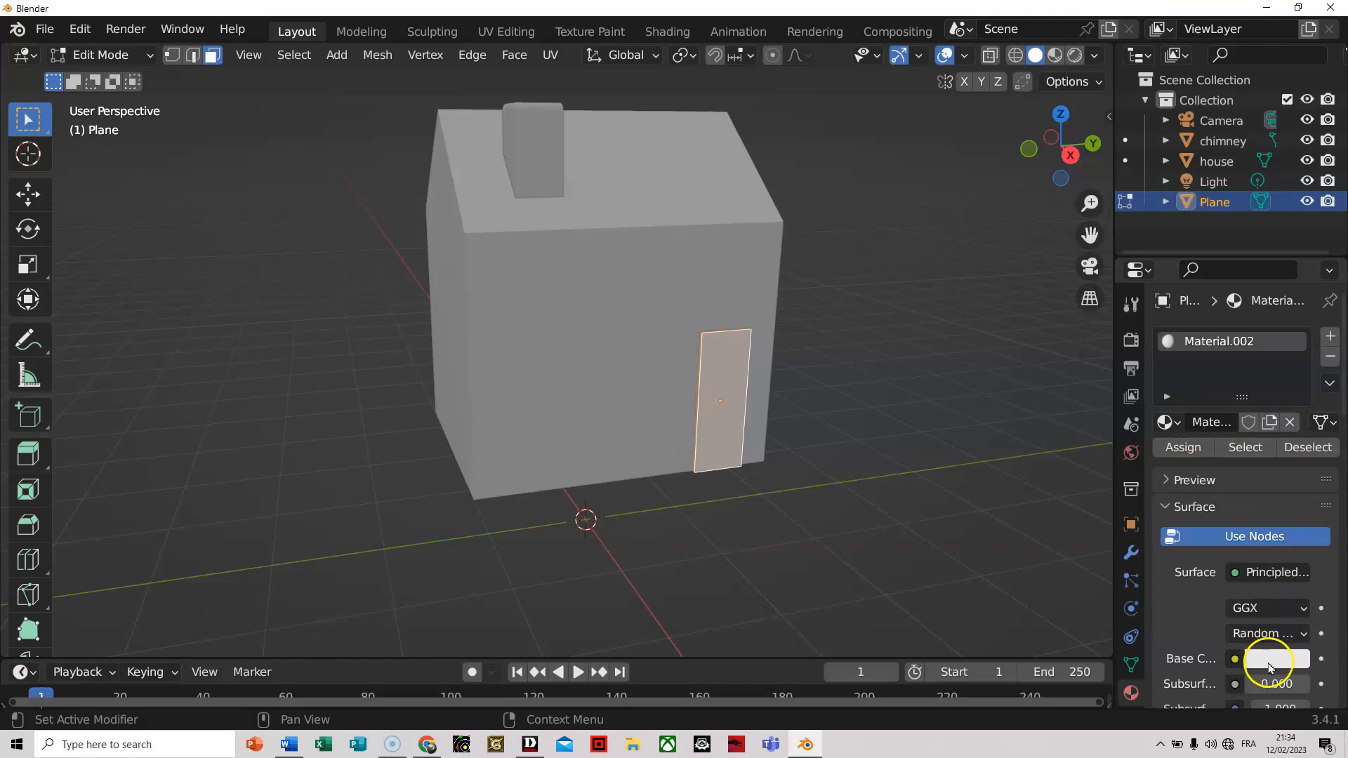
scroll(1175, 509, down, 2)
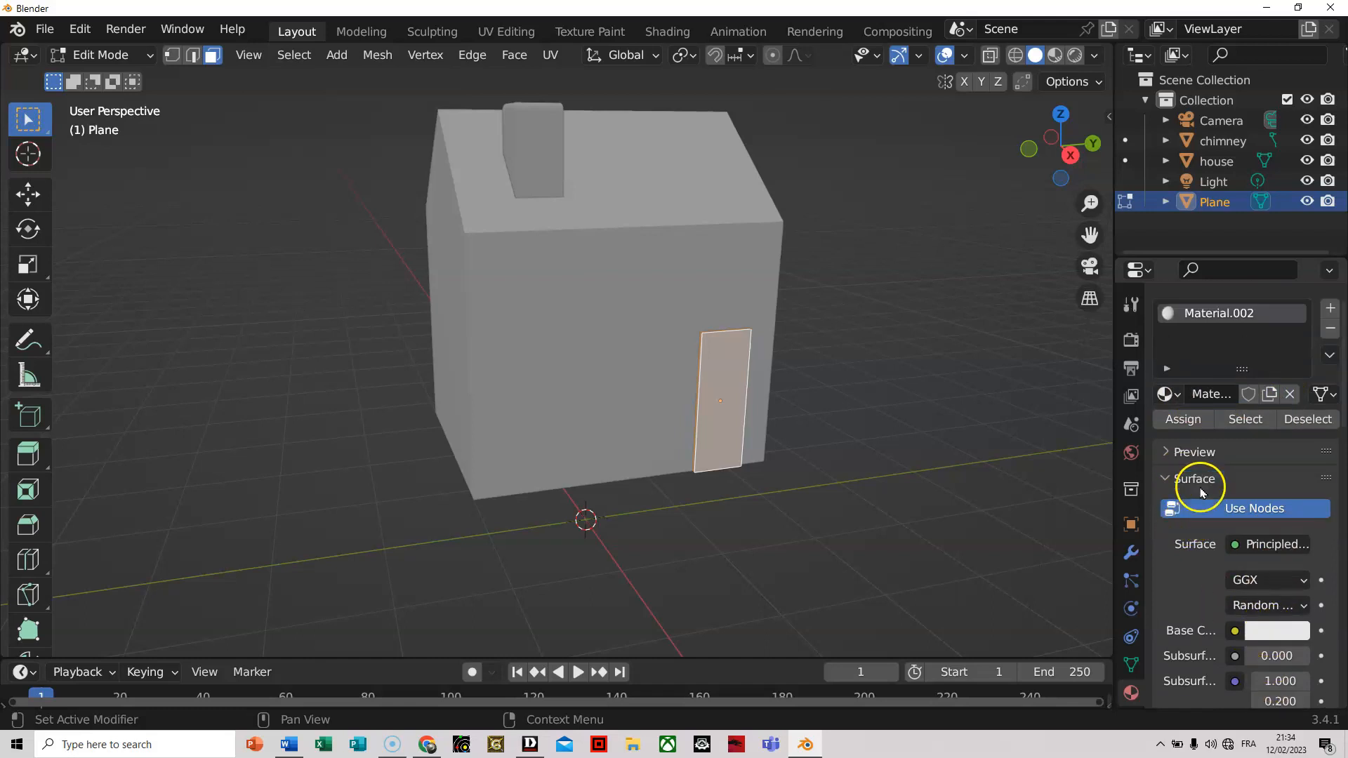
scroll(1202, 491, up, 2)
scroll(1206, 532, down, 2)
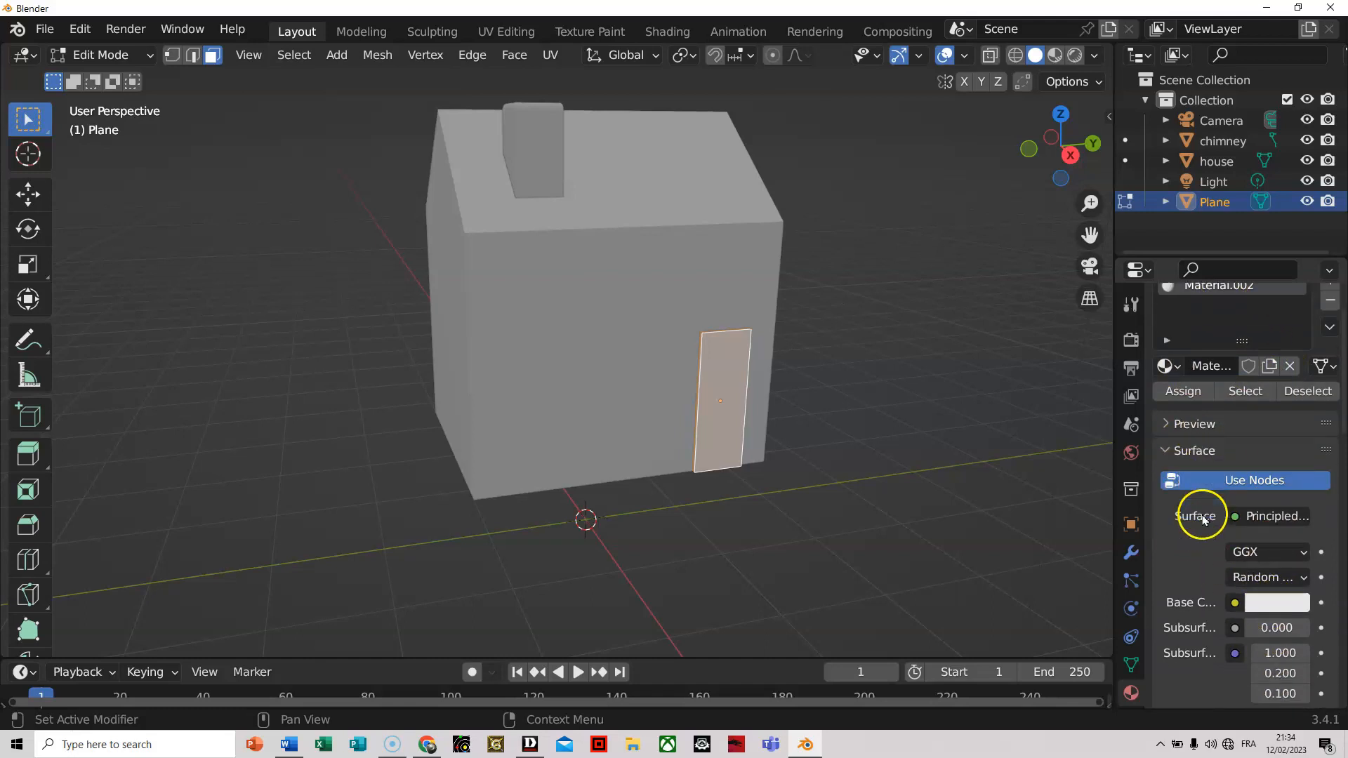
click(1272, 605)
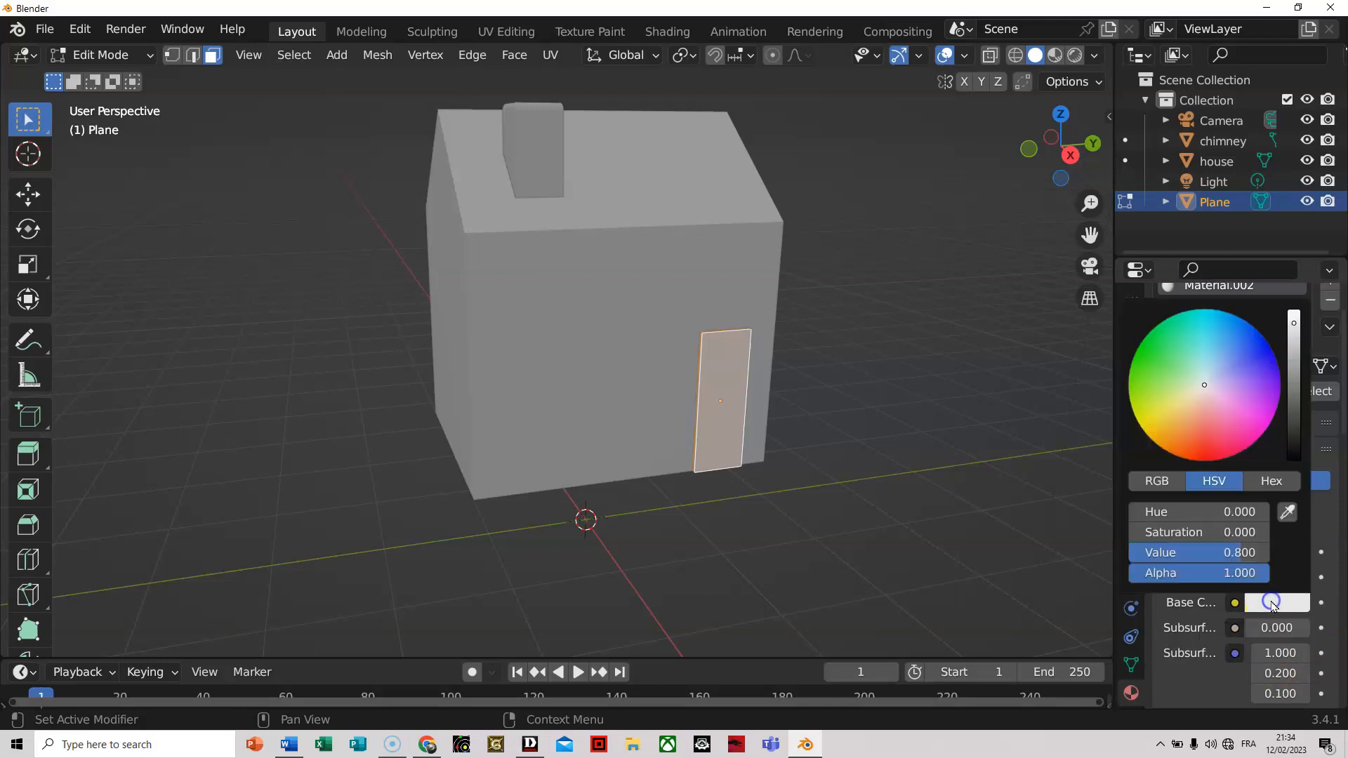
click(1274, 606)
click(1247, 363)
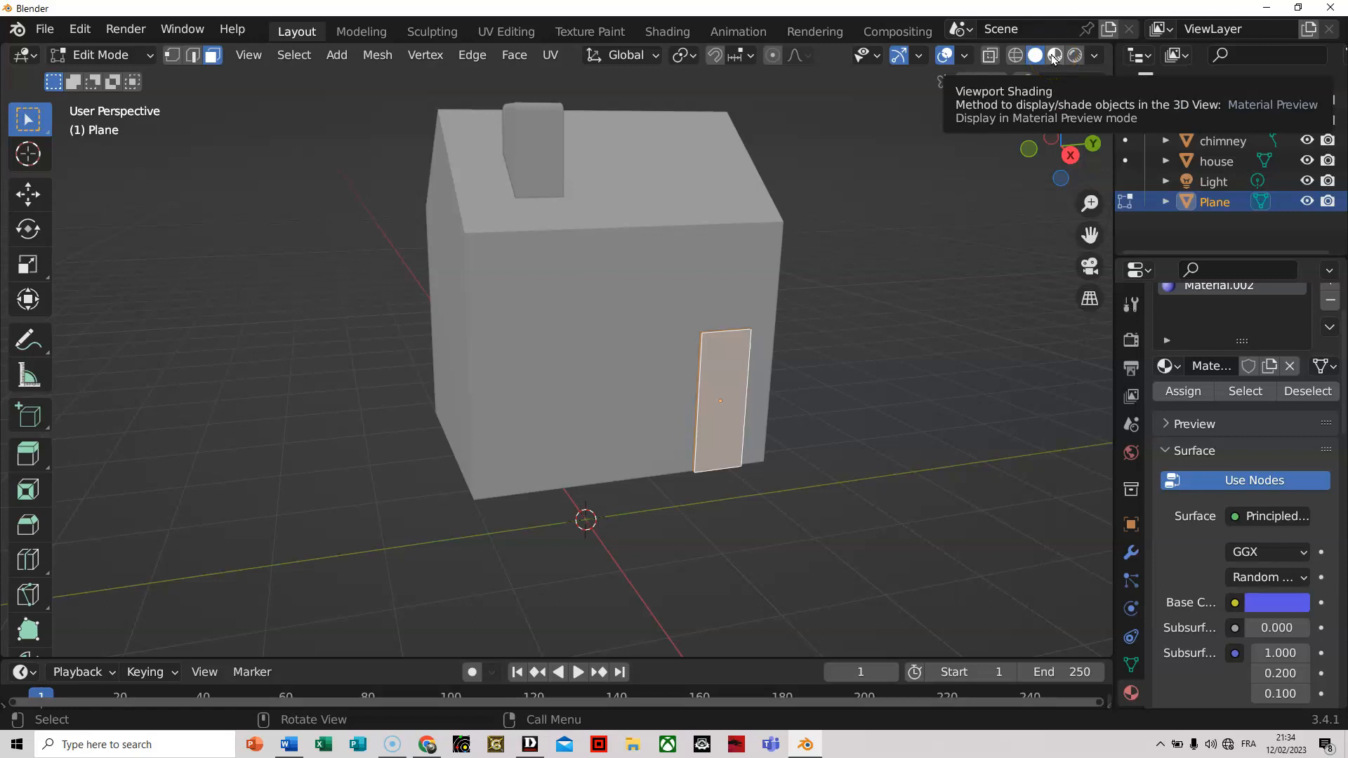
Display the scene in Material Preview shading, darken the door material's base color to navy blue, and return to Object Mode.
click(1053, 56)
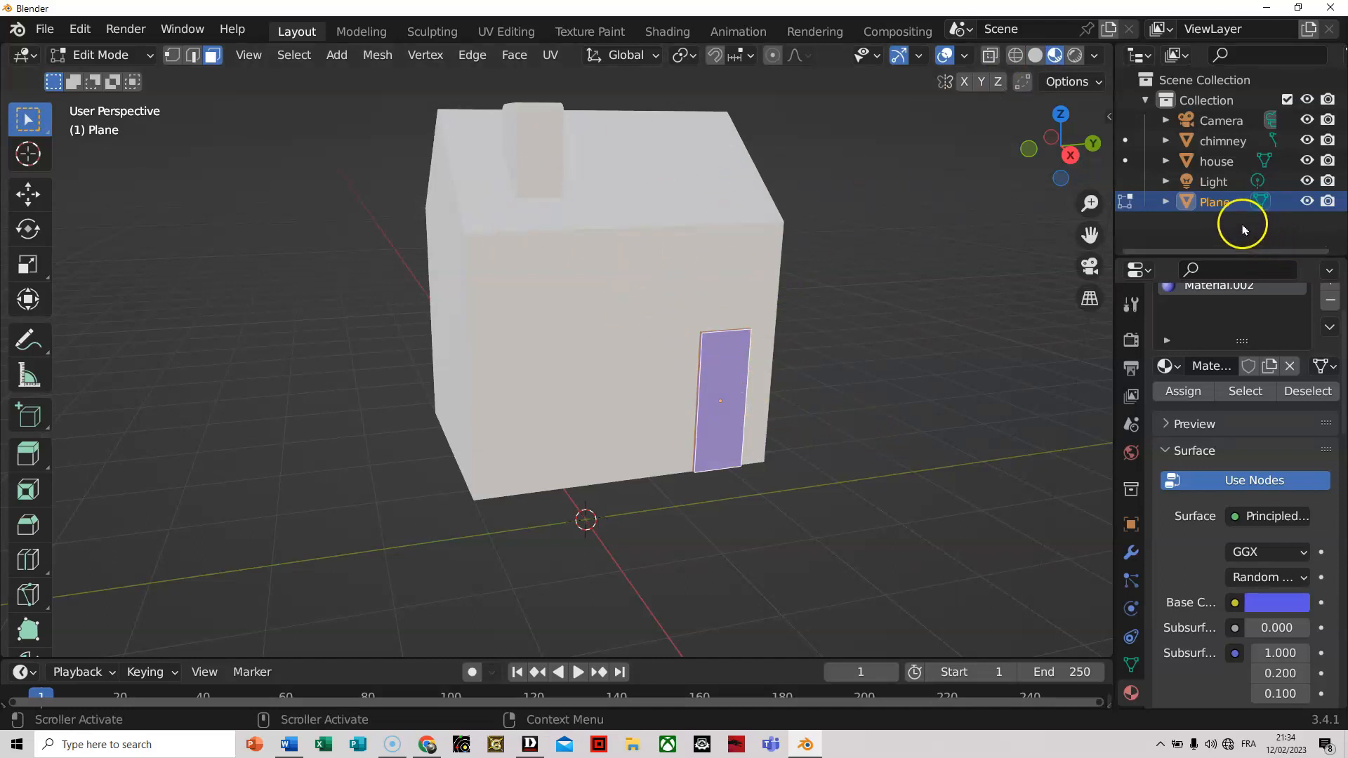
click(1272, 603)
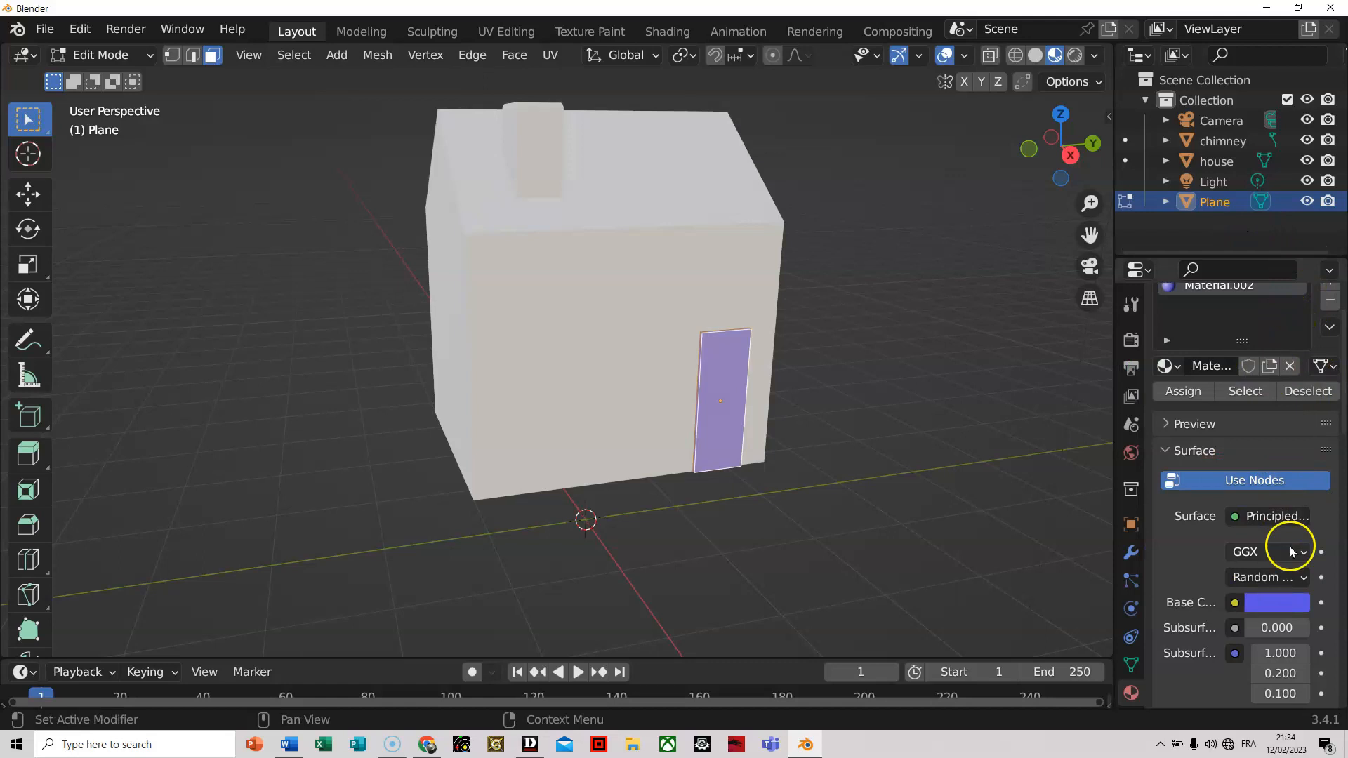
click(1284, 604)
drag(1294, 324, 1294, 385)
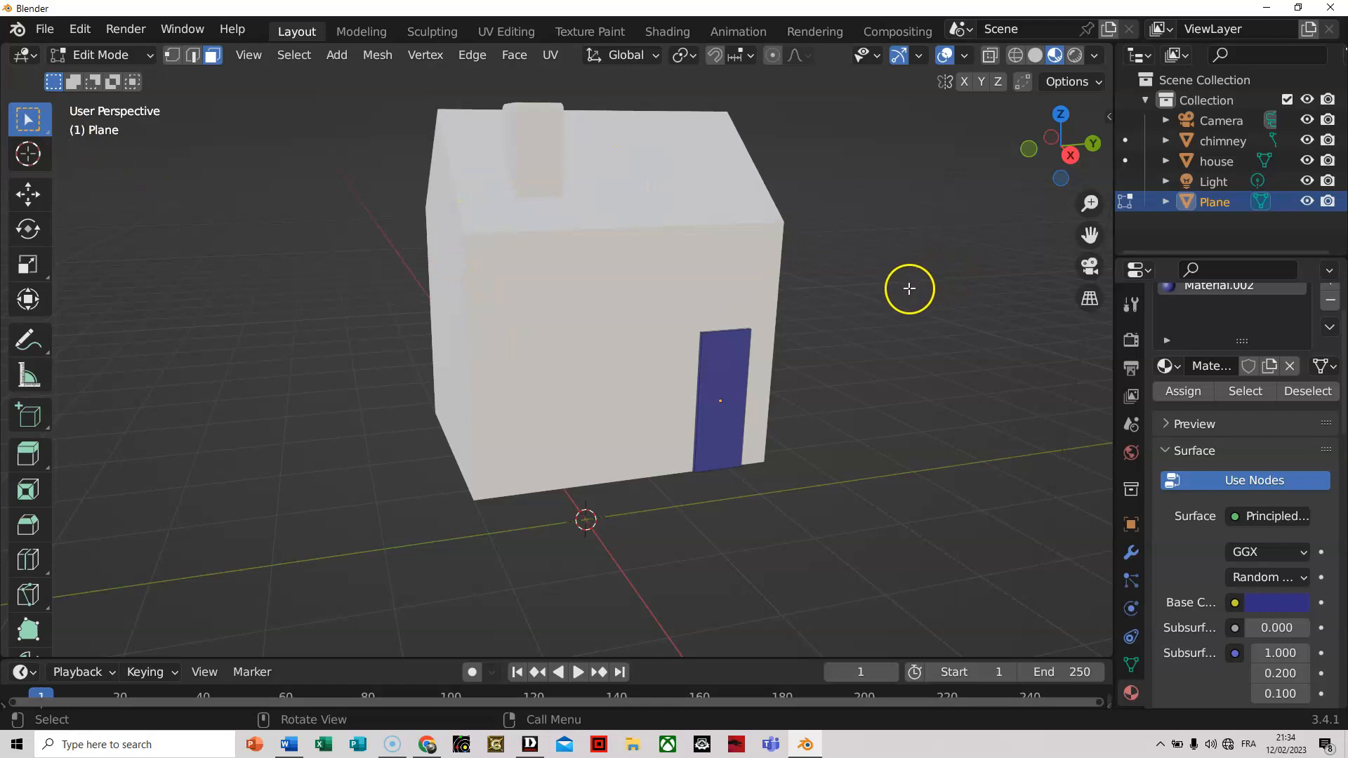
scroll(909, 289, down, 2)
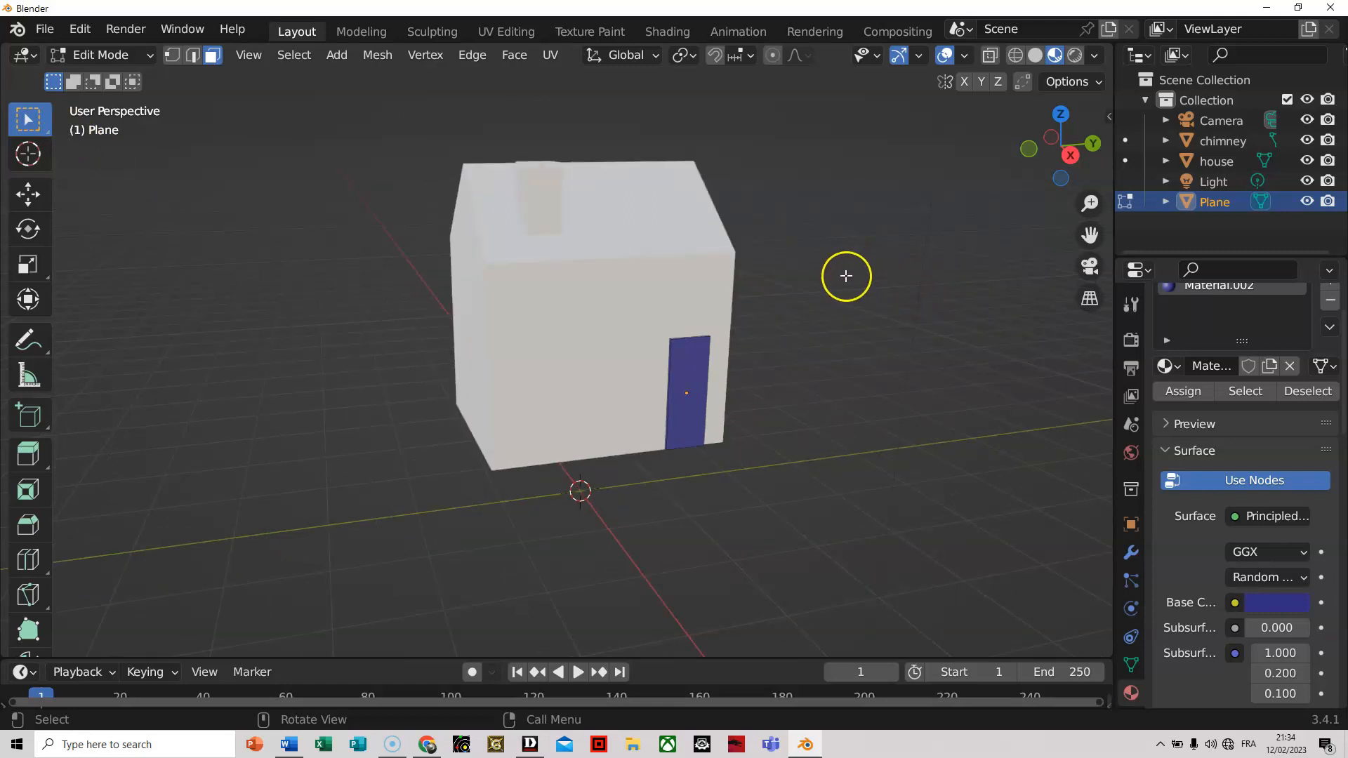
key(Tab)
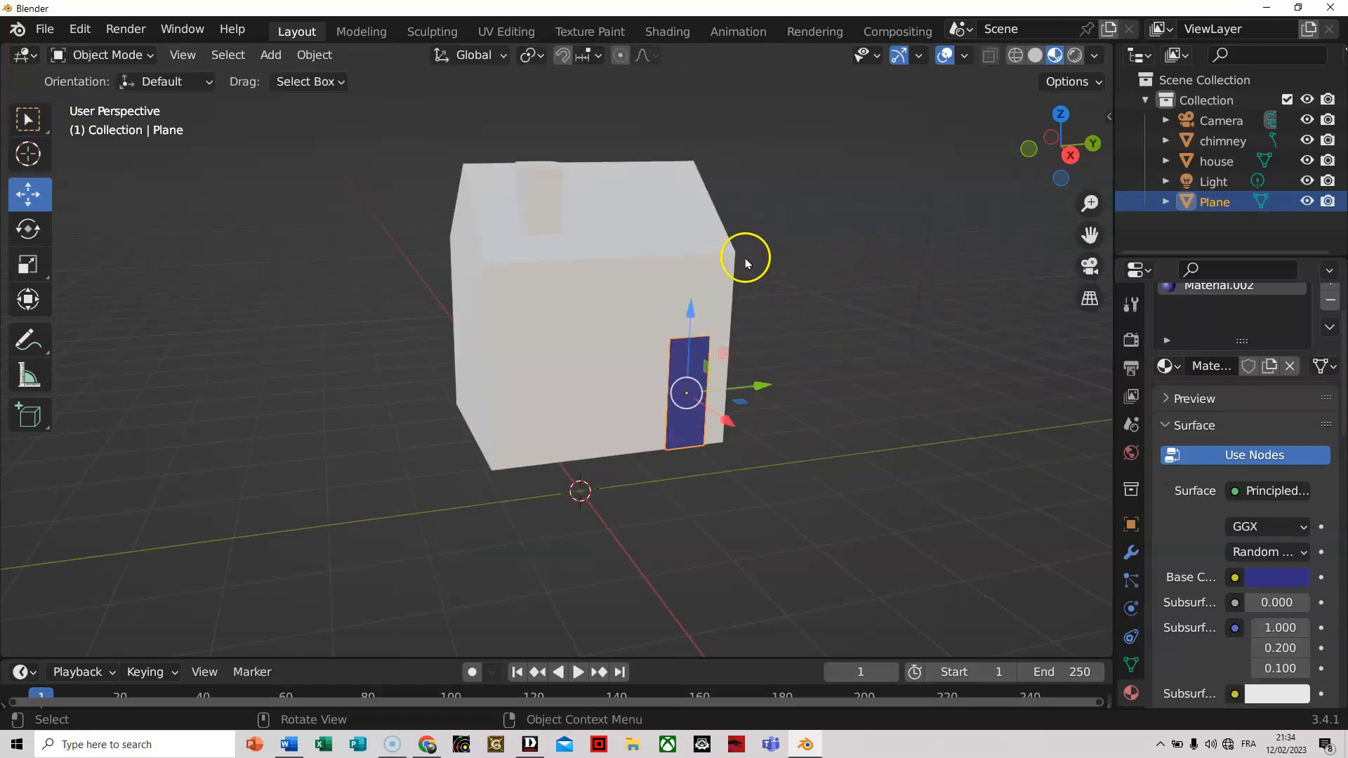
Open the house in Edit Mode with edge selection and dissolve the vertical middle edge of the gable wall.
click(1223, 162)
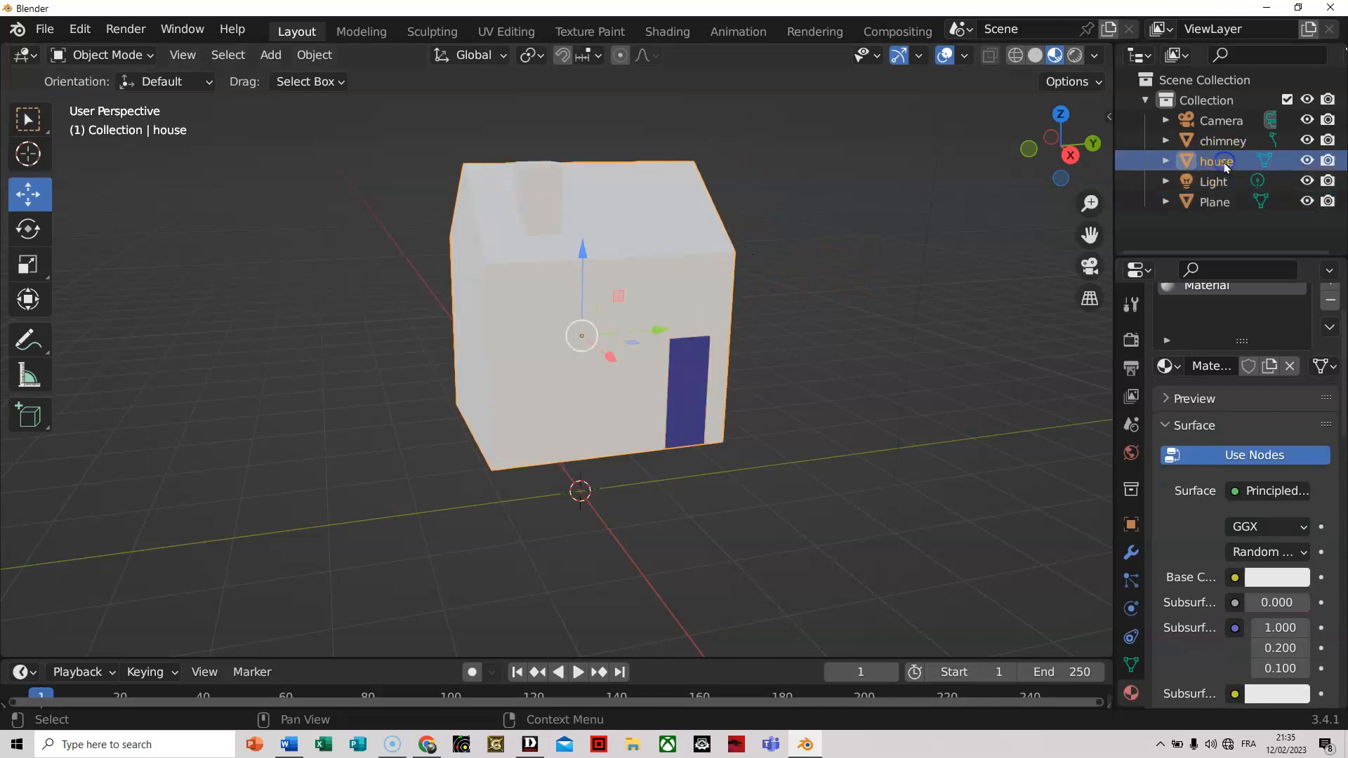
key(Tab)
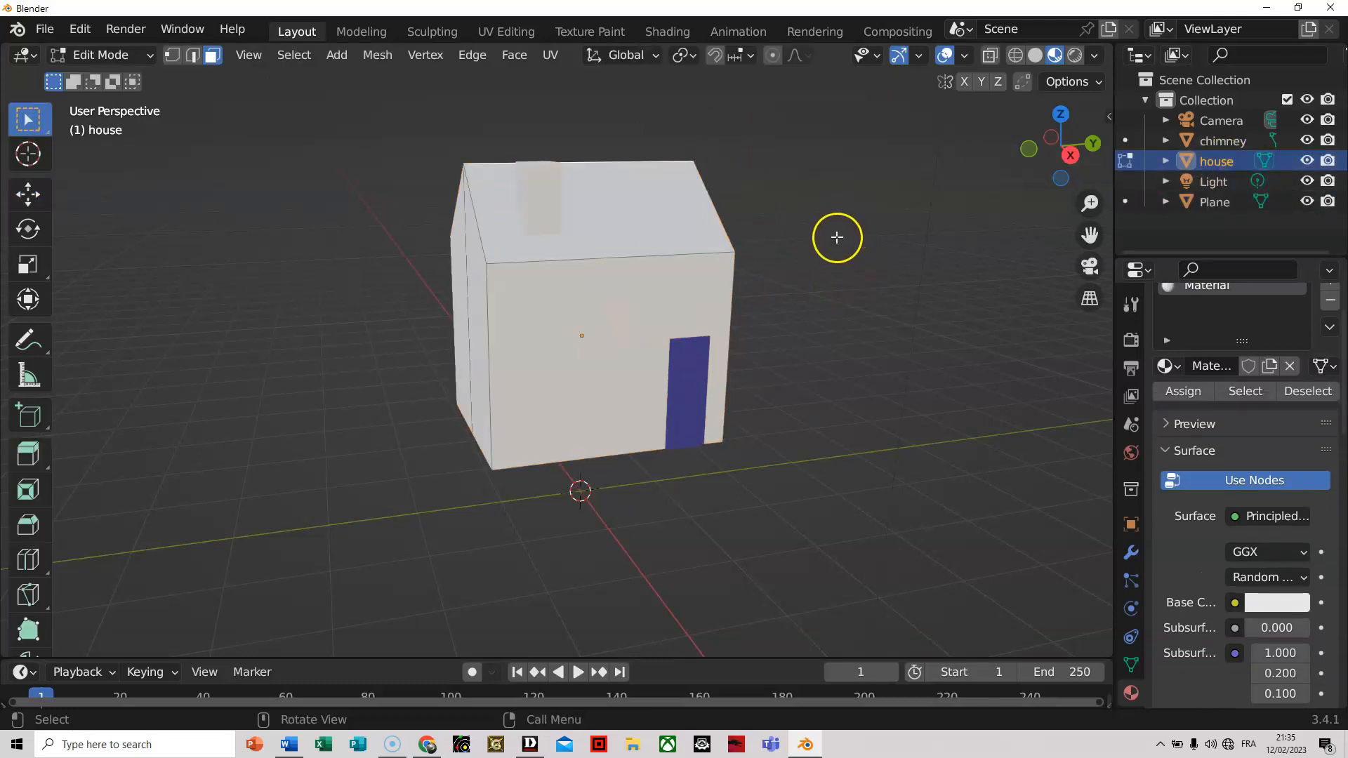
middle_drag(866, 304, 1004, 403)
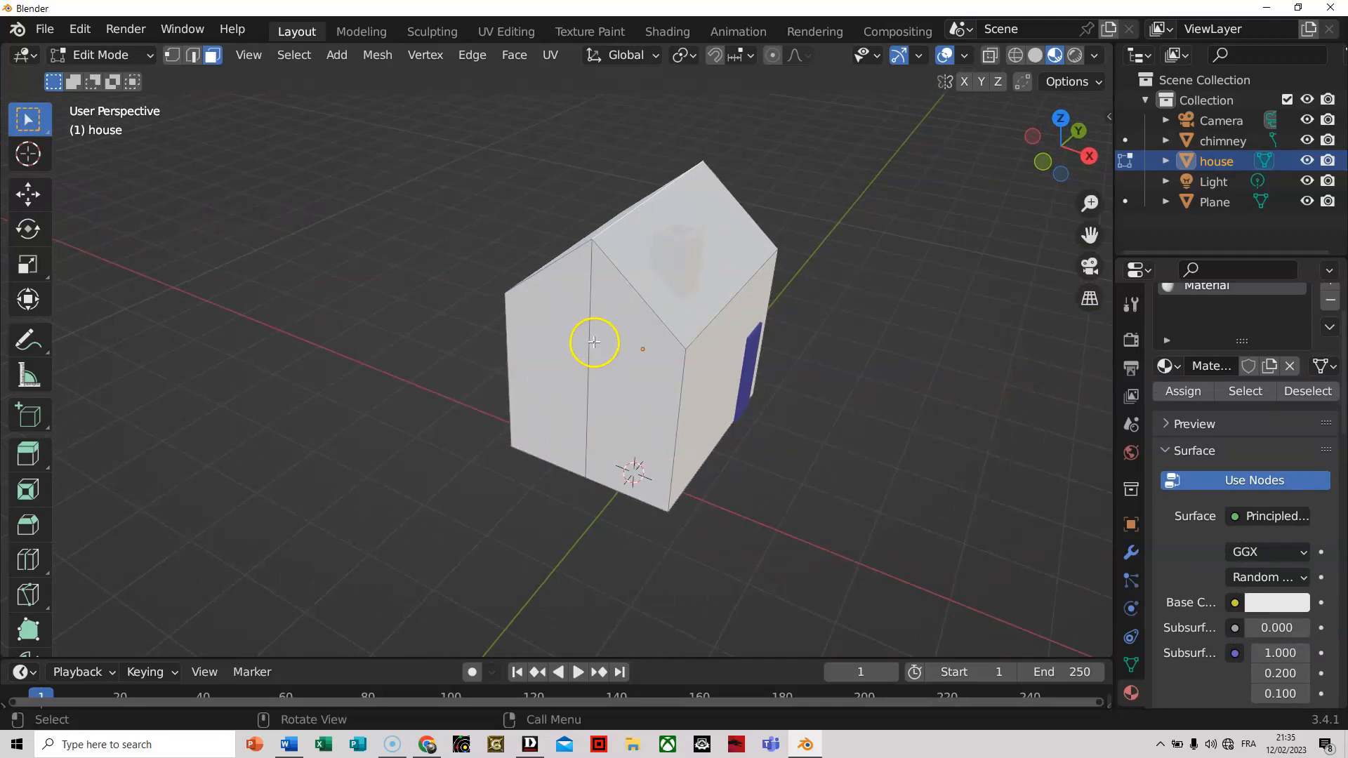
click(192, 55)
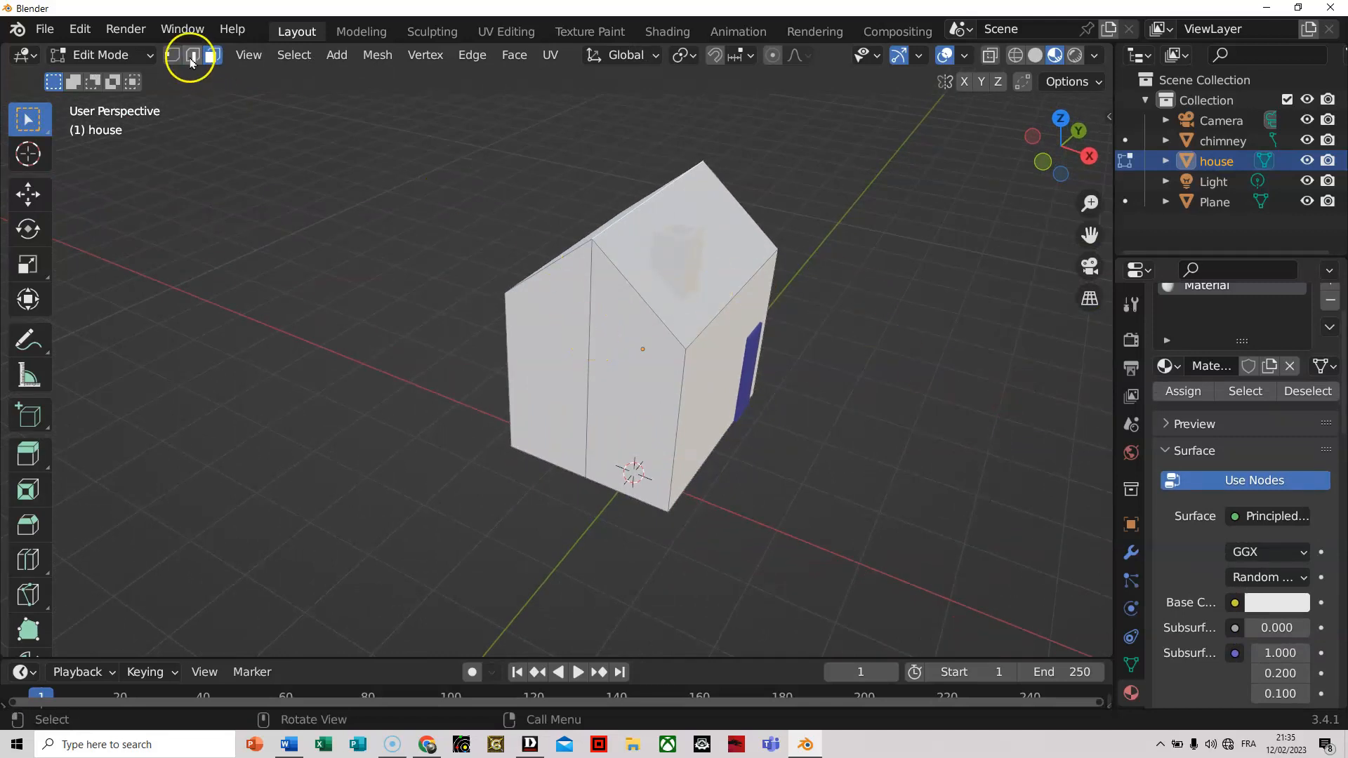
click(584, 340)
right_click(581, 332)
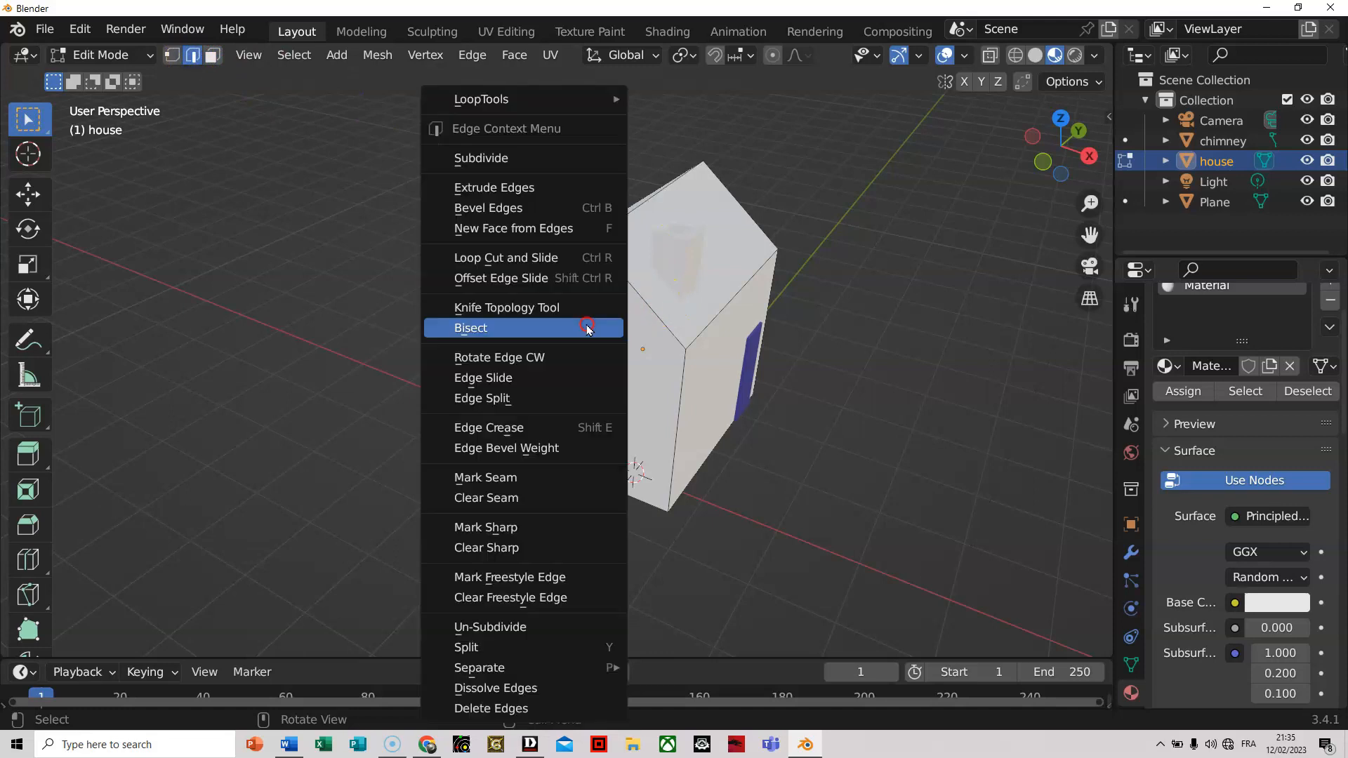
click(521, 688)
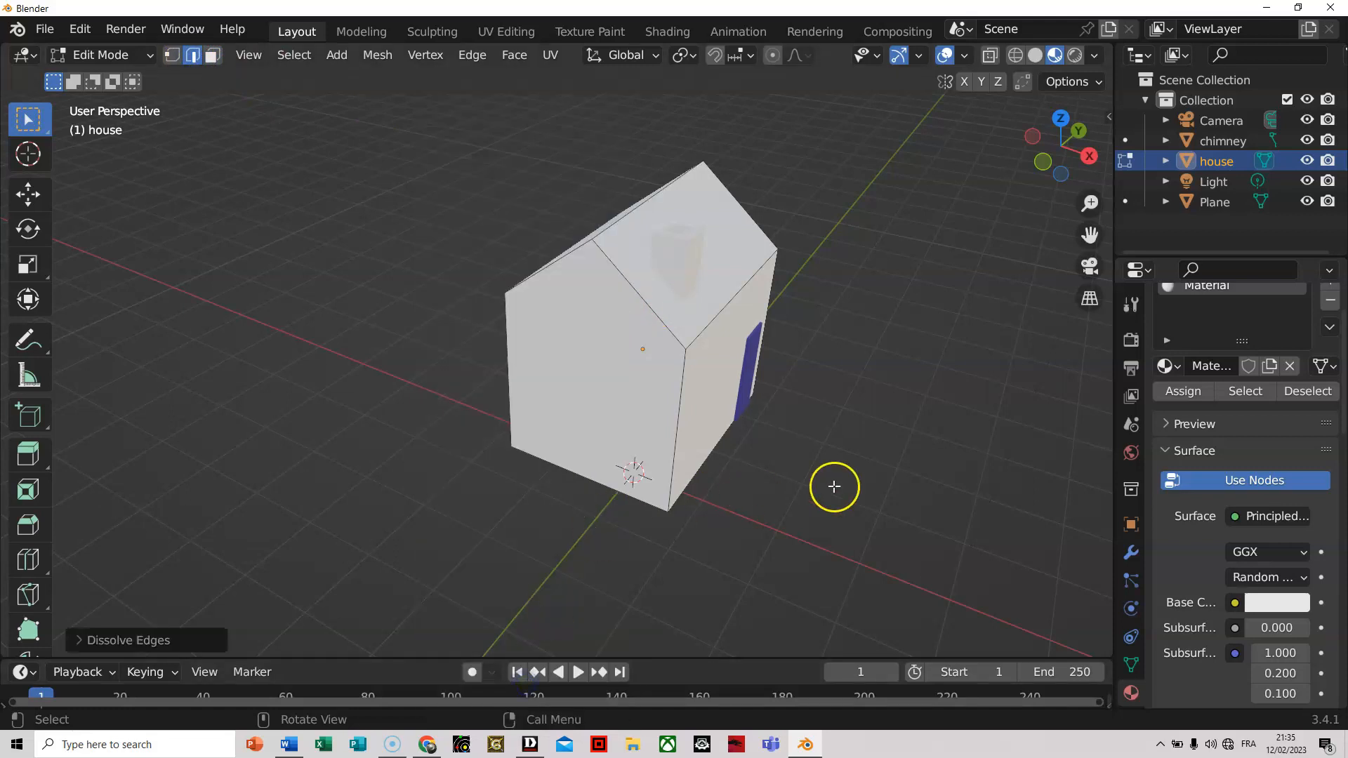
Dissolve the matching vertical middle edge on the opposite gable wall of the house.
middle_drag(833, 485, 523, 461)
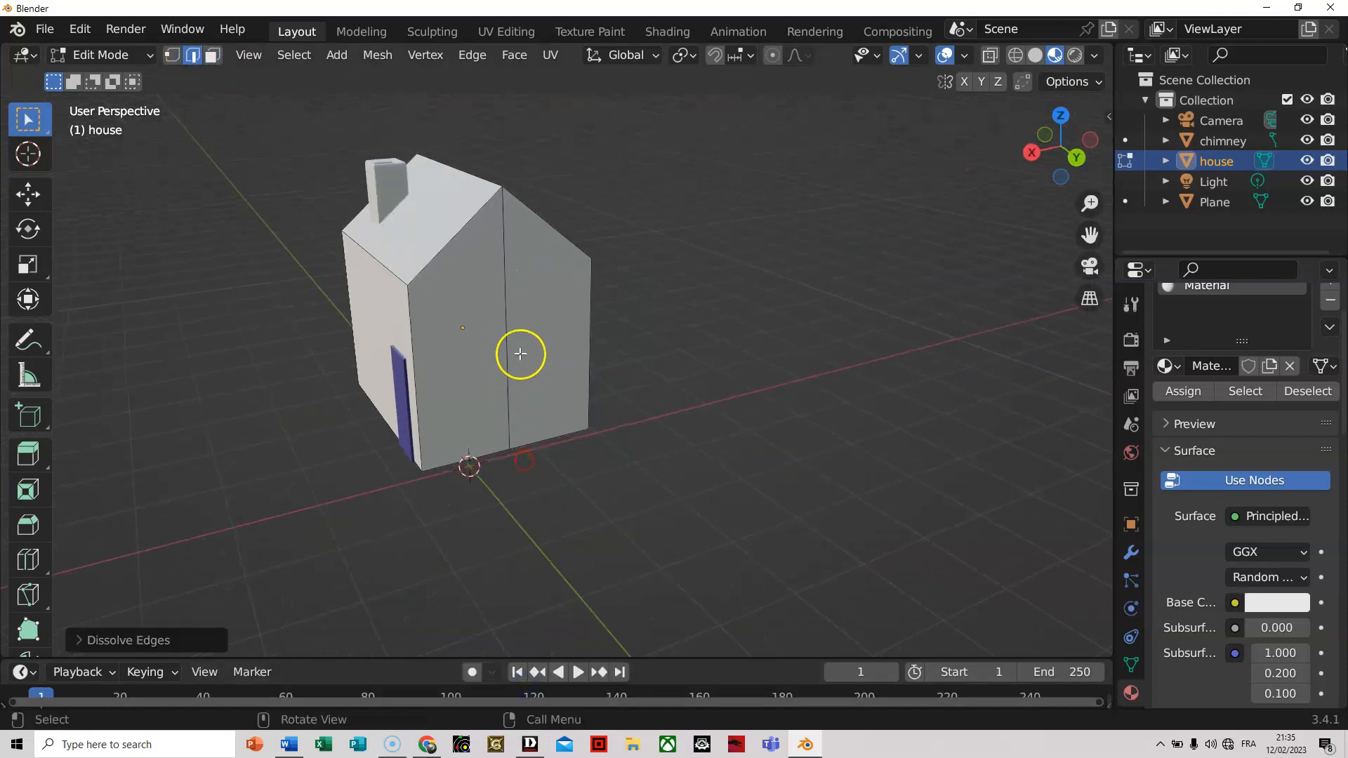
click(505, 346)
right_click(507, 348)
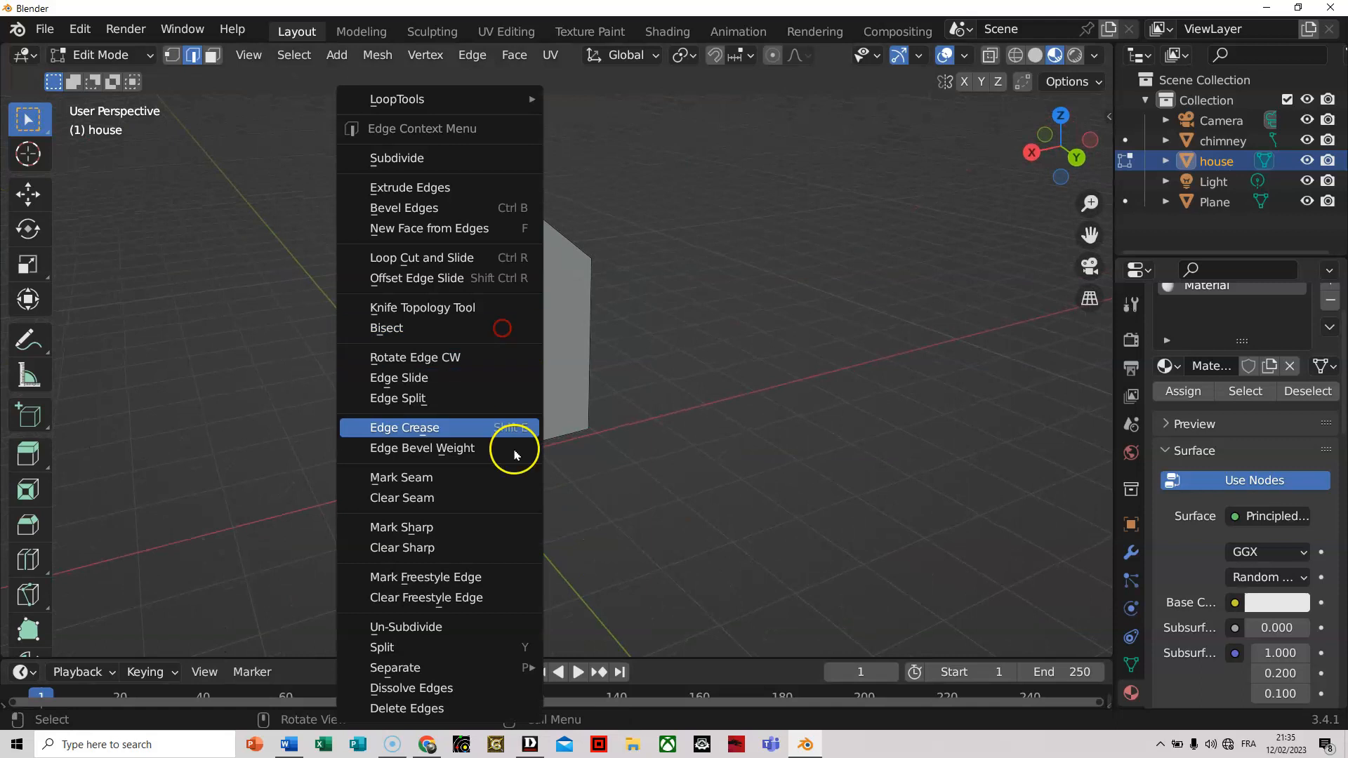
click(436, 686)
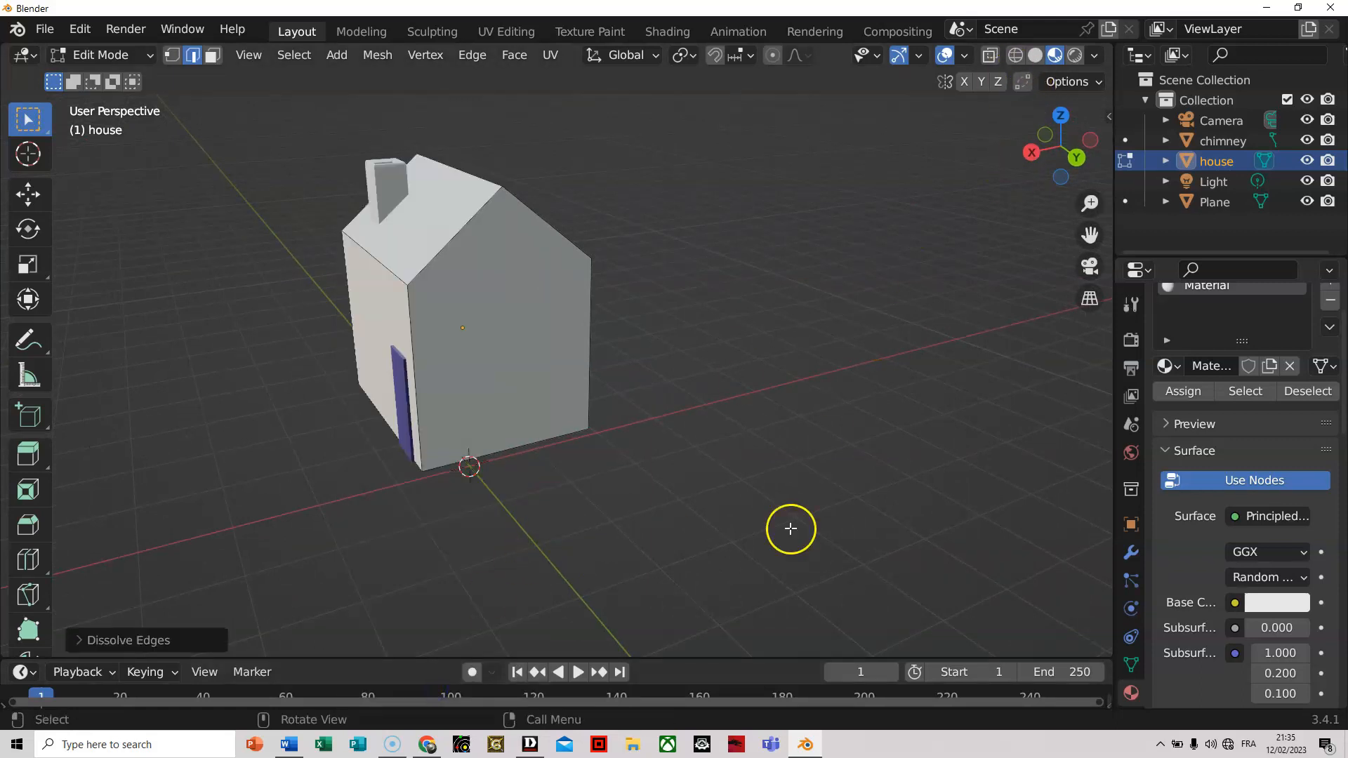
Display the scene as wireframe and dissolve the middle edge across the house's floor.
middle_drag(788, 526, 936, 526)
click(1015, 55)
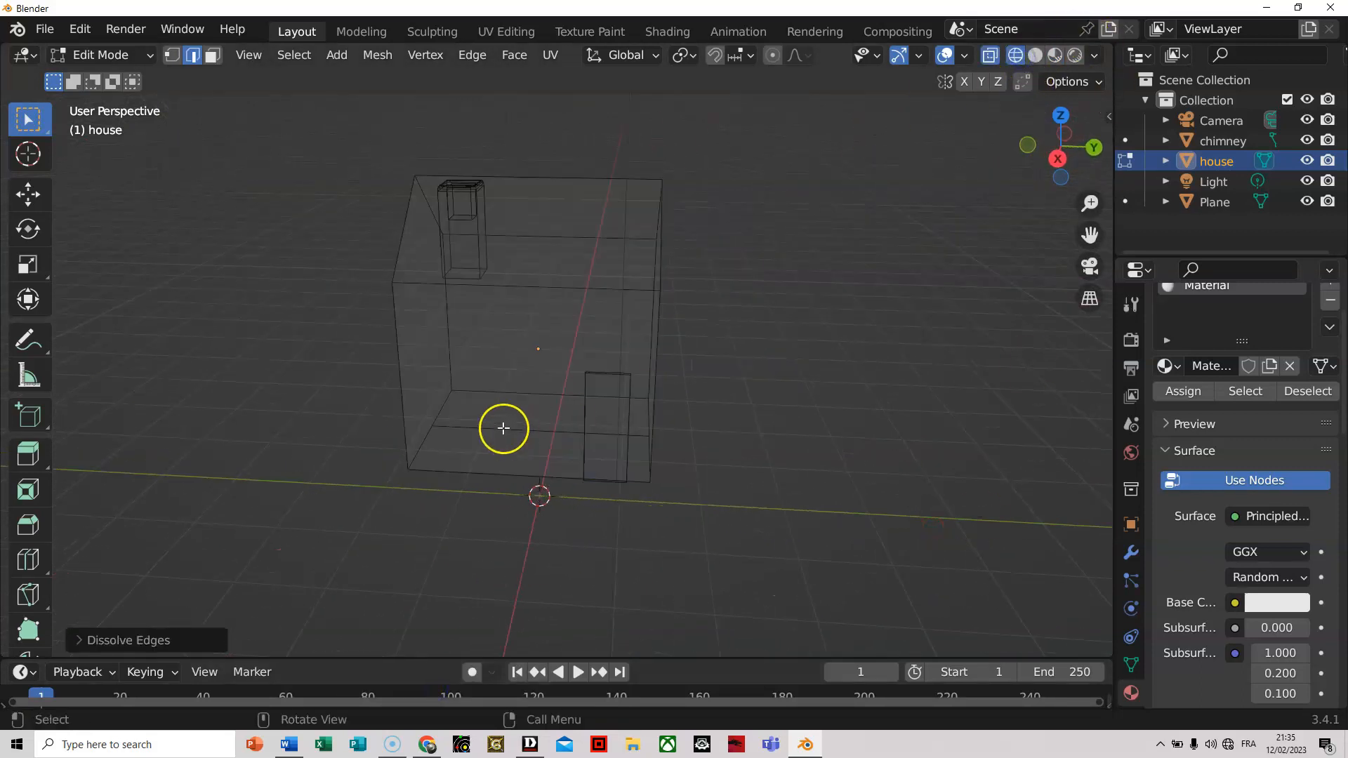
click(503, 429)
right_click(503, 434)
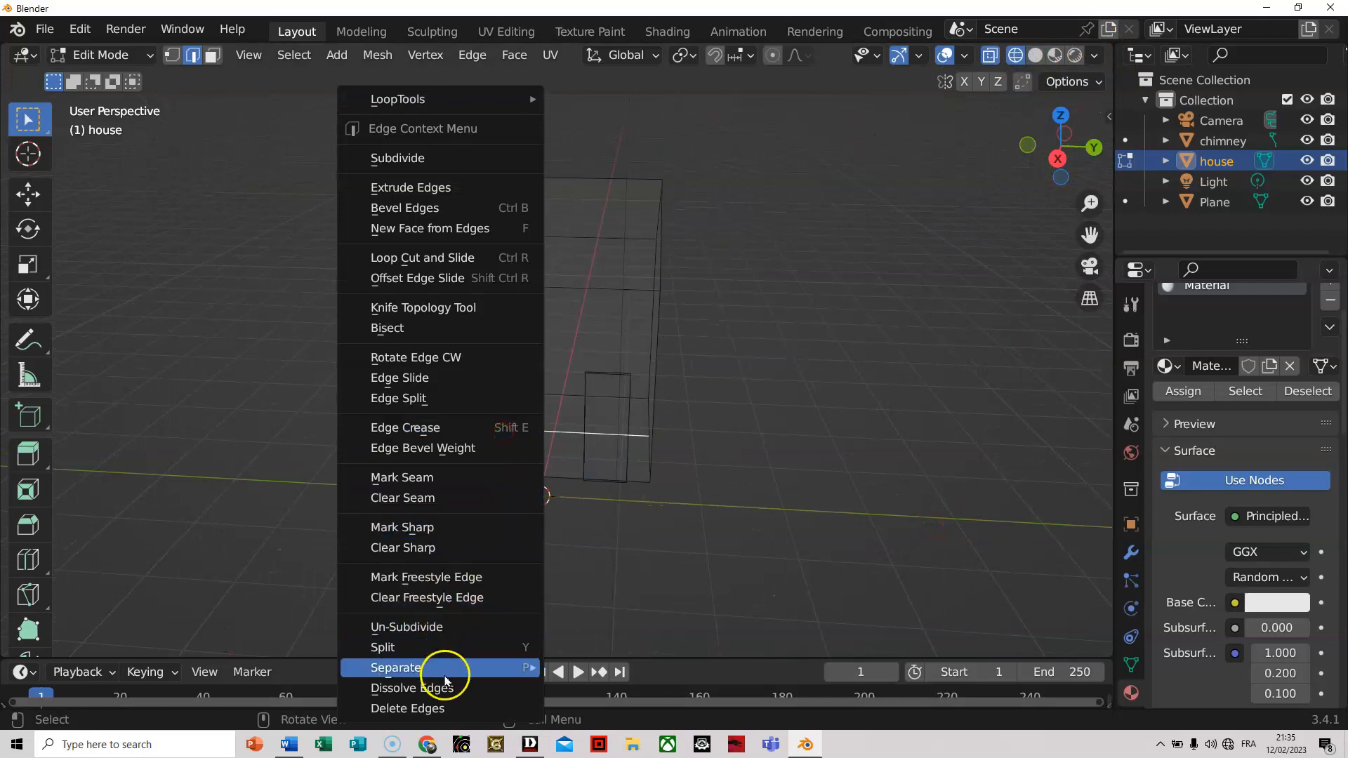
click(442, 688)
Check the cleaned-up house in Solid shading, then return the viewport to Material Preview shading.
middle_drag(718, 471, 872, 469)
click(1035, 56)
middle_drag(827, 329, 843, 394)
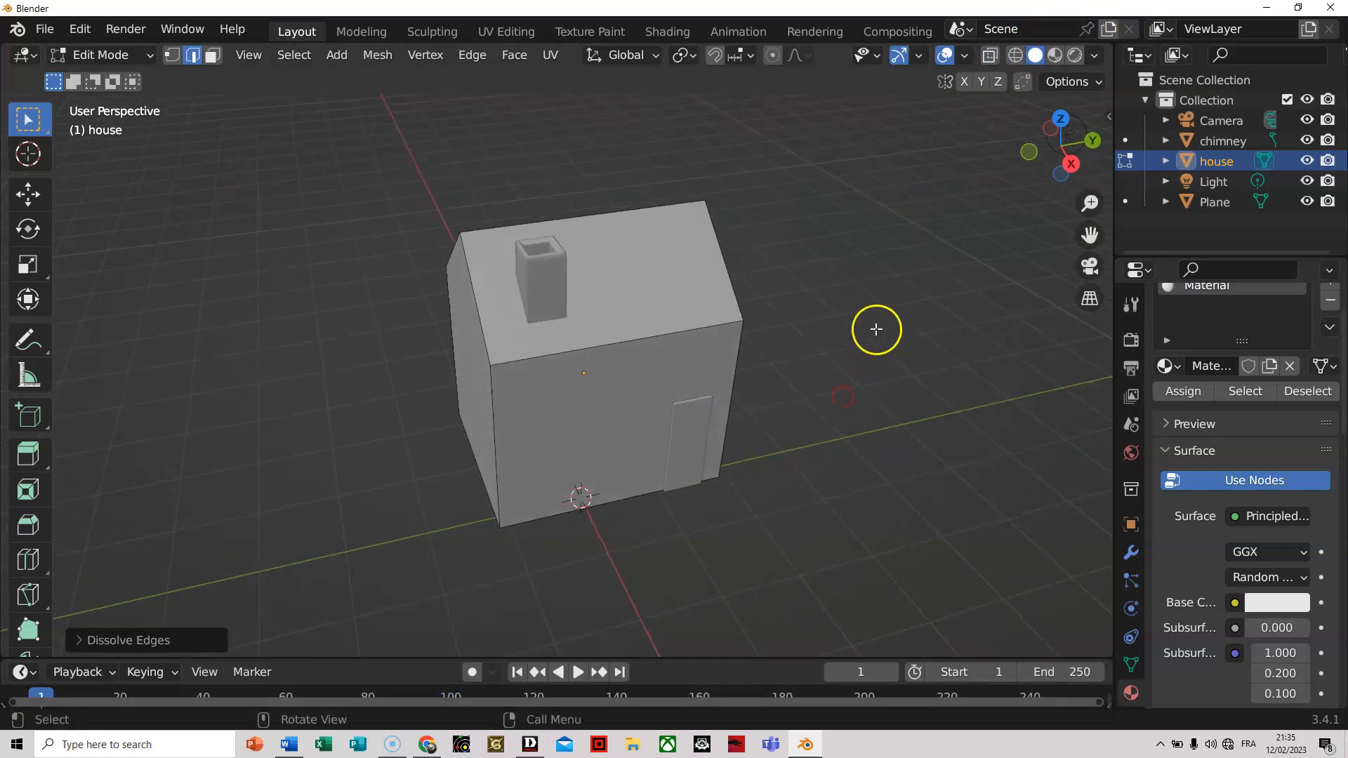
mouse_move(890, 441)
middle_down()
mouse_move(873, 439)
mouse_move(863, 409)
middle_up()
click(1055, 56)
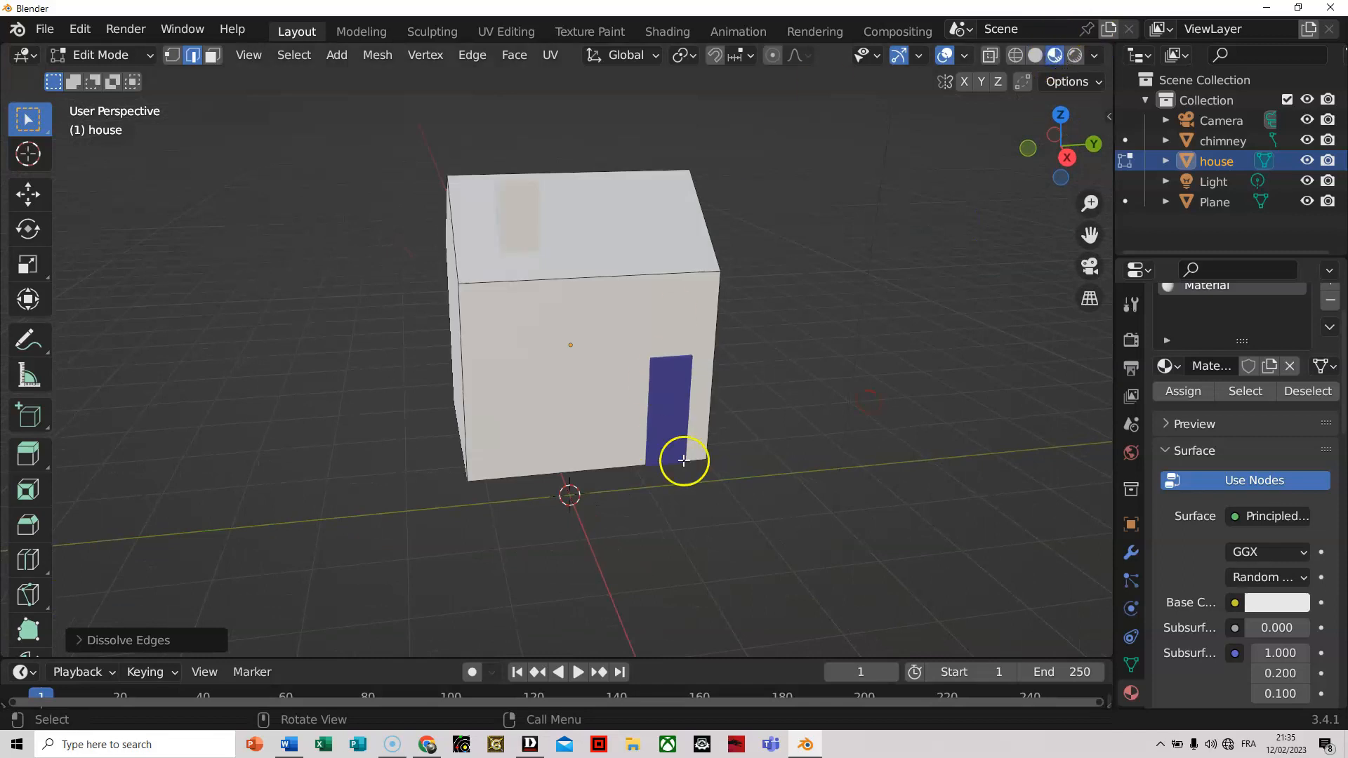
middle_drag(654, 543, 721, 607)
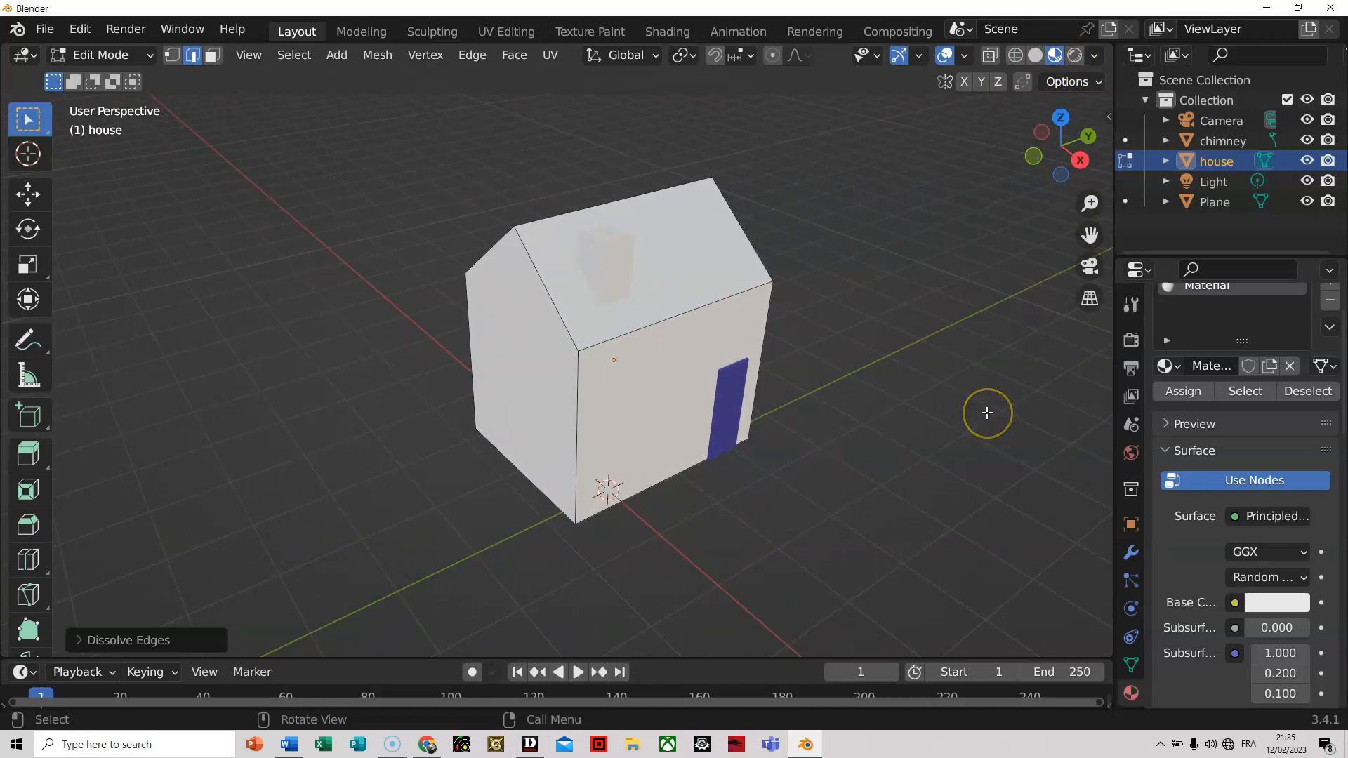
Switch to face selection and select both sloping roof faces of the house.
click(705, 285)
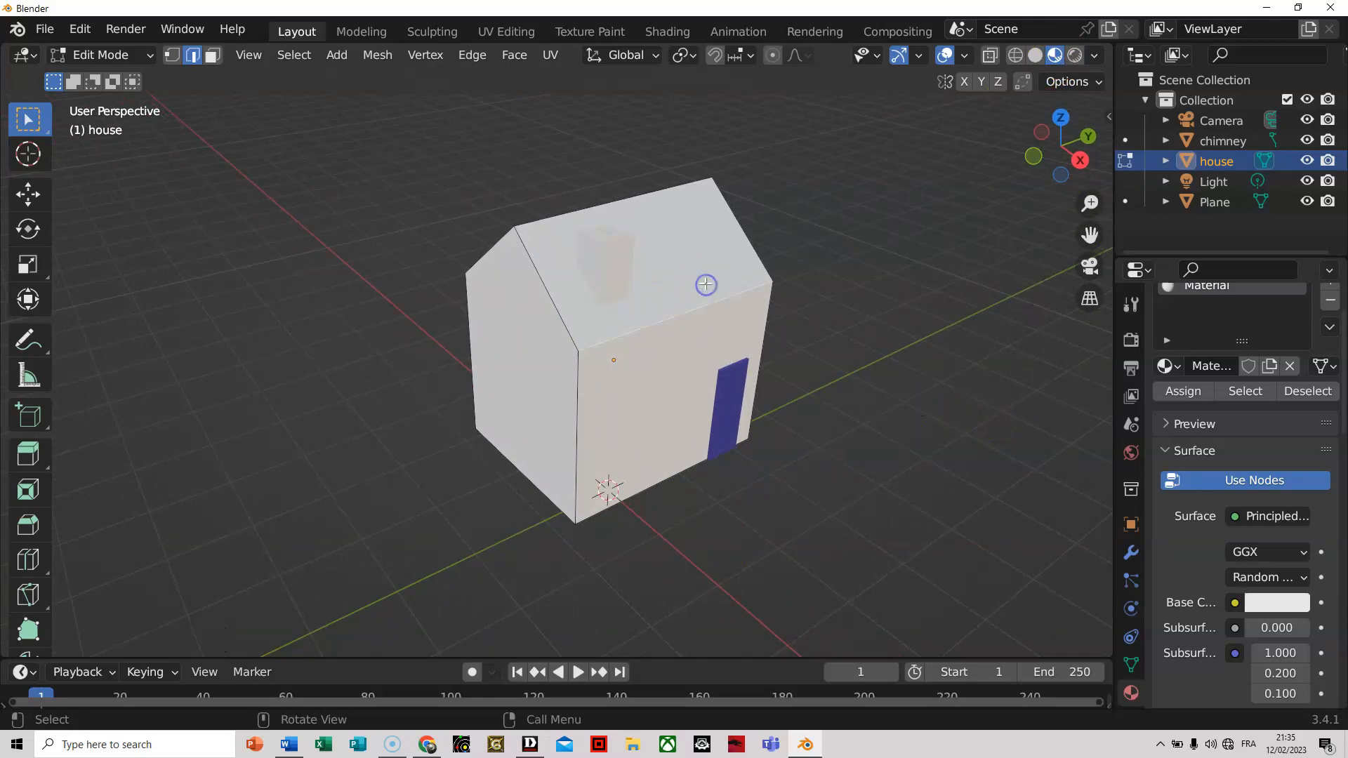
click(212, 55)
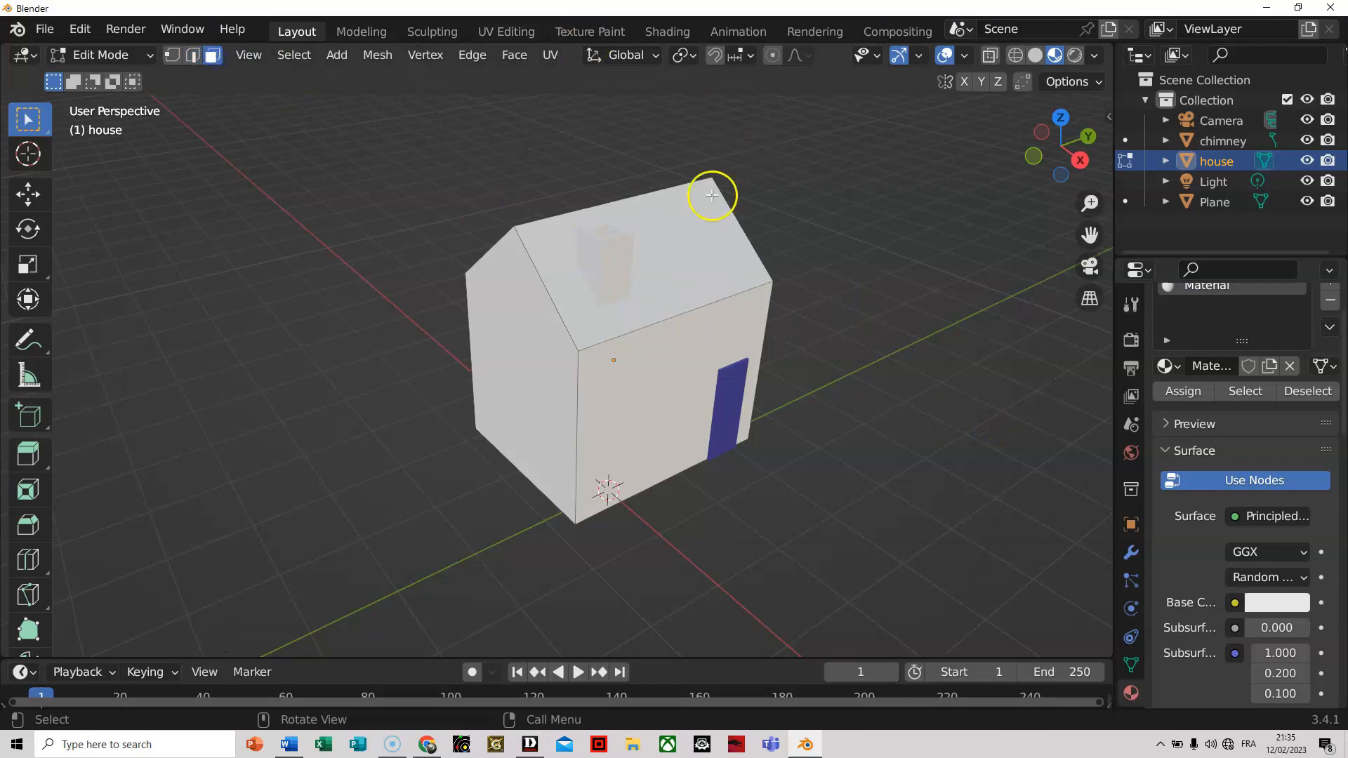
click(708, 274)
middle_drag(286, 436, 432, 481)
middle_drag(640, 280, 1020, 280)
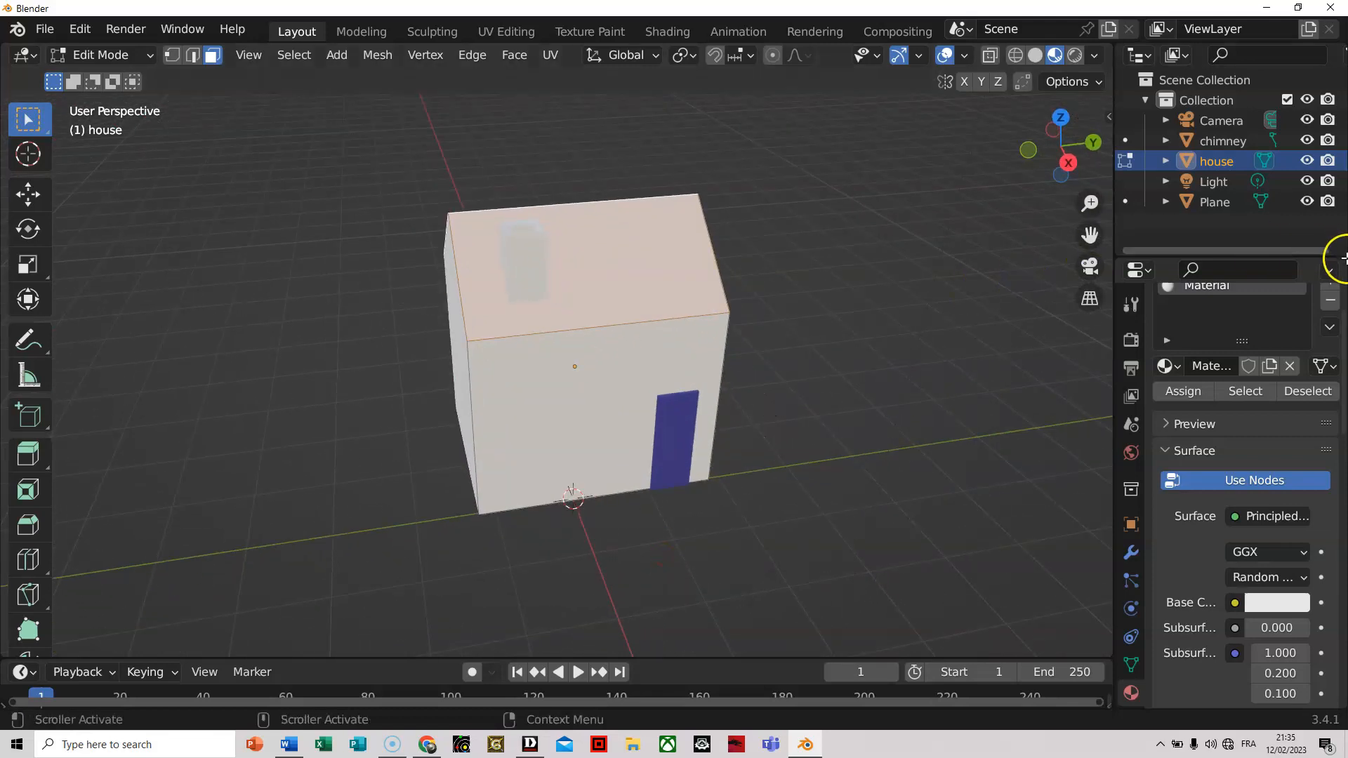
Add a second material slot with a new material to the house and set its base color to dark red, value about 0.204.
scroll(1310, 404, up, 2)
click(1329, 338)
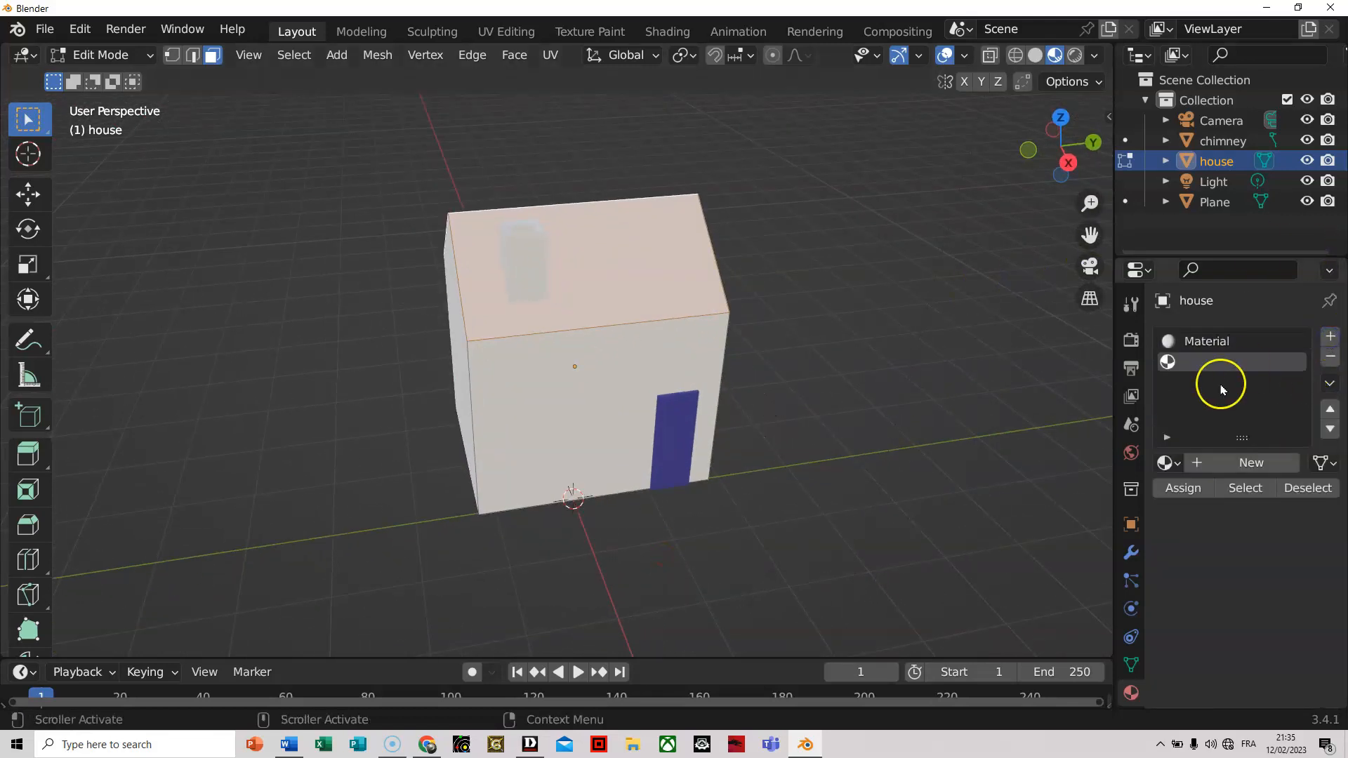
click(1244, 463)
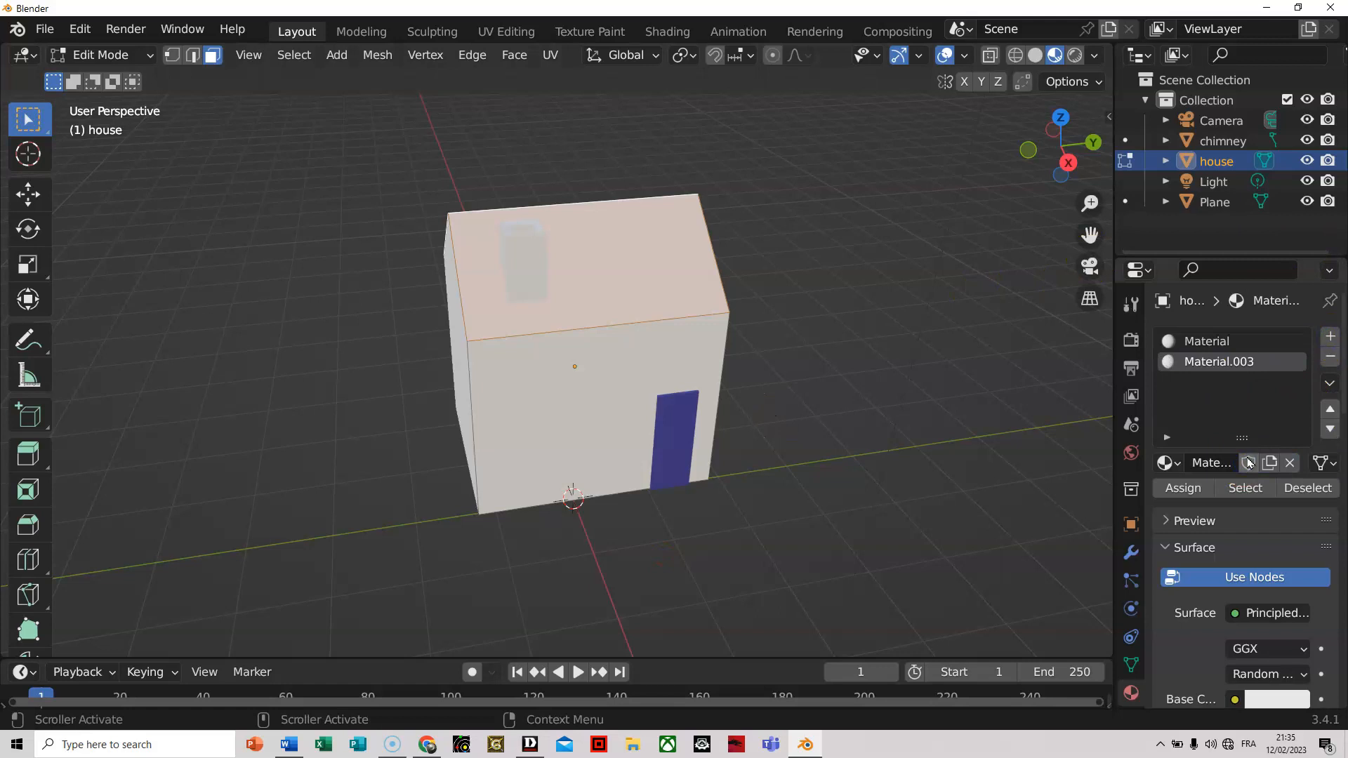
click(1261, 703)
click(1208, 545)
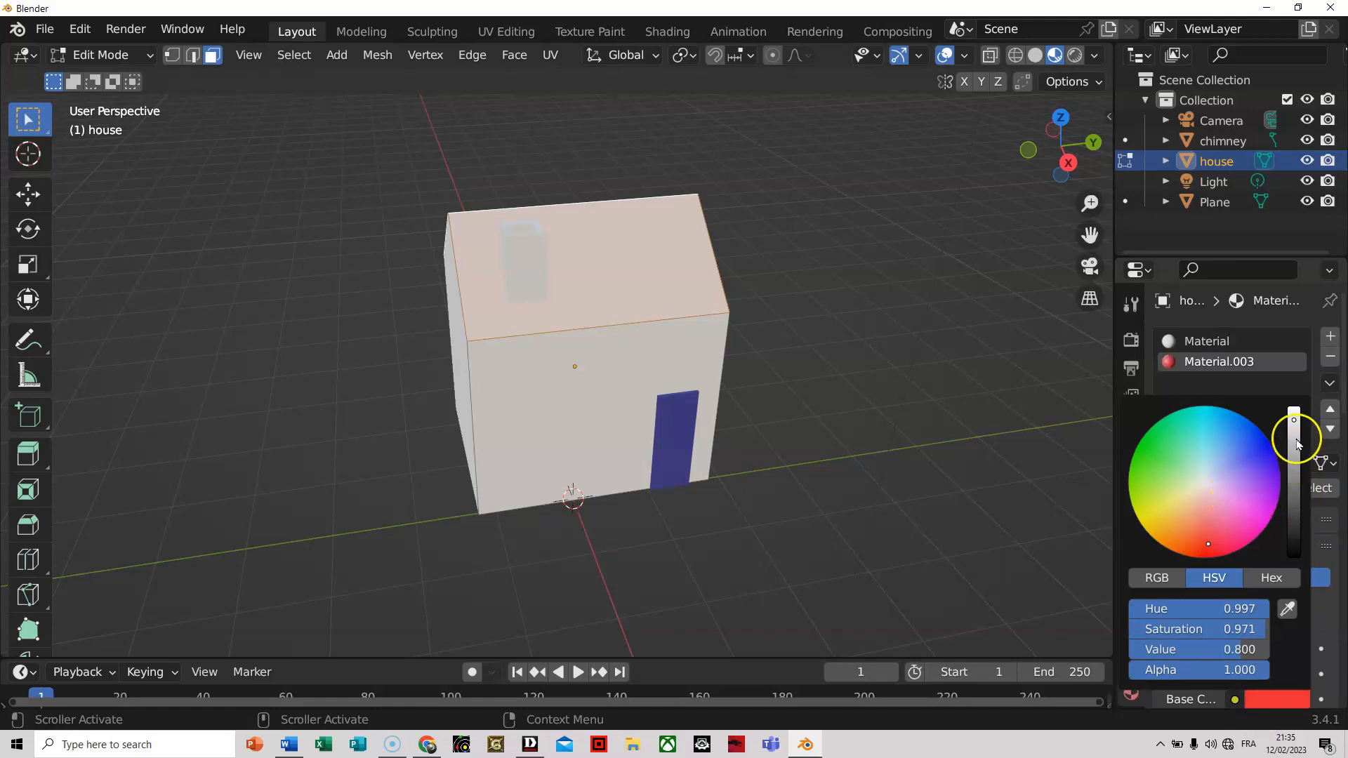
drag(1294, 426, 1295, 484)
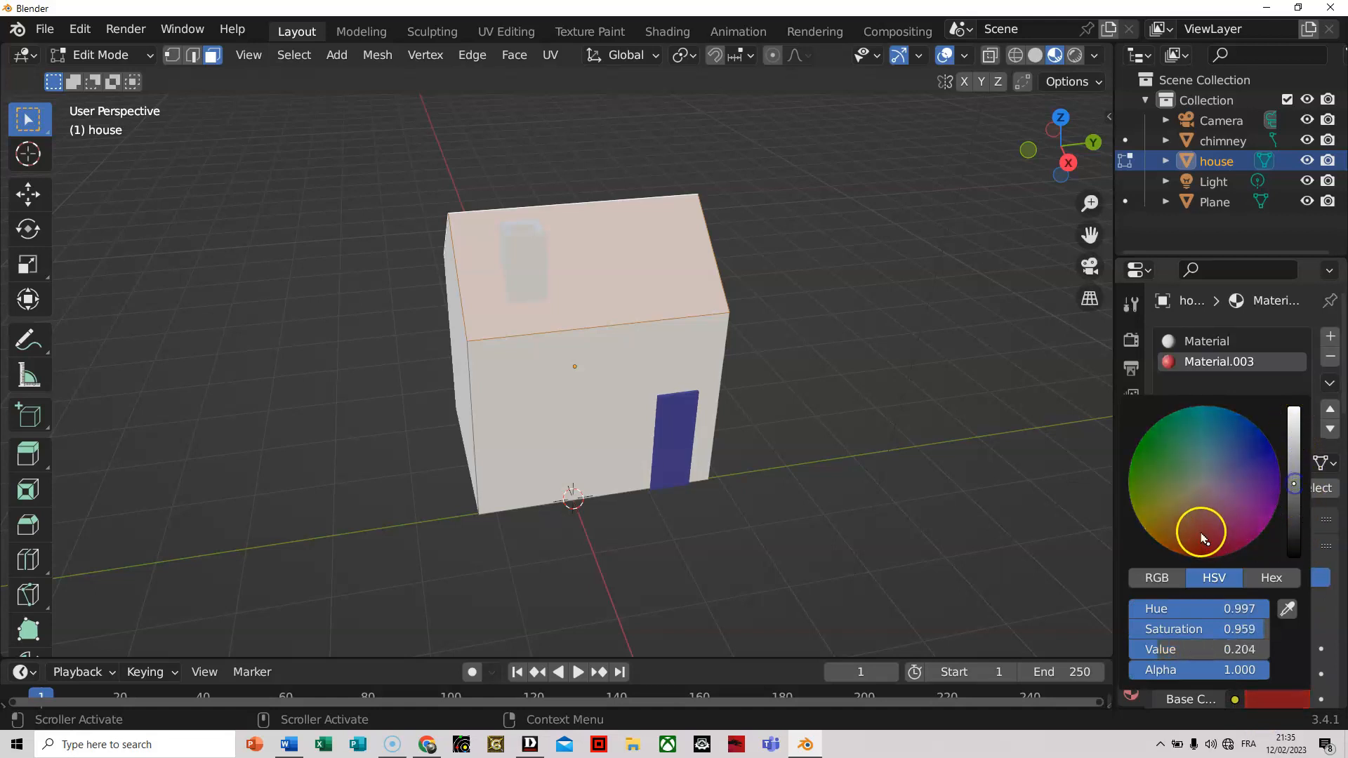
click(1158, 321)
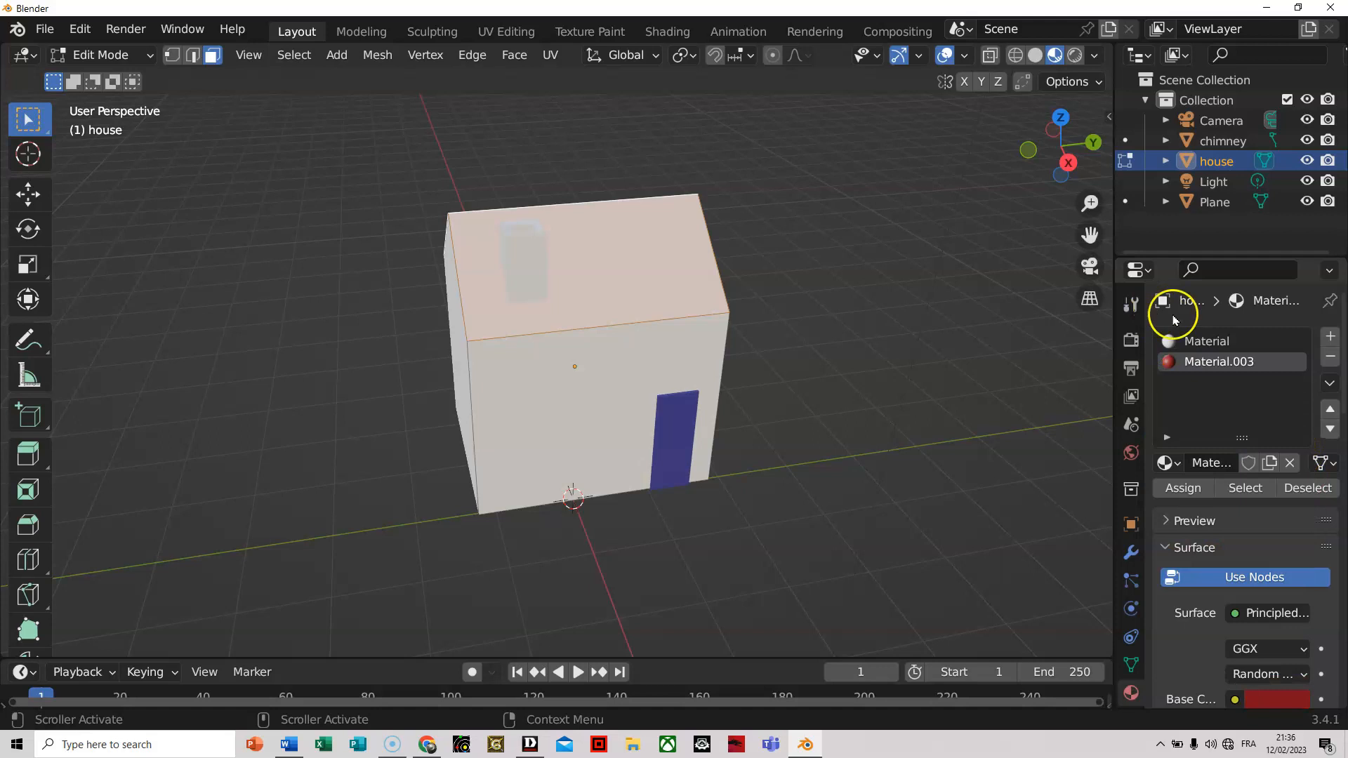
Assign the dark red material to the selected roof faces, deselect them, and return to Object Mode.
click(1194, 488)
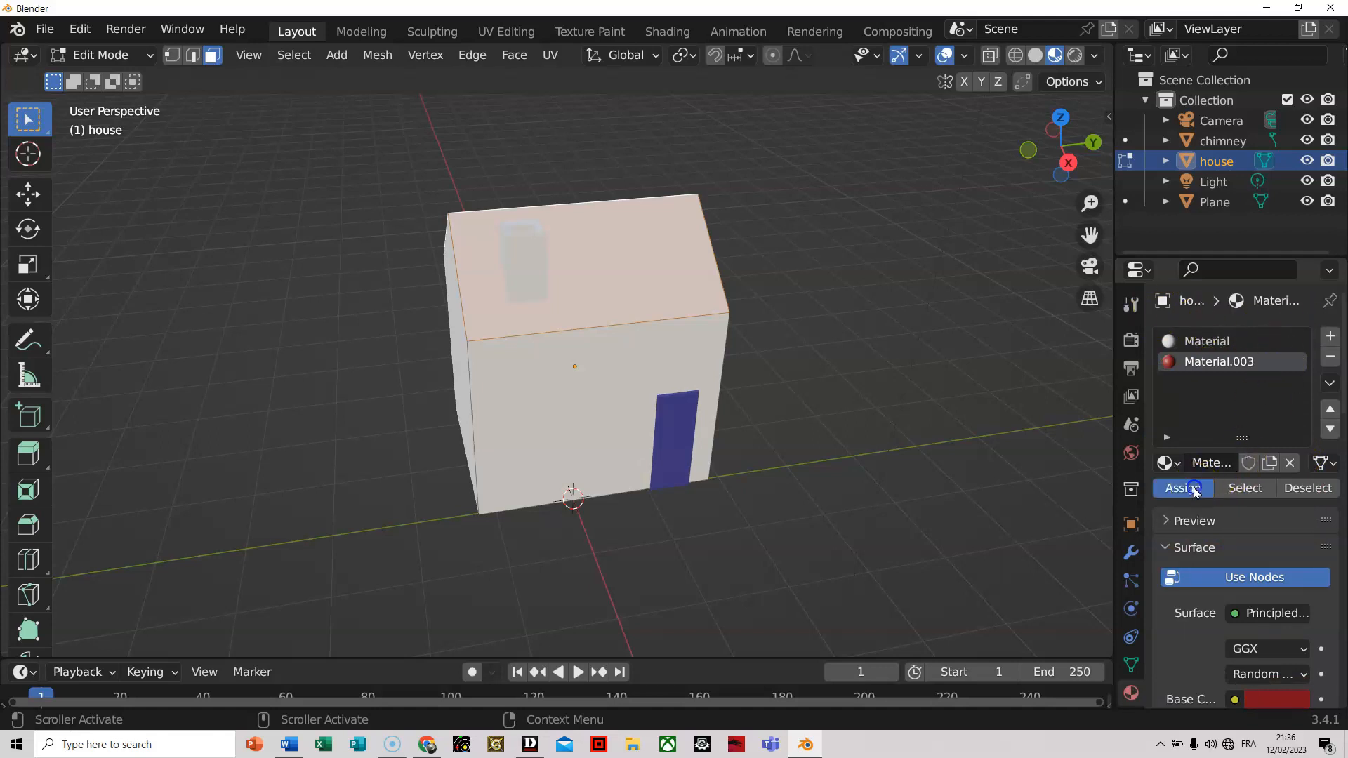
middle_drag(826, 451, 933, 481)
click(696, 360)
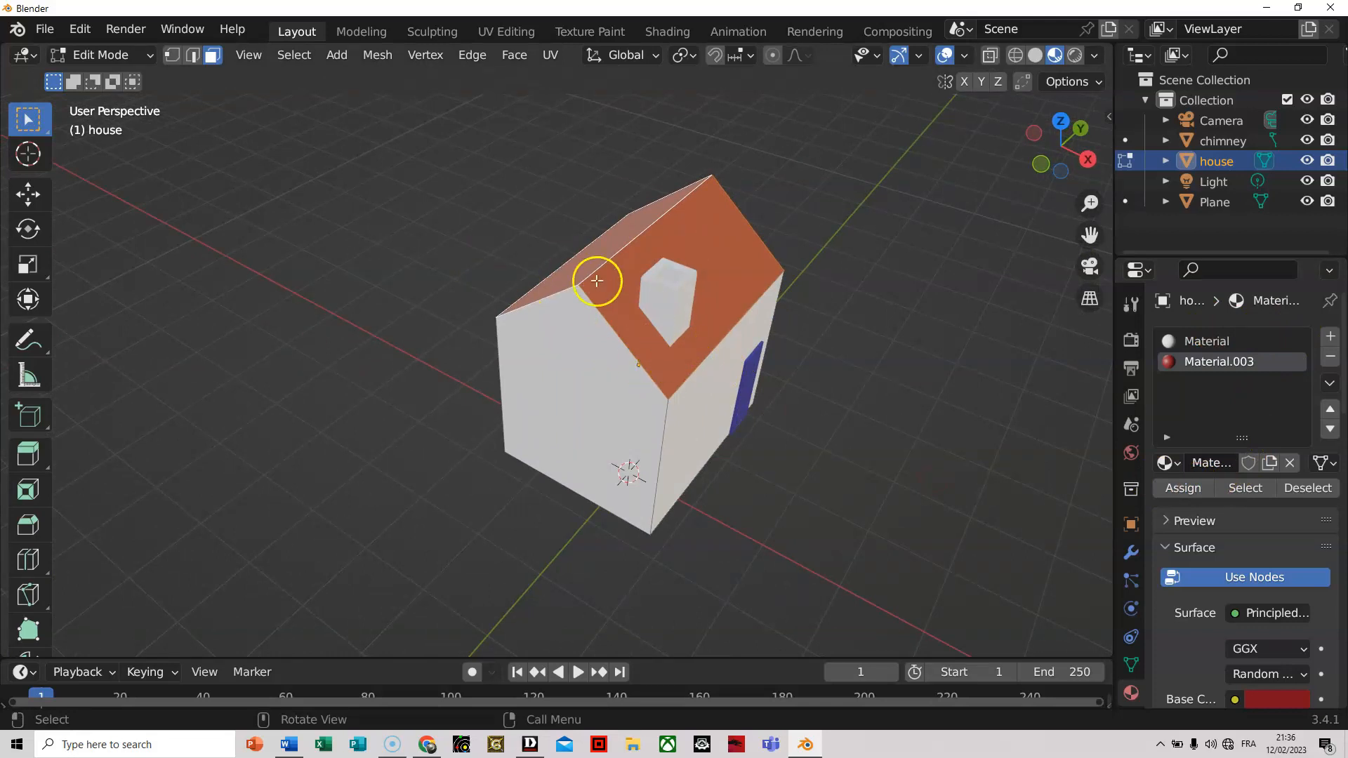
mouse_move(906, 502)
middle_down()
mouse_move(833, 491)
mouse_move(773, 515)
mouse_move(801, 525)
mouse_move(906, 503)
middle_up()
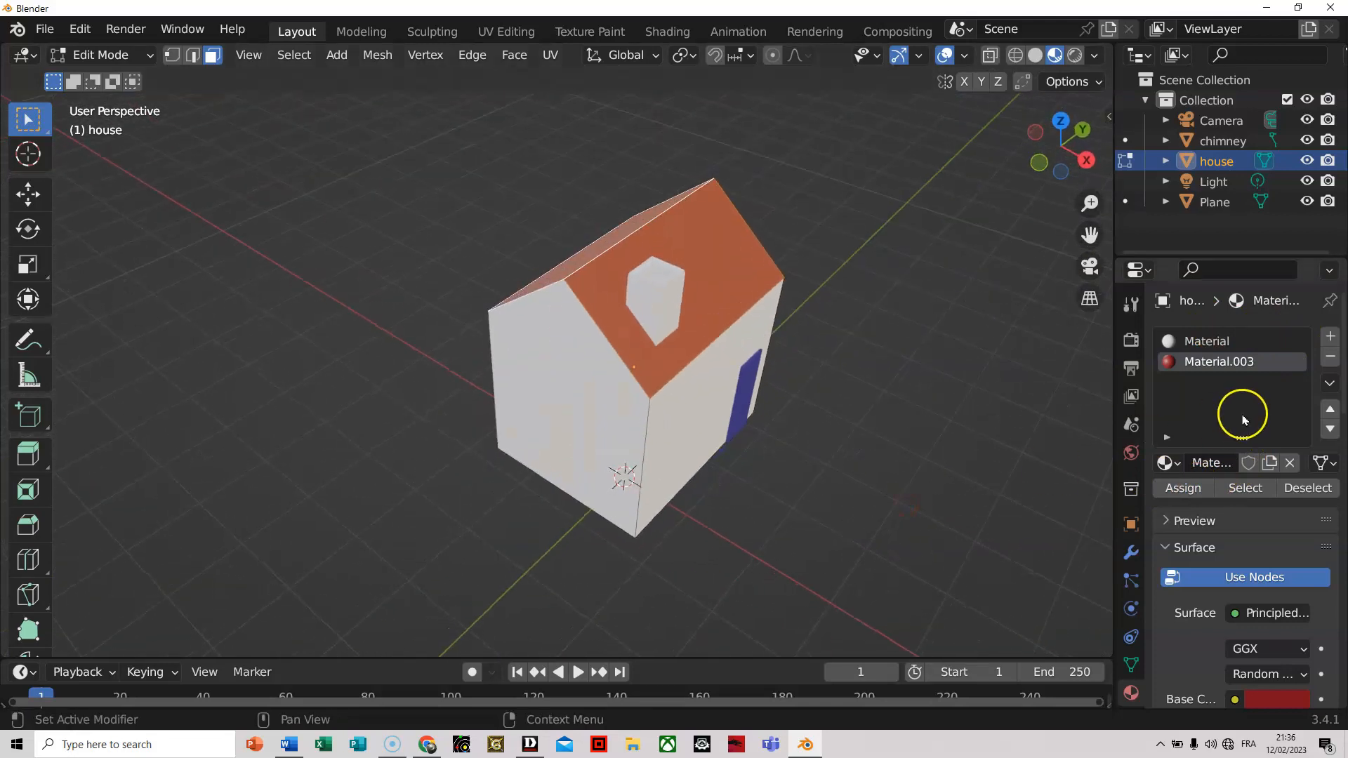
middle_drag(924, 466, 855, 427)
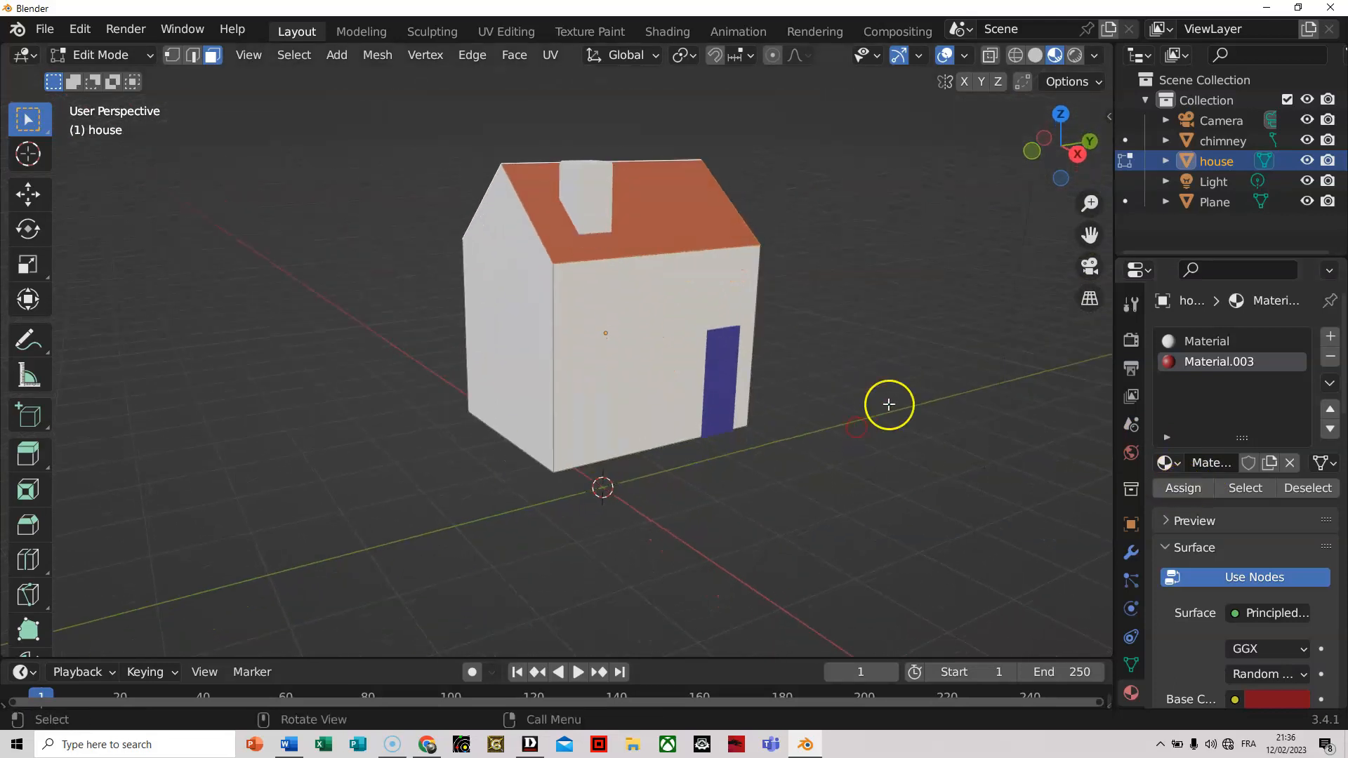
click(910, 363)
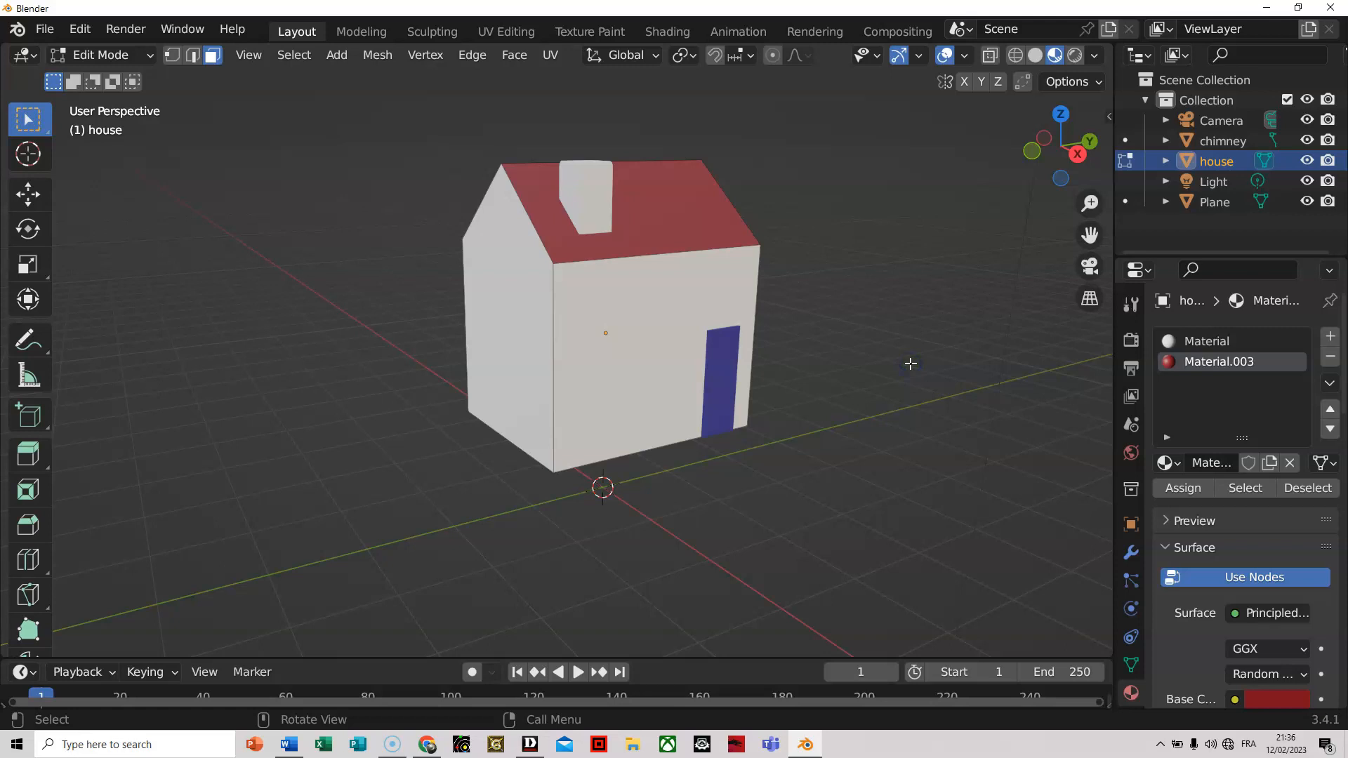
key(Tab)
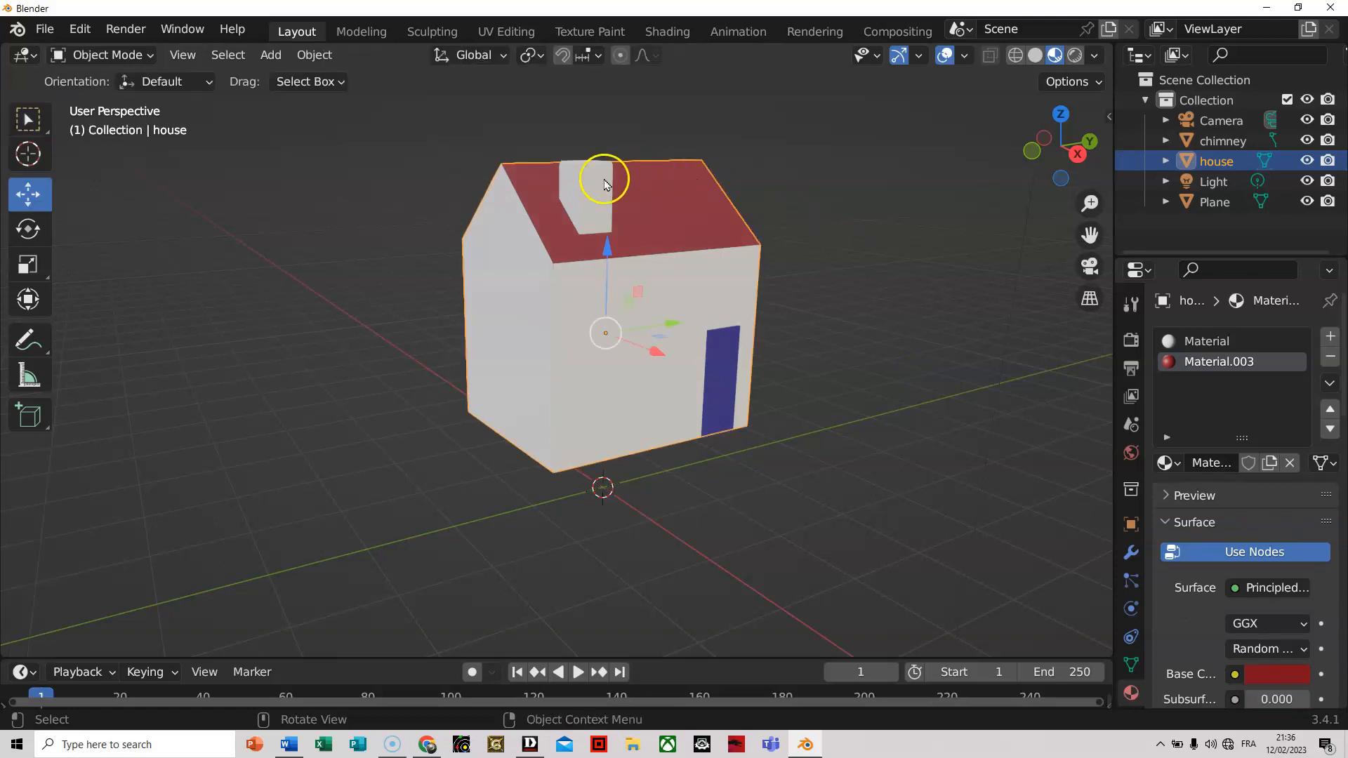
Create a new material for the chimney and set its base color to near-black gray, saturation about 0.044 and value about 0.034.
click(1229, 142)
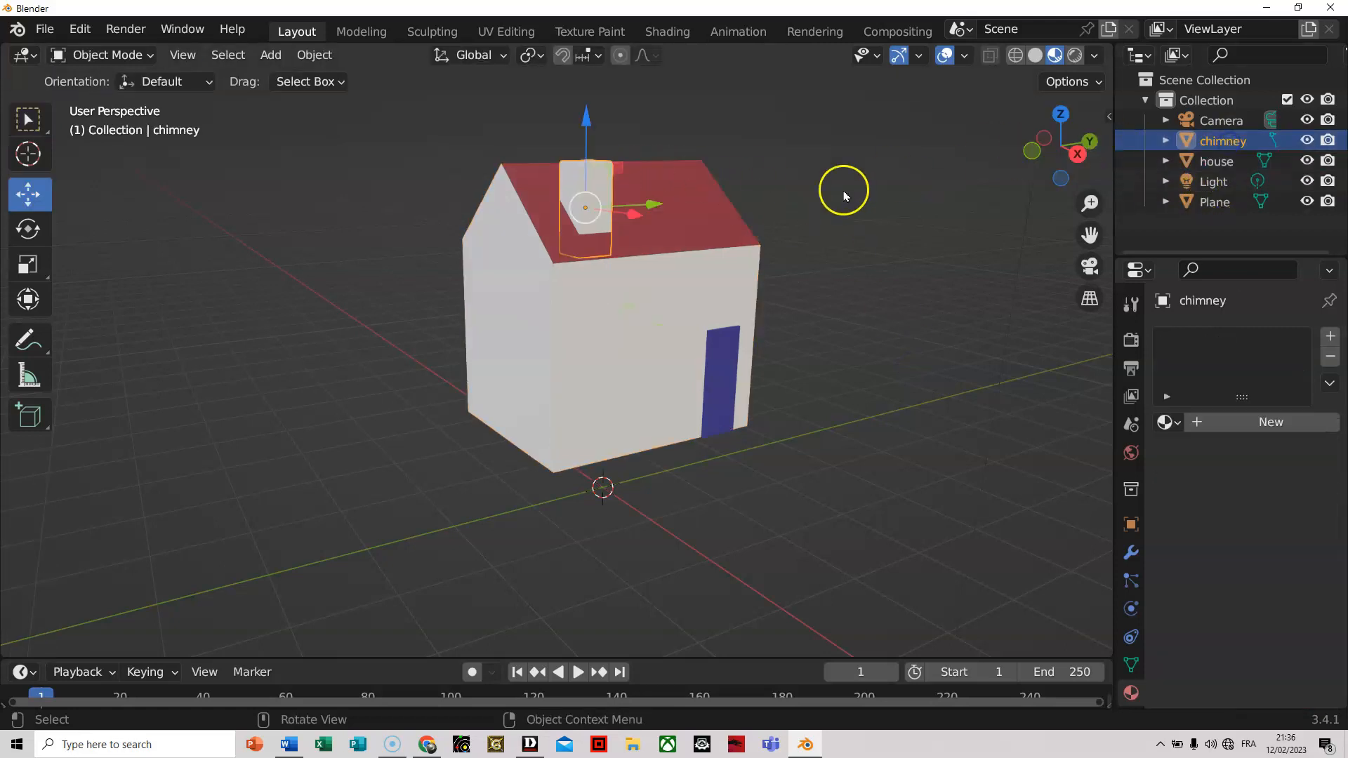
middle_drag(864, 313, 845, 382)
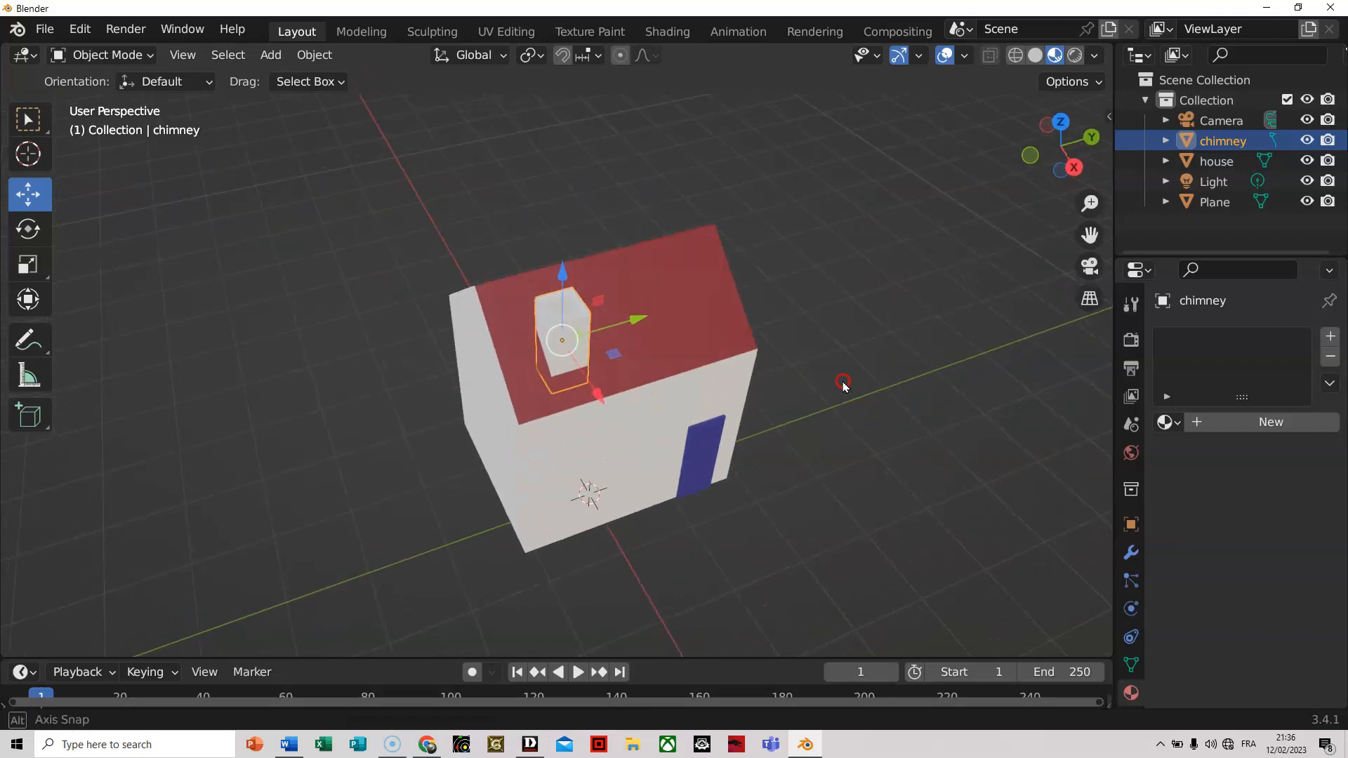
click(1248, 424)
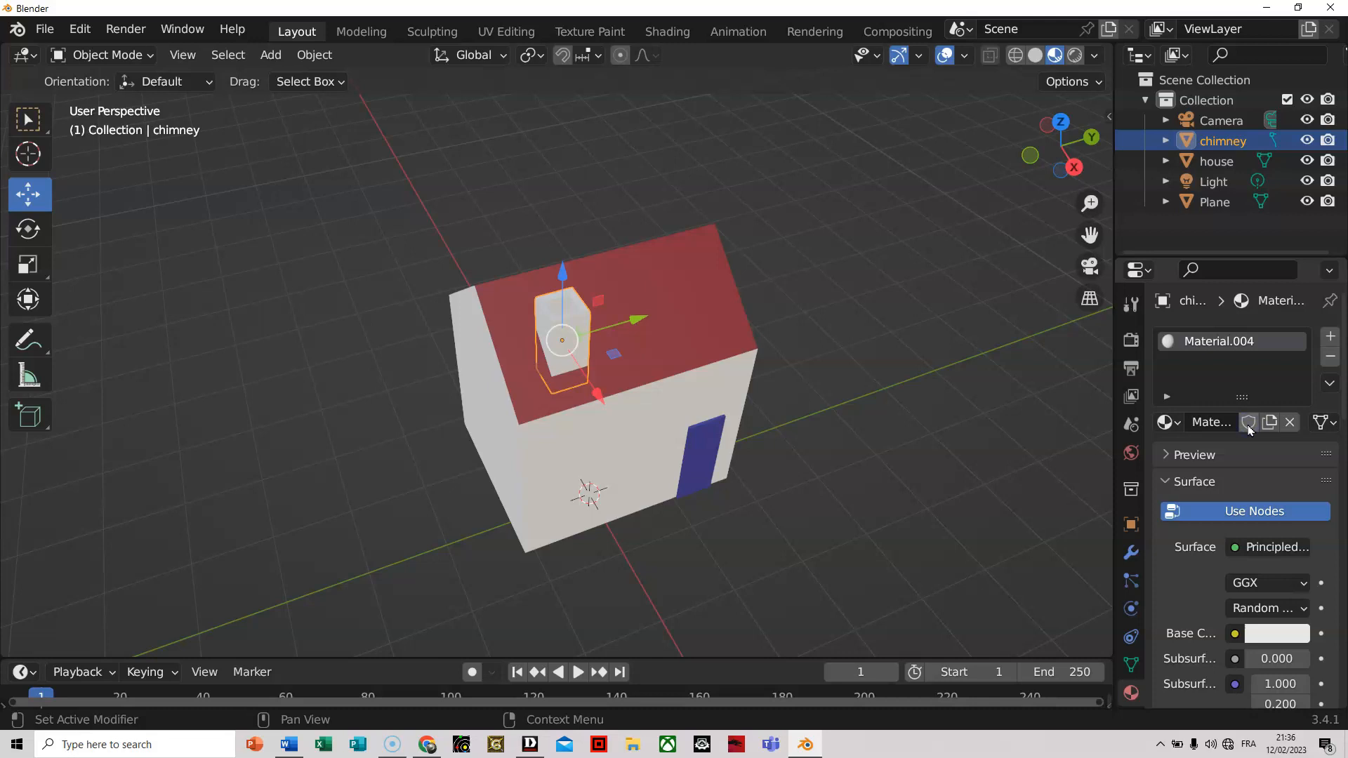
click(1277, 633)
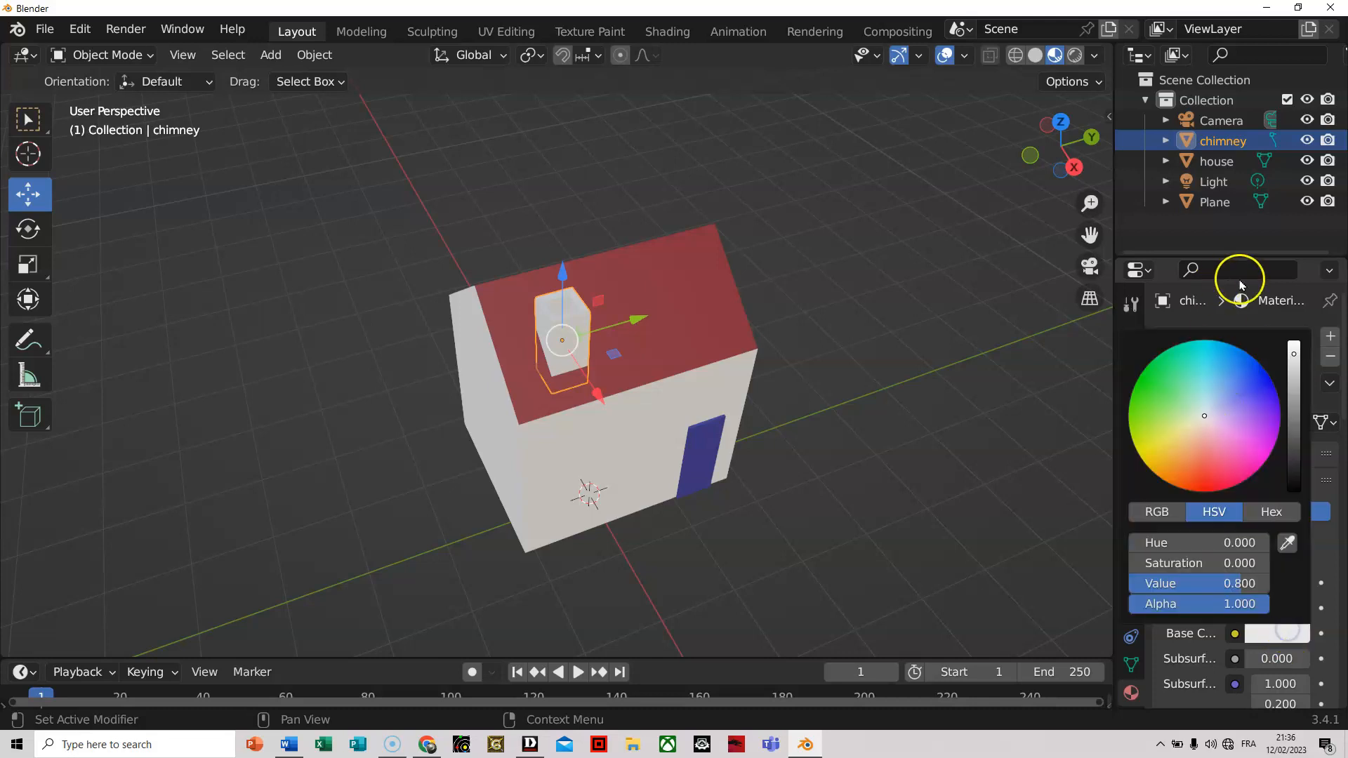
click(1295, 382)
drag(1295, 383, 1300, 456)
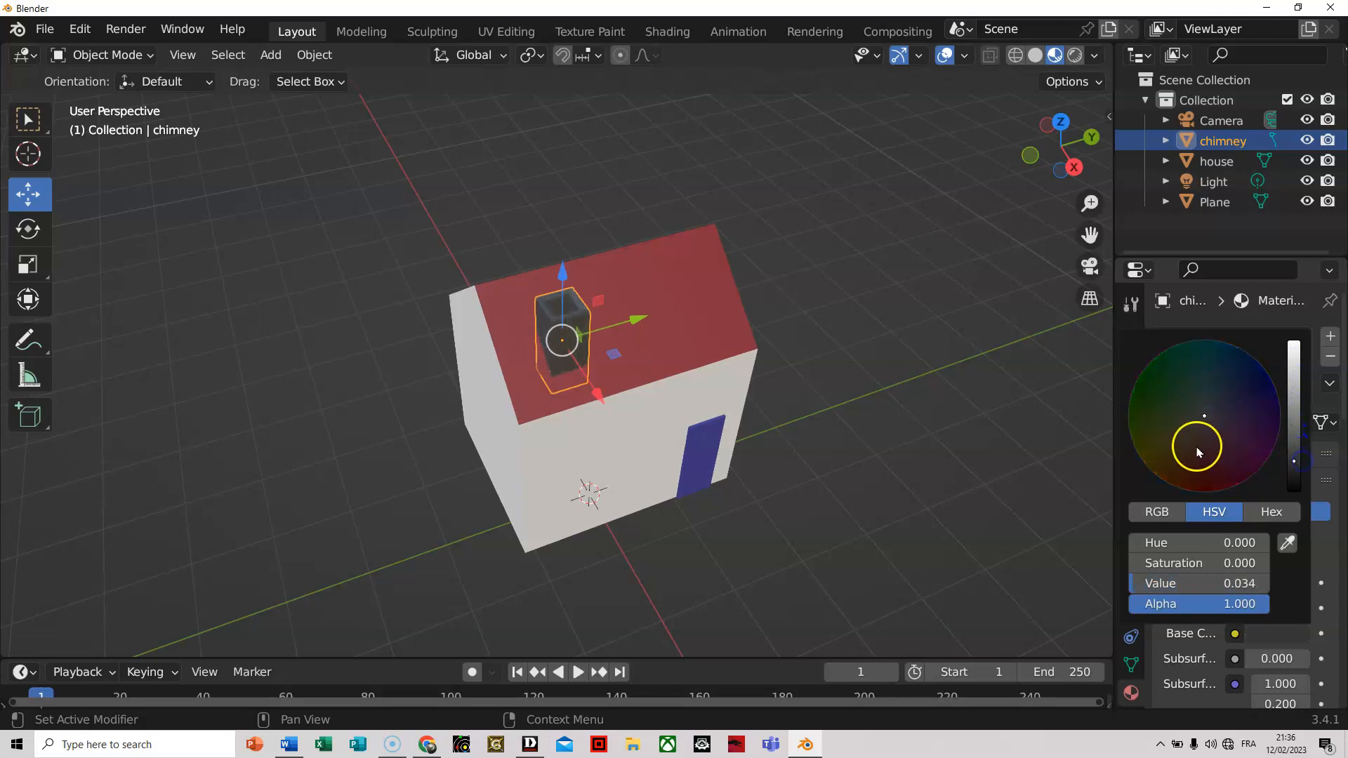
click(1216, 420)
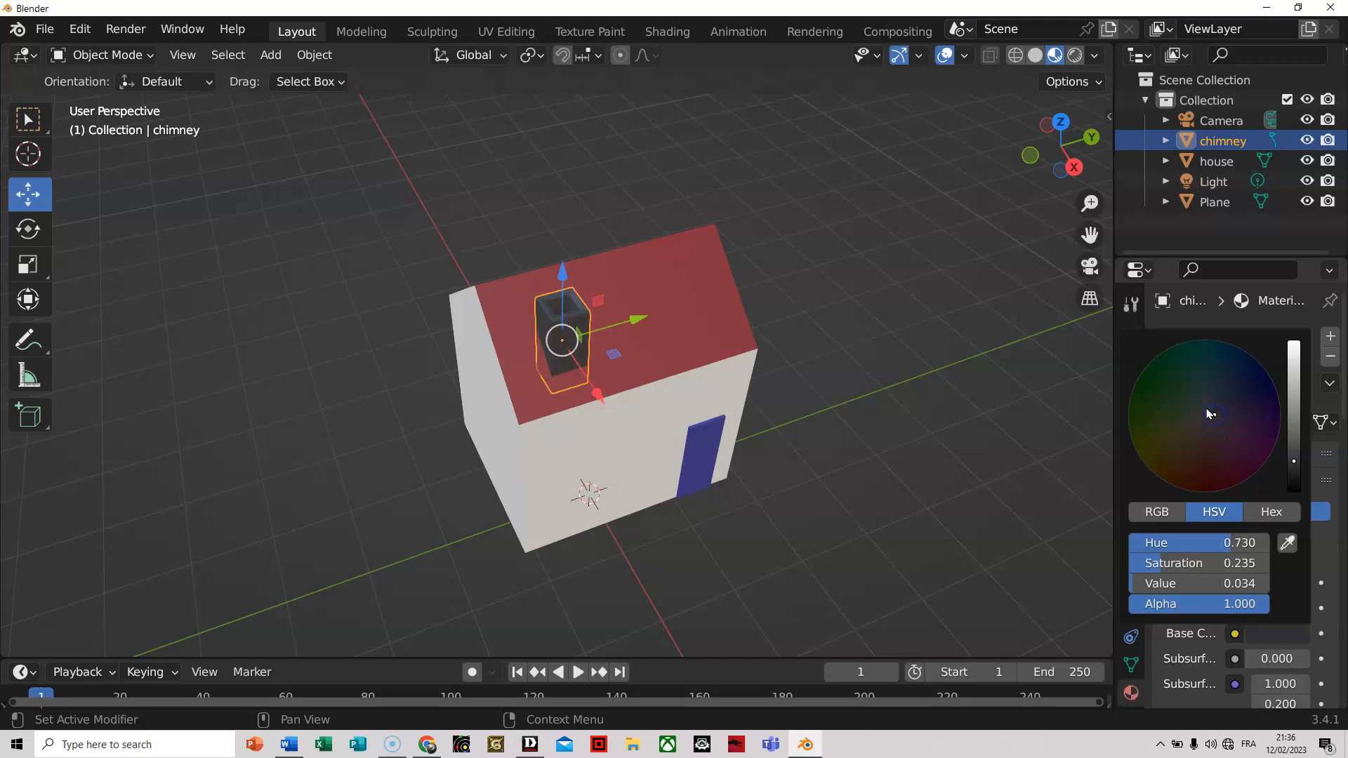
click(1204, 421)
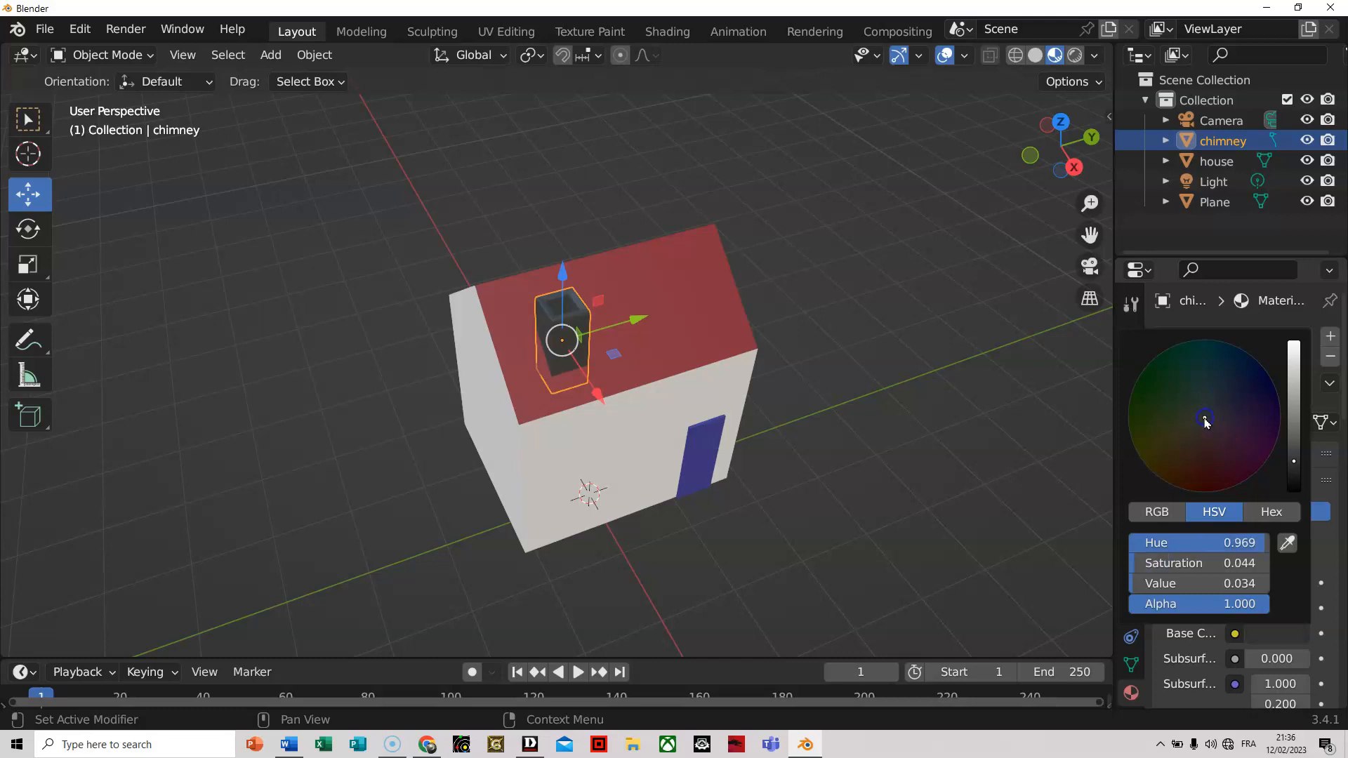
Enter Edit Mode on the house and select both of its gable end walls.
click(973, 469)
middle_drag(953, 480, 968, 434)
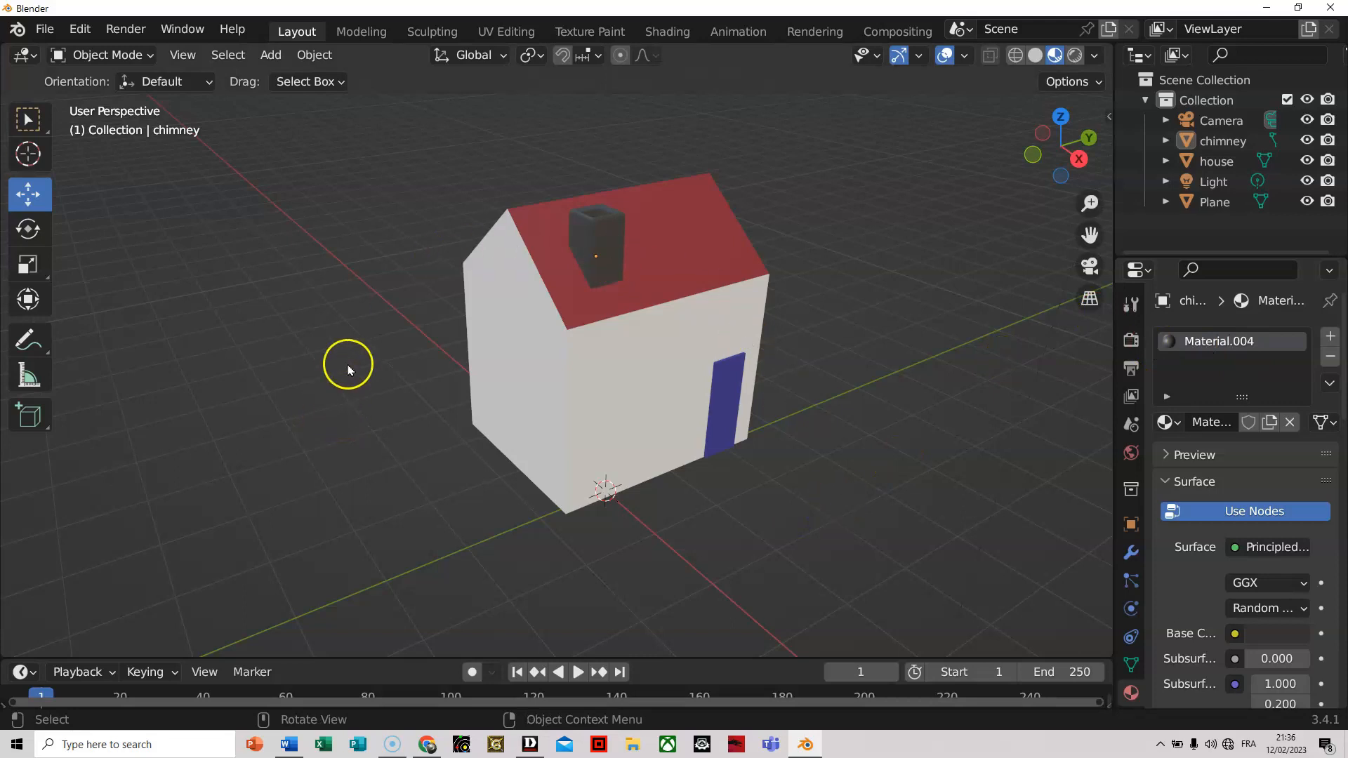
click(1225, 163)
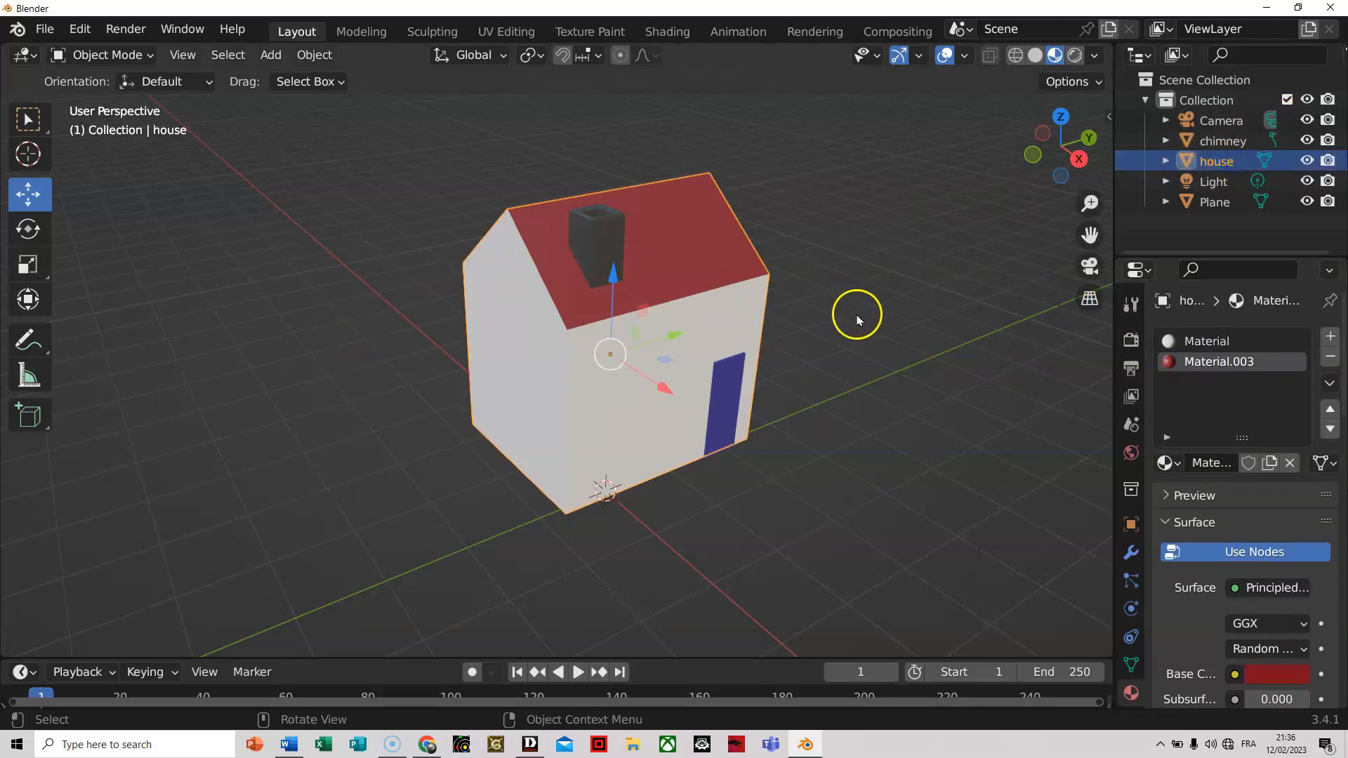
key(Tab)
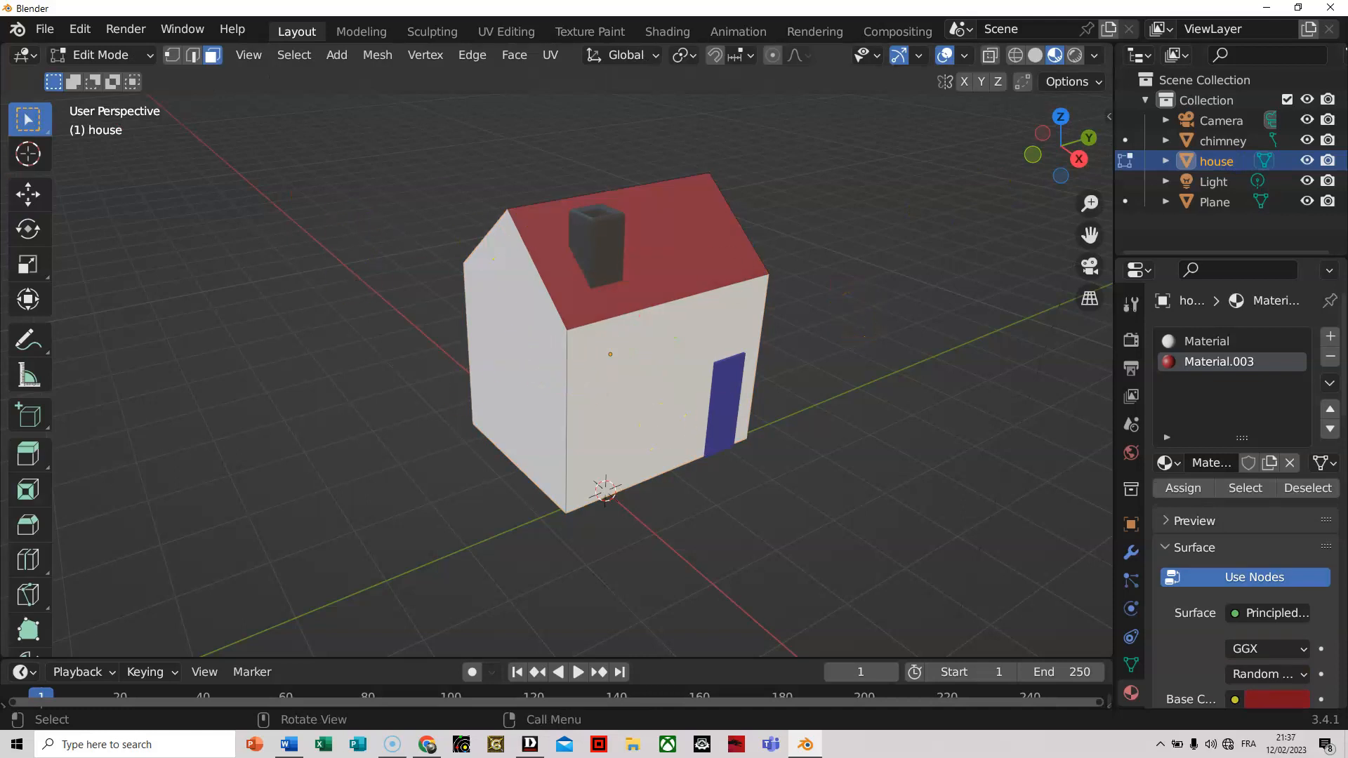
click(565, 410)
middle_drag(839, 435, 697, 437)
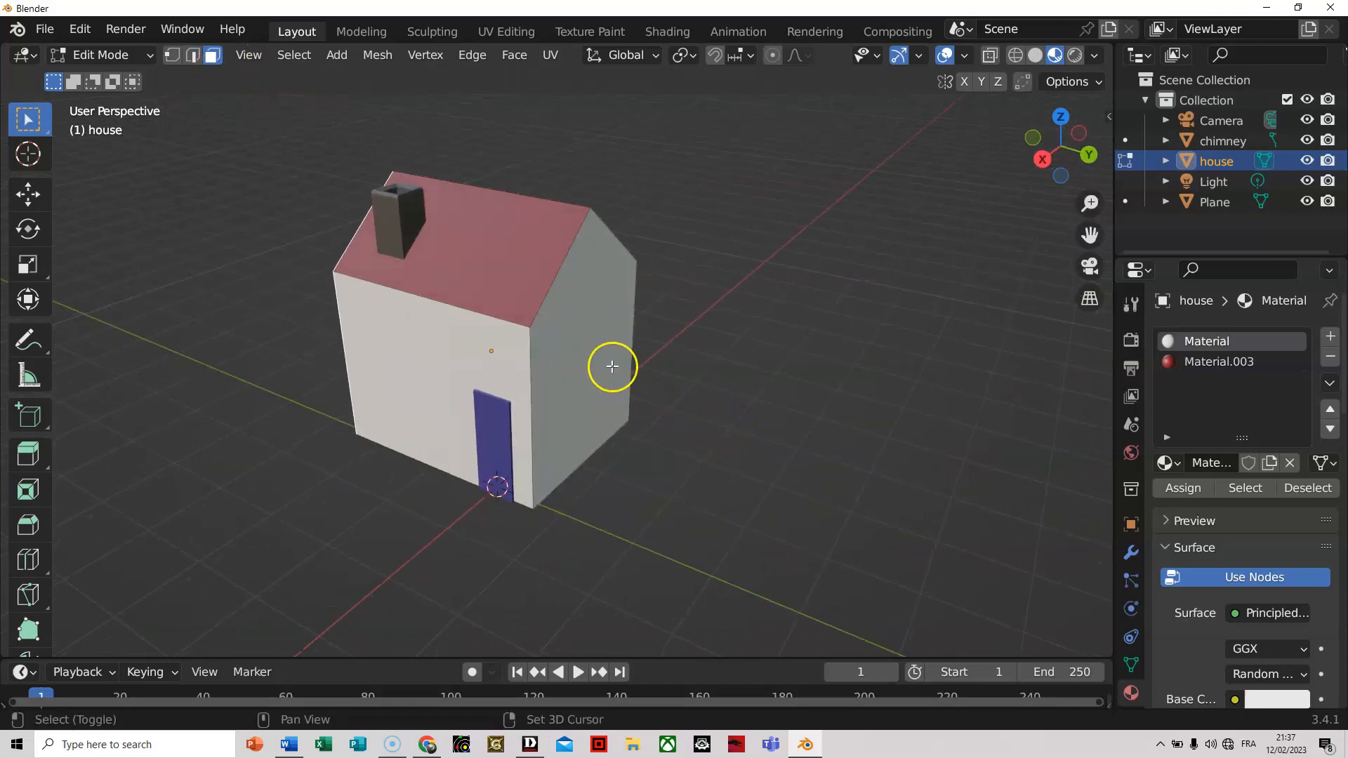
click(591, 353)
middle_drag(668, 531, 872, 543)
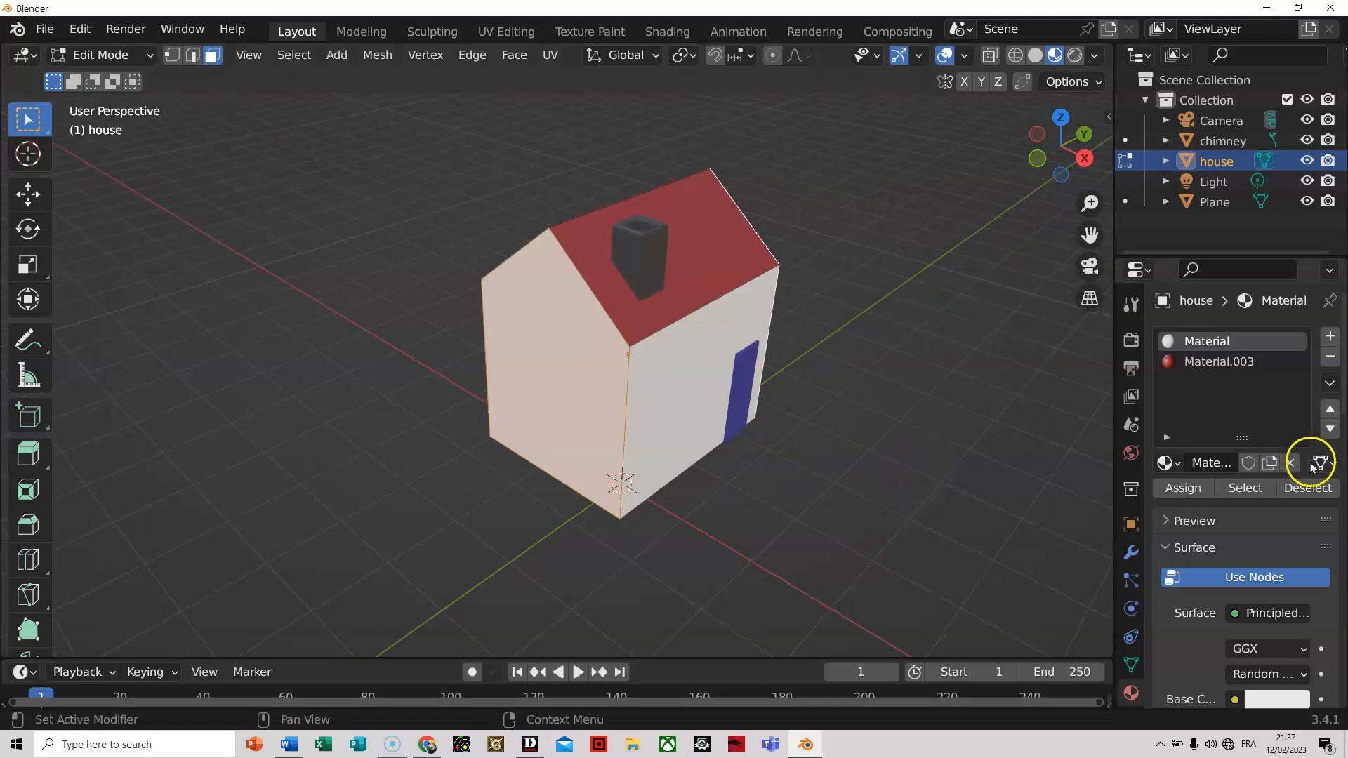
Create a muted purple material in a third material slot of the house and assign it to the selected gable walls.
click(1330, 337)
click(1249, 463)
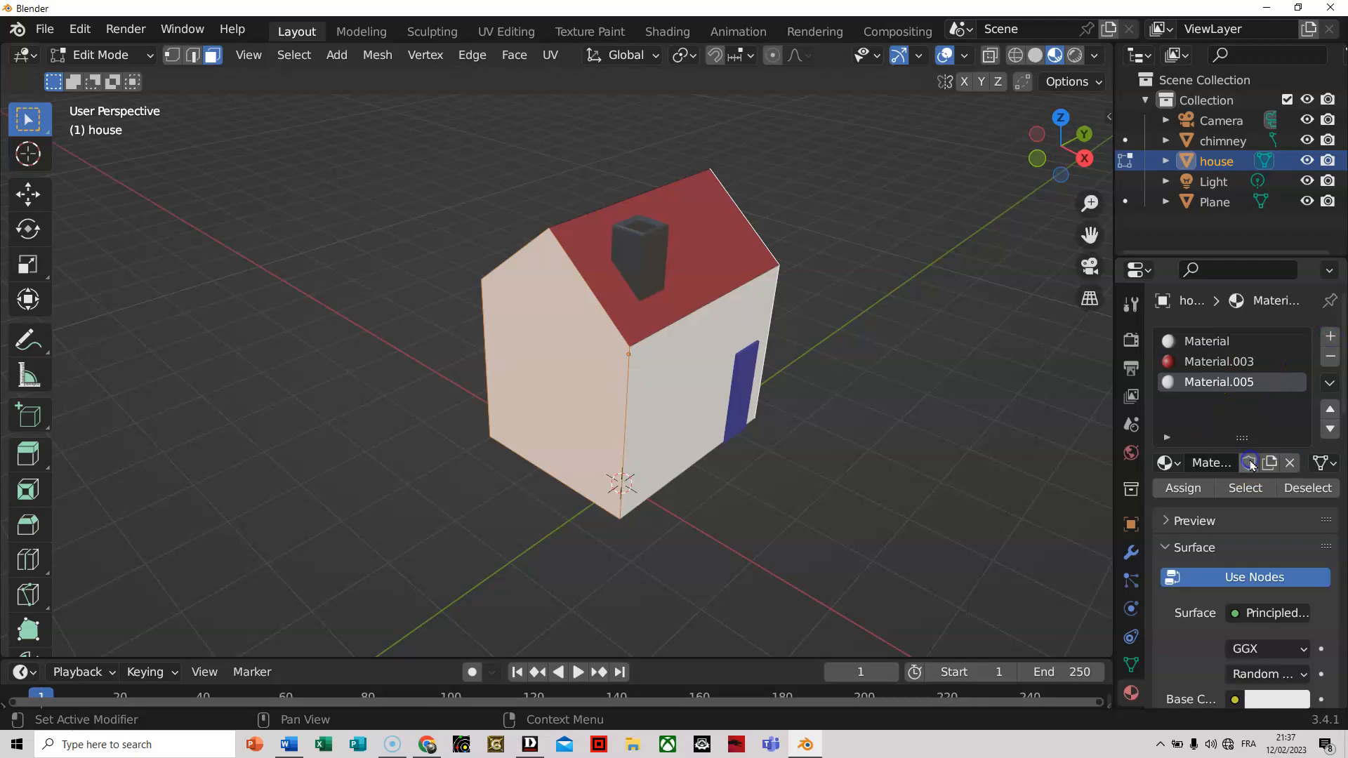
click(1274, 699)
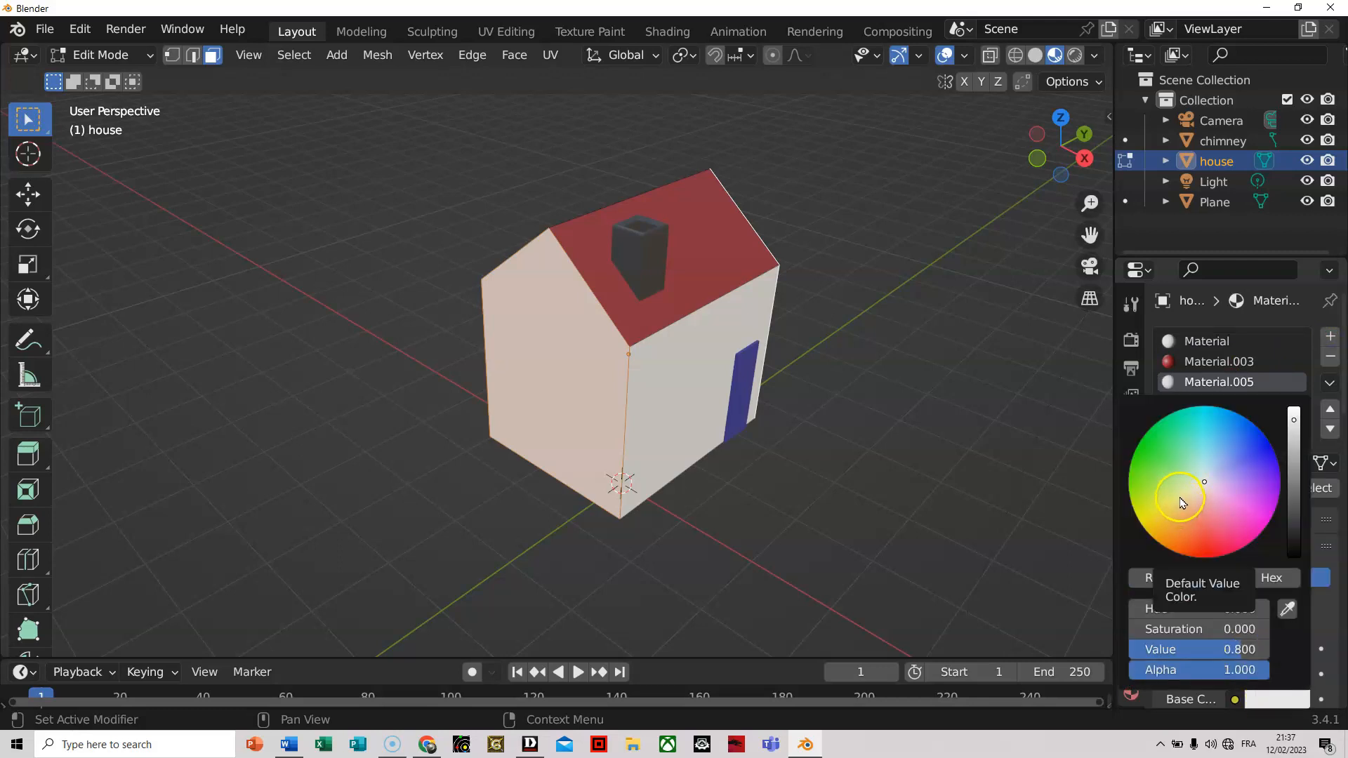
drag(1187, 500, 1196, 493)
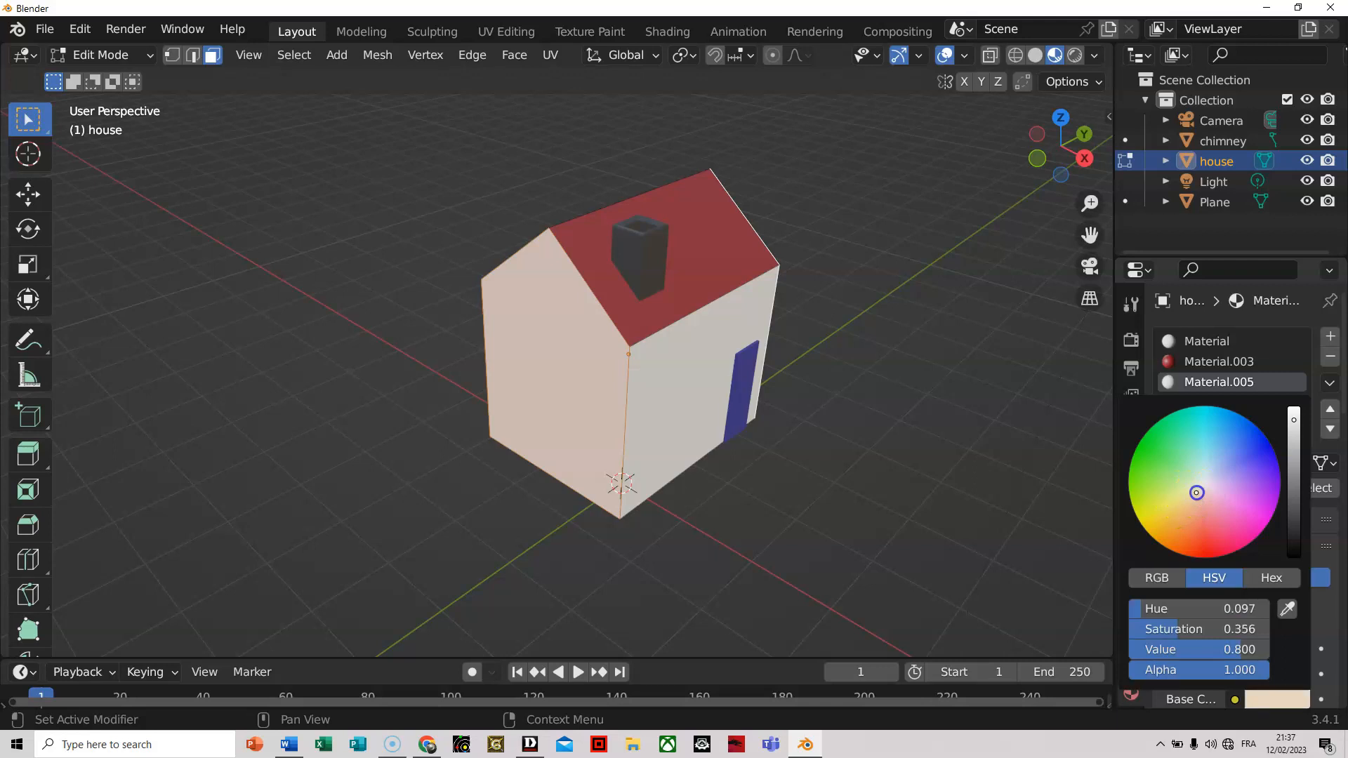
drag(1293, 420, 1295, 461)
click(1196, 494)
click(1218, 488)
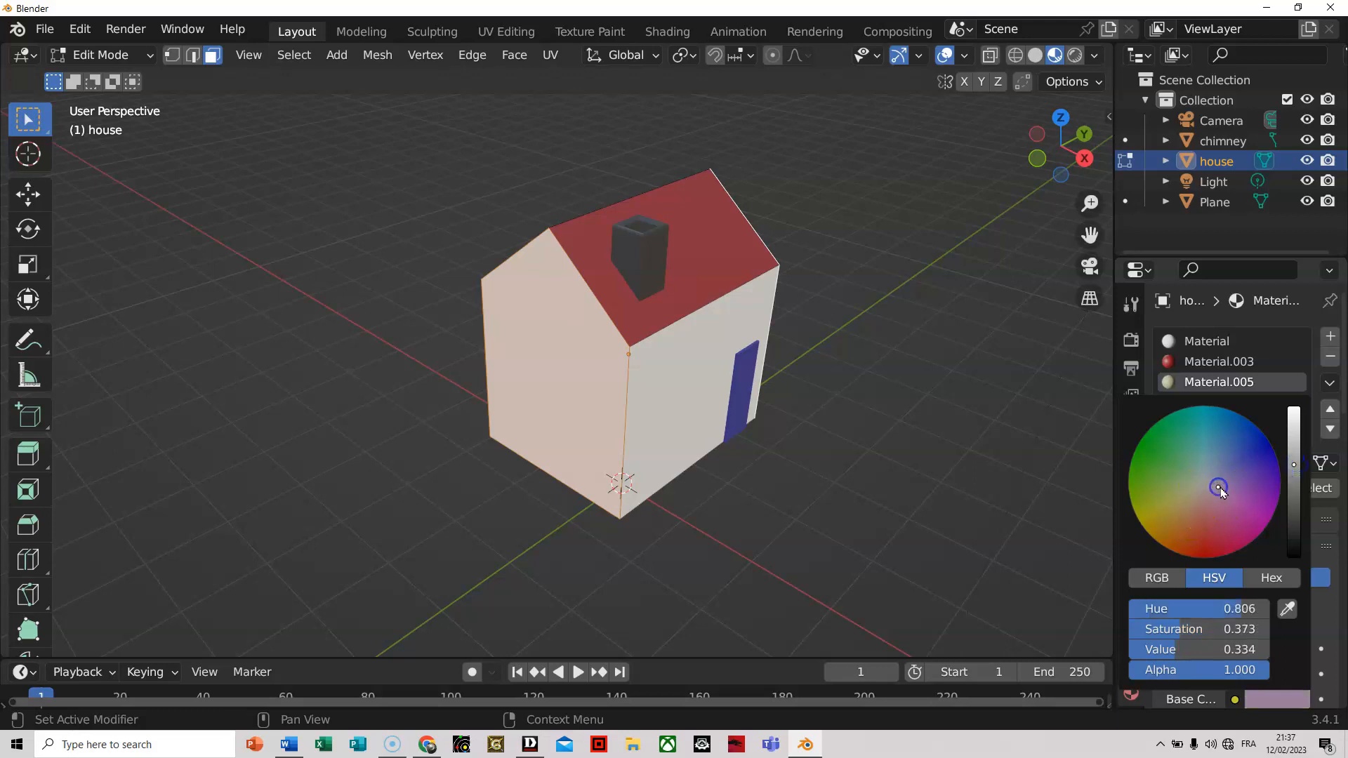
drag(1295, 466, 1295, 495)
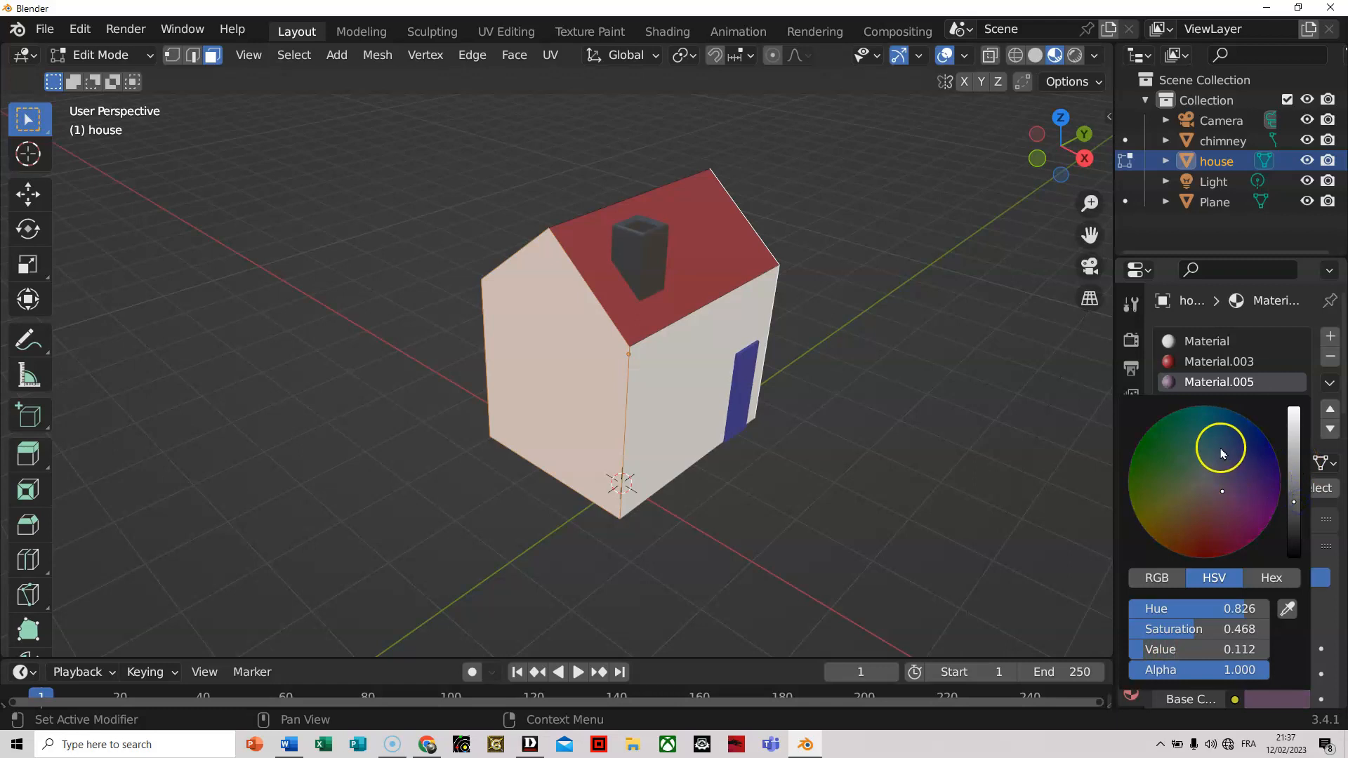
scroll(1217, 449, up, 2)
drag(1226, 444, 1257, 430)
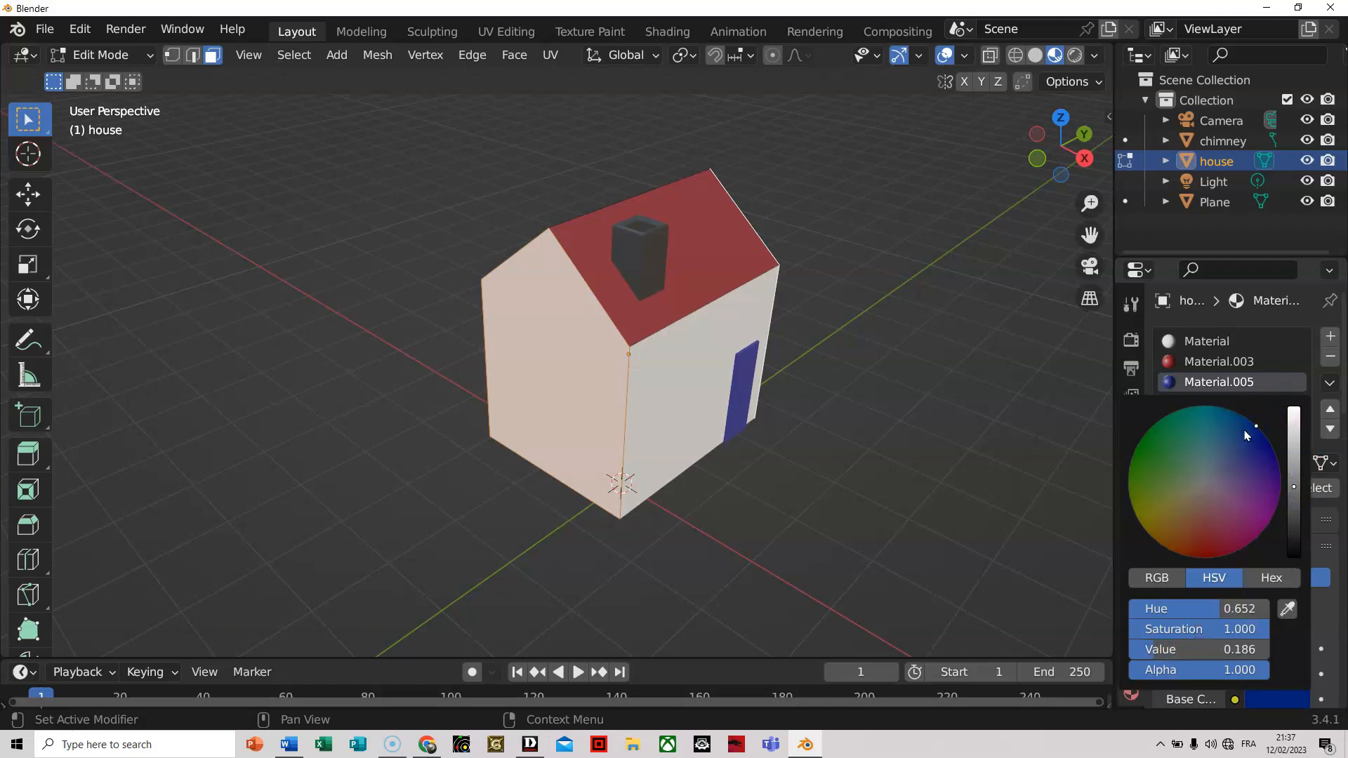
drag(1218, 479, 1294, 497)
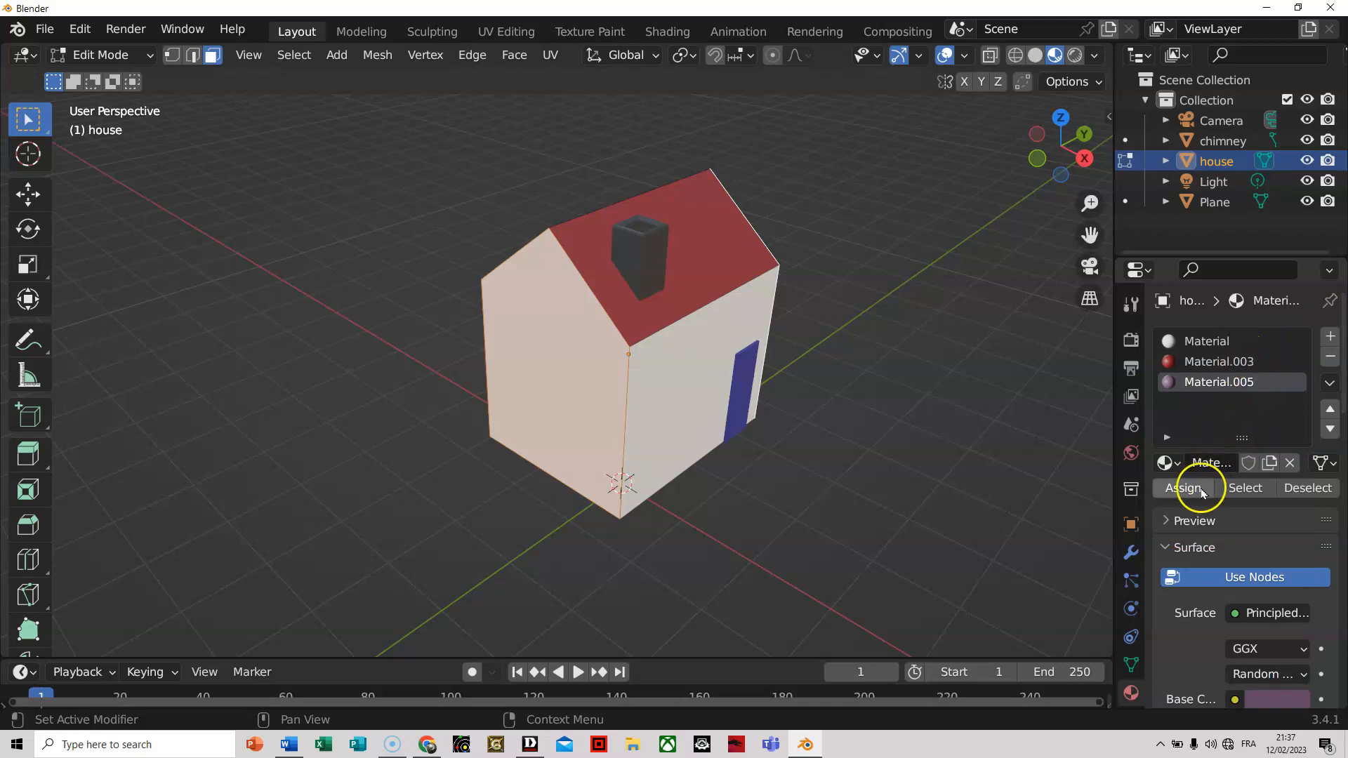
click(1183, 489)
Select the long wall behind the door and add a fourth material slot with a new material to the house.
middle_drag(878, 425, 768, 533)
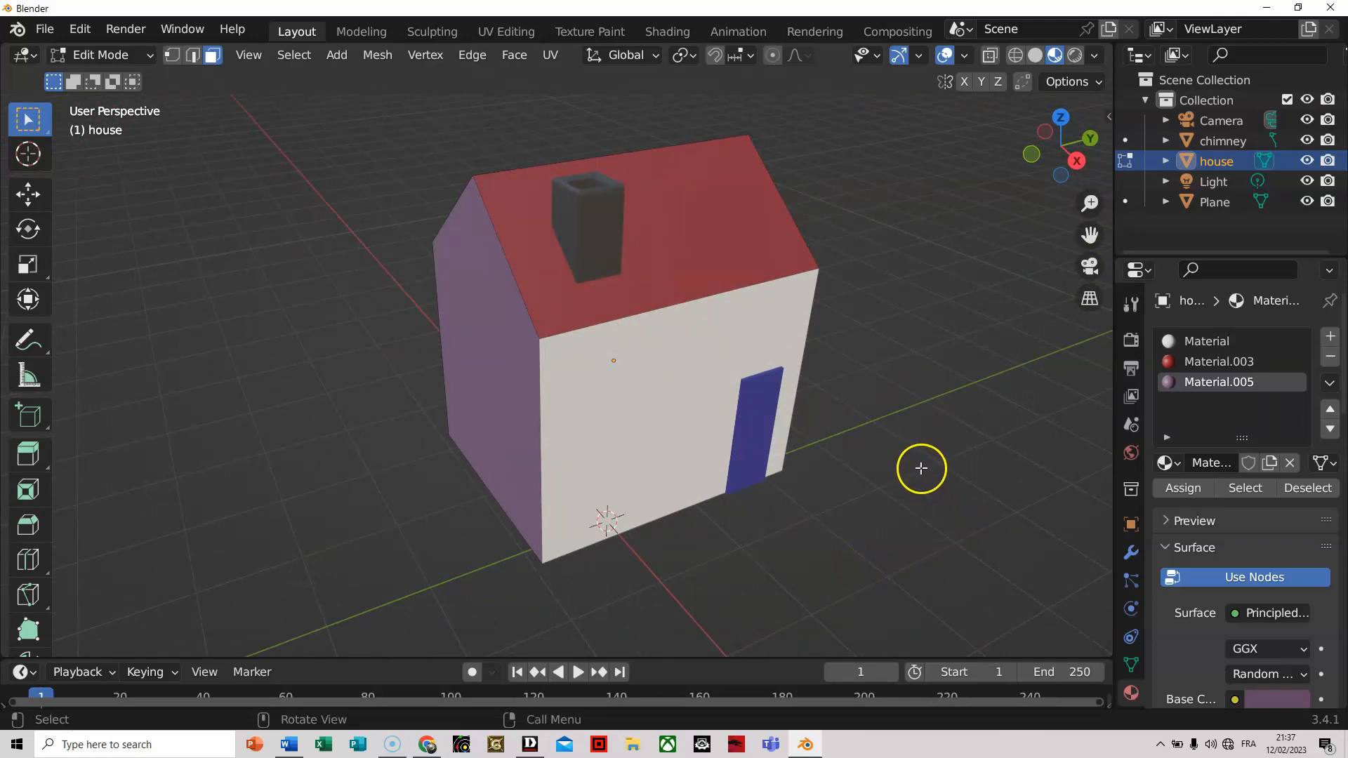
middle_drag(965, 469, 933, 465)
click(709, 417)
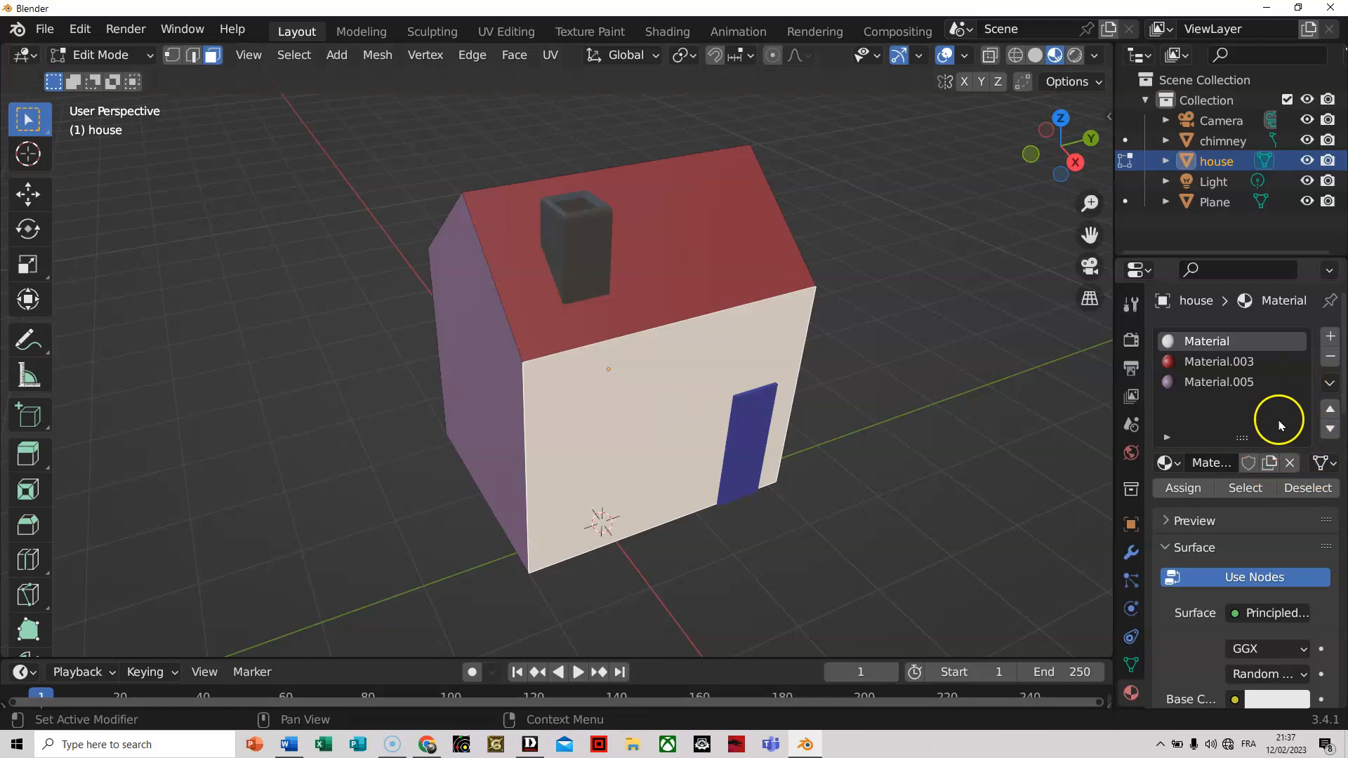
click(1331, 338)
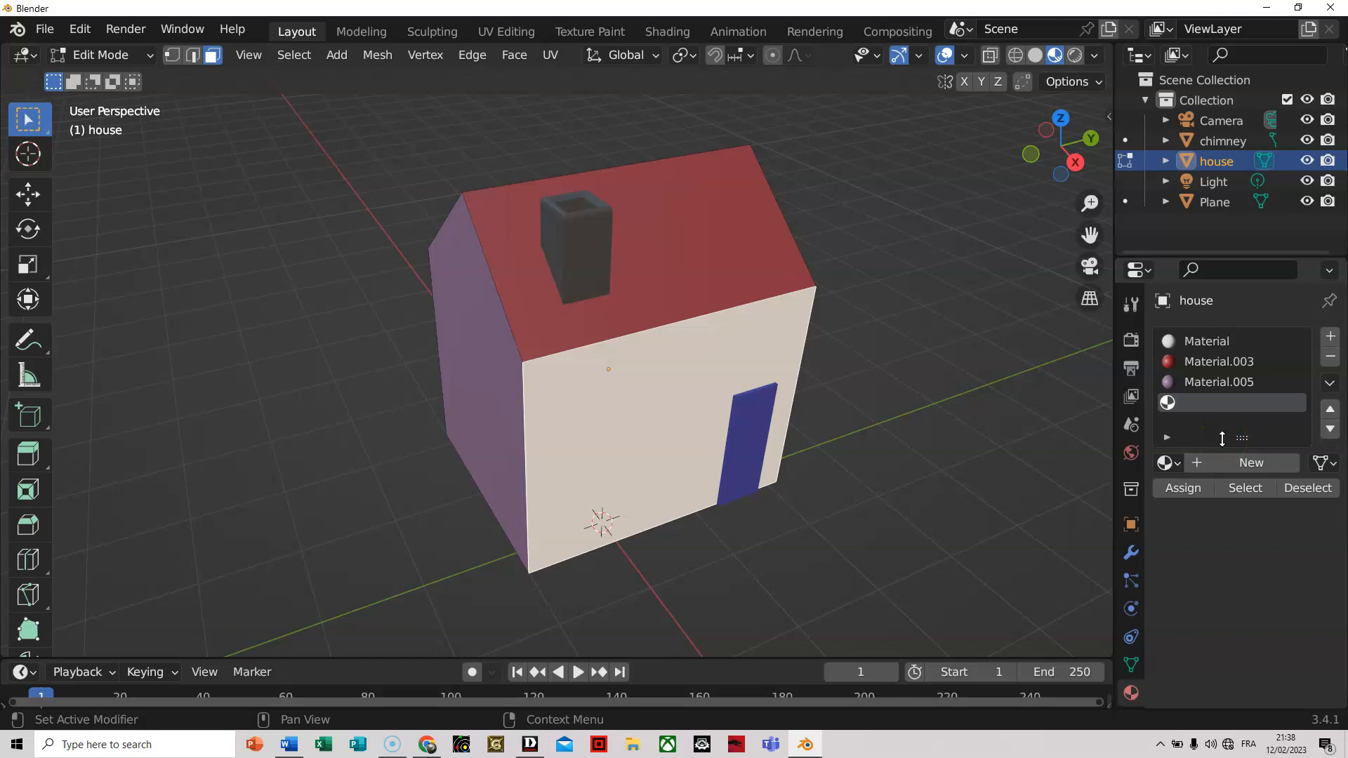
click(1249, 462)
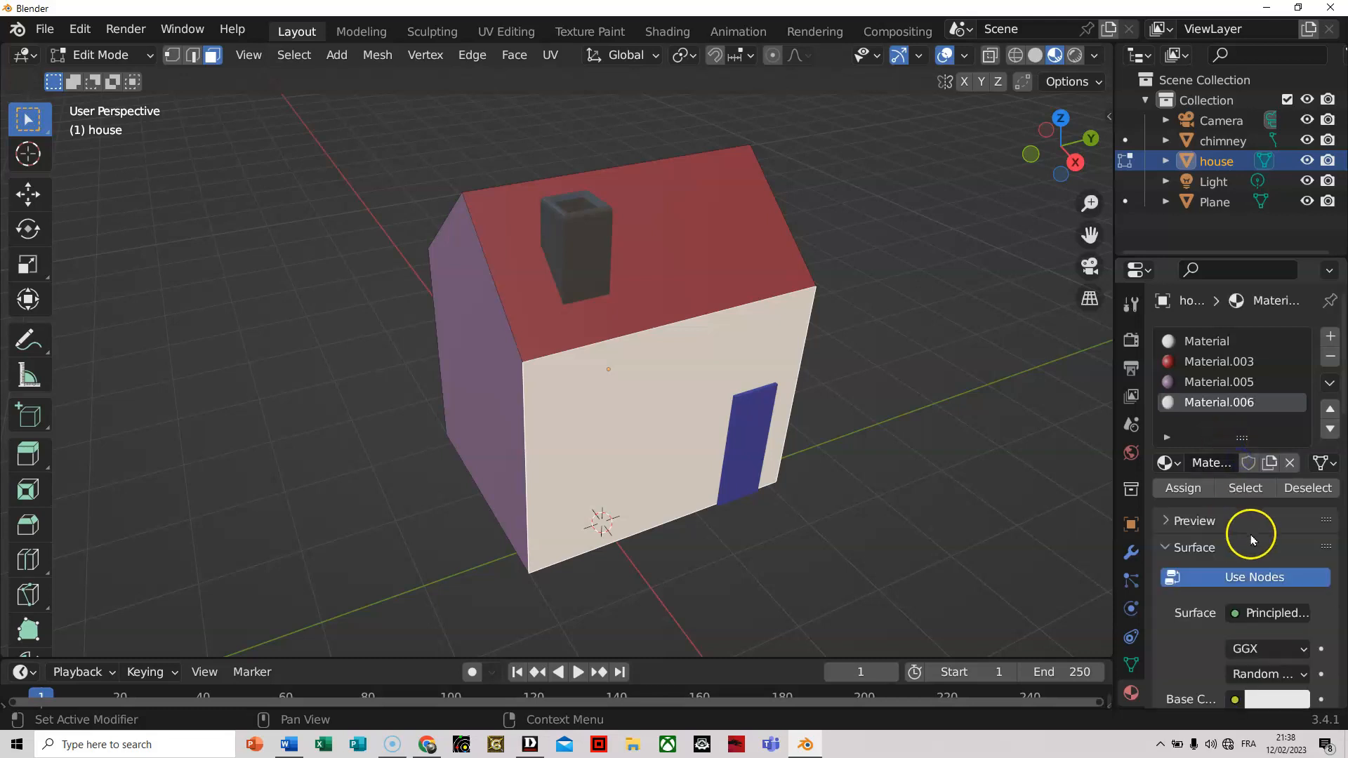
Set the new material's base color to tan, hue 0.093 and saturation 0.607, and assign it to the selected long wall.
scroll(1249, 527, down, 4)
click(1274, 588)
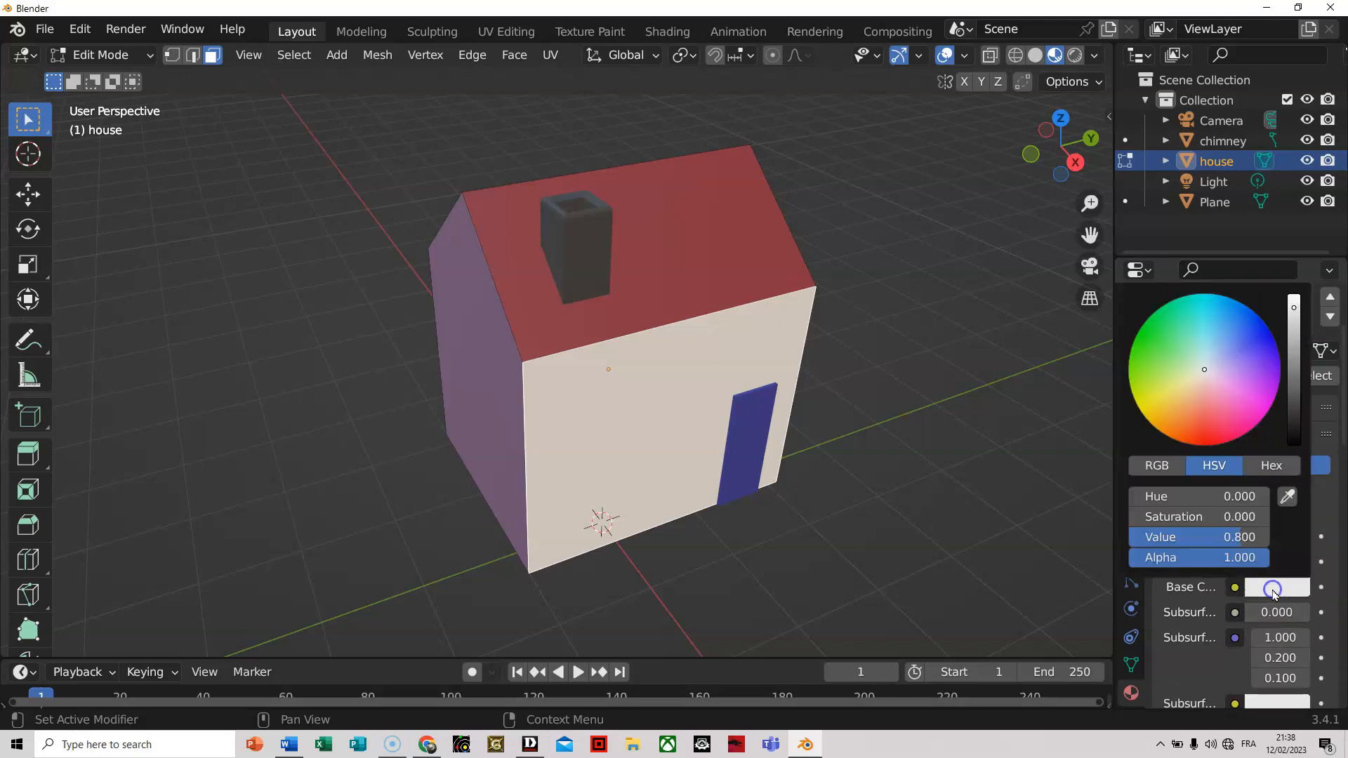
click(1189, 394)
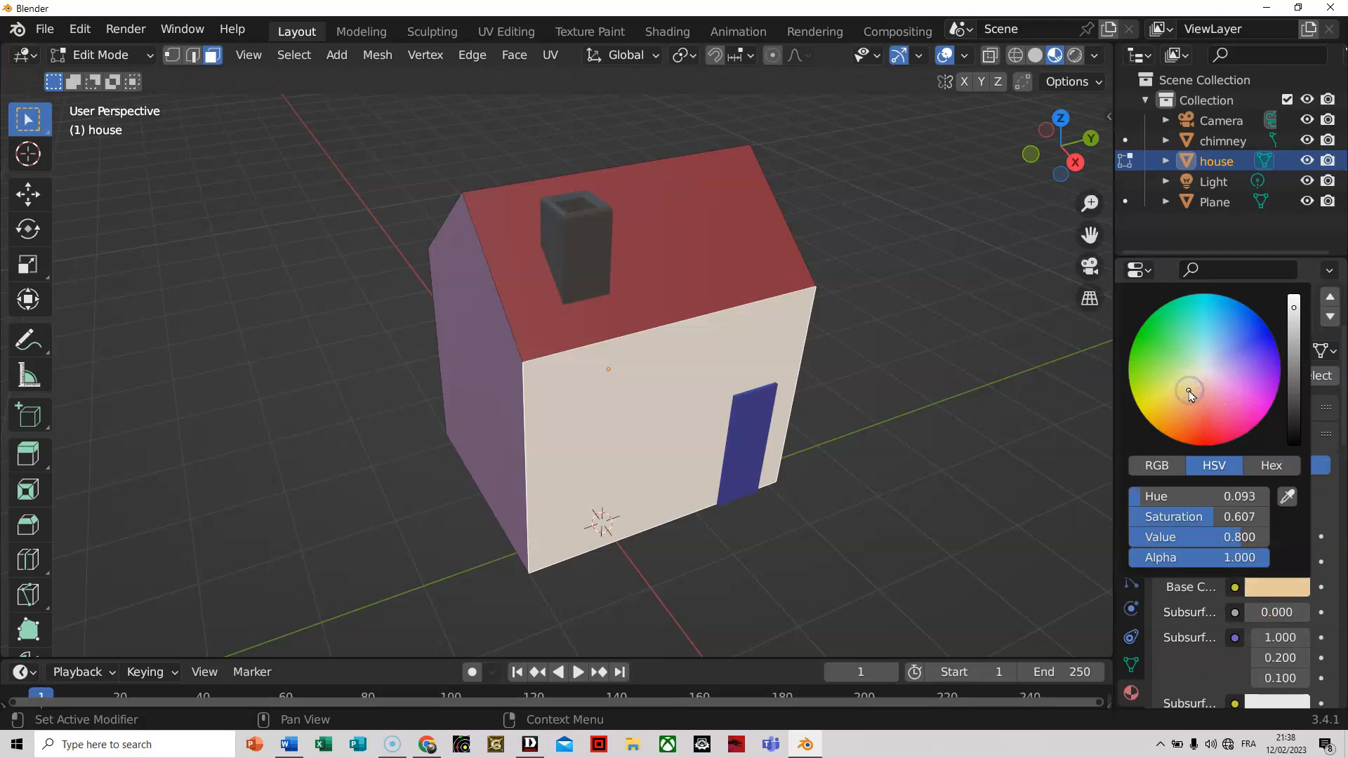
drag(1295, 308, 1295, 330)
click(975, 380)
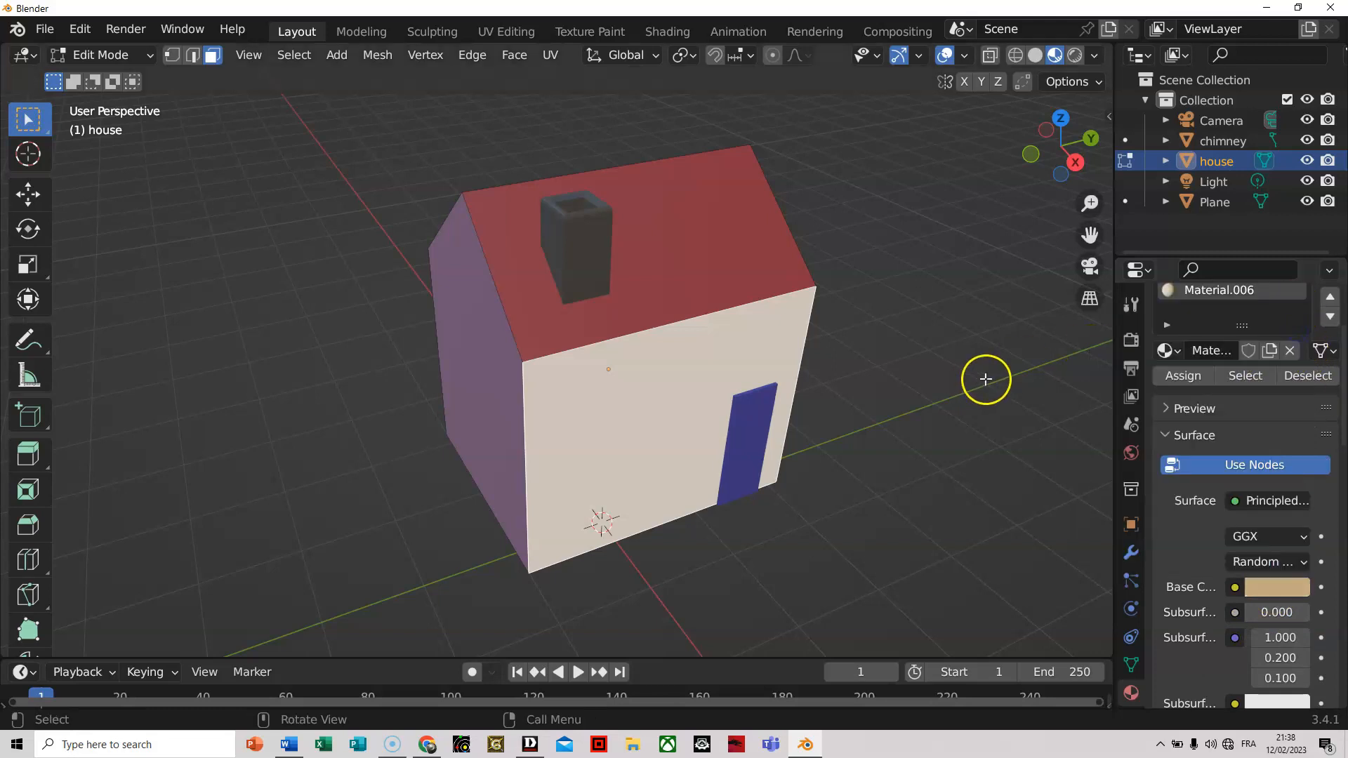
click(1183, 375)
click(913, 488)
Examine the colored walls, roof, chimney and door of the house from several angles.
middle_drag(929, 582, 653, 558)
middle_drag(815, 399, 863, 428)
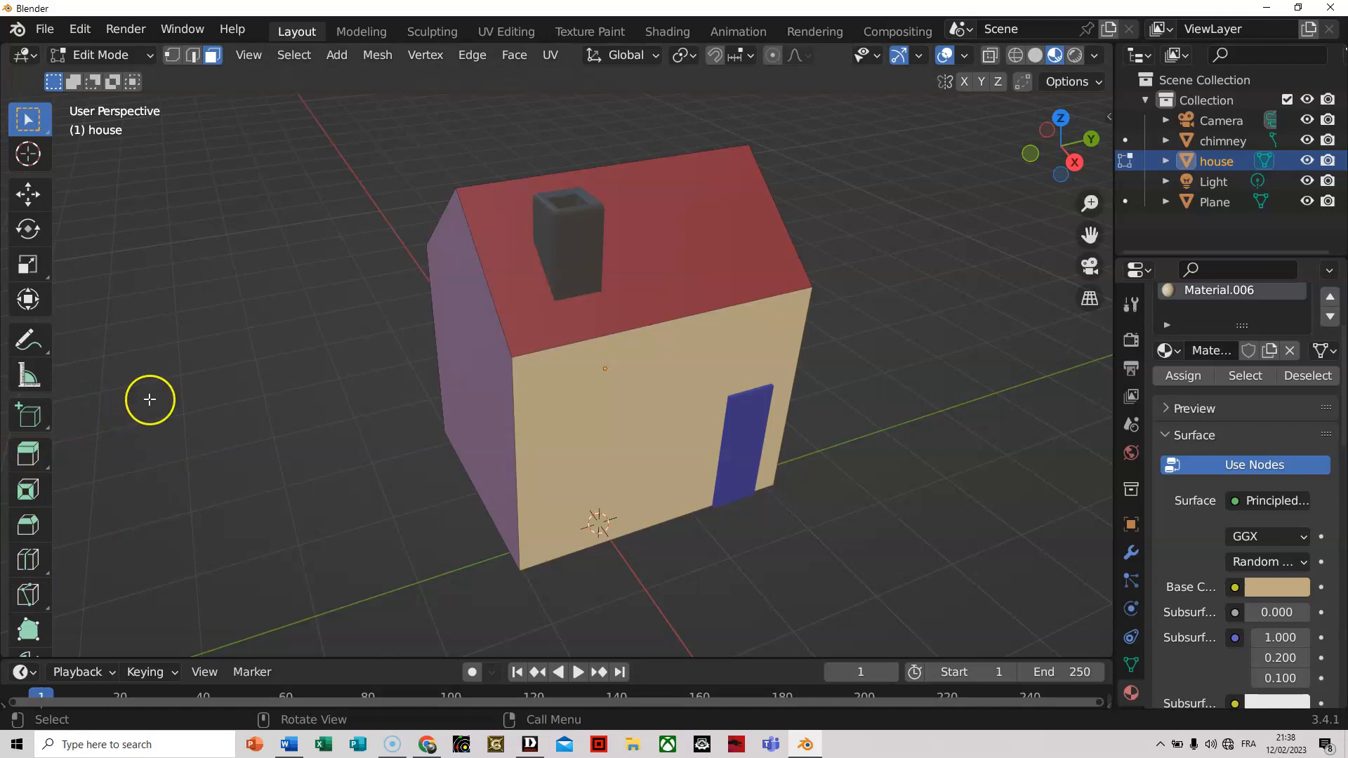
middle_drag(940, 330, 893, 322)
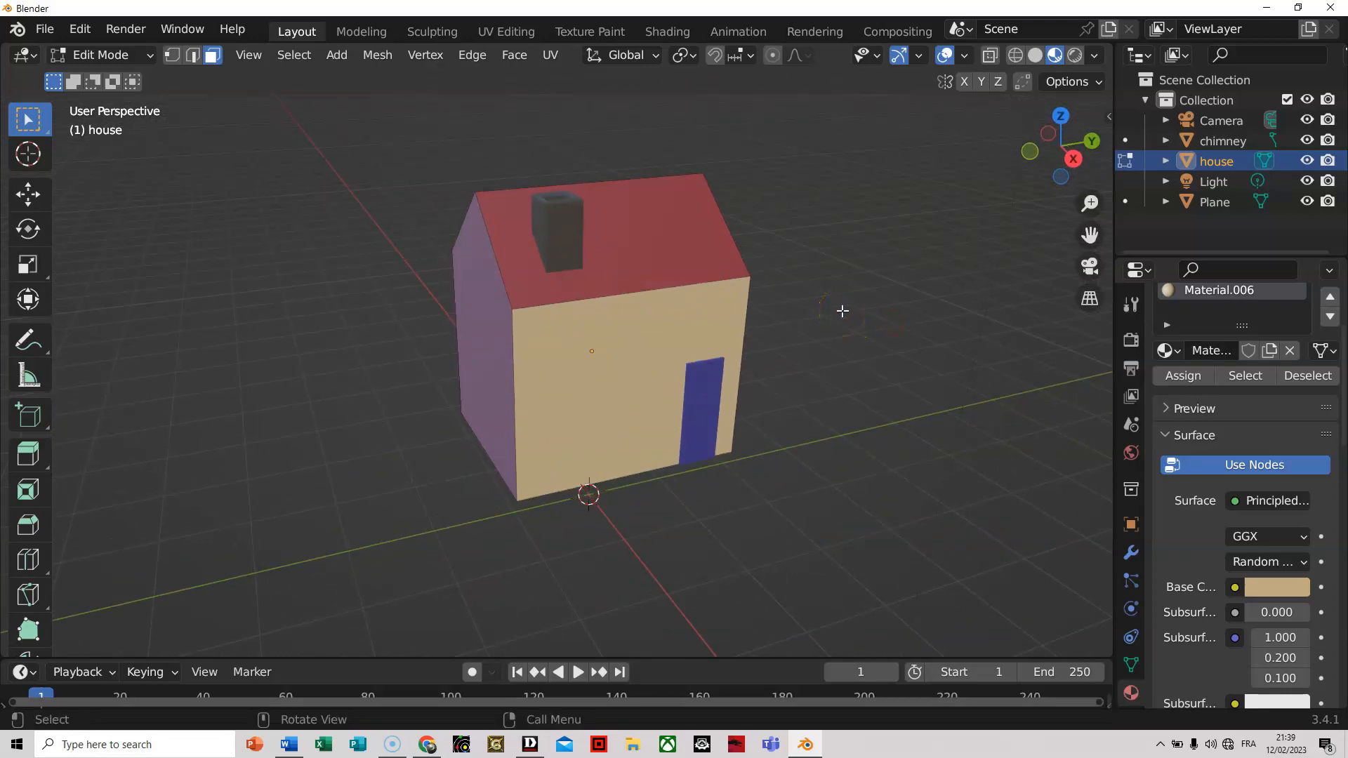
middle_drag(842, 310, 829, 281)
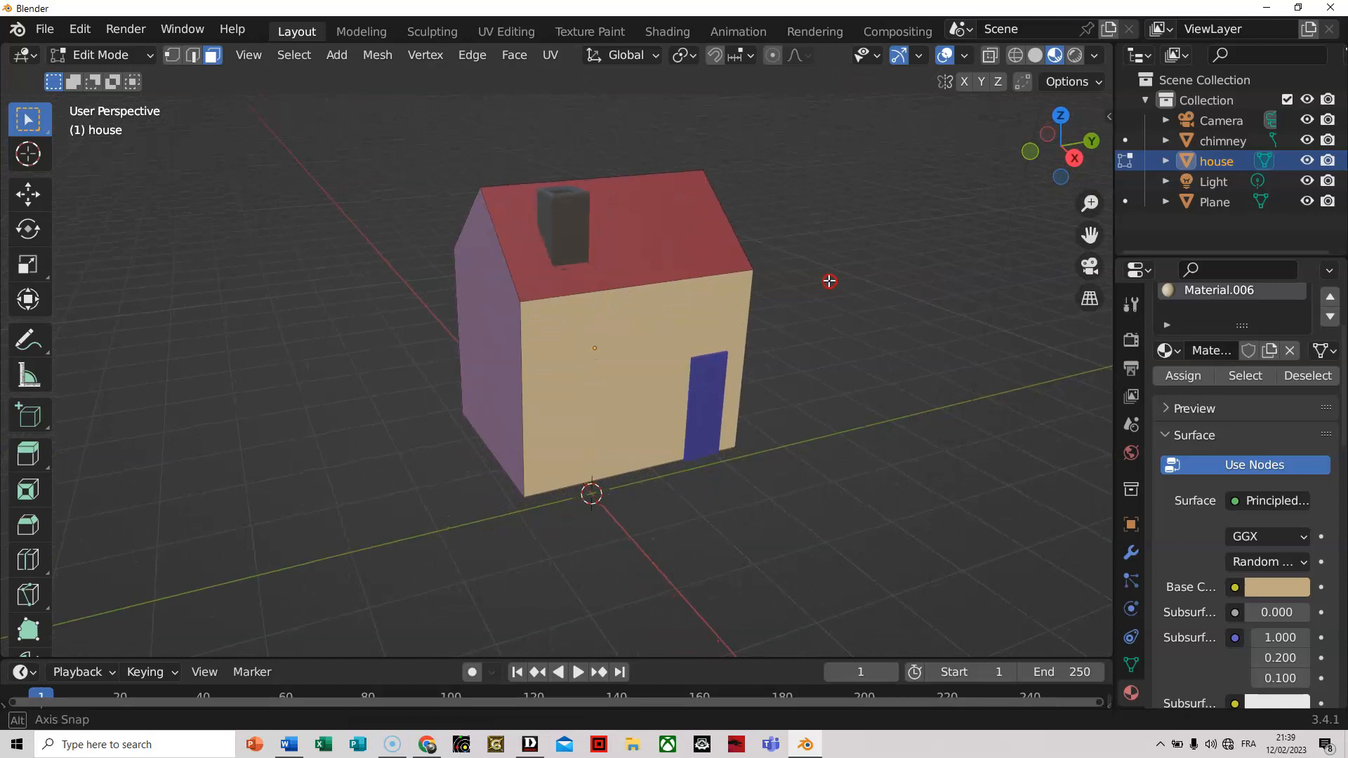
scroll(814, 302, up, 1)
middle_drag(860, 367, 888, 400)
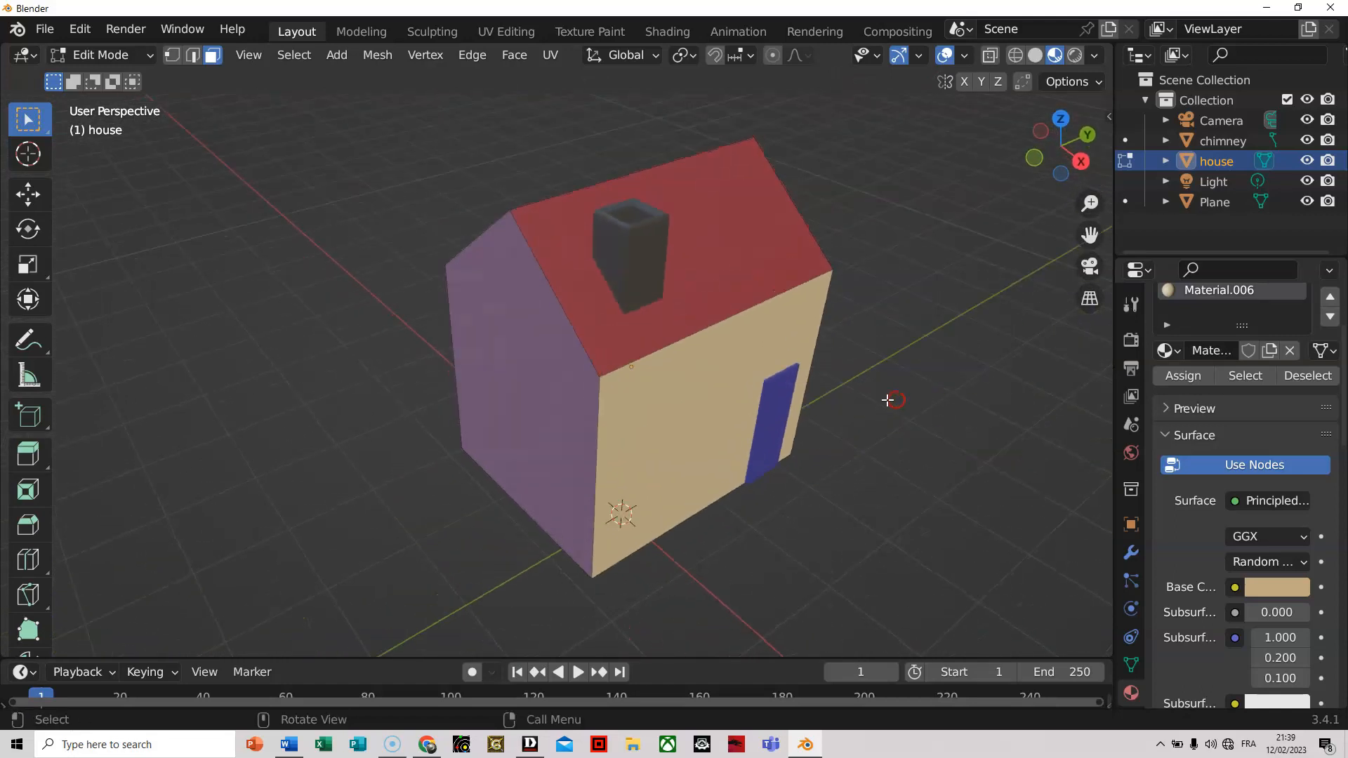
click(872, 372)
middle_drag(878, 443, 793, 388)
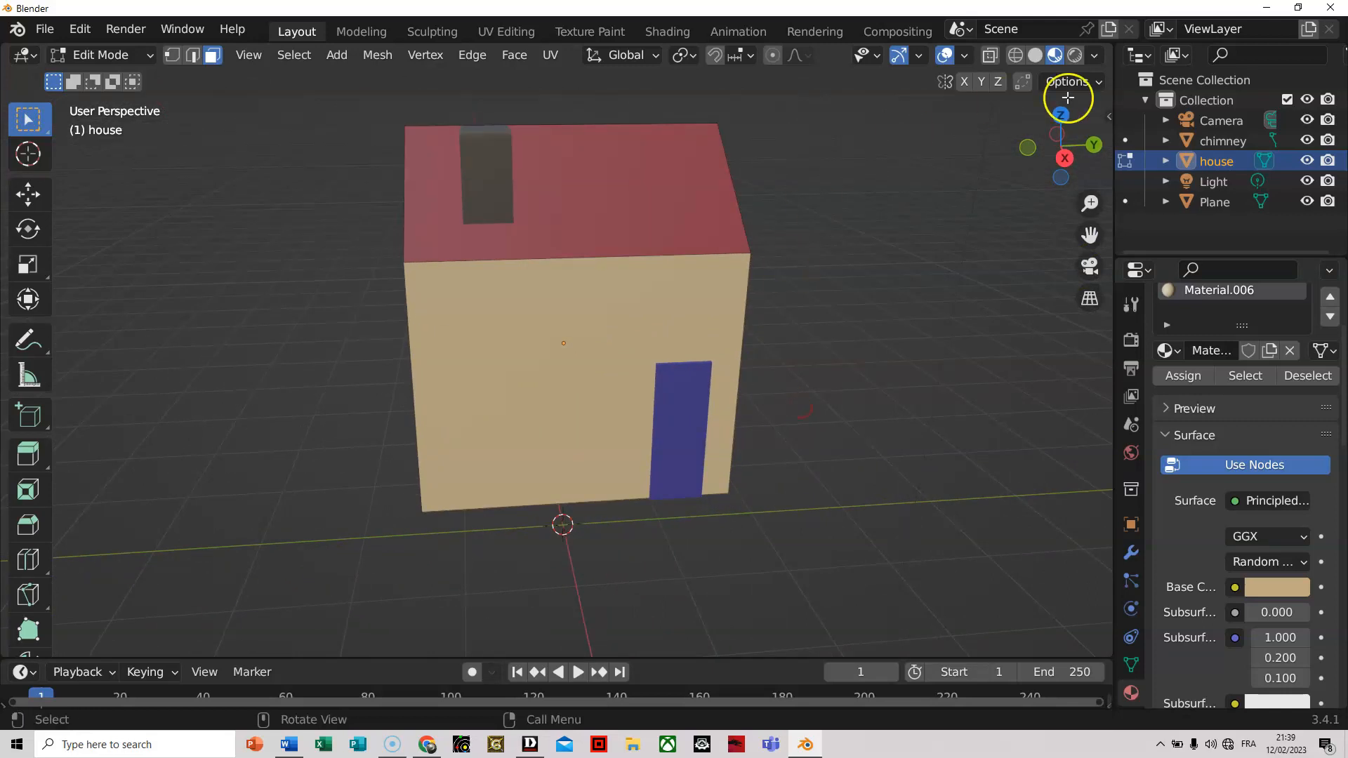
Switch the viewport to the camera's perspective.
click(1091, 266)
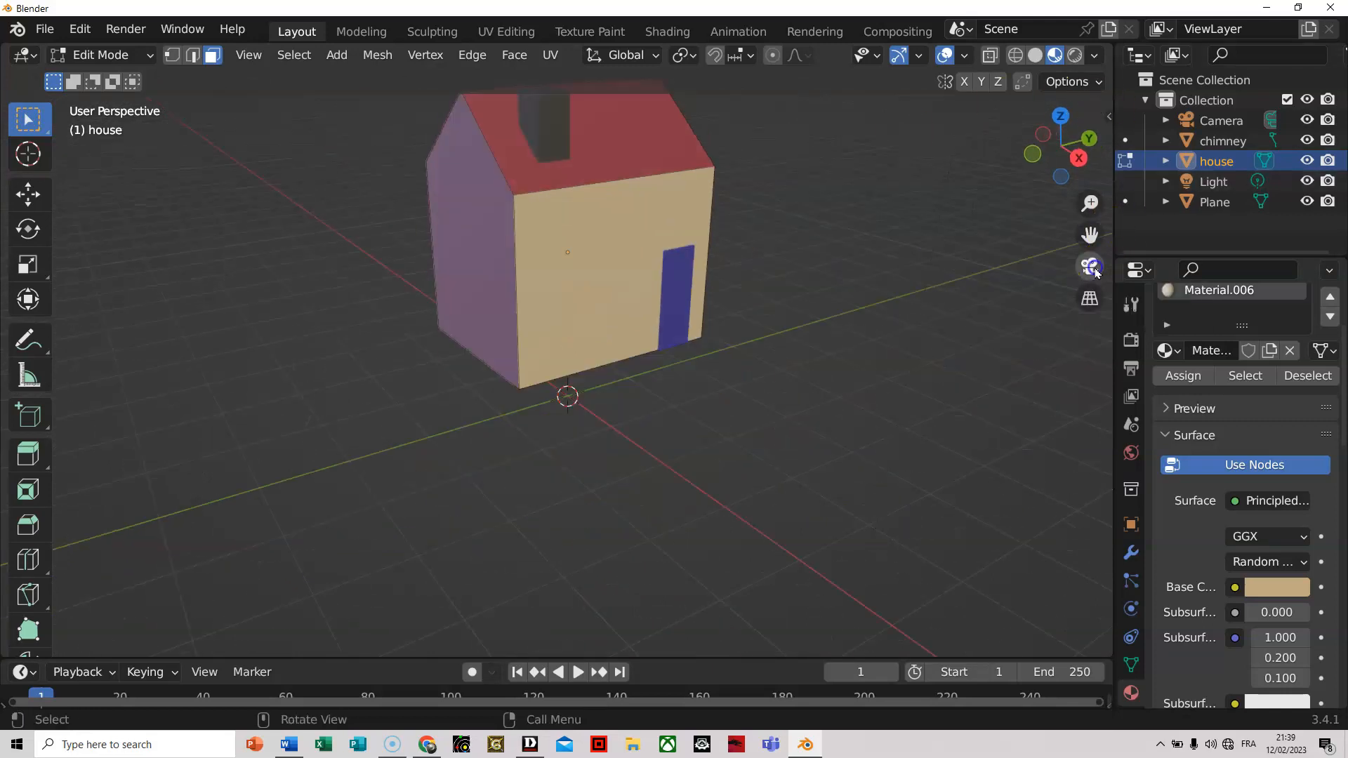
click(1111, 114)
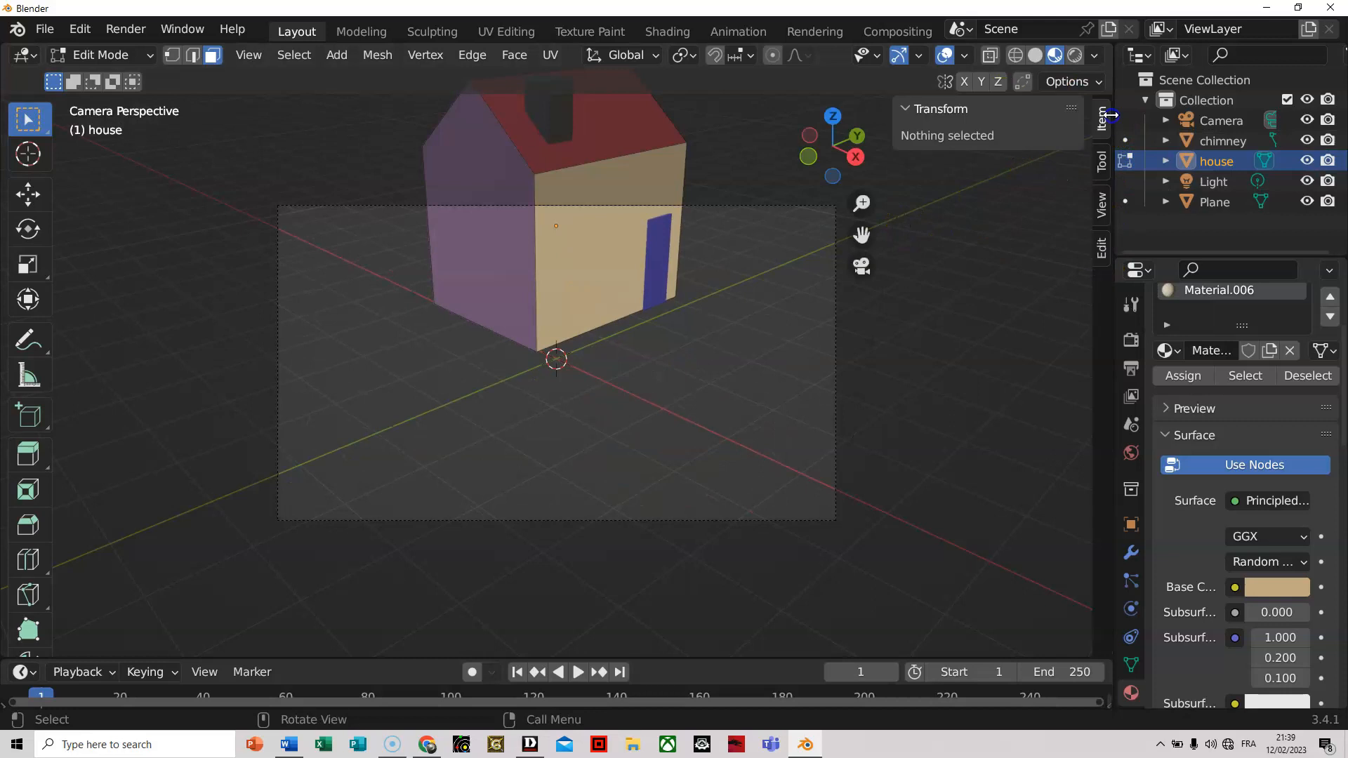
click(1100, 205)
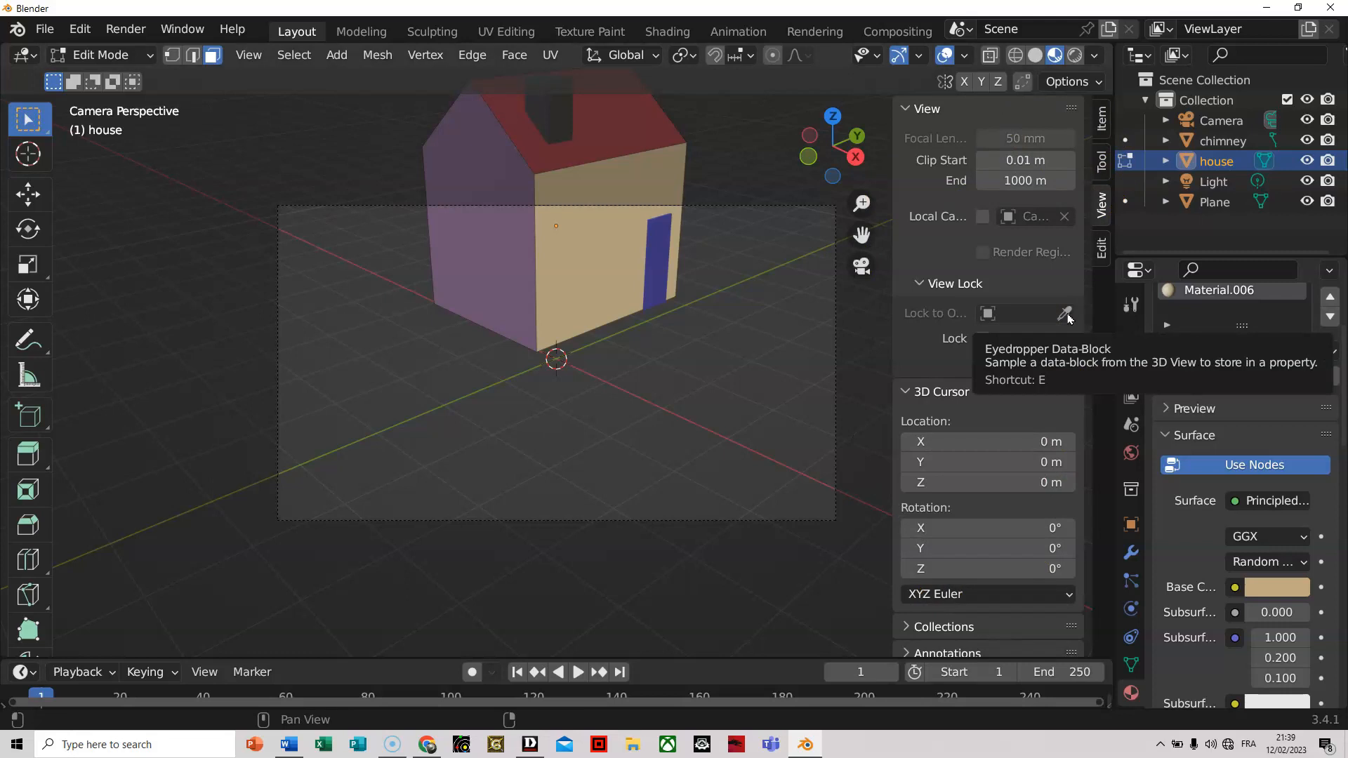
key(n)
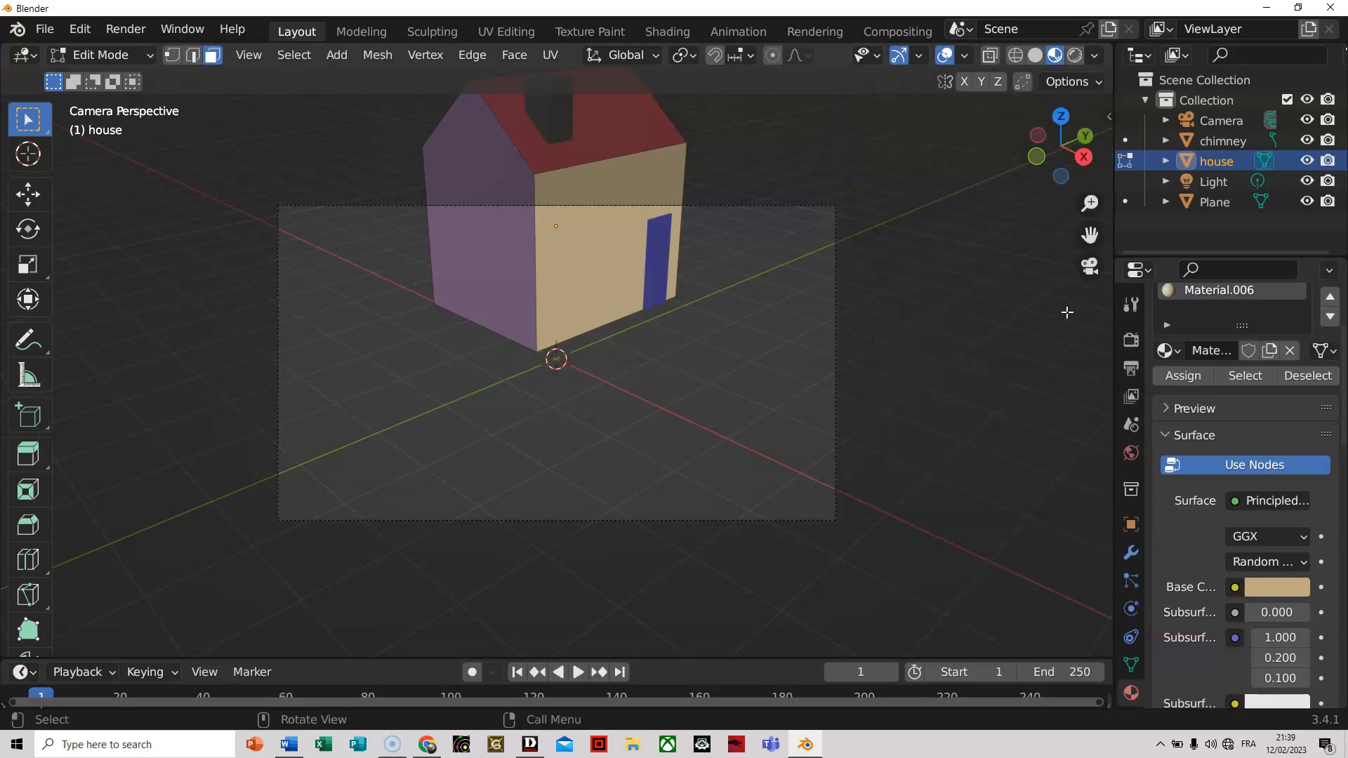
key(n)
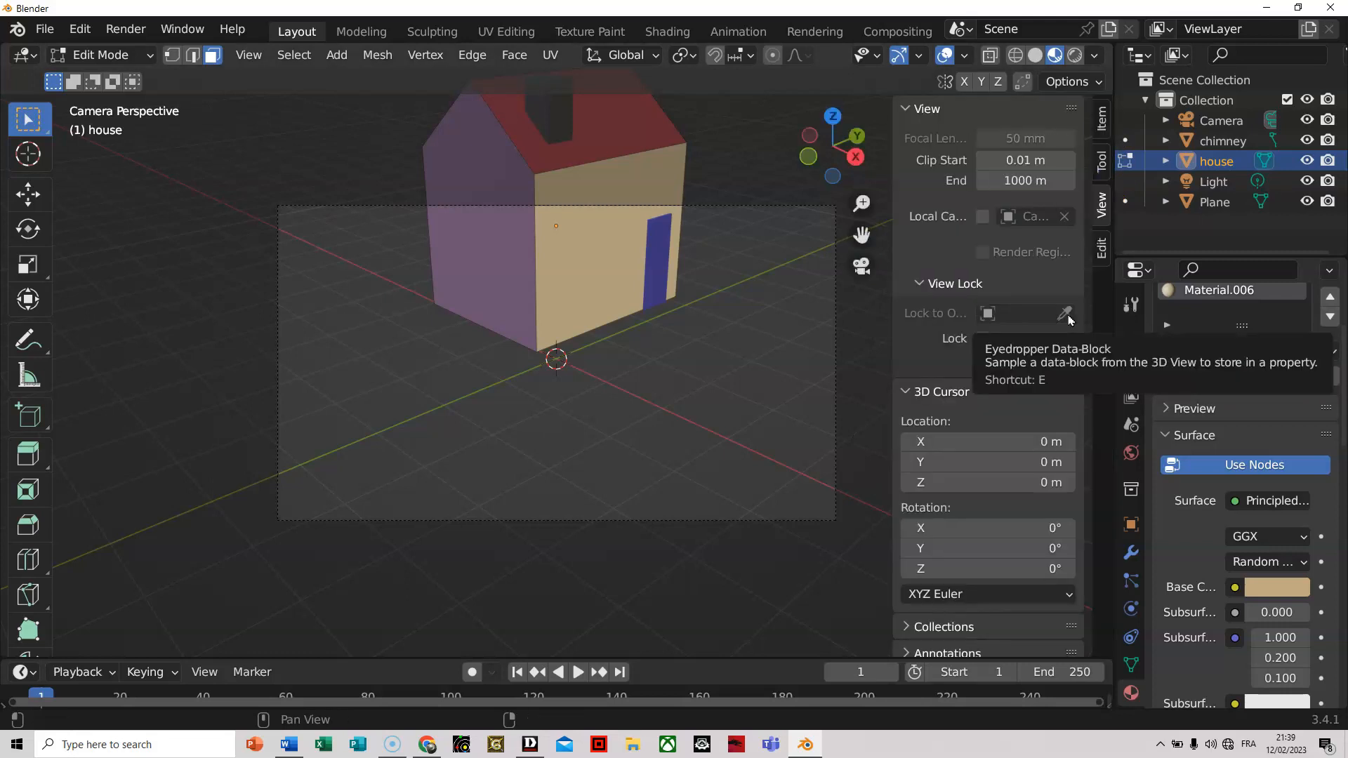
key(n)
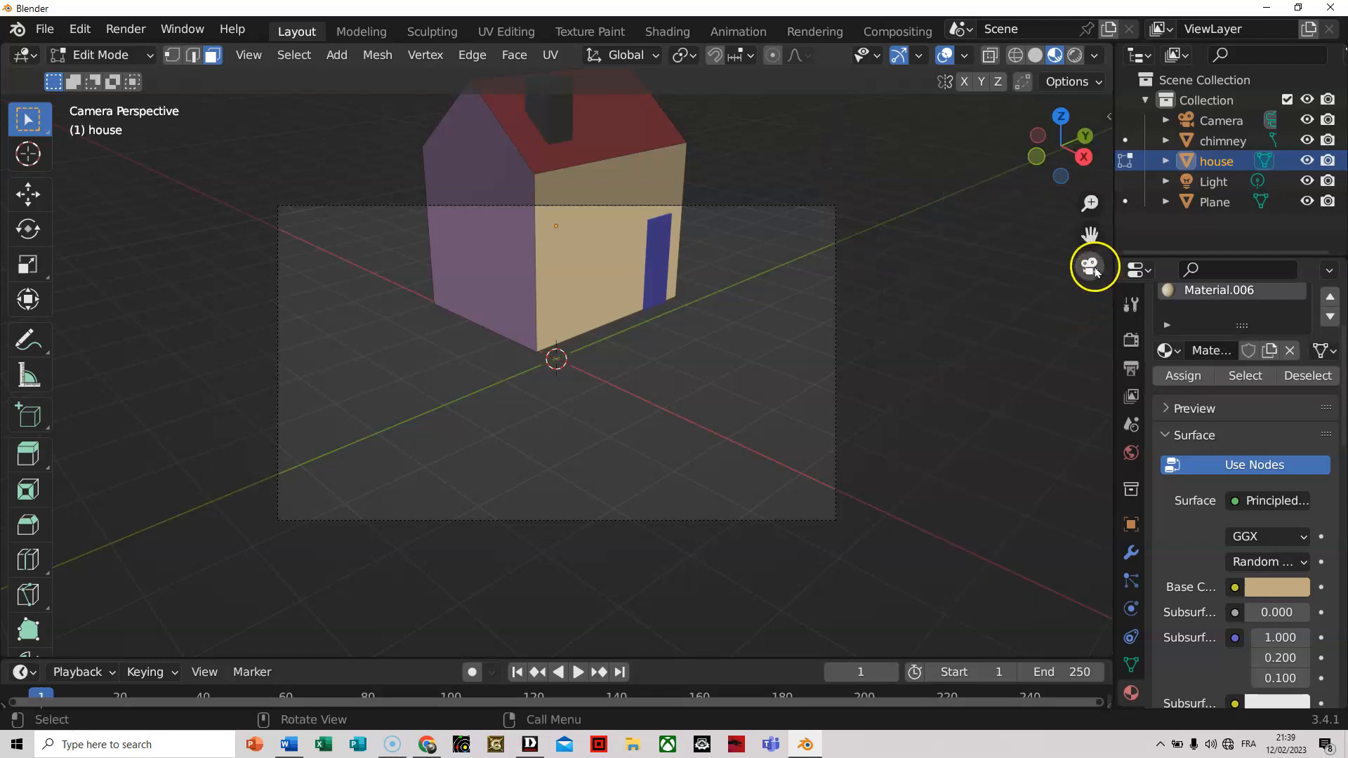
click(1091, 269)
click(1091, 268)
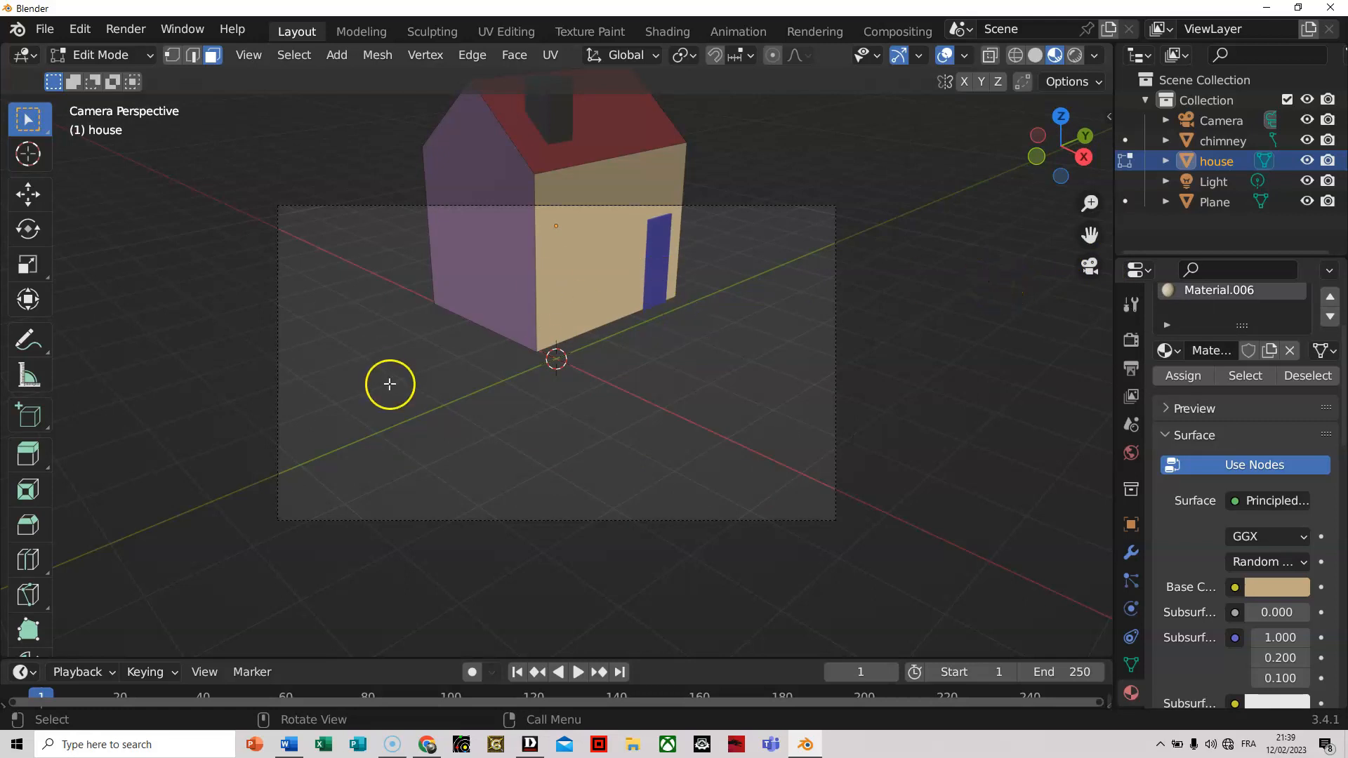
Enable locking the camera to the view, and hide the view settings.
click(1106, 119)
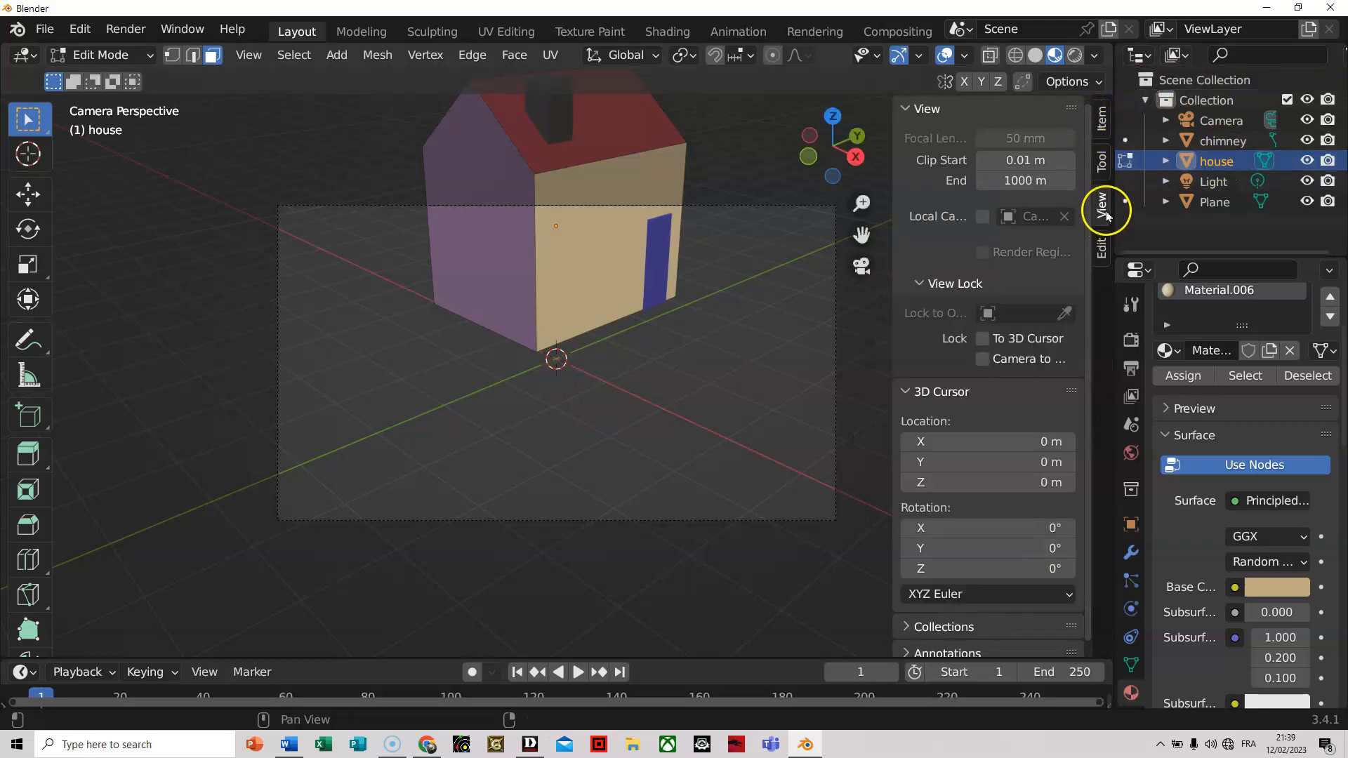
click(982, 360)
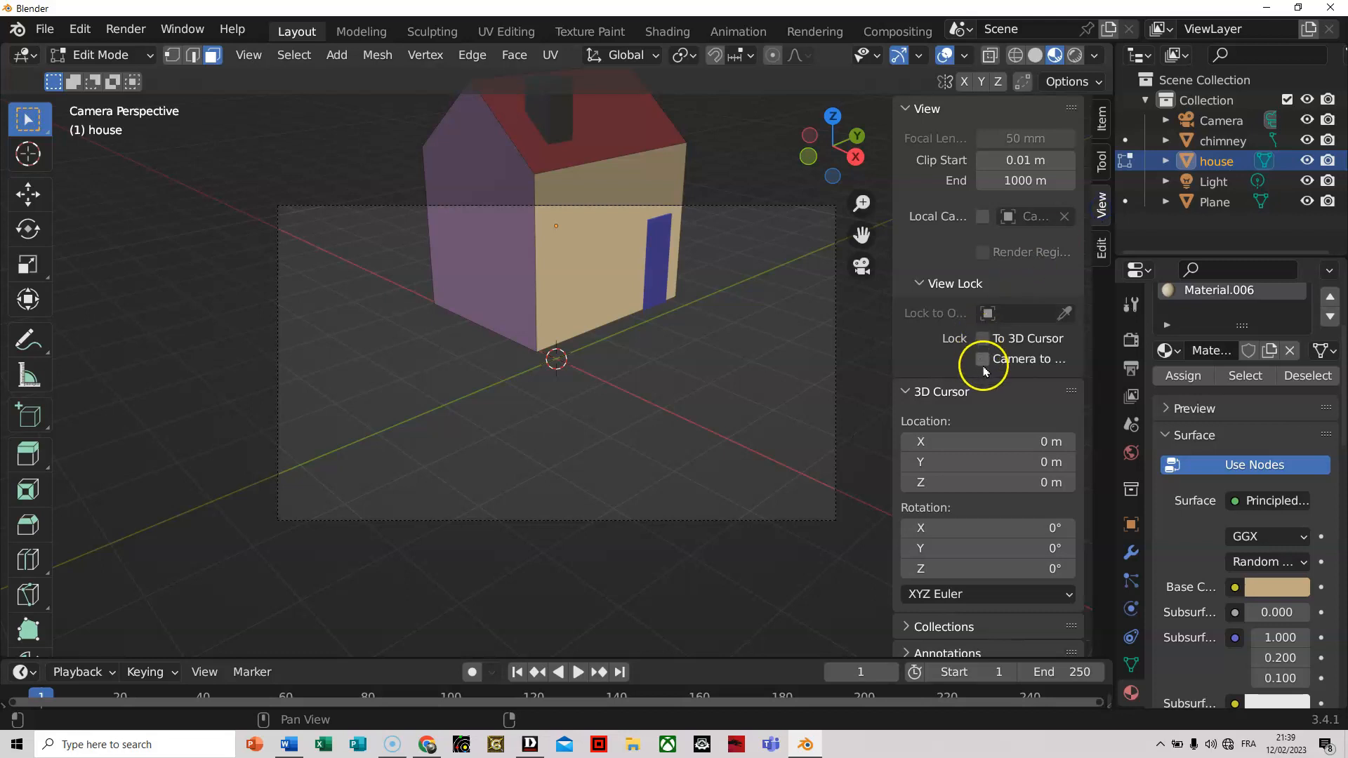
drag(892, 364, 813, 372)
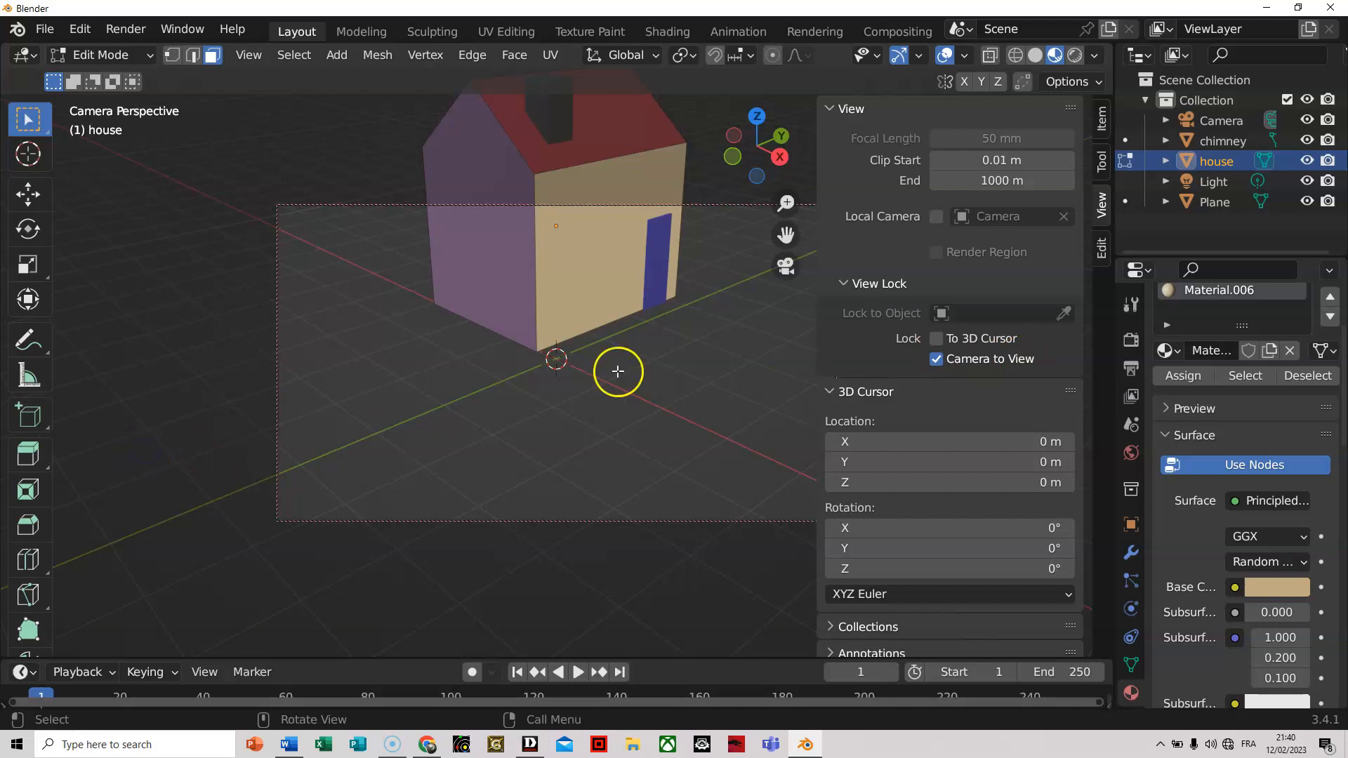
key(n)
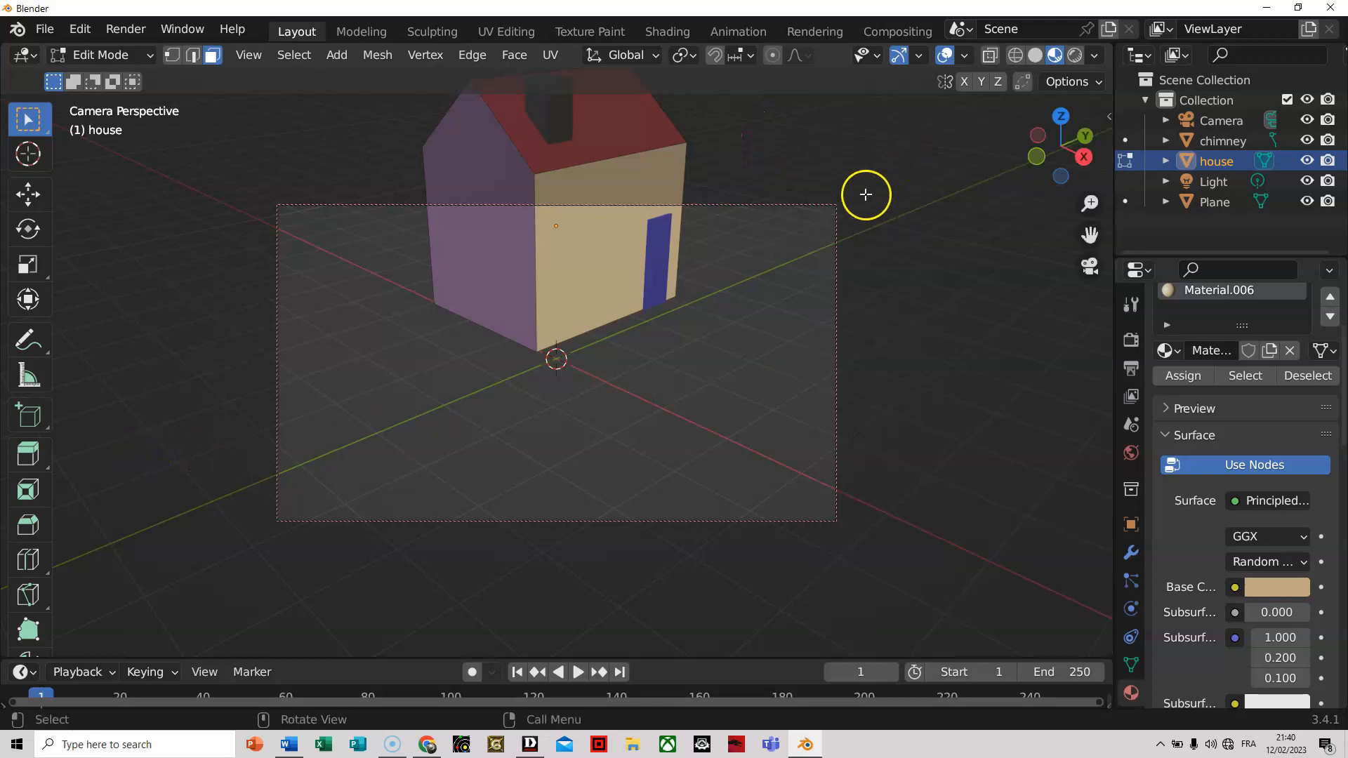
Move the locked camera back and shift it so the entire house fits inside the camera frame.
scroll(512, 339, down, 6)
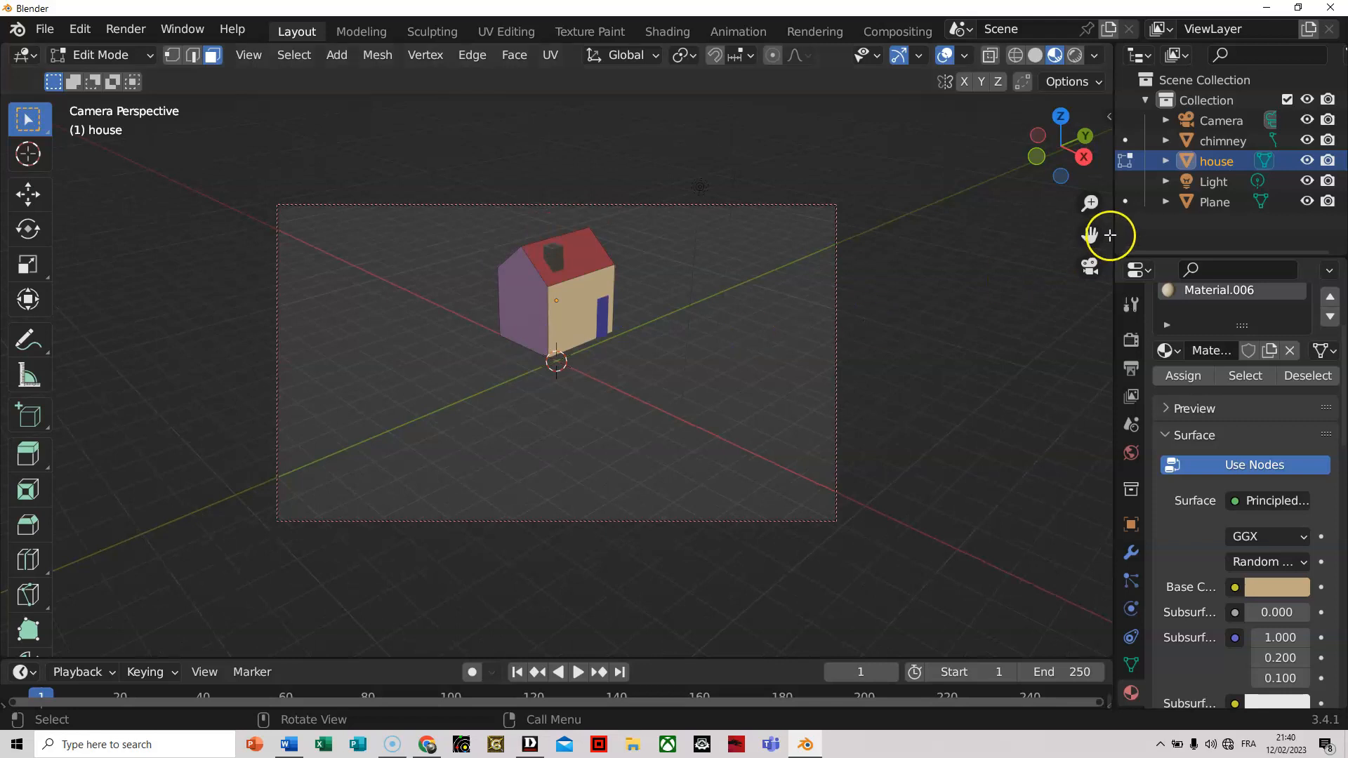
drag(1089, 235, 1100, 286)
scroll(730, 333, up, 2)
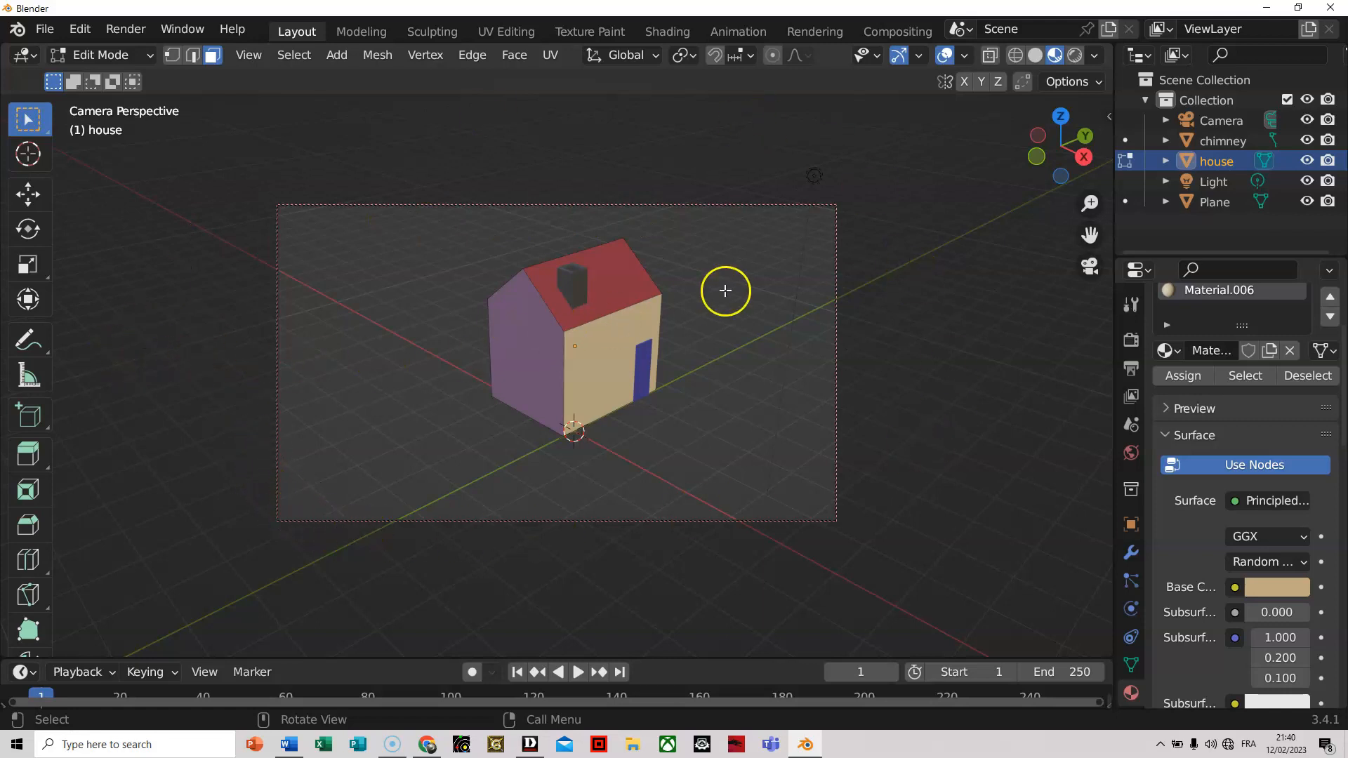
drag(1090, 235, 1069, 248)
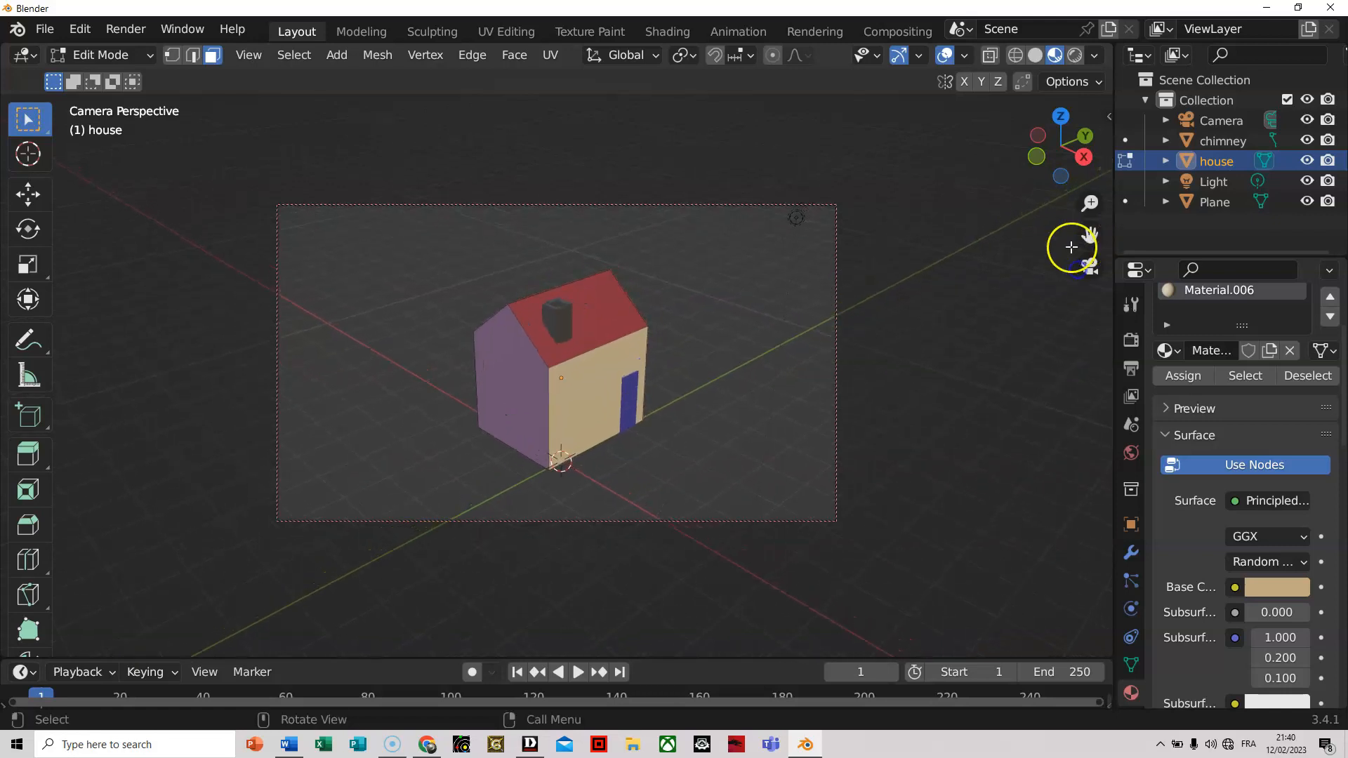
scroll(682, 324, up, 2)
scroll(682, 324, up, 1)
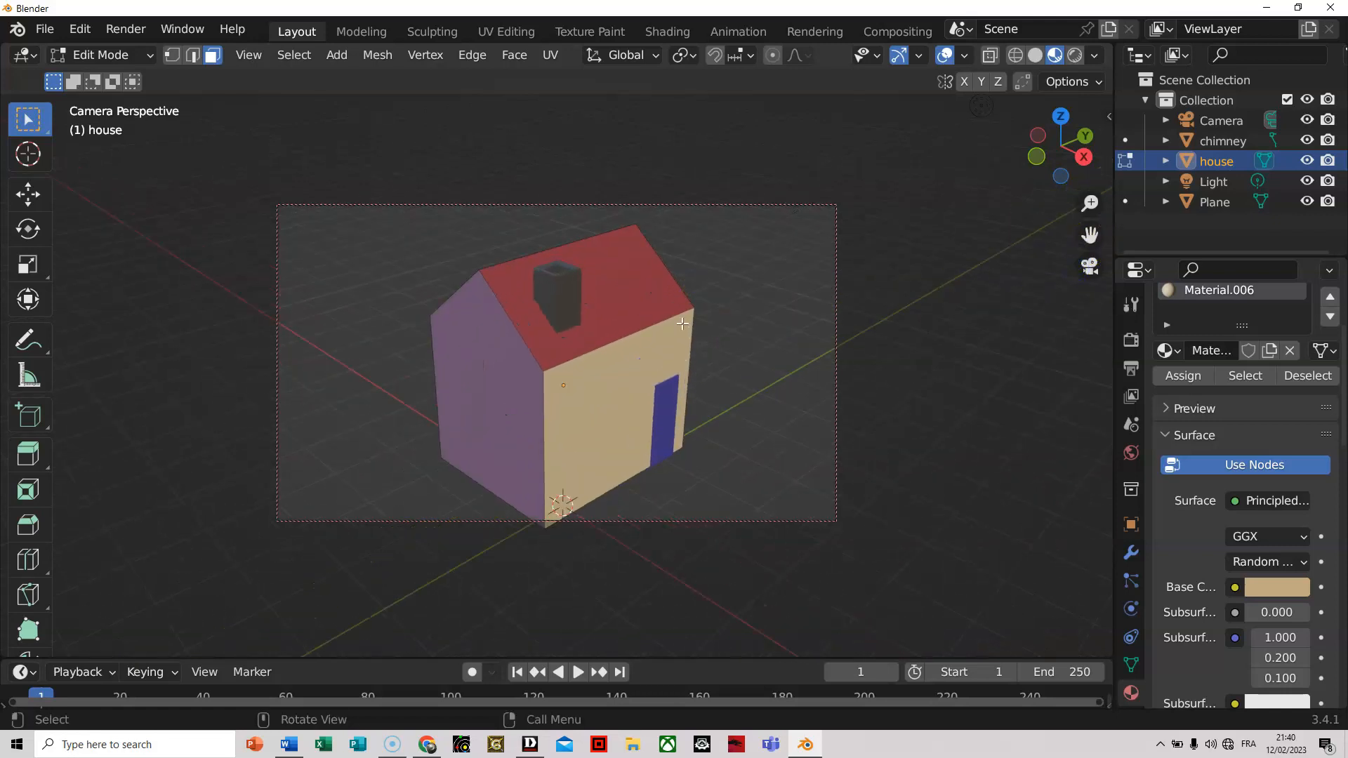
scroll(704, 324, down, 1)
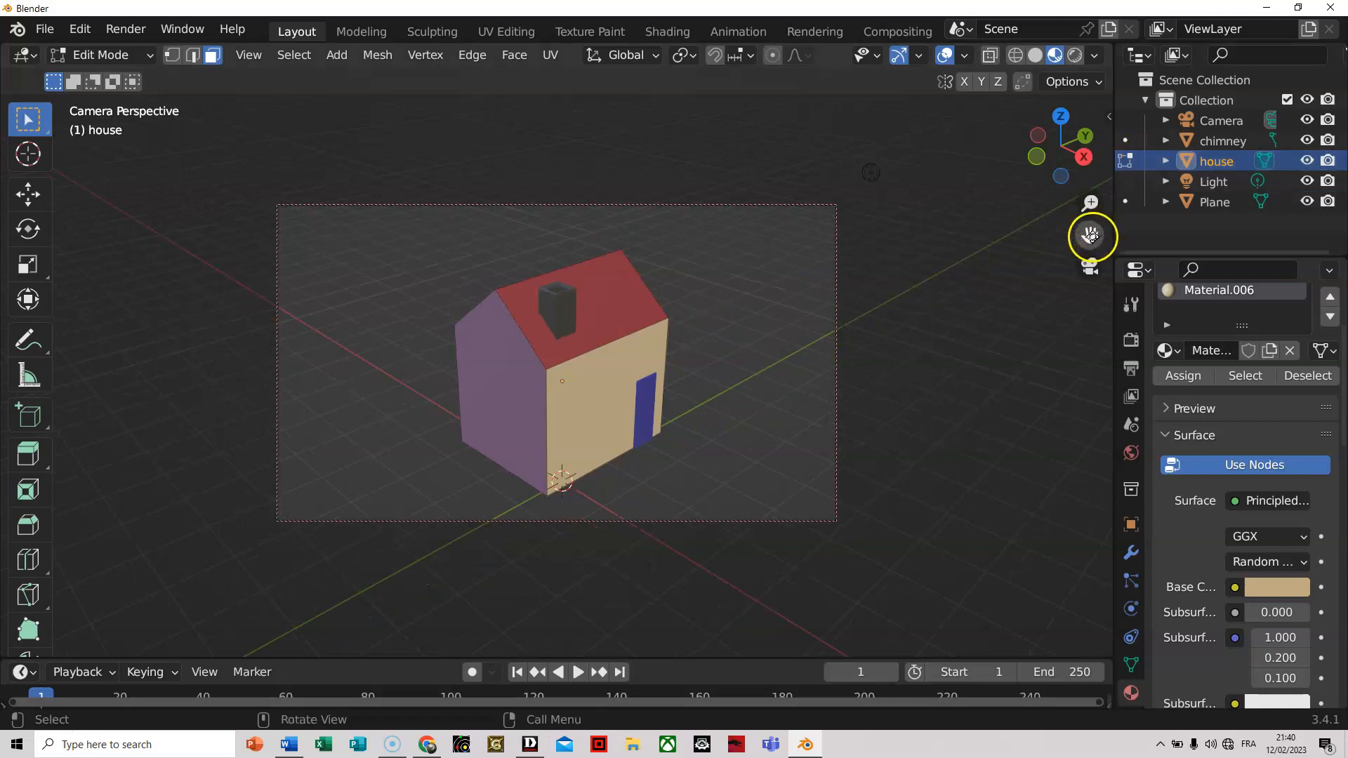
Orbit the camera to face the tan door wall more directly, and center the house large in the frame.
drag(1092, 241, 1092, 230)
middle_drag(722, 364, 650, 351)
drag(1089, 232, 1090, 235)
middle_drag(584, 333, 615, 326)
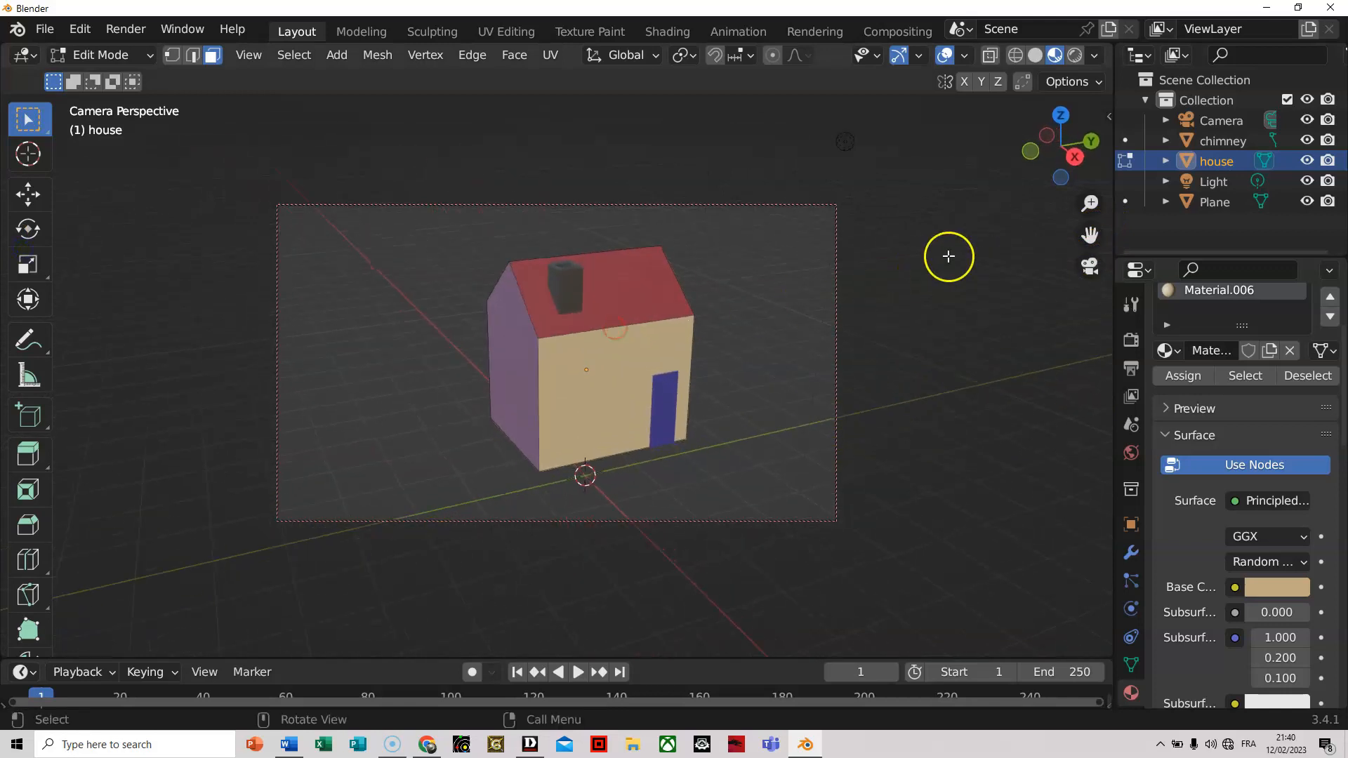
drag(1089, 235, 1063, 250)
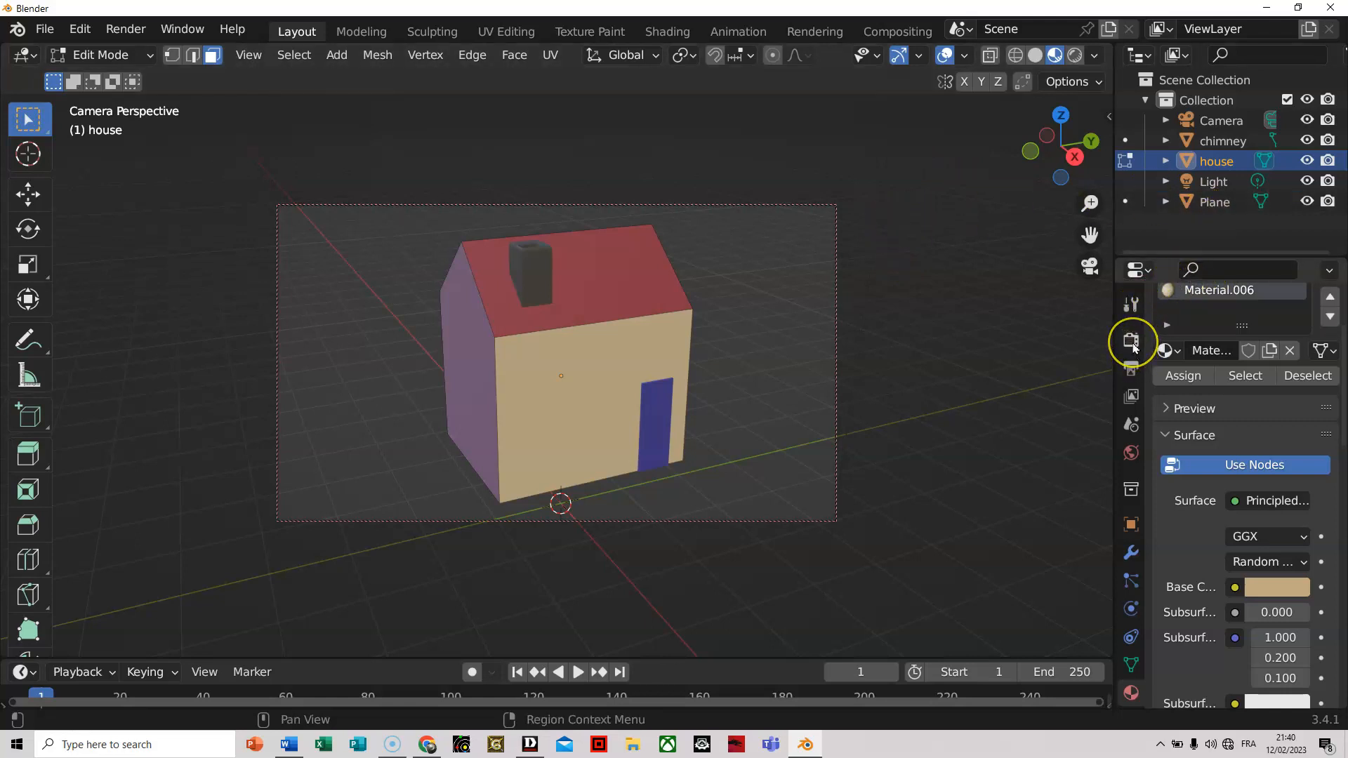
Show the viewport in rendered shading and set the scene's render engine to Cycles.
click(1075, 55)
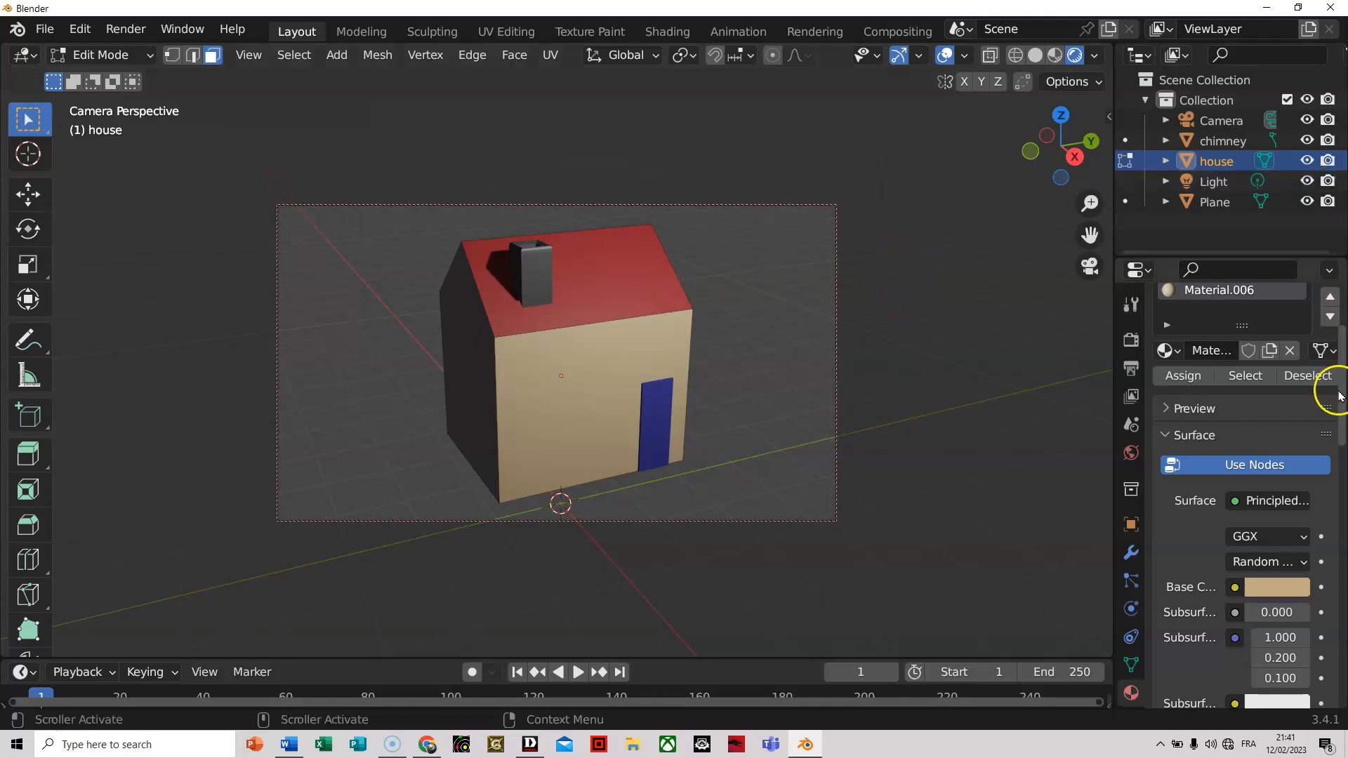
click(1130, 341)
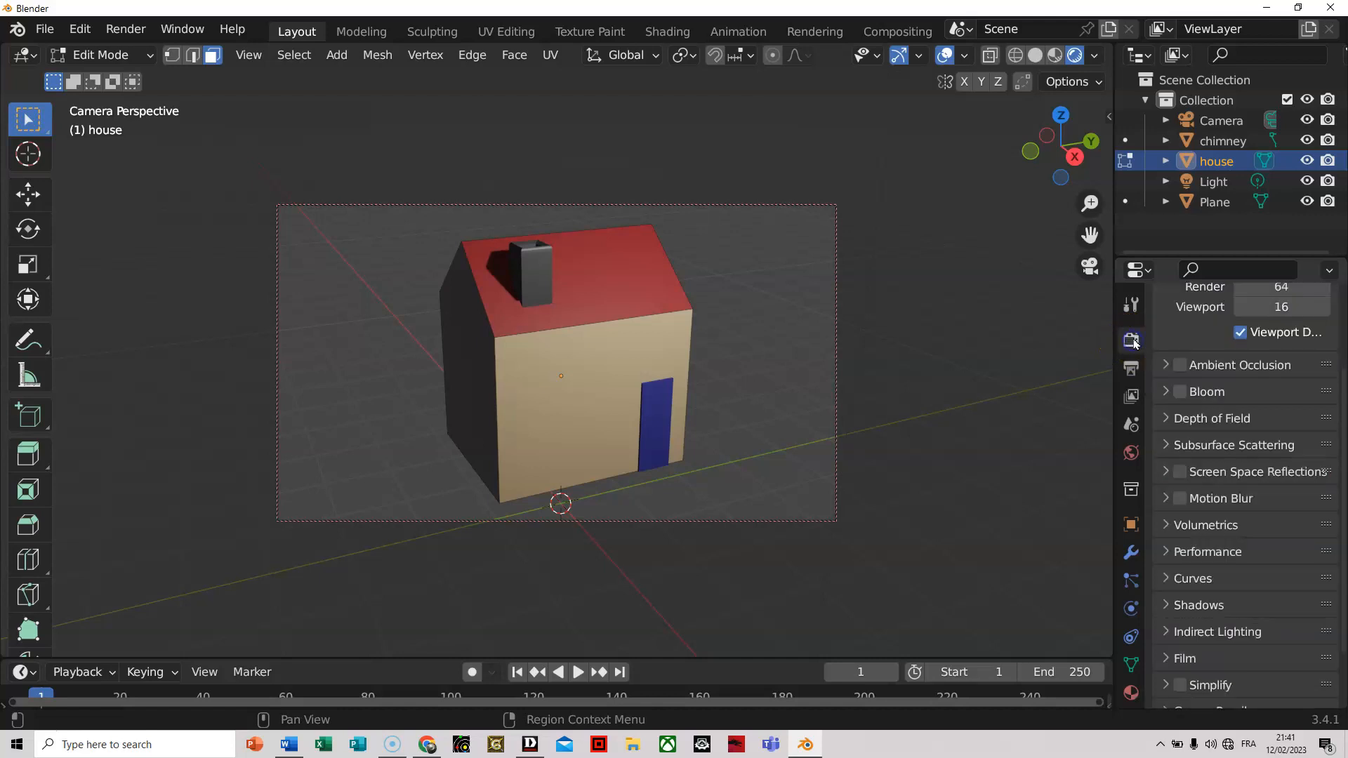
scroll(1305, 351, up, 4)
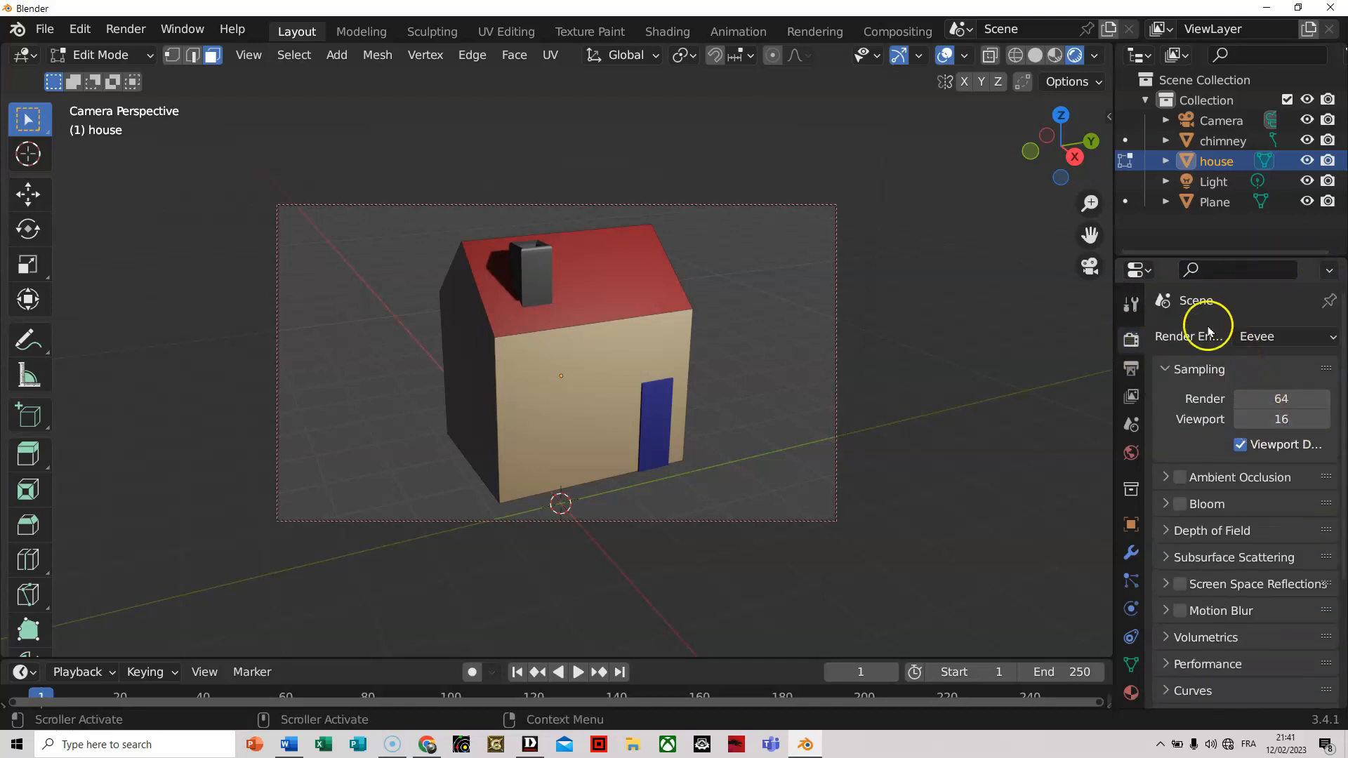
click(1311, 341)
click(1254, 399)
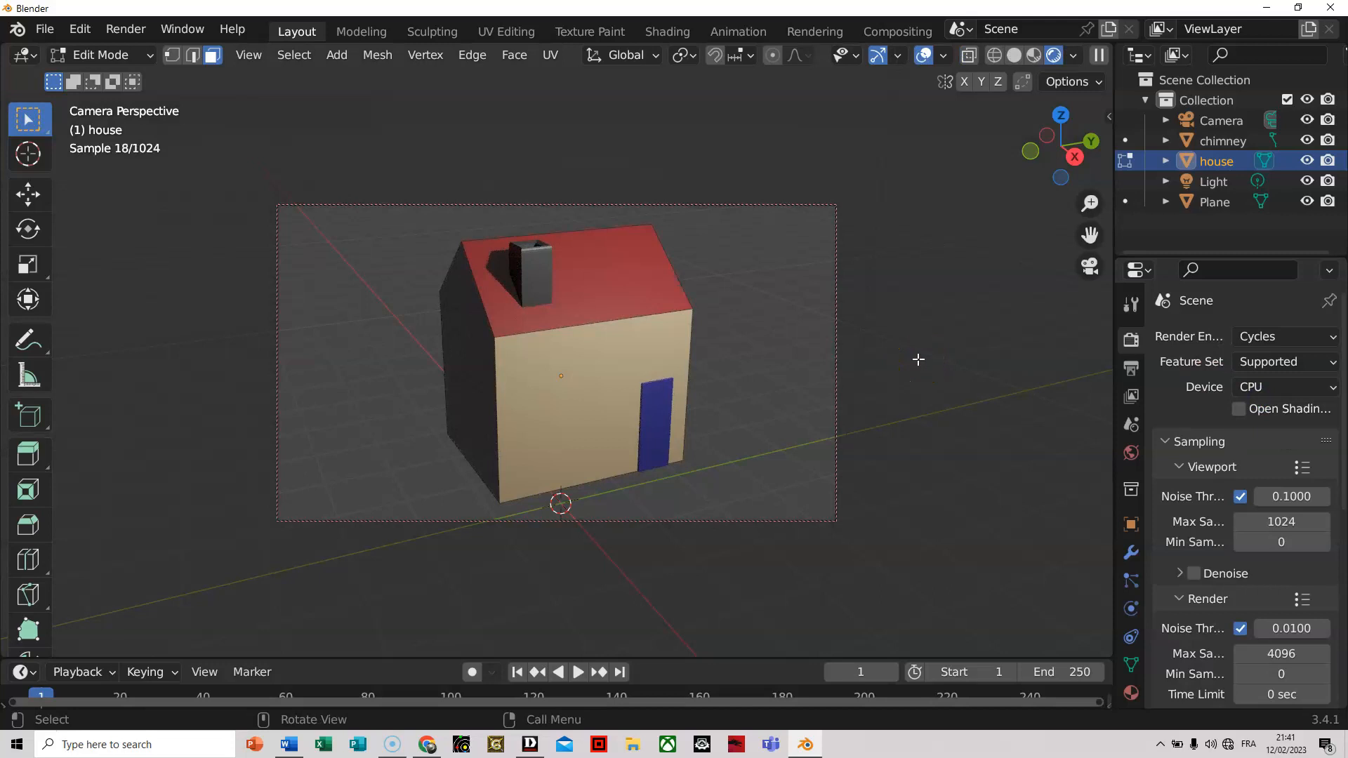
Compare render engines by switching the scene to Eevee and back to Cycles.
click(1295, 339)
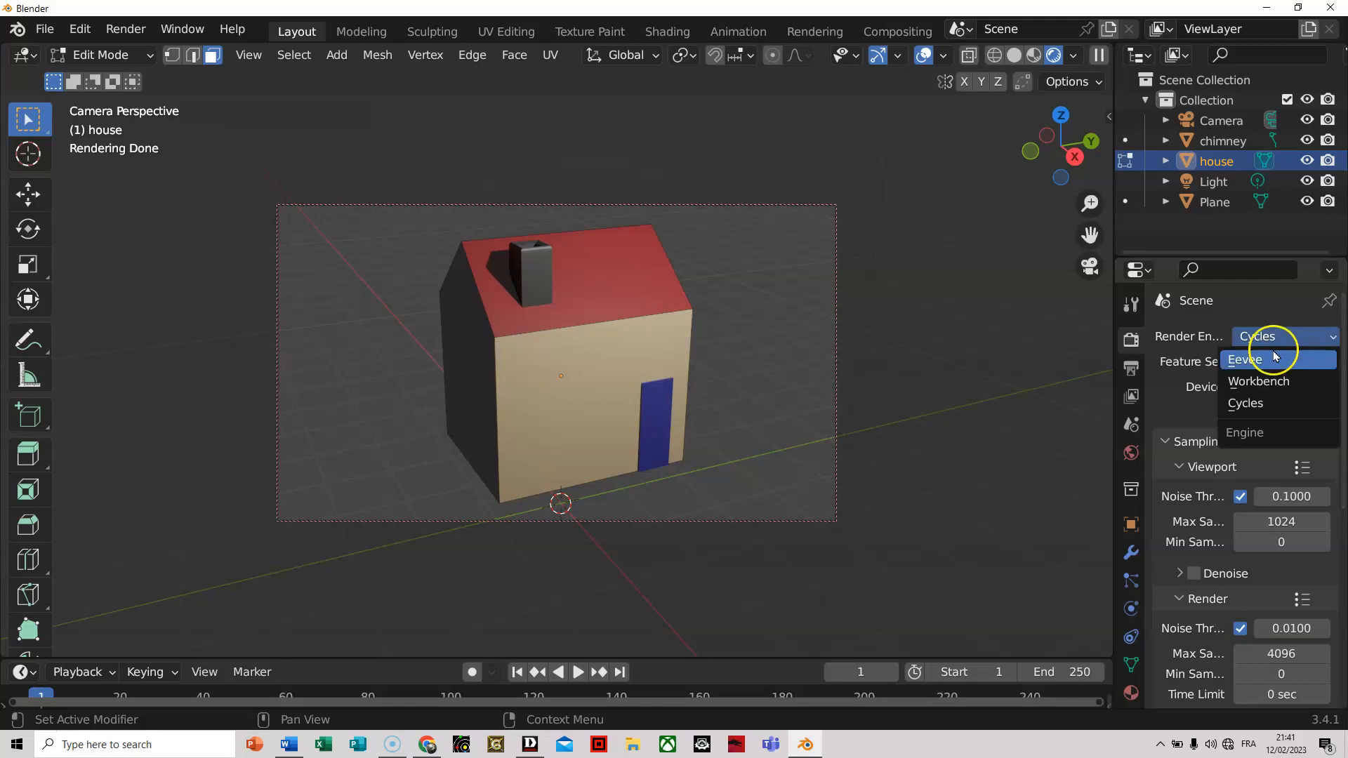
click(1270, 361)
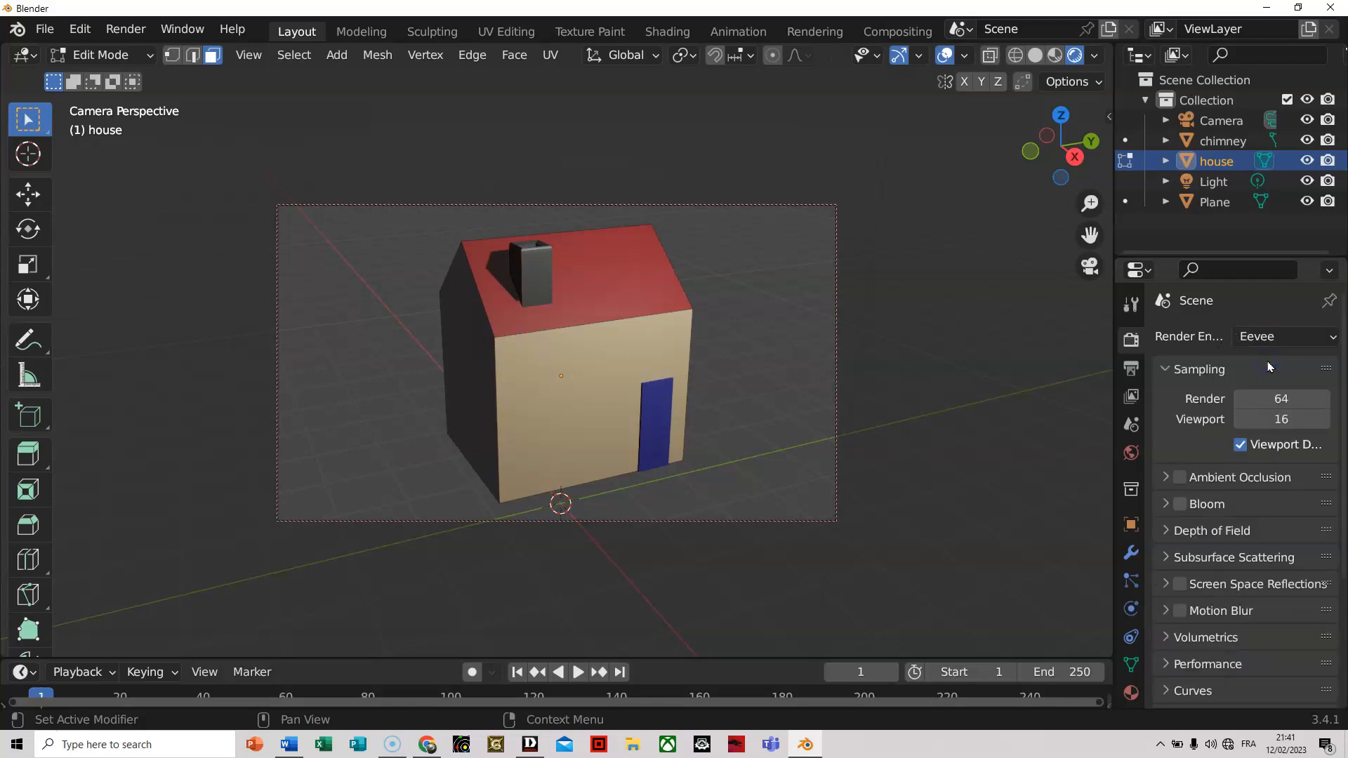
click(1326, 340)
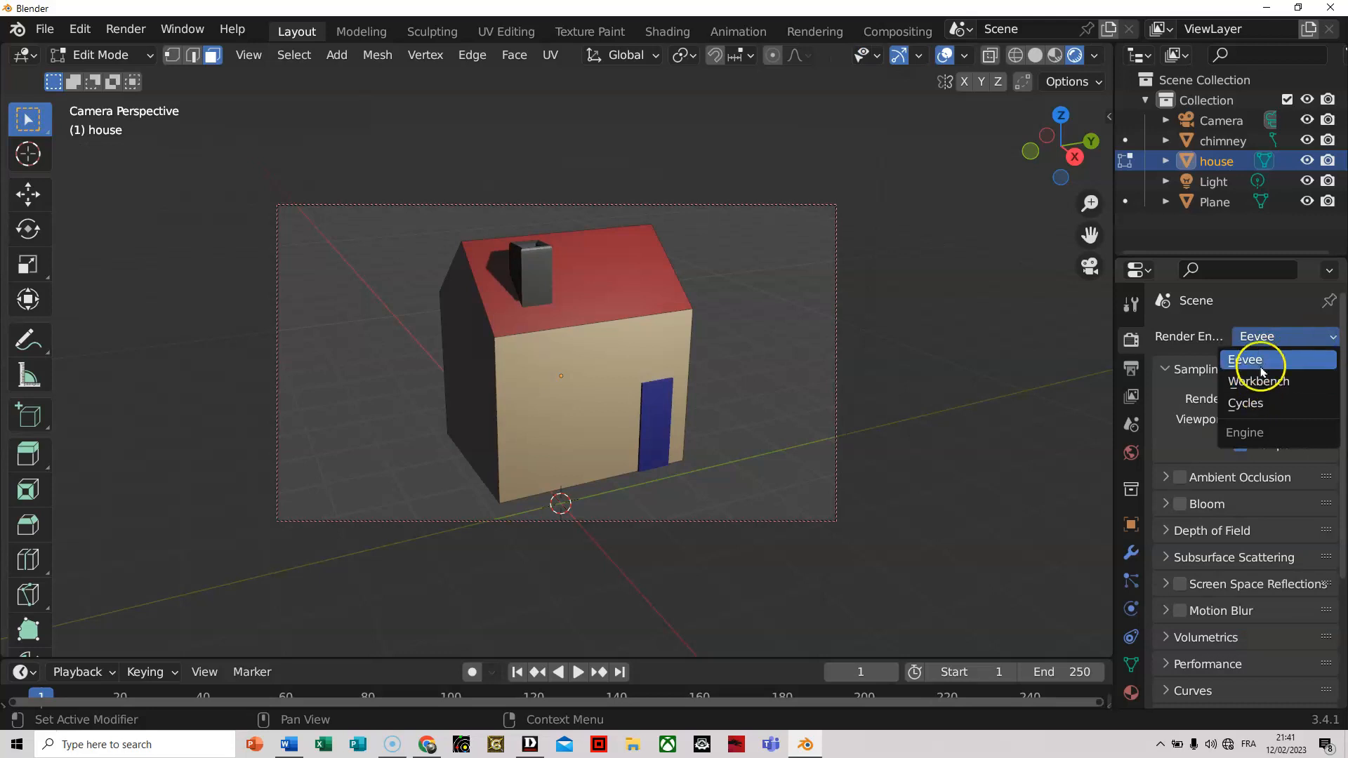
click(1264, 406)
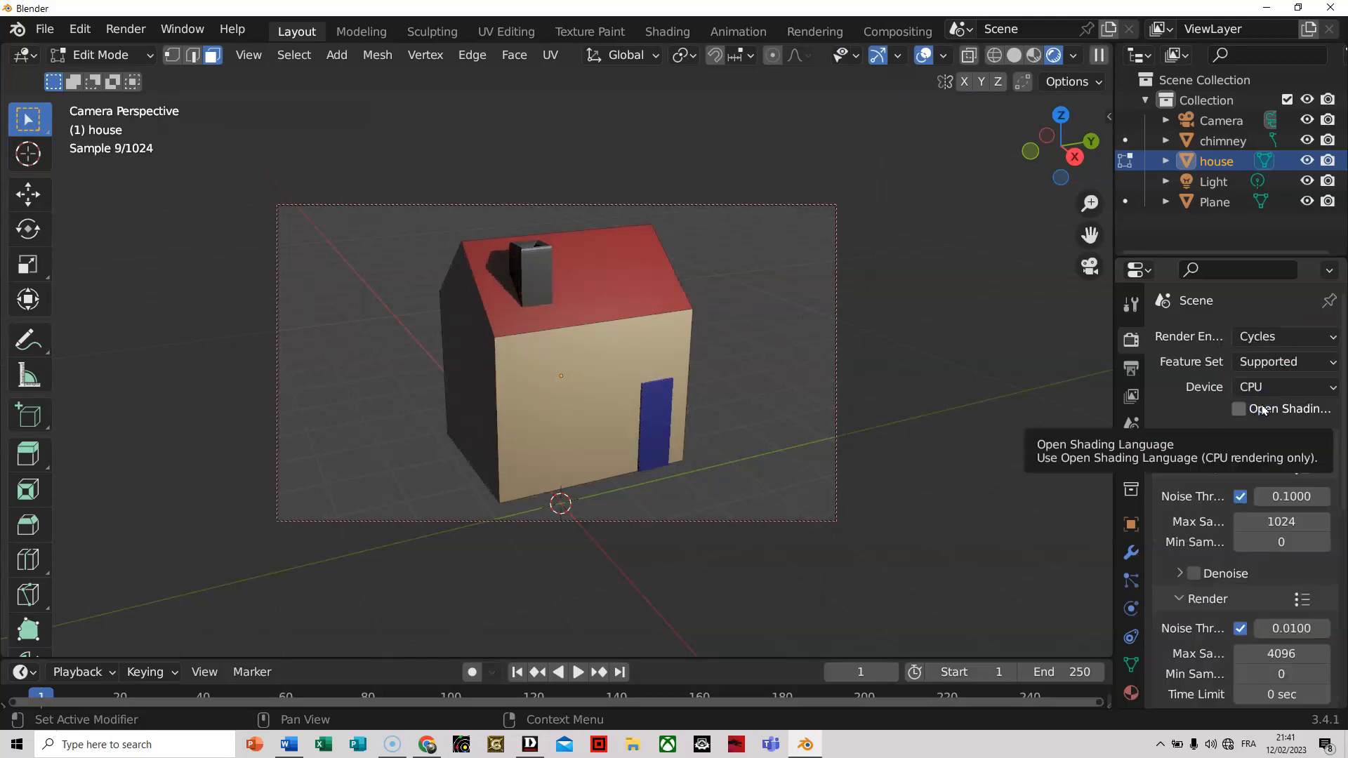
Set the Cycles rendering device to GPU Compute.
click(1279, 414)
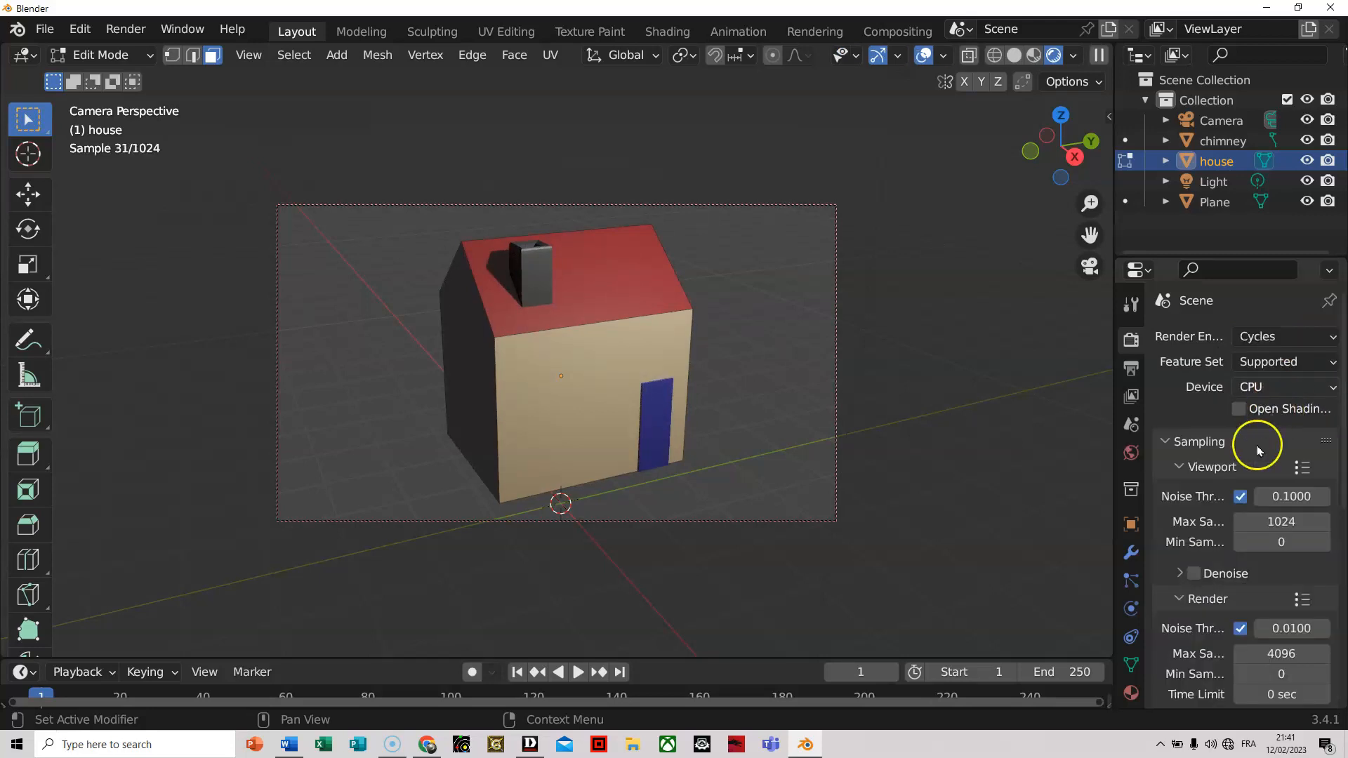
scroll(1258, 450, down, 3)
scroll(1257, 485, up, 3)
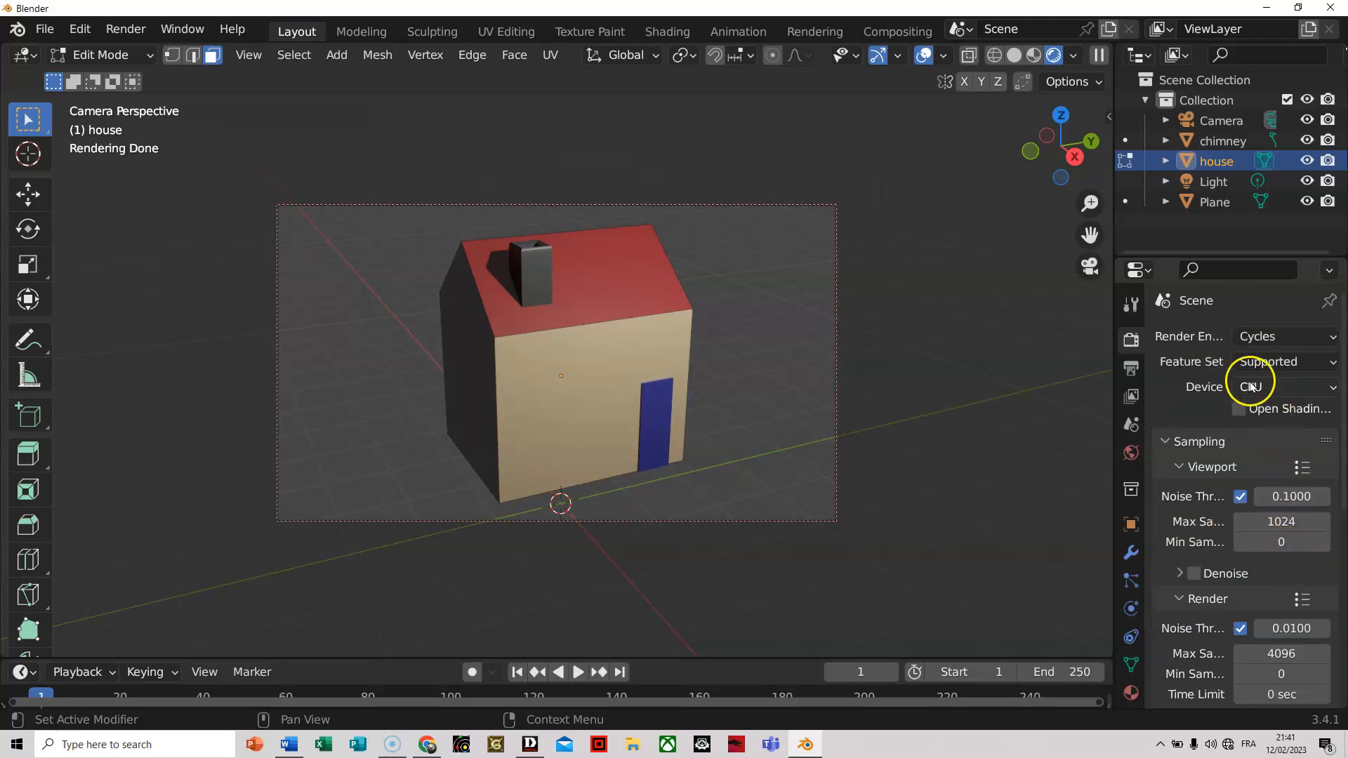
click(1281, 388)
click(1241, 433)
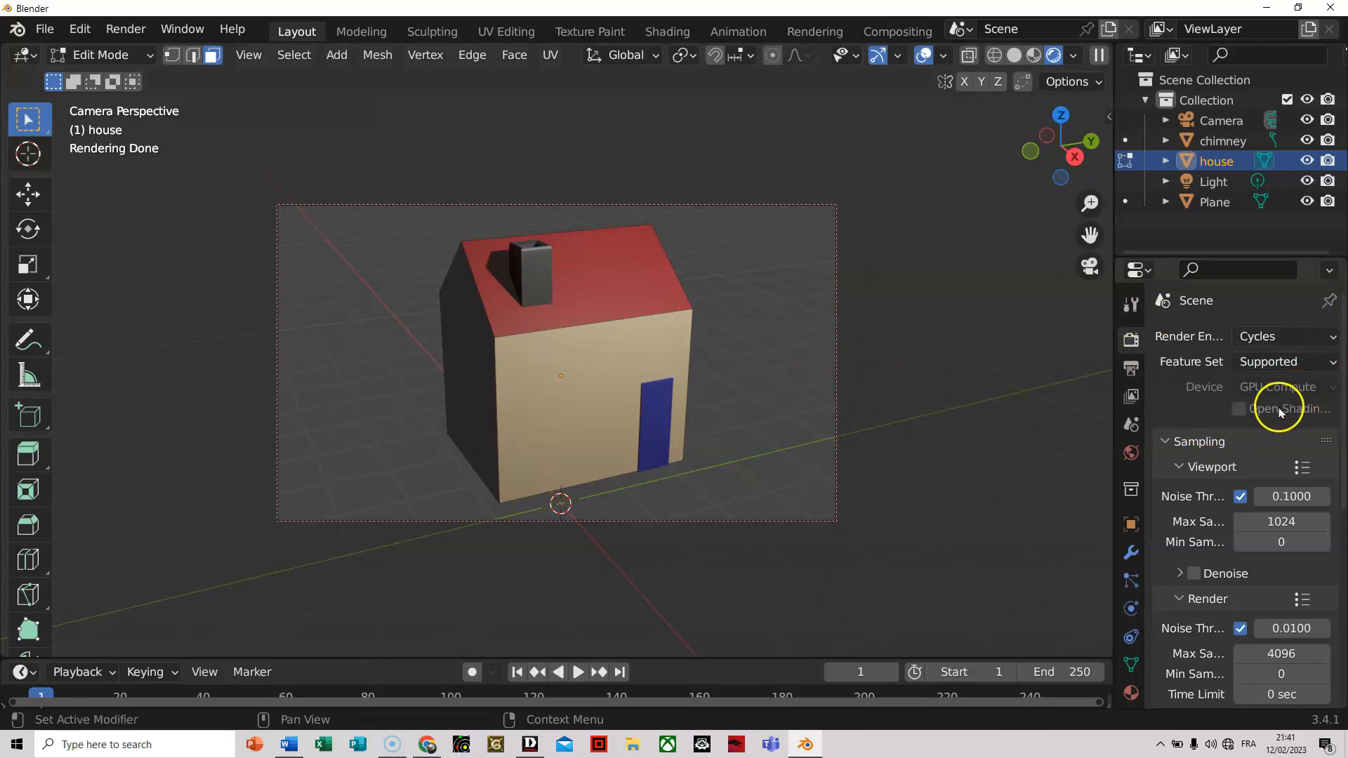
Set the maximum samples for the final render to 100.
scroll(1278, 410, down, 3)
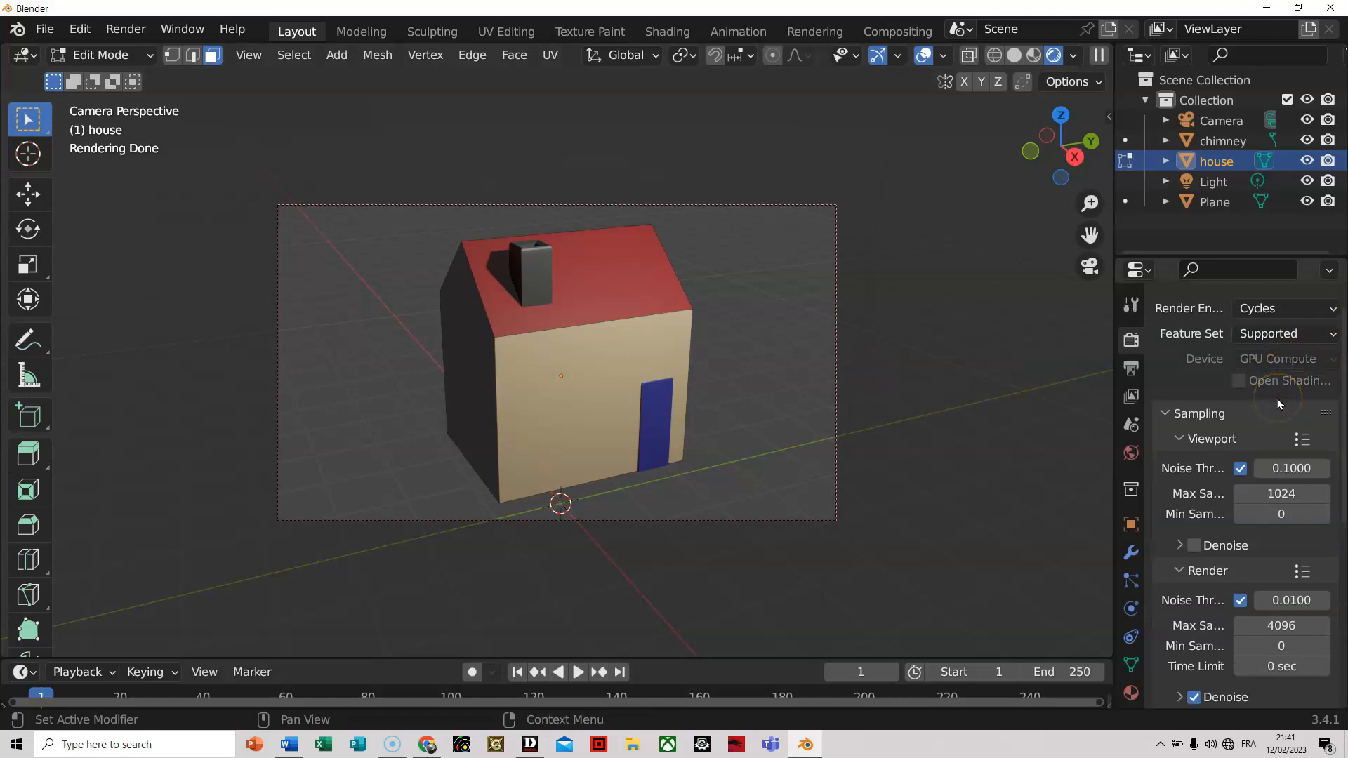
scroll(1277, 407, down, 1)
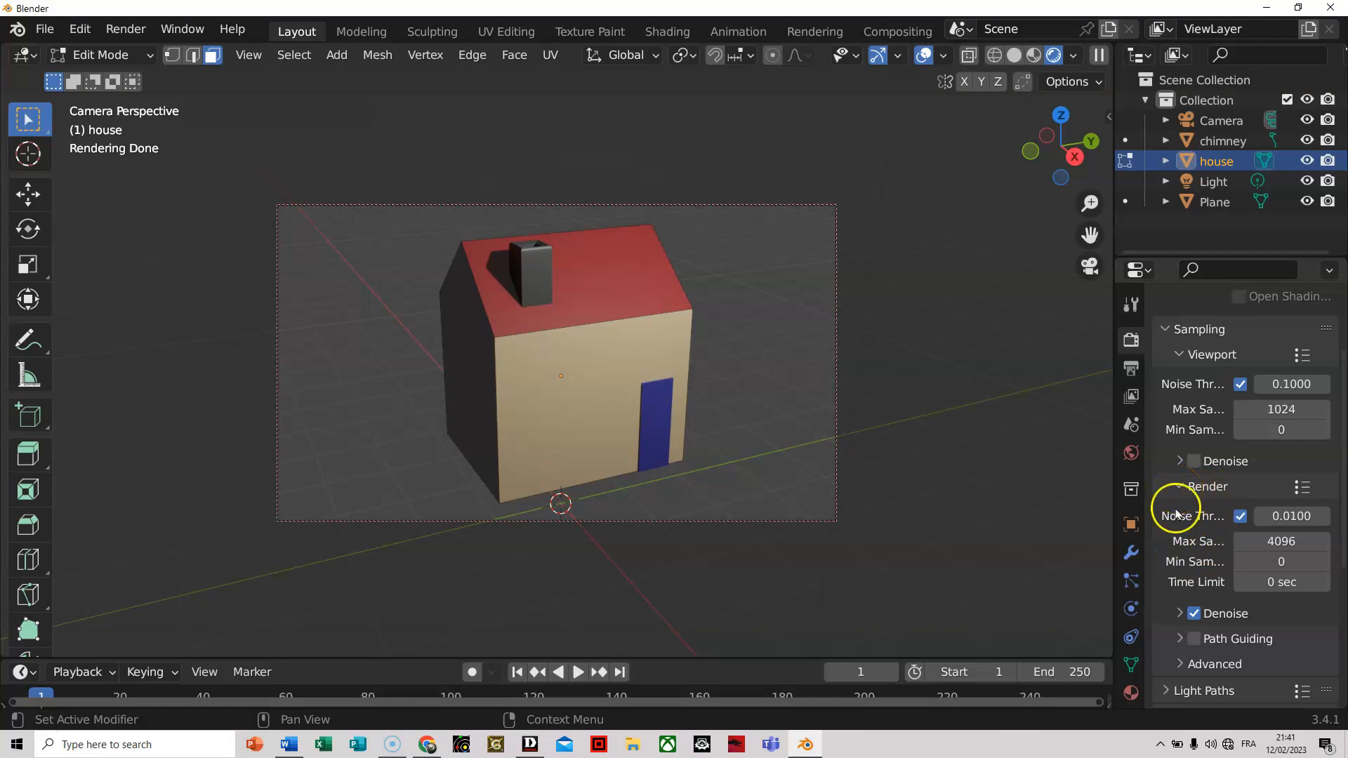
click(1281, 542)
text(100)
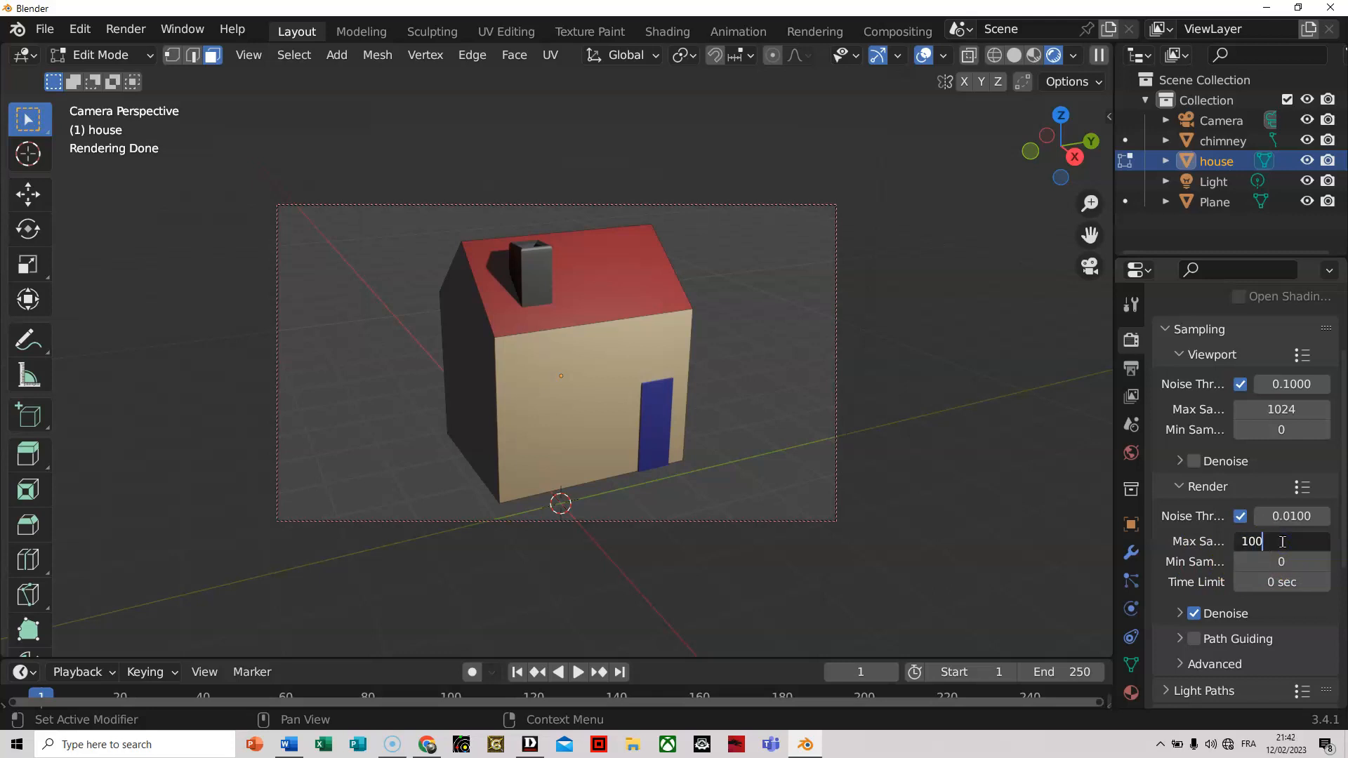
click(1299, 624)
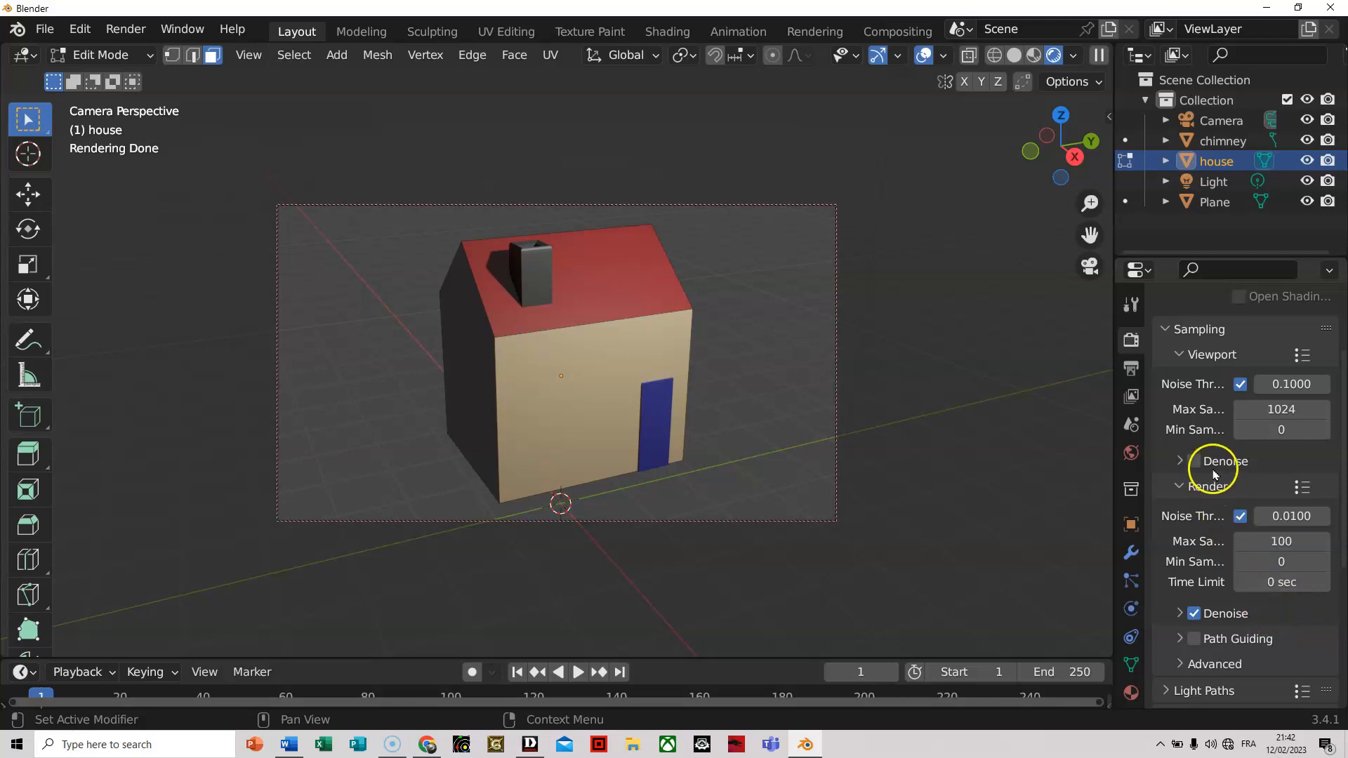
scroll(1214, 469, up, 3)
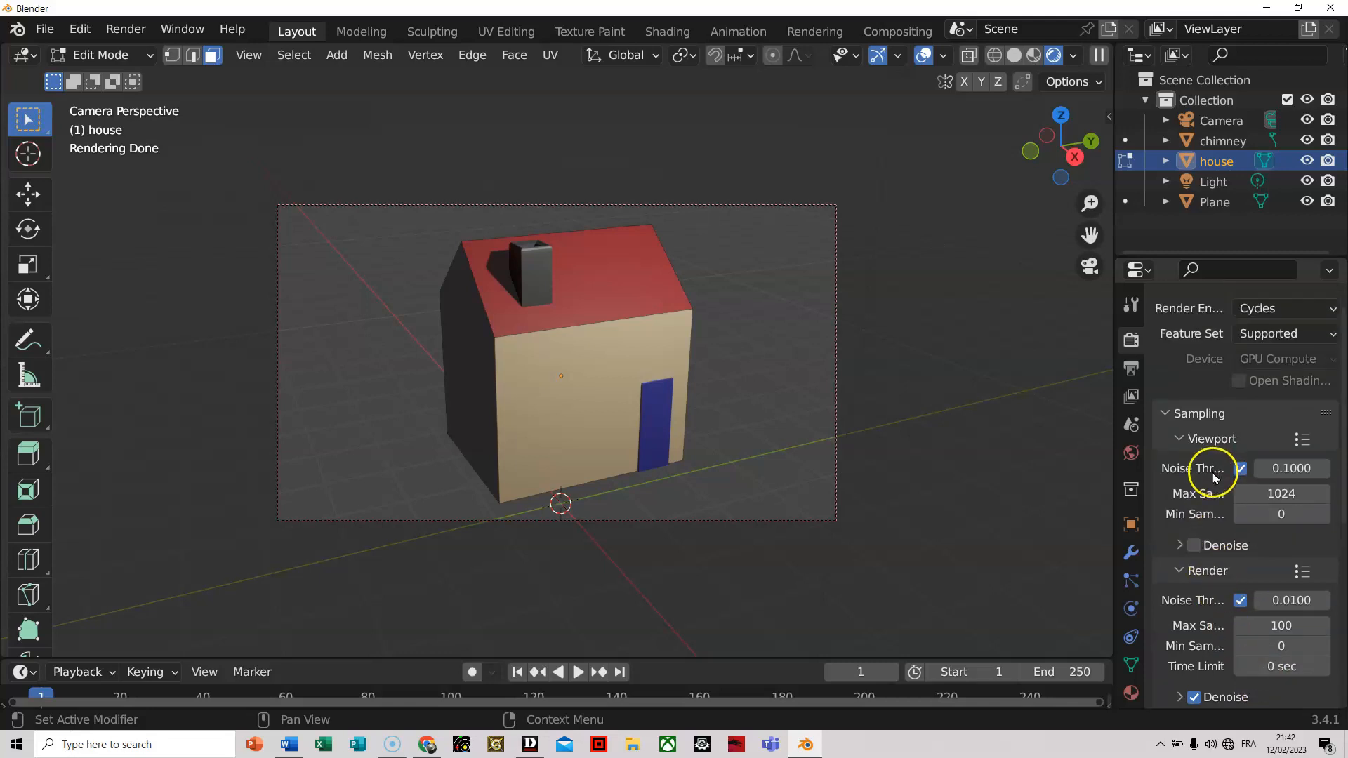
Render a still image of the house from the camera, and close the render result window.
click(146, 32)
click(137, 51)
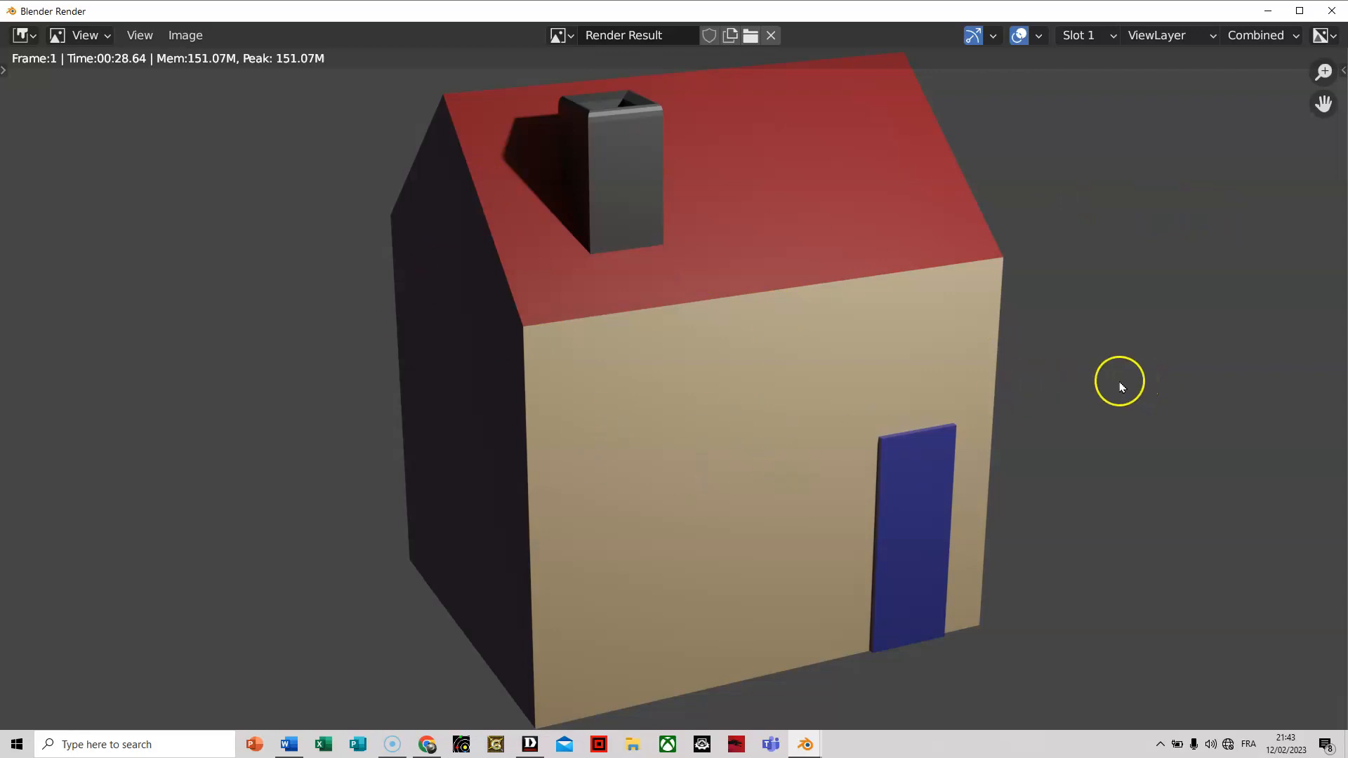
click(1331, 12)
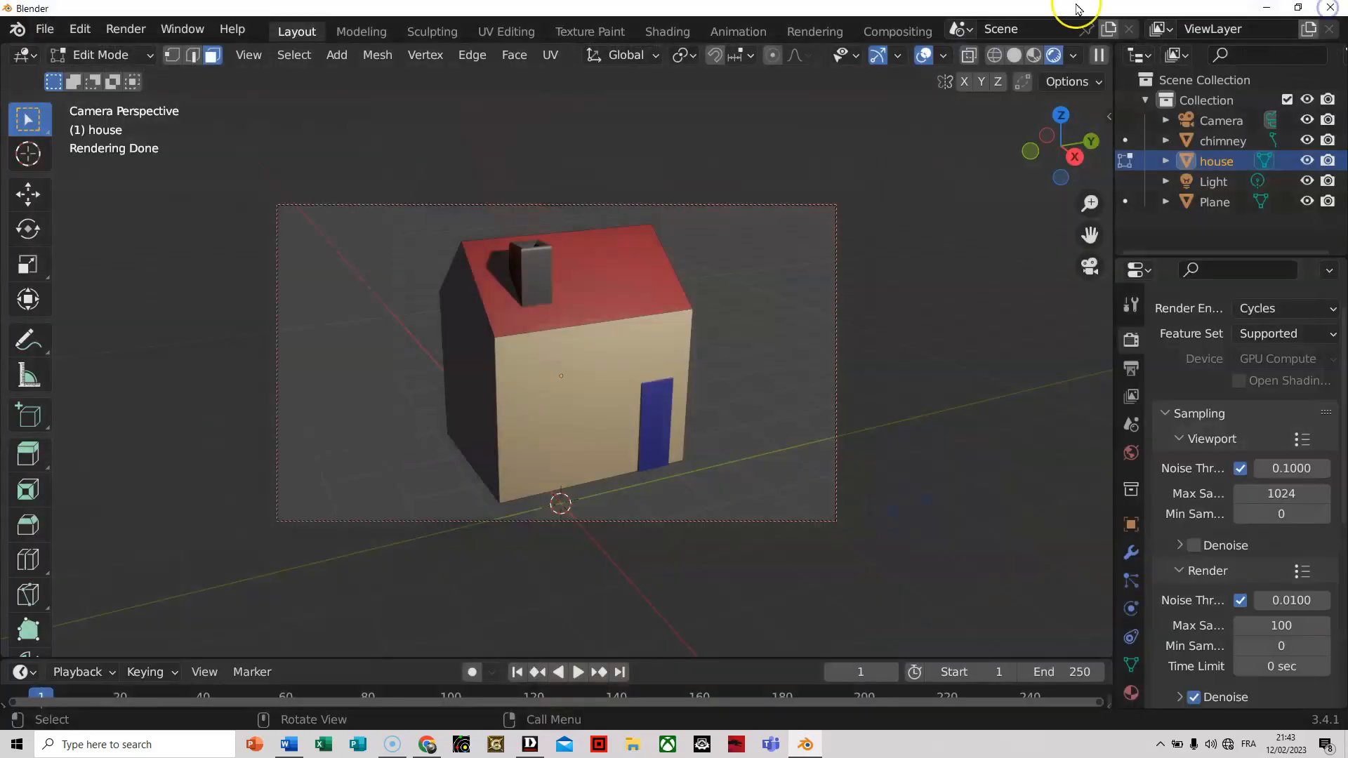